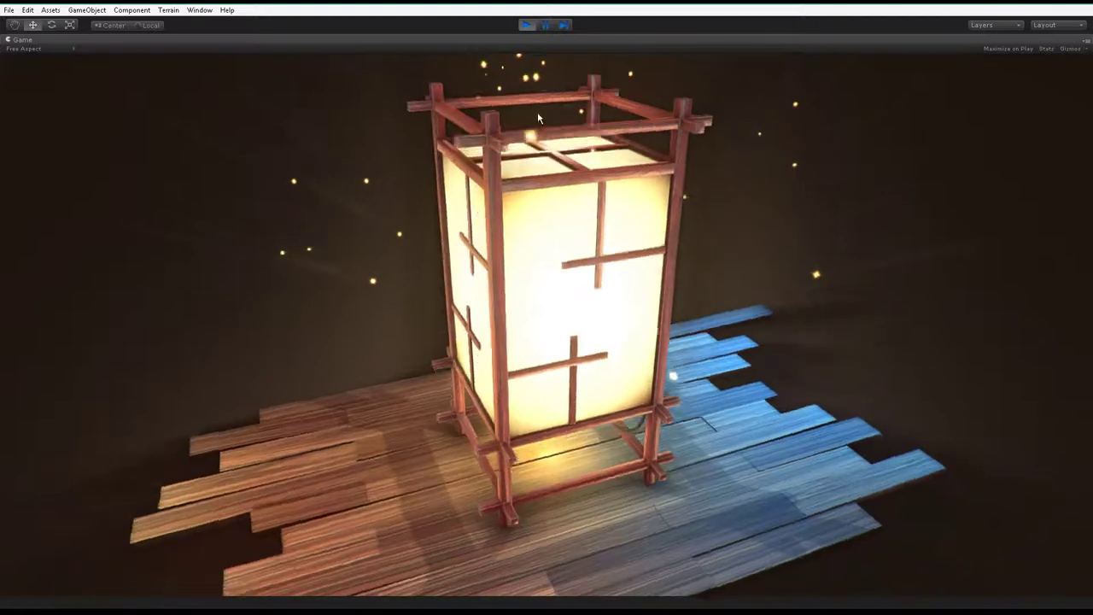
# Step: Stop the game preview, maximize the Scene view, and orbit around the lantern
pyautogui.click(526, 27)
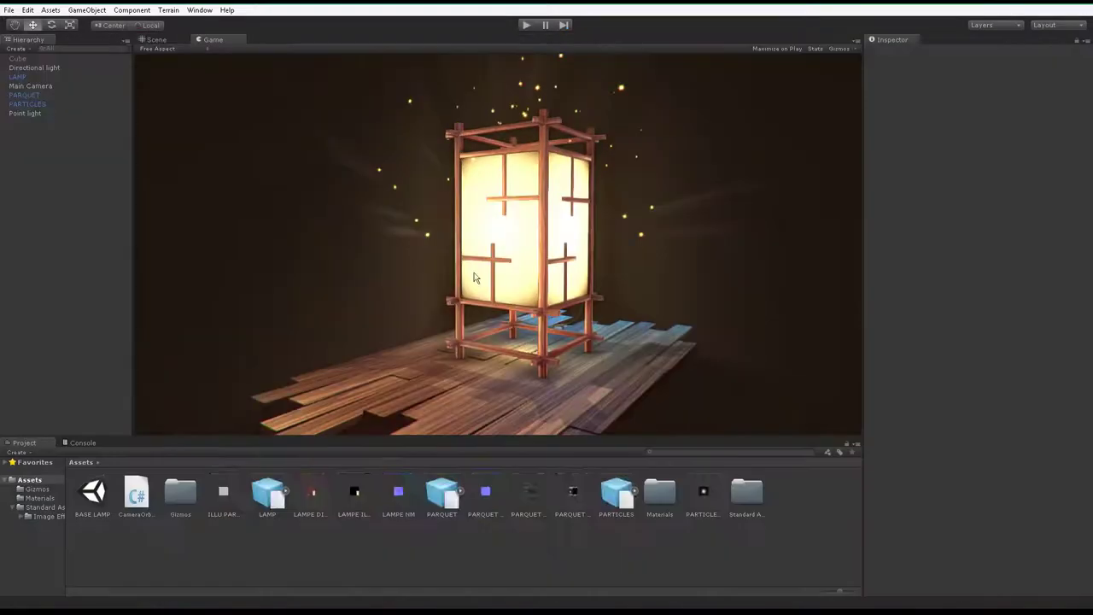
pyautogui.click(154, 41)
pyautogui.hotkey('shift', 'space')
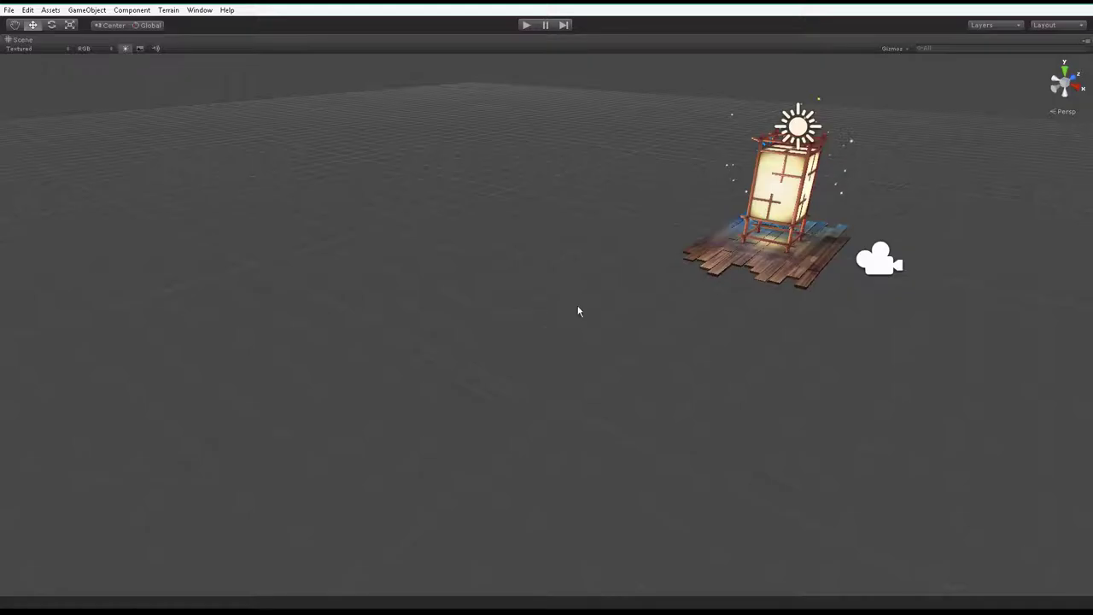
pyautogui.moveTo(769, 293)
pyautogui.keyDown('alt'); pyautogui.mouseDown()
pyautogui.moveTo(478, 436)
pyautogui.moveTo(632, 401)
pyautogui.moveTo(579, 407)
pyautogui.moveTo(824, 467)
pyautogui.moveTo(204, 312)
pyautogui.mouseUp(); pyautogui.keyUp('alt')
pyautogui.scroll(5, 824, 467)
# Step: Frame the lantern with F, then inspect the point light, directional light and scene camera
pyautogui.click(752, 342)
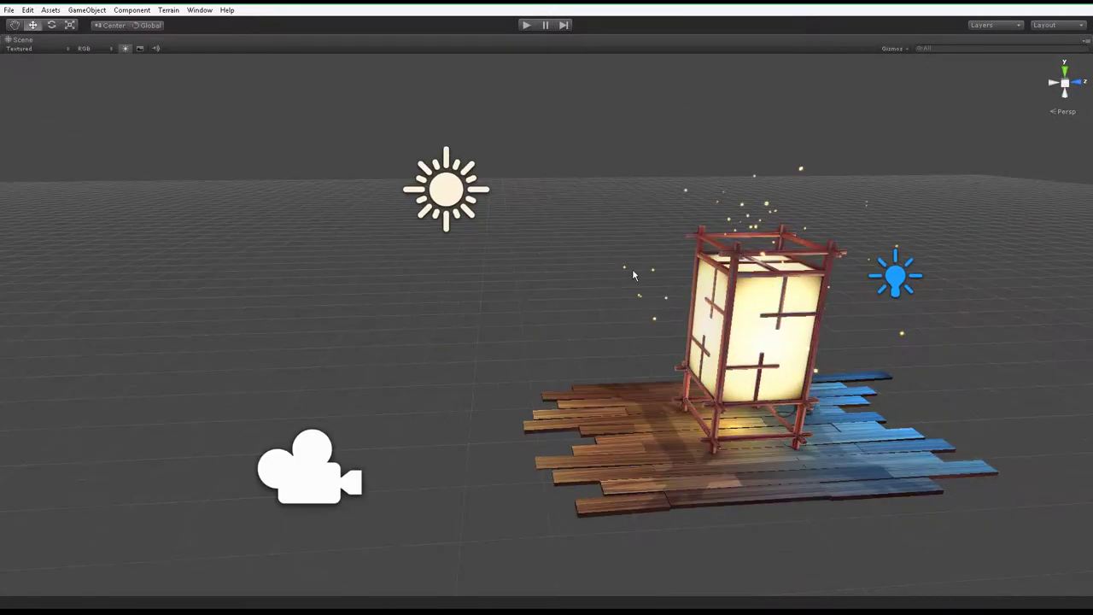
pyautogui.press('f')
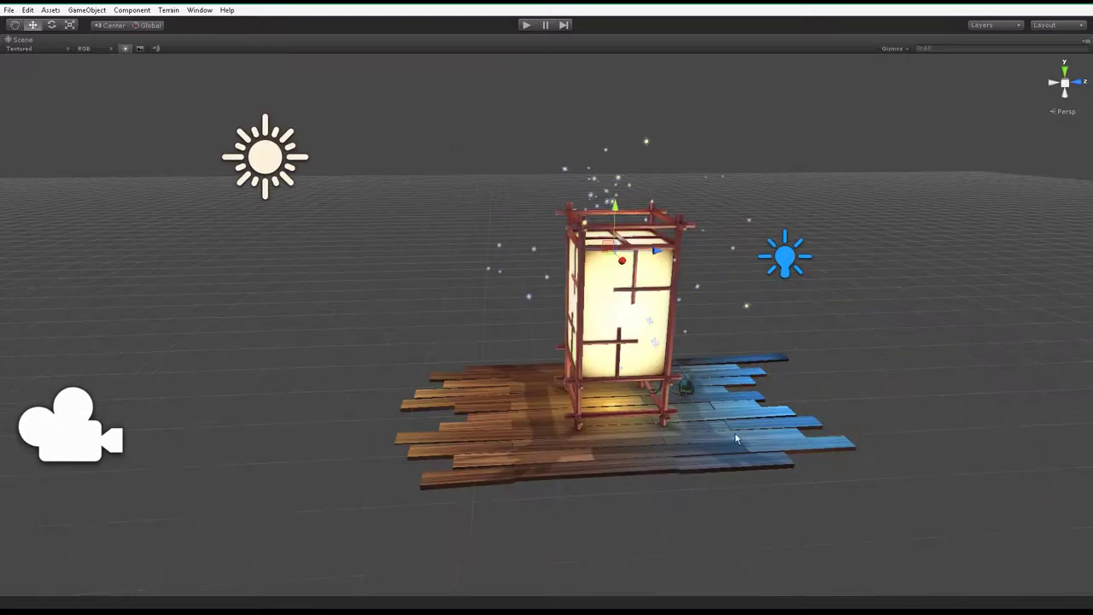
pyautogui.keyDown('alt'); pyautogui.moveTo(586, 329); pyautogui.dragTo(737, 336); pyautogui.keyUp('alt')
pyautogui.click(760, 265)
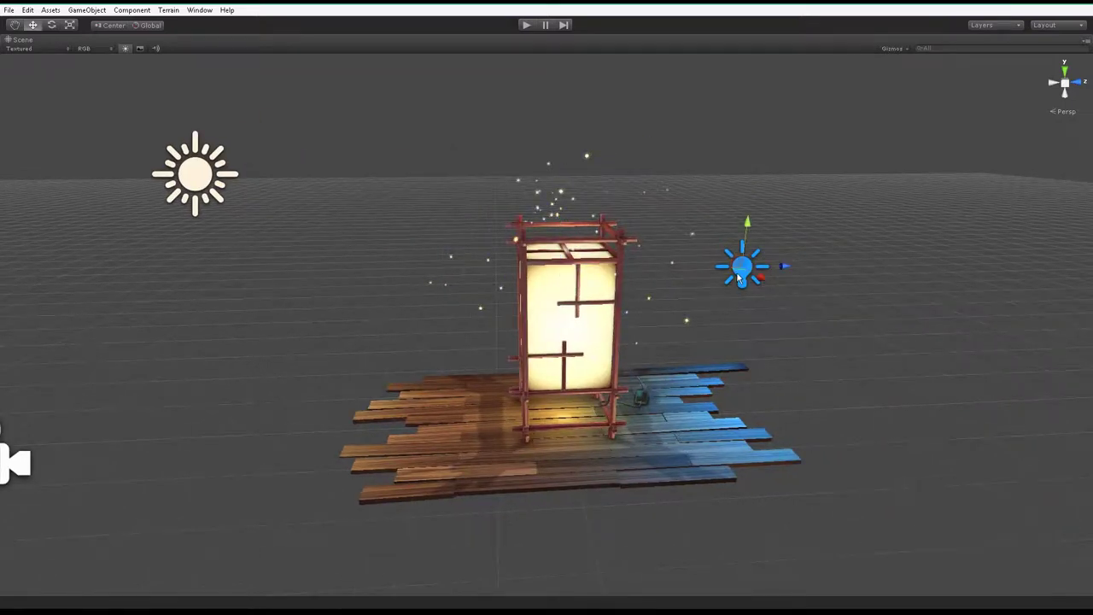
pyautogui.click(184, 188)
pyautogui.moveTo(185, 188)
pyautogui.keyDown('alt'); pyautogui.mouseDown()
pyautogui.moveTo(363, 342)
pyautogui.moveTo(594, 408)
pyautogui.moveTo(521, 413)
pyautogui.mouseUp(); pyautogui.keyUp('alt')
pyautogui.click(365, 340)
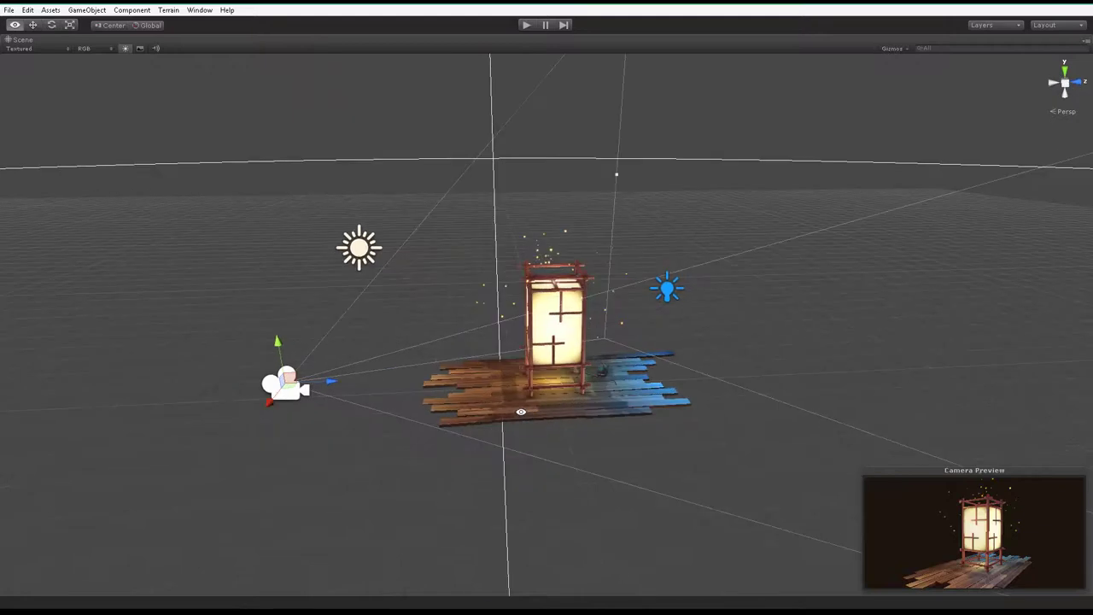
# Step: Restore the normal editor layout, orbit around the lantern and restart the game preview
pyautogui.hotkey('shift', 'space')
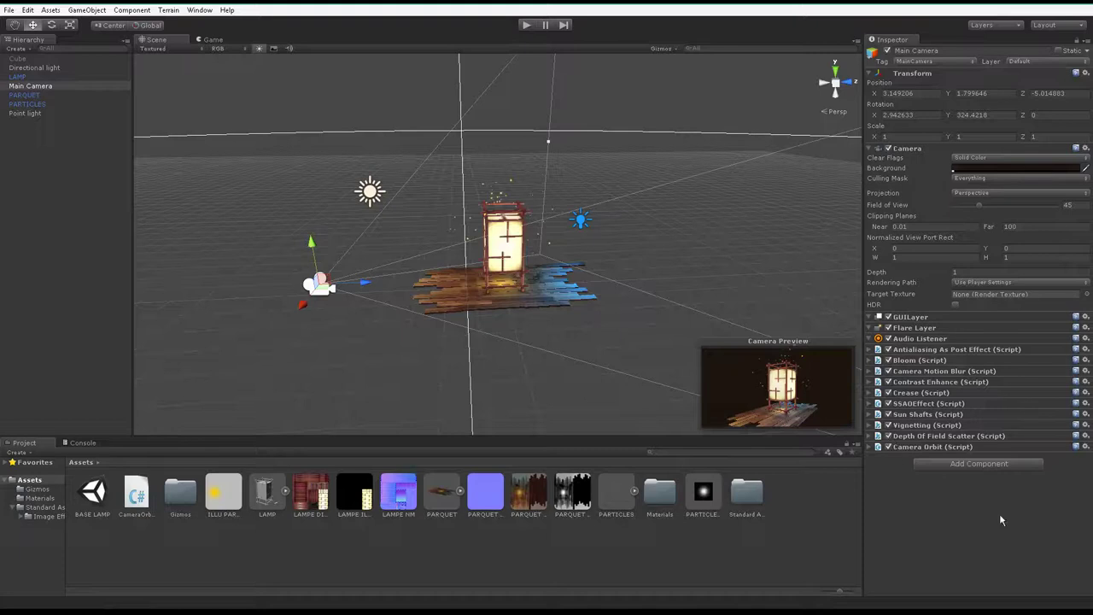
pyautogui.keyDown('alt'); pyautogui.moveTo(377, 237); pyautogui.dragTo(420, 269); pyautogui.keyUp('alt')
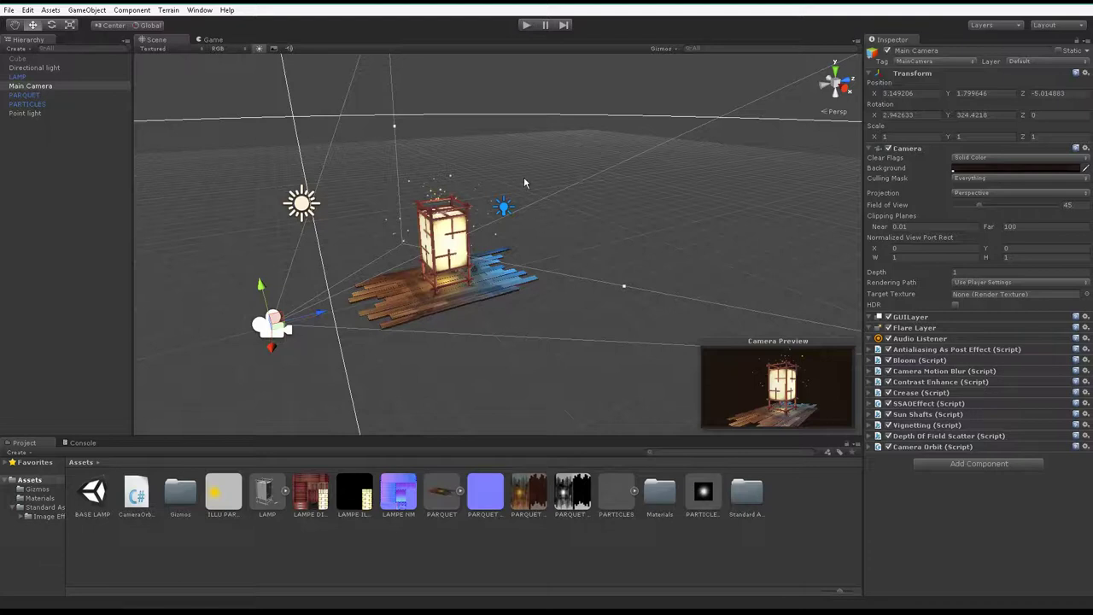
pyautogui.click(526, 24)
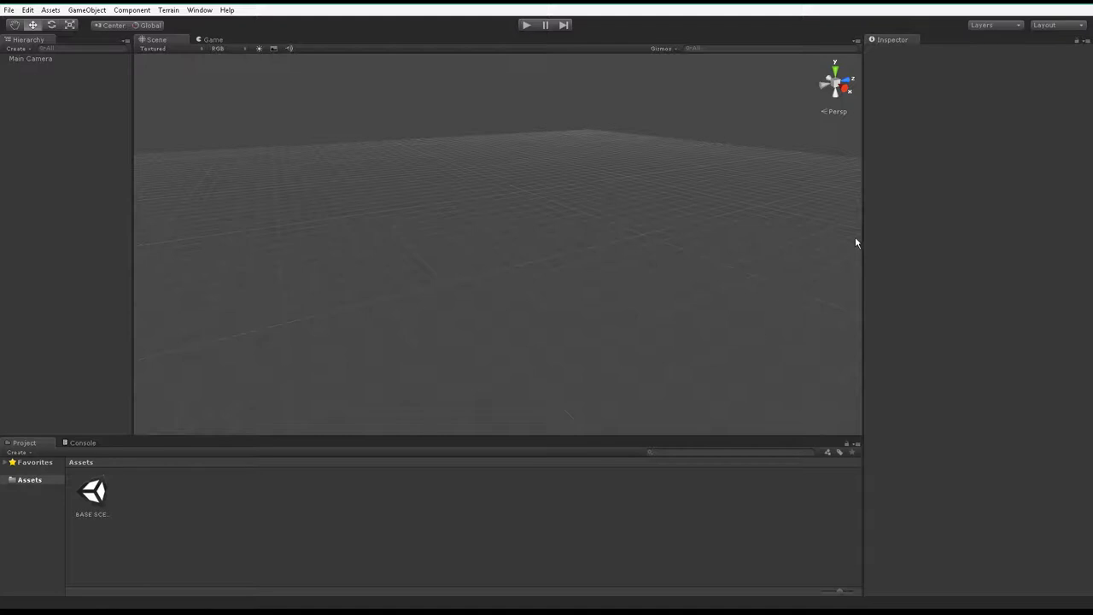
# Step: Widen the Scene panel, orbit the empty scene, and select the Main Camera for the Inspector
pyautogui.moveTo(859, 225); pyautogui.dragTo(881, 224)
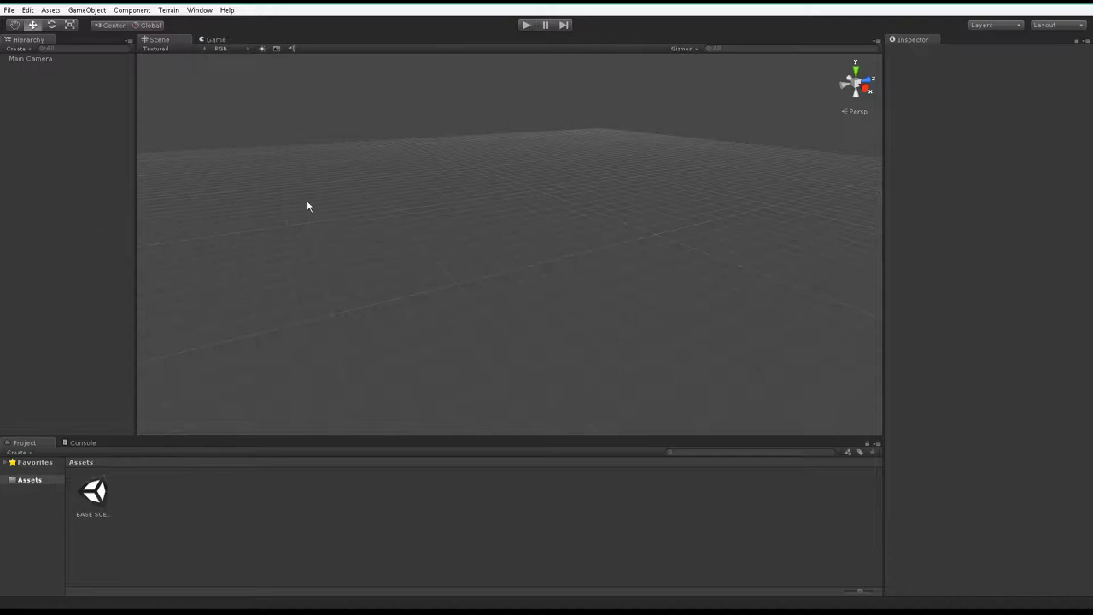
pyautogui.keyDown('alt'); pyautogui.moveTo(565, 267); pyautogui.dragTo(398, 265); pyautogui.keyUp('alt')
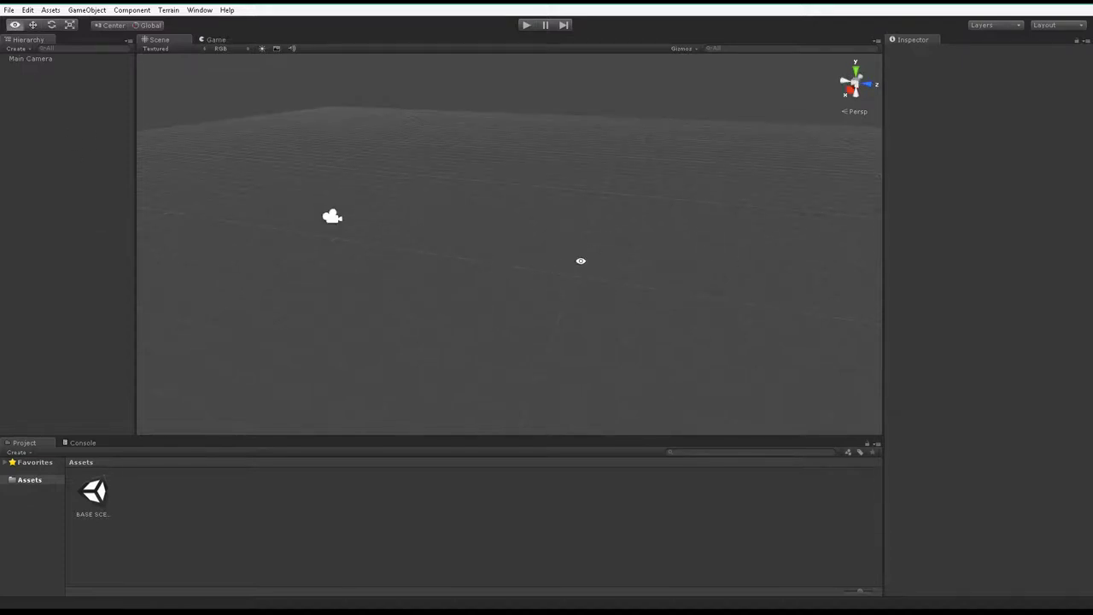
pyautogui.keyDown('alt'); pyautogui.moveTo(581, 258); pyautogui.dragTo(597, 171); pyautogui.keyUp('alt')
pyautogui.keyDown('alt'); pyautogui.moveTo(518, 316); pyautogui.dragTo(630, 335); pyautogui.keyUp('alt')
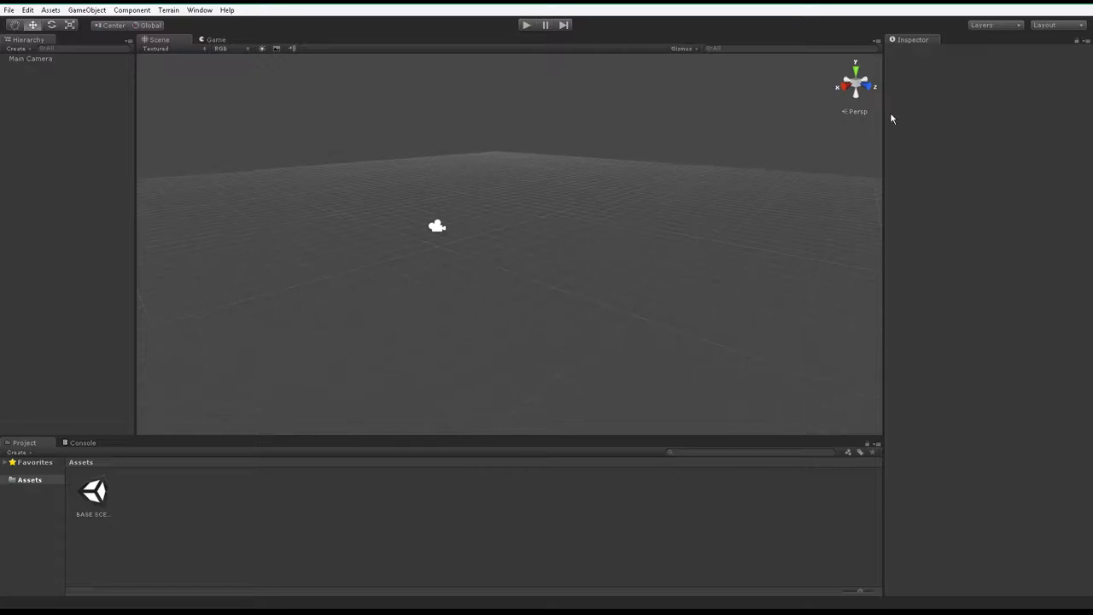
pyautogui.click(433, 232)
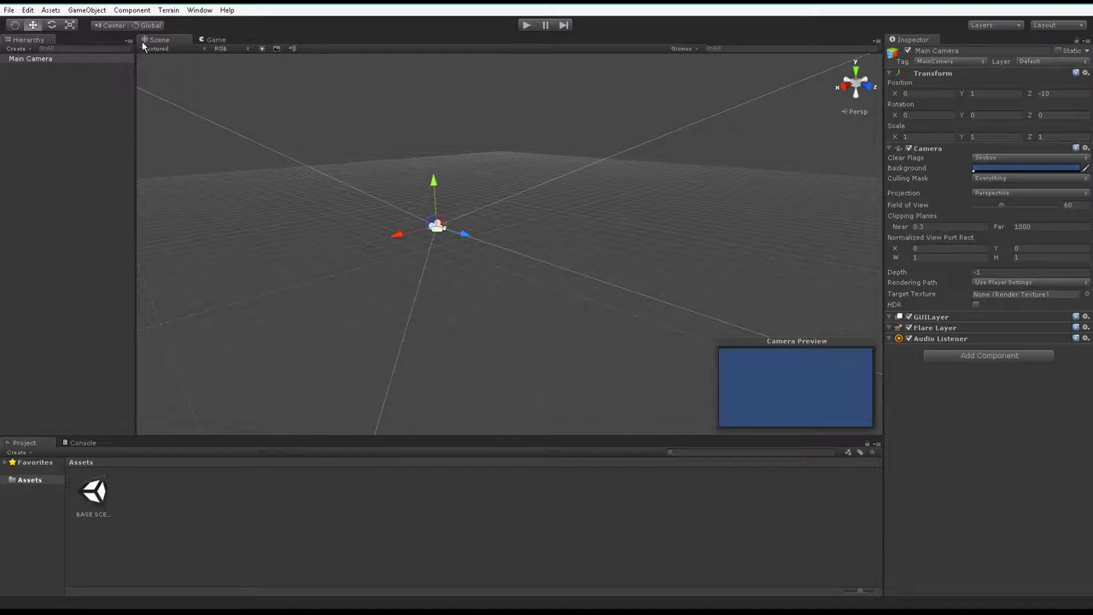
pyautogui.keyDown('alt'); pyautogui.moveTo(312, 142); pyautogui.dragTo(470, 239); pyautogui.keyUp('alt')
pyautogui.click(205, 40)
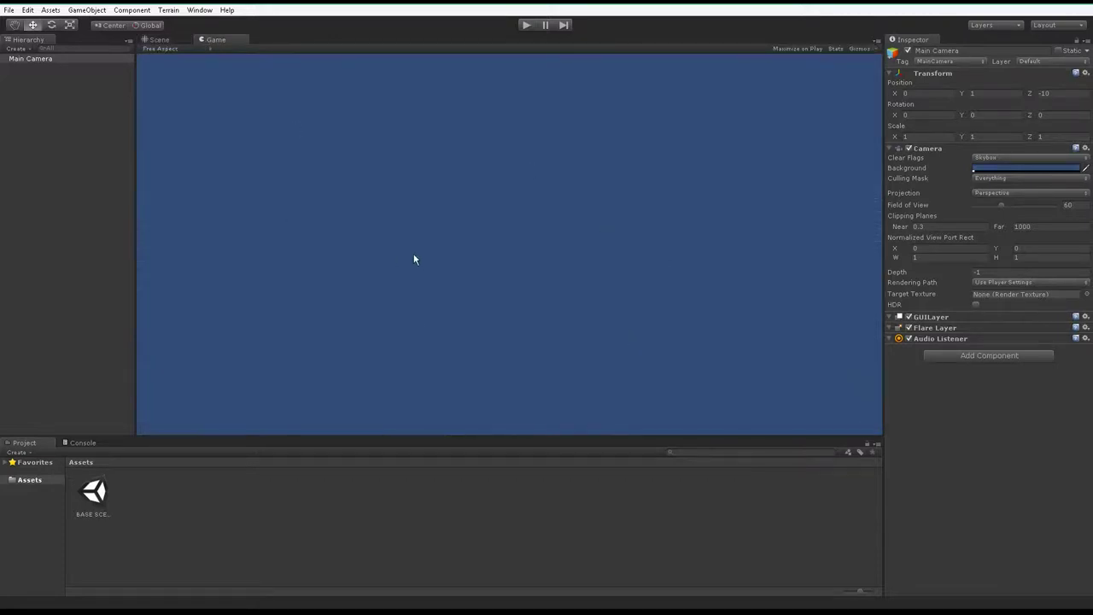
pyautogui.click(157, 40)
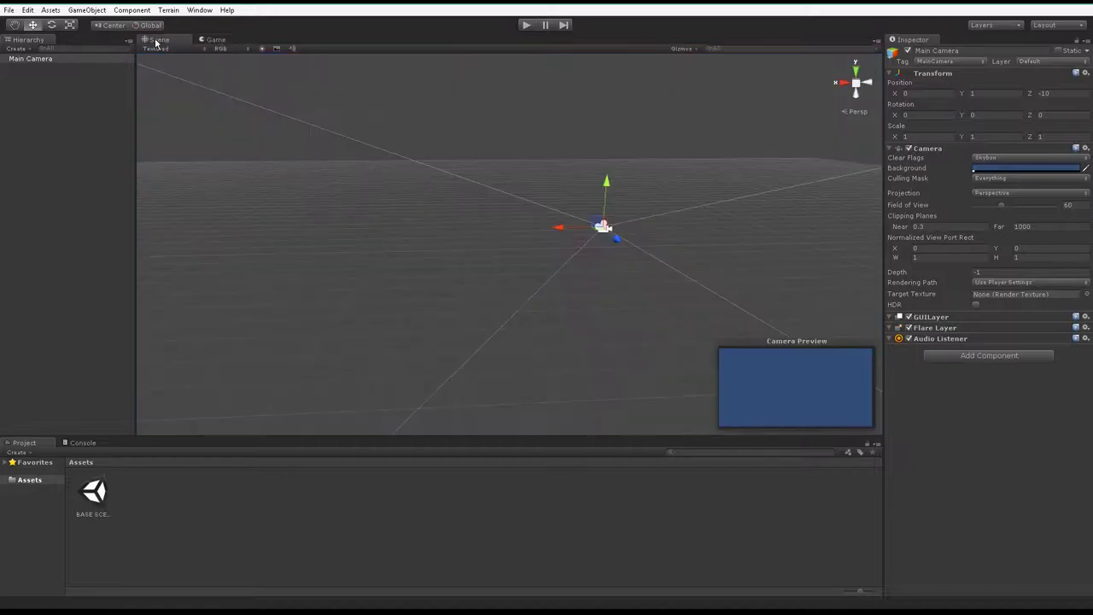
pyautogui.click(524, 26)
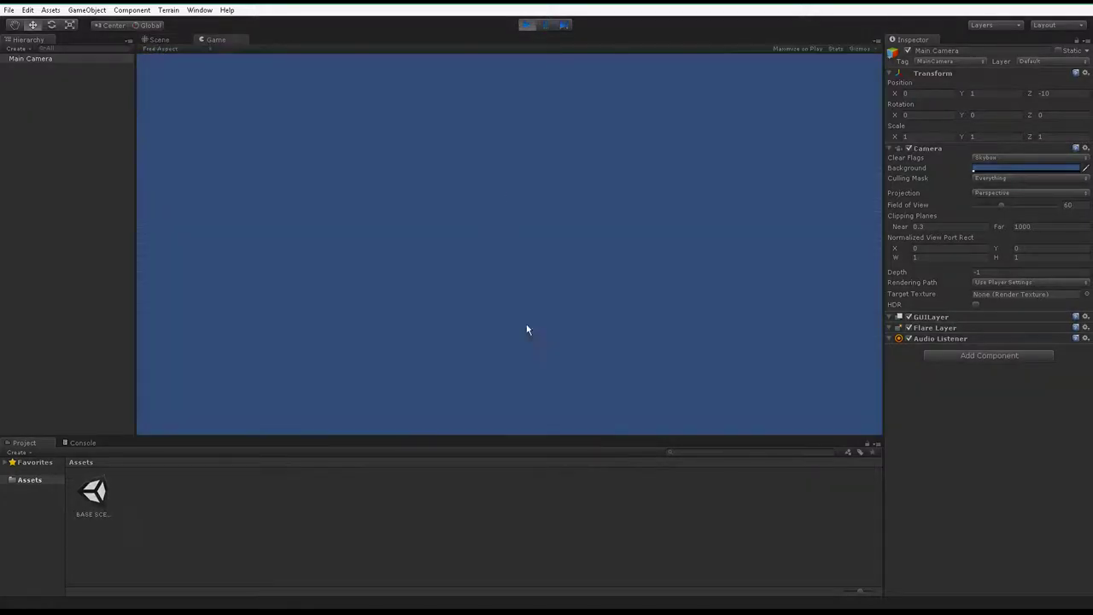
pyautogui.click(157, 40)
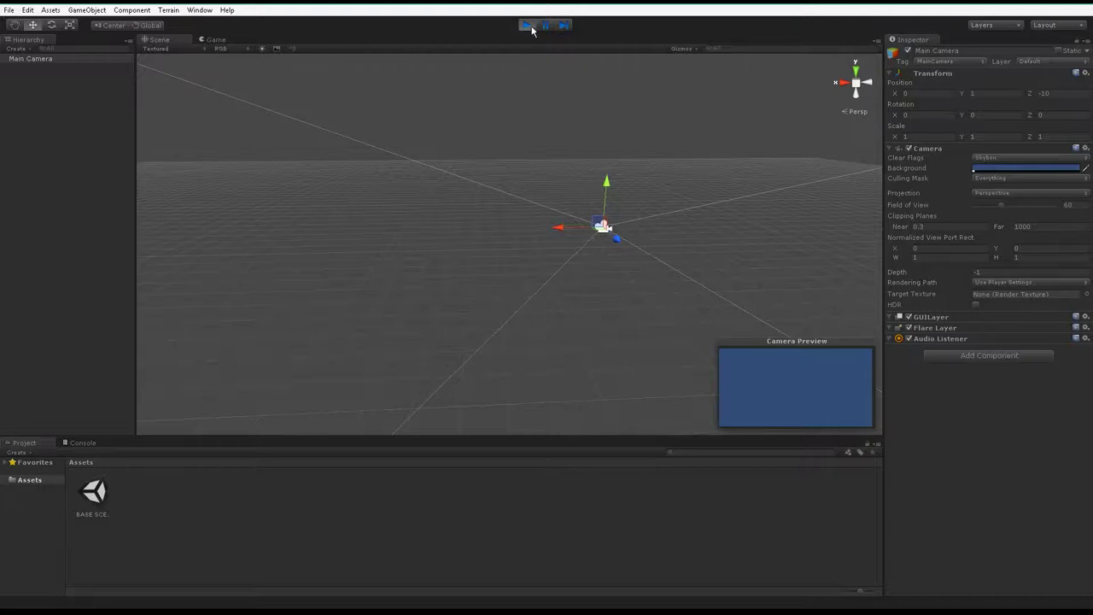
pyautogui.click(527, 27)
pyautogui.click(14, 25)
pyautogui.click(51, 25)
pyautogui.click(32, 25)
pyautogui.click(56, 26)
pyautogui.click(70, 25)
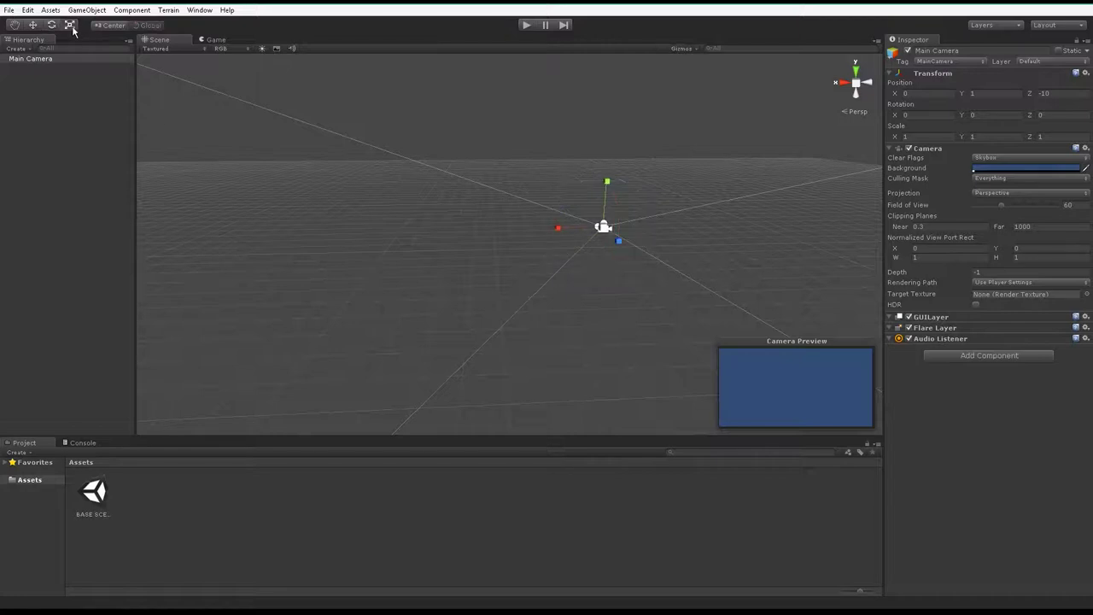
pyautogui.click(33, 25)
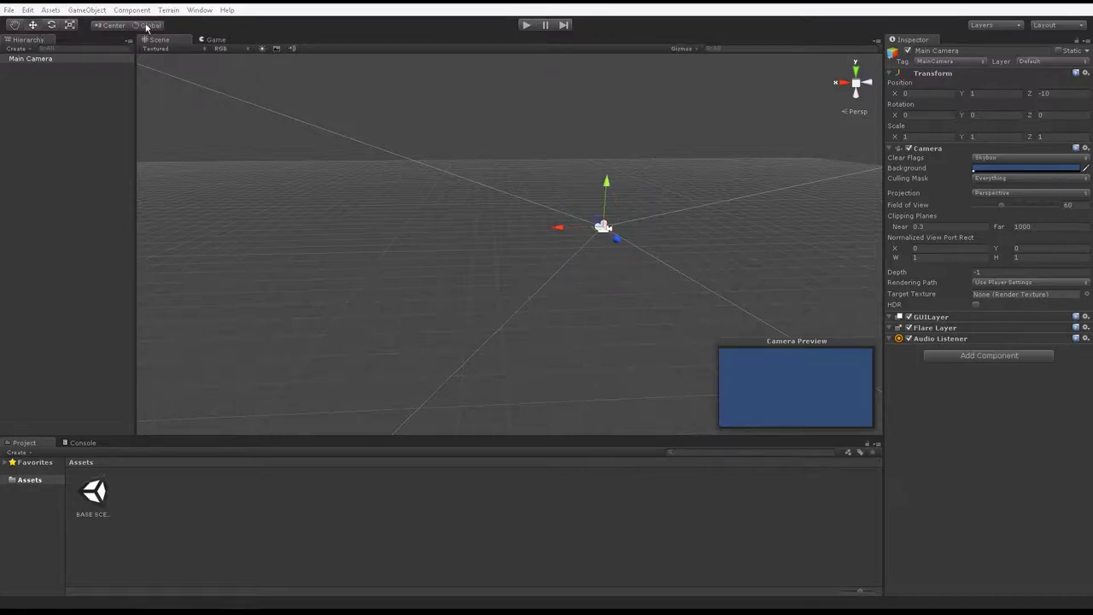
pyautogui.click(96, 10)
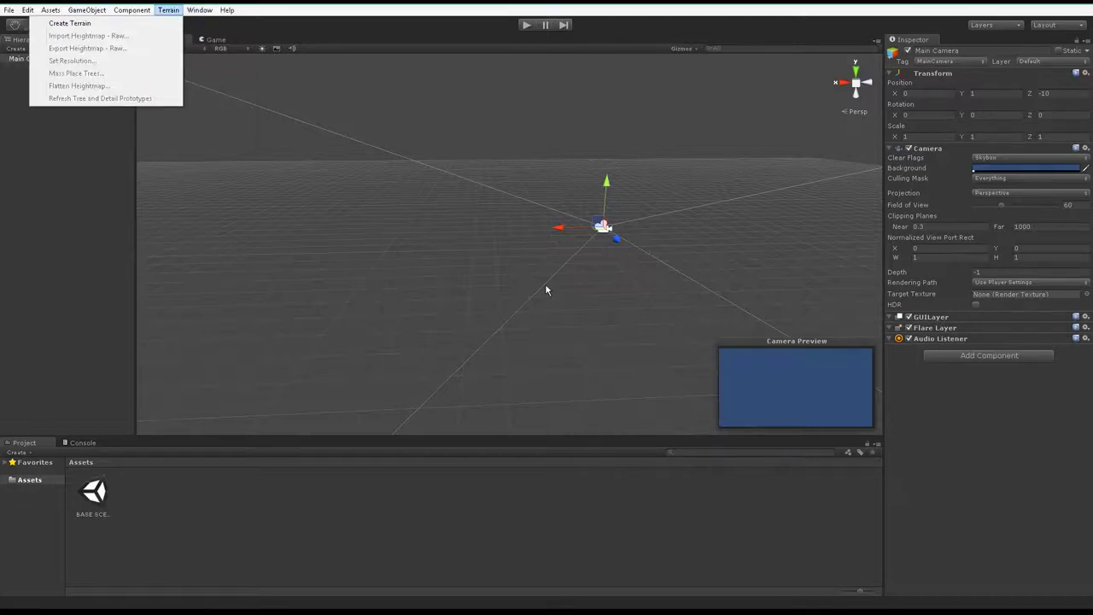
pyautogui.click(484, 271)
pyautogui.moveTo(484, 270); pyautogui.dragTo(412, 256, button='right')
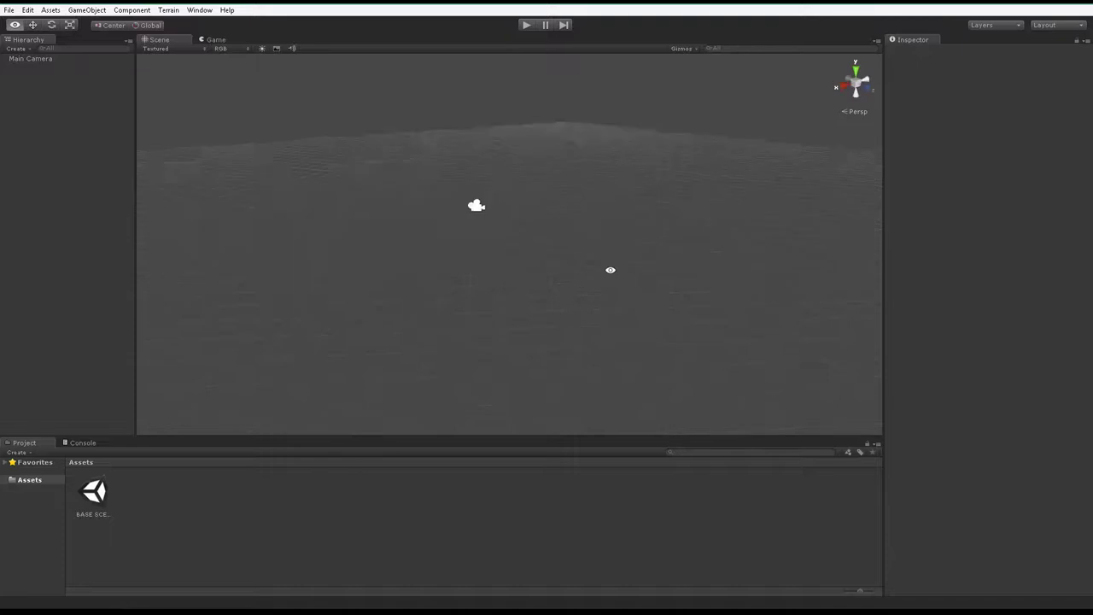
pyautogui.moveTo(413, 256); pyautogui.dragTo(649, 245, button='middle')
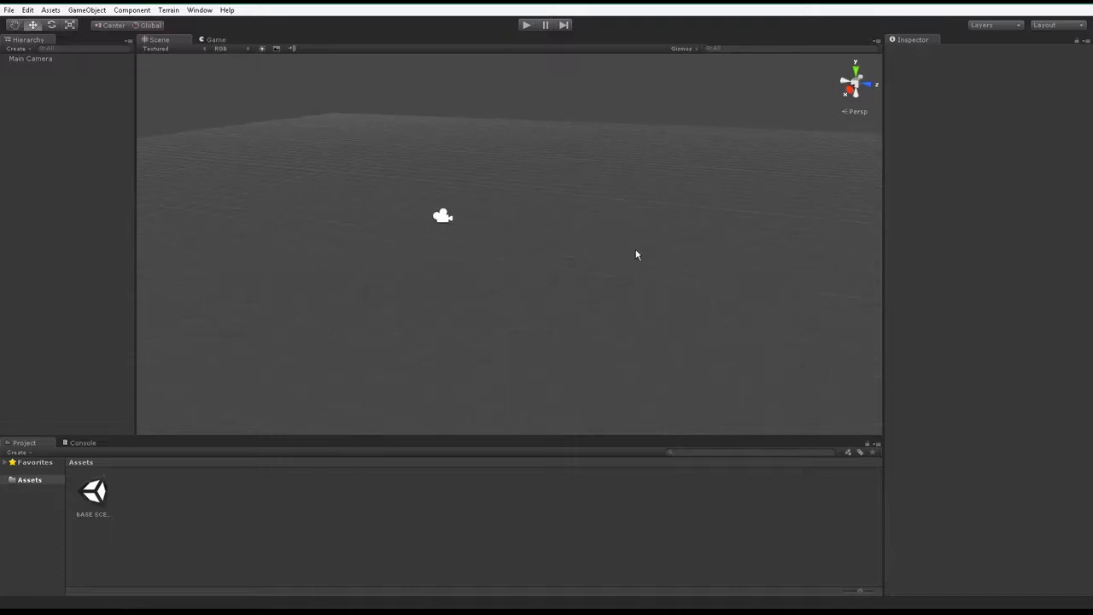
pyautogui.moveTo(468, 259)
pyautogui.mouseDown(button='right')
pyautogui.moveTo(516, 247)
pyautogui.moveTo(509, 167)
pyautogui.moveTo(490, 240)
pyautogui.moveTo(516, 223)
pyautogui.moveTo(600, 320)
pyautogui.mouseUp(button='right')
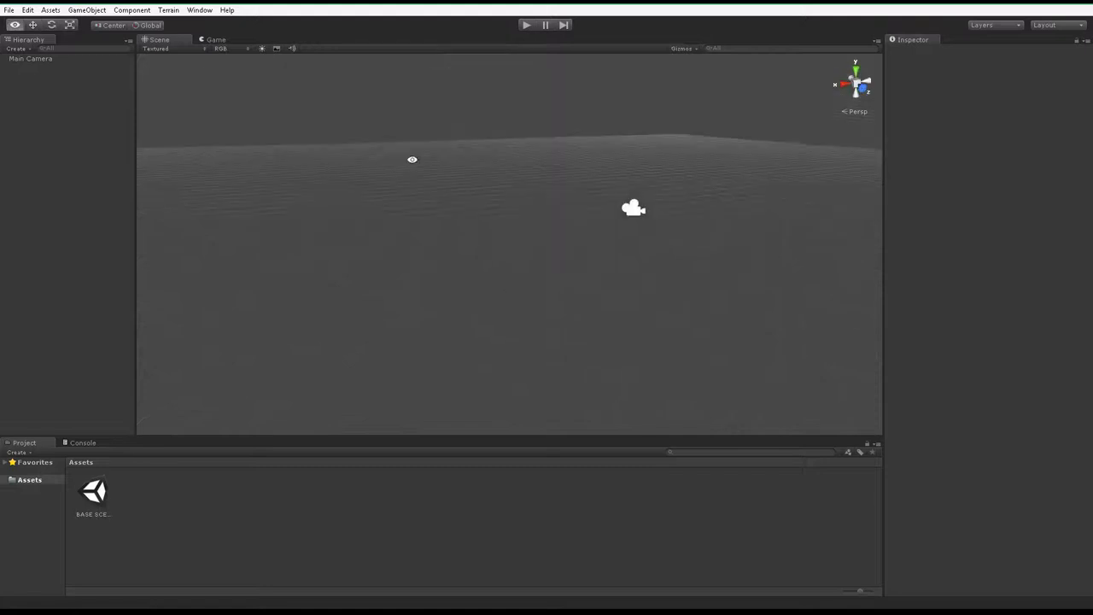
pyautogui.keyDown('alt'); pyautogui.moveTo(649, 239); pyautogui.dragTo(556, 241); pyautogui.keyUp('alt')
pyautogui.keyDown('alt'); pyautogui.moveTo(649, 182); pyautogui.dragTo(416, 278); pyautogui.keyUp('alt')
pyautogui.keyDown('alt'); pyautogui.moveTo(519, 272); pyautogui.dragTo(481, 306); pyautogui.keyUp('alt')
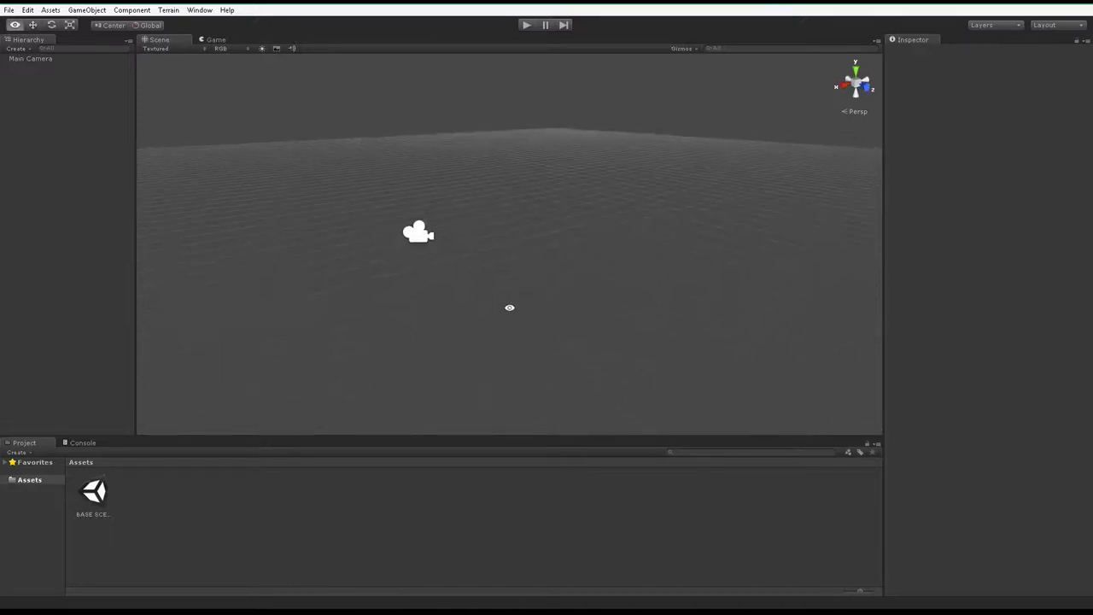
pyautogui.moveTo(482, 305)
pyautogui.keyDown('alt'); pyautogui.mouseDown()
pyautogui.moveTo(500, 310)
pyautogui.moveTo(514, 292)
pyautogui.mouseUp(); pyautogui.keyUp('alt')
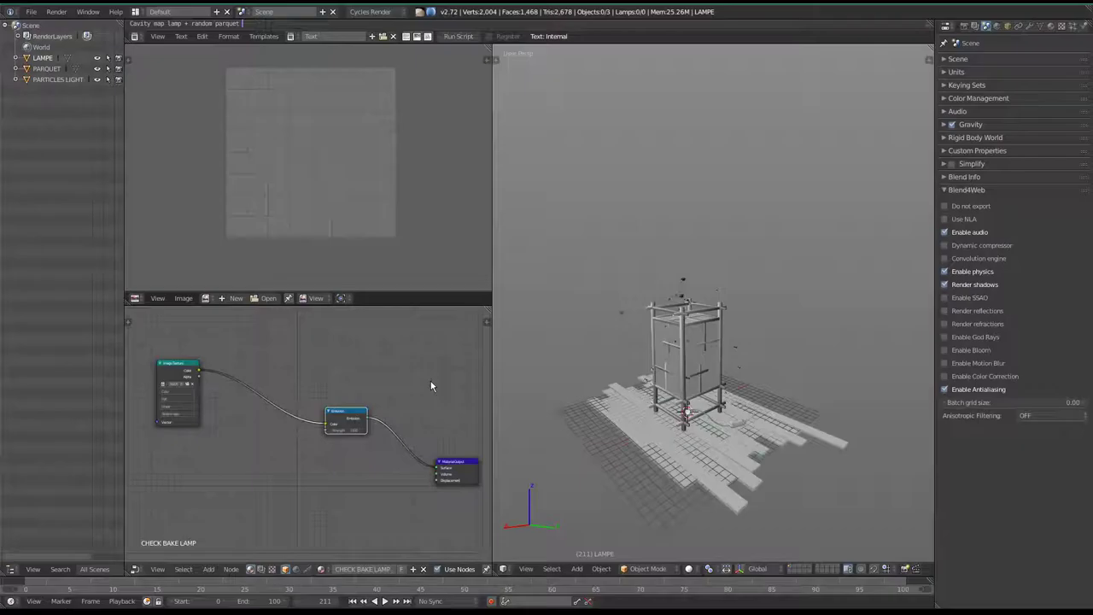
# Step: Select PARTICLES LIGHT and view its transform and display properties from above
pyautogui.moveTo(674, 429)
pyautogui.mouseDown(button='middle')
pyautogui.moveTo(724, 417)
pyautogui.moveTo(663, 449)
pyautogui.mouseUp(button='middle')
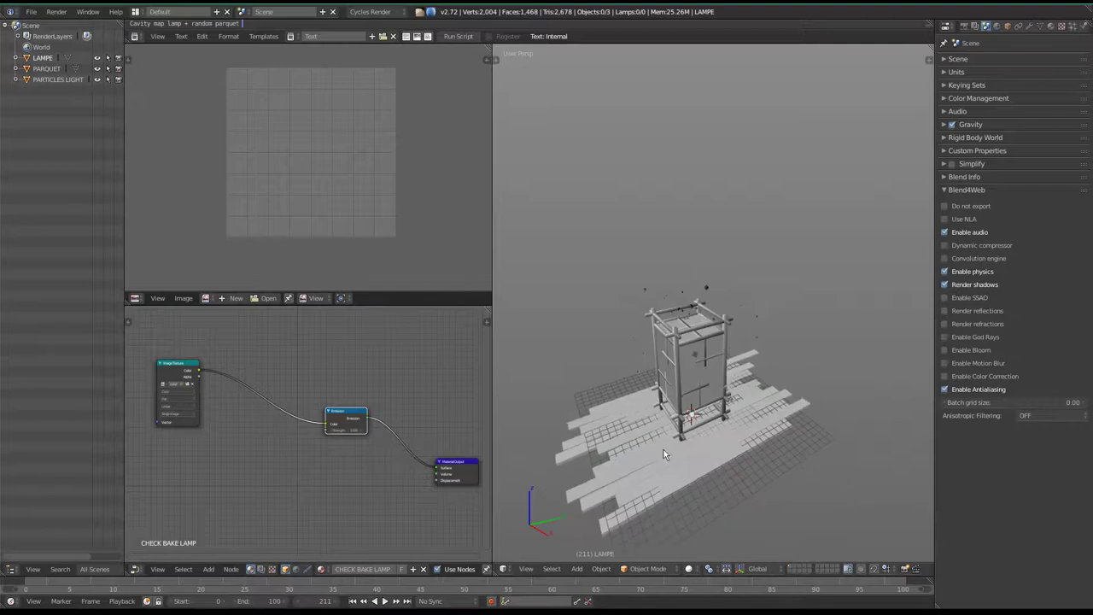
pyautogui.rightClick(703, 290)
pyautogui.moveTo(773, 398)
pyautogui.mouseDown(button='middle')
pyautogui.moveTo(750, 429)
pyautogui.moveTo(687, 430)
pyautogui.mouseUp(button='middle')
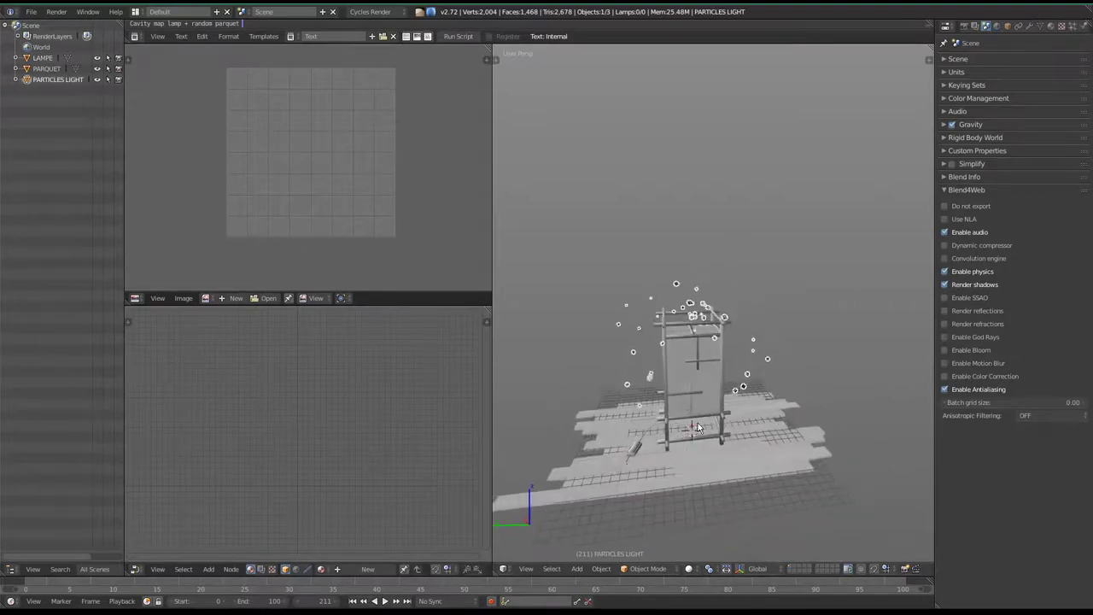
pyautogui.moveTo(679, 336); pyautogui.dragTo(619, 323, button='middle')
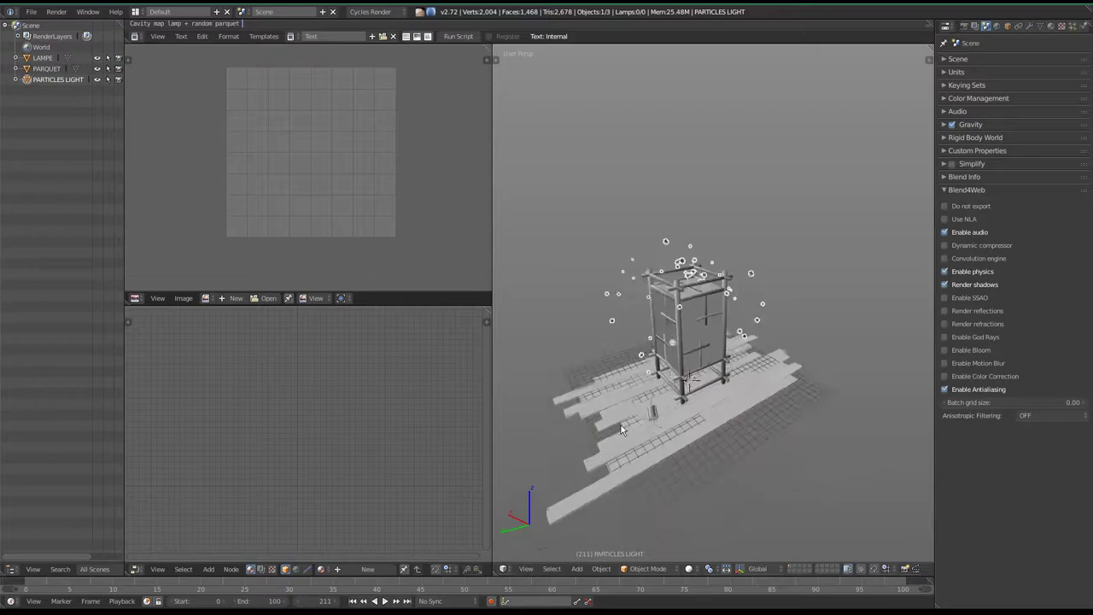
pyautogui.moveTo(667, 398)
pyautogui.mouseDown(button='middle')
pyautogui.moveTo(672, 417)
pyautogui.moveTo(708, 408)
pyautogui.mouseUp(button='middle')
pyautogui.scroll(3, 673, 418)
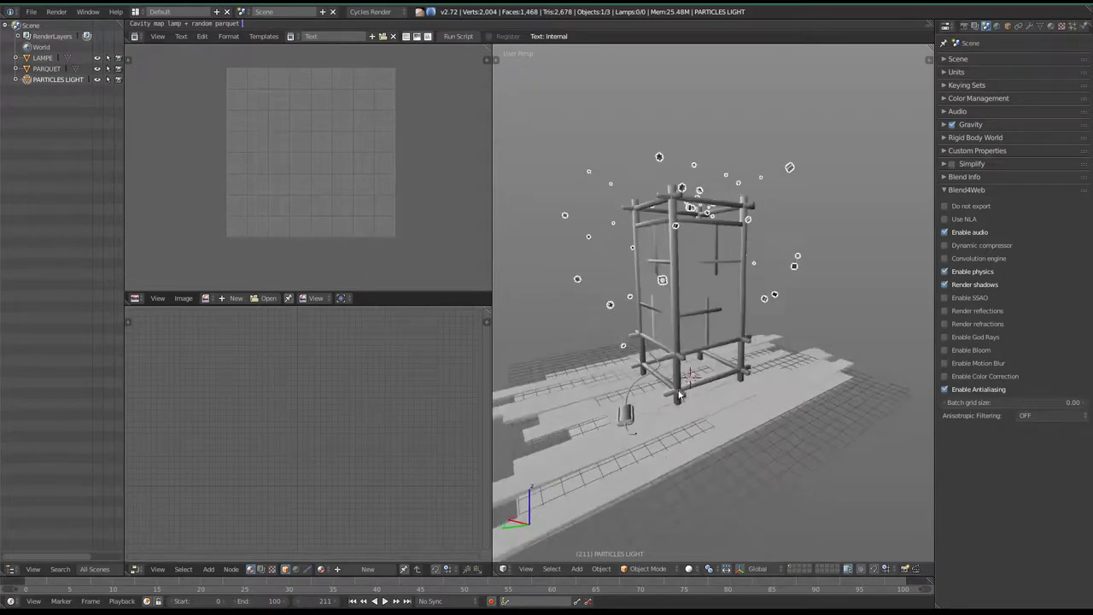
pyautogui.moveTo(709, 214); pyautogui.dragTo(705, 195, button='middle')
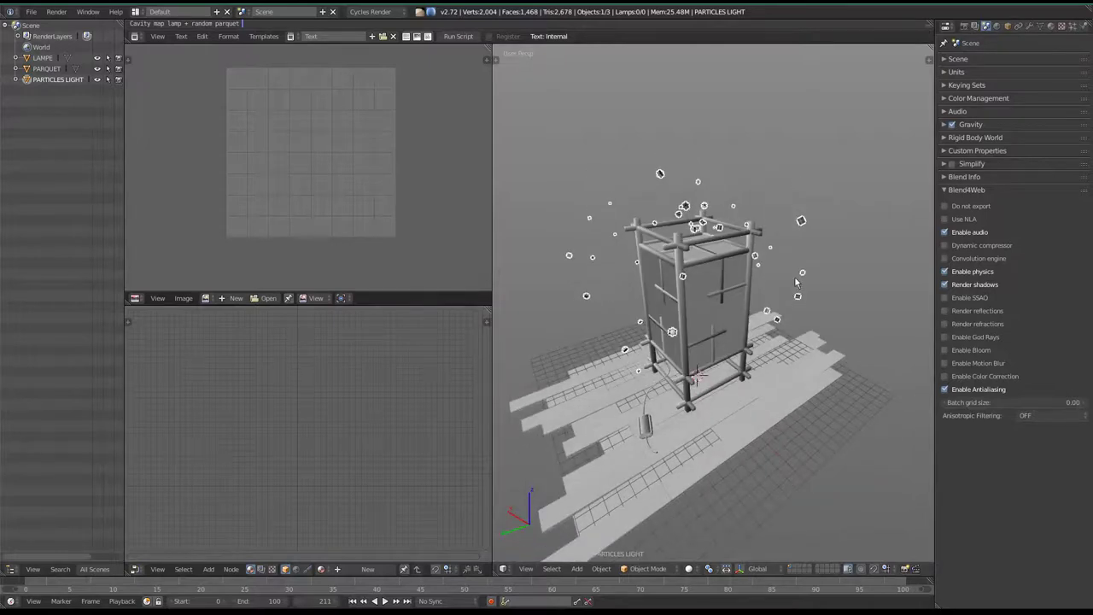
pyautogui.click(1008, 27)
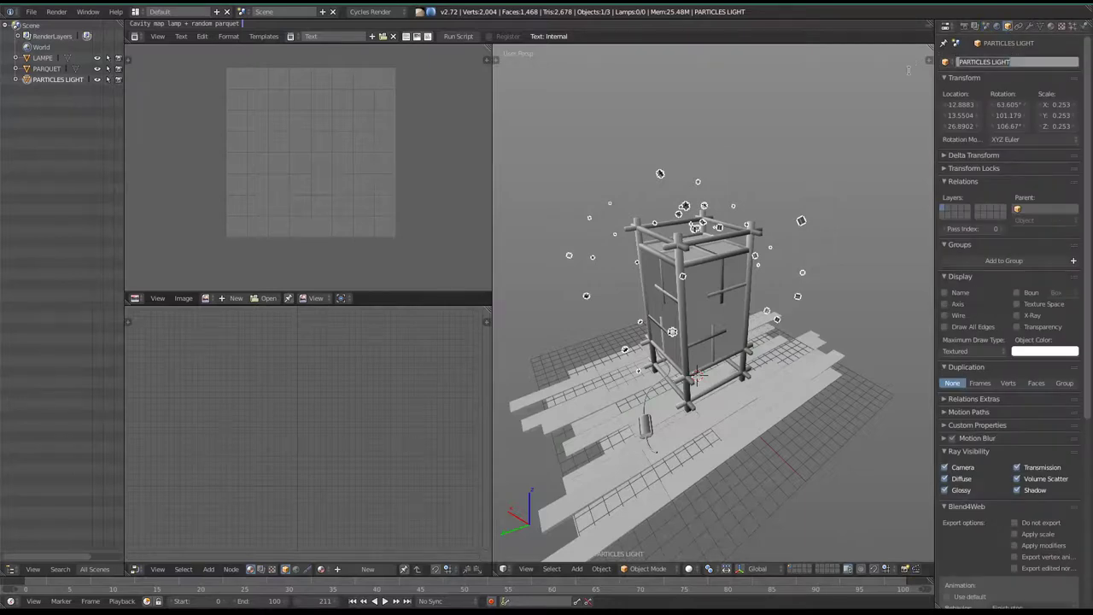
# Step: Check LAMPE and PARQUET, reselect PARTICLES LIGHT, and open the File menu
pyautogui.rightClick(697, 288)
pyautogui.rightClick(788, 360)
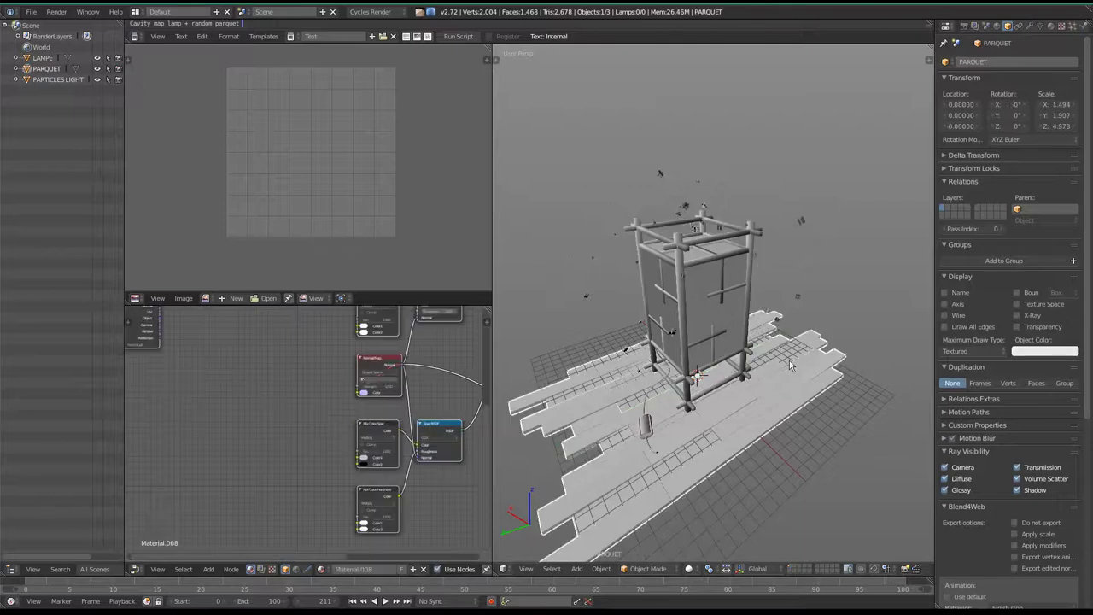
pyautogui.rightClick(714, 303)
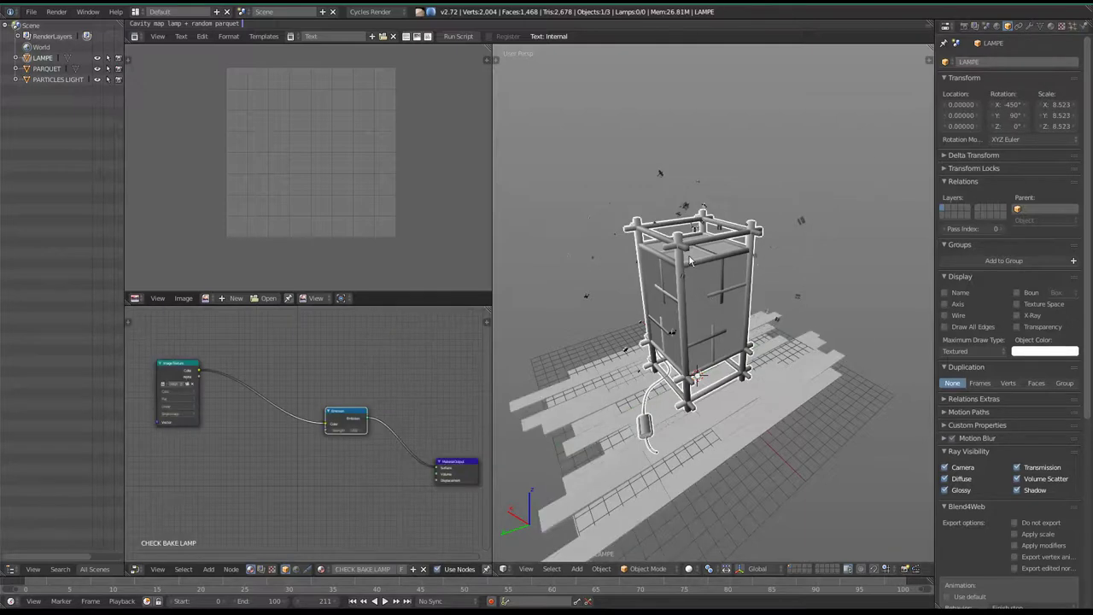
pyautogui.rightClick(687, 208)
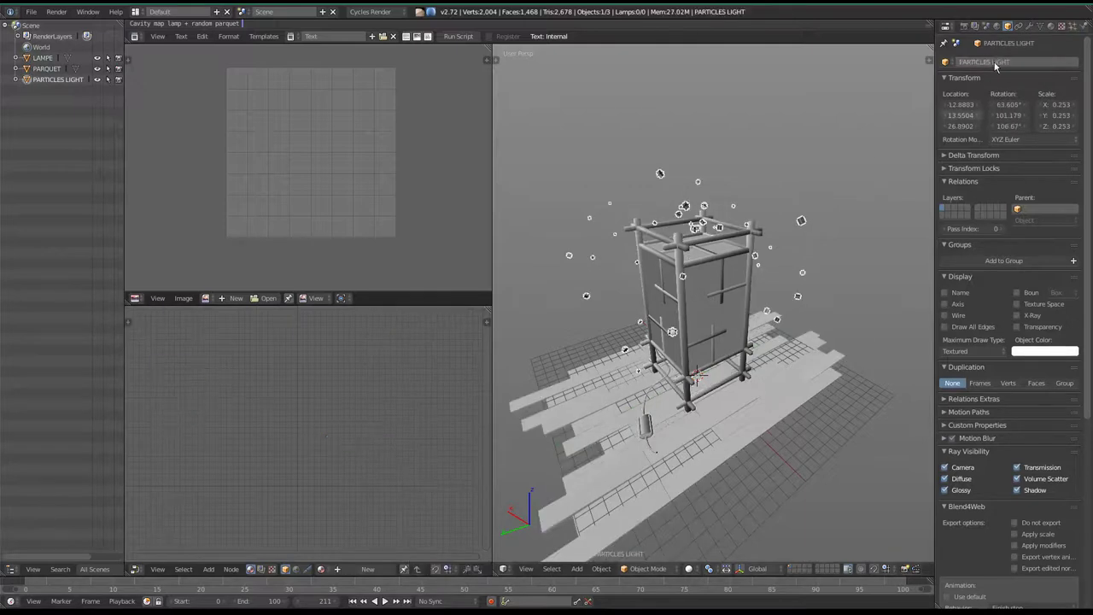
pyautogui.moveTo(769, 301)
pyautogui.mouseDown(button='middle')
pyautogui.moveTo(610, 322)
pyautogui.moveTo(702, 326)
pyautogui.mouseUp(button='middle')
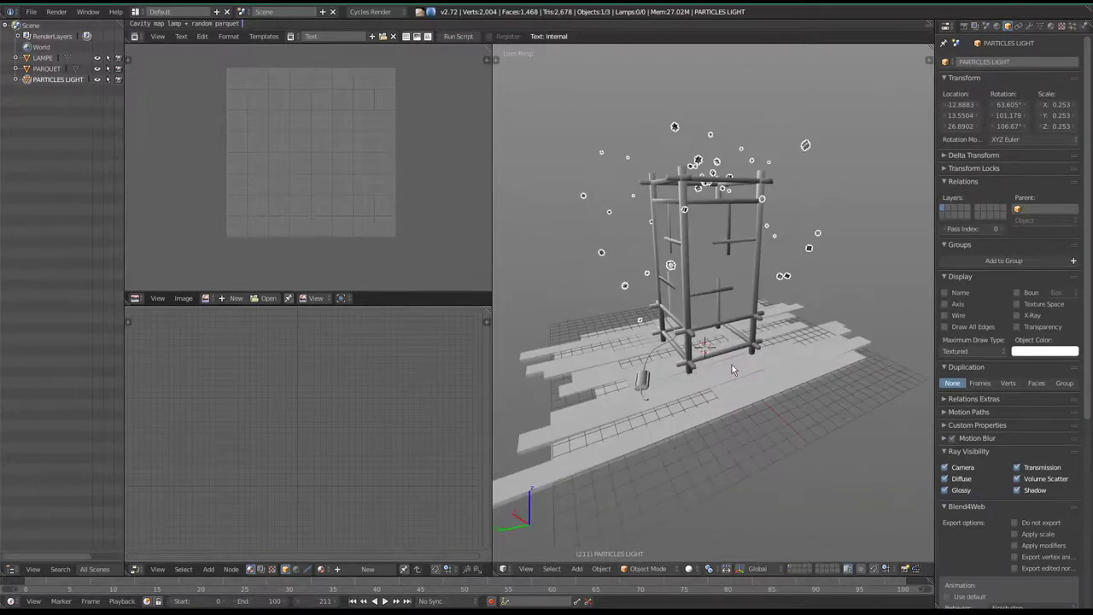
pyautogui.moveTo(706, 343); pyautogui.dragTo(732, 314, button='middle')
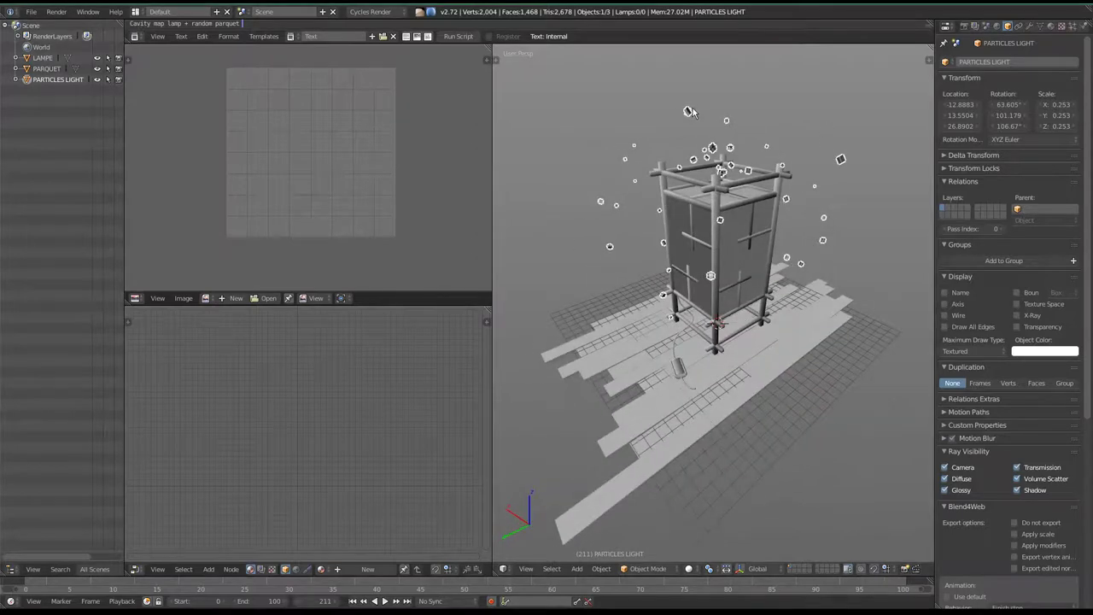
pyautogui.click(31, 12)
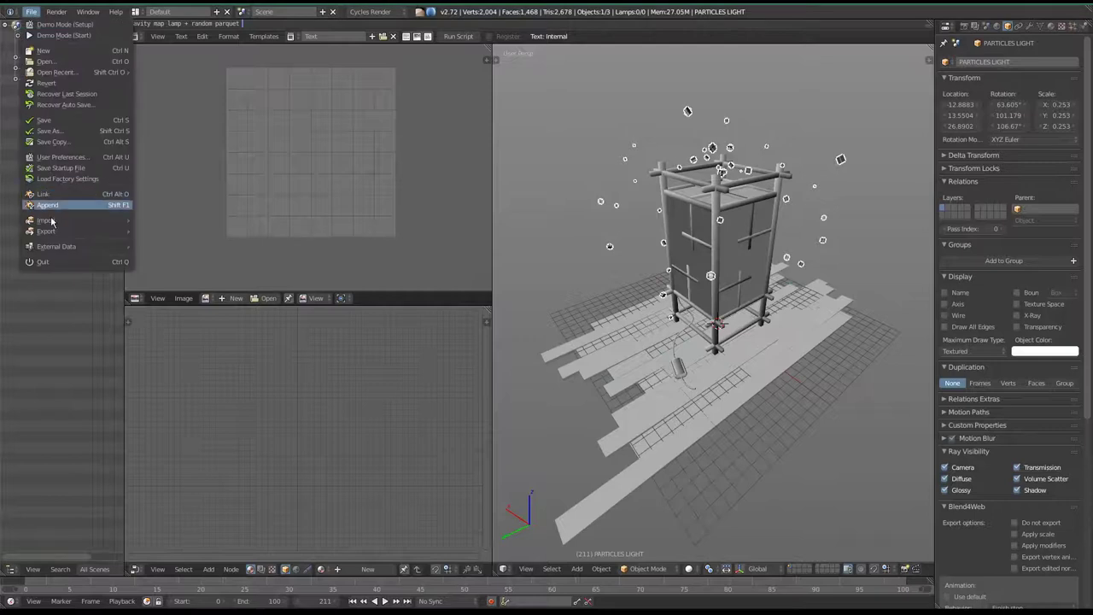
# Step: Start an Experimental FBX export named PARTICLES.fbx in Desktop/EXPORT TUTO LAMPE
pyautogui.moveTo(53, 231)
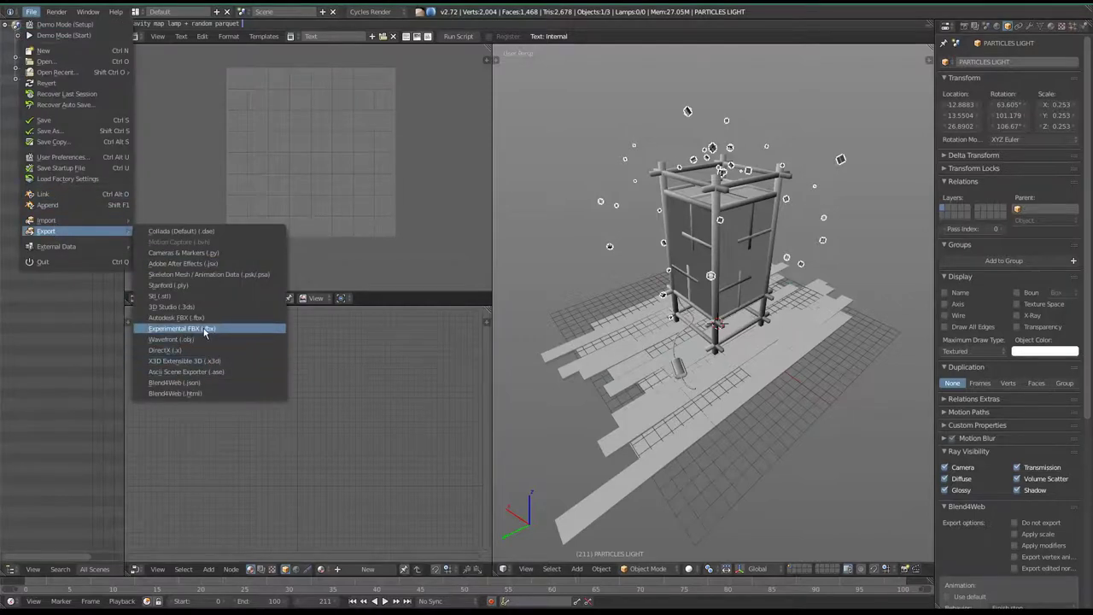
pyautogui.click(205, 332)
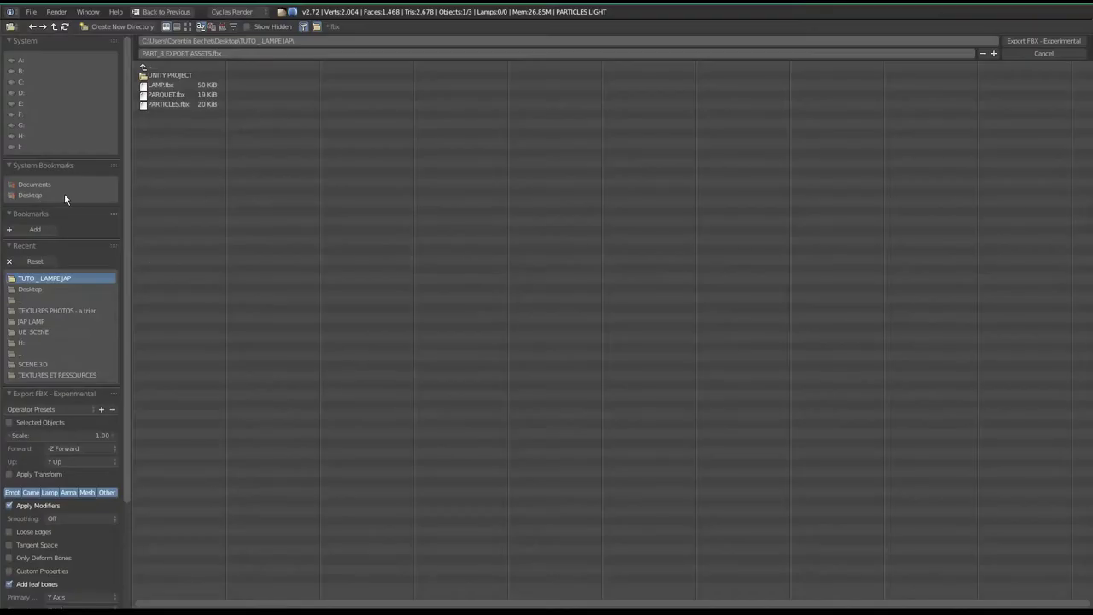
pyautogui.click(30, 195)
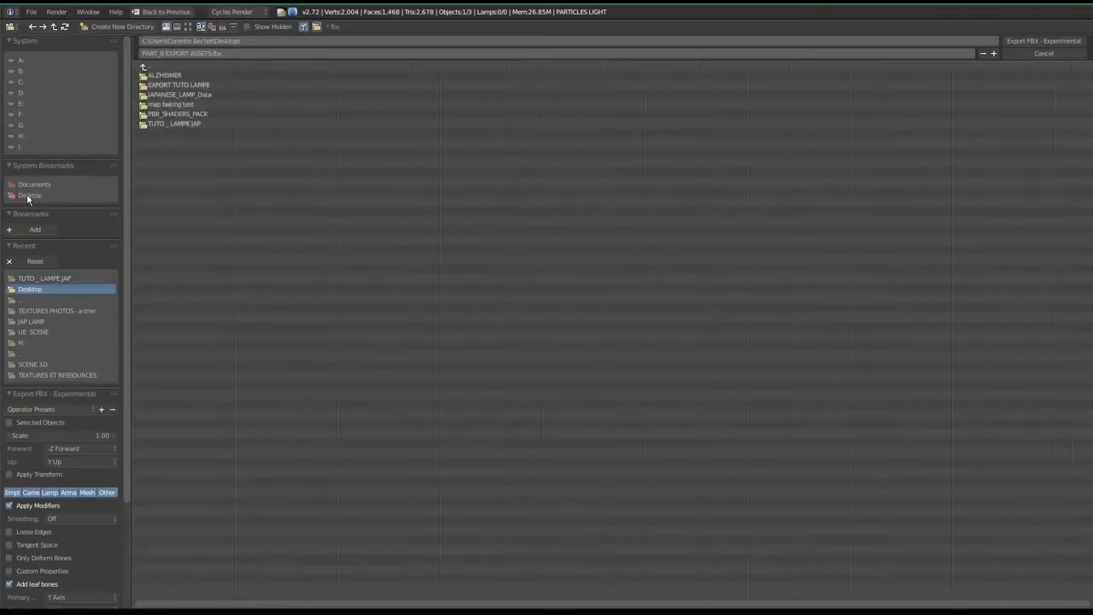
pyautogui.click(194, 85)
pyautogui.click(259, 53)
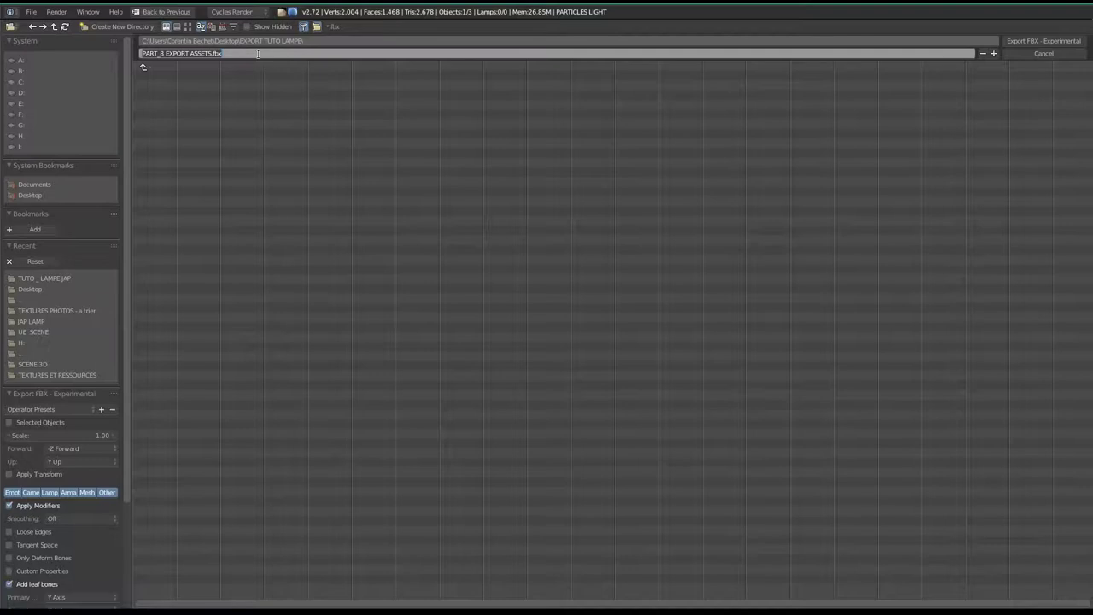
pyautogui.write('PARTICLES')
pyautogui.press('Return')
# Step: Export selected mesh only with Face smoothing, no modifiers, leaf bones or baked animation
pyautogui.moveTo(162, 270)
pyautogui.mouseDown()
pyautogui.moveTo(236, 266)
pyautogui.moveTo(241, 376)
pyautogui.mouseUp()
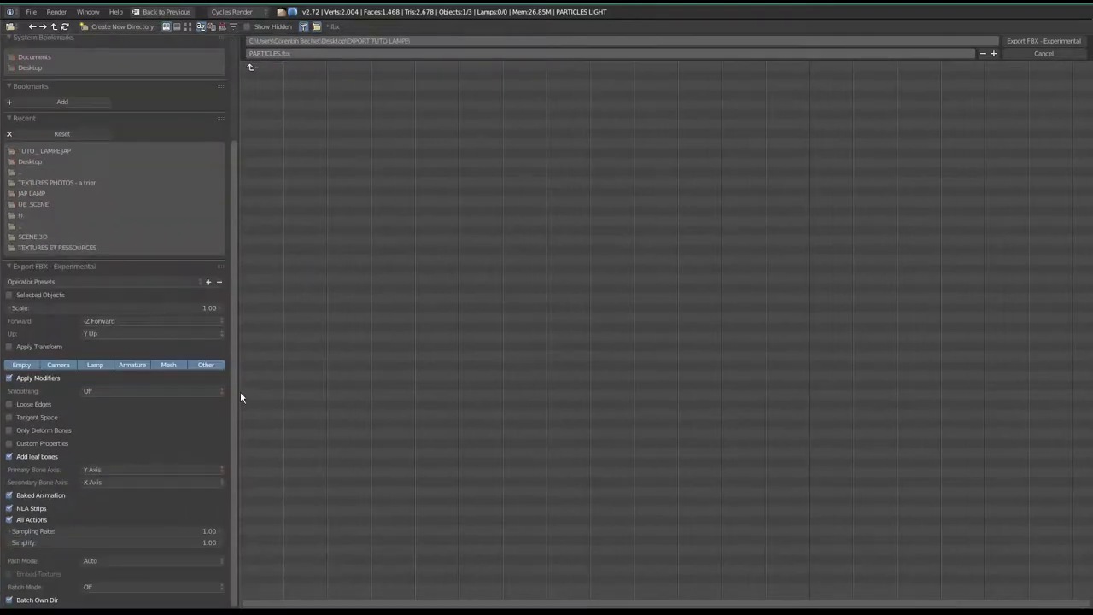
pyautogui.click(23, 296)
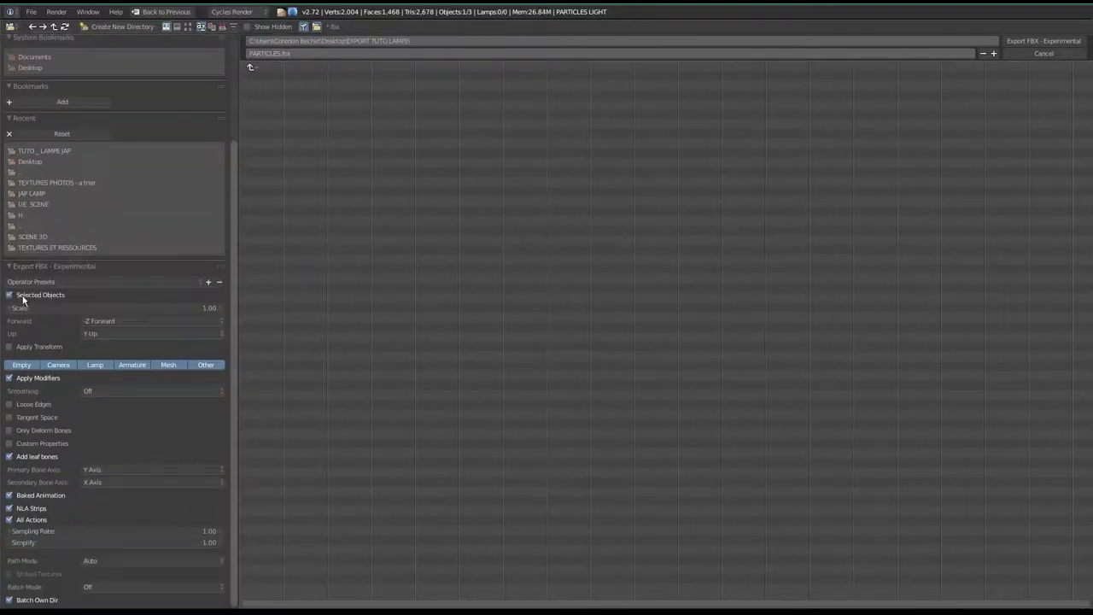
pyautogui.click(167, 367)
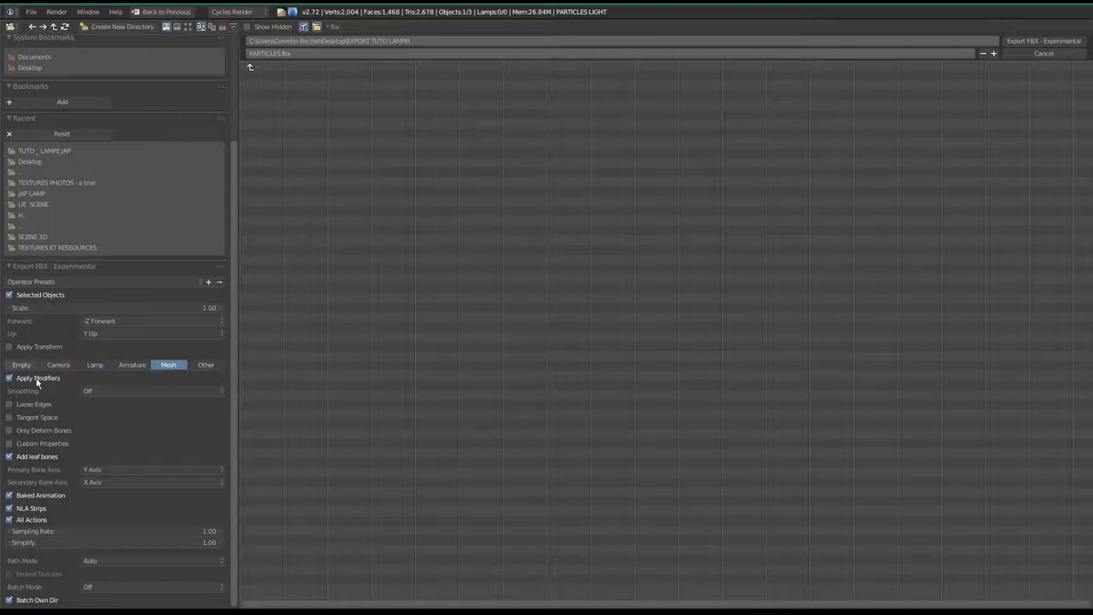
pyautogui.click(36, 380)
pyautogui.click(151, 390)
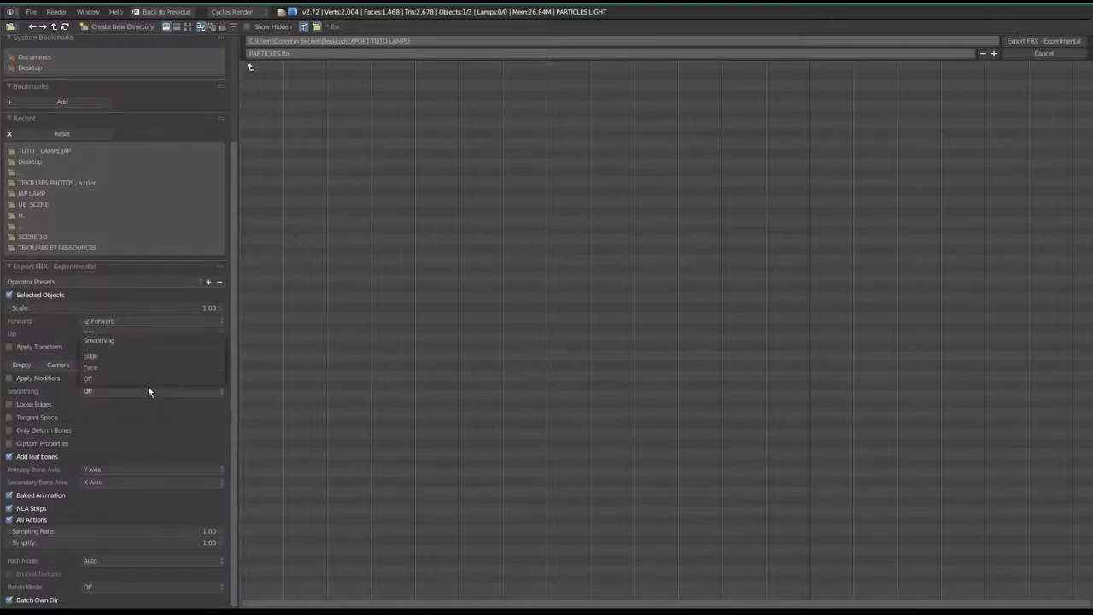
pyautogui.click(101, 367)
pyautogui.click(37, 458)
pyautogui.click(40, 496)
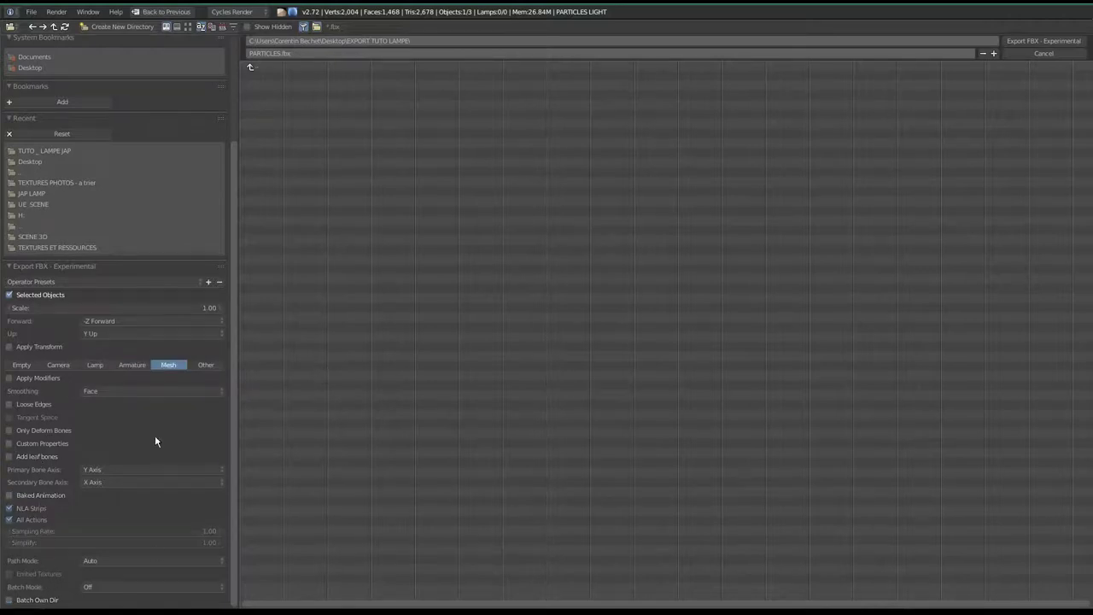
pyautogui.scroll(2, 156, 436)
pyautogui.scroll(1, 159, 420)
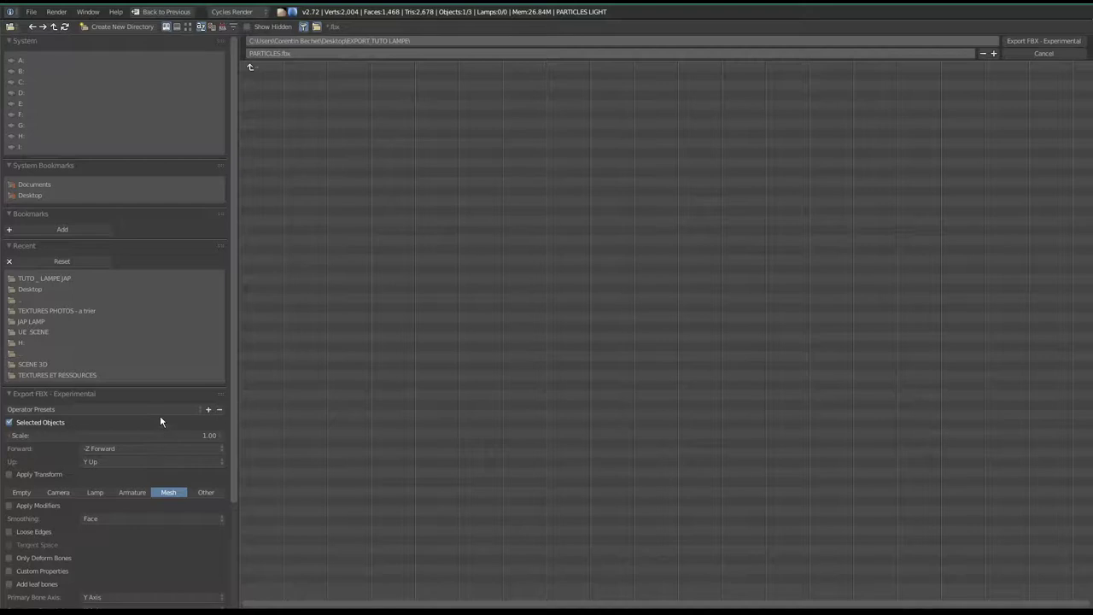
pyautogui.click(1050, 41)
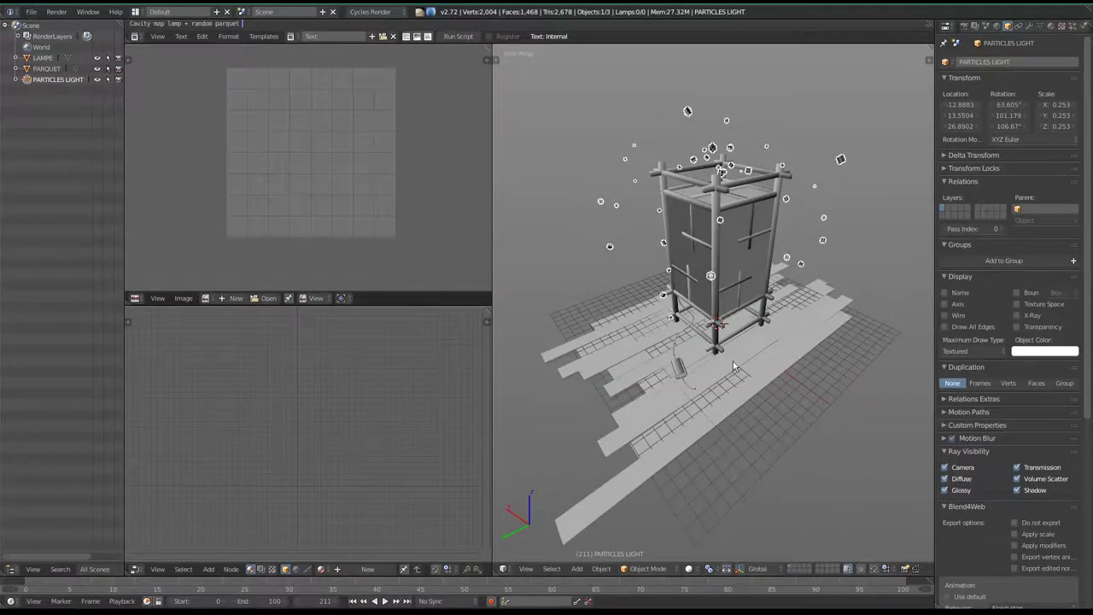
# Step: Select the parquet floor and start an Experimental FBX export
pyautogui.moveTo(732, 361); pyautogui.dragTo(699, 371, button='middle')
pyautogui.rightClick(699, 370)
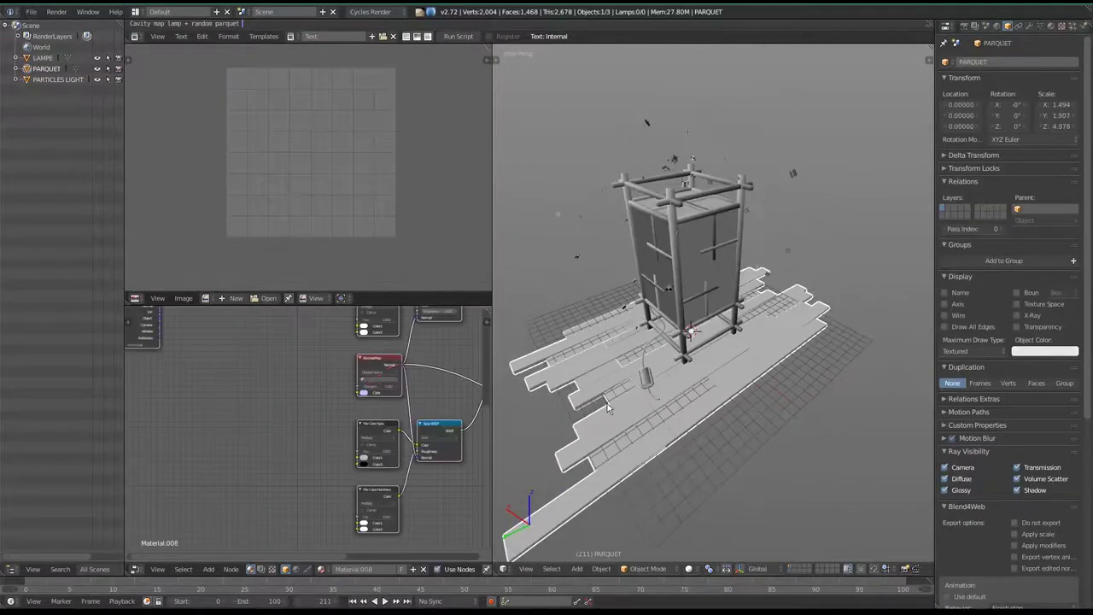
pyautogui.moveTo(607, 403); pyautogui.dragTo(546, 402, button='middle')
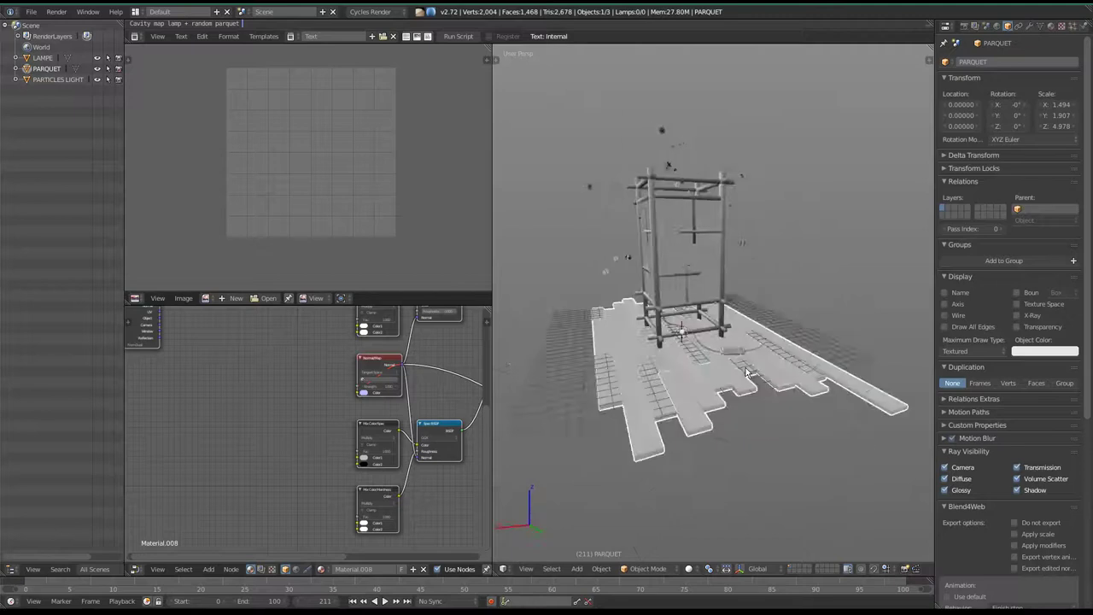
pyautogui.click(29, 14)
pyautogui.moveTo(69, 237)
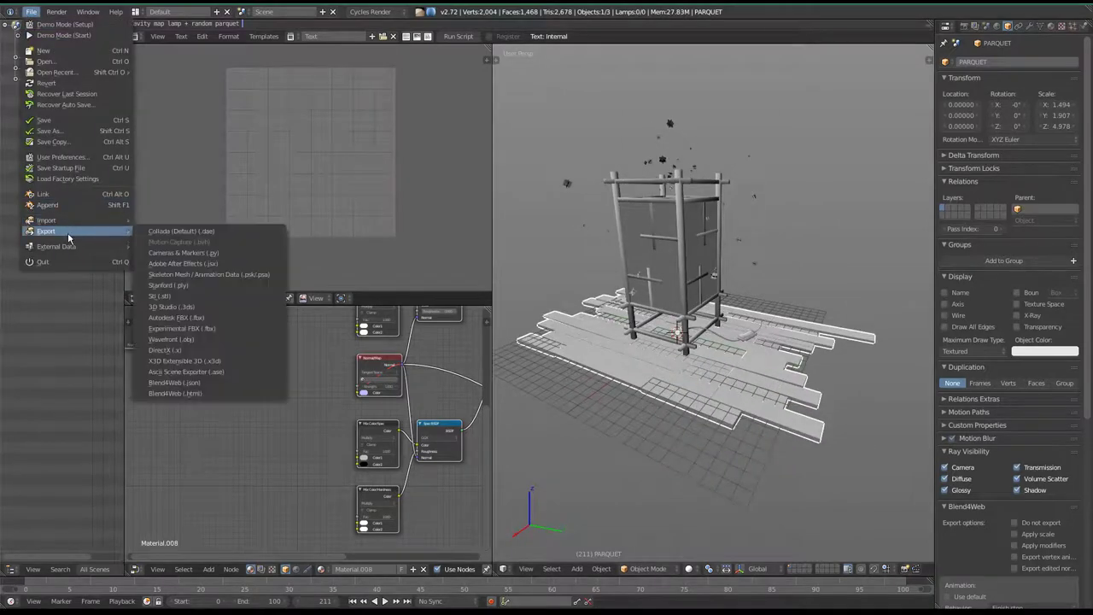
pyautogui.click(181, 327)
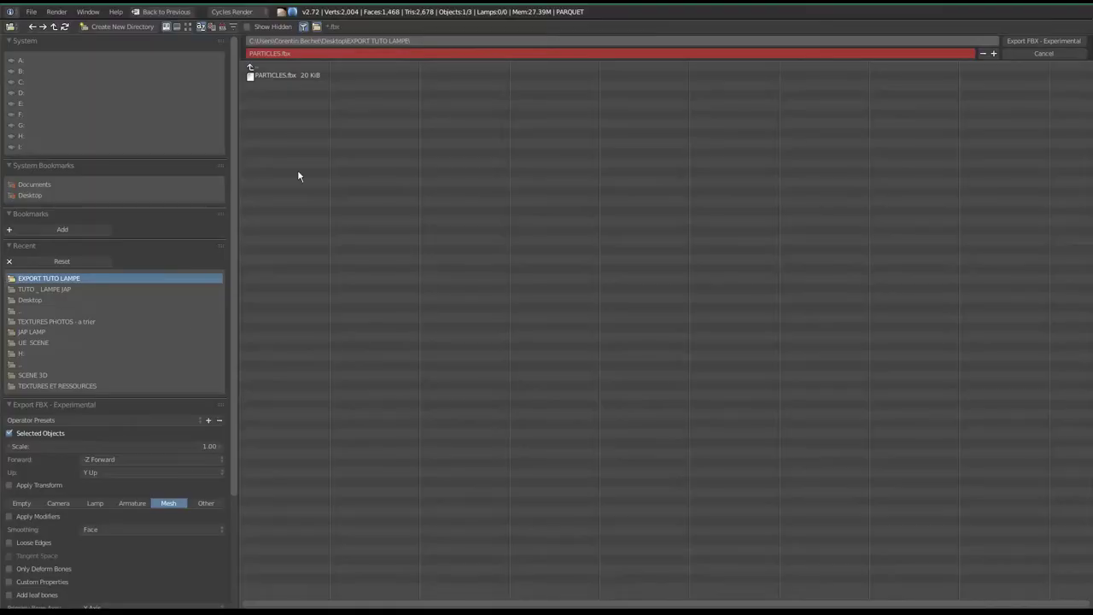
# Step: Name the file PARQUET.fbx and export it with the same FBX settings
pyautogui.click(285, 52)
pyautogui.write('PARQUET')
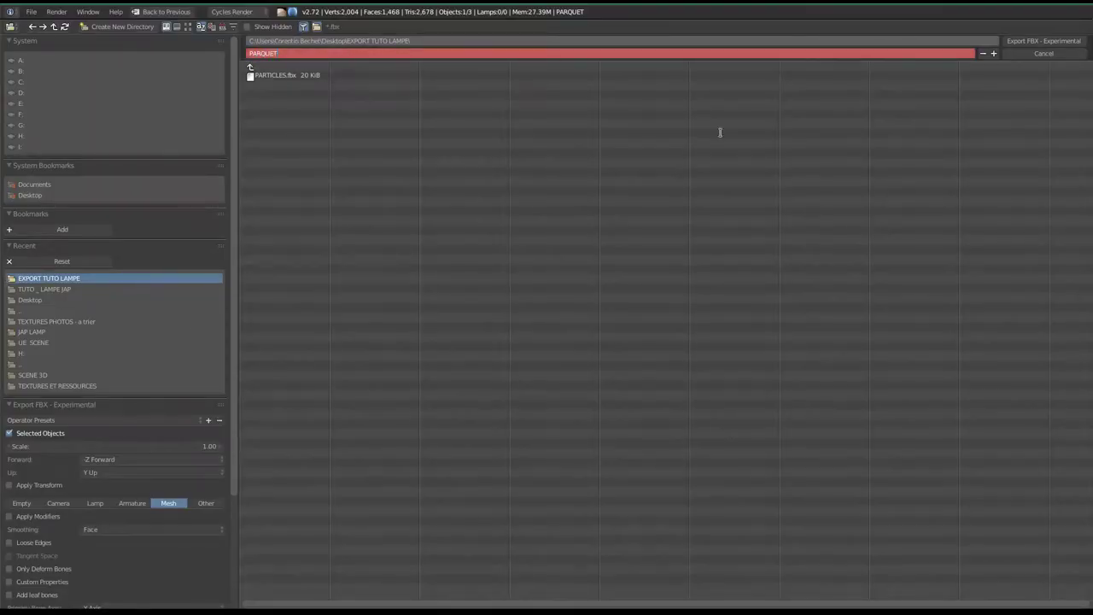
pyautogui.press('Return')
pyautogui.scroll(-4, 128, 455)
pyautogui.scroll(1, 125, 510)
pyautogui.scroll(4, 138, 428)
pyautogui.scroll(-4, 139, 441)
pyautogui.scroll(-2, 142, 480)
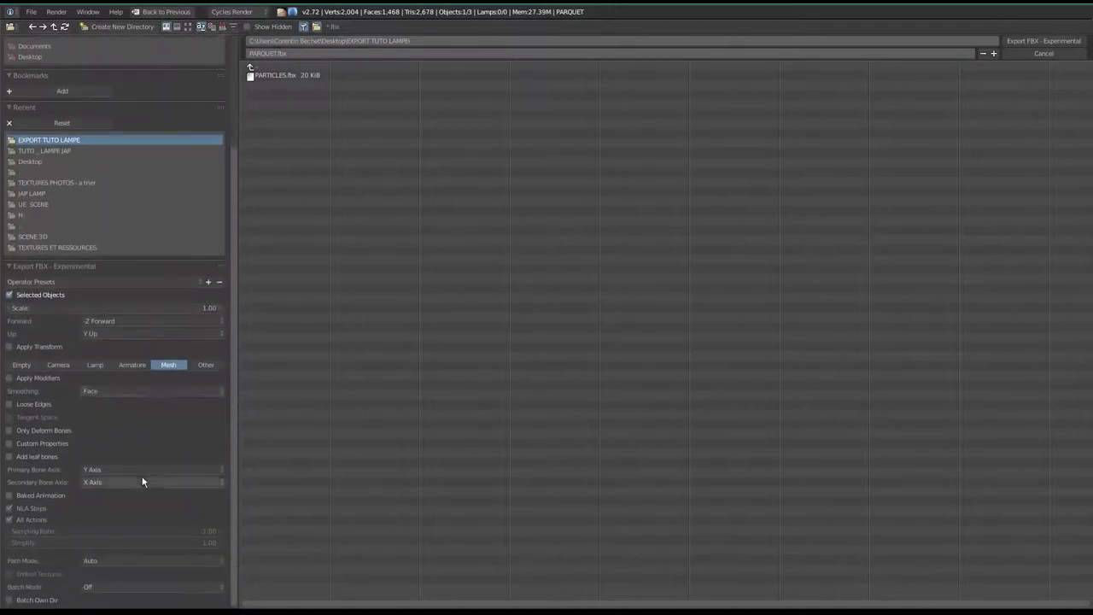
pyautogui.scroll(1, 154, 389)
pyautogui.scroll(2, 154, 389)
pyautogui.click(1043, 41)
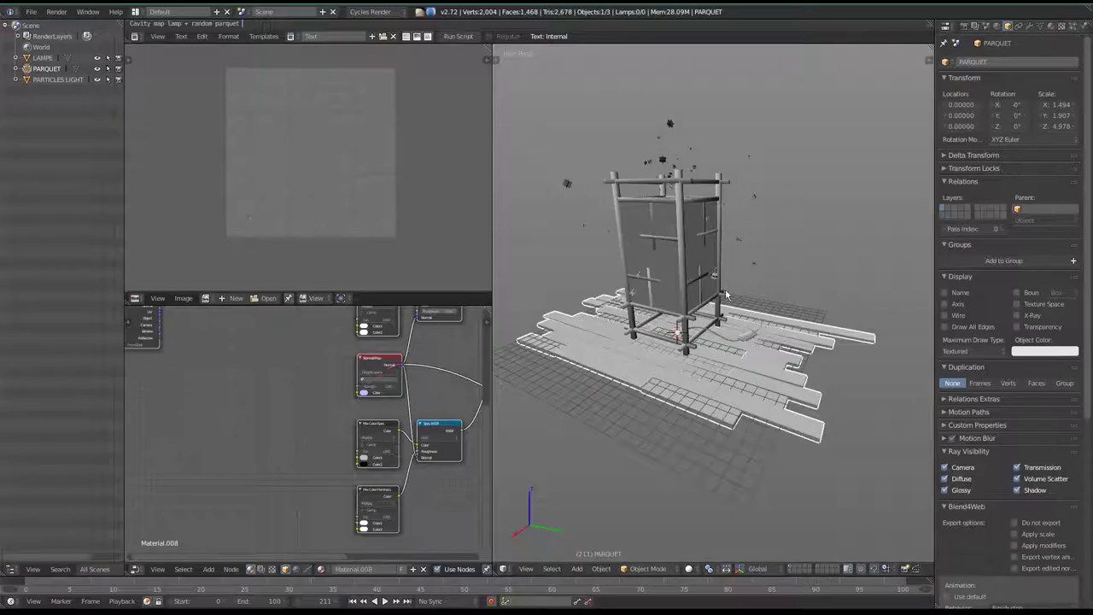
# Step: Select LAMPE, show its CHECK BAKE LAMP material, and toggle the rendered preview on and off
pyautogui.rightClick(670, 255)
pyautogui.moveTo(670, 255)
pyautogui.mouseDown(button='middle')
pyautogui.moveTo(732, 305)
pyautogui.moveTo(718, 283)
pyautogui.moveTo(712, 349)
pyautogui.mouseUp(button='middle')
pyautogui.scroll(3, 712, 348)
pyautogui.moveTo(678, 315)
pyautogui.mouseDown(button='middle')
pyautogui.moveTo(684, 380)
pyautogui.moveTo(929, 245)
pyautogui.mouseUp(button='middle')
pyautogui.click(1052, 27)
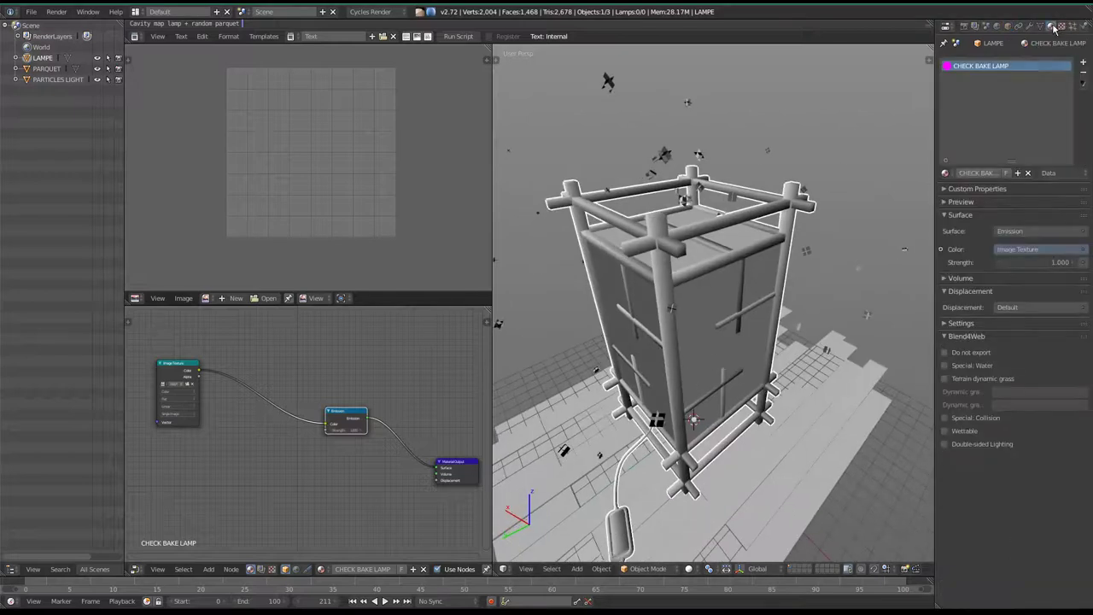
pyautogui.moveTo(683, 256)
pyautogui.mouseDown(button='middle')
pyautogui.moveTo(696, 266)
pyautogui.moveTo(830, 176)
pyautogui.mouseUp(button='middle')
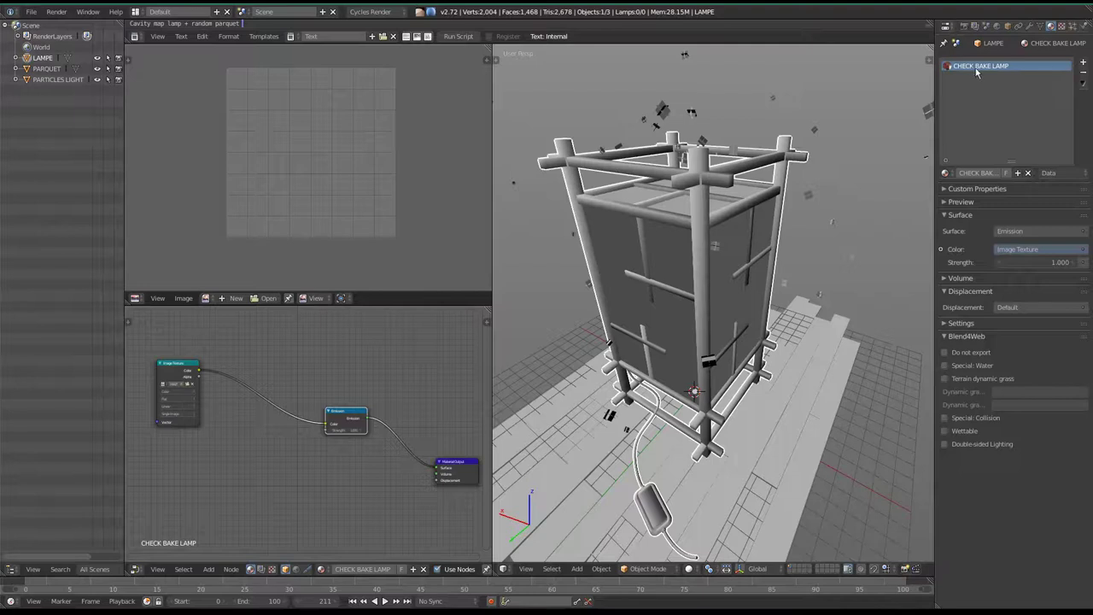
pyautogui.moveTo(856, 201); pyautogui.dragTo(626, 400, button='middle')
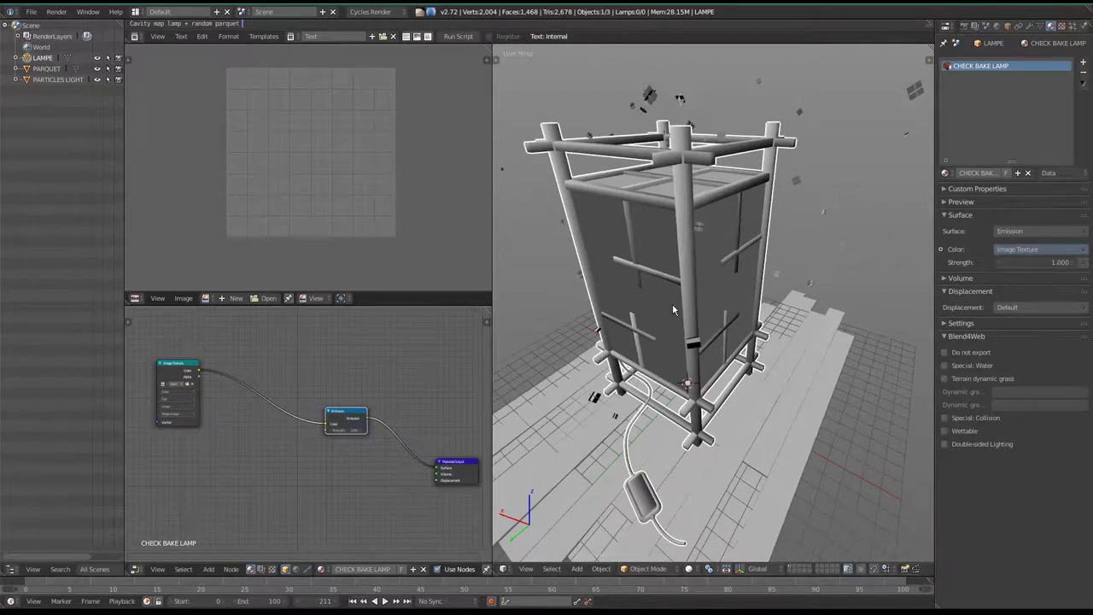
pyautogui.hotkey('shift', 'z')
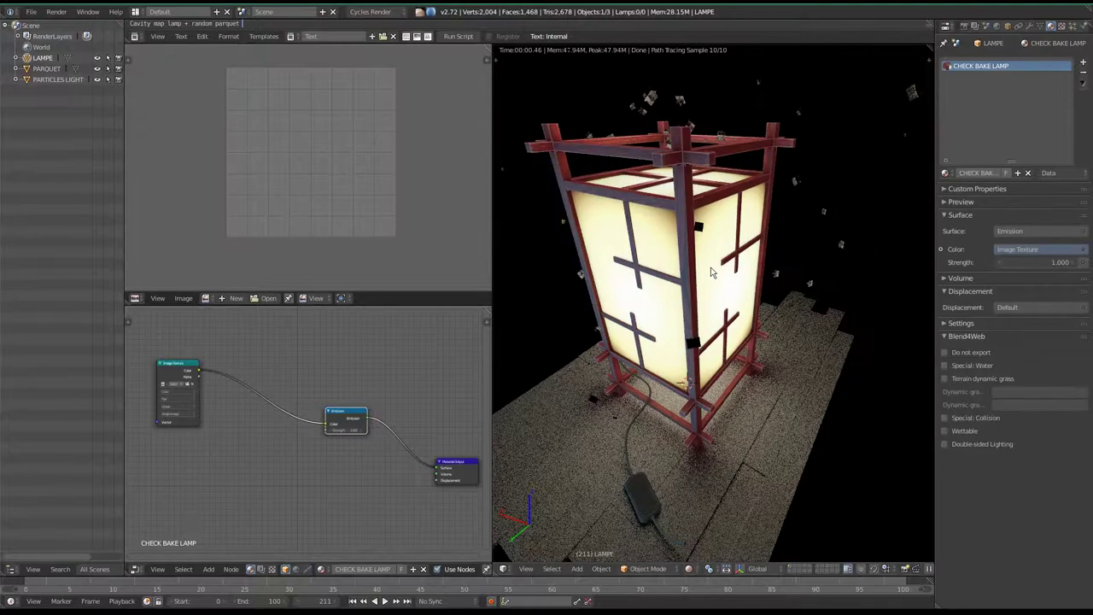
pyautogui.hotkey('shift', 'z')
# Step: Enter Edit Mode on LAMPE, deselect all, and use face select limited to visible faces
pyautogui.press('Tab')
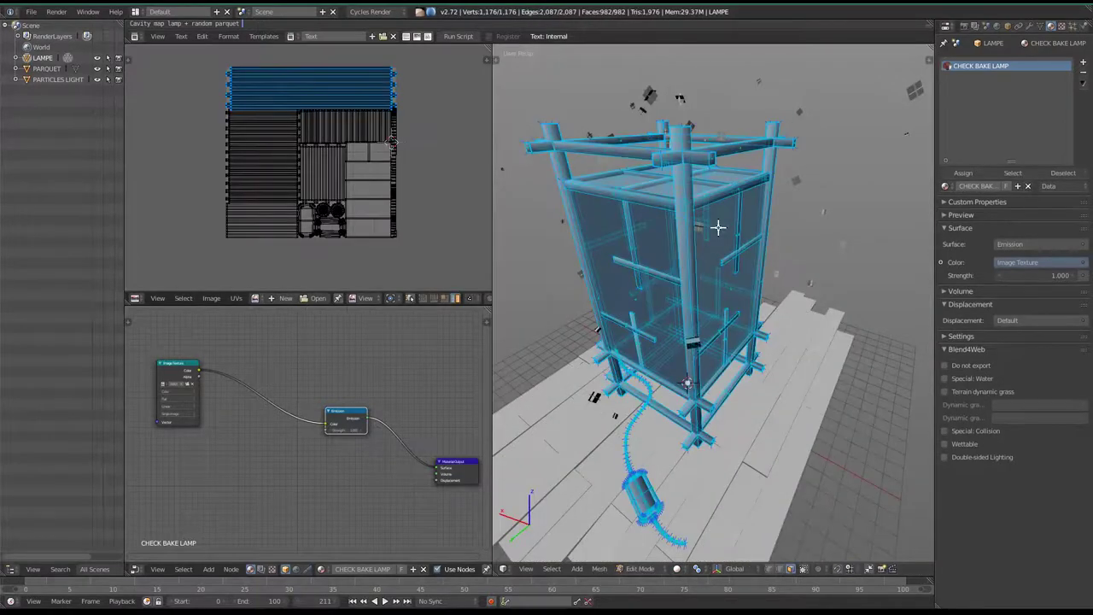
pyautogui.press('a')
pyautogui.moveTo(646, 278); pyautogui.dragTo(702, 209, button='middle')
pyautogui.press('w')
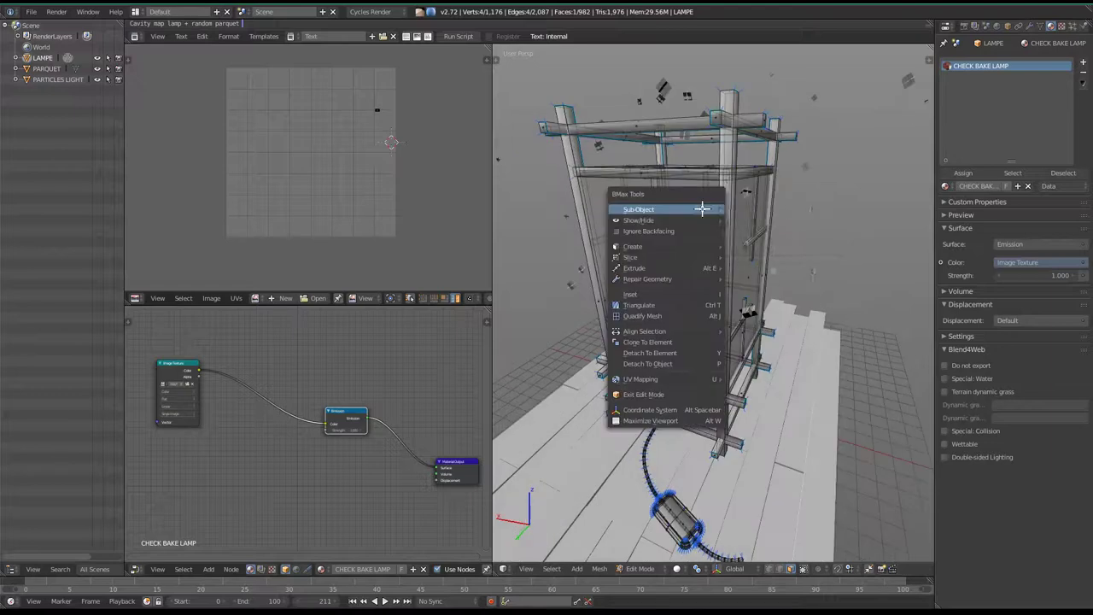
pyautogui.click(802, 569)
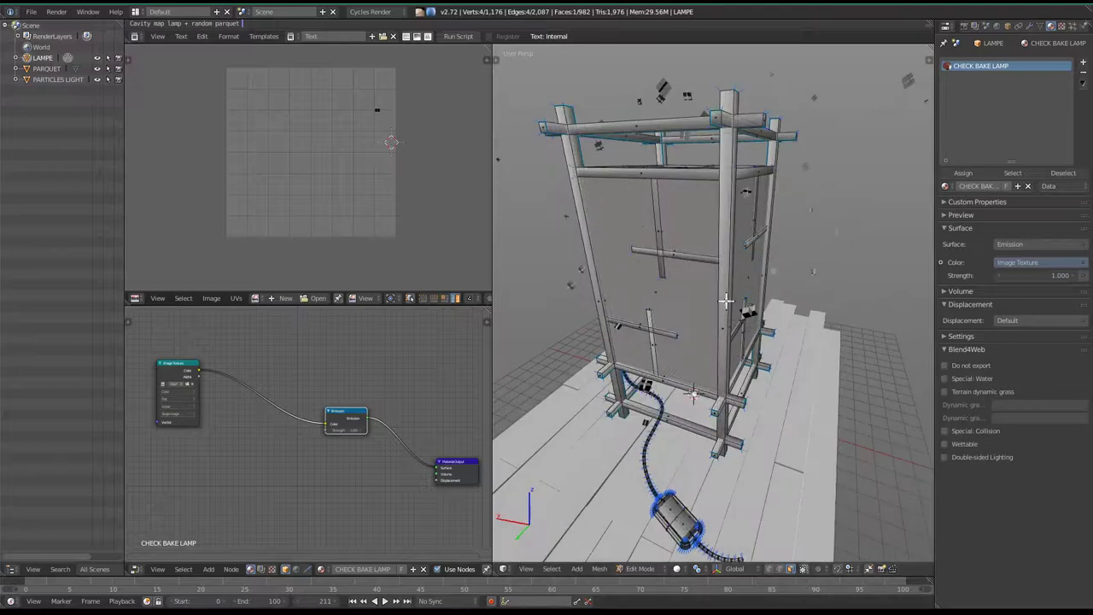
pyautogui.hotkey('ctrl', 'l')
# Step: Add the lantern's paper panel faces to the selection one by one
pyautogui.keyDown('shift'); pyautogui.rightClick(723, 227); pyautogui.keyUp('shift')
pyautogui.moveTo(722, 227)
pyautogui.mouseDown(button='middle')
pyautogui.moveTo(673, 249)
pyautogui.moveTo(751, 227)
pyautogui.moveTo(661, 222)
pyautogui.moveTo(671, 276)
pyautogui.moveTo(717, 305)
pyautogui.moveTo(698, 322)
pyautogui.moveTo(724, 341)
pyautogui.moveTo(683, 215)
pyautogui.moveTo(743, 257)
pyautogui.moveTo(711, 108)
pyautogui.moveTo(722, 169)
pyautogui.moveTo(634, 268)
pyautogui.moveTo(657, 325)
pyautogui.moveTo(683, 342)
pyautogui.mouseUp(button='middle')
pyautogui.keyDown('shift'); pyautogui.rightClick(673, 249); pyautogui.keyUp('shift')
pyautogui.keyDown('shift'); pyautogui.rightClick(661, 222); pyautogui.keyUp('shift')
pyautogui.keyDown('shift'); pyautogui.rightClick(696, 337); pyautogui.keyUp('shift')
pyautogui.keyDown('shift'); pyautogui.rightClick(683, 214); pyautogui.keyUp('shift')
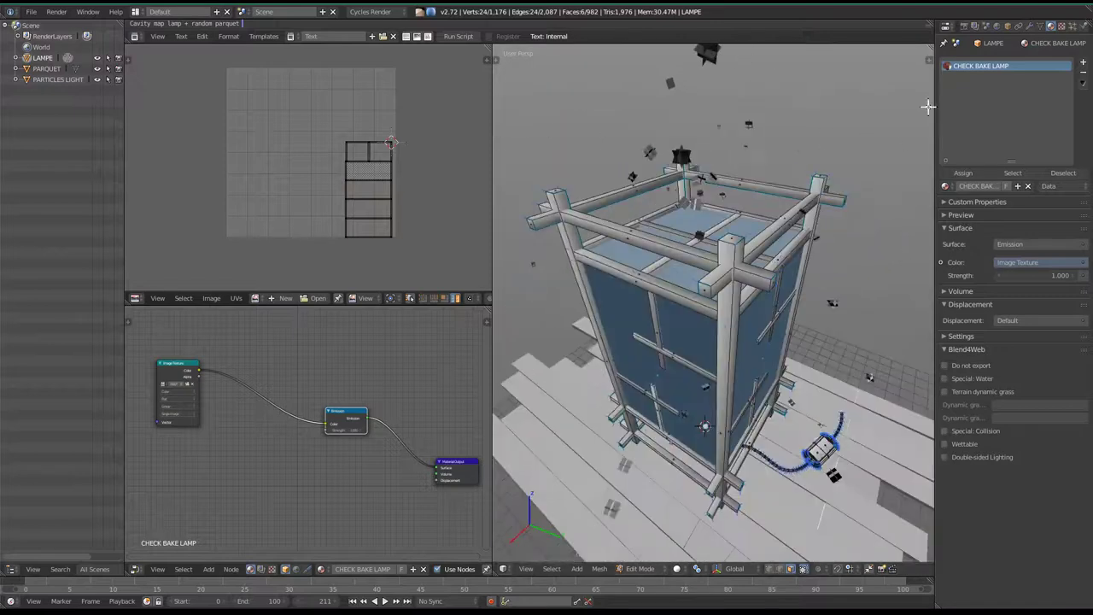
# Step: Add a material slot with a new material named PANNEAUX LUM
pyautogui.click(1082, 64)
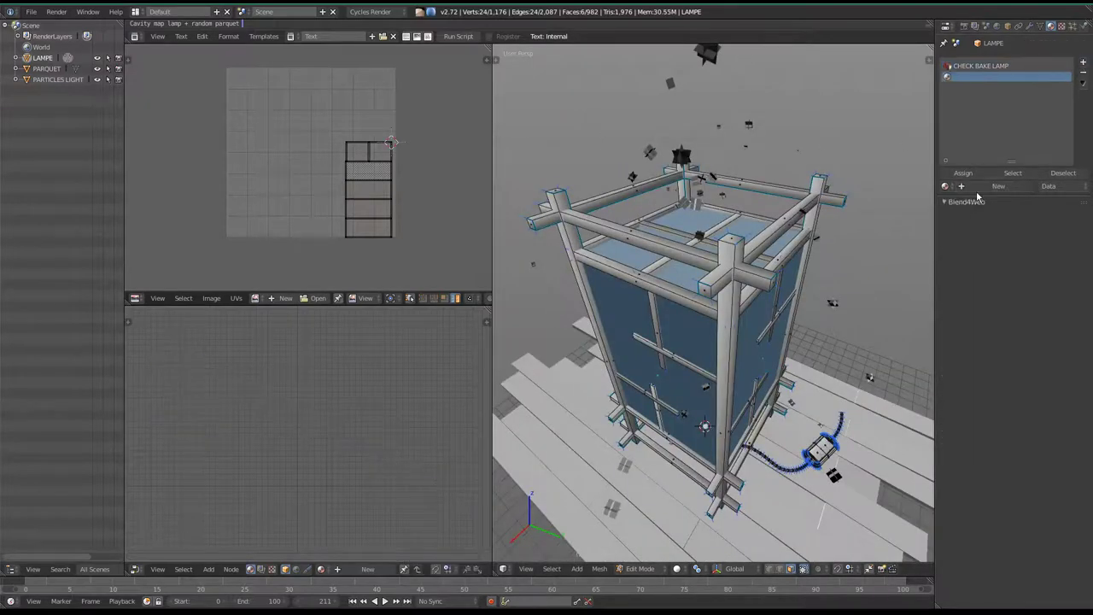
pyautogui.click(989, 186)
pyautogui.click(981, 187)
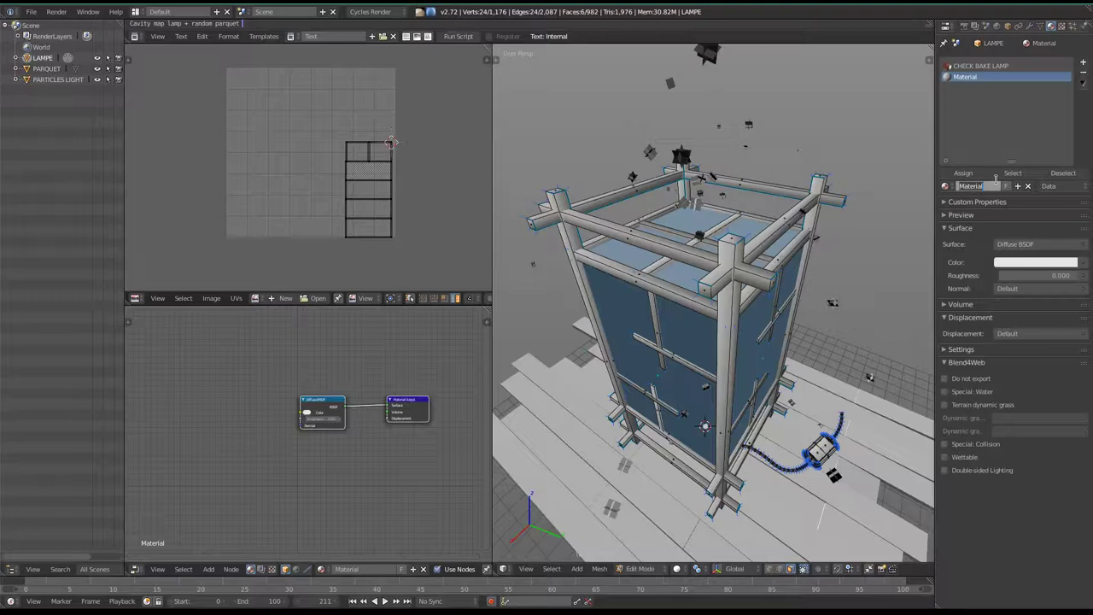
pyautogui.write('PANNEAUX LUM')
pyautogui.press('Return')
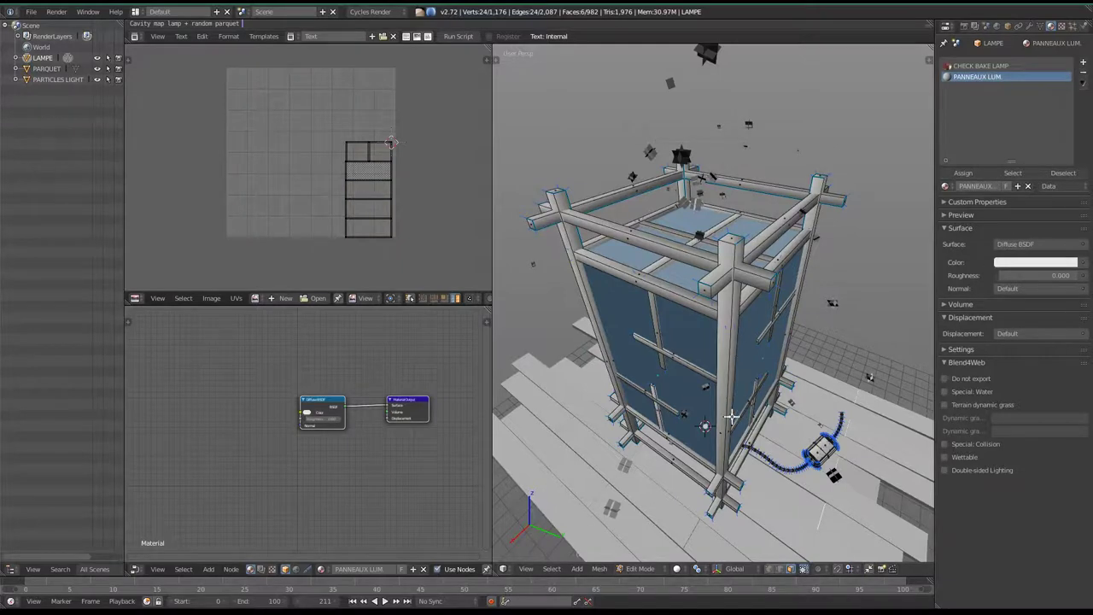
# Step: Check the panel material on the lamp in rendered shading from several angles
pyautogui.press('Tab')
pyautogui.moveTo(724, 359); pyautogui.dragTo(731, 345, button='middle')
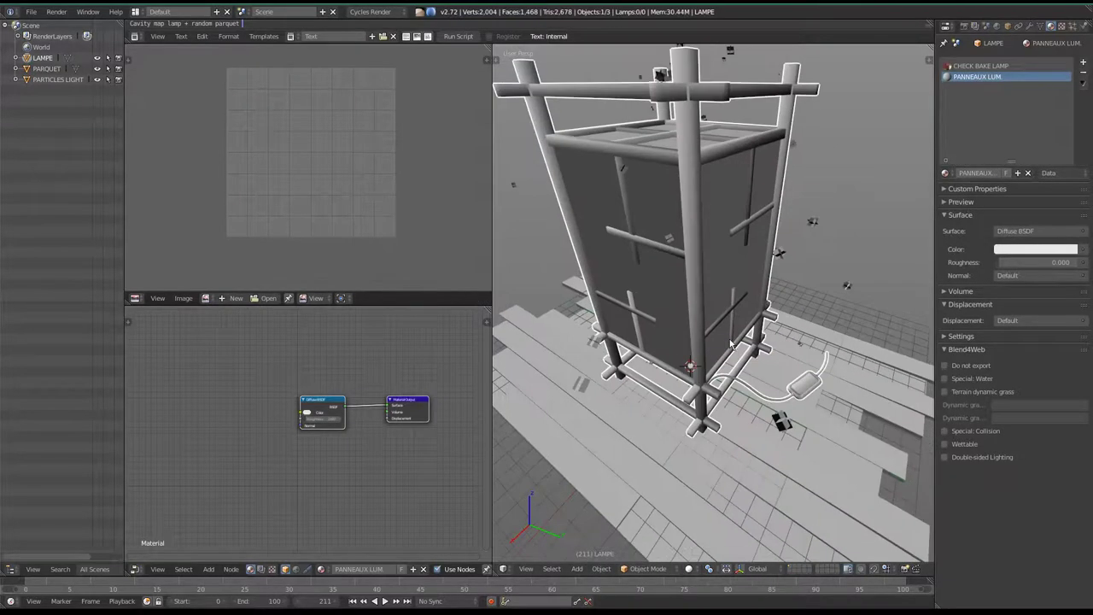
pyautogui.hotkey('shift', 'z')
pyautogui.hotkey('shift', 'z')
pyautogui.press('Tab')
pyautogui.moveTo(658, 276)
pyautogui.mouseDown(button='middle')
pyautogui.moveTo(750, 258)
pyautogui.moveTo(696, 282)
pyautogui.moveTo(712, 288)
pyautogui.moveTo(916, 259)
pyautogui.mouseUp(button='middle')
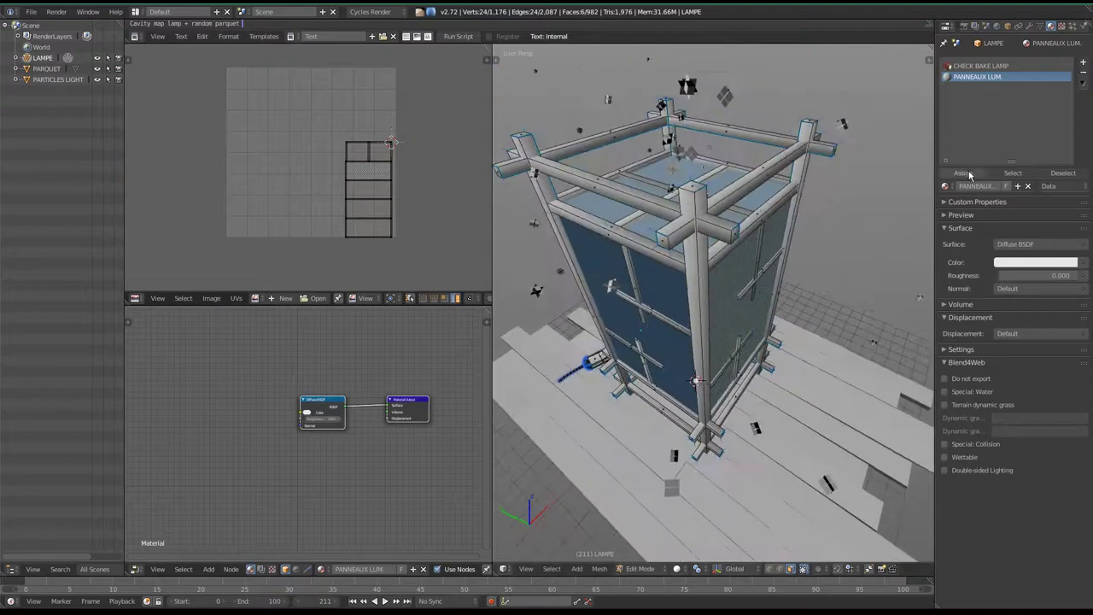
pyautogui.press('Tab')
pyautogui.hotkey('shift', 'z')
pyautogui.moveTo(770, 297)
pyautogui.mouseDown(button='middle')
pyautogui.moveTo(671, 324)
pyautogui.moveTo(715, 276)
pyautogui.moveTo(742, 278)
pyautogui.mouseUp(button='middle')
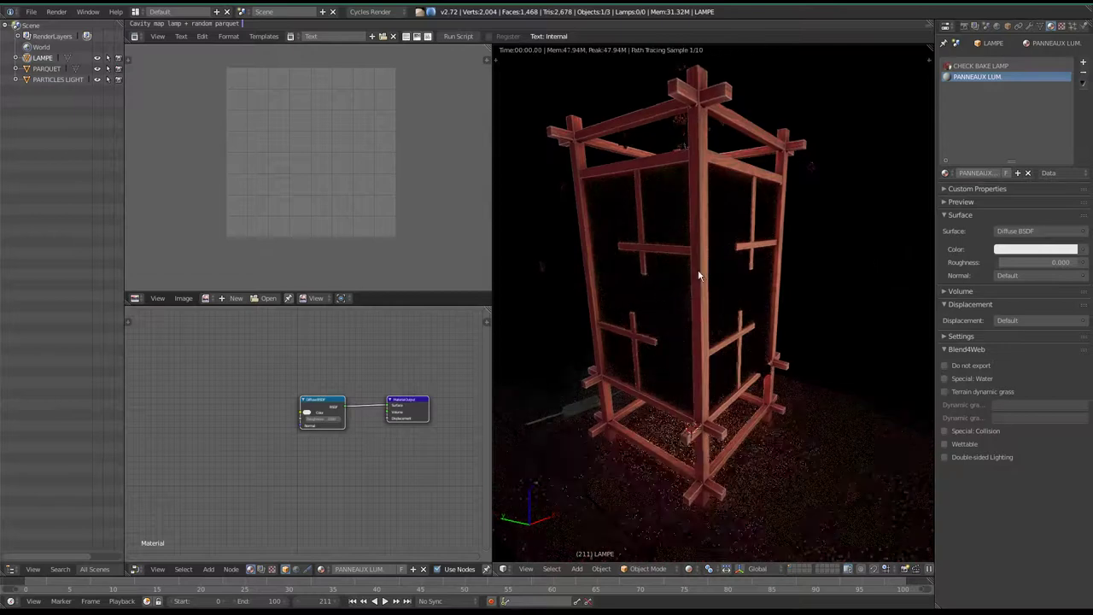
# Step: Set the PANNEAUX LUM. colour to pure blue
pyautogui.click(1035, 248)
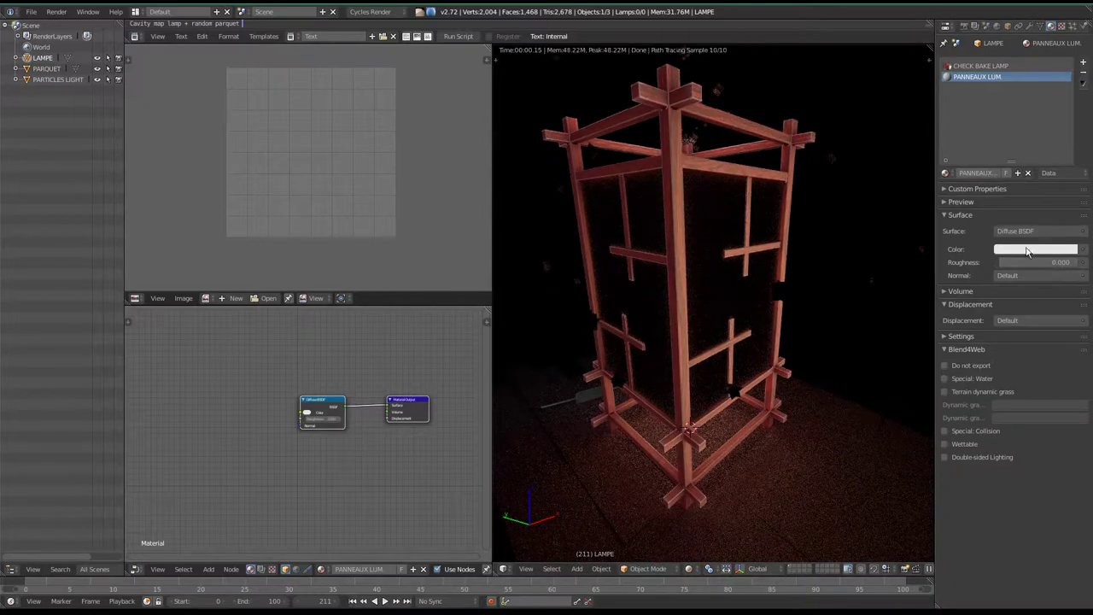
pyautogui.click(1034, 249)
pyautogui.click(1056, 113)
pyautogui.moveTo(691, 317)
pyautogui.mouseDown(button='middle')
pyautogui.moveTo(788, 296)
pyautogui.moveTo(641, 302)
pyautogui.mouseUp(button='middle')
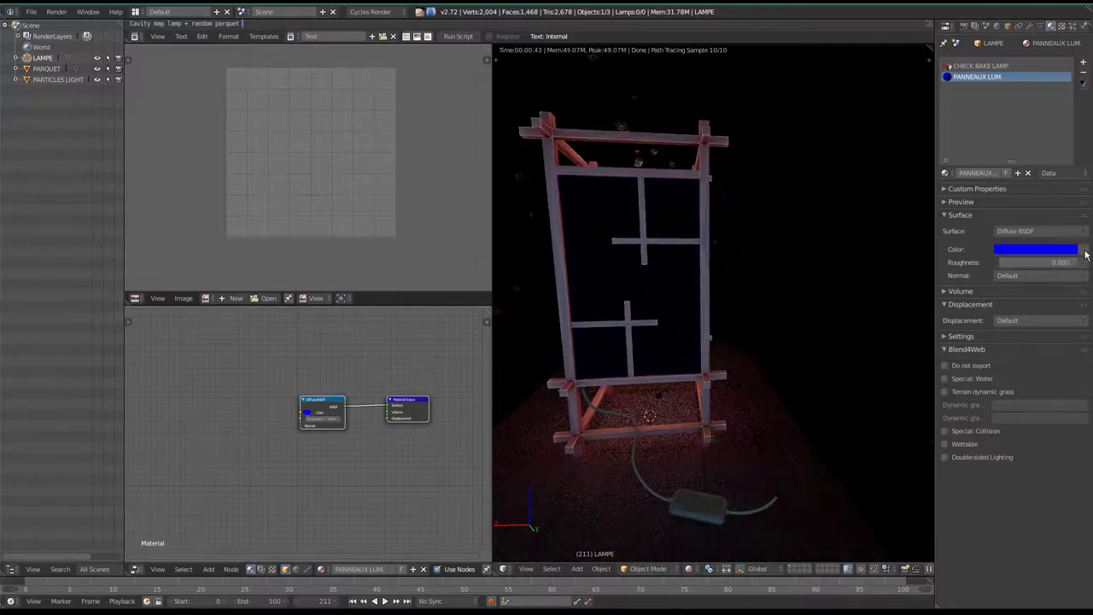
# Step: Switch the panel shader to Emission, then view lamp and parquet in Solid shading
pyautogui.click(1040, 232)
pyautogui.click(977, 426)
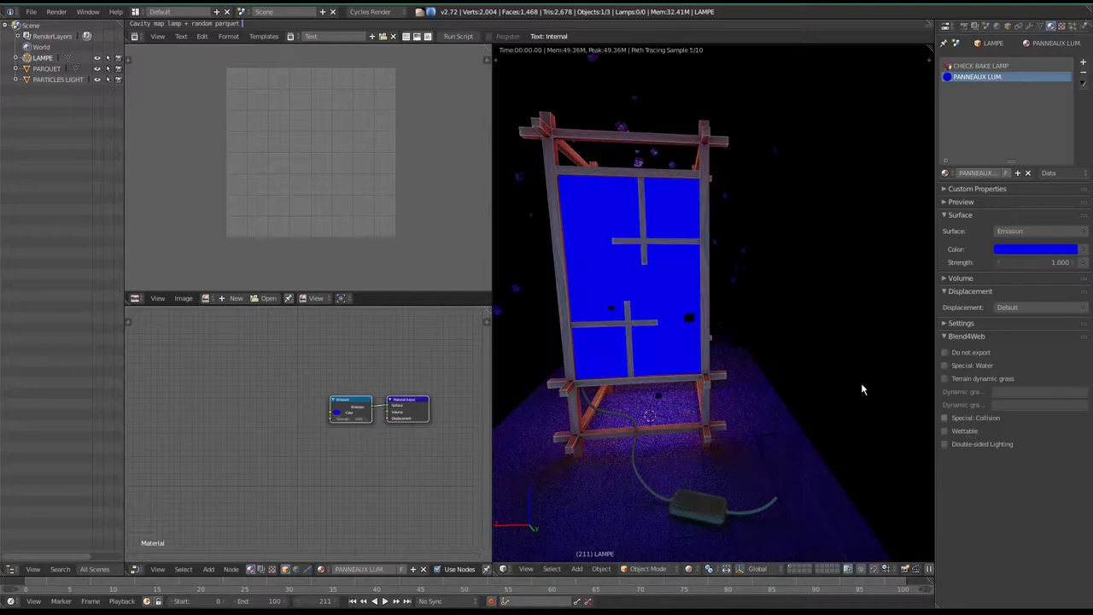
pyautogui.moveTo(861, 388); pyautogui.dragTo(621, 233, button='middle')
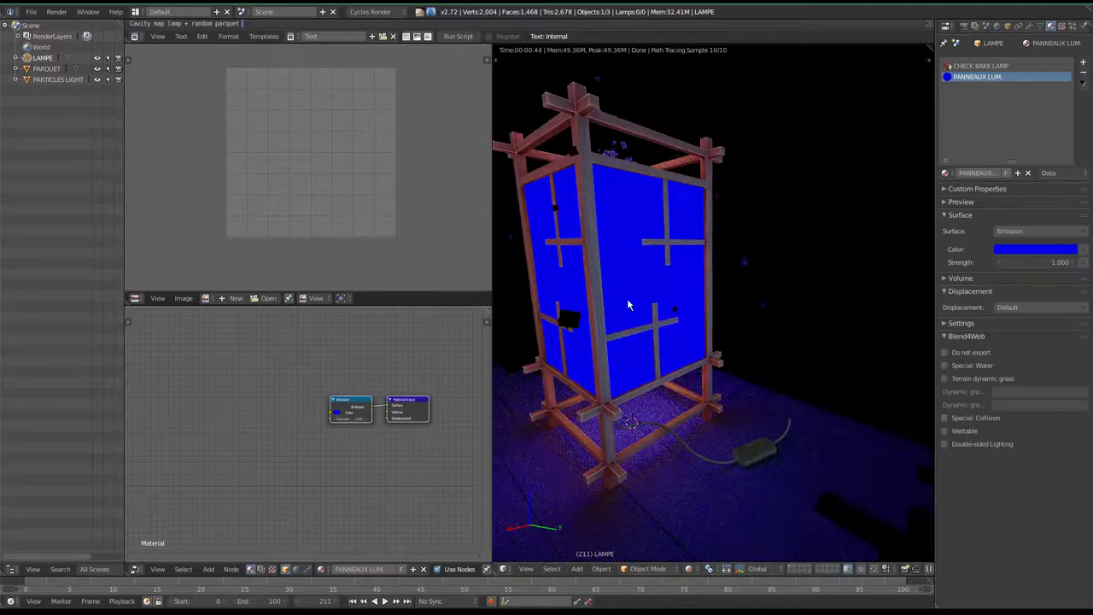
pyautogui.hotkey('shift', 'z')
pyautogui.moveTo(681, 319); pyautogui.dragTo(680, 360, button='middle')
pyautogui.scroll(-3, 680, 360)
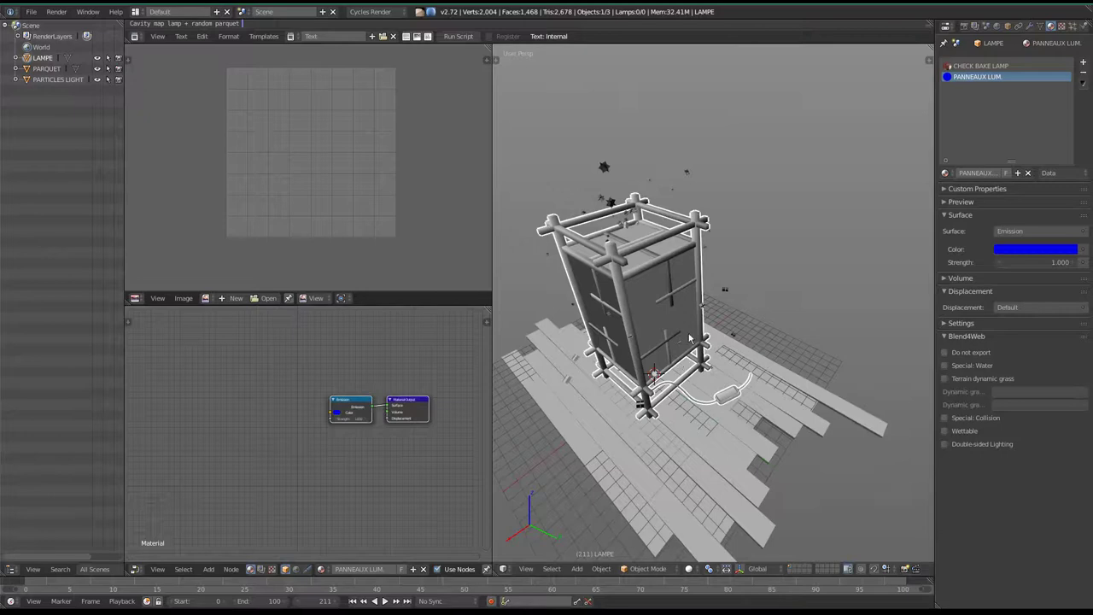
pyautogui.moveTo(688, 338); pyautogui.dragTo(564, 319, button='middle')
pyautogui.moveTo(670, 316)
pyautogui.mouseDown(button='middle')
pyautogui.moveTo(675, 335)
pyautogui.moveTo(664, 316)
pyautogui.moveTo(702, 301)
pyautogui.moveTo(724, 341)
pyautogui.moveTo(693, 346)
pyautogui.moveTo(700, 317)
pyautogui.moveTo(689, 336)
pyautogui.mouseUp(button='middle')
# Step: Export the lamp from Blender with Experimental FBX under the file name LAMPE
pyautogui.click(30, 12)
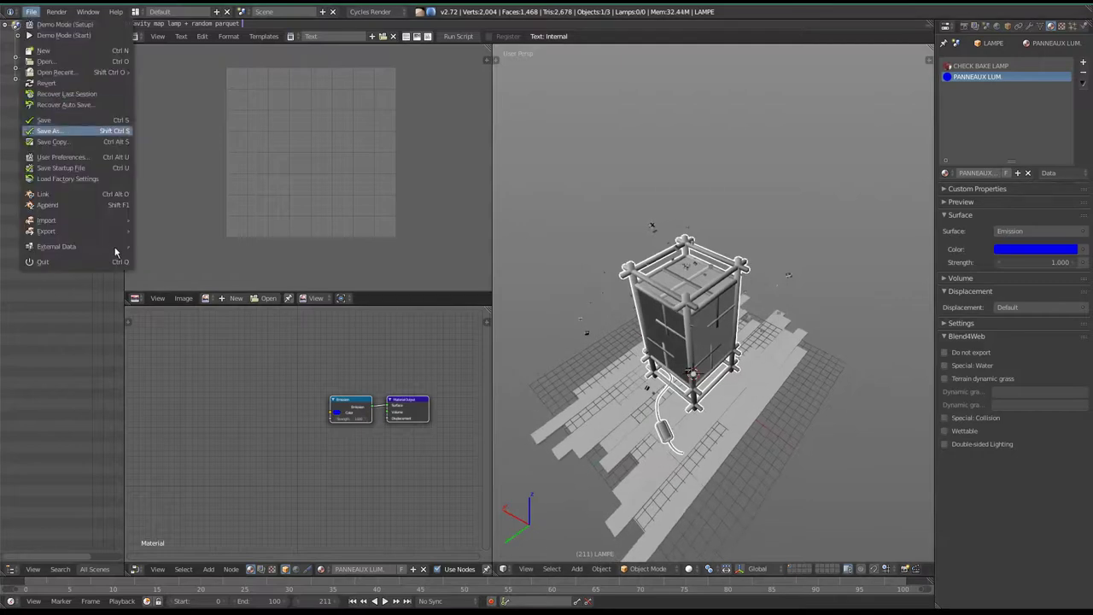
pyautogui.moveTo(79, 231)
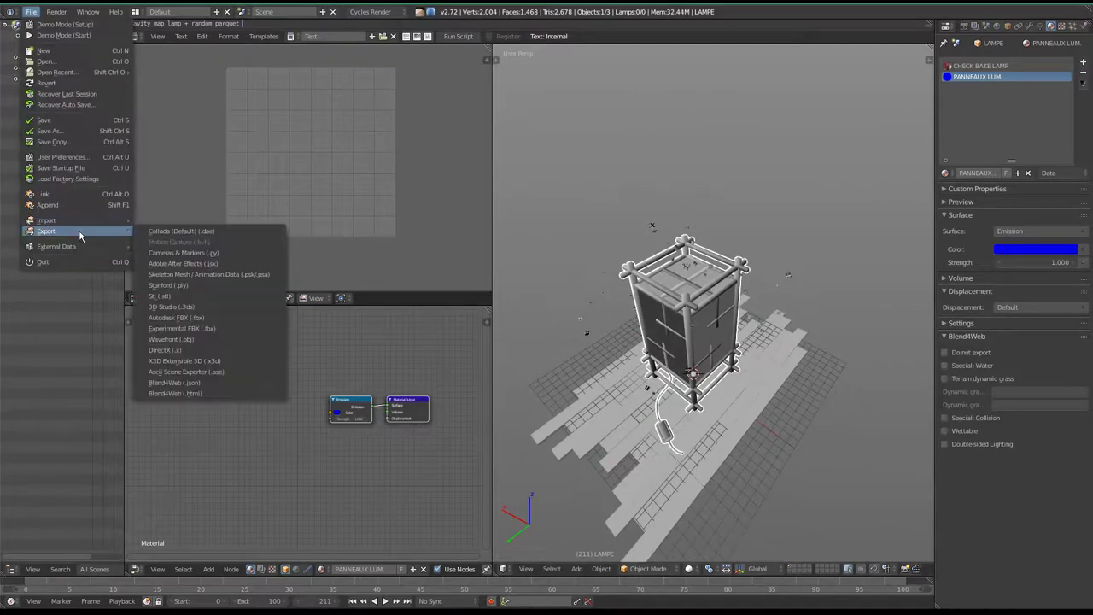
pyautogui.click(209, 330)
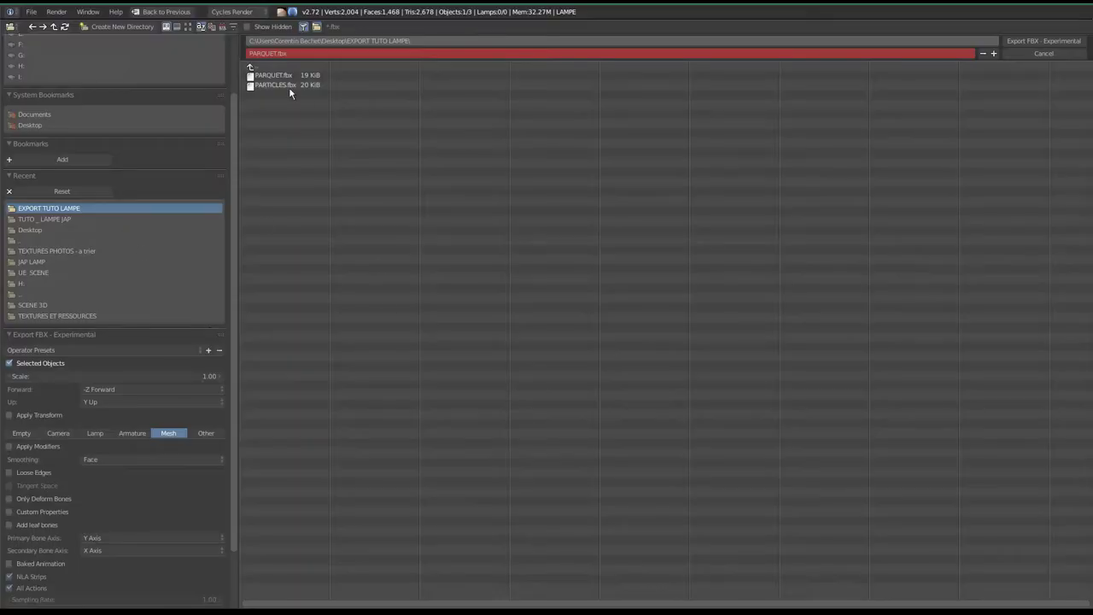
pyautogui.write('LAMPE')
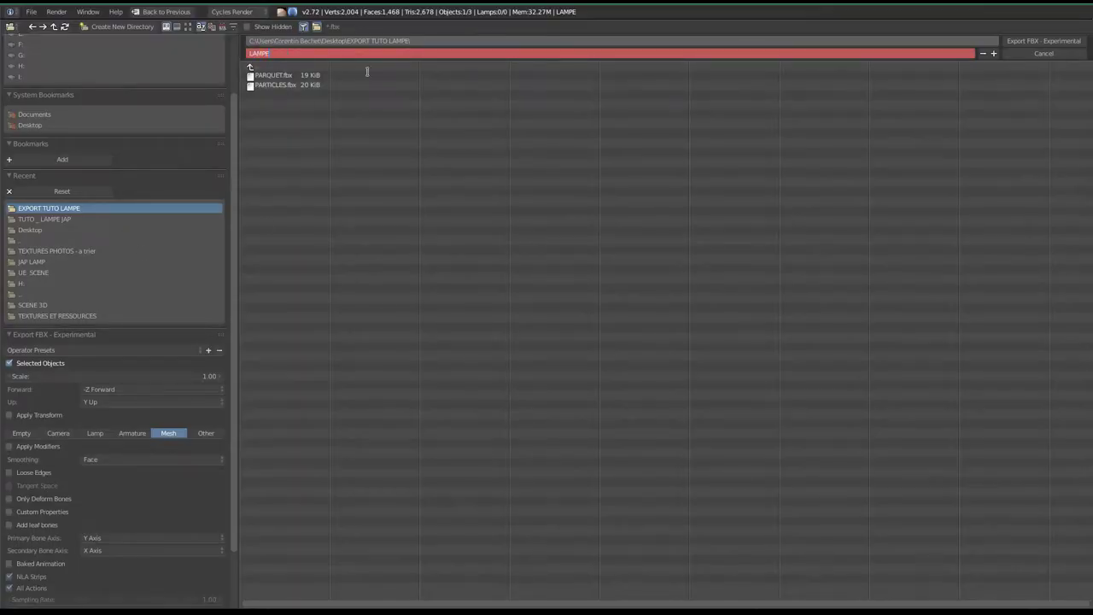
pyautogui.press('Return')
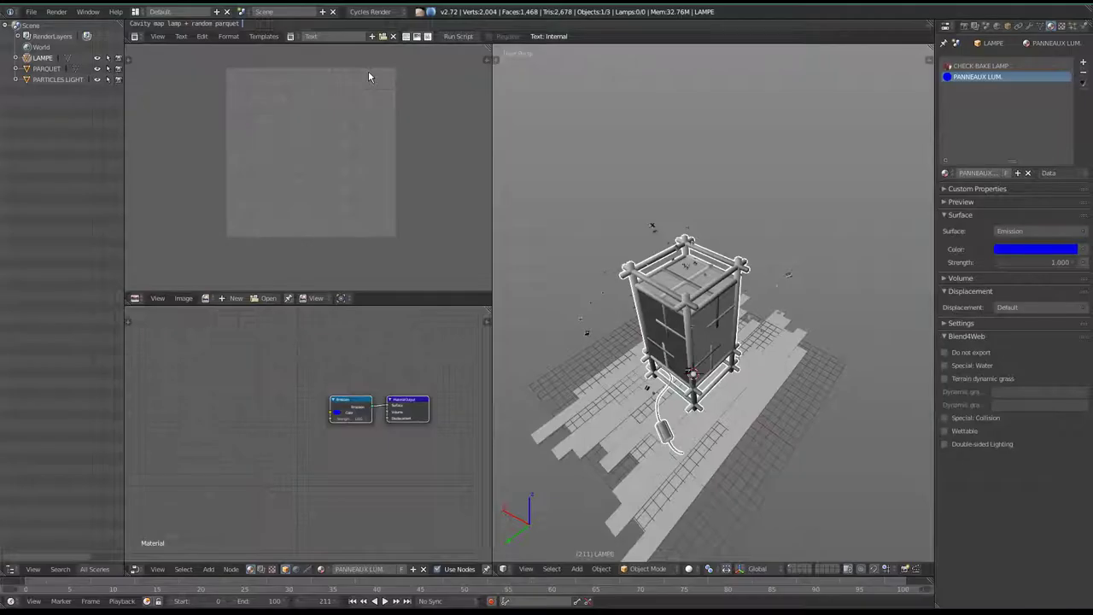
pyautogui.moveTo(674, 182); pyautogui.dragTo(722, 187, button='middle')
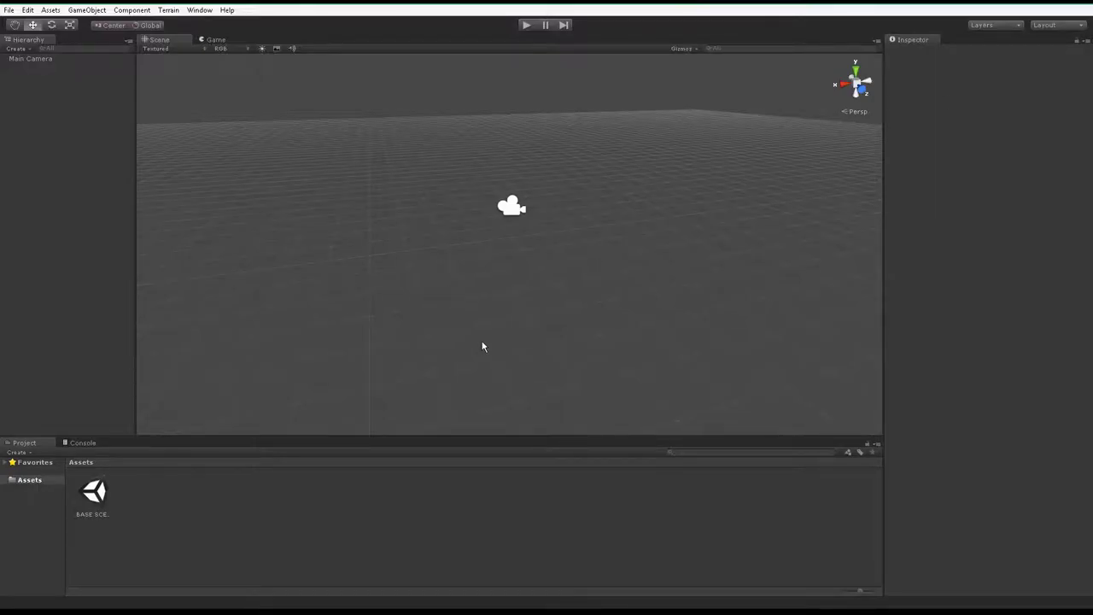
# Step: Import the LAMPE model from the desktop's EXPORT TUTO LAMPE folder into Assets
pyautogui.rightClick(427, 505)
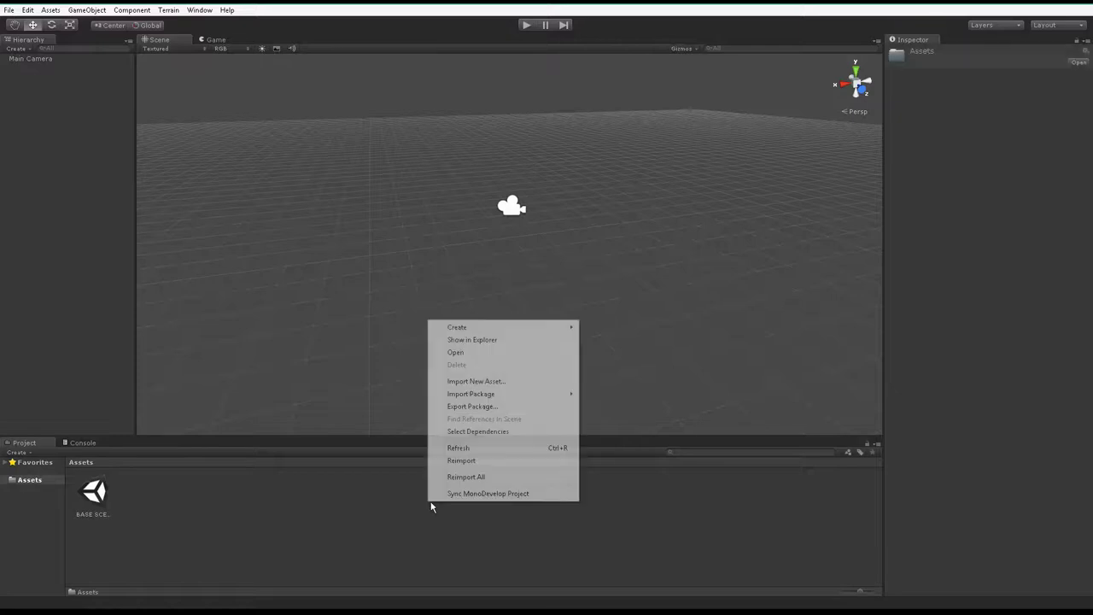
pyautogui.click(375, 518)
pyautogui.rightClick(374, 513)
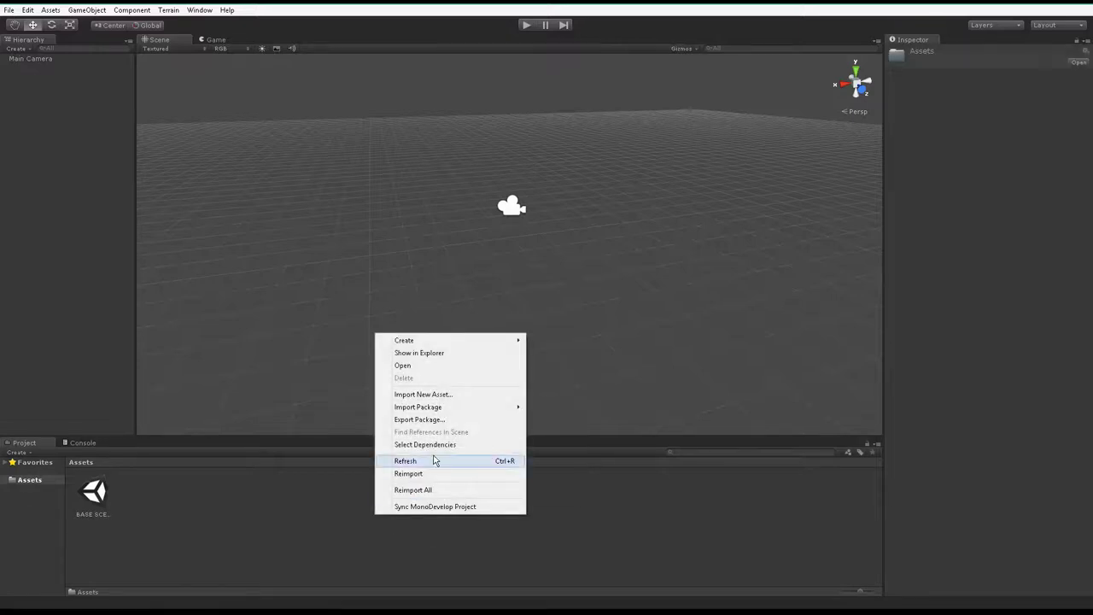
pyautogui.moveTo(427, 408)
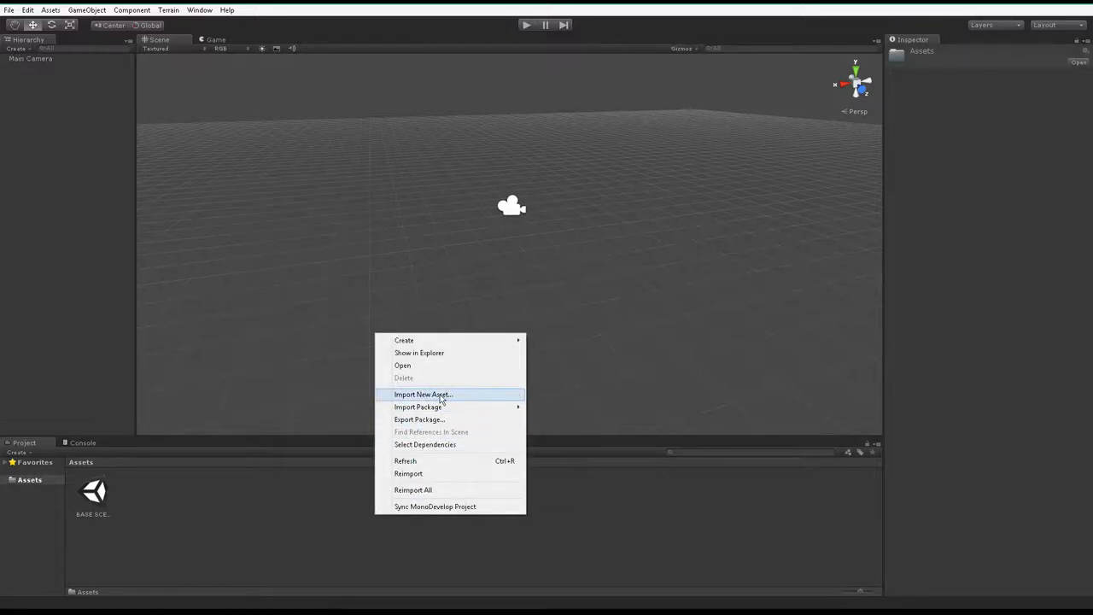
pyautogui.click(448, 398)
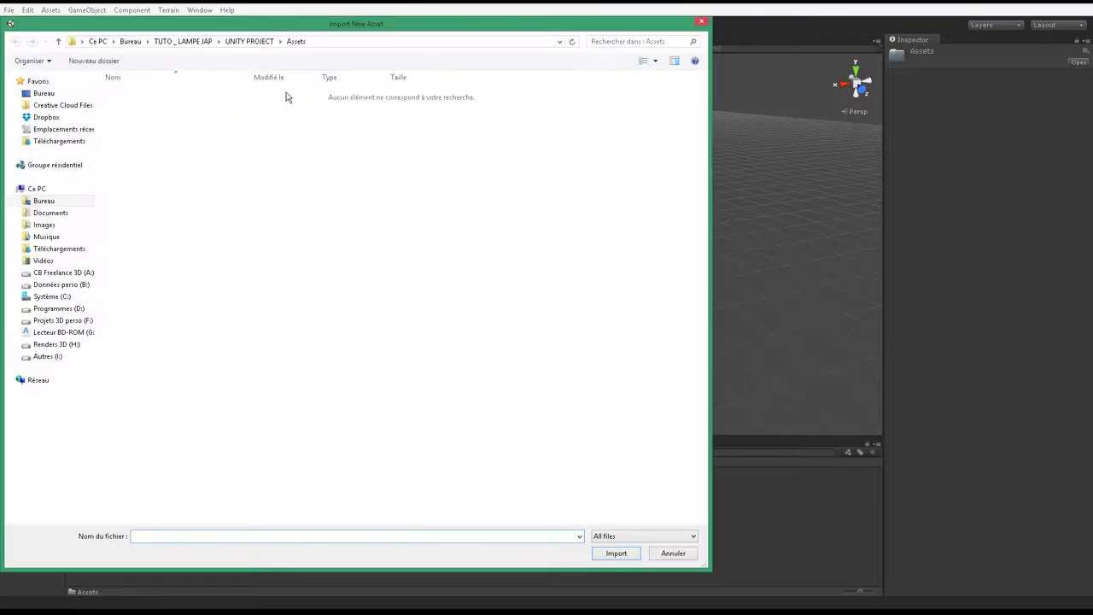
pyautogui.click(44, 93)
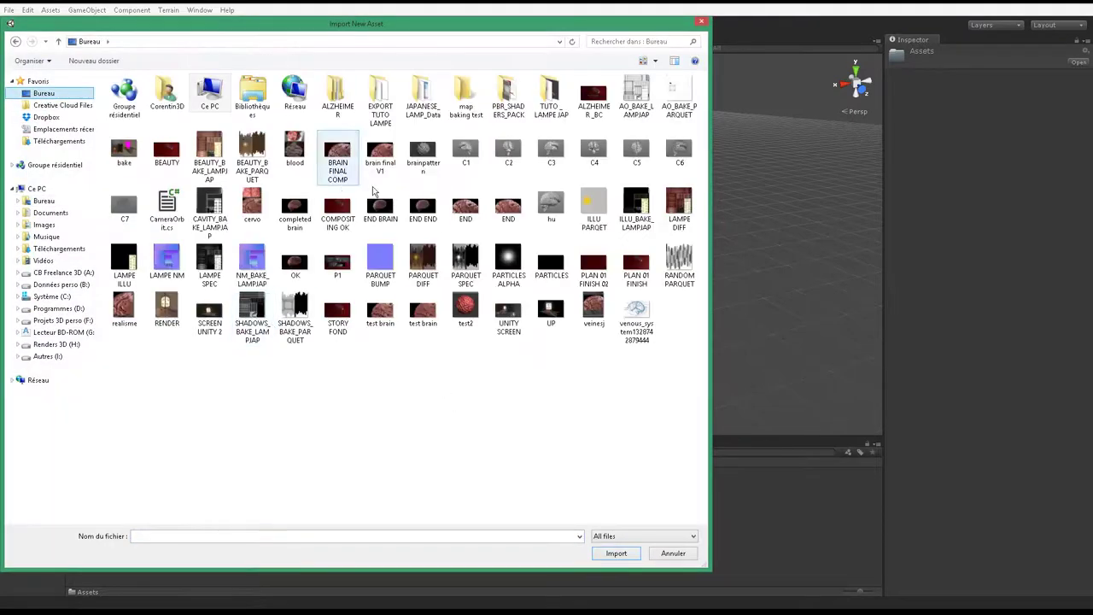
pyautogui.doubleClick(376, 107)
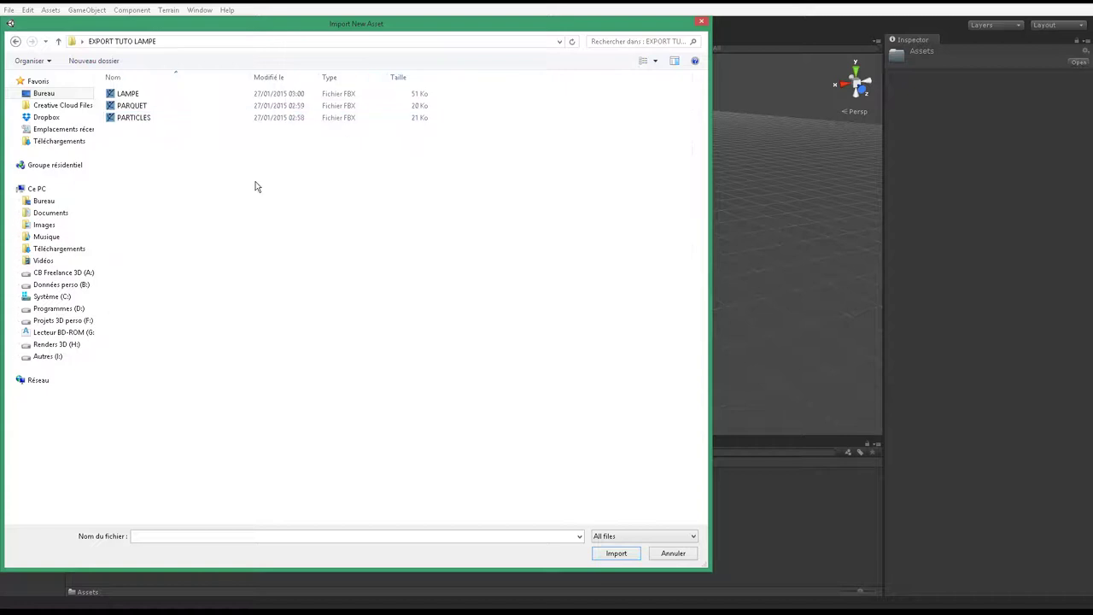
pyautogui.click(133, 93)
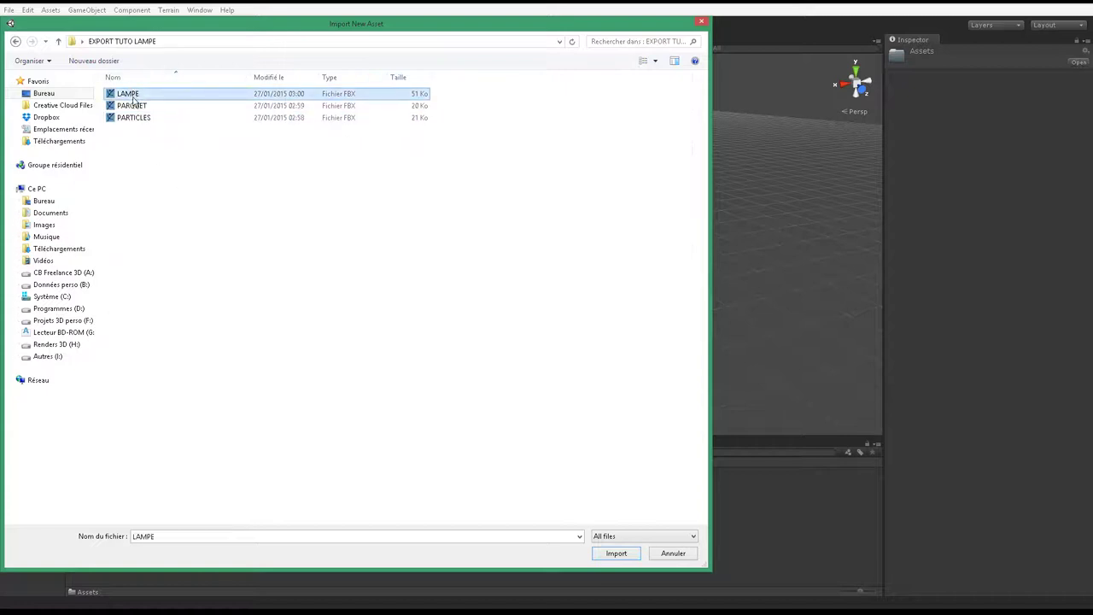
pyautogui.click(132, 105)
pyautogui.click(139, 95)
pyautogui.doubleClick(142, 98)
# Step: Import the PARQUET and PARTICLES models from the same folder
pyautogui.rightClick(354, 518)
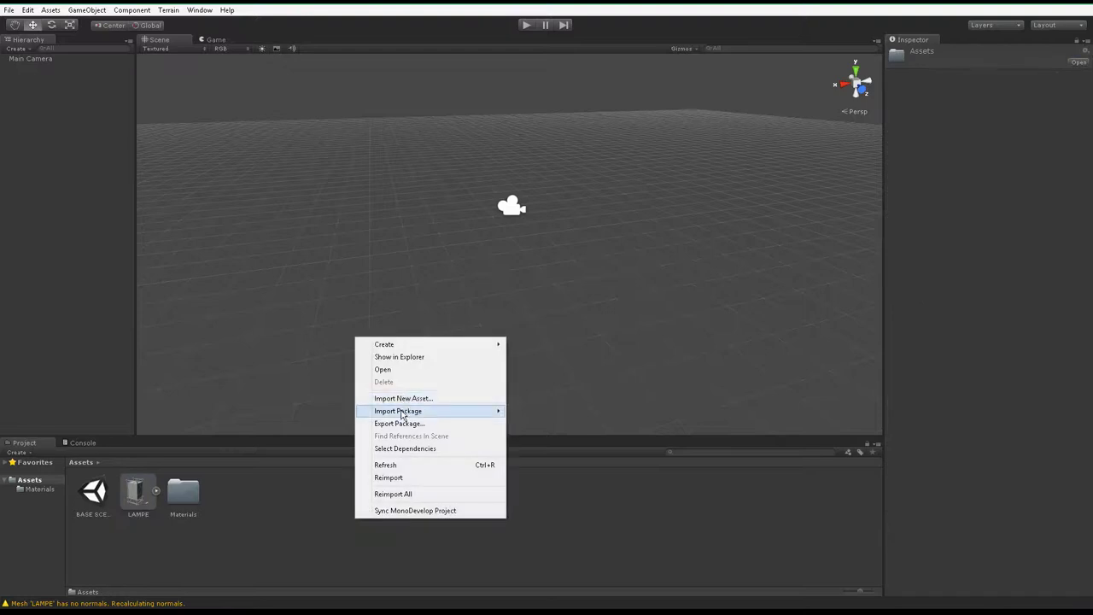
pyautogui.click(405, 398)
pyautogui.click(149, 103)
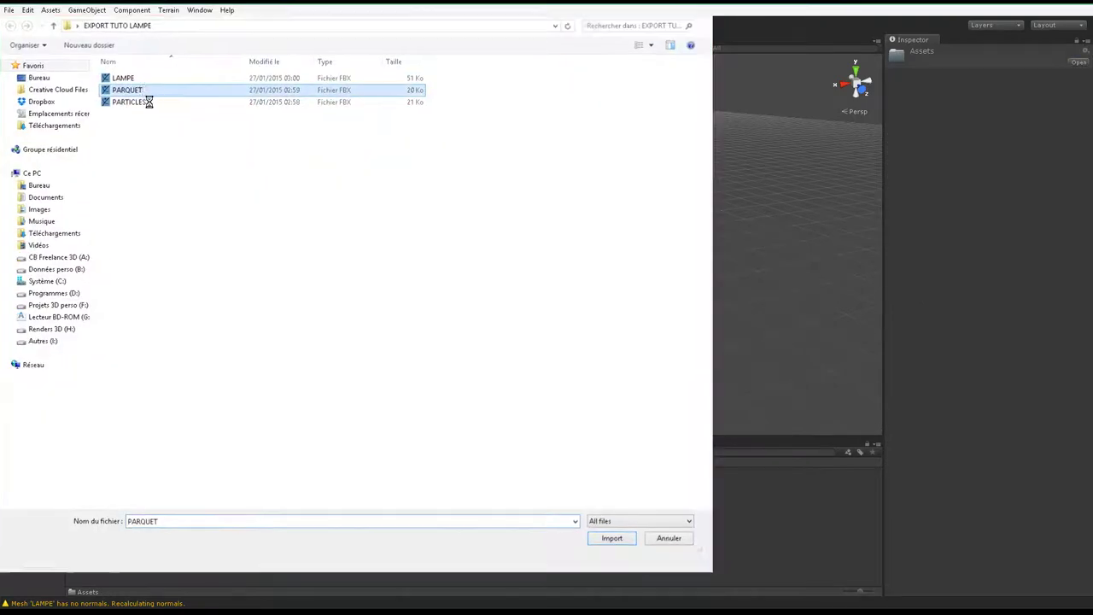
pyautogui.rightClick(355, 503)
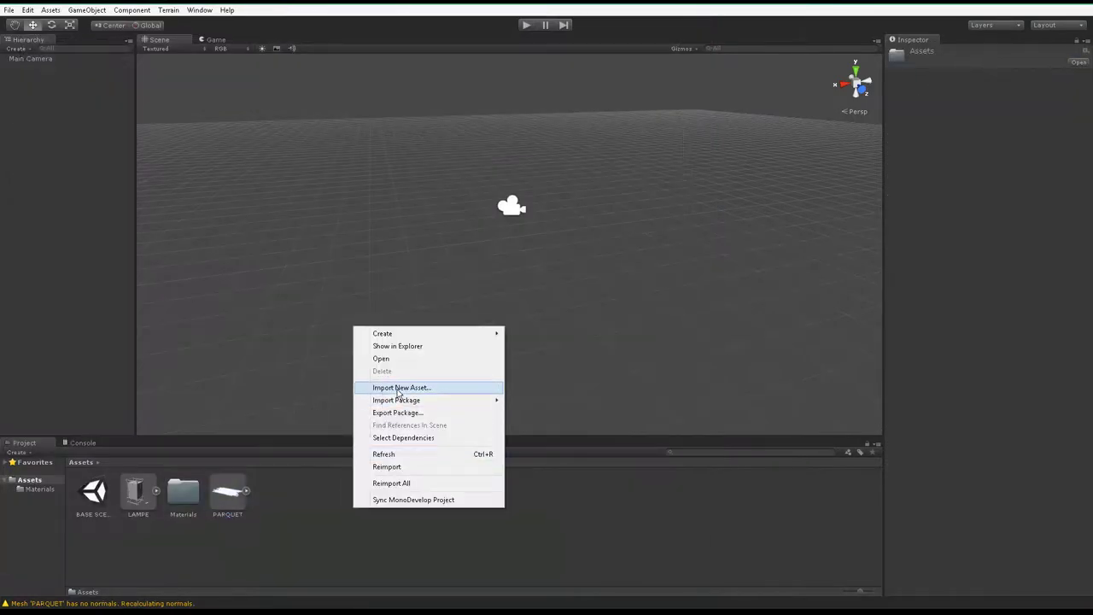
pyautogui.click(399, 388)
pyautogui.doubleClick(163, 117)
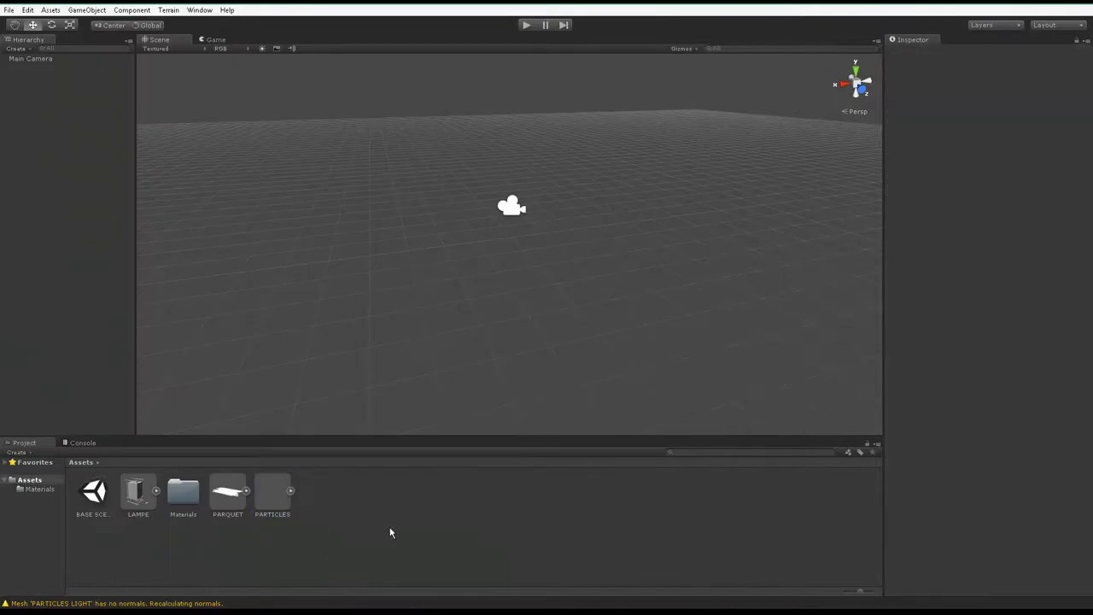
# Step: Drag the LAMPE model into the scene and set its position to 0, 0, 0
pyautogui.click(139, 501)
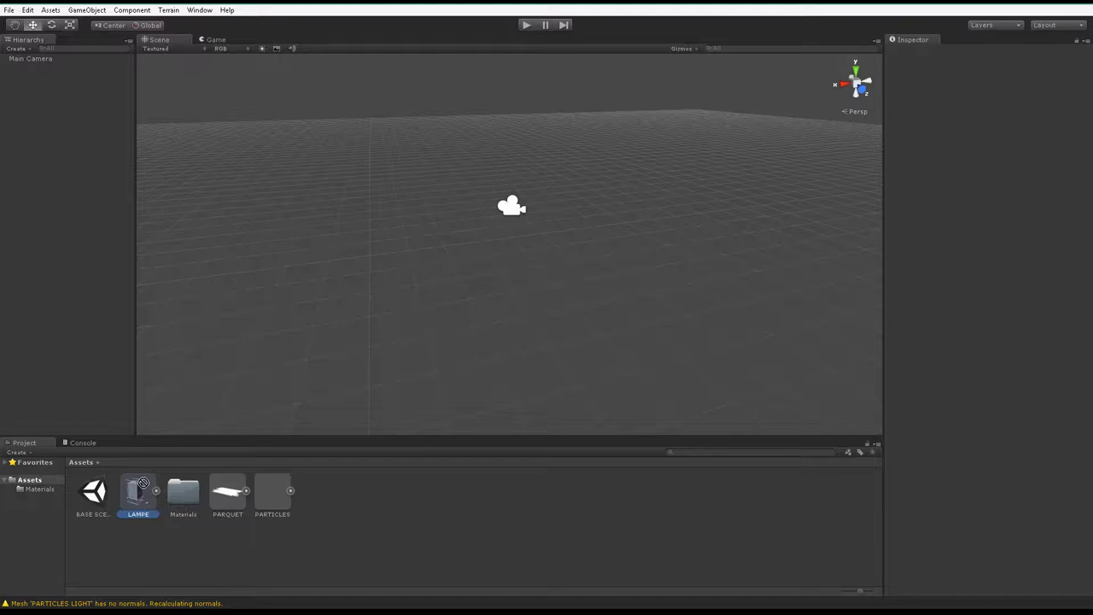
pyautogui.moveTo(144, 483); pyautogui.dragTo(513, 260)
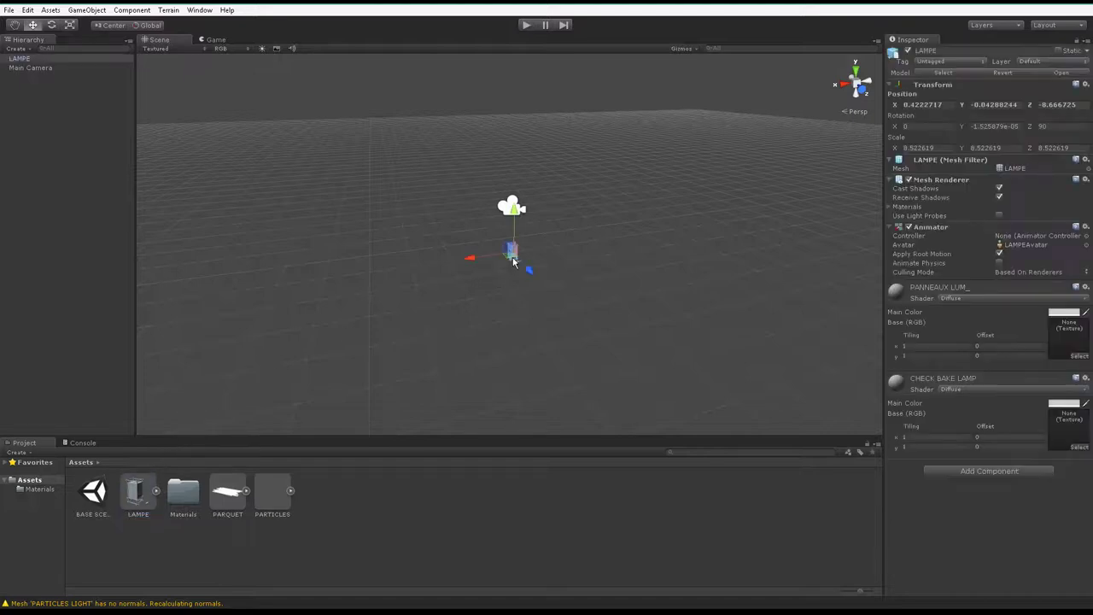
pyautogui.keyDown('alt'); pyautogui.moveTo(615, 322); pyautogui.dragTo(640, 297); pyautogui.keyUp('alt')
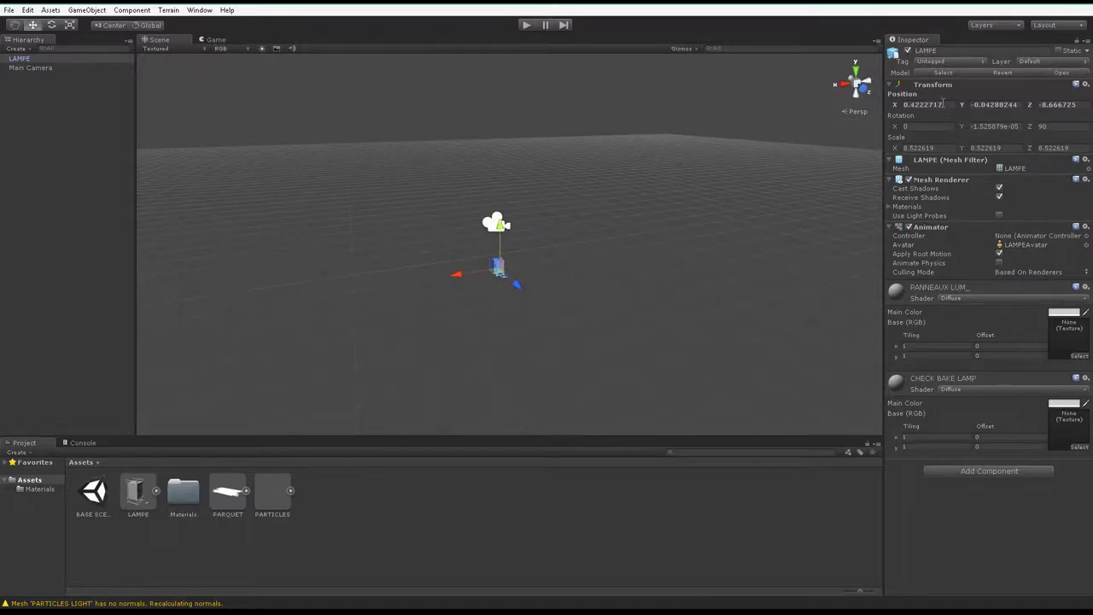
pyautogui.hotkey('ctrl', 'a')
pyautogui.write('0')
pyautogui.press('Tab')
pyautogui.write('0')
pyautogui.press('Tab')
pyautogui.write('0')
pyautogui.moveTo(675, 256)
pyautogui.keyDown('alt'); pyautogui.mouseDown()
pyautogui.moveTo(872, 302)
pyautogui.moveTo(649, 337)
pyautogui.moveTo(607, 322)
pyautogui.mouseUp(); pyautogui.keyUp('alt')
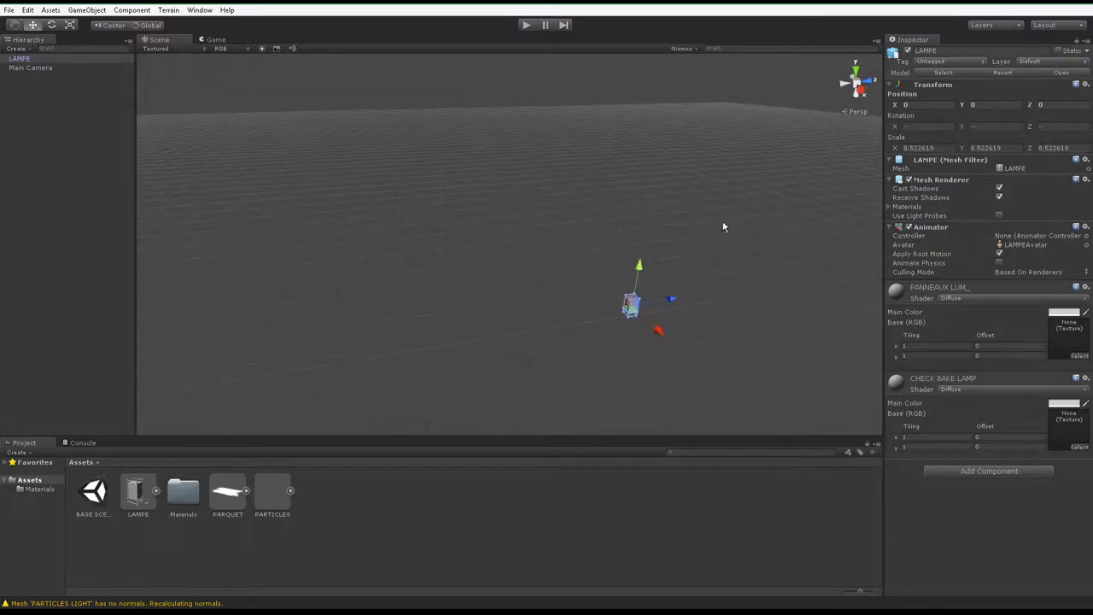
# Step: Add the PARQUET model to the scene at position 0, 0, 0
pyautogui.moveTo(231, 517); pyautogui.dragTo(445, 238)
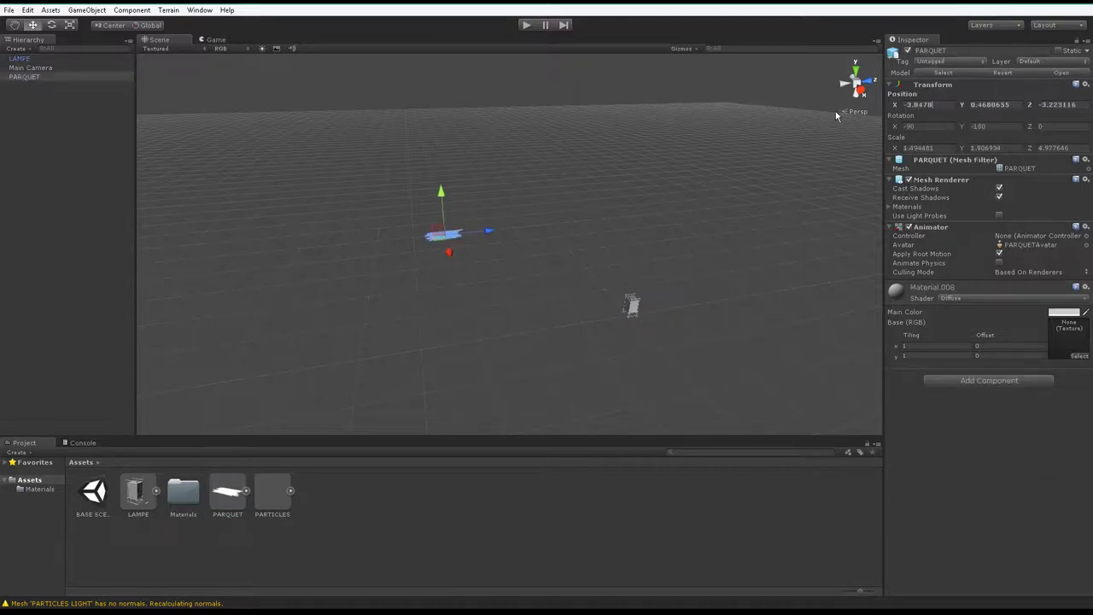
pyautogui.write('0')
pyautogui.press('Tab')
pyautogui.write('0')
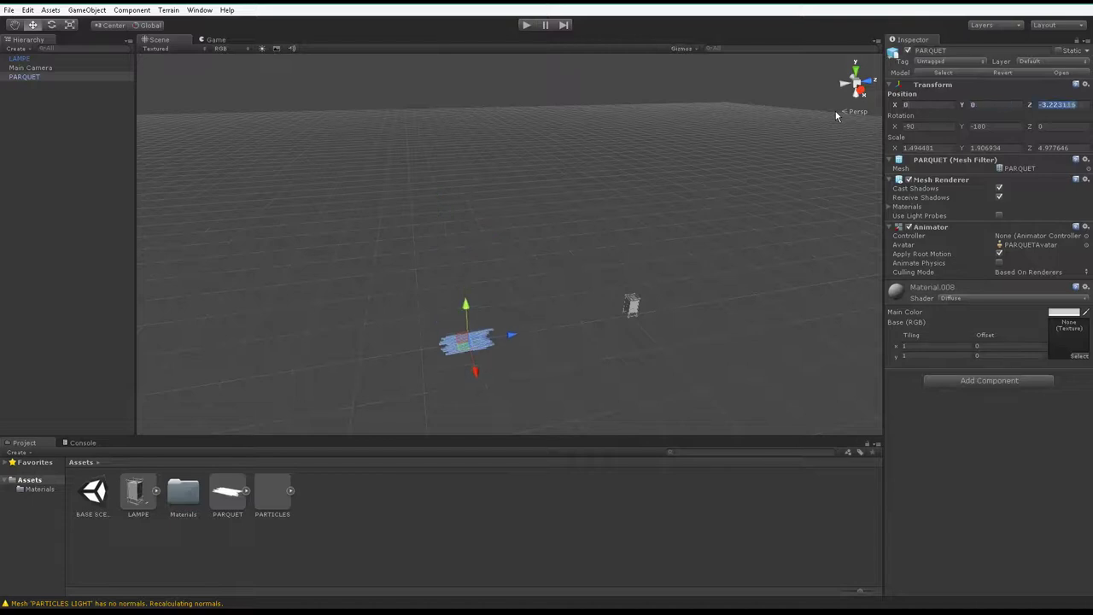
pyautogui.press('Tab')
pyautogui.write('0')
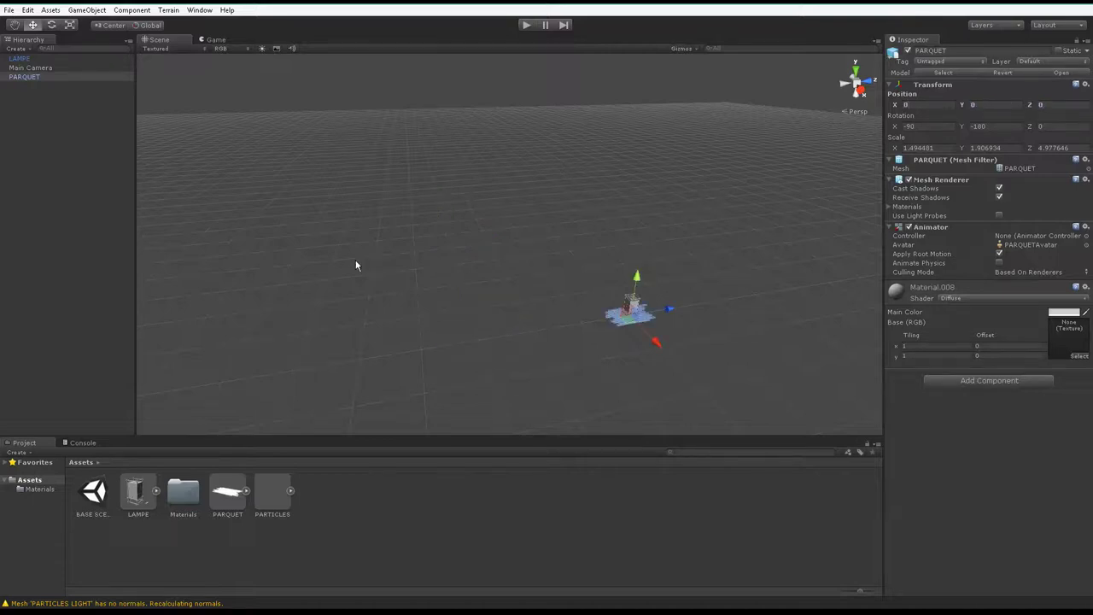
# Step: Add PARTICLES at 0, 0, 0, then box-select the lamp, parquet and particles
pyautogui.moveTo(282, 495); pyautogui.dragTo(478, 321)
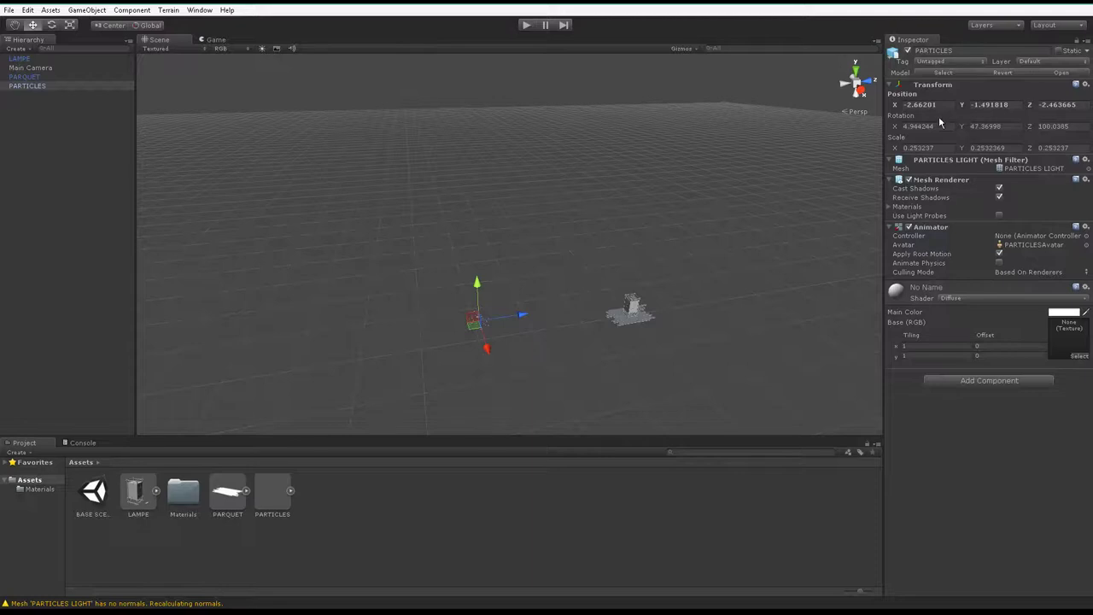
pyautogui.write('0')
pyautogui.press('Tab')
pyautogui.write('0')
pyautogui.press('Tab')
pyautogui.write('0')
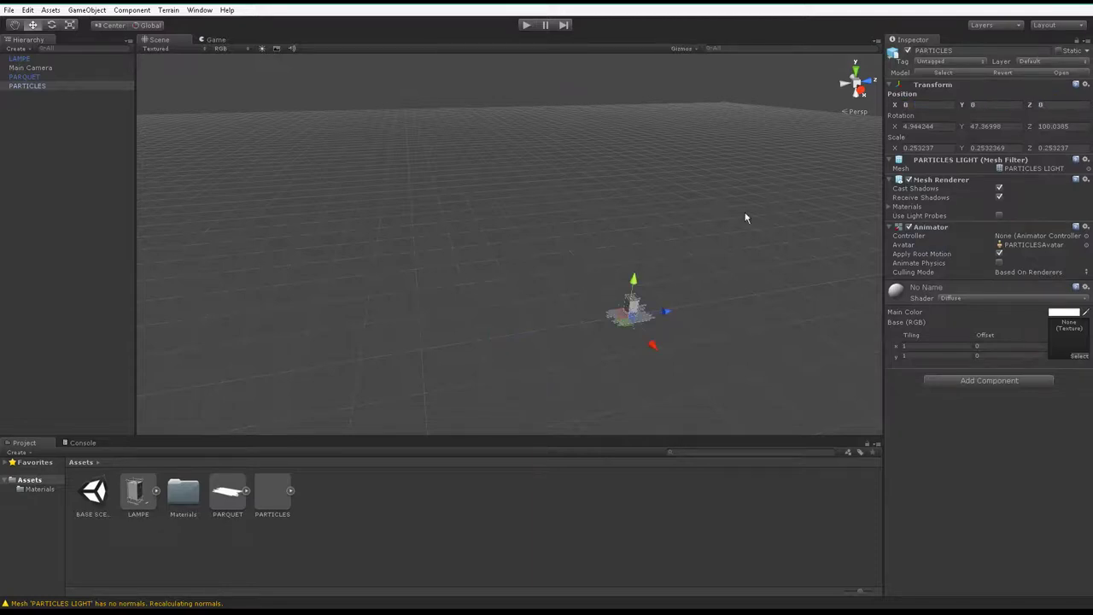
pyautogui.keyDown('alt'); pyautogui.moveTo(756, 196); pyautogui.dragTo(580, 295); pyautogui.keyUp('alt')
pyautogui.moveTo(485, 201); pyautogui.dragTo(745, 433)
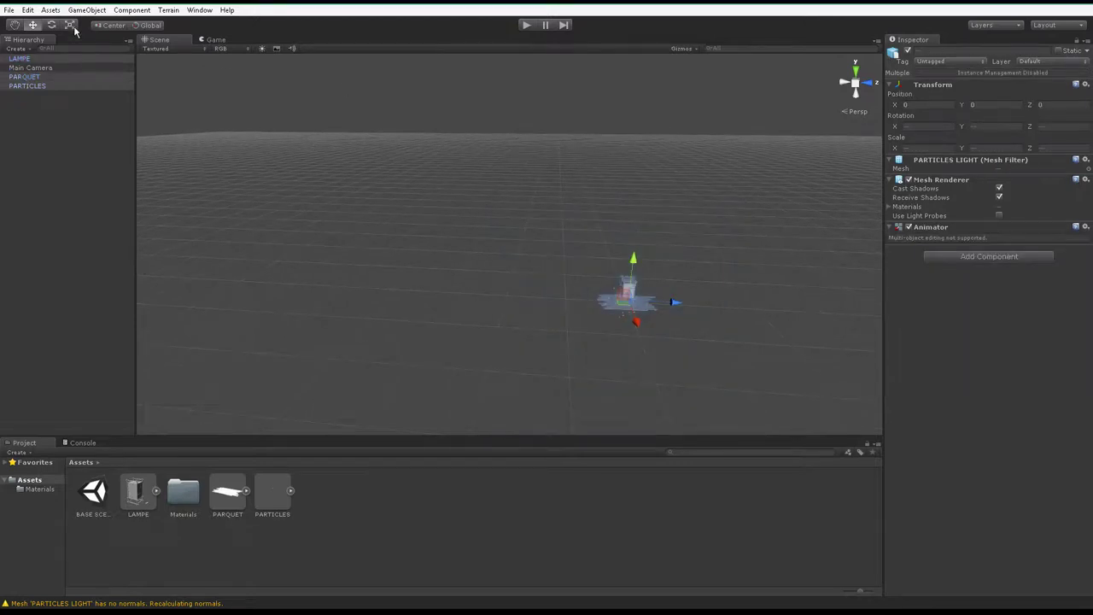
# Step: Frame the lamp group and switch to an isometric right-side view
pyautogui.click(71, 26)
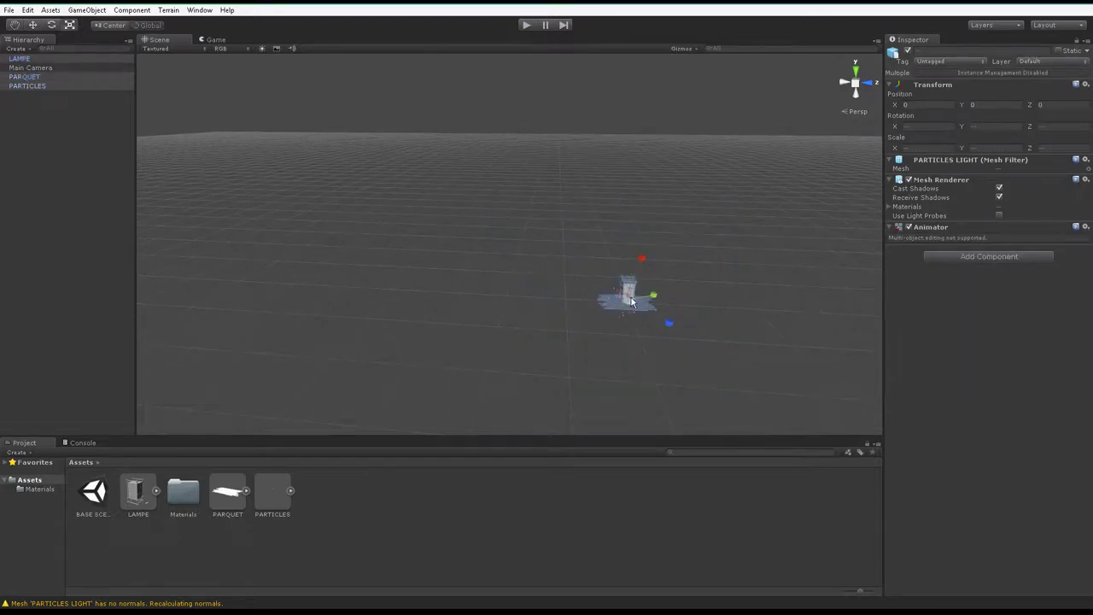
pyautogui.press('f')
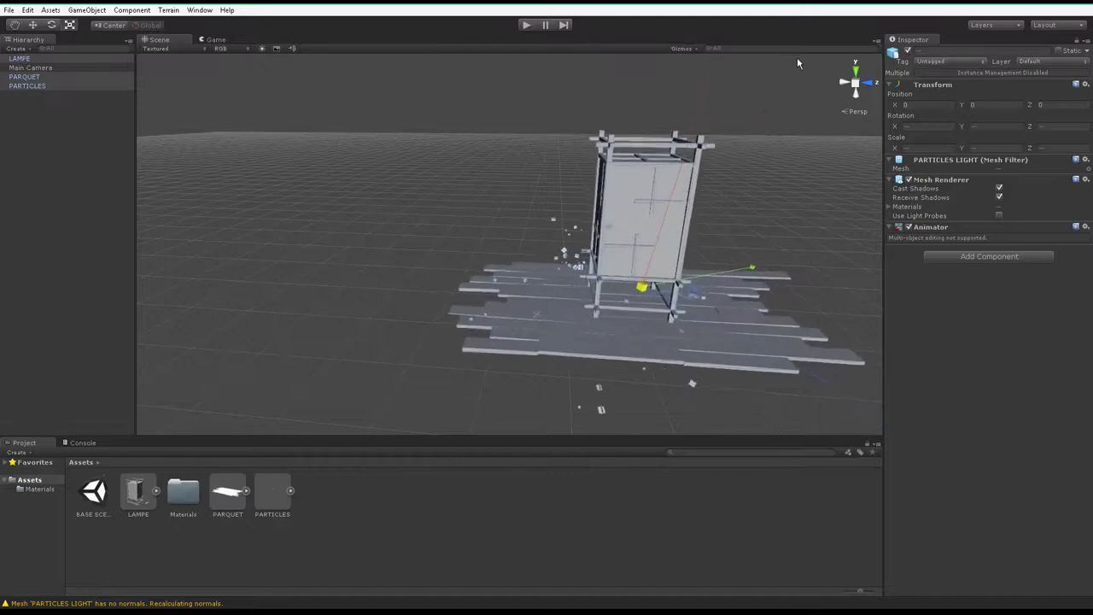
pyautogui.moveTo(657, 241)
pyautogui.keyDown('alt'); pyautogui.mouseDown()
pyautogui.moveTo(686, 309)
pyautogui.moveTo(582, 252)
pyautogui.moveTo(571, 295)
pyautogui.moveTo(550, 244)
pyautogui.moveTo(574, 290)
pyautogui.mouseUp(); pyautogui.keyUp('alt')
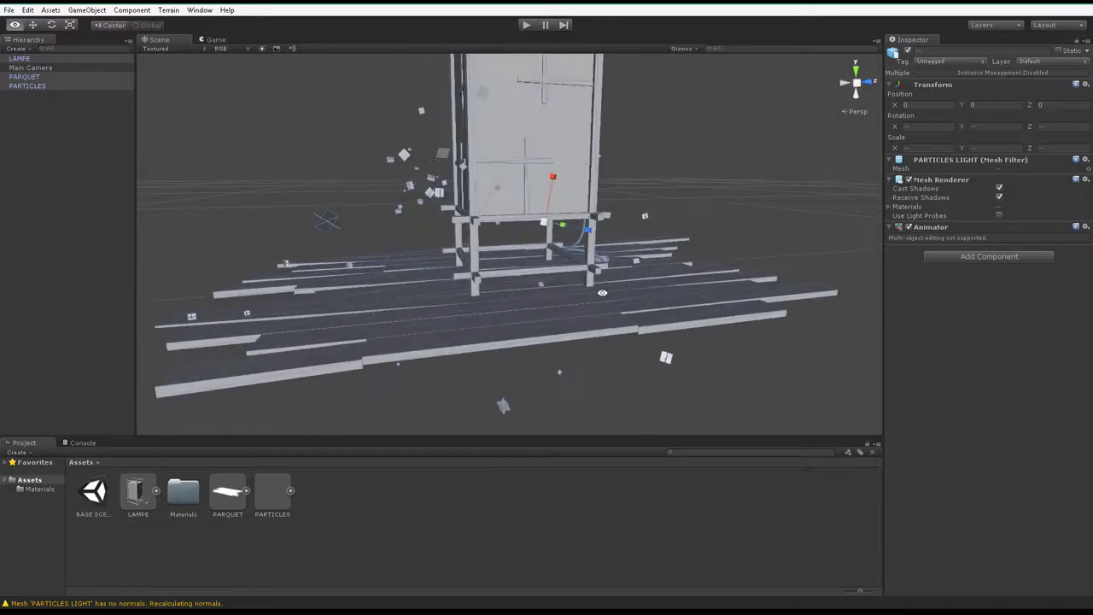
pyautogui.keyDown('alt'); pyautogui.moveTo(598, 317); pyautogui.dragTo(139, 166); pyautogui.keyUp('alt')
pyautogui.keyDown('alt'); pyautogui.moveTo(139, 165); pyautogui.dragTo(539, 378, button='right'); pyautogui.keyUp('alt')
pyautogui.keyDown('alt'); pyautogui.moveTo(519, 338); pyautogui.dragTo(533, 335); pyautogui.keyUp('alt')
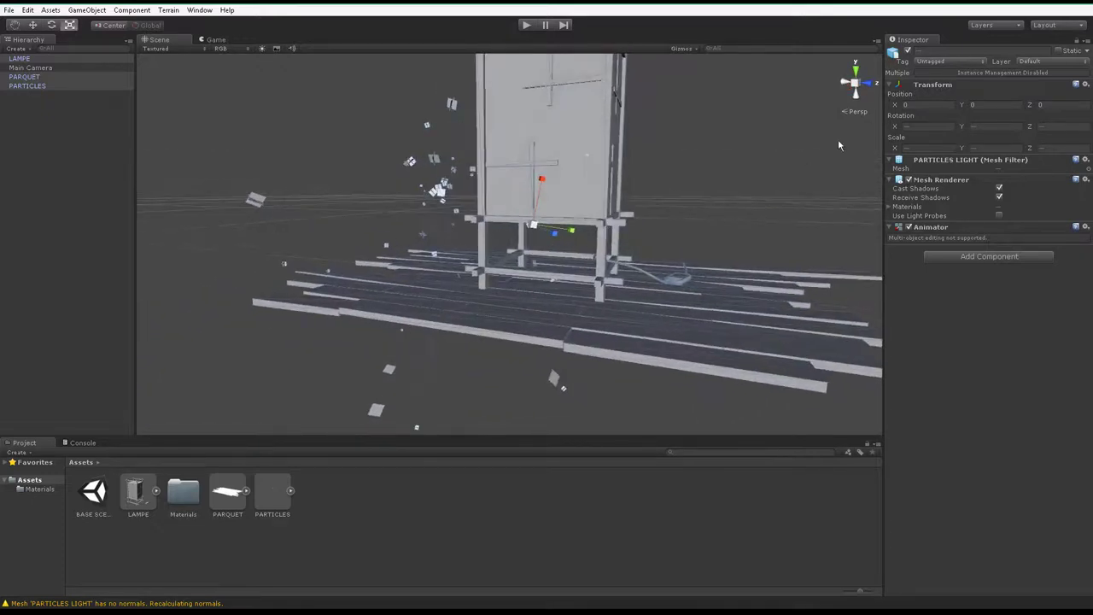
pyautogui.click(856, 84)
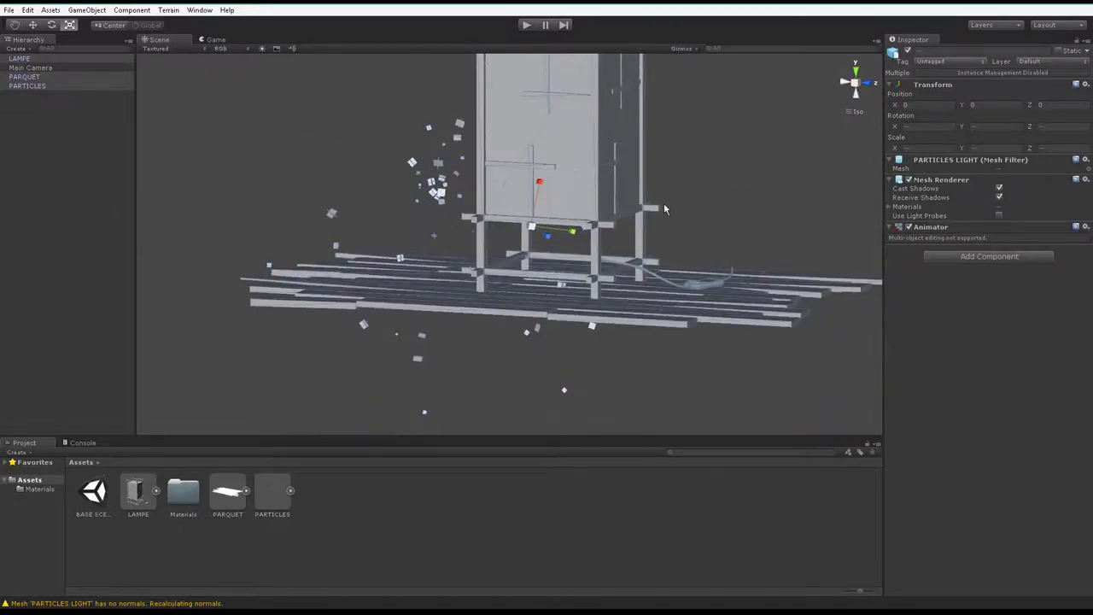
pyautogui.click(843, 85)
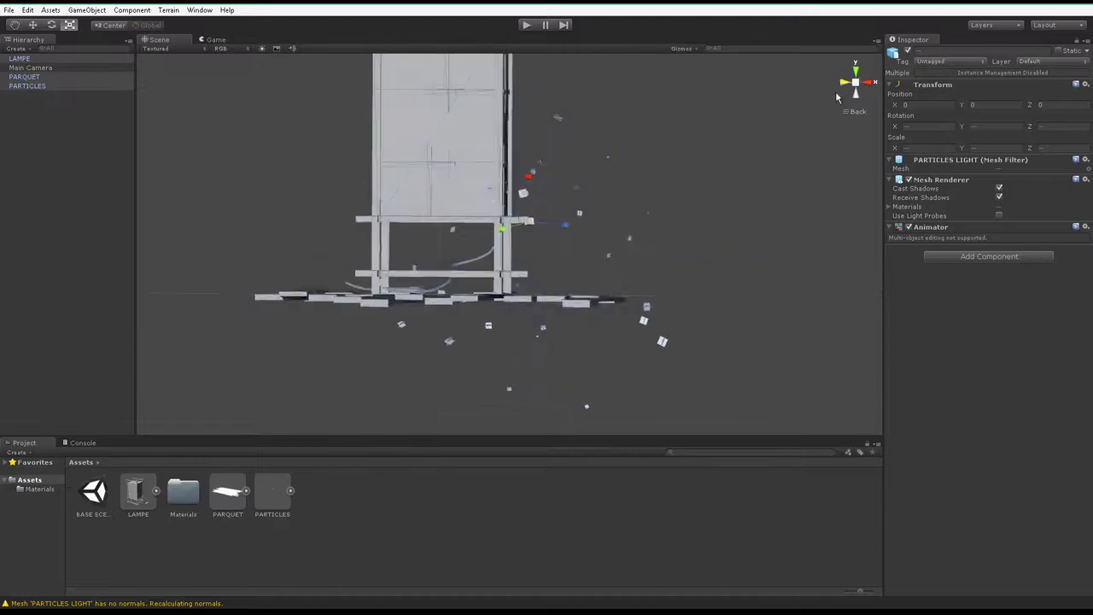
pyautogui.click(869, 83)
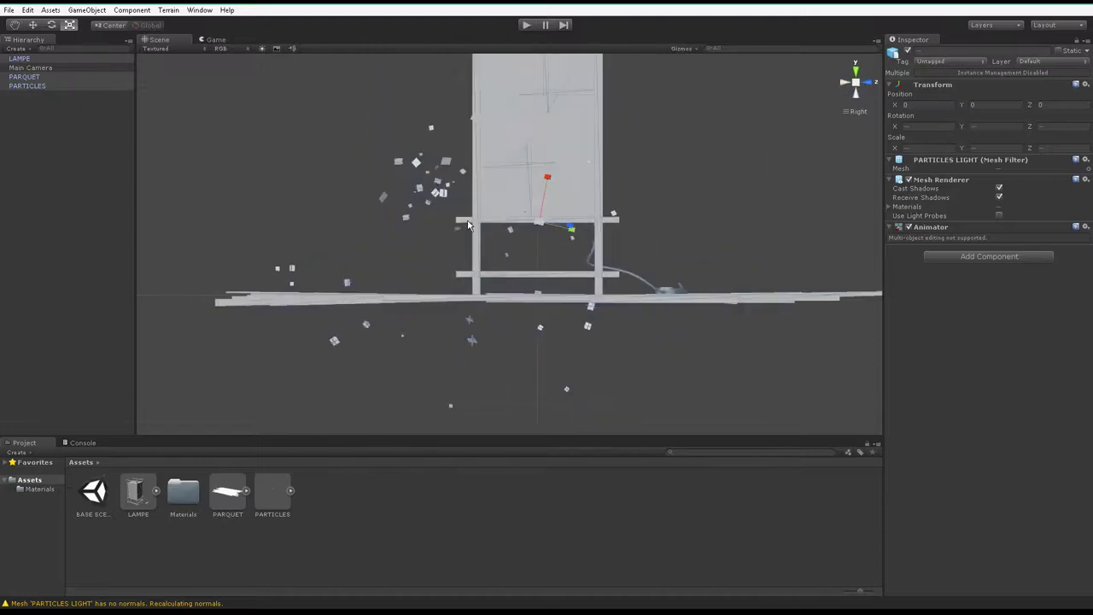
pyautogui.press('f')
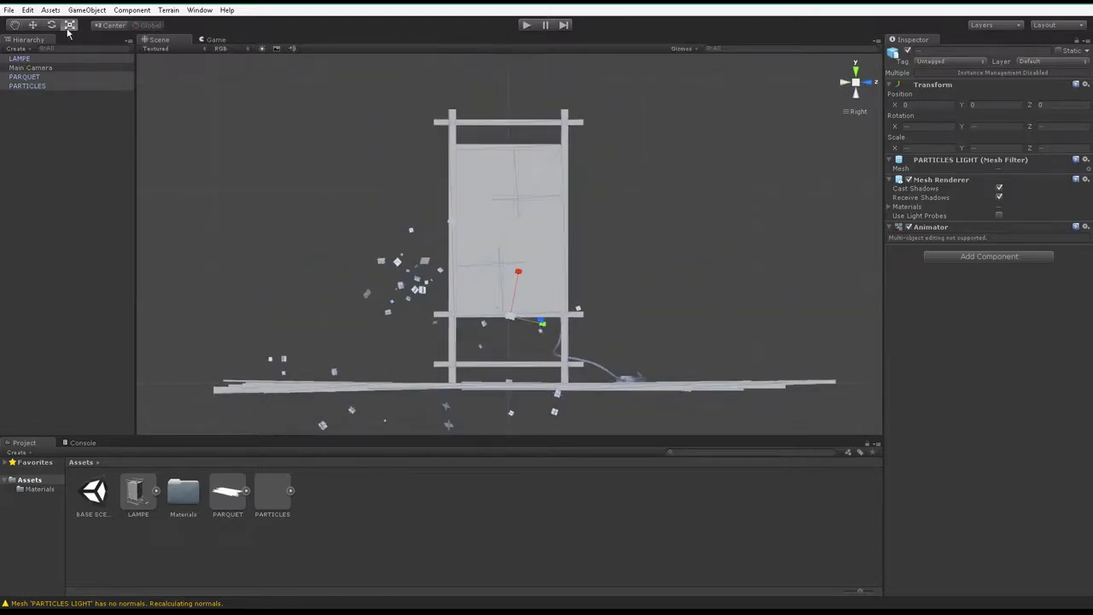
# Step: Move PARTICLES up onto the lamp top, around -0.76, 1.84, 1.04
pyautogui.click(36, 26)
pyautogui.click(492, 335)
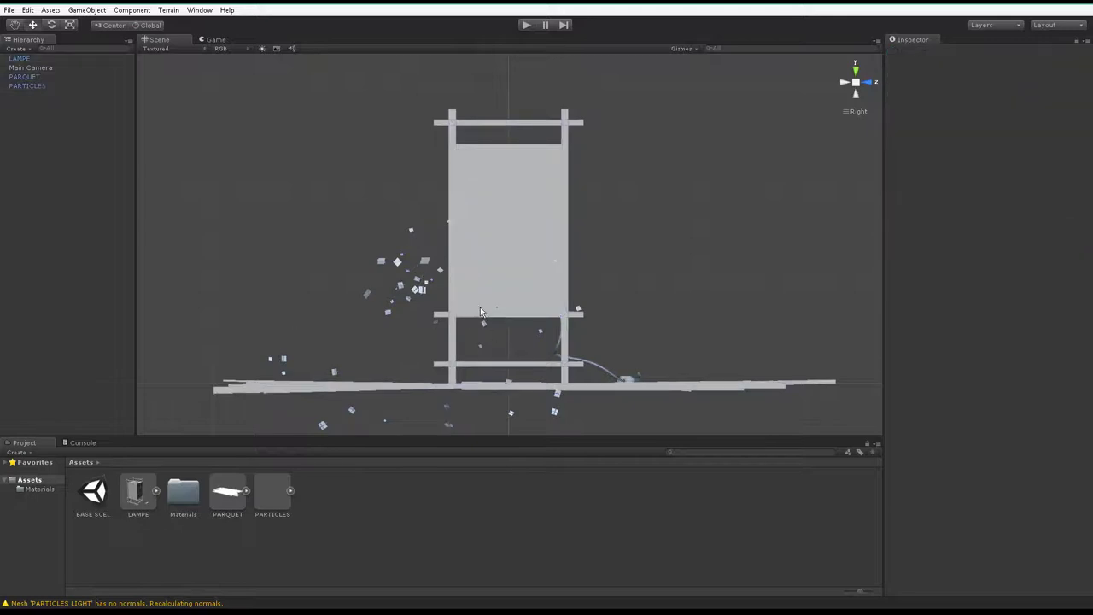
pyautogui.click(420, 263)
pyautogui.scroll(-1, 431, 339)
pyautogui.moveTo(435, 340)
pyautogui.mouseDown()
pyautogui.moveTo(523, 167)
pyautogui.moveTo(515, 171)
pyautogui.mouseUp()
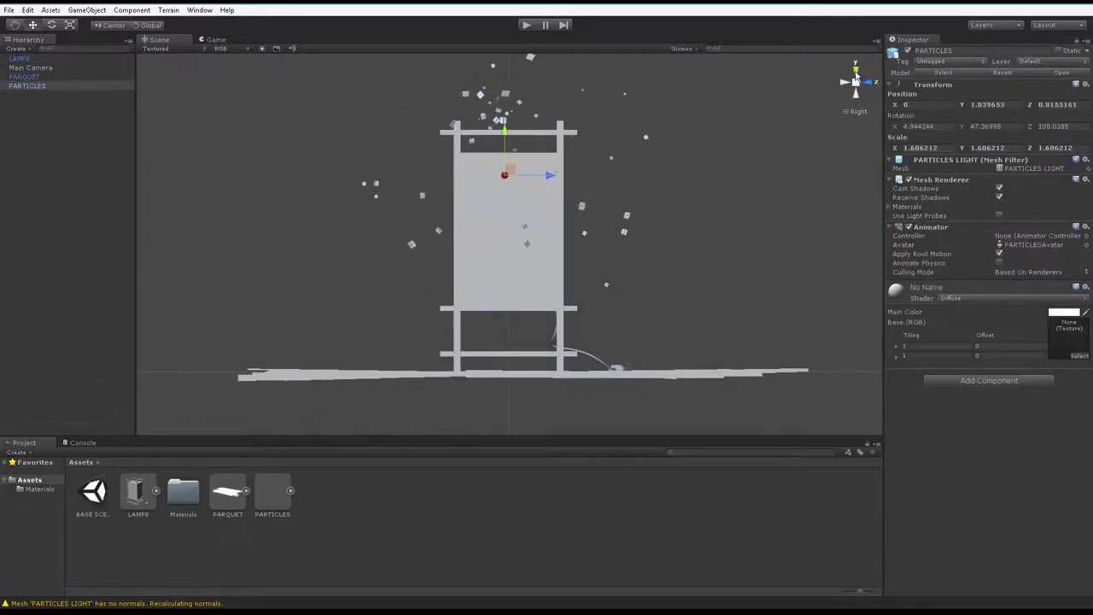
pyautogui.click(855, 77)
pyautogui.moveTo(543, 245); pyautogui.dragTo(476, 223)
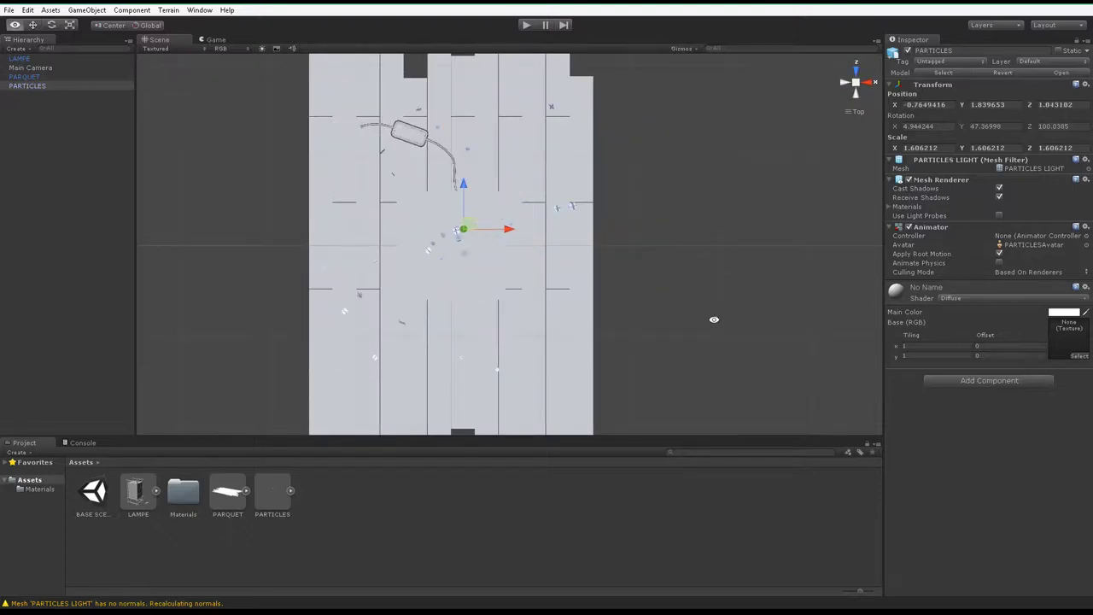
pyautogui.keyDown('alt'); pyautogui.moveTo(708, 304); pyautogui.dragTo(815, 89); pyautogui.keyUp('alt')
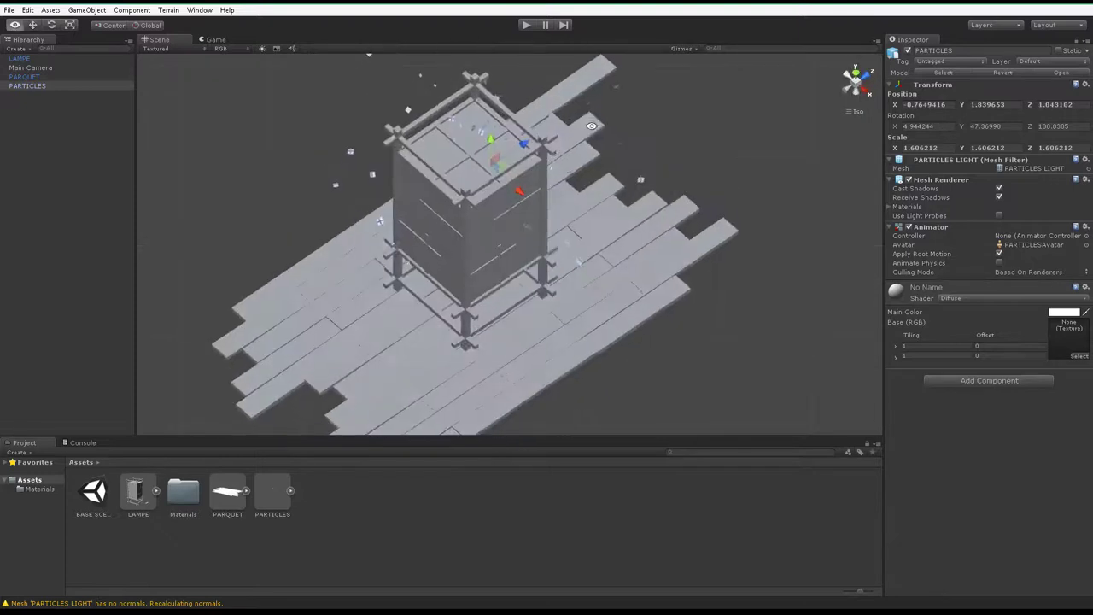
pyautogui.click(856, 84)
pyautogui.keyDown('alt'); pyautogui.moveTo(614, 256); pyautogui.dragTo(545, 259); pyautogui.keyUp('alt')
pyautogui.moveTo(660, 303)
pyautogui.keyDown('alt'); pyautogui.mouseDown()
pyautogui.moveTo(692, 241)
pyautogui.moveTo(546, 369)
pyautogui.moveTo(536, 269)
pyautogui.moveTo(545, 266)
pyautogui.moveTo(525, 308)
pyautogui.mouseUp(); pyautogui.keyUp('alt')
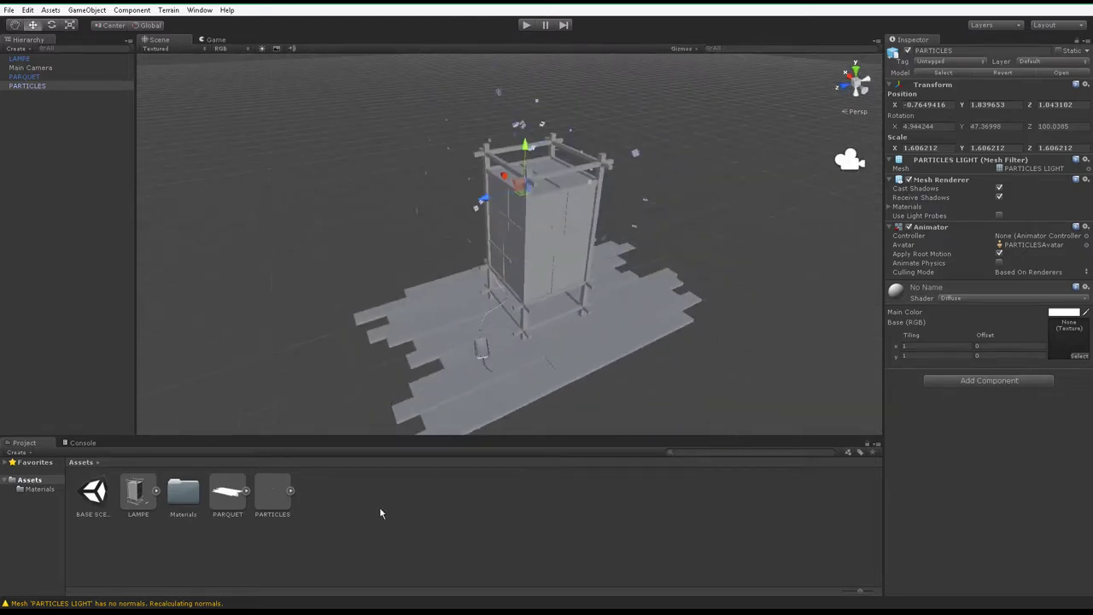
# Step: Create a directional light and move it up beside the lamp top
pyautogui.click(86, 9)
pyautogui.moveTo(90, 38)
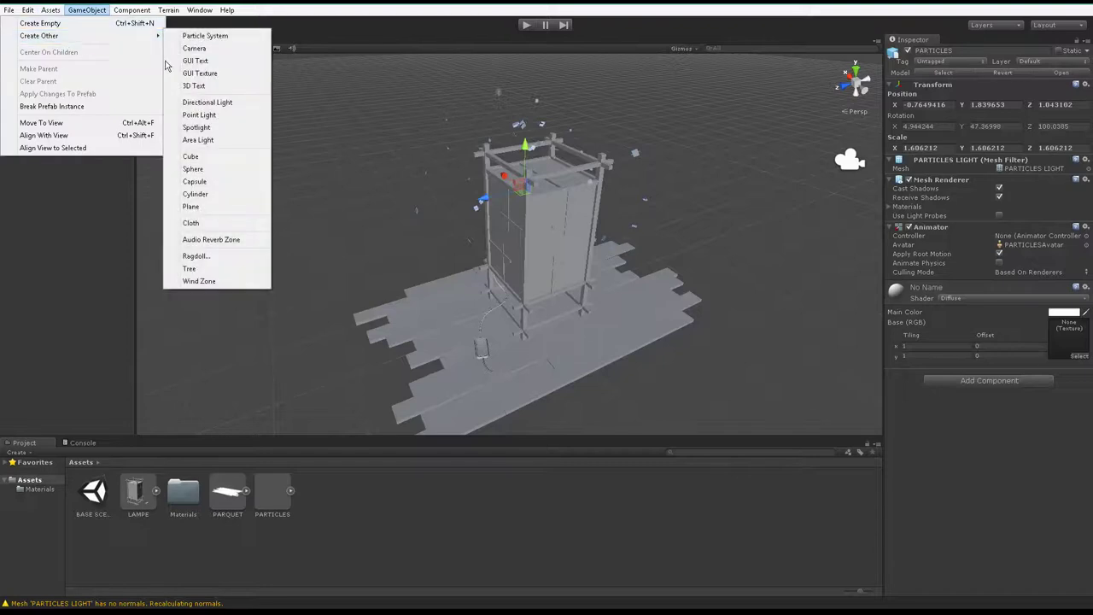
pyautogui.click(208, 102)
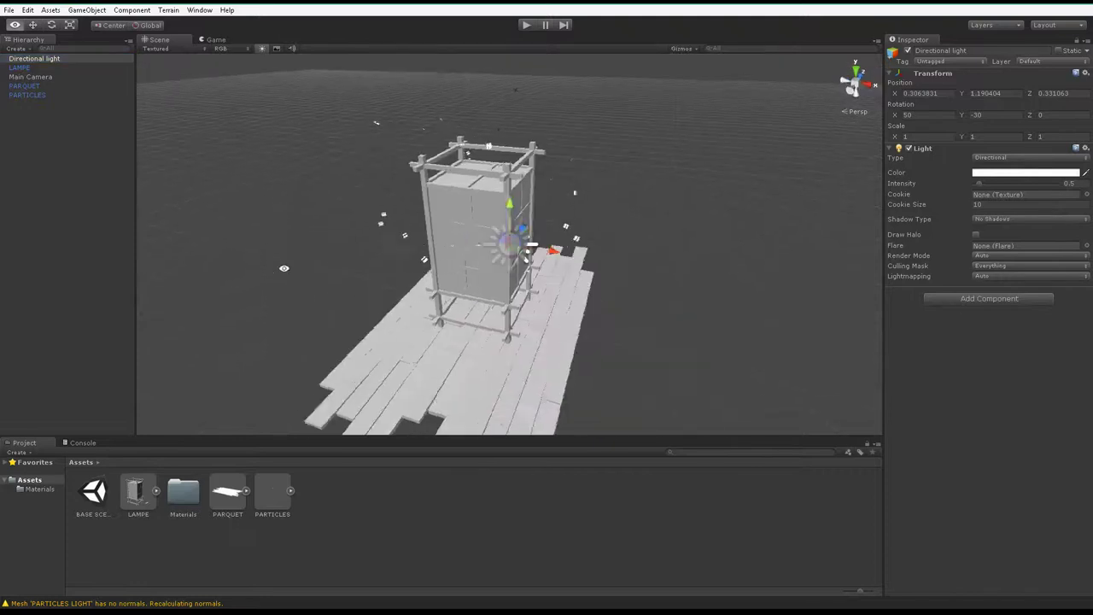
pyautogui.keyDown('alt'); pyautogui.moveTo(369, 268); pyautogui.dragTo(290, 269); pyautogui.keyUp('alt')
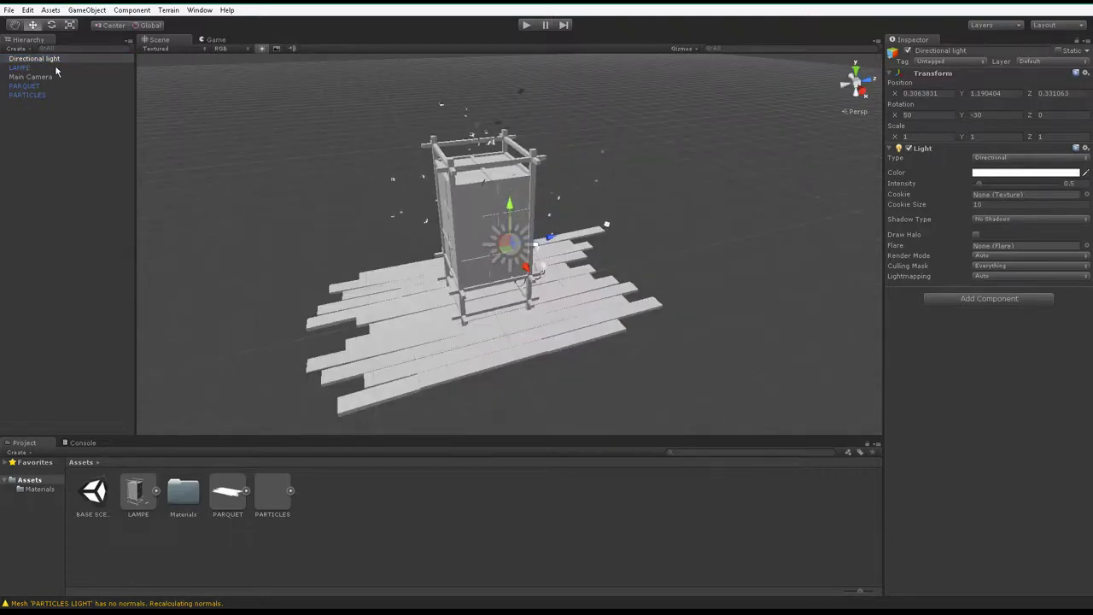
pyautogui.moveTo(165, 215)
pyautogui.keyDown('alt'); pyautogui.mouseDown()
pyautogui.moveTo(493, 242)
pyautogui.moveTo(431, 243)
pyautogui.moveTo(389, 79)
pyautogui.moveTo(727, 207)
pyautogui.moveTo(563, 222)
pyautogui.mouseUp(); pyautogui.keyUp('alt')
pyautogui.moveTo(440, 145); pyautogui.dragTo(519, 147)
pyautogui.keyDown('alt'); pyautogui.moveTo(561, 224); pyautogui.dragTo(597, 224); pyautogui.keyUp('alt')
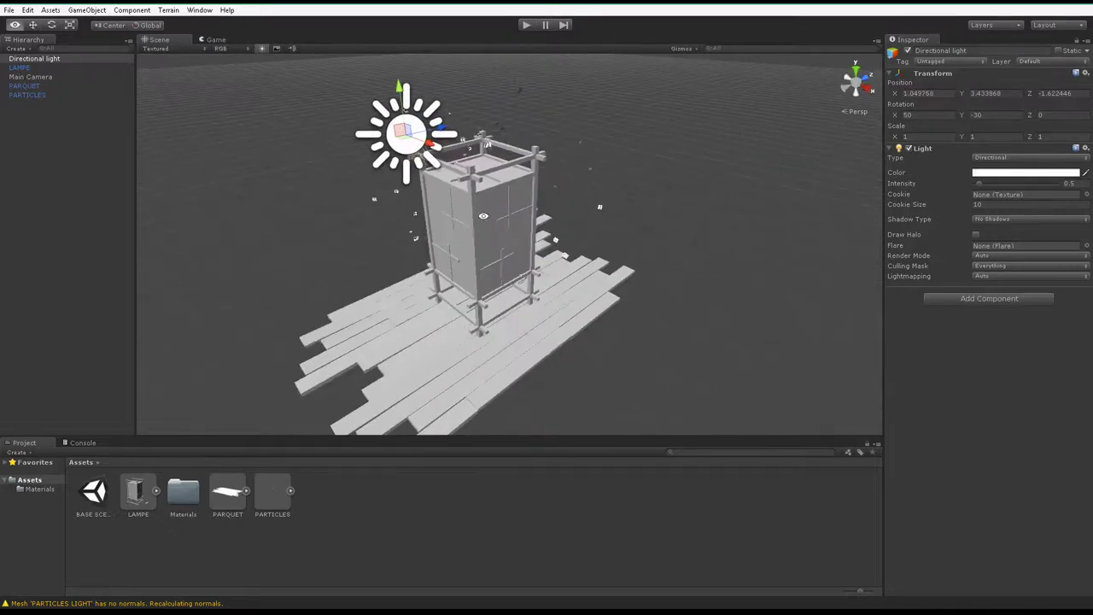
# Step: Rotate the directional light to about 52.8, -36.8, -0.5 so it shades the lamp
pyautogui.click(53, 26)
pyautogui.moveTo(409, 156); pyautogui.dragTo(430, 162)
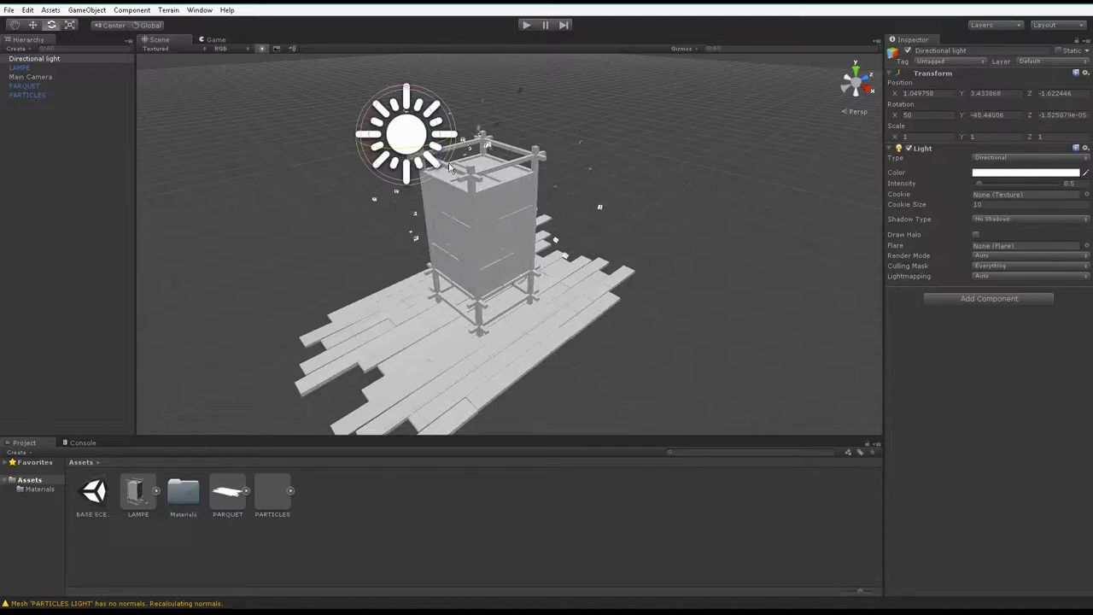
pyautogui.moveTo(426, 152); pyautogui.dragTo(365, 85)
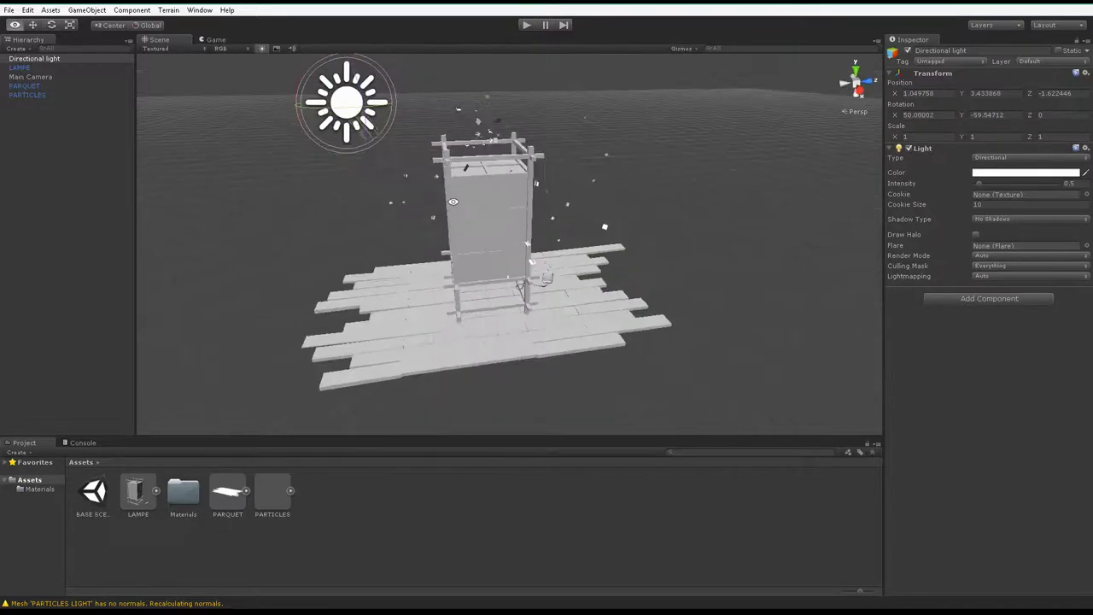
pyautogui.moveTo(306, 67)
pyautogui.mouseDown()
pyautogui.moveTo(556, 196)
pyautogui.moveTo(531, 174)
pyautogui.moveTo(634, 251)
pyautogui.moveTo(688, 248)
pyautogui.moveTo(510, 205)
pyautogui.moveTo(490, 218)
pyautogui.moveTo(567, 308)
pyautogui.moveTo(524, 258)
pyautogui.moveTo(530, 206)
pyautogui.mouseUp()
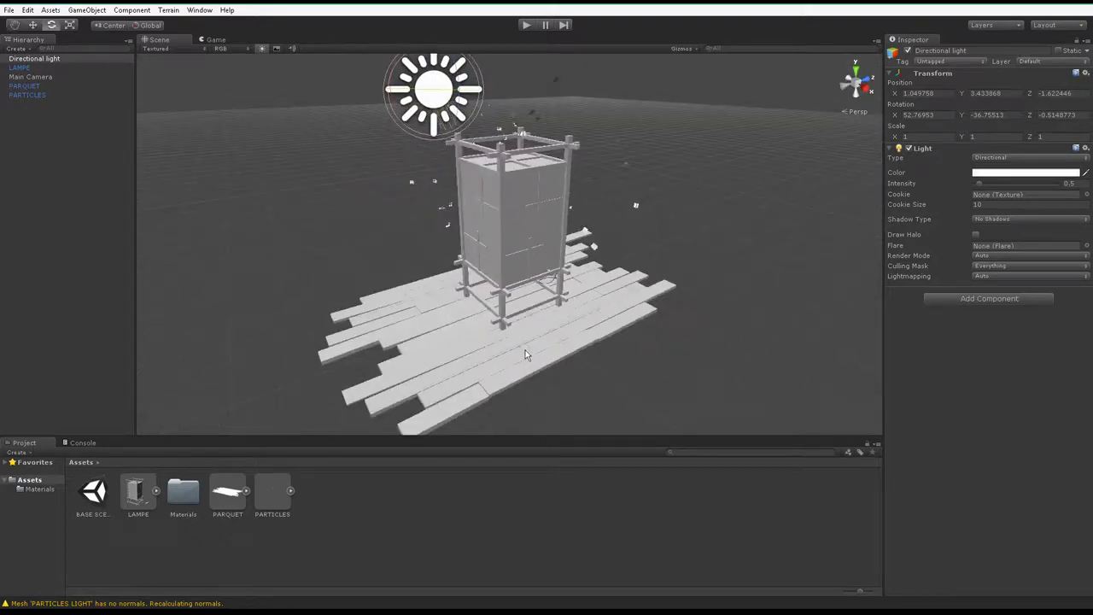
# Step: Orbit around the lamp and parquet to check the new lighting
pyautogui.moveTo(569, 297)
pyautogui.keyDown('alt'); pyautogui.mouseDown()
pyautogui.moveTo(573, 289)
pyautogui.moveTo(419, 298)
pyautogui.mouseUp(); pyautogui.keyUp('alt')
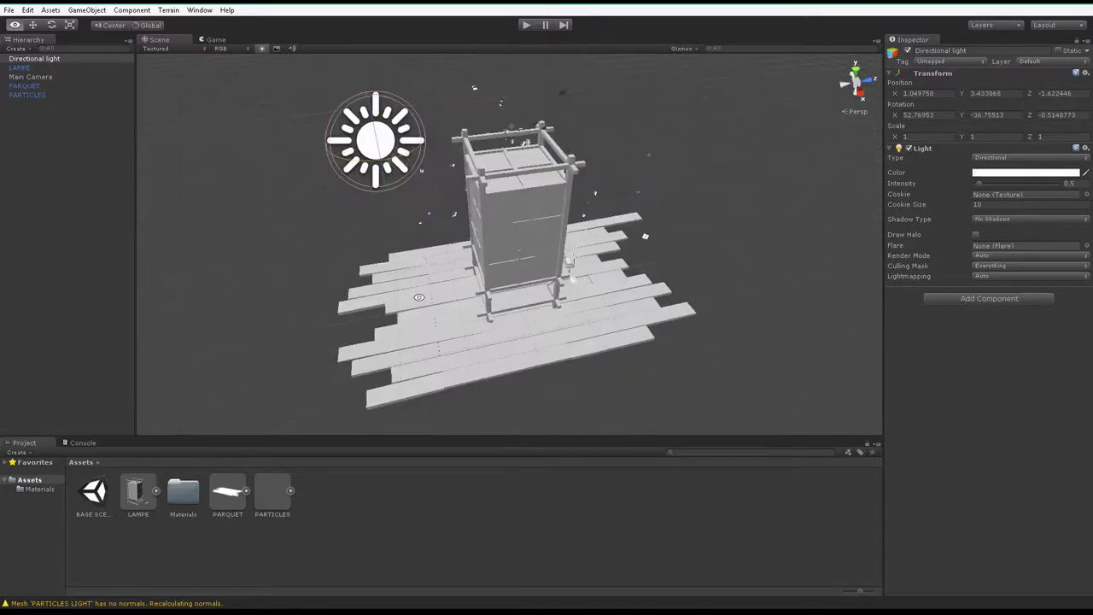
pyautogui.keyDown('alt'); pyautogui.moveTo(567, 288); pyautogui.dragTo(504, 266); pyautogui.keyUp('alt')
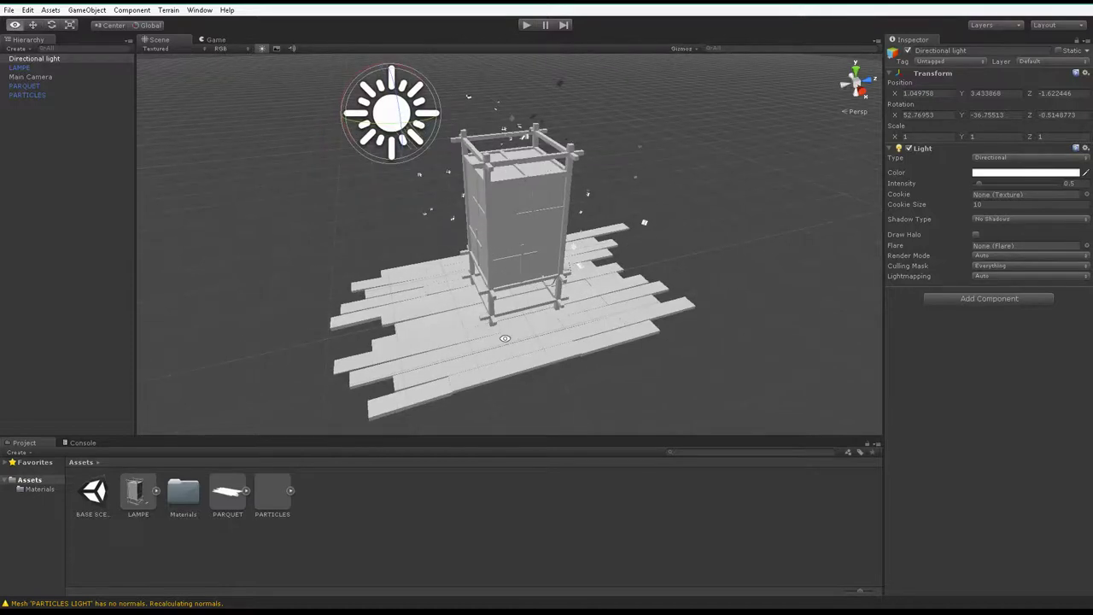
pyautogui.keyDown('alt'); pyautogui.moveTo(504, 338); pyautogui.dragTo(537, 297); pyautogui.keyUp('alt')
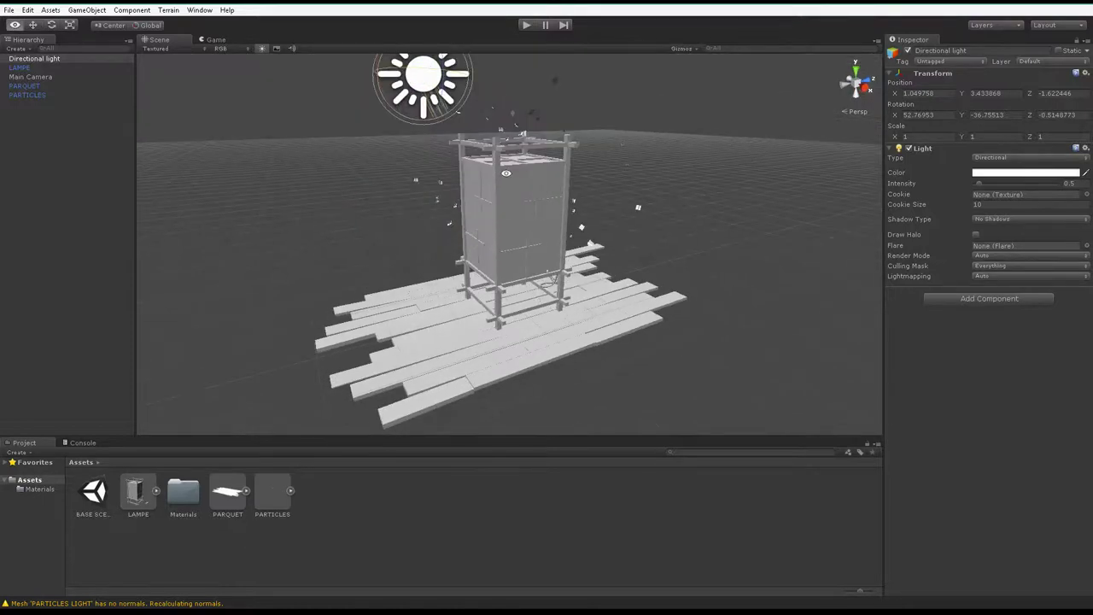
pyautogui.keyDown('alt'); pyautogui.moveTo(505, 173); pyautogui.dragTo(465, 179); pyautogui.keyUp('alt')
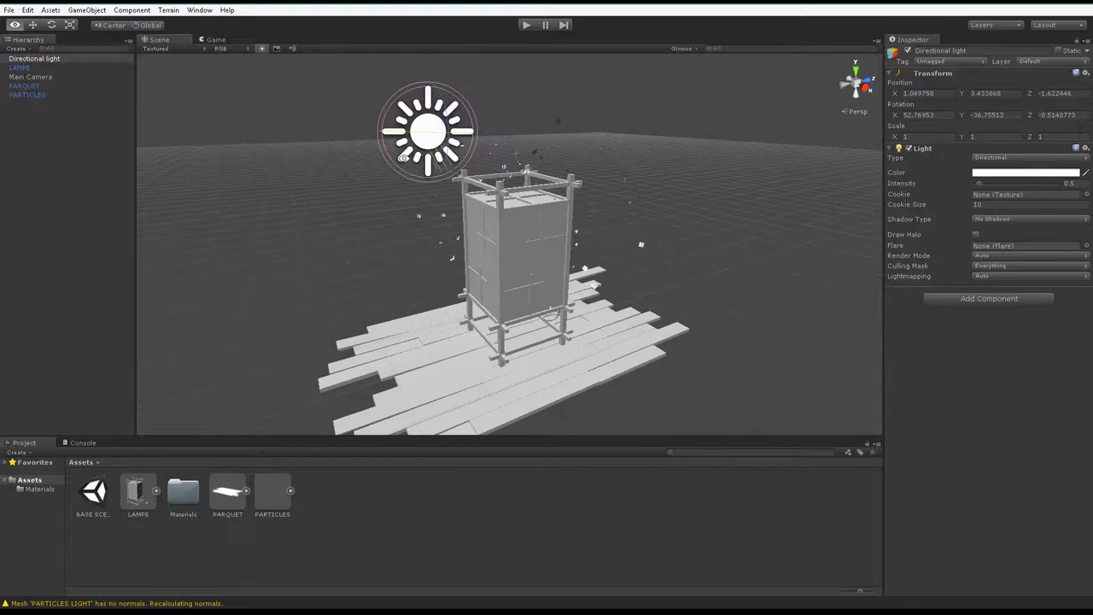
pyautogui.moveTo(403, 158)
pyautogui.keyDown('alt'); pyautogui.mouseDown()
pyautogui.moveTo(683, 290)
pyautogui.moveTo(496, 236)
pyautogui.moveTo(566, 272)
pyautogui.mouseUp(); pyautogui.keyUp('alt')
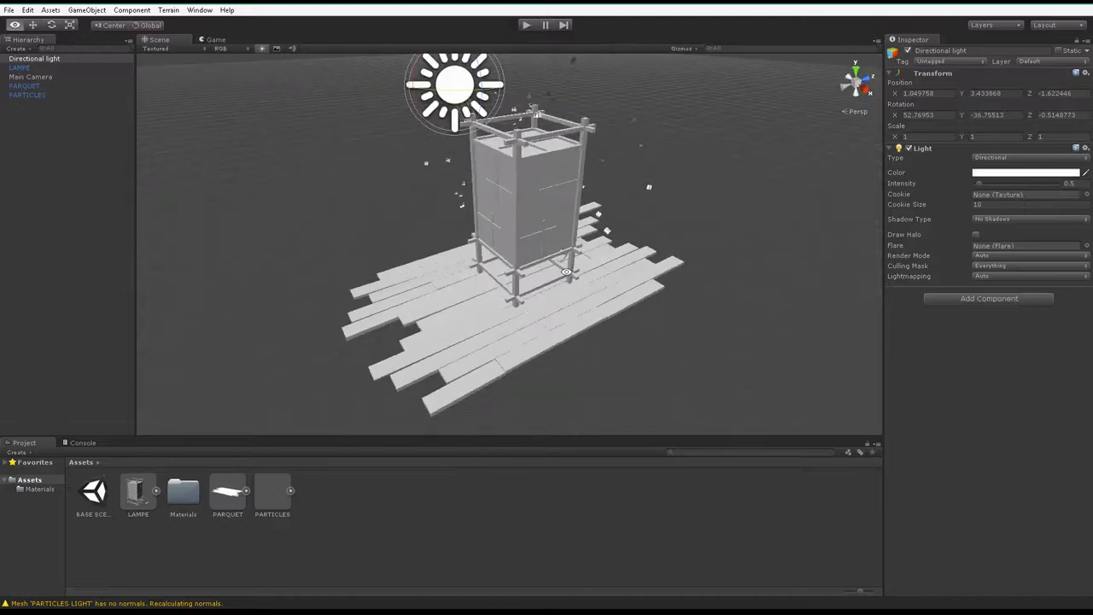
pyautogui.moveTo(482, 209)
pyautogui.keyDown('alt'); pyautogui.mouseDown()
pyautogui.moveTo(651, 268)
pyautogui.moveTo(692, 253)
pyautogui.moveTo(499, 270)
pyautogui.mouseUp(); pyautogui.keyUp('alt')
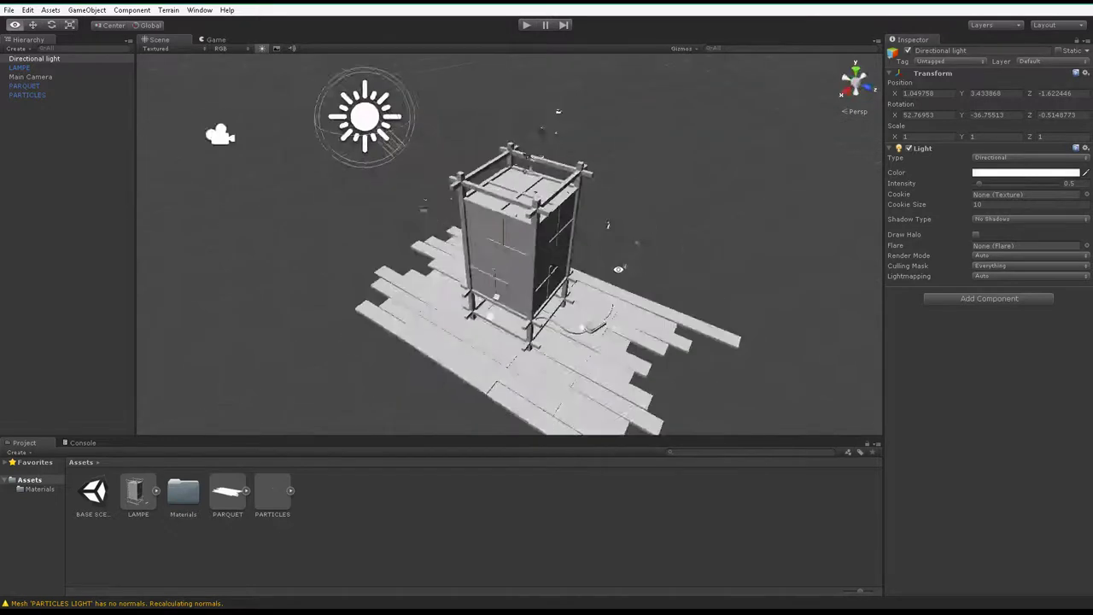
pyautogui.keyDown('alt'); pyautogui.moveTo(498, 271); pyautogui.dragTo(585, 265); pyautogui.keyUp('alt')
# Step: Create a point light and move it forward along Z beside the lamp
pyautogui.click(92, 15)
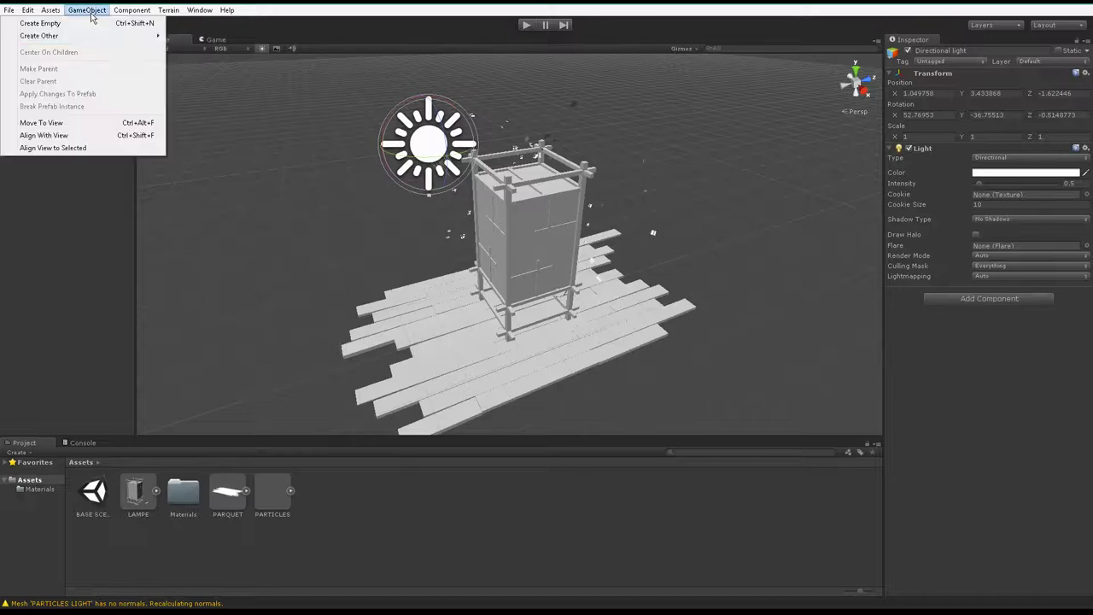
pyautogui.moveTo(85, 40)
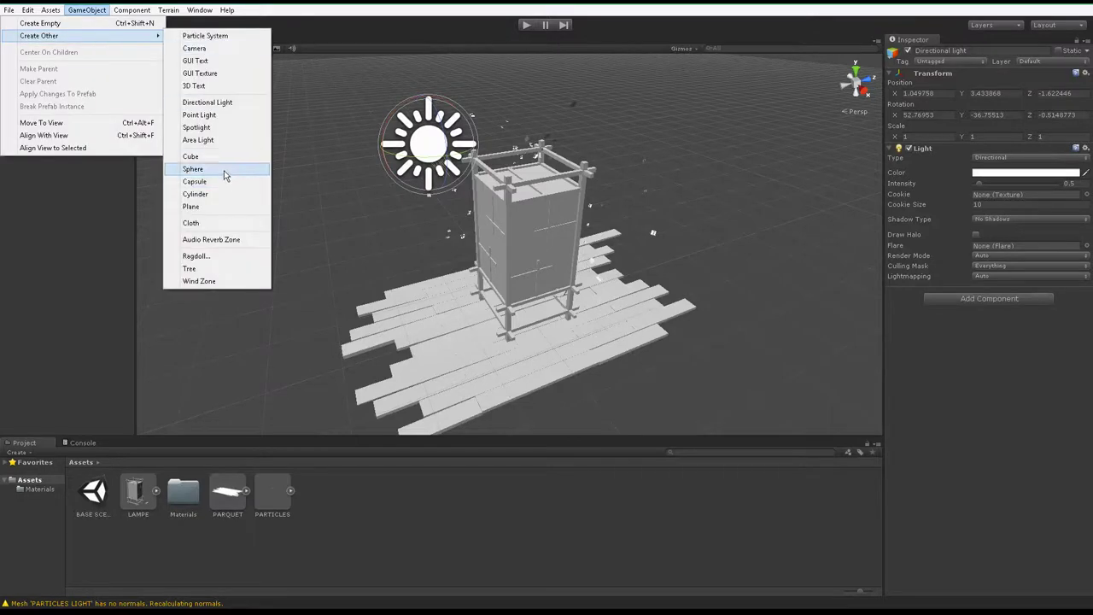
pyautogui.click(224, 115)
pyautogui.keyDown('alt'); pyautogui.moveTo(229, 130); pyautogui.dragTo(87, 28); pyautogui.keyUp('alt')
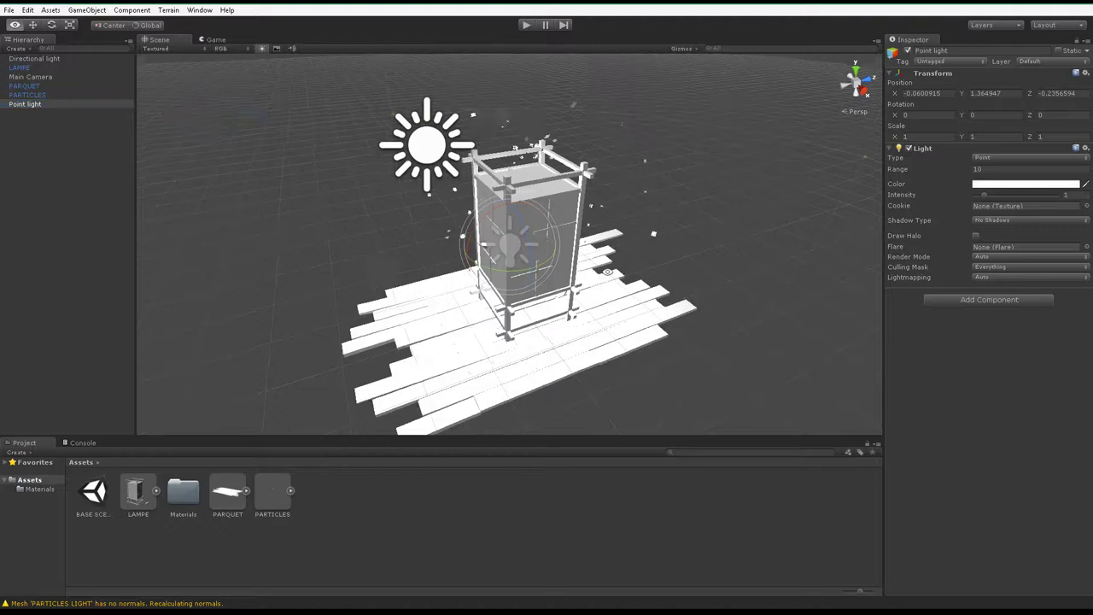
pyautogui.click(32, 25)
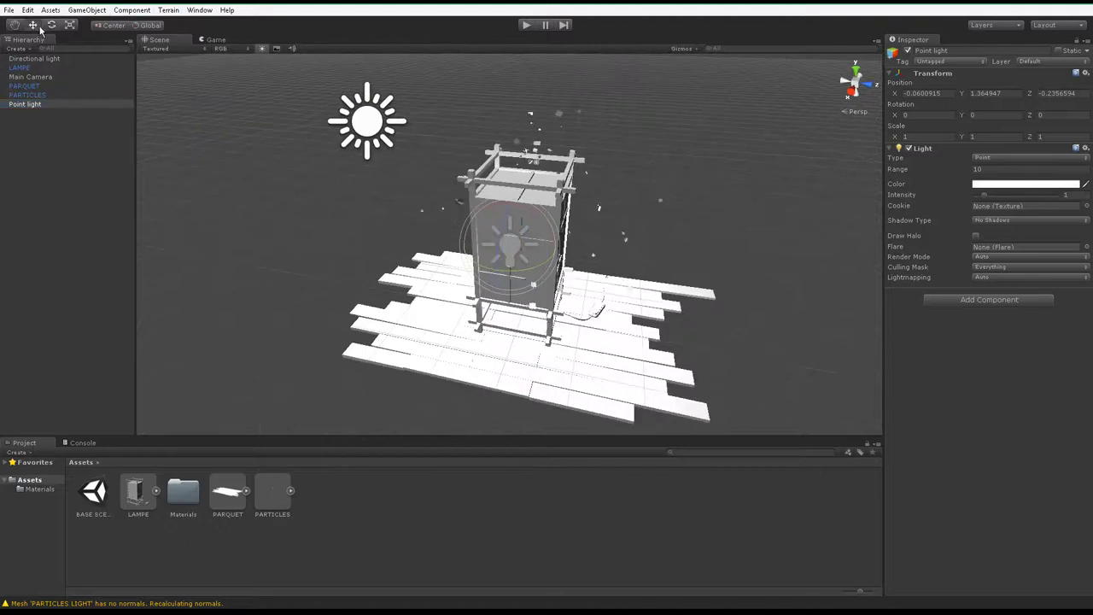
pyautogui.moveTo(555, 252)
pyautogui.mouseDown()
pyautogui.moveTo(708, 268)
pyautogui.moveTo(532, 294)
pyautogui.moveTo(479, 275)
pyautogui.moveTo(600, 275)
pyautogui.moveTo(485, 284)
pyautogui.moveTo(412, 240)
pyautogui.mouseUp()
pyautogui.press('f')
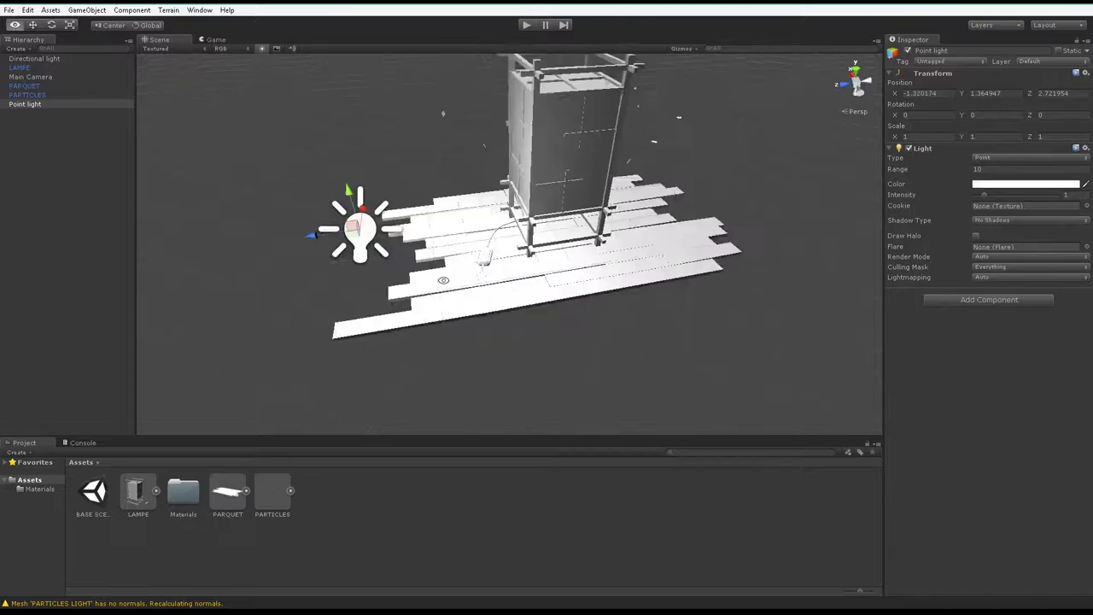
pyautogui.moveTo(303, 226); pyautogui.dragTo(247, 214)
# Step: Widen the point light's range to 11.6284 and nudge it sideways along X
pyautogui.moveTo(564, 209)
pyautogui.keyDown('alt'); pyautogui.mouseDown()
pyautogui.moveTo(629, 207)
pyautogui.moveTo(663, 255)
pyautogui.mouseUp(); pyautogui.keyUp('alt')
pyautogui.scroll(-2, 663, 255)
pyautogui.scroll(-2, 662, 254)
pyautogui.scroll(-2, 662, 255)
pyautogui.scroll(3, 531, 307)
pyautogui.scroll(2, 539, 304)
pyautogui.moveTo(540, 304)
pyautogui.keyDown('alt'); pyautogui.mouseDown()
pyautogui.moveTo(518, 302)
pyautogui.moveTo(615, 302)
pyautogui.mouseUp(); pyautogui.keyUp('alt')
pyautogui.scroll(3, 615, 299)
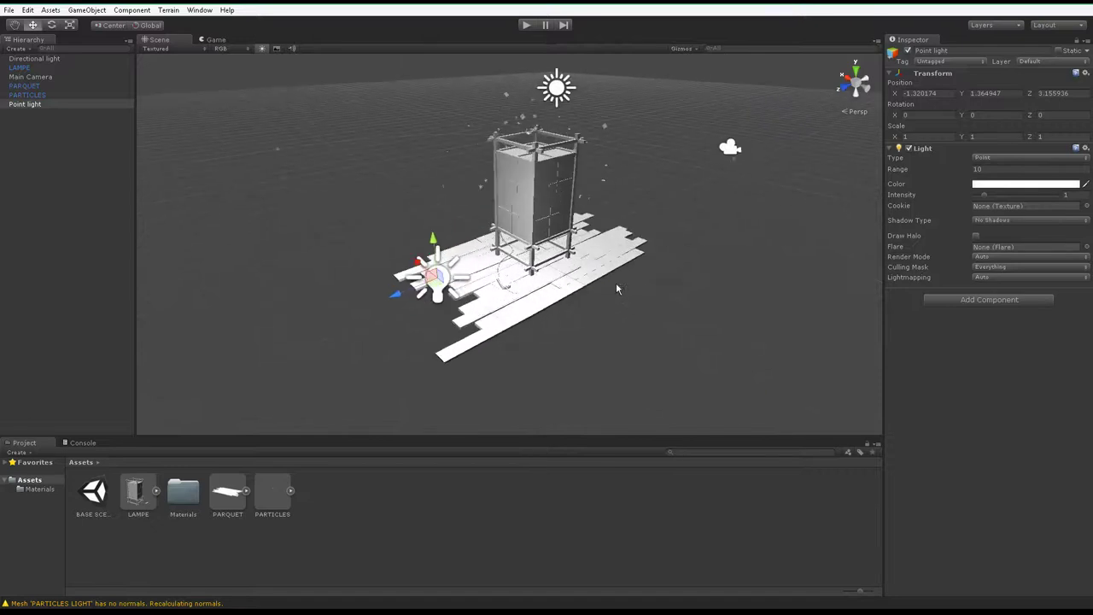
pyautogui.moveTo(734, 163)
pyautogui.mouseDown()
pyautogui.moveTo(632, 213)
pyautogui.moveTo(814, 160)
pyautogui.moveTo(764, 170)
pyautogui.mouseUp()
pyautogui.keyDown('alt'); pyautogui.moveTo(492, 245); pyautogui.dragTo(483, 199); pyautogui.keyUp('alt')
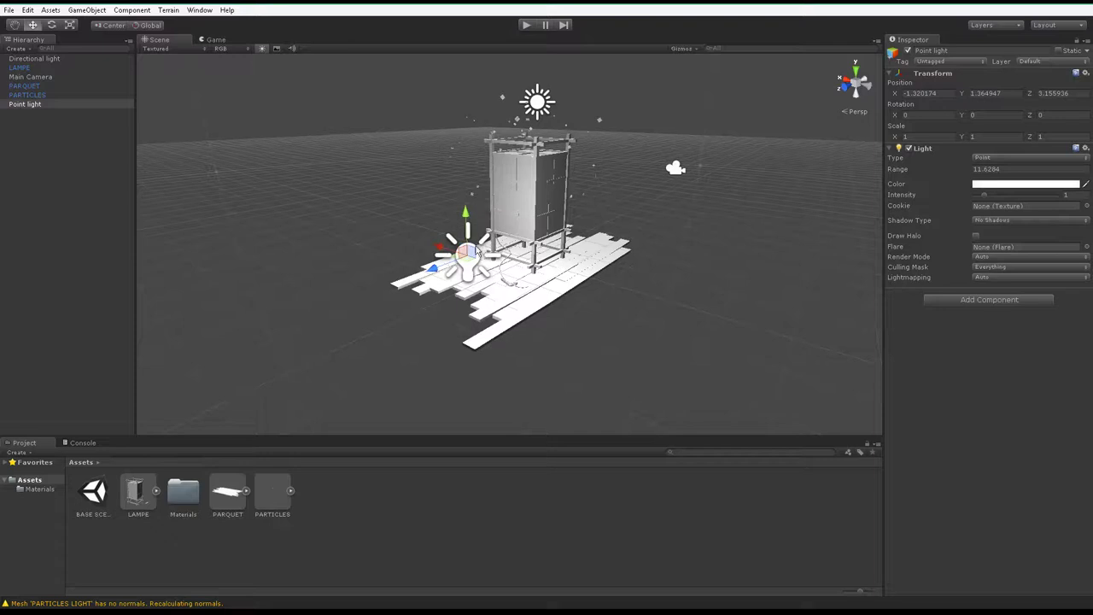
pyautogui.moveTo(442, 254); pyautogui.dragTo(453, 256)
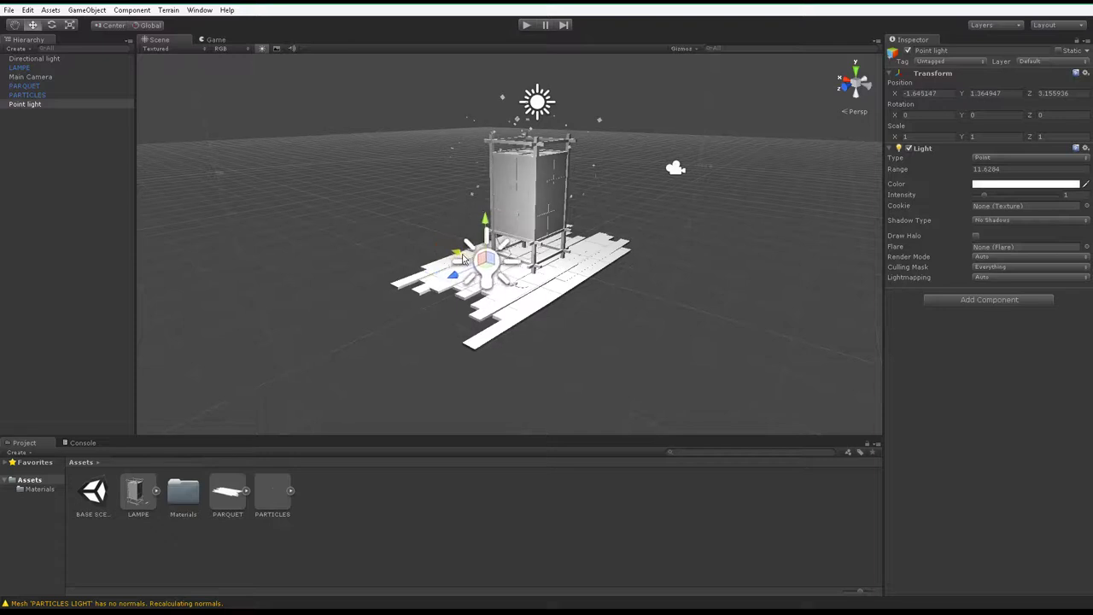
pyautogui.moveTo(640, 251)
pyautogui.keyDown('alt'); pyautogui.mouseDown()
pyautogui.moveTo(726, 303)
pyautogui.moveTo(872, 268)
pyautogui.mouseUp(); pyautogui.keyUp('alt')
# Step: Tint the point light a pale blue
pyautogui.click(1009, 185)
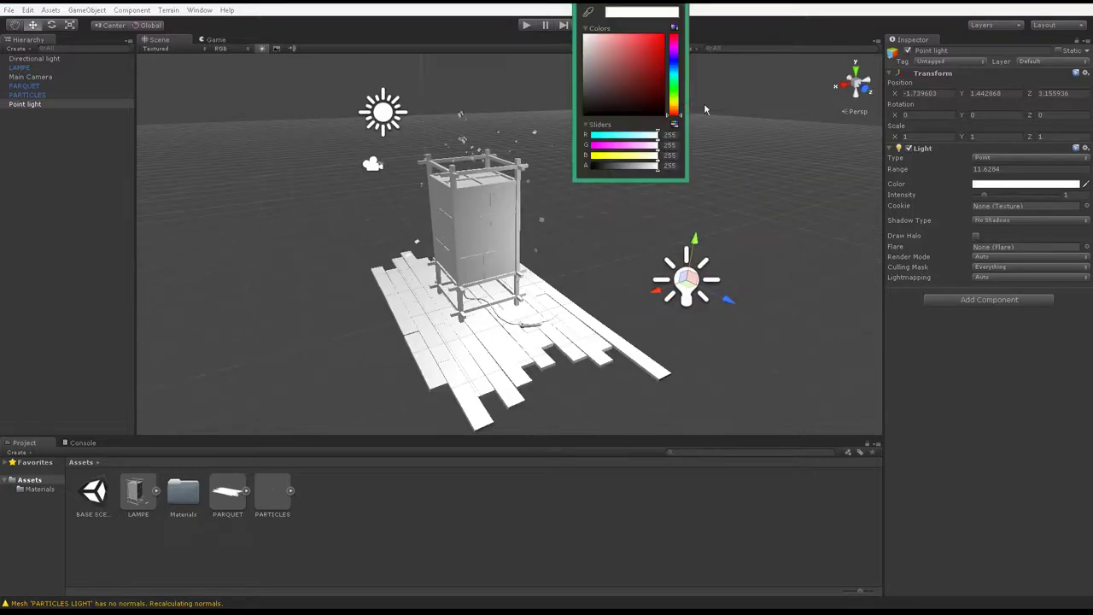
pyautogui.moveTo(674, 104); pyautogui.dragTo(675, 72)
pyautogui.click(626, 39)
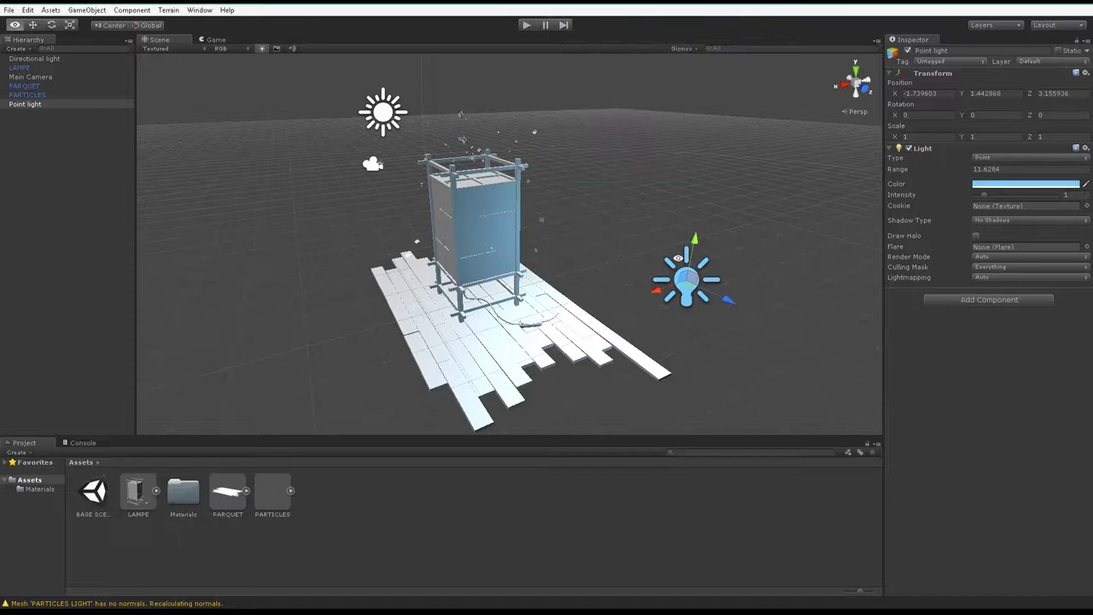
pyautogui.keyDown('alt'); pyautogui.moveTo(598, 256); pyautogui.dragTo(478, 264); pyautogui.keyUp('alt')
pyautogui.keyDown('alt'); pyautogui.moveTo(651, 271); pyautogui.dragTo(578, 276); pyautogui.keyUp('alt')
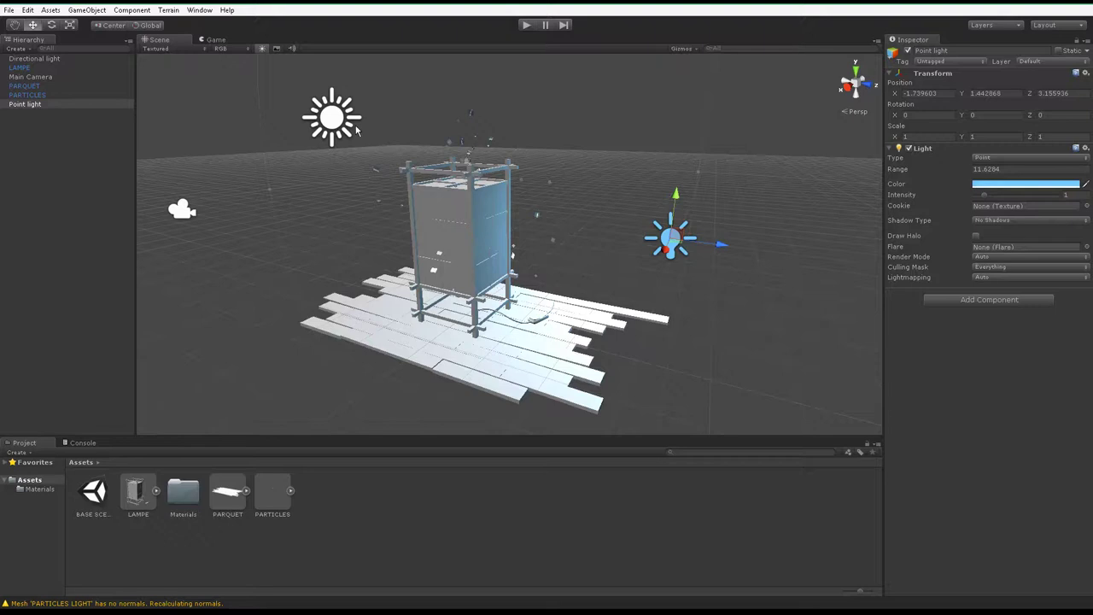
pyautogui.keyDown('alt'); pyautogui.moveTo(578, 277); pyautogui.dragTo(478, 279); pyautogui.keyUp('alt')
# Step: Set the directional light to 0.65 intensity with a warm cream colour (255, 243, 217)
pyautogui.click(333, 111)
pyautogui.keyDown('alt'); pyautogui.moveTo(404, 282); pyautogui.dragTo(978, 233); pyautogui.keyUp('alt')
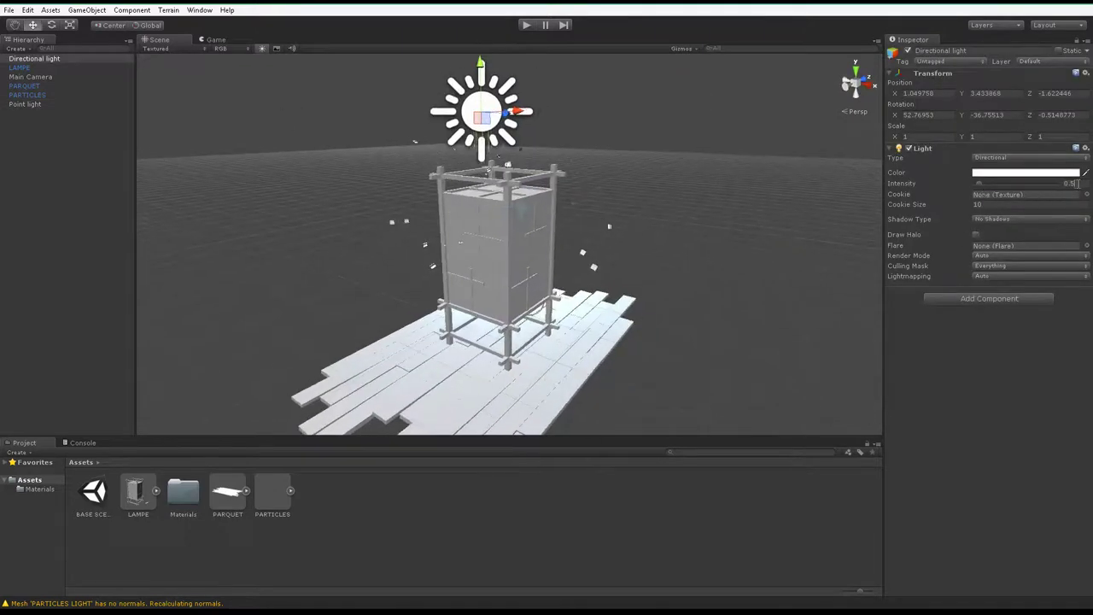
pyautogui.write('6')
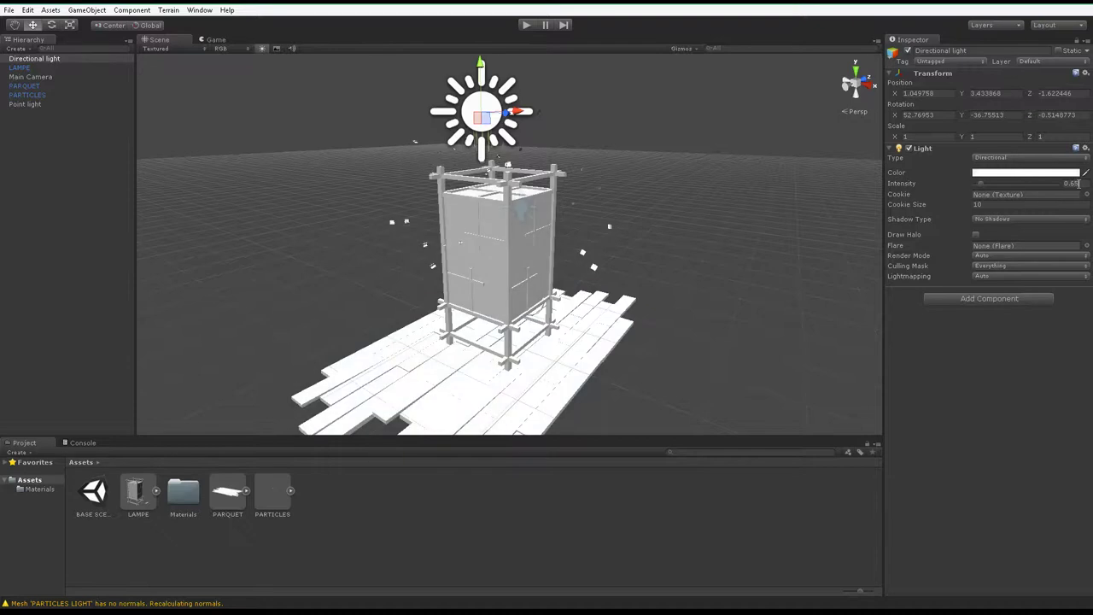
pyautogui.click(1043, 174)
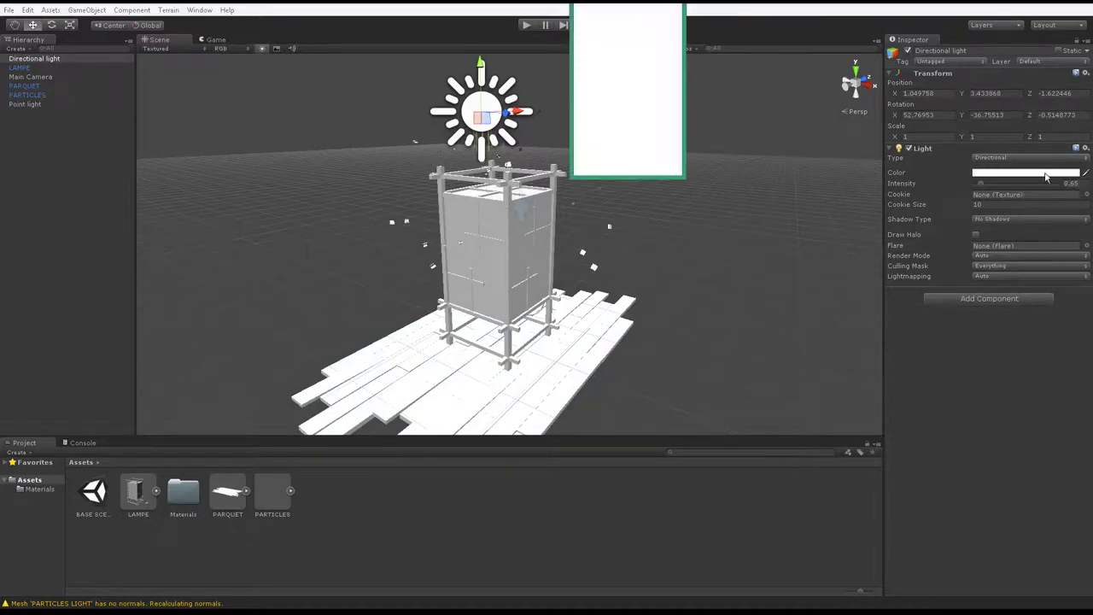
pyautogui.click(676, 104)
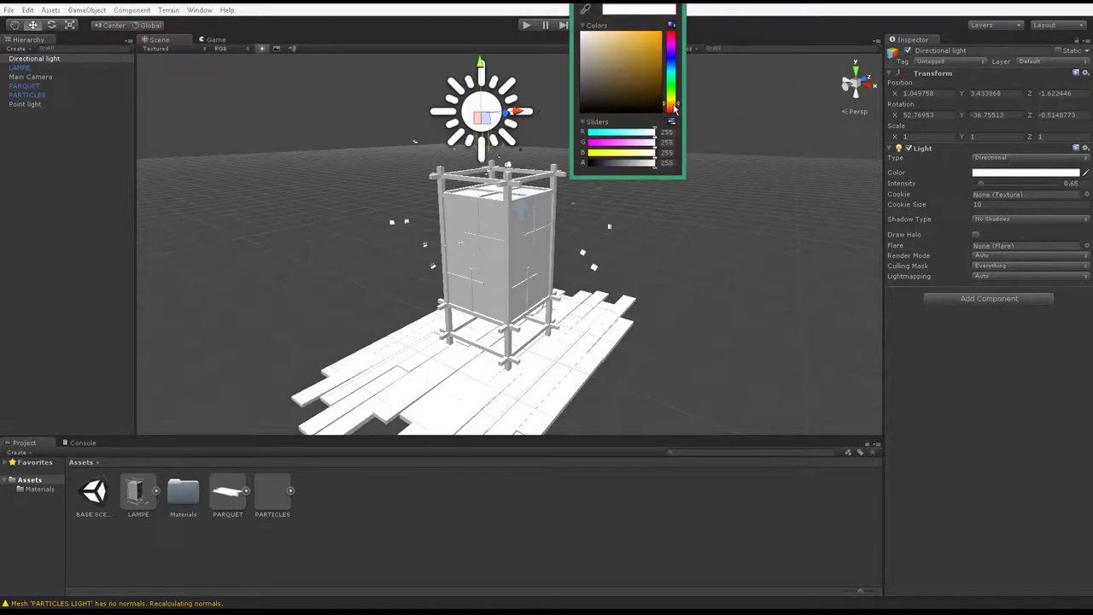
pyautogui.click(603, 50)
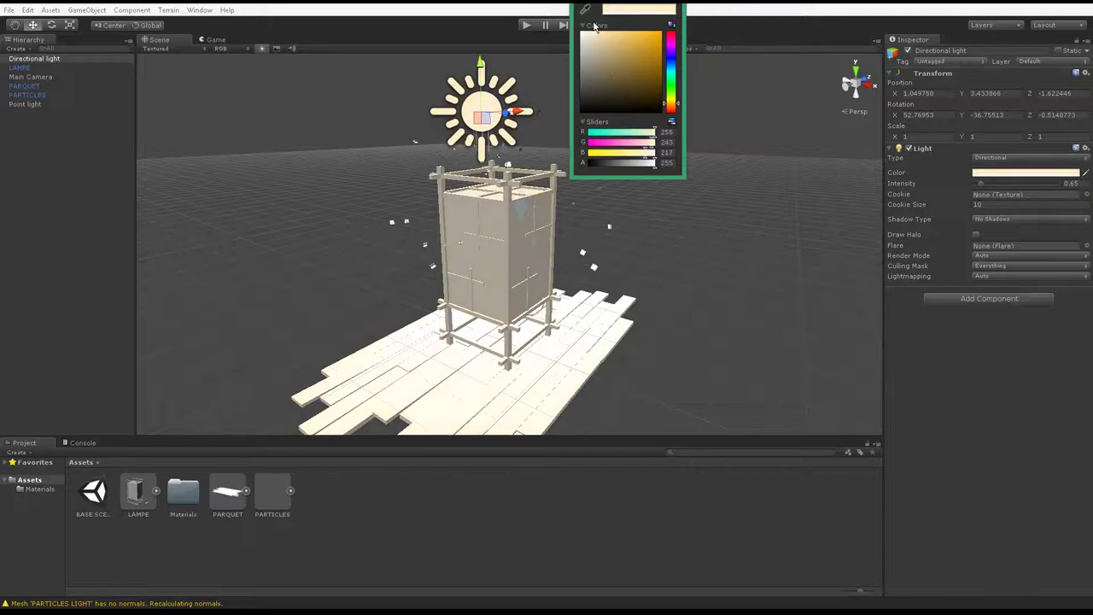
pyautogui.moveTo(598, 256)
pyautogui.keyDown('alt'); pyautogui.mouseDown()
pyautogui.moveTo(470, 268)
pyautogui.moveTo(370, 296)
pyautogui.mouseUp(); pyautogui.keyUp('alt')
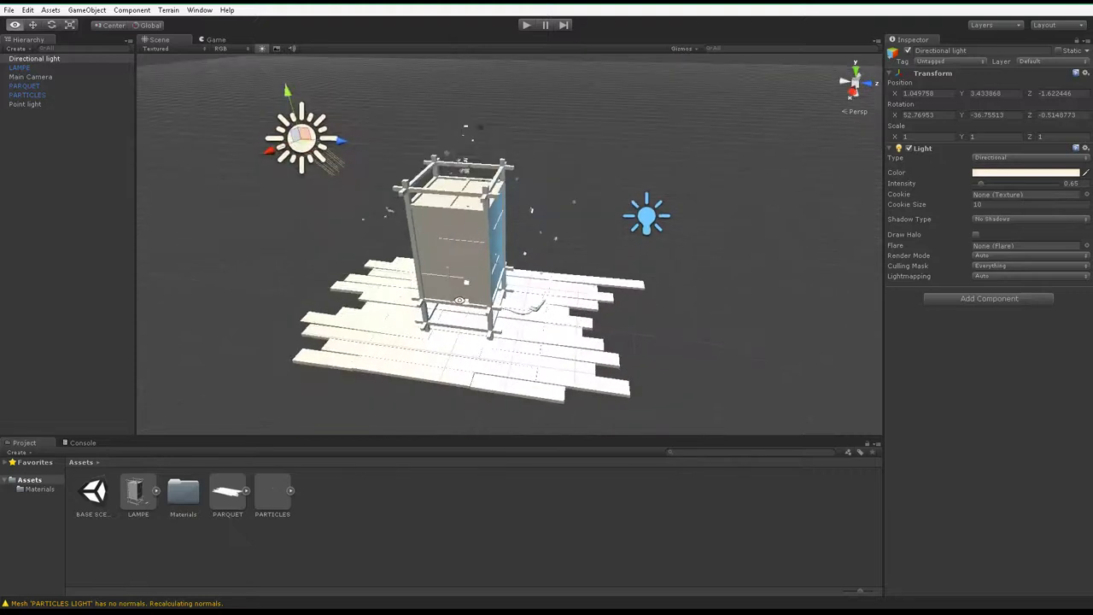
pyautogui.keyDown('alt'); pyautogui.moveTo(370, 296); pyautogui.dragTo(467, 292); pyautogui.keyUp('alt')
# Step: Frame the whole scene and select the Main Camera
pyautogui.press('f')
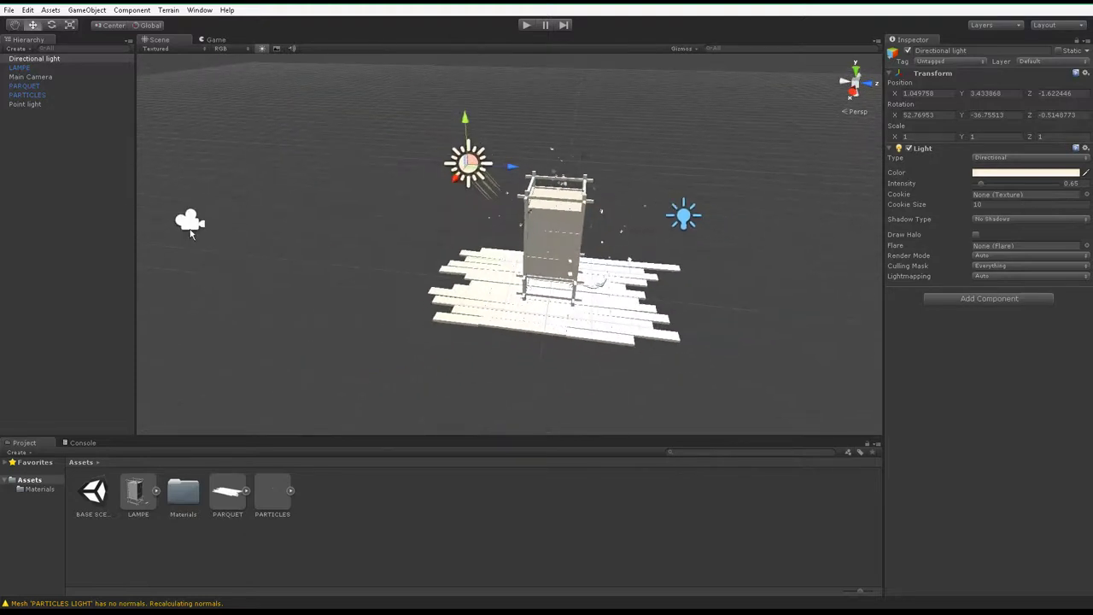
pyautogui.click(191, 232)
pyautogui.moveTo(442, 226)
pyautogui.keyDown('alt'); pyautogui.mouseDown()
pyautogui.moveTo(301, 245)
pyautogui.moveTo(465, 246)
pyautogui.mouseUp(); pyautogui.keyUp('alt')
# Step: Rotate the Main Camera to -90 on Y and set its field of view to 45
pyautogui.click(51, 26)
pyautogui.moveTo(452, 274); pyautogui.dragTo(961, 115)
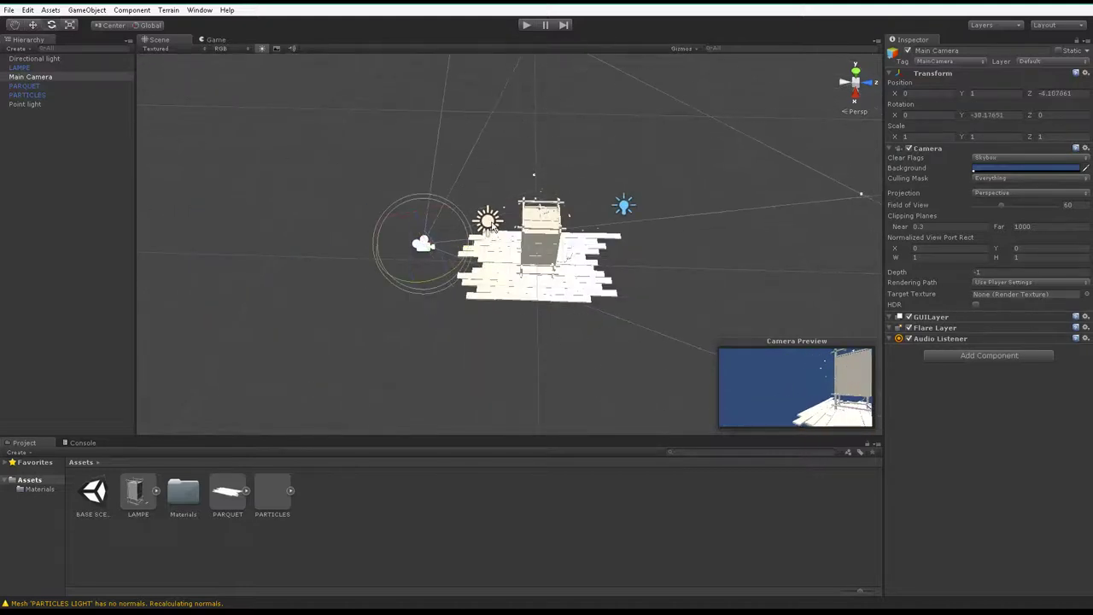
pyautogui.click(980, 114)
pyautogui.write('-90')
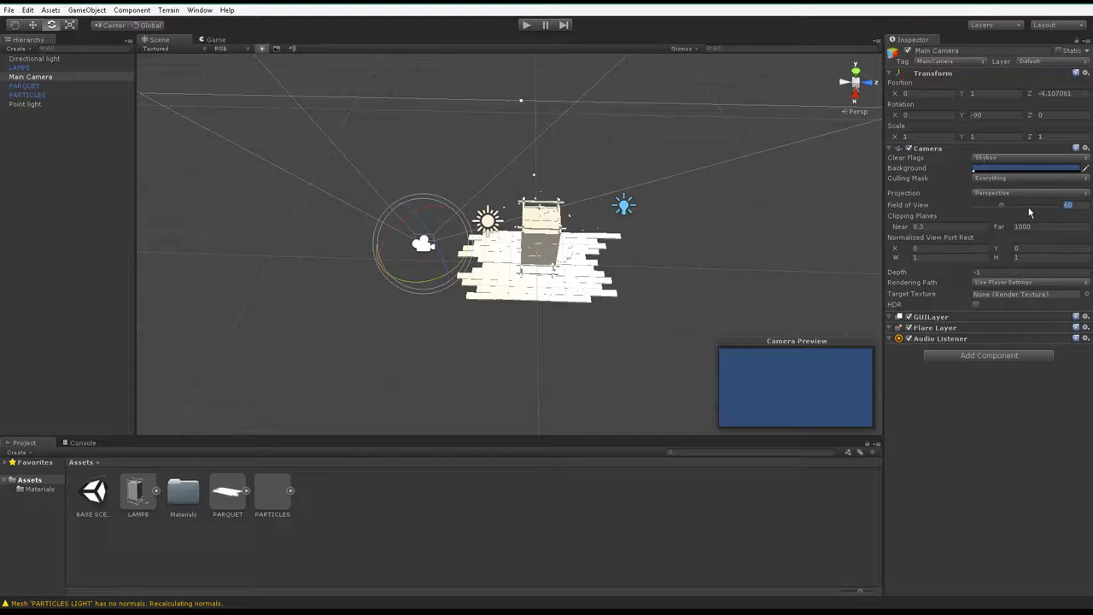
pyautogui.write('45')
pyautogui.press('Return')
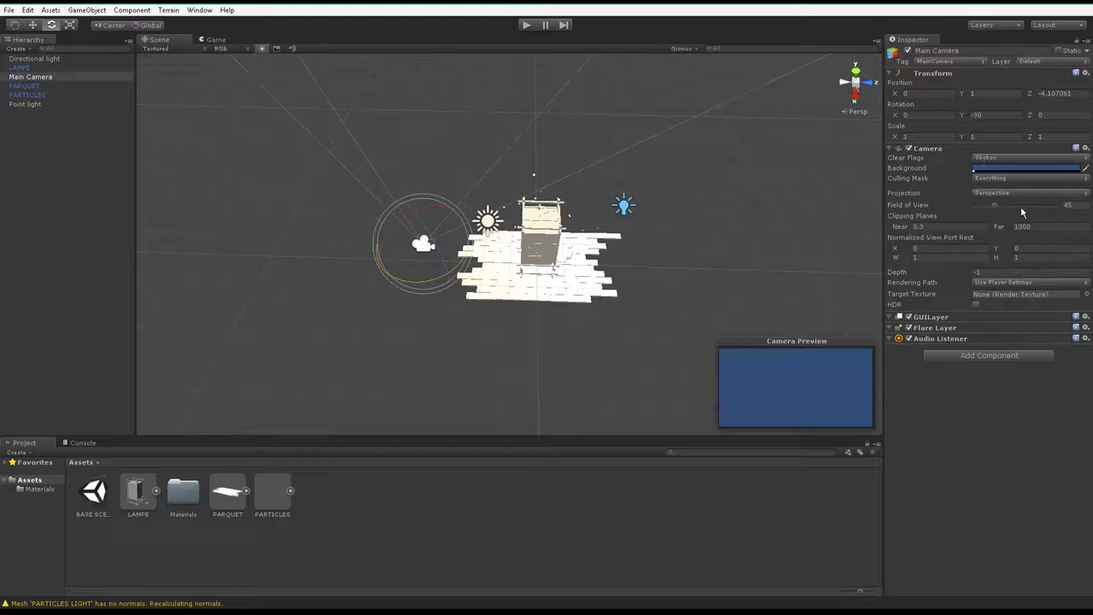
# Step: Move the camera to frame the lamp, preview the shot in play mode, and save the scene
pyautogui.press('w')
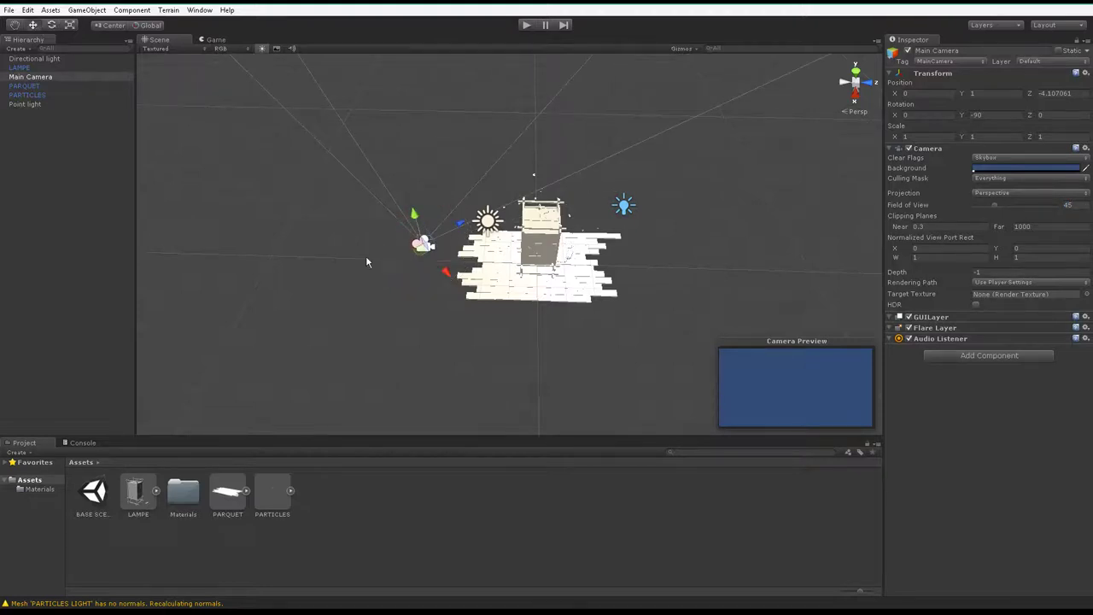
pyautogui.moveTo(418, 258)
pyautogui.mouseDown()
pyautogui.moveTo(538, 388)
pyautogui.moveTo(541, 281)
pyautogui.moveTo(478, 282)
pyautogui.moveTo(523, 268)
pyautogui.mouseUp()
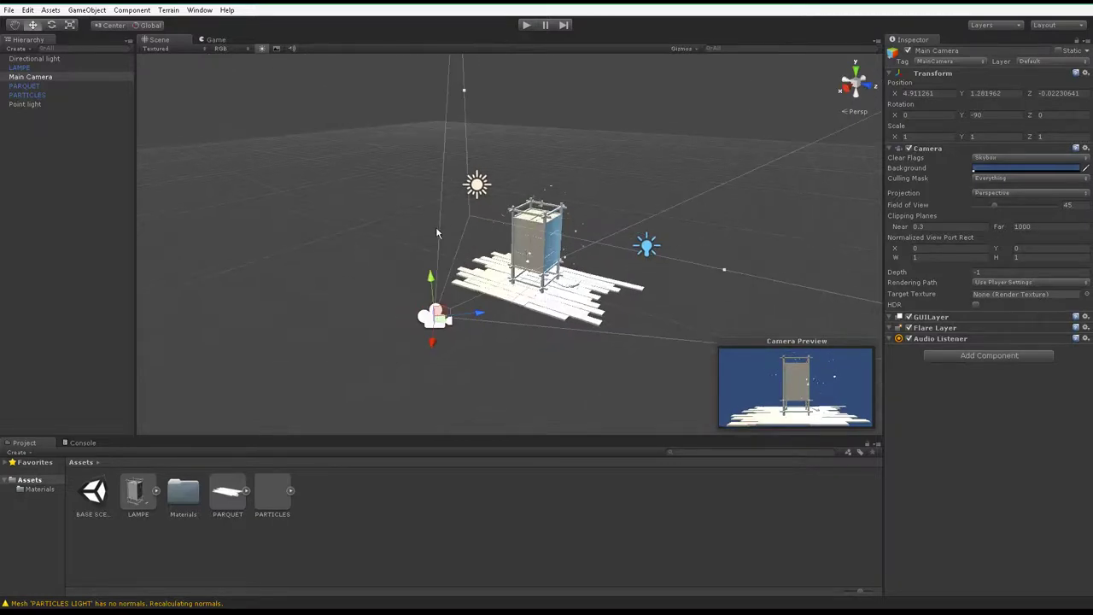
pyautogui.click(210, 40)
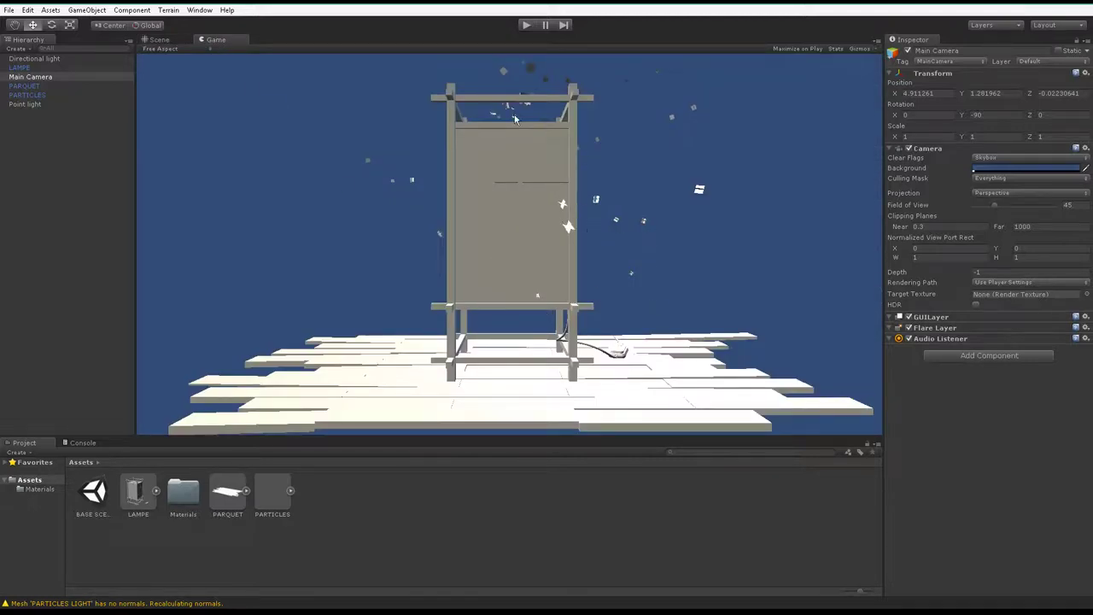
pyautogui.click(526, 24)
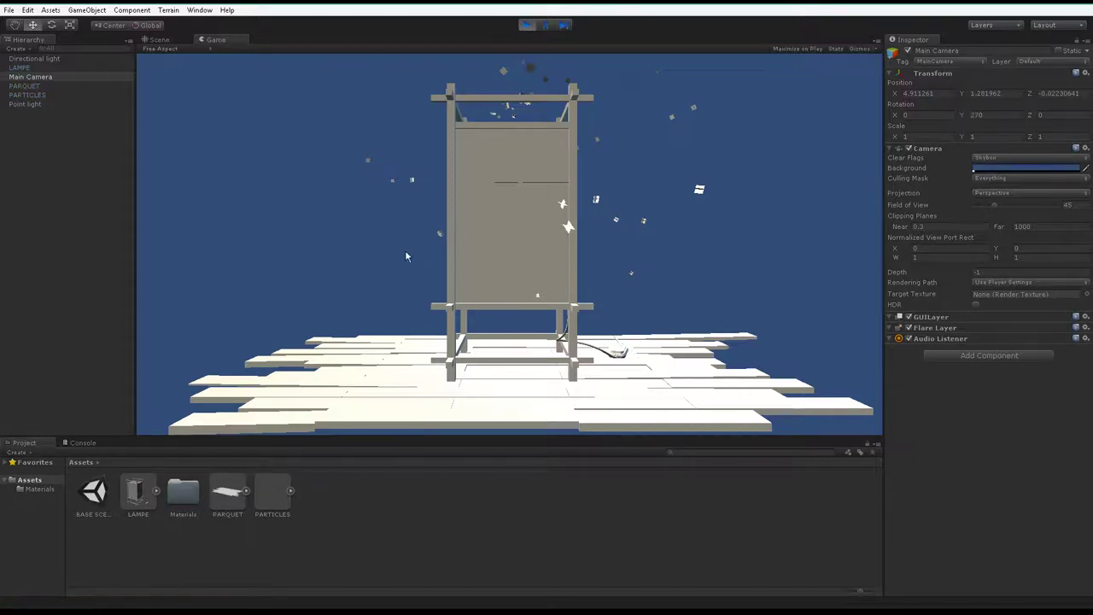
pyautogui.click(150, 40)
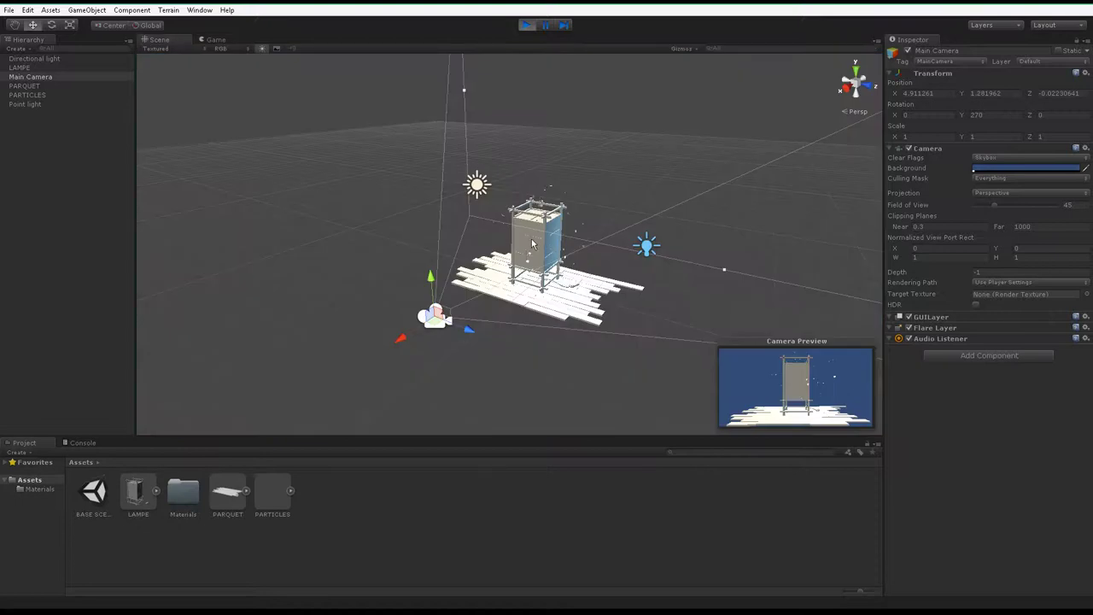
pyautogui.hotkey('ctrl', 's')
pyautogui.click(467, 220)
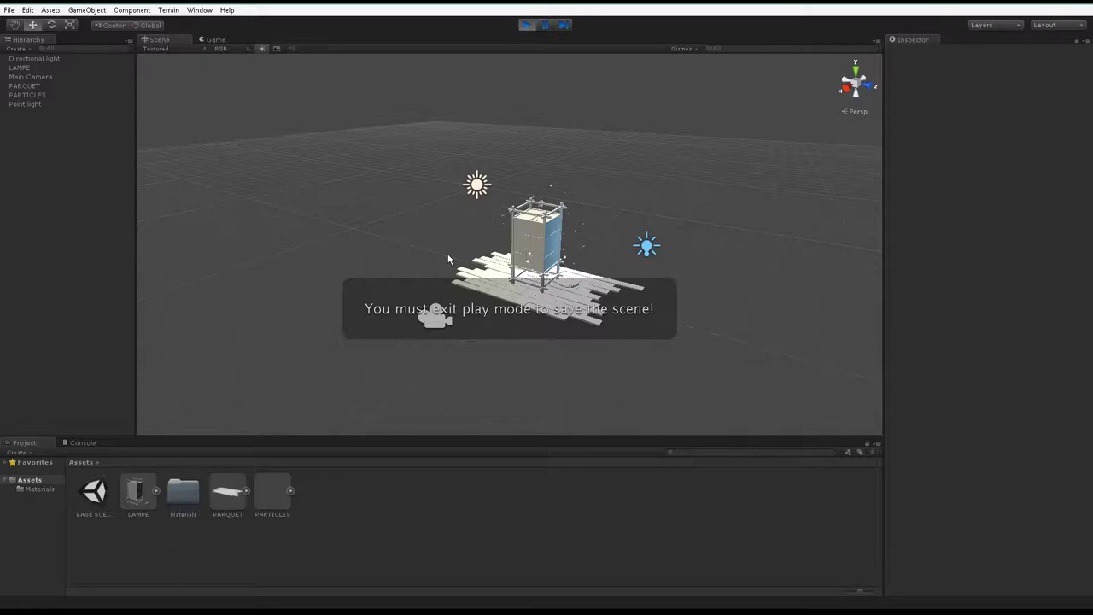
pyautogui.click(529, 28)
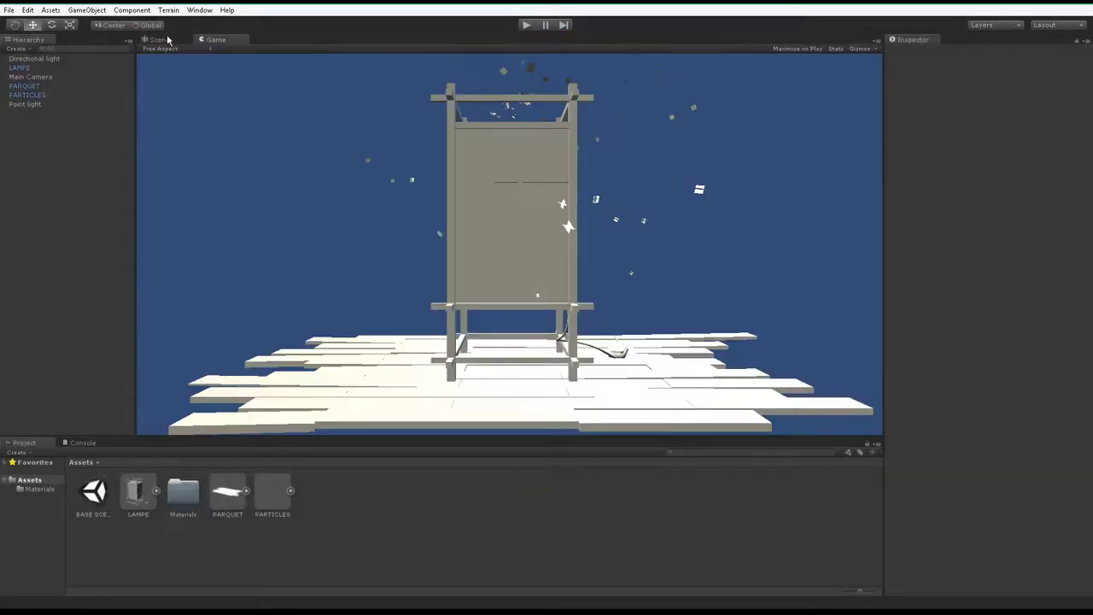
pyautogui.hotkey('ctrl', 'p')
pyautogui.keyDown('alt'); pyautogui.moveTo(498, 249); pyautogui.dragTo(523, 276); pyautogui.keyUp('alt')
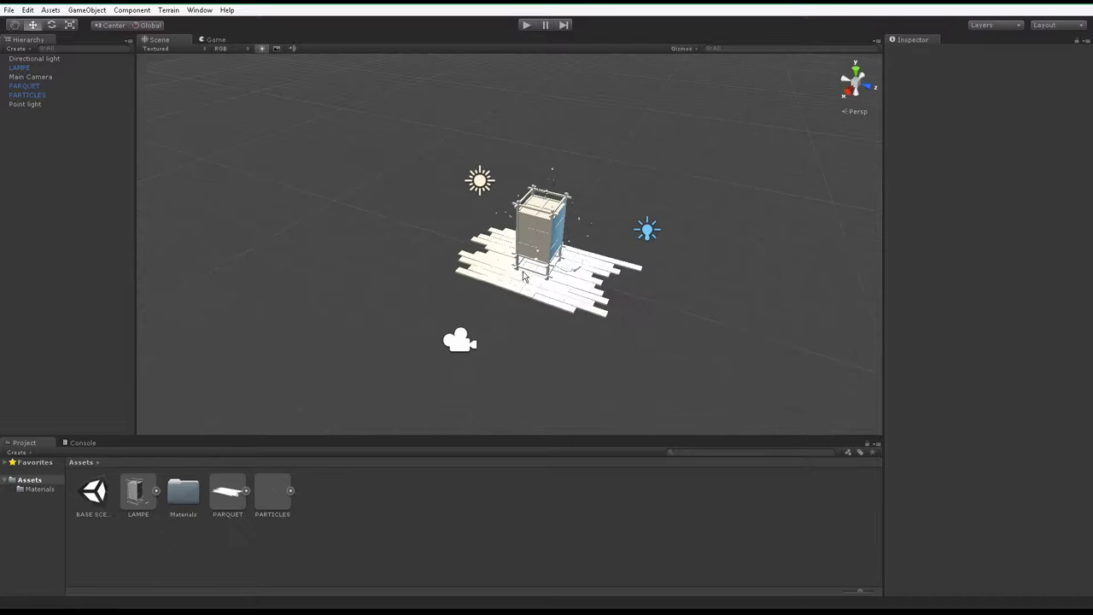
pyautogui.keyDown('alt'); pyautogui.moveTo(435, 300); pyautogui.dragTo(561, 271); pyautogui.keyUp('alt')
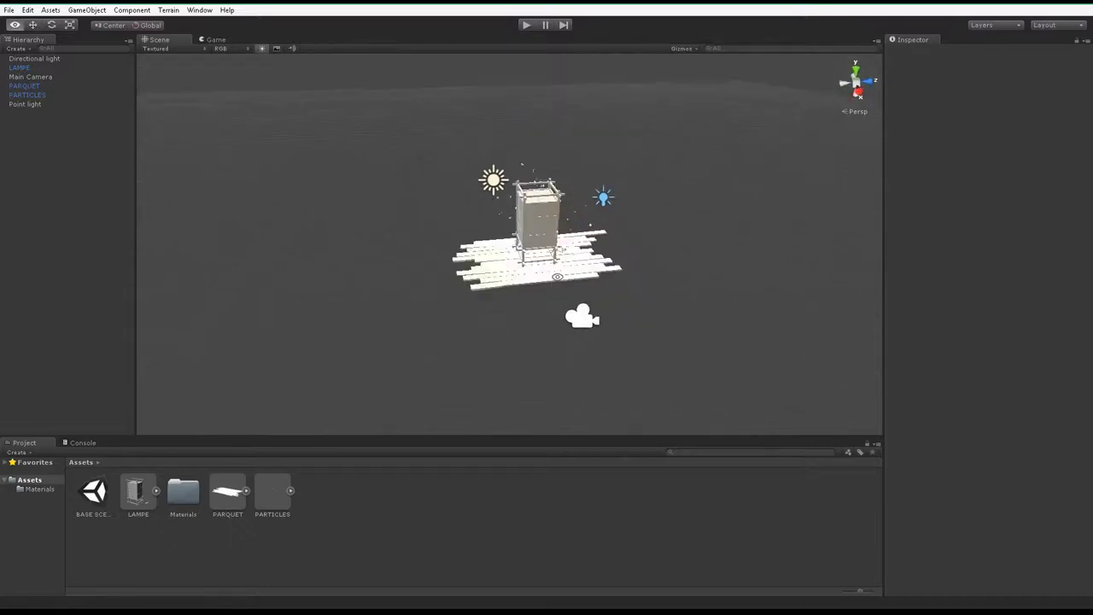
pyautogui.keyDown('alt'); pyautogui.moveTo(430, 364); pyautogui.dragTo(442, 356); pyautogui.keyUp('alt')
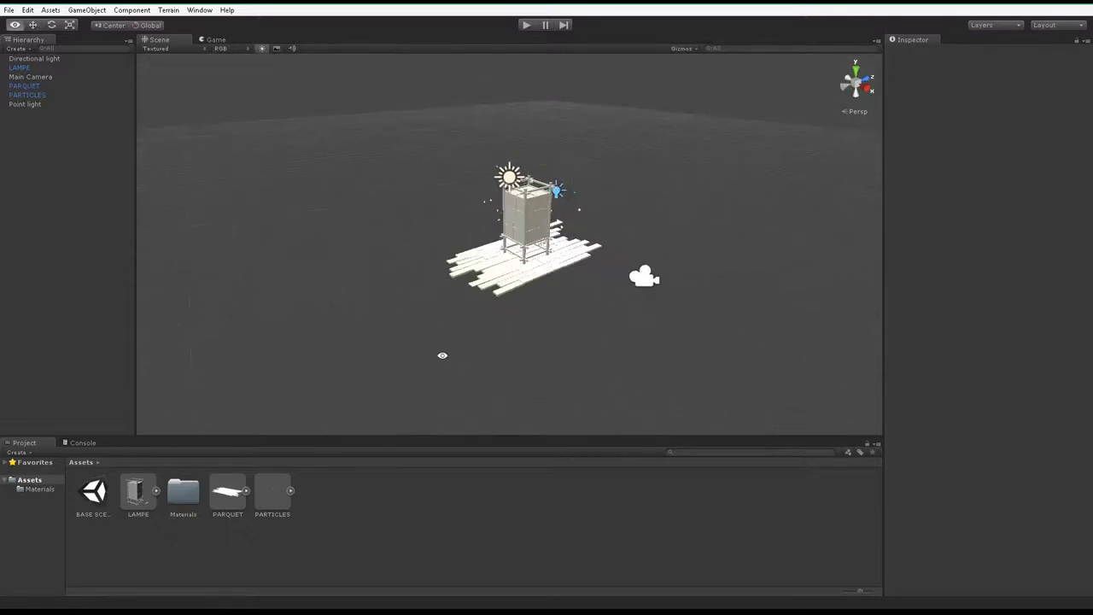
pyautogui.click(100, 494)
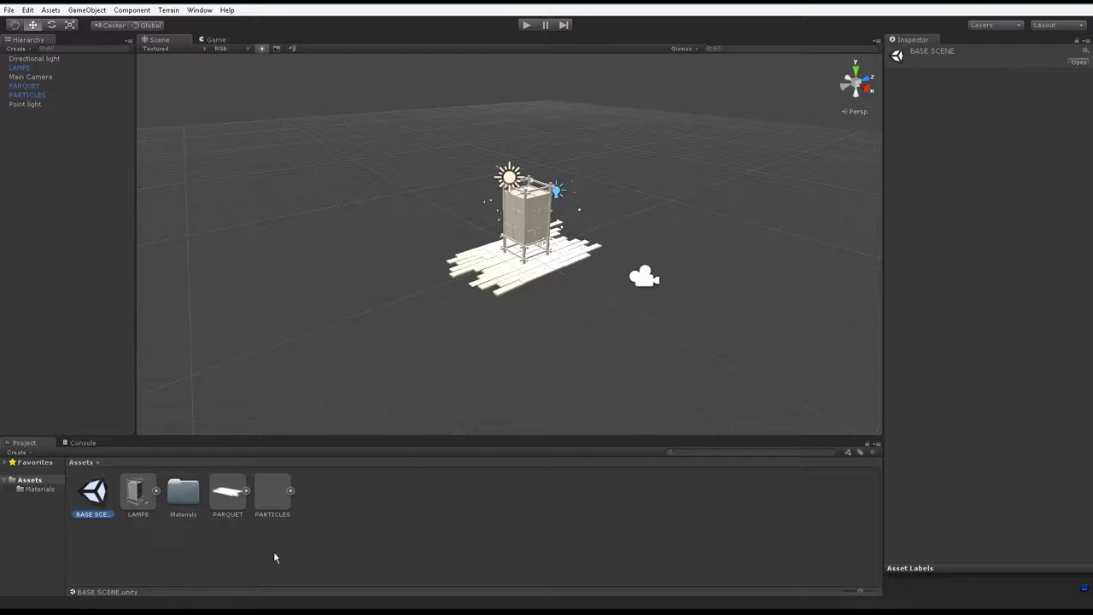
pyautogui.moveTo(568, 347)
pyautogui.keyDown('alt'); pyautogui.mouseDown()
pyautogui.moveTo(544, 224)
pyautogui.moveTo(585, 286)
pyautogui.moveTo(383, 311)
pyautogui.mouseUp(); pyautogui.keyUp('alt')
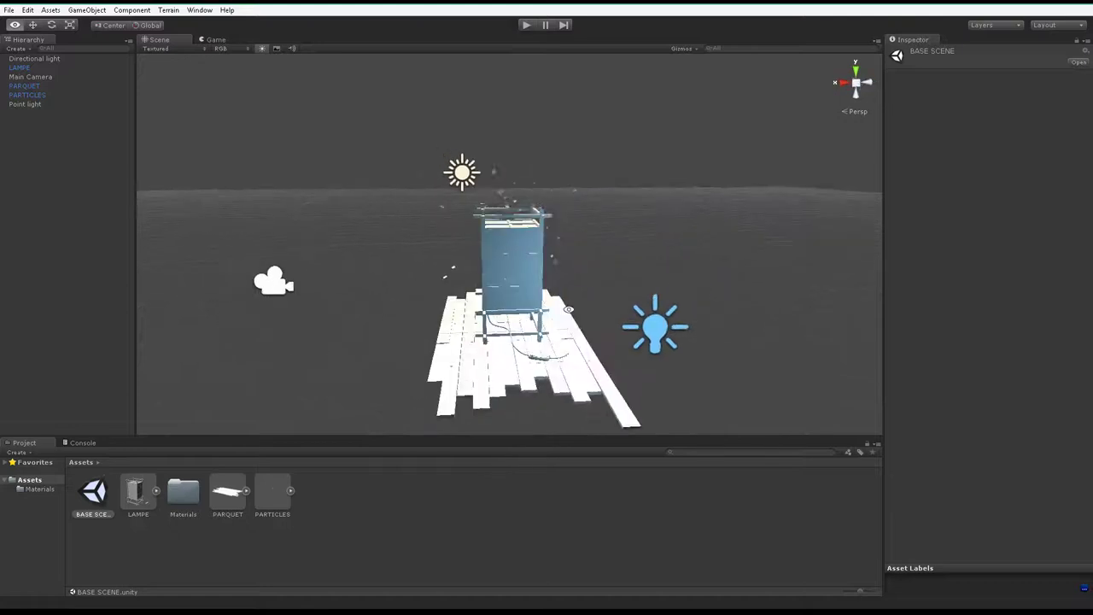
pyautogui.keyDown('alt'); pyautogui.moveTo(384, 311); pyautogui.dragTo(252, 392); pyautogui.keyUp('alt')
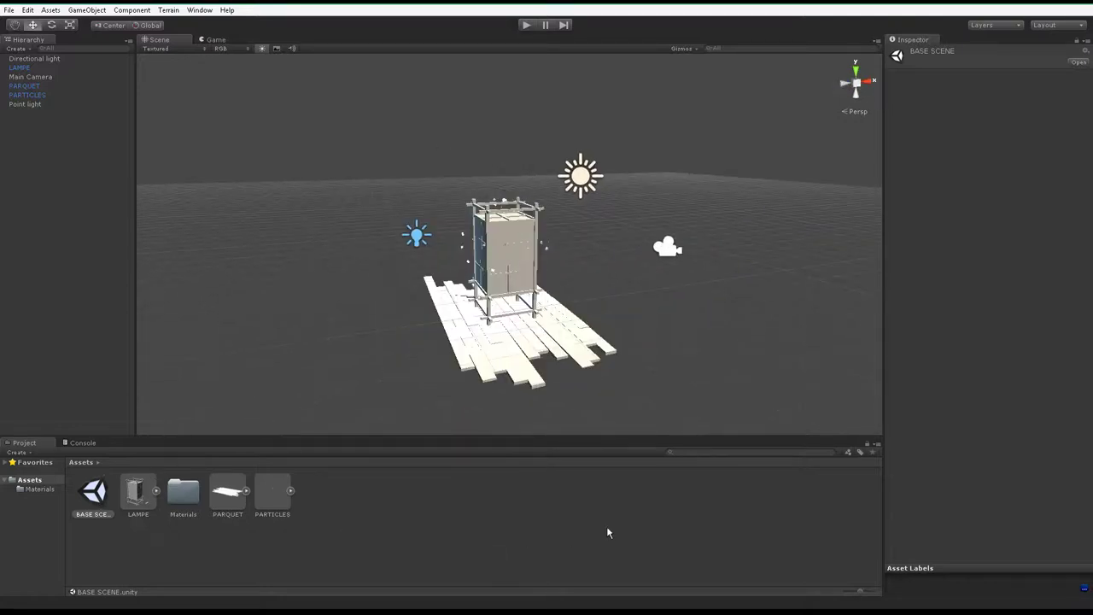
pyautogui.moveTo(455, 350)
pyautogui.keyDown('alt'); pyautogui.mouseDown()
pyautogui.moveTo(484, 335)
pyautogui.moveTo(248, 416)
pyautogui.mouseUp(); pyautogui.keyUp('alt')
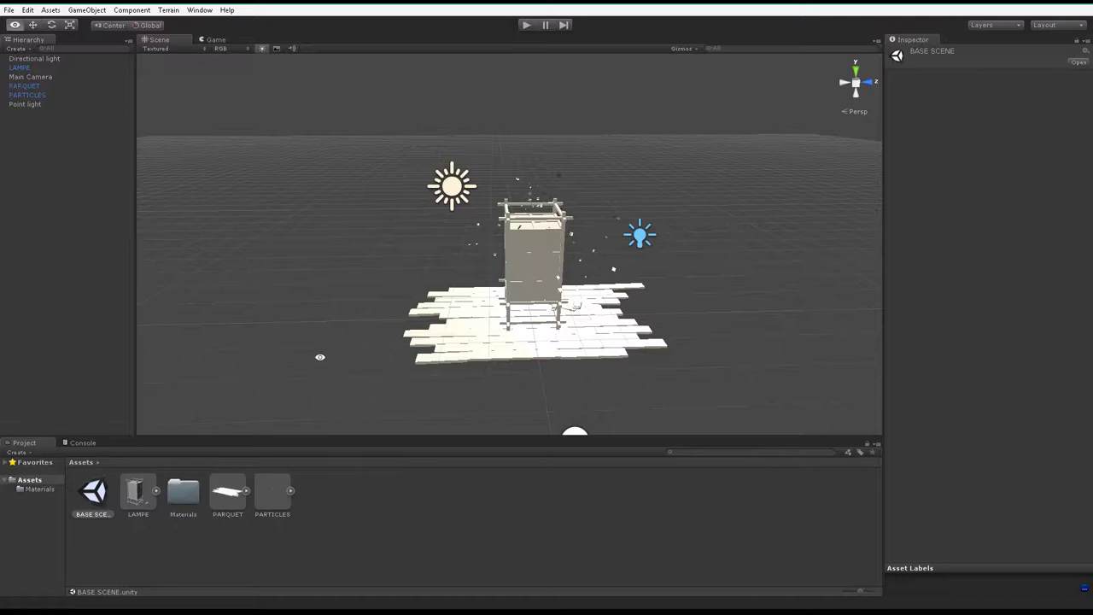
pyautogui.keyDown('alt'); pyautogui.moveTo(317, 353); pyautogui.dragTo(193, 408); pyautogui.keyUp('alt')
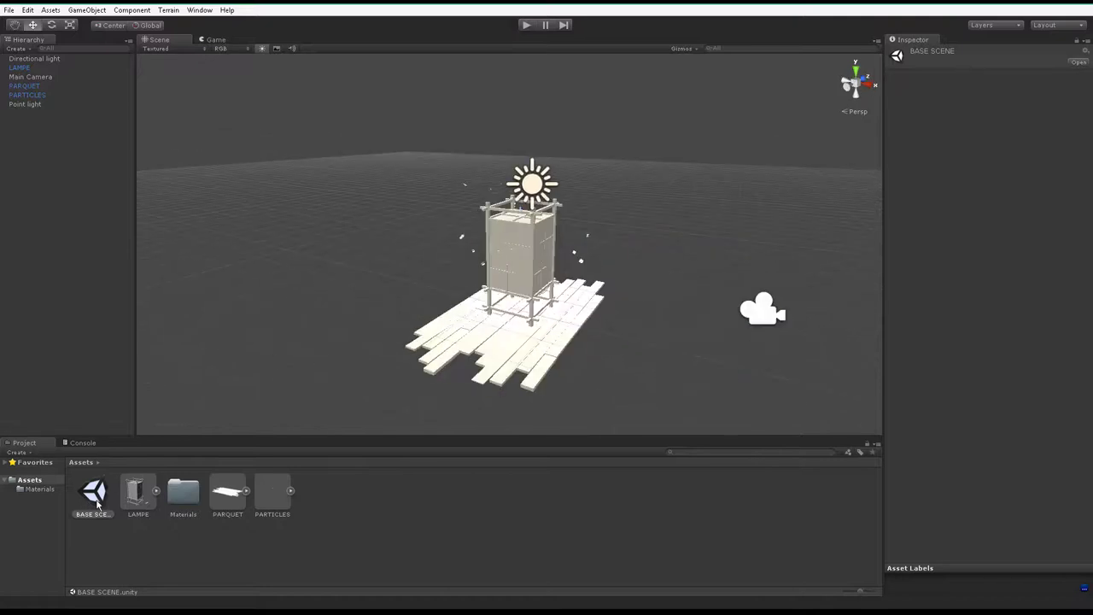
pyautogui.moveTo(171, 409)
pyautogui.keyDown('alt'); pyautogui.mouseDown()
pyautogui.moveTo(342, 388)
pyautogui.moveTo(392, 427)
pyautogui.mouseUp(); pyautogui.keyUp('alt')
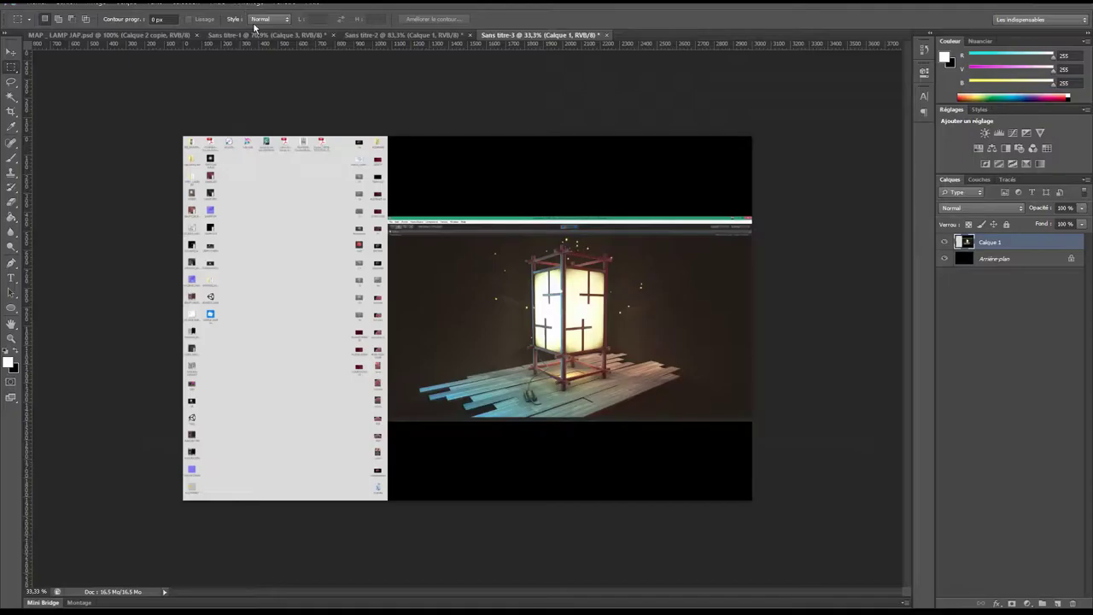
# Step: Close all open untitled documents without saving any of them
pyautogui.rightClick(254, 31)
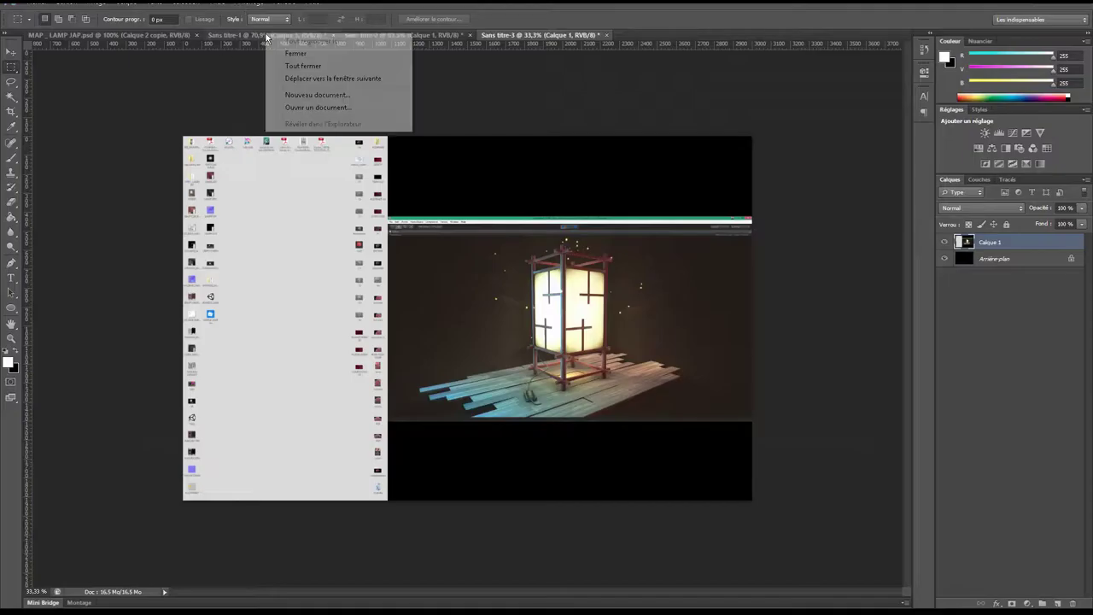
pyautogui.click(333, 67)
pyautogui.click(552, 229)
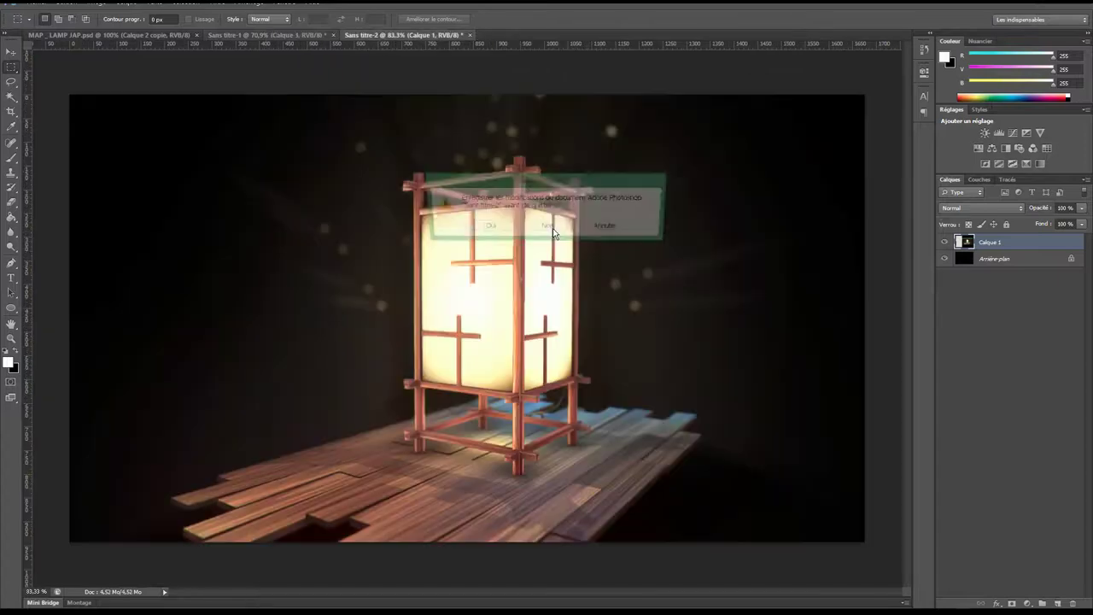
pyautogui.click(552, 228)
pyautogui.click(552, 228)
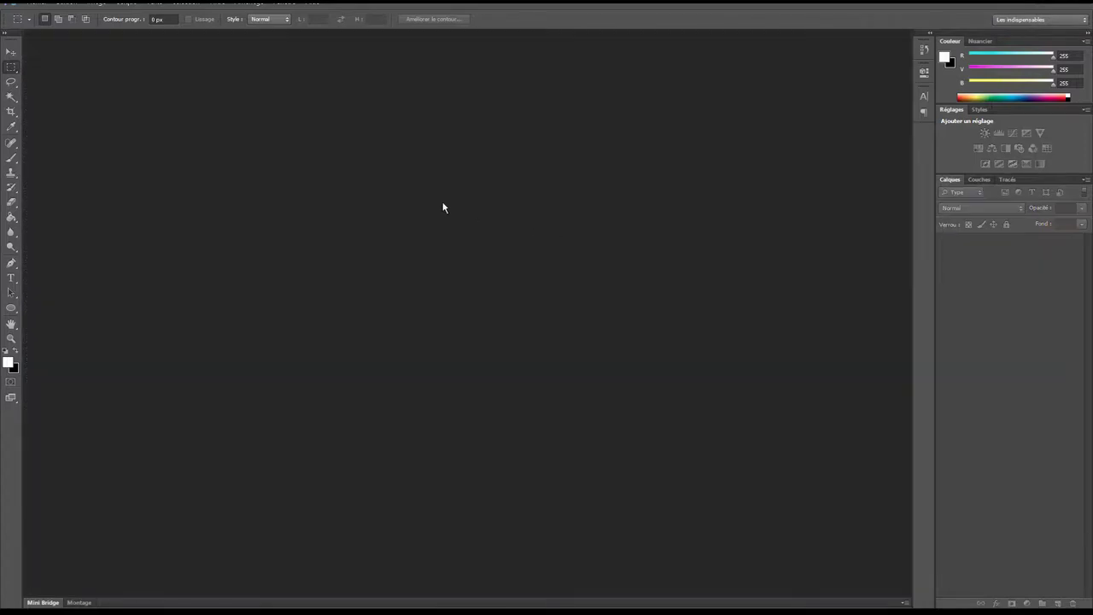
# Step: Open MAP _ PARQUET, MAP _ LAMP JAP and NM _ LAMP JAP from TUTO _ LAMPE JAP, then show the parquet map
pyautogui.hotkey('ctrl', 'o')
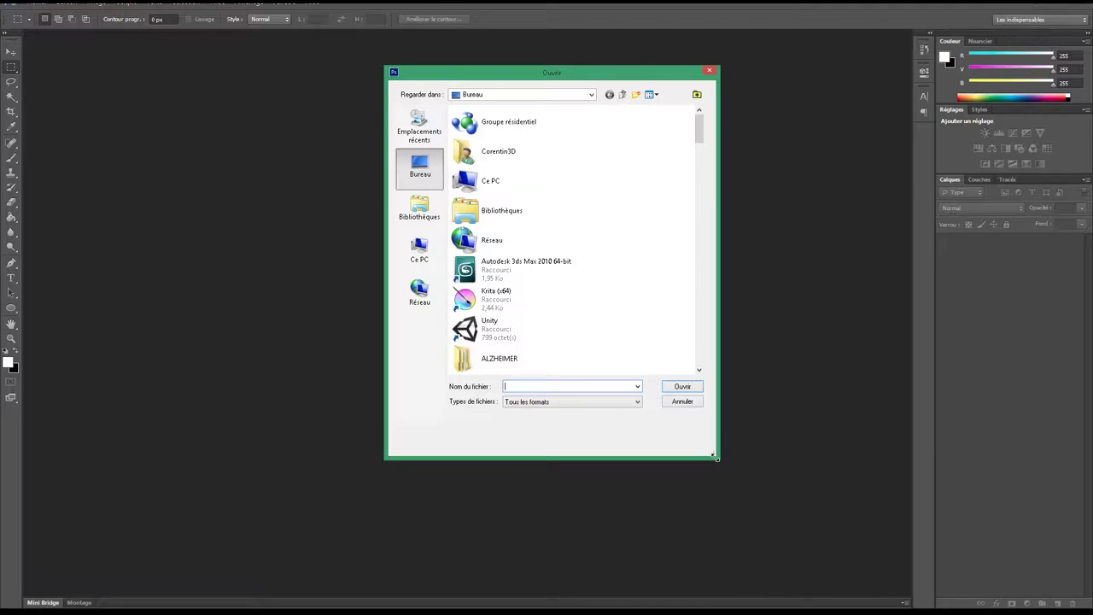
pyautogui.moveTo(715, 458); pyautogui.dragTo(864, 606)
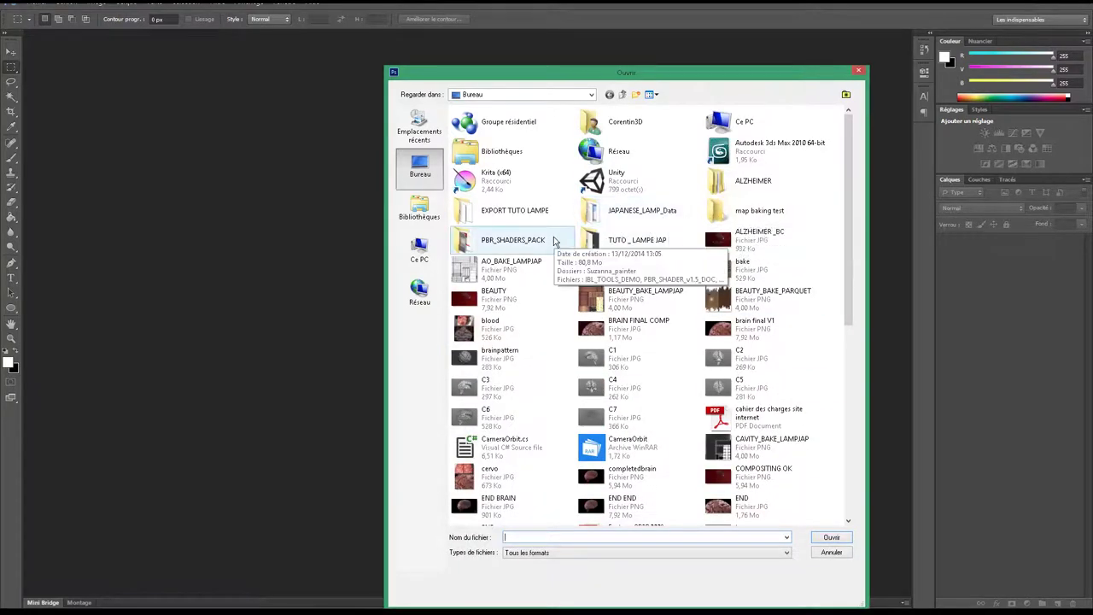
pyautogui.doubleClick(657, 248)
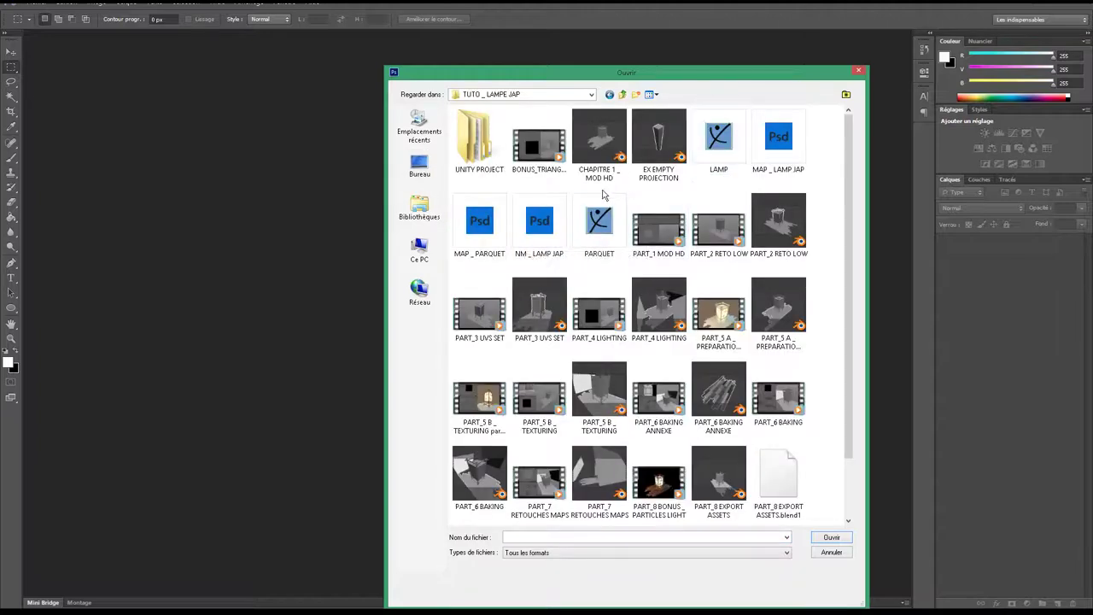
pyautogui.doubleClick(484, 233)
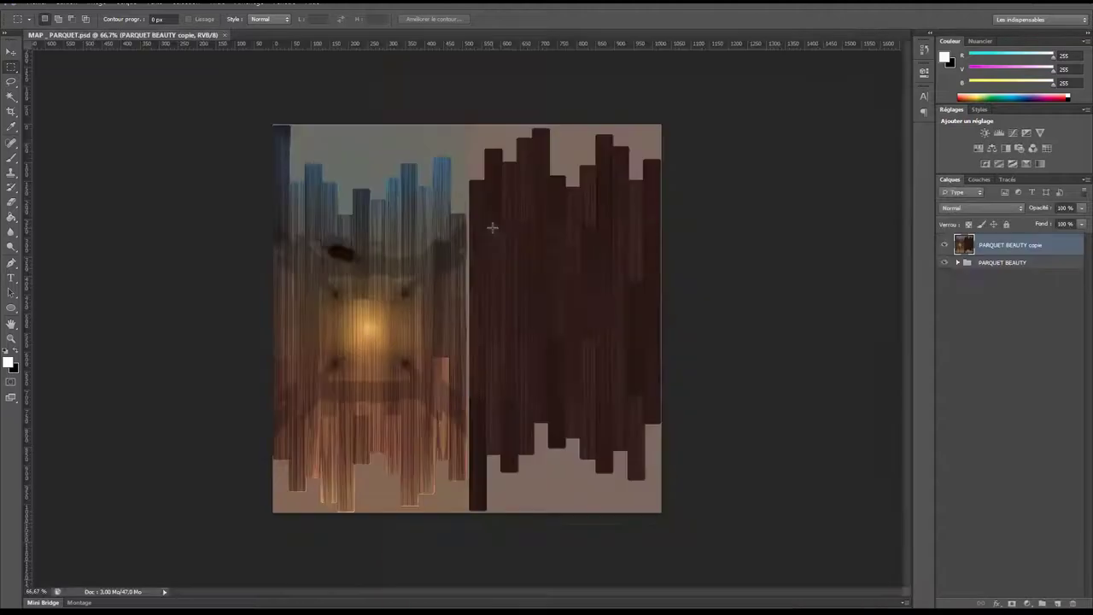
pyautogui.hotkey('ctrl', 'o')
pyautogui.doubleClick(778, 135)
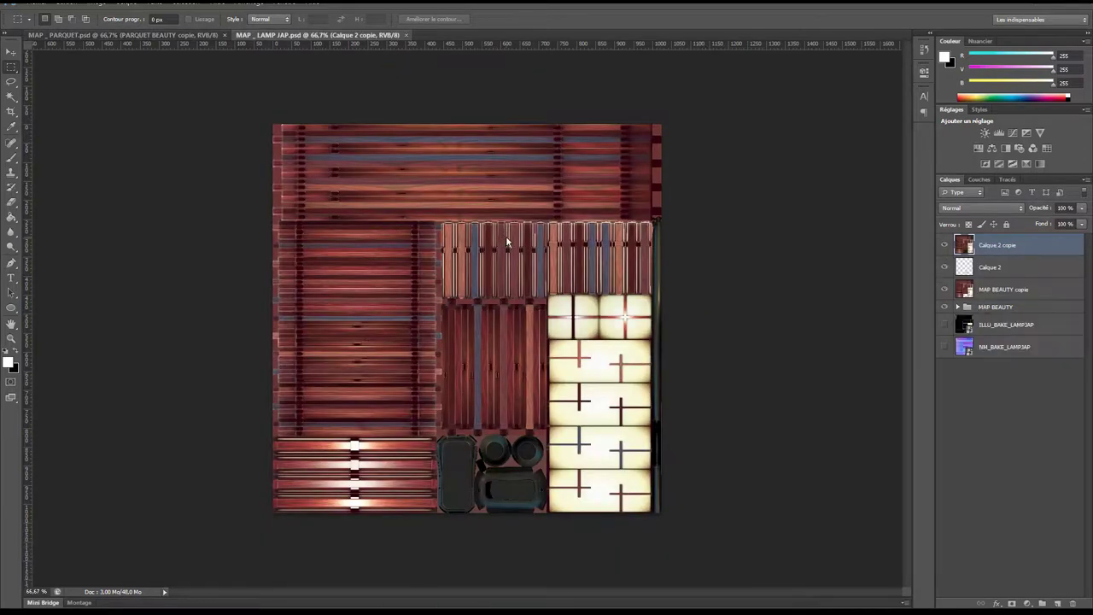
pyautogui.hotkey('ctrl', 'o')
pyautogui.doubleClick(480, 223)
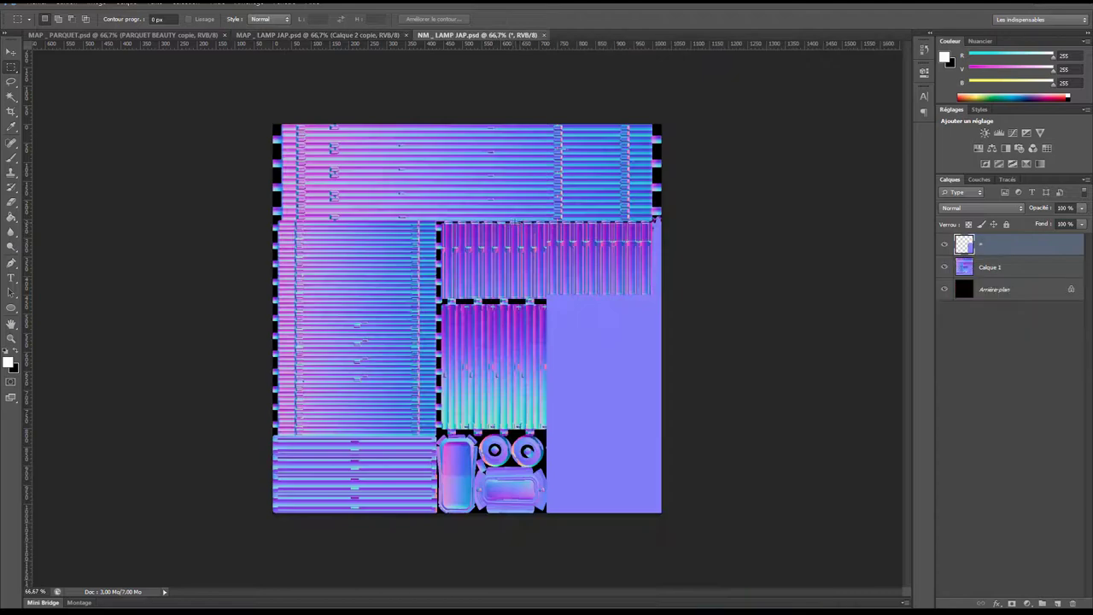
pyautogui.click(152, 36)
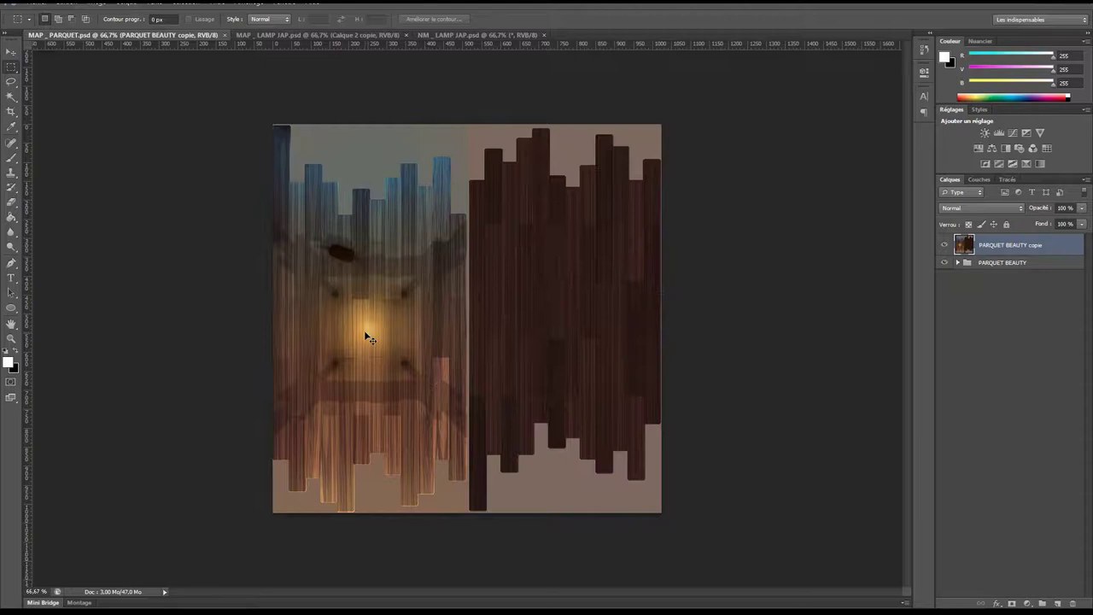
# Step: Save a copy of the parquet map as parquet_diff.jpg in EXPORT TUTO LAMPE at quality 12
pyautogui.hotkey('ctrl', 'shift', 's')
pyautogui.click(416, 158)
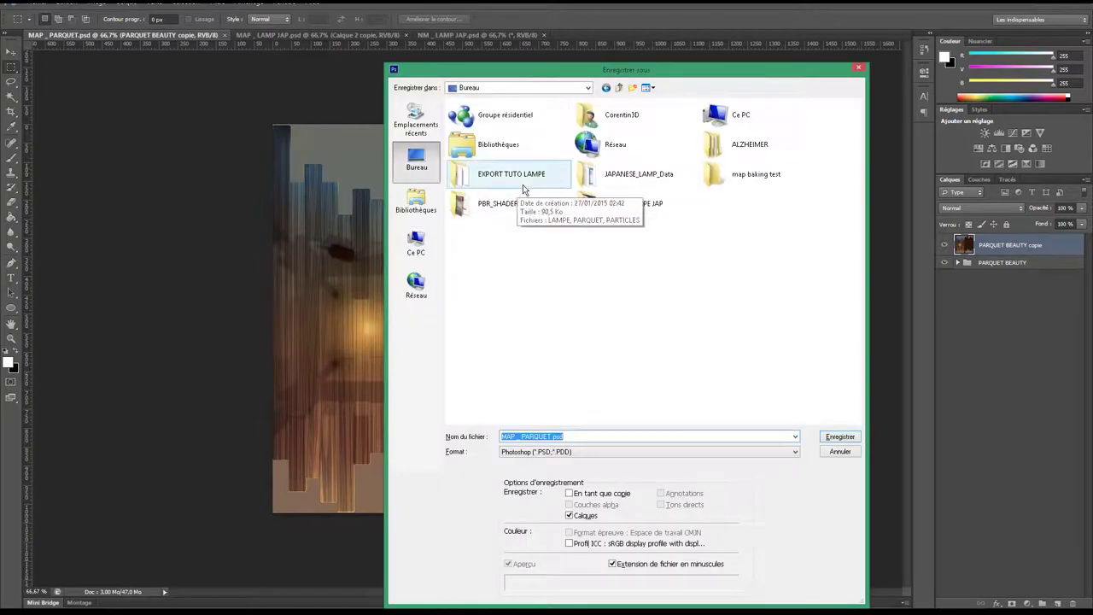
pyautogui.doubleClick(517, 185)
pyautogui.click(578, 436)
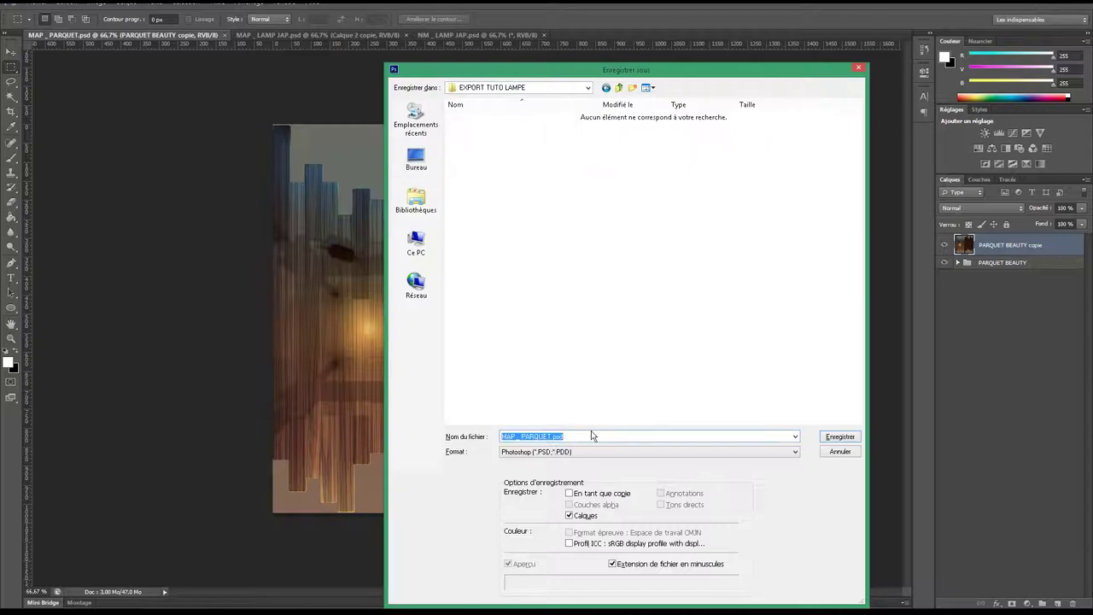
pyautogui.write('parquet')
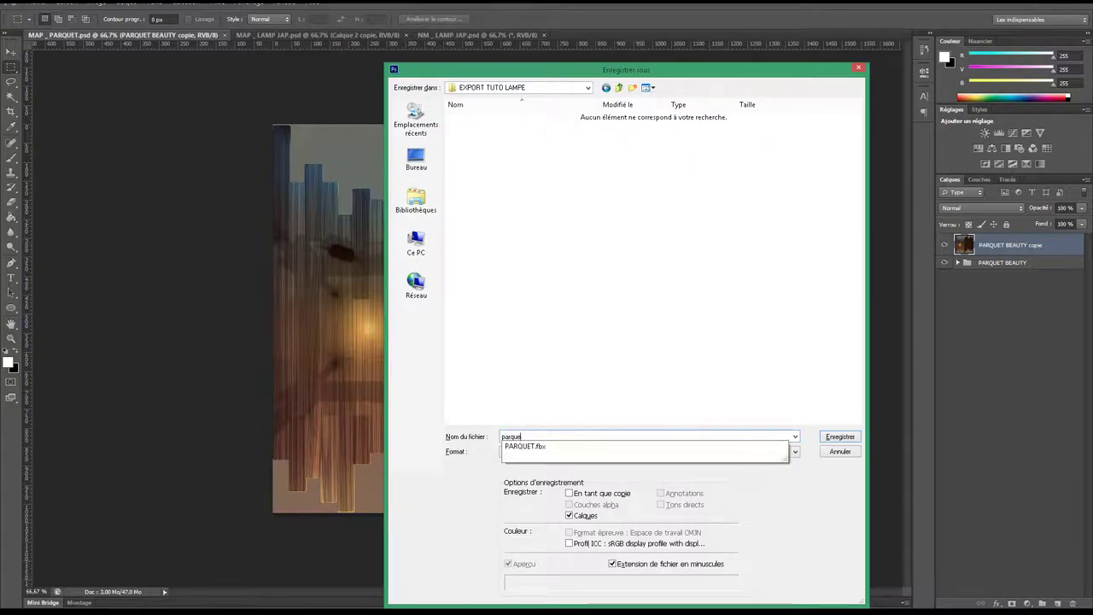
pyautogui.write('_diff')
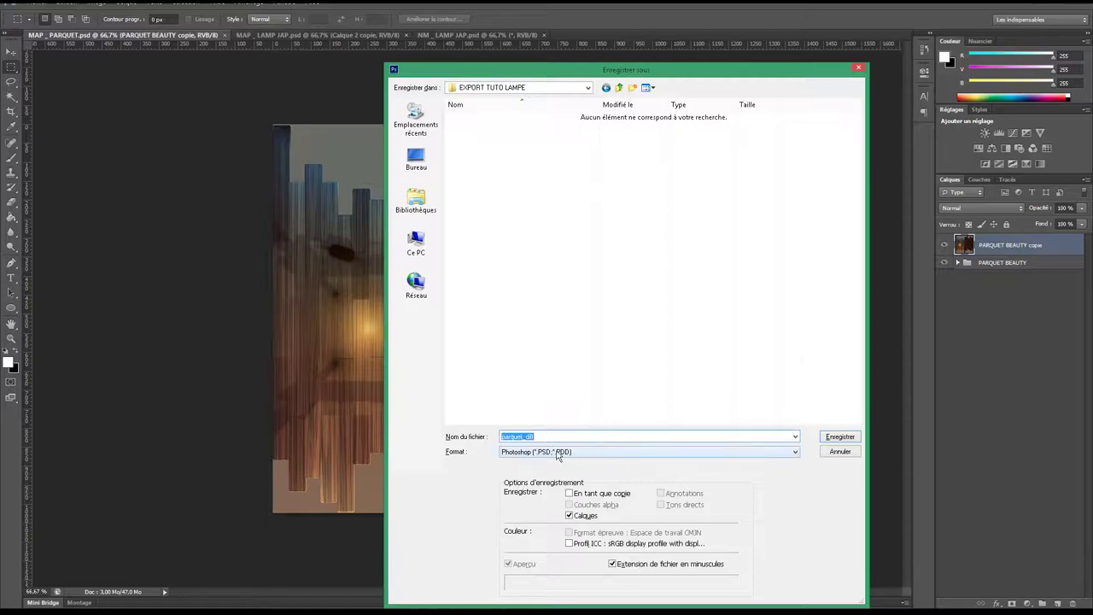
pyautogui.click(559, 455)
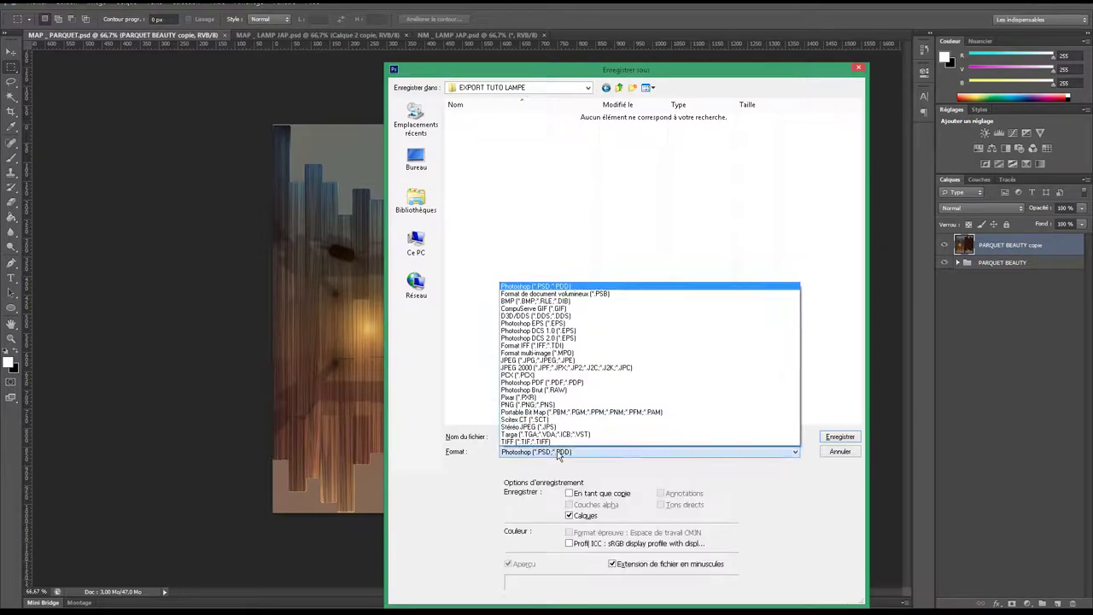
pyautogui.click(565, 362)
pyautogui.press('Return')
pyautogui.click(627, 125)
pyautogui.click(624, 124)
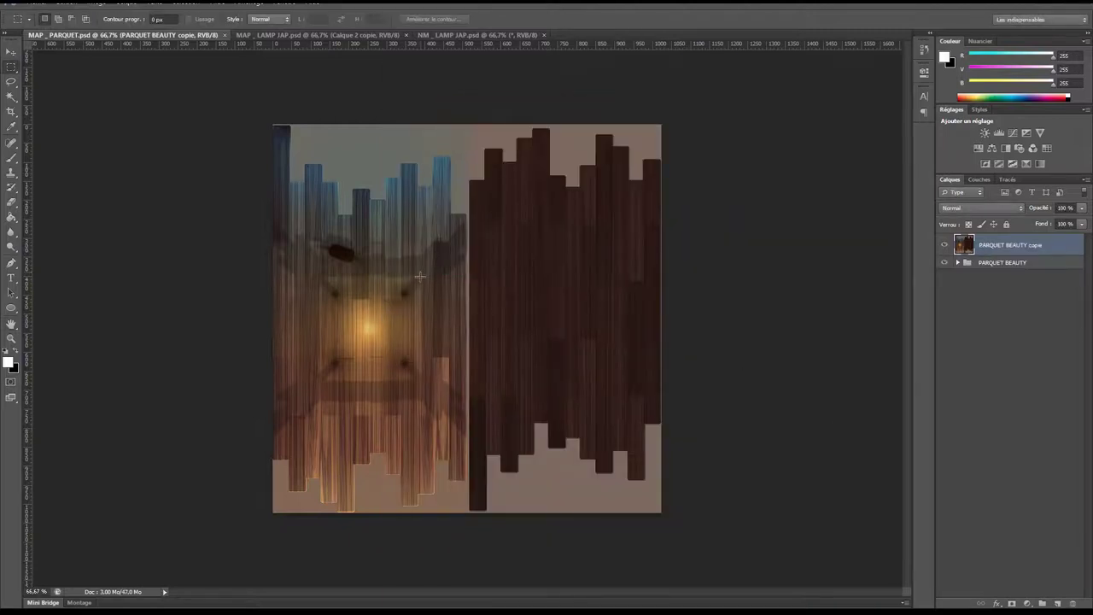
# Step: In MAP _ LAMP JAP, select and delete the three layers above the MAP BEAUTY group
pyautogui.click(314, 35)
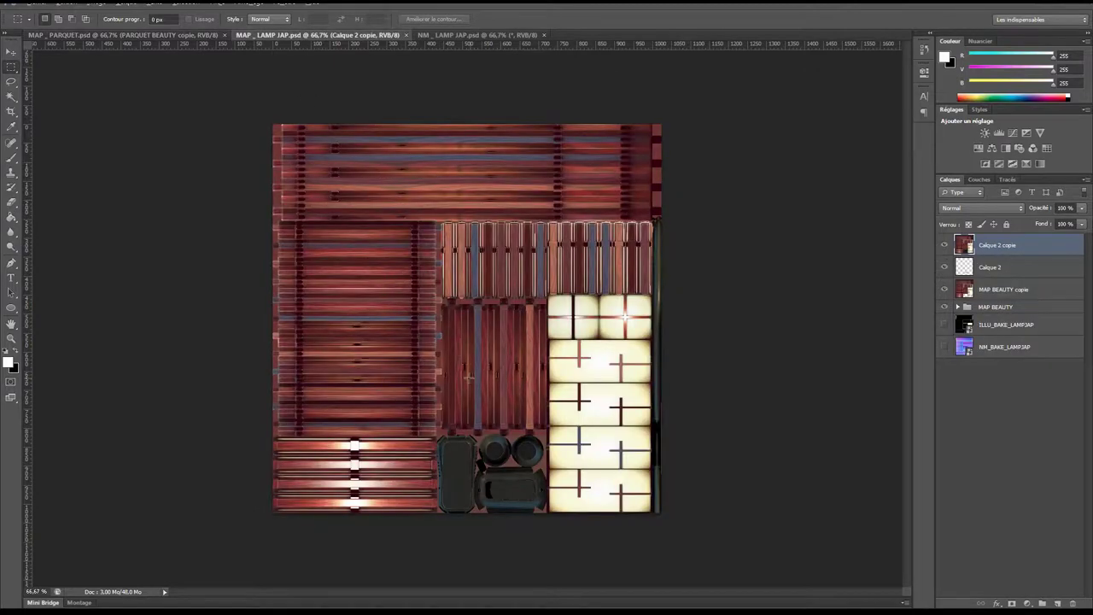
pyautogui.keyDown('alt'); pyautogui.scroll(3, 460, 378); pyautogui.keyUp('alt')
pyautogui.keyDown('alt'); pyautogui.scroll(-1, 460, 378); pyautogui.keyUp('alt')
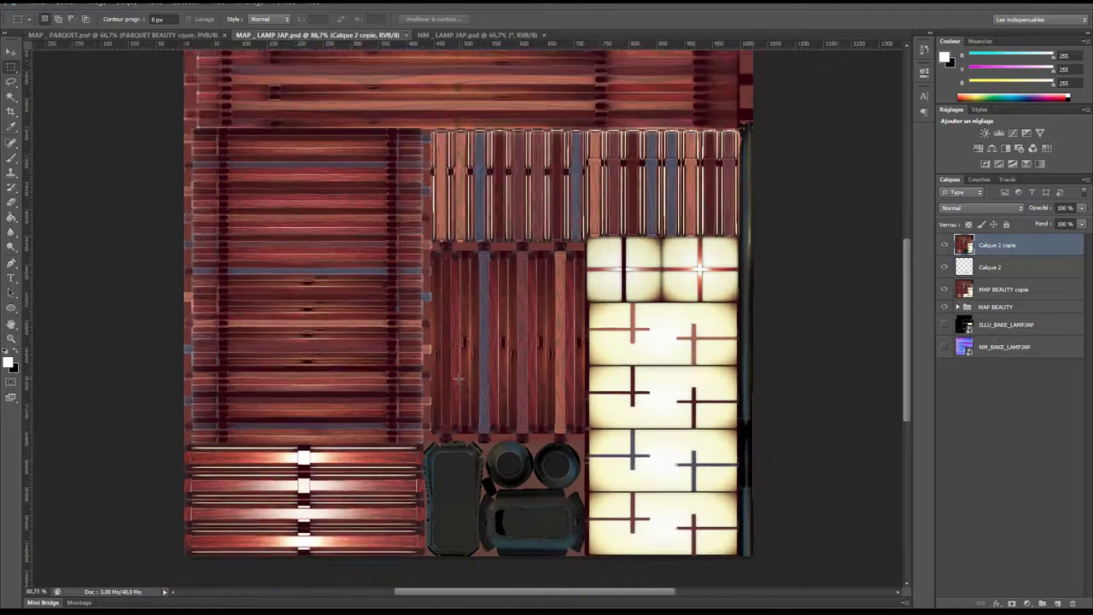
pyautogui.keyDown('alt'); pyautogui.scroll(-1, 458, 379); pyautogui.keyUp('alt')
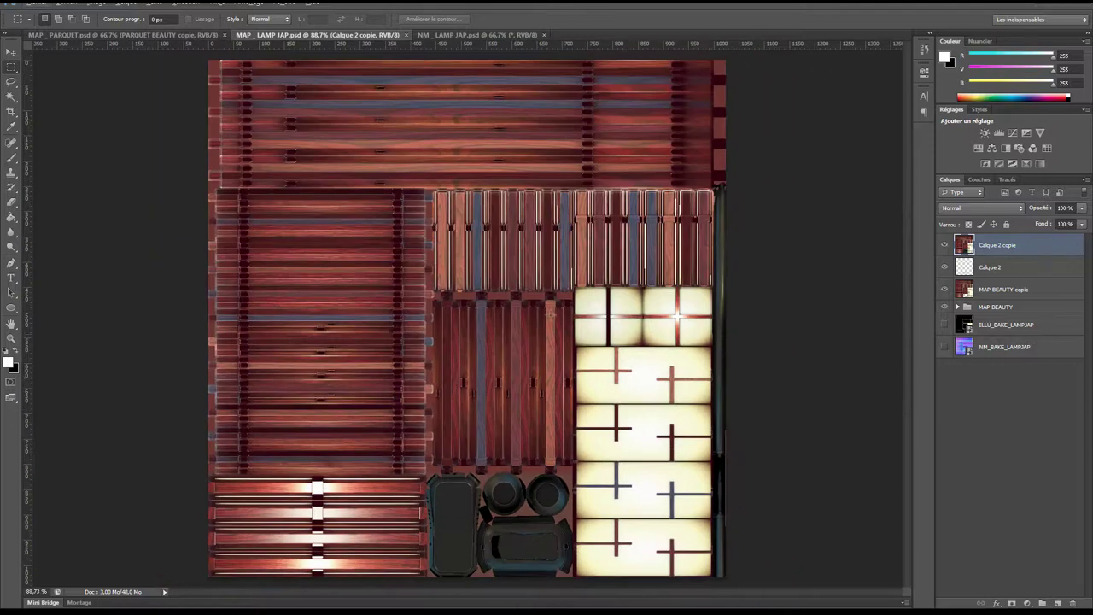
pyautogui.keyDown('alt'); pyautogui.scroll(4, 541, 318); pyautogui.keyUp('alt')
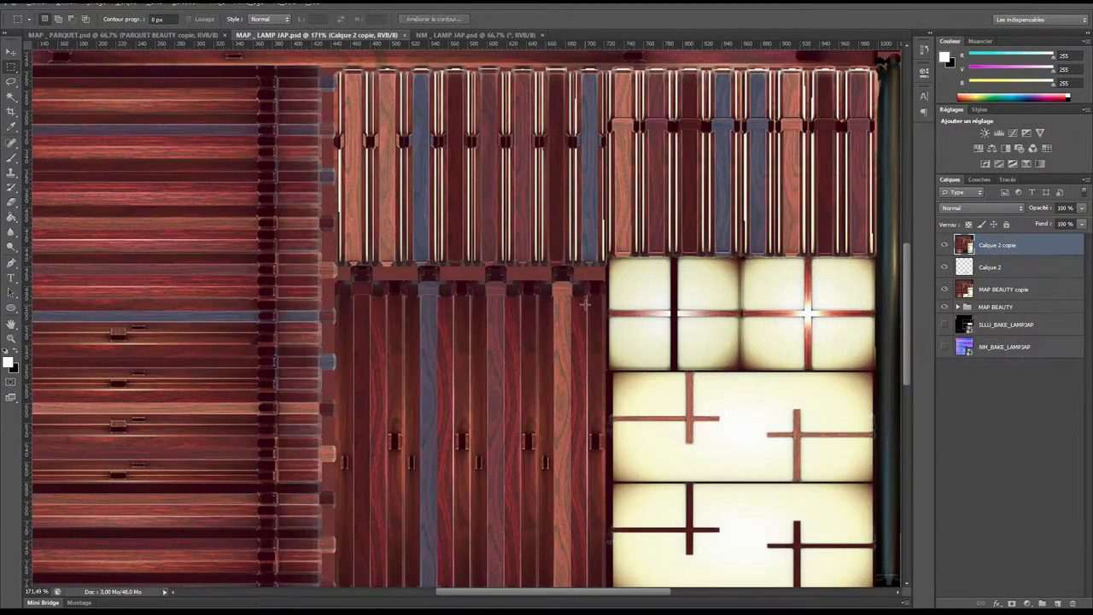
pyautogui.keyDown('alt'); pyautogui.scroll(-3, 583, 304); pyautogui.keyUp('alt')
pyautogui.scroll(1, 837, 296)
pyautogui.scroll(2, 837, 296)
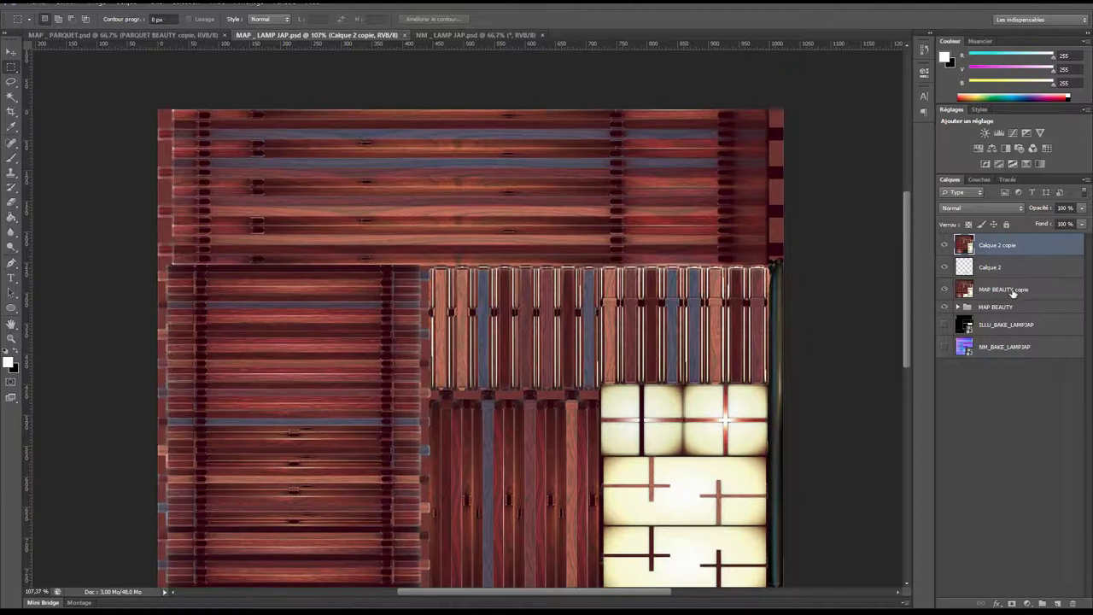
pyautogui.keyDown('shift'); pyautogui.click(1004, 292); pyautogui.keyUp('shift')
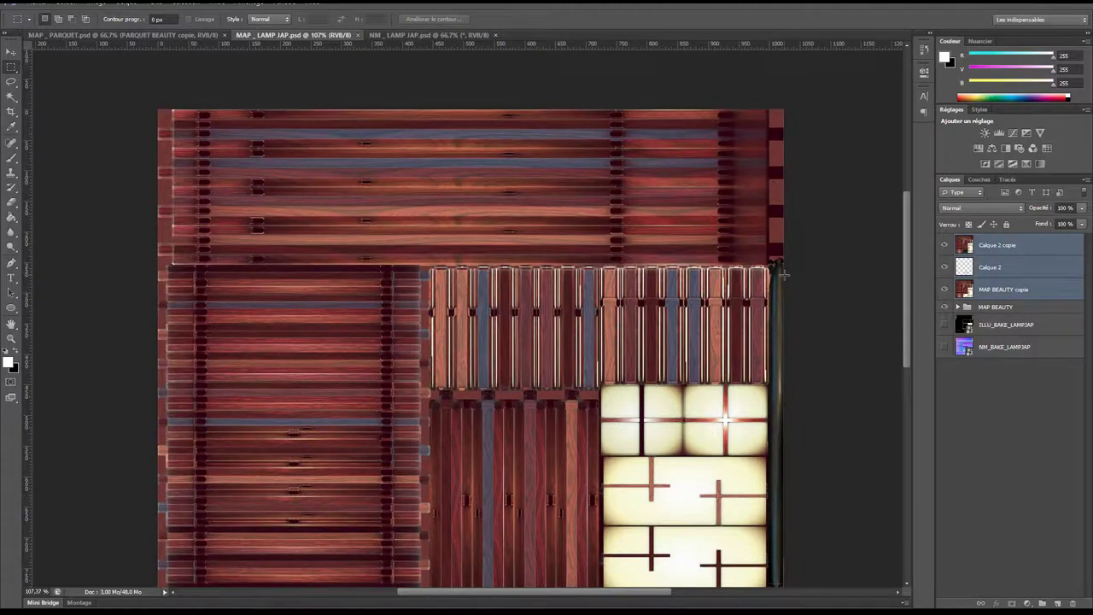
pyautogui.scroll(-1, 777, 272)
pyautogui.press('Delete')
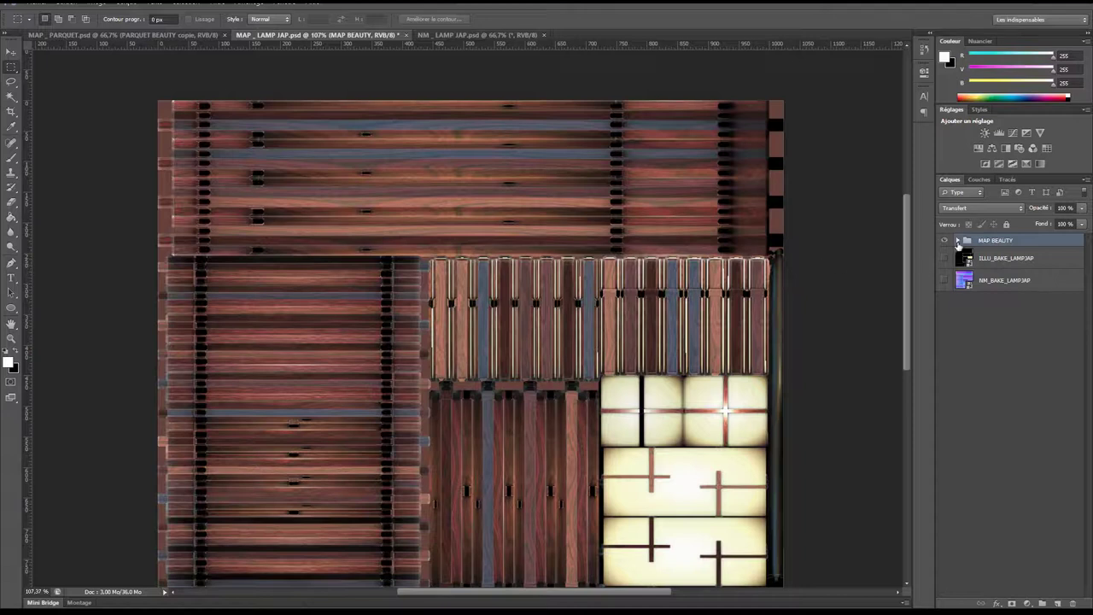
# Step: Expand MAP BEAUTY, test a selection and soft eraser on CAVITY_BAKE_LAMPJAP, then restore the top layers
pyautogui.click(957, 241)
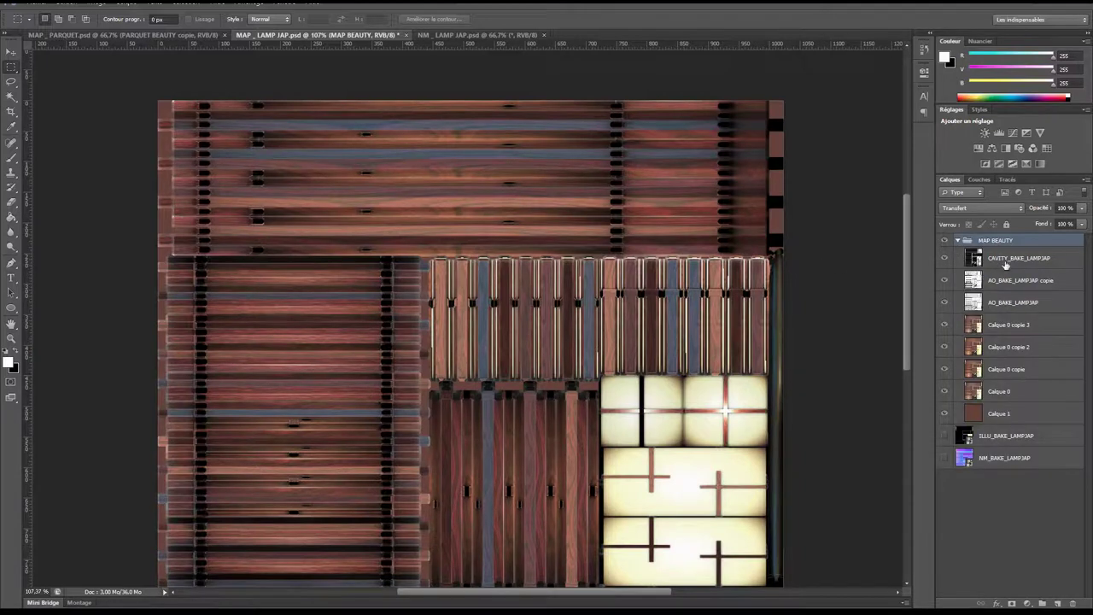
pyautogui.click(1006, 259)
pyautogui.moveTo(747, 96); pyautogui.dragTo(764, 253)
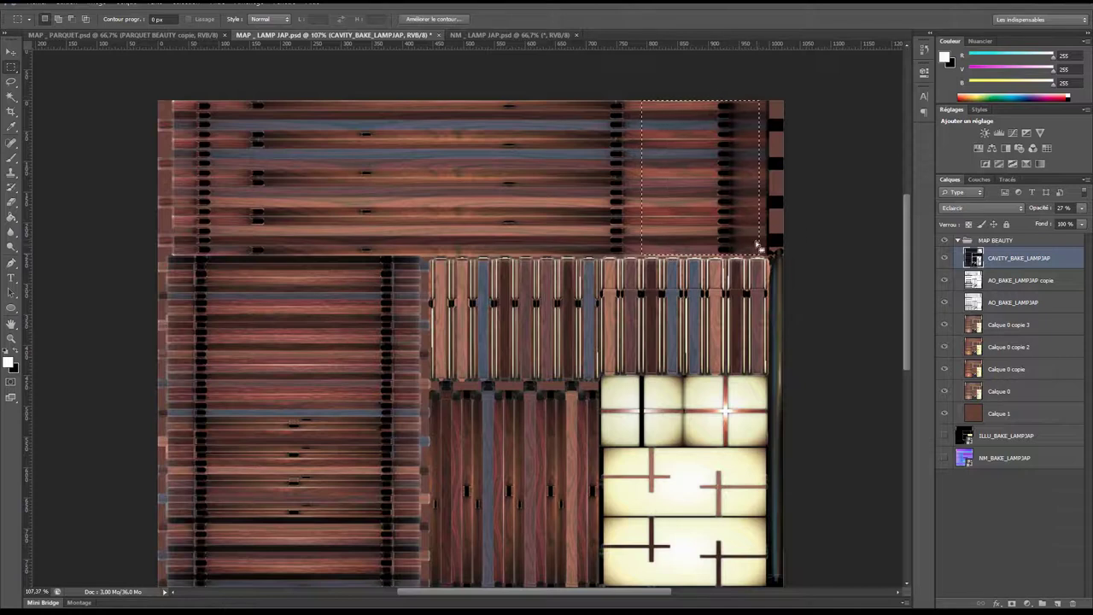
pyautogui.press('e')
pyautogui.rightClick(728, 239)
pyautogui.click(760, 328)
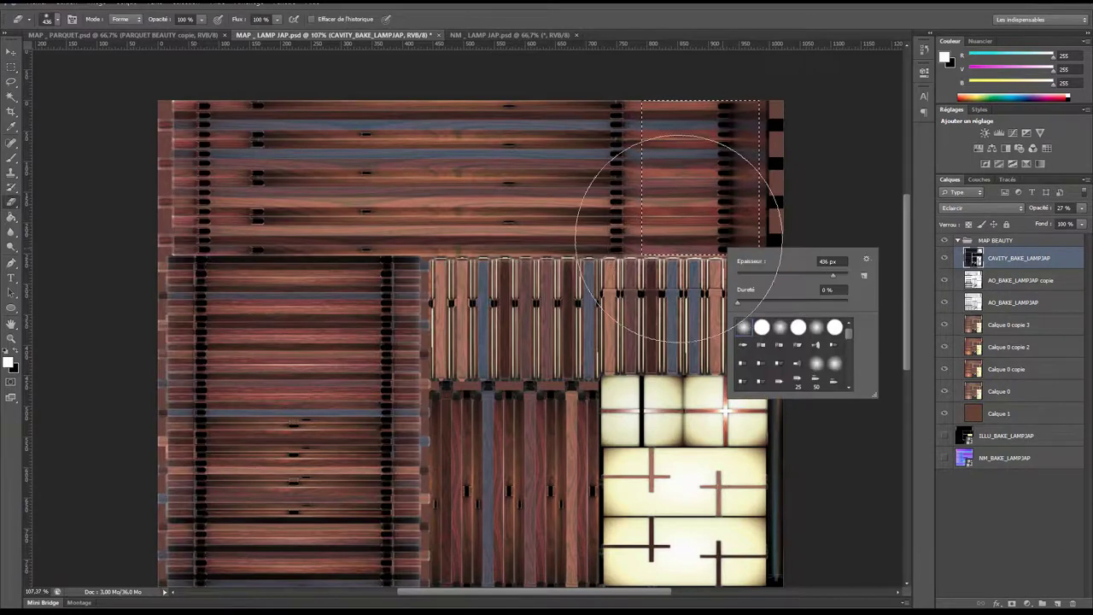
pyautogui.click(708, 415)
pyautogui.hotkey('ctrl', 'd')
pyautogui.click(11, 66)
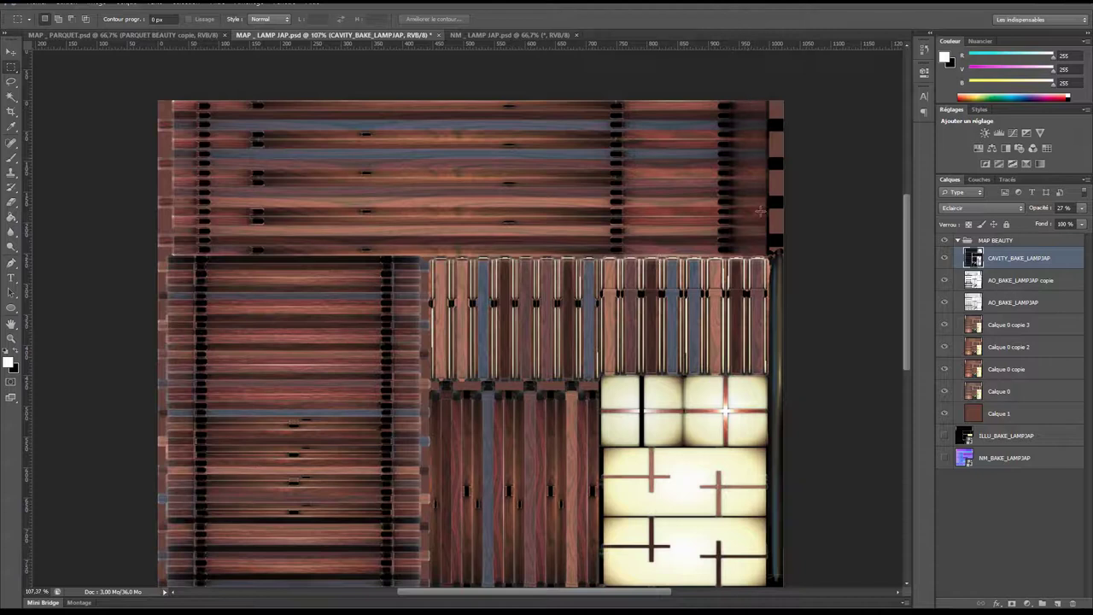
pyautogui.hotkey('ctrl', 'shift', 'd')
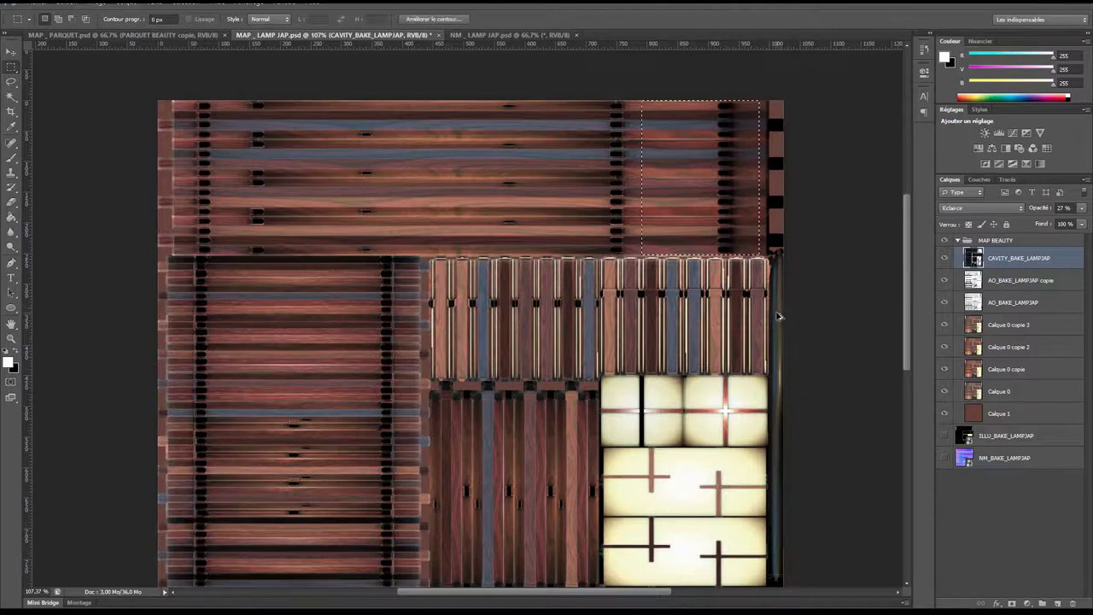
pyautogui.hotkey('ctrl', 'alt', 'shift', 'e')
pyautogui.hotkey('ctrl', 'j')
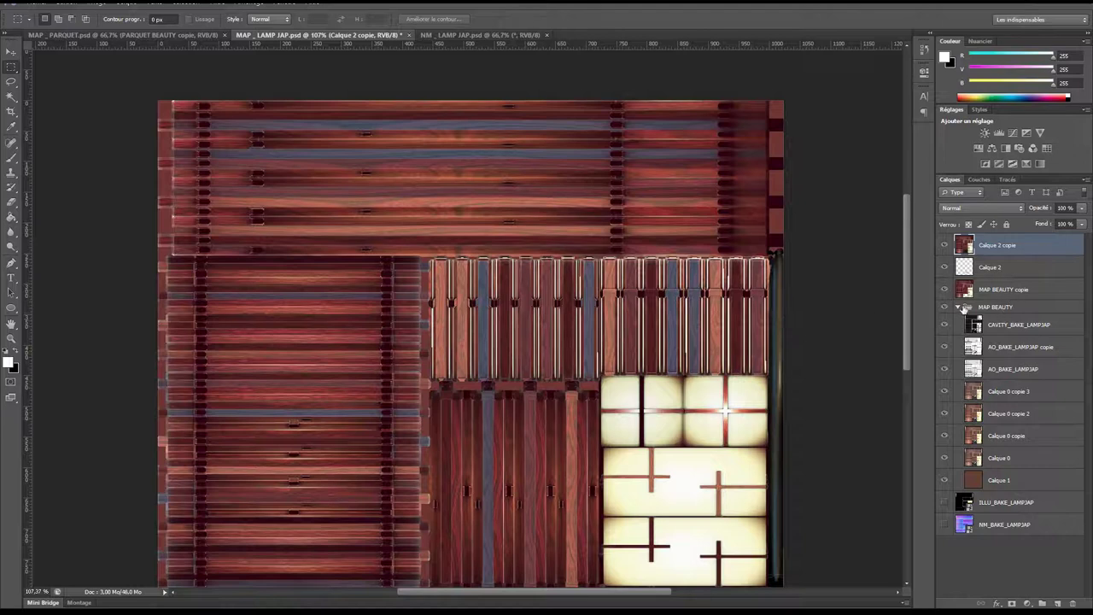
# Step: Collapse the MAP BEAUTY group and make it the active layer
pyautogui.click(961, 307)
pyautogui.click(1007, 309)
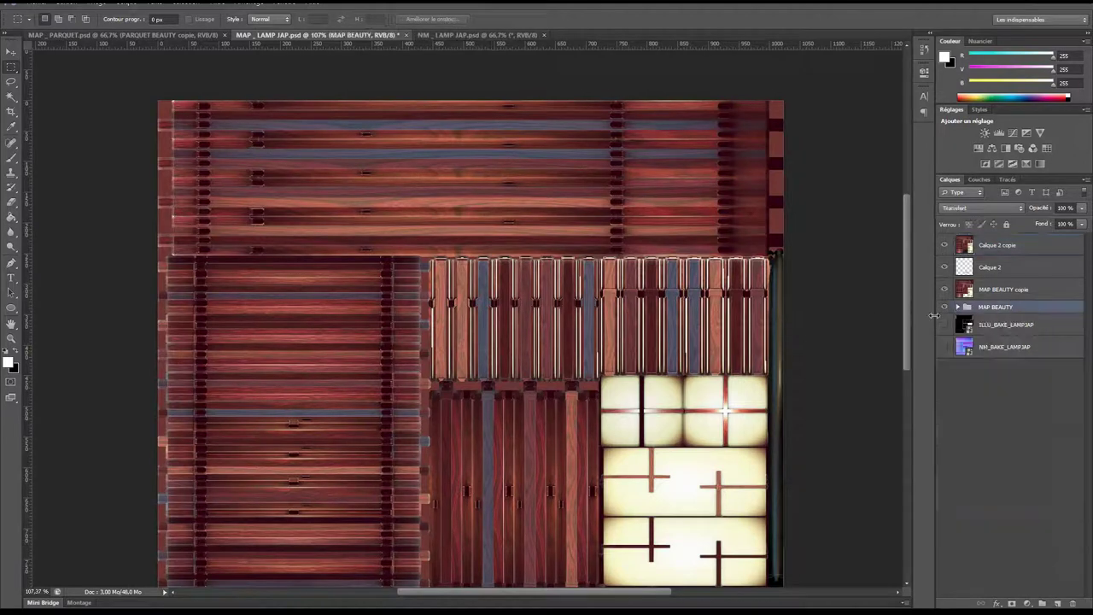
pyautogui.scroll(-1, 734, 357)
pyautogui.scroll(-2, 615, 355)
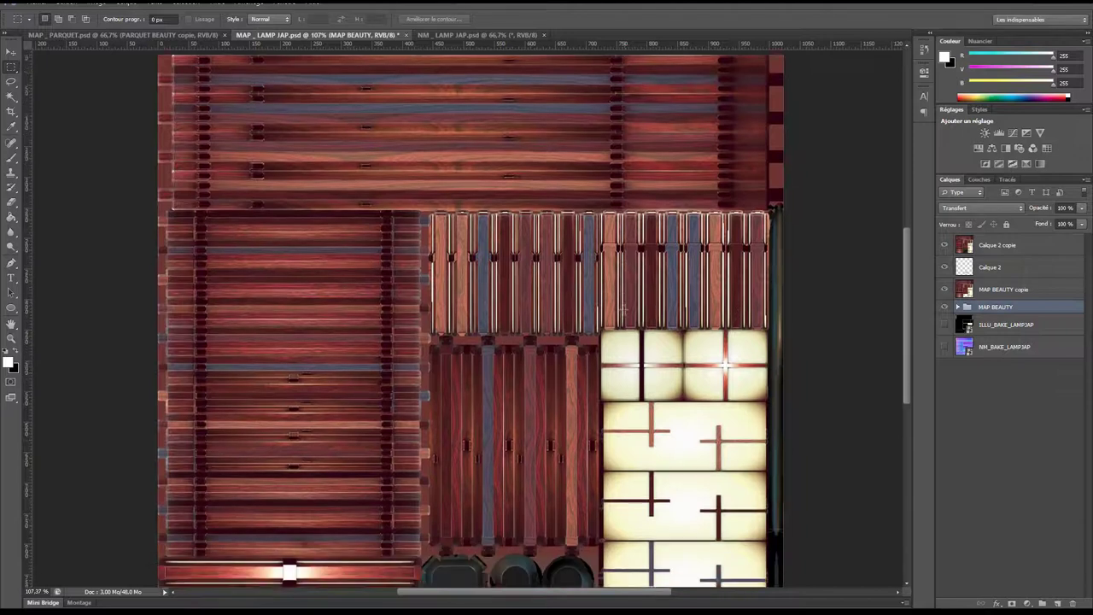
pyautogui.scroll(-2, 512, 354)
pyautogui.scroll(-1, 461, 384)
pyautogui.scroll(-2, 498, 391)
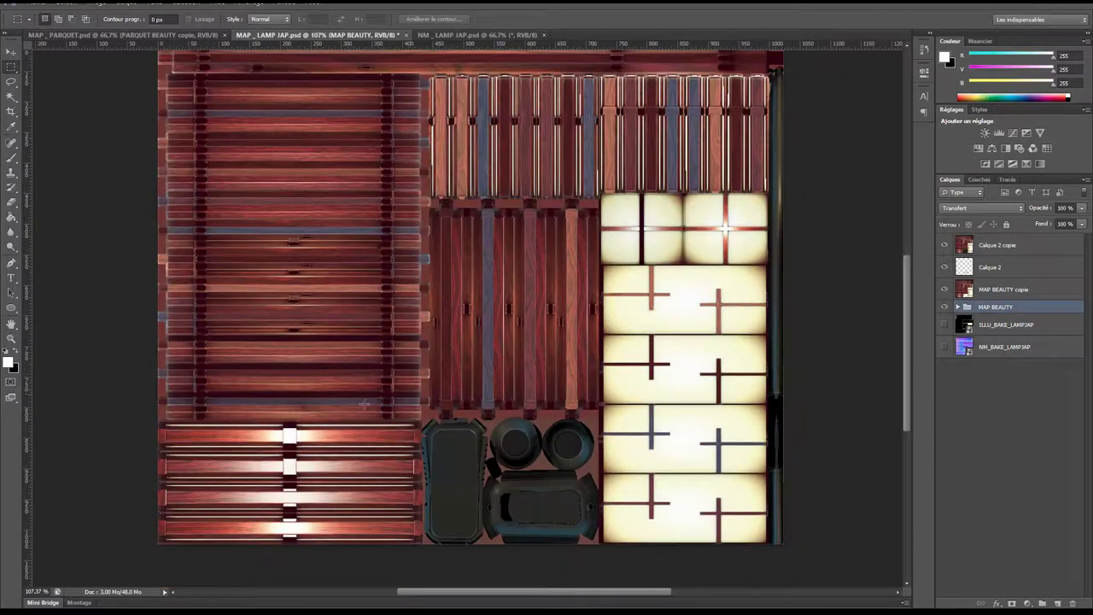
pyautogui.scroll(-1, 363, 403)
pyautogui.scroll(1, 399, 313)
pyautogui.scroll(2, 424, 367)
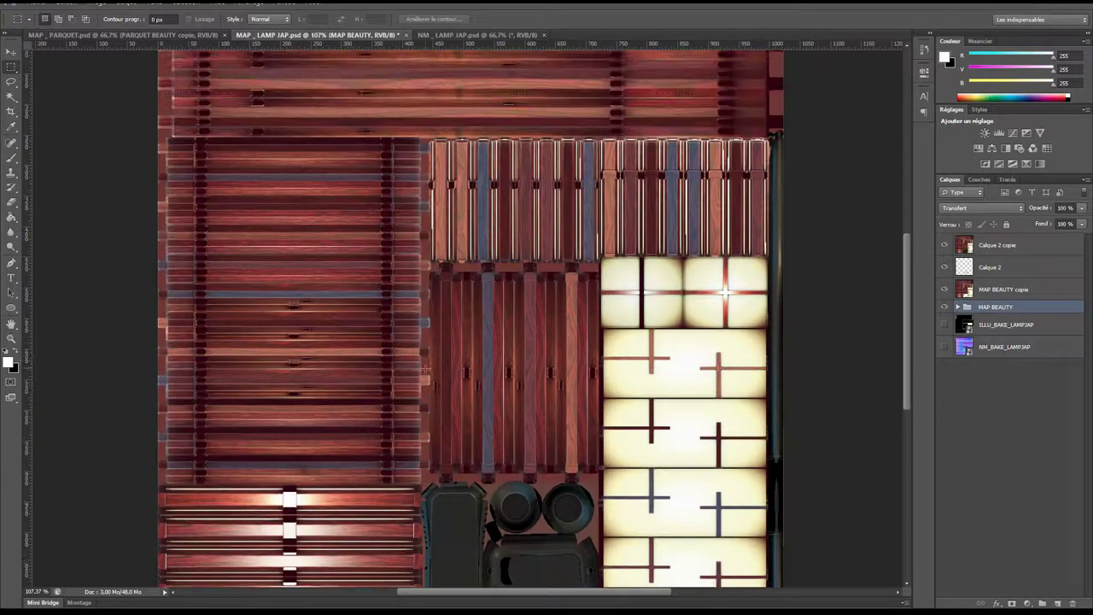
pyautogui.scroll(2, 424, 368)
pyautogui.scroll(1, 544, 398)
pyautogui.scroll(-2, 544, 399)
pyautogui.scroll(-2, 543, 399)
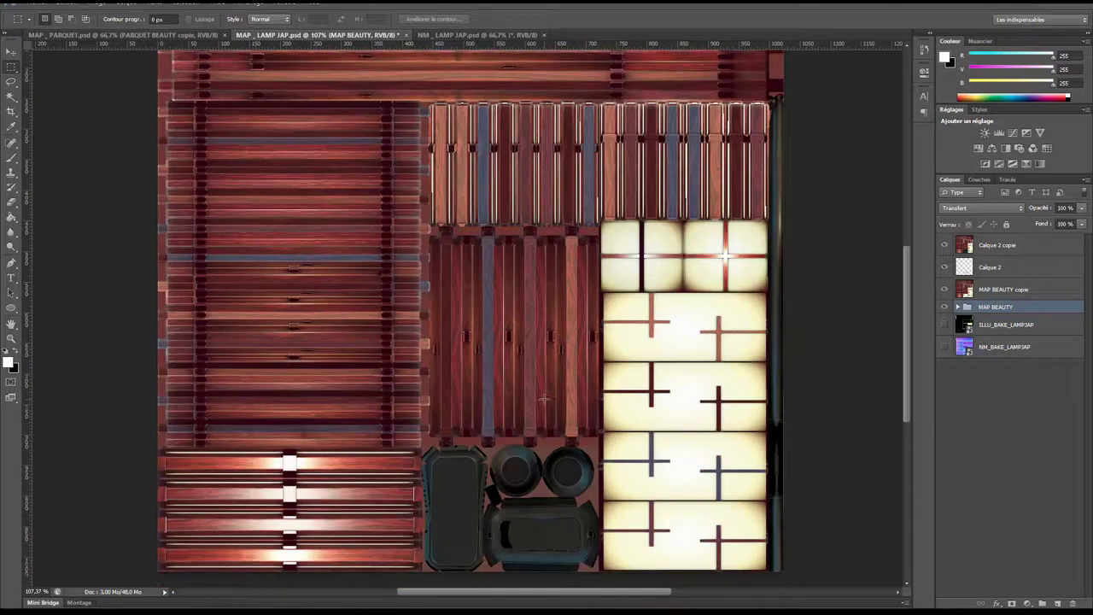
pyautogui.scroll(-3, 543, 398)
pyautogui.scroll(-1, 543, 399)
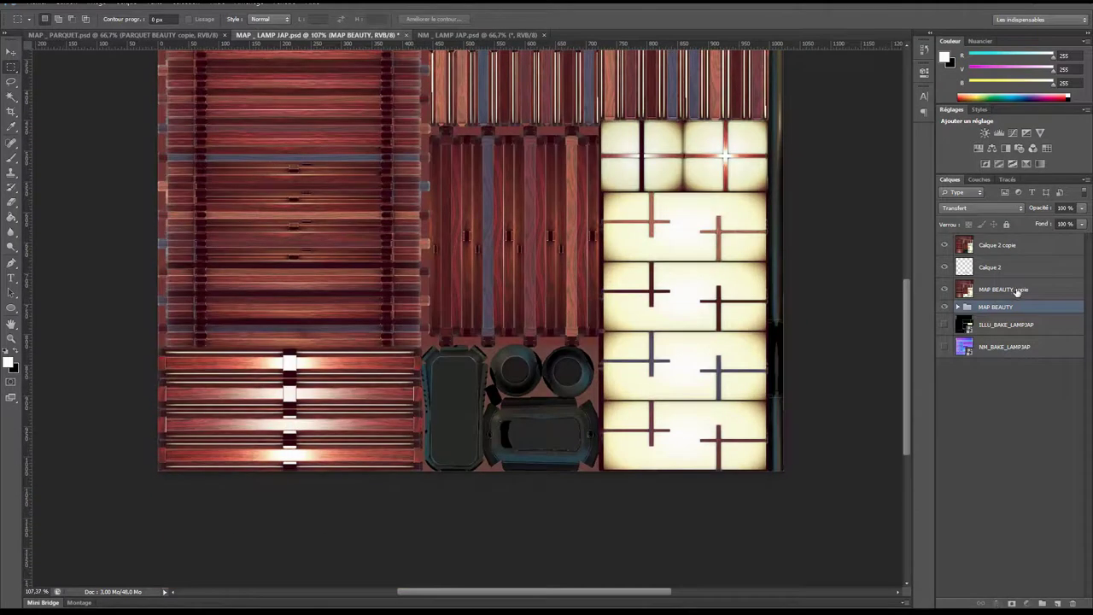
# Step: Compare the top layers by toggling Calque 2 visibility and selecting around the round lamp parts
pyautogui.click(1008, 289)
pyautogui.click(944, 267)
pyautogui.click(944, 246)
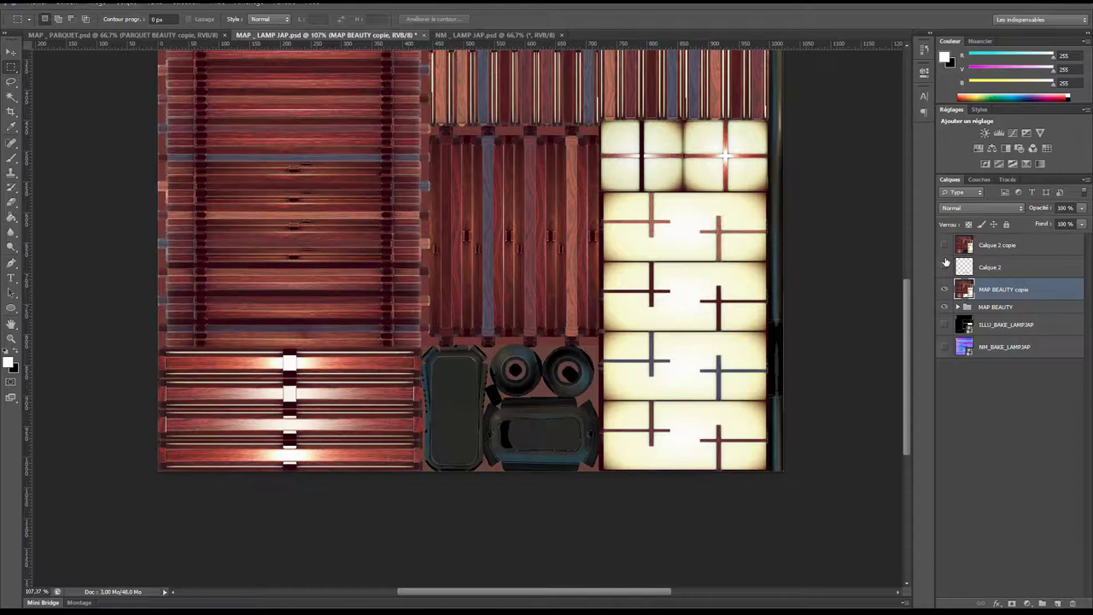
pyautogui.click(944, 267)
pyautogui.moveTo(470, 389); pyautogui.dragTo(601, 470)
pyautogui.moveTo(802, 477); pyautogui.dragTo(788, 38)
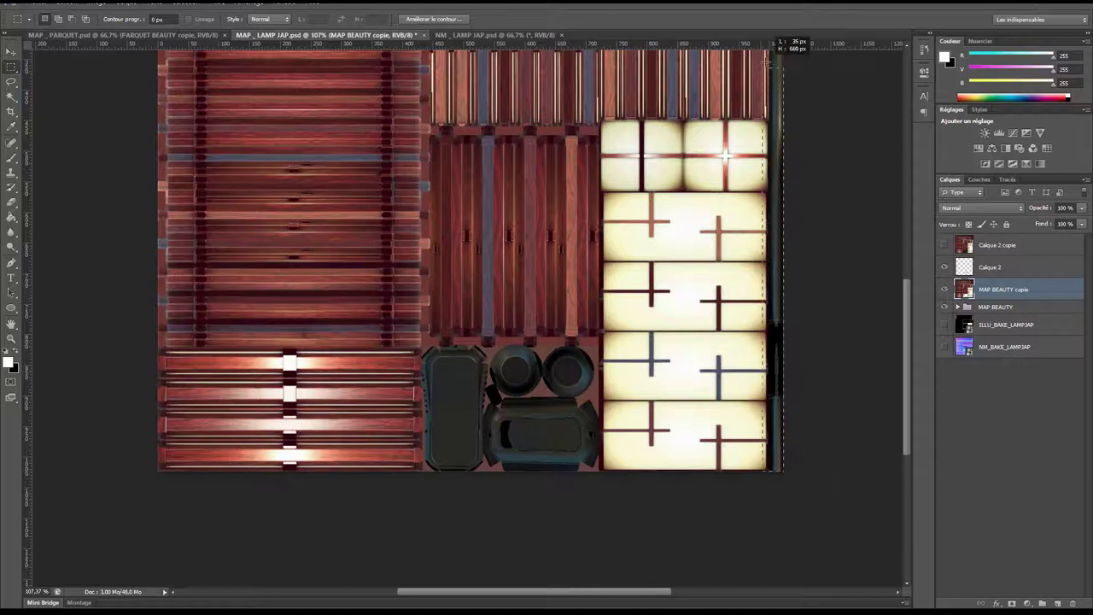
pyautogui.moveTo(440, 360); pyautogui.dragTo(585, 473)
pyautogui.click(516, 442)
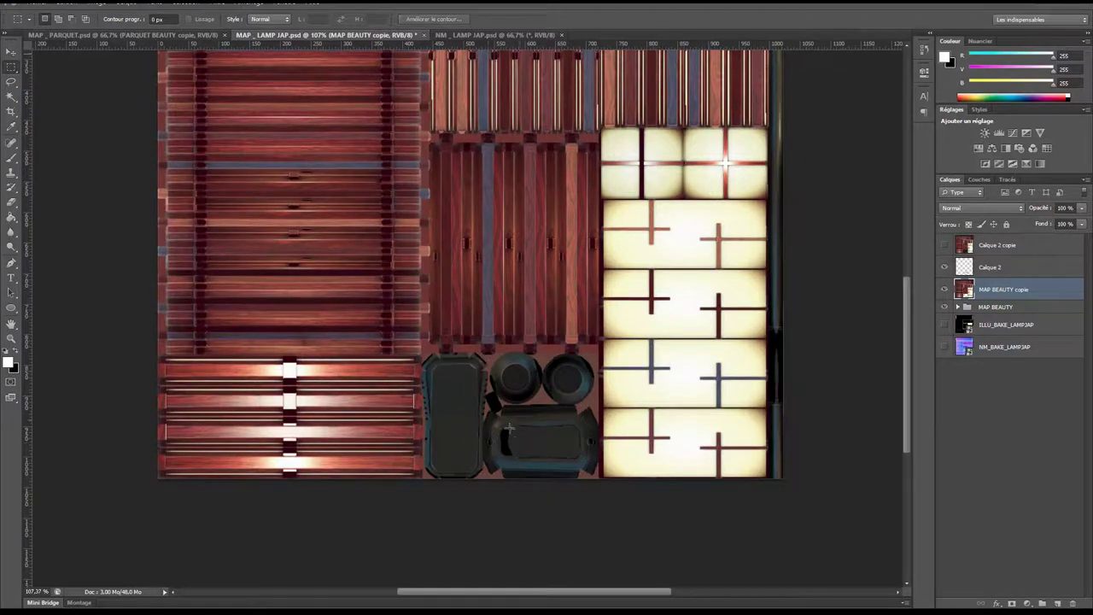
pyautogui.scroll(2, 768, 334)
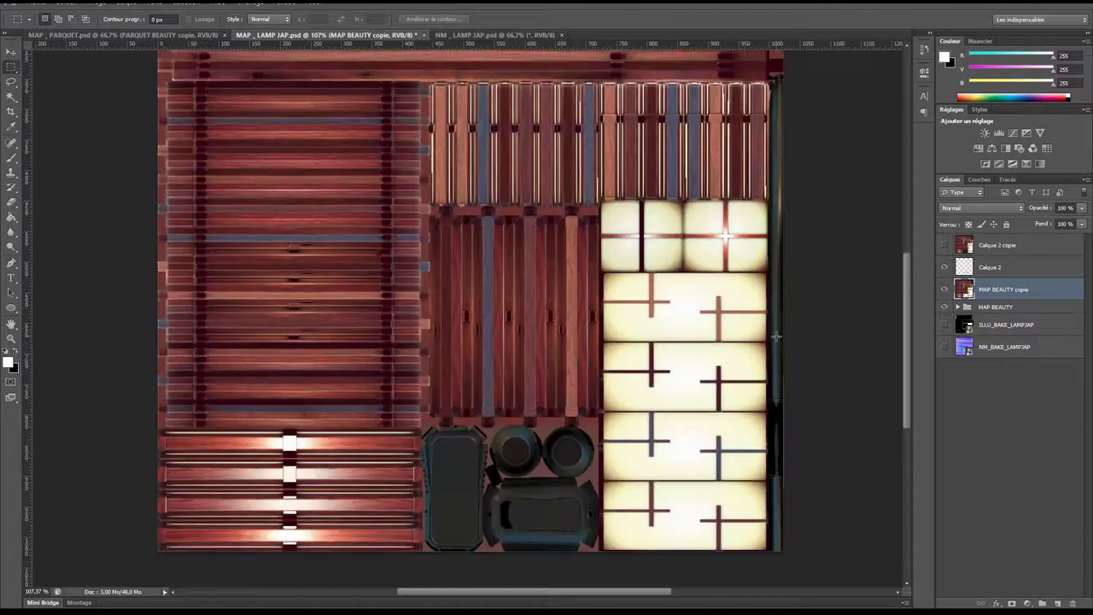
pyautogui.scroll(1, 769, 335)
pyautogui.scroll(-1, 730, 322)
# Step: Merge MAP BEAUTY copie, Calque 2 and Calque 2 copie into a single Calque 2 copie layer
pyautogui.keyDown('shift'); pyautogui.click(987, 250); pyautogui.keyUp('shift')
pyautogui.hotkey('ctrl', 'e')
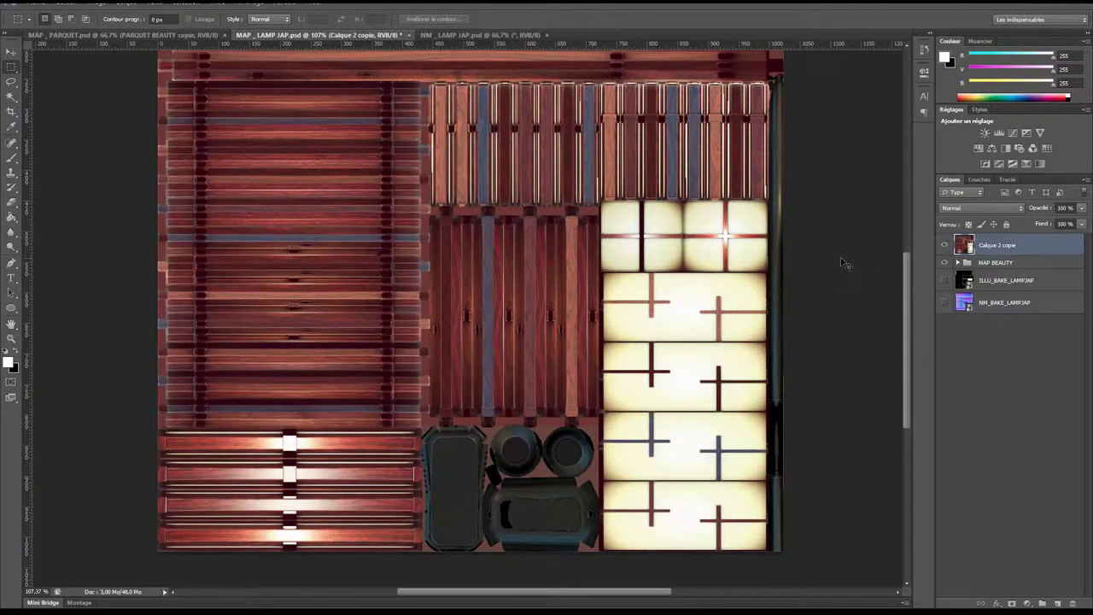
pyautogui.click(943, 246)
pyautogui.click(943, 246)
pyautogui.click(944, 246)
pyautogui.click(944, 246)
pyautogui.scroll(1, 789, 326)
pyautogui.scroll(1, 760, 361)
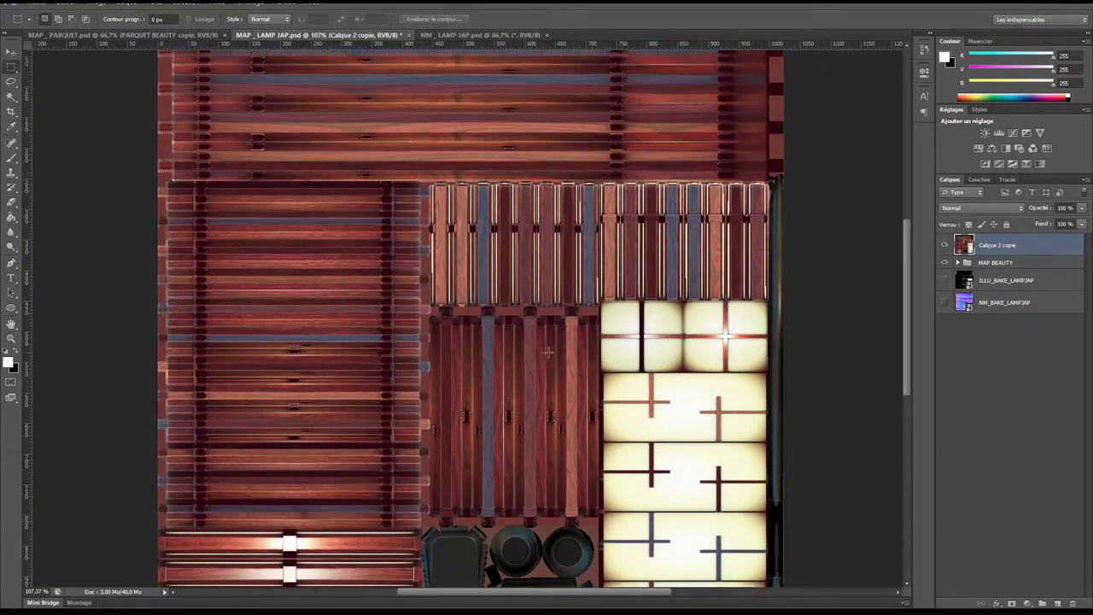
pyautogui.keyDown('alt'); pyautogui.scroll(-3, 547, 351); pyautogui.keyUp('alt')
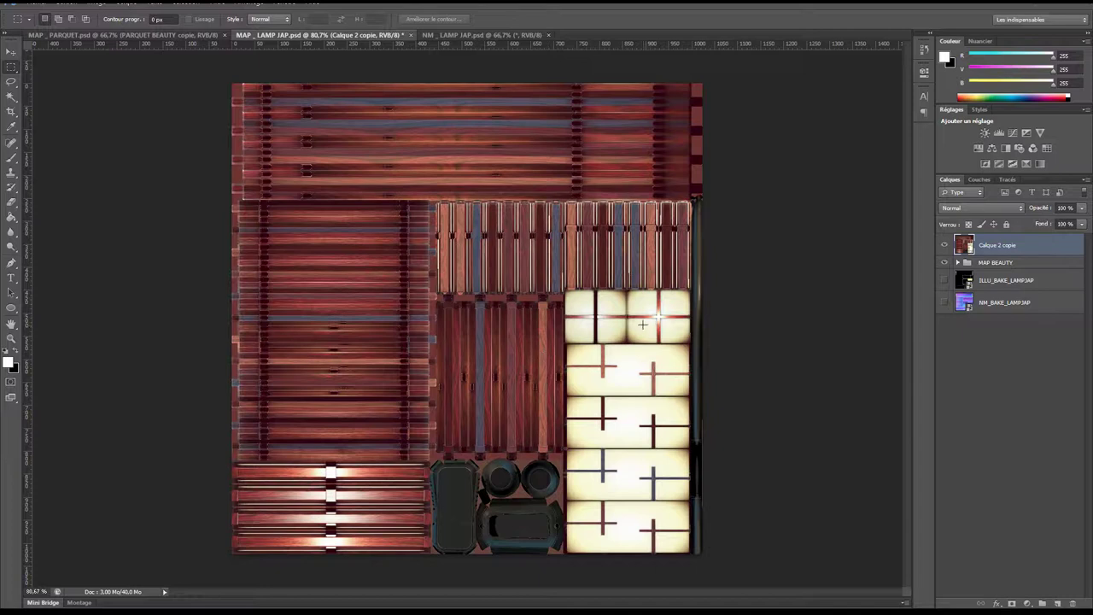
# Step: Save the lamp texture as JPEG lampe_diff.jpg in EXPORT TUTO LAMPE on the desktop
pyautogui.hotkey('ctrl', 'shift', 's')
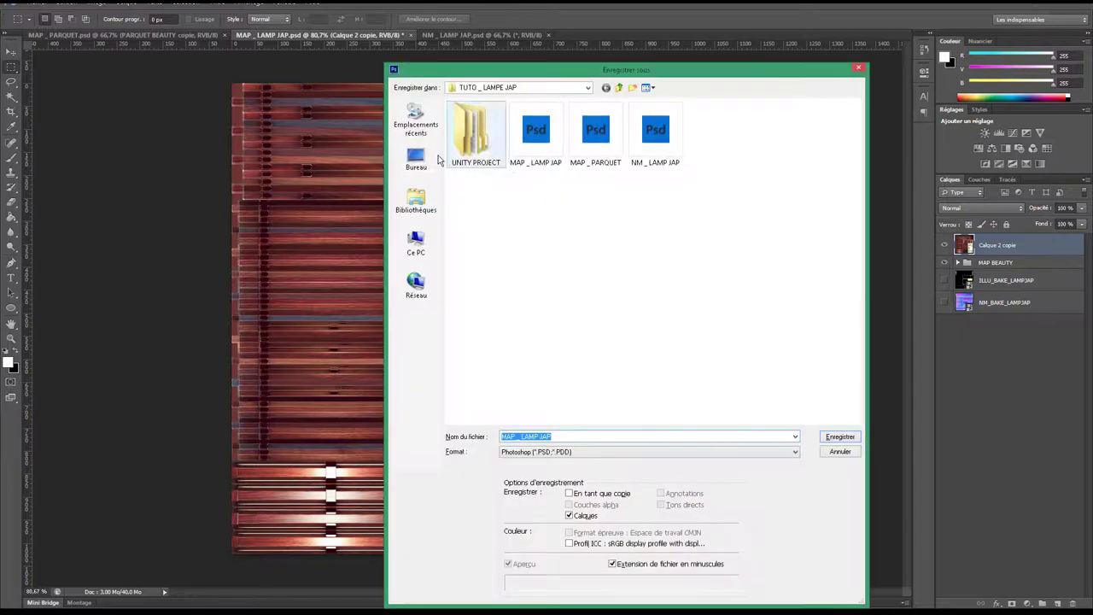
pyautogui.click(425, 159)
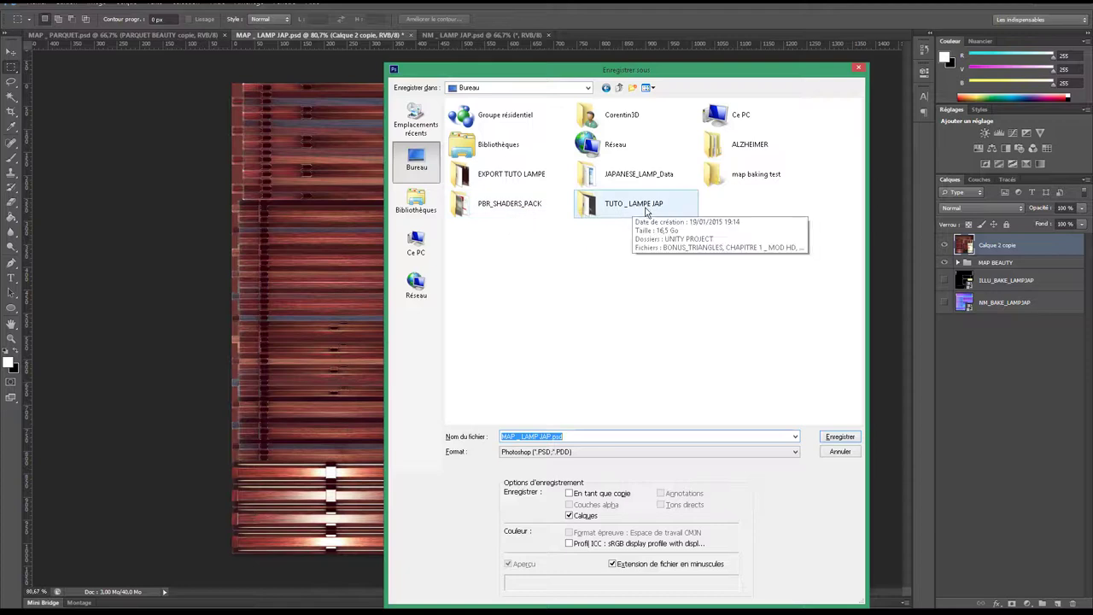
pyautogui.doubleClick(528, 186)
pyautogui.tripleClick(546, 436)
pyautogui.write('parquet_diff')
pyautogui.moveTo(521, 436); pyautogui.dragTo(466, 437)
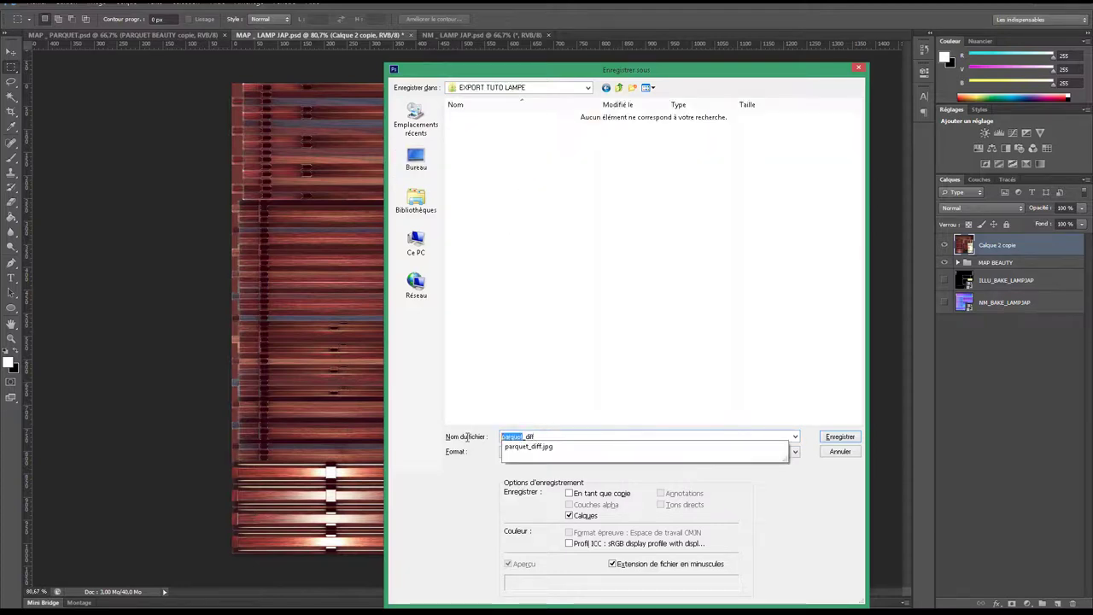
pyautogui.write('lamp')
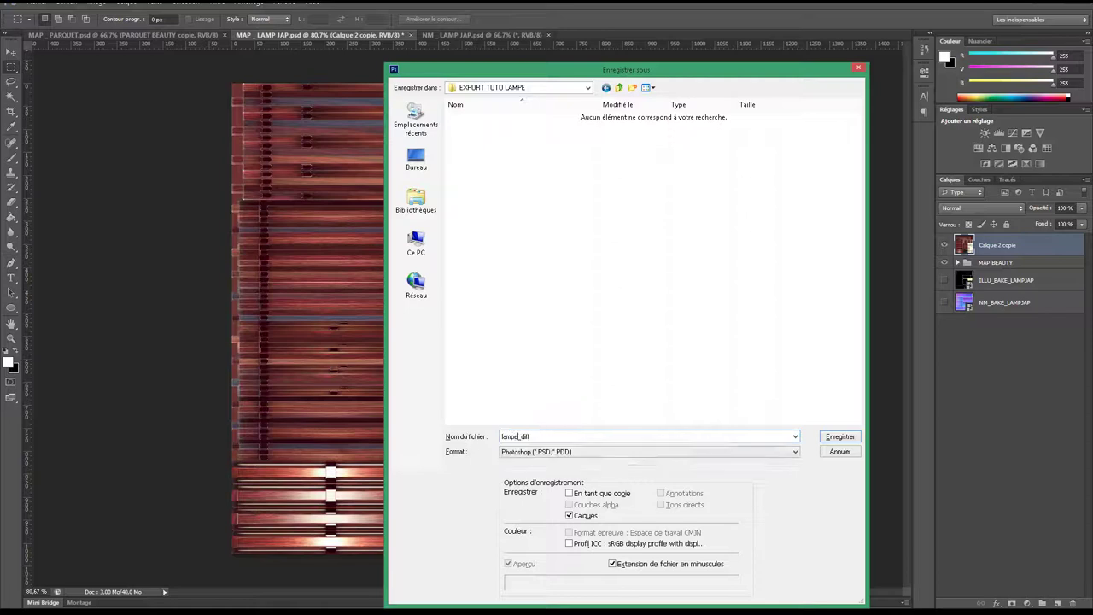
pyautogui.click(562, 451)
pyautogui.click(562, 530)
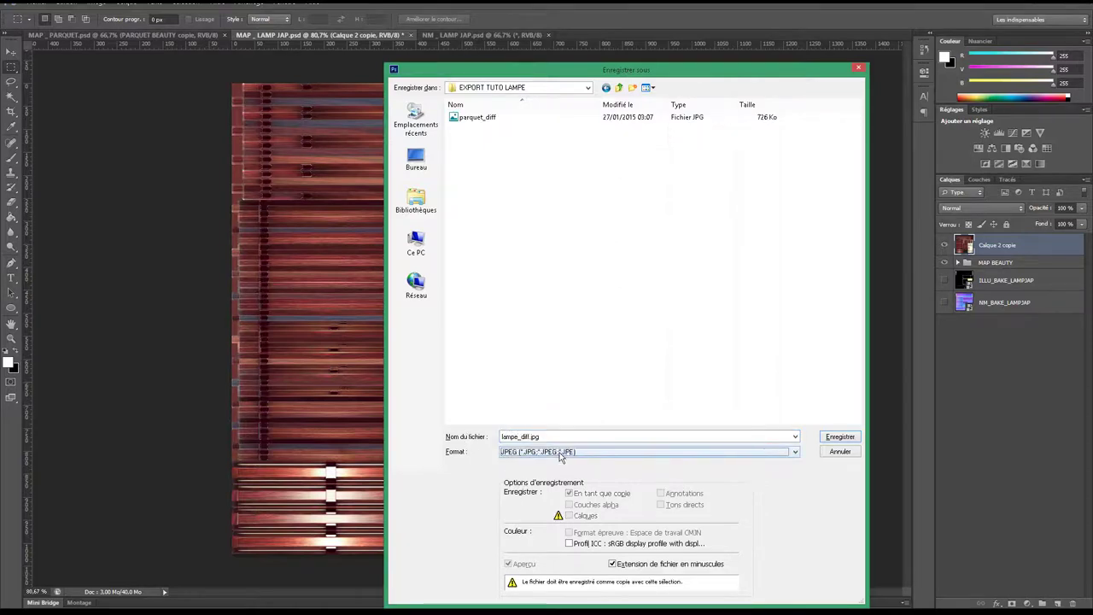
pyautogui.press('Return')
pyautogui.press('Return')
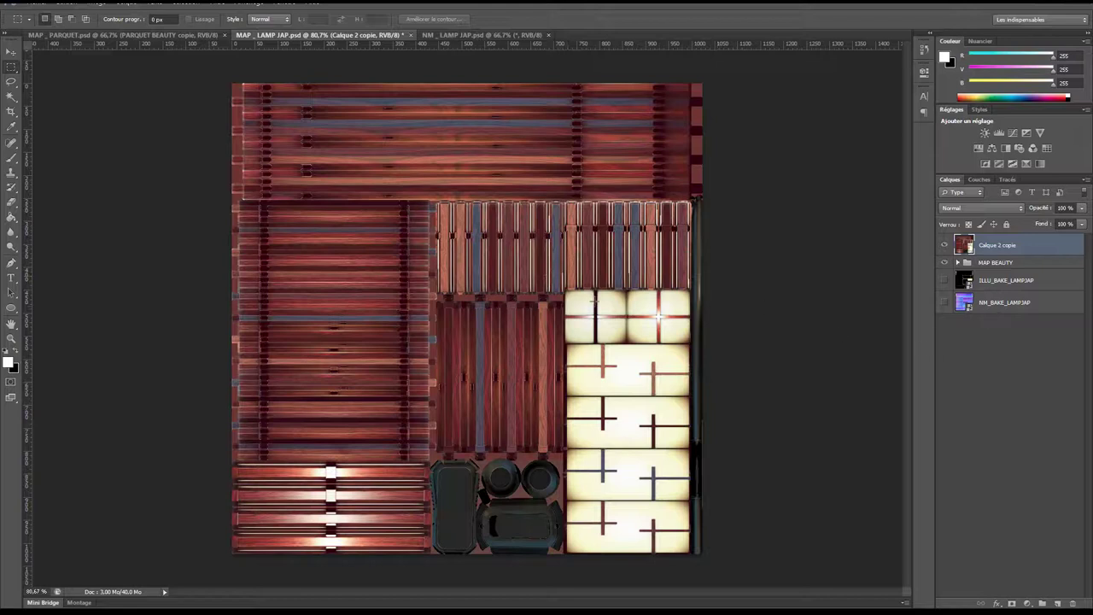
# Step: Try pasting the selected canvas into NM_LAMP JAP, then undo that paste
pyautogui.hotkey('ctrl', 'a')
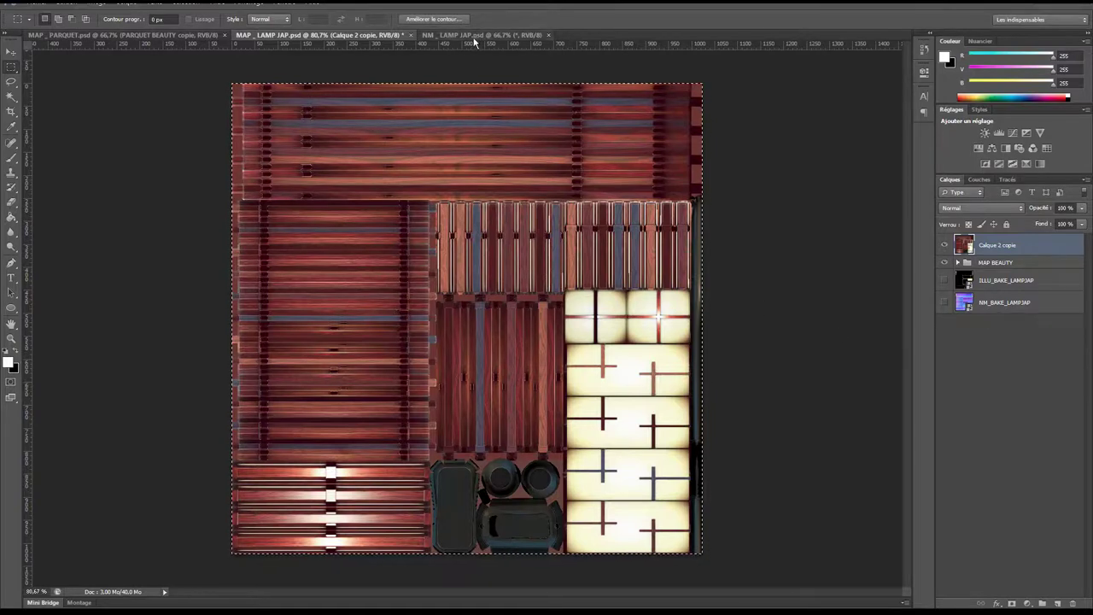
pyautogui.click(474, 36)
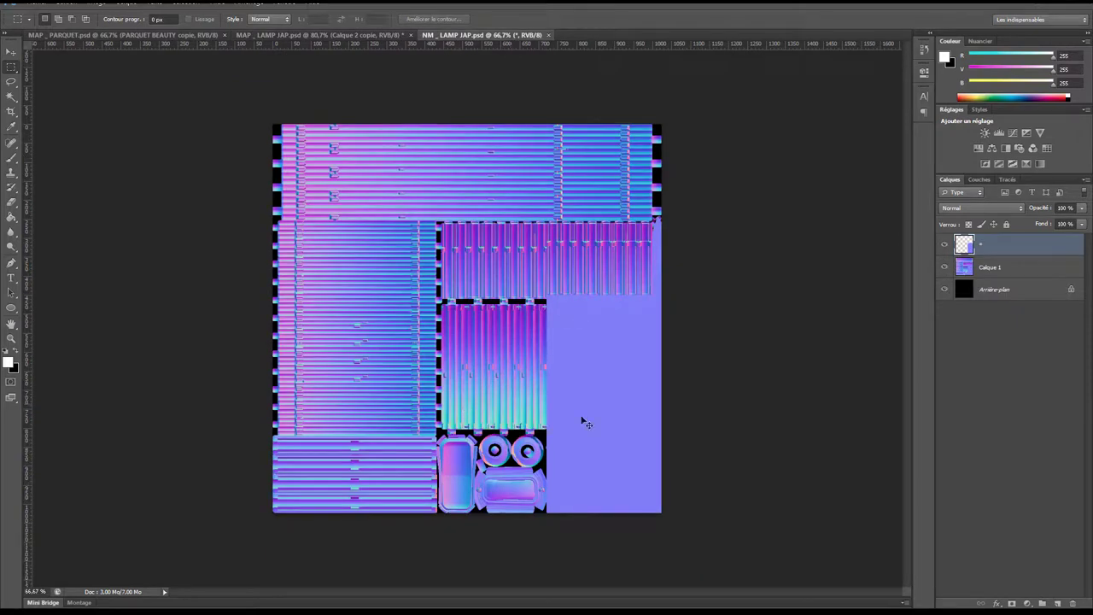
pyautogui.hotkey('ctrl', 'v')
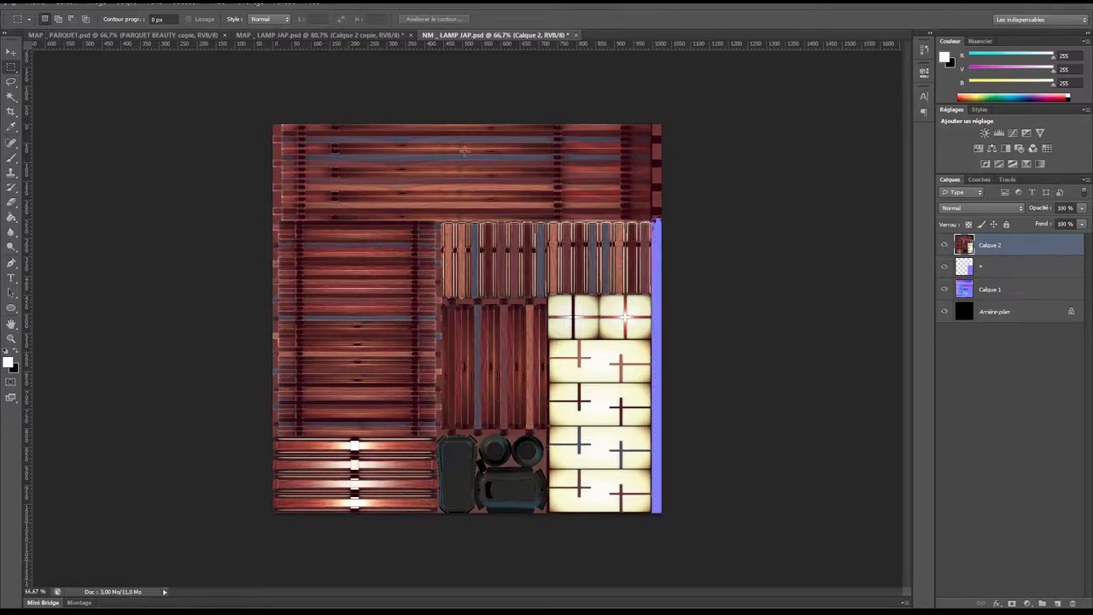
pyautogui.hotkey('ctrl', 'z')
# Step: Duplicate and merge all MAP_LAMP JAP layers, then paste the merged texture into NM_LAMP JAP
pyautogui.click(333, 36)
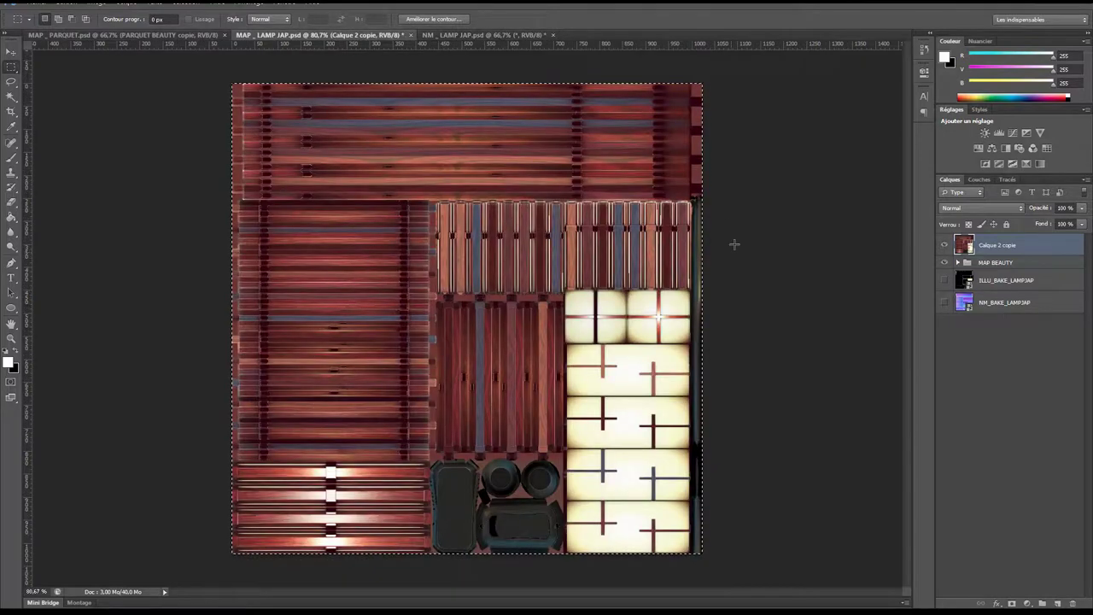
pyautogui.hotkey('ctrl', 'alt', 'a')
pyautogui.rightClick(998, 289)
pyautogui.click(853, 232)
pyautogui.press('Return')
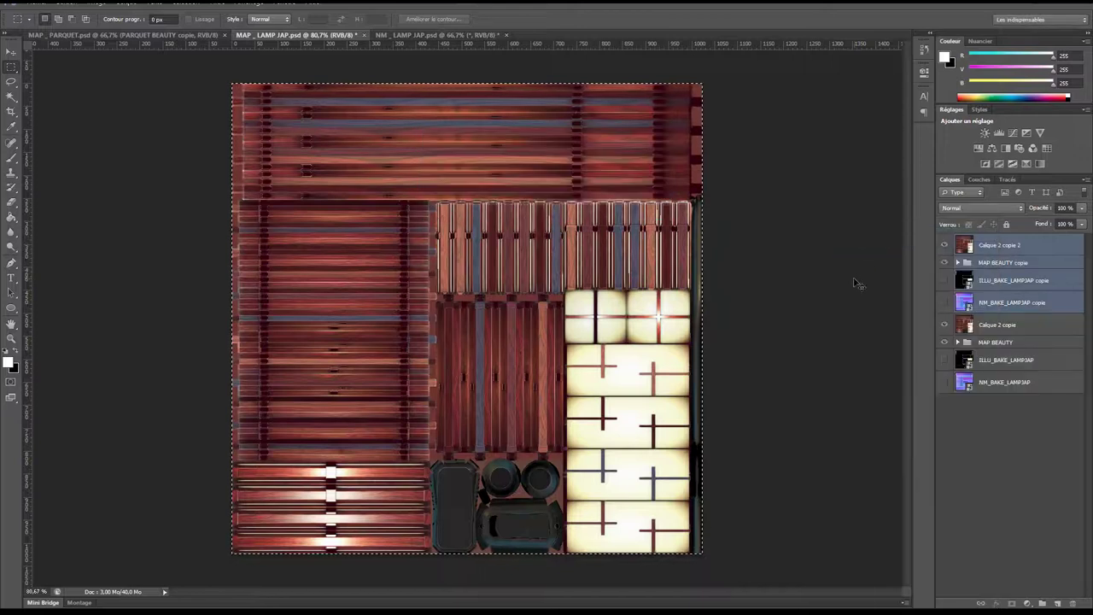
pyautogui.hotkey('ctrl', 'e')
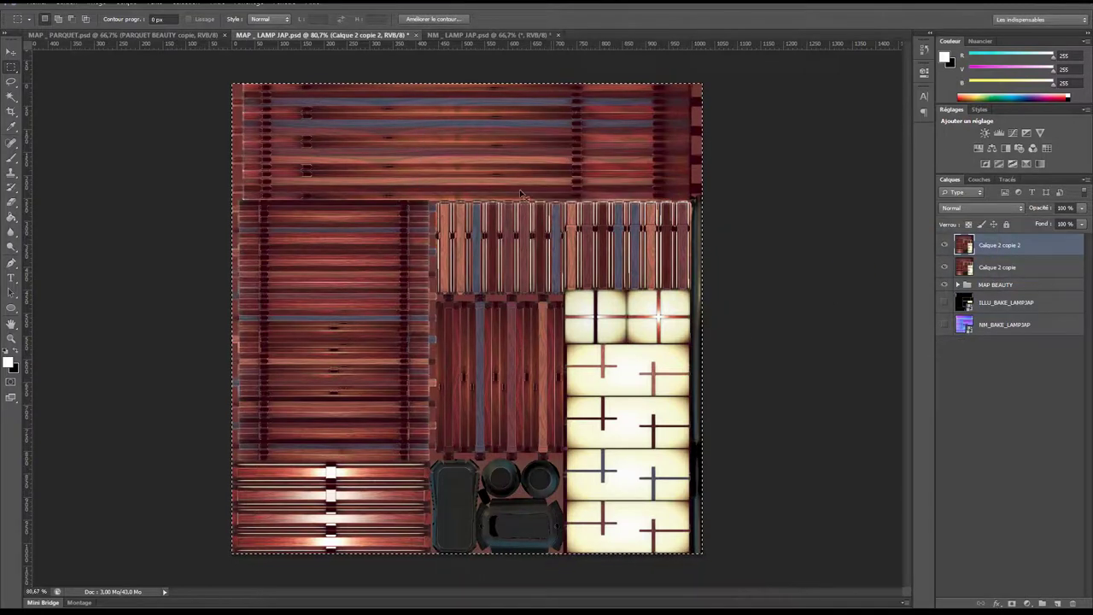
pyautogui.hotkey('ctrl', 'c')
pyautogui.click(487, 34)
pyautogui.hotkey('ctrl', 'v')
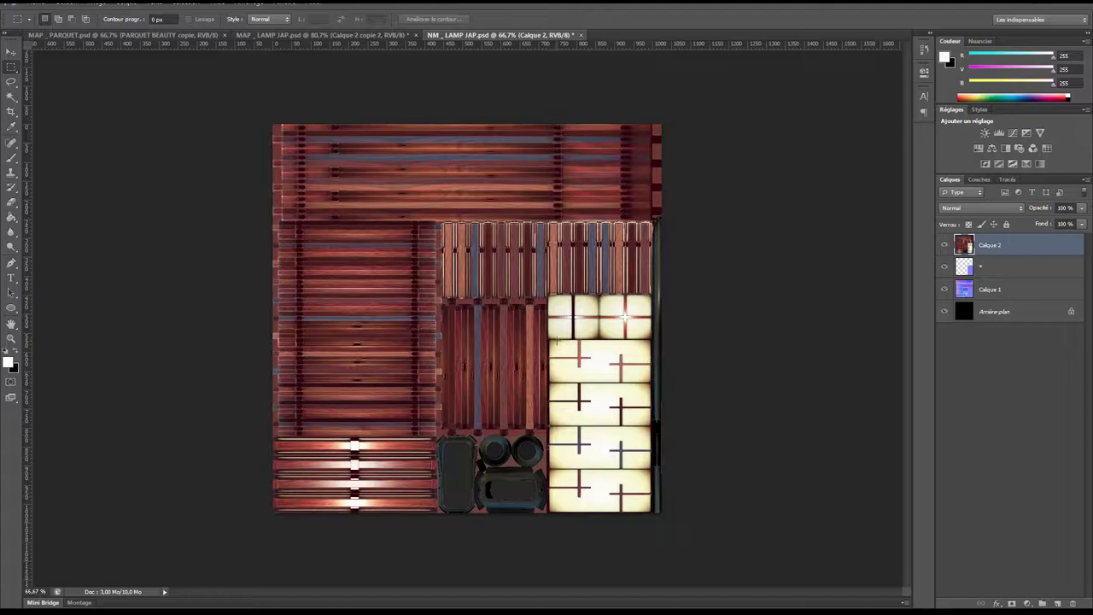
pyautogui.keyDown('alt'); pyautogui.scroll(2, 497, 381); pyautogui.keyUp('alt')
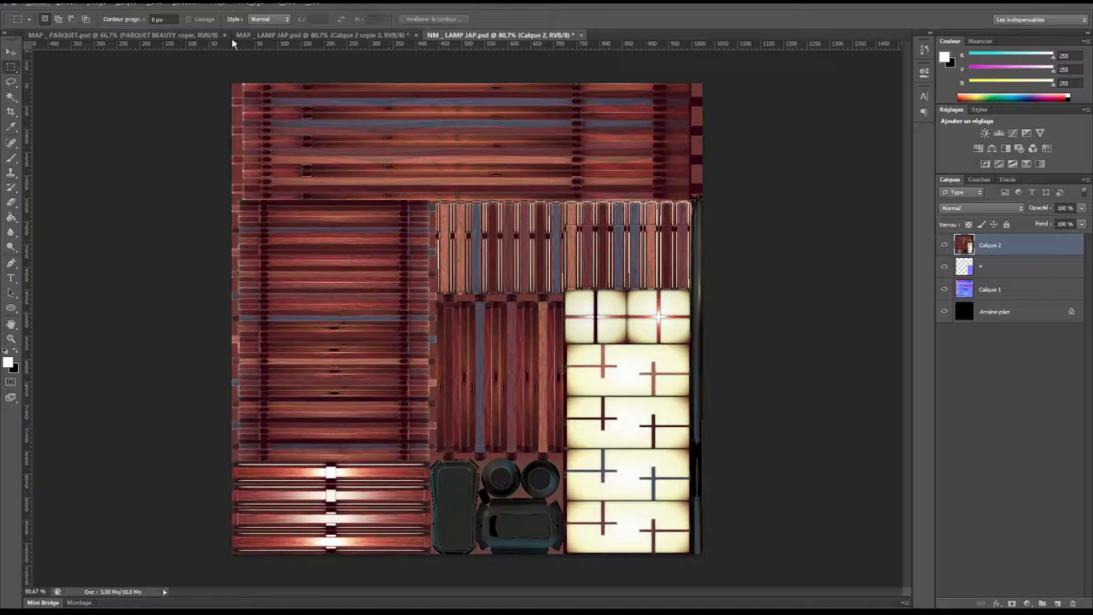
# Step: Apply xNormal Height2Normals to Calque 2 with default settings (Smooth 0.500, 4SAMPLES)
pyautogui.click(219, 3)
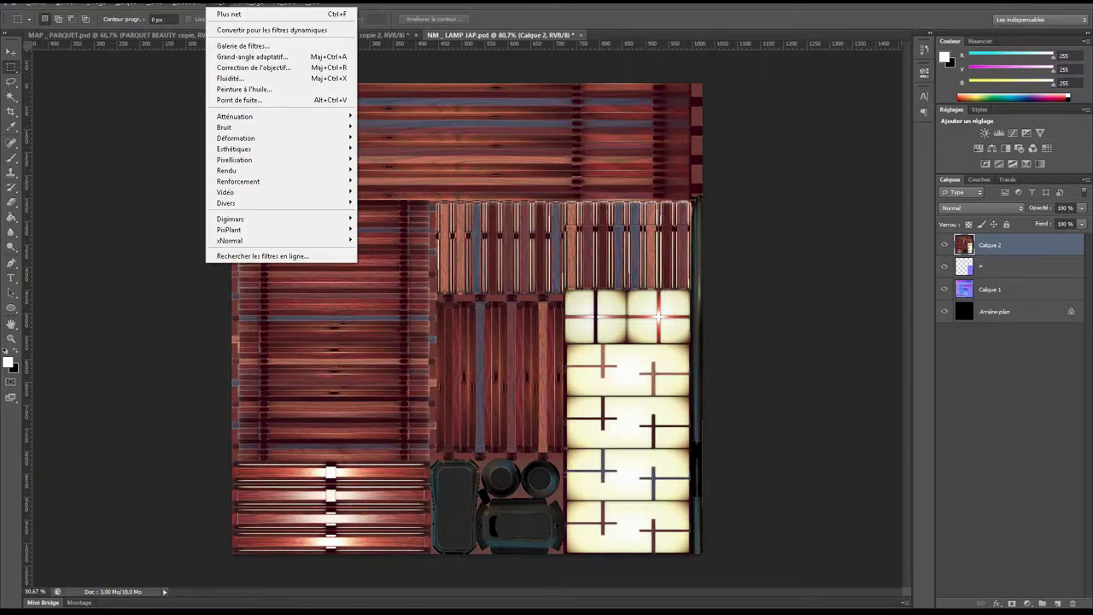
pyautogui.moveTo(268, 241)
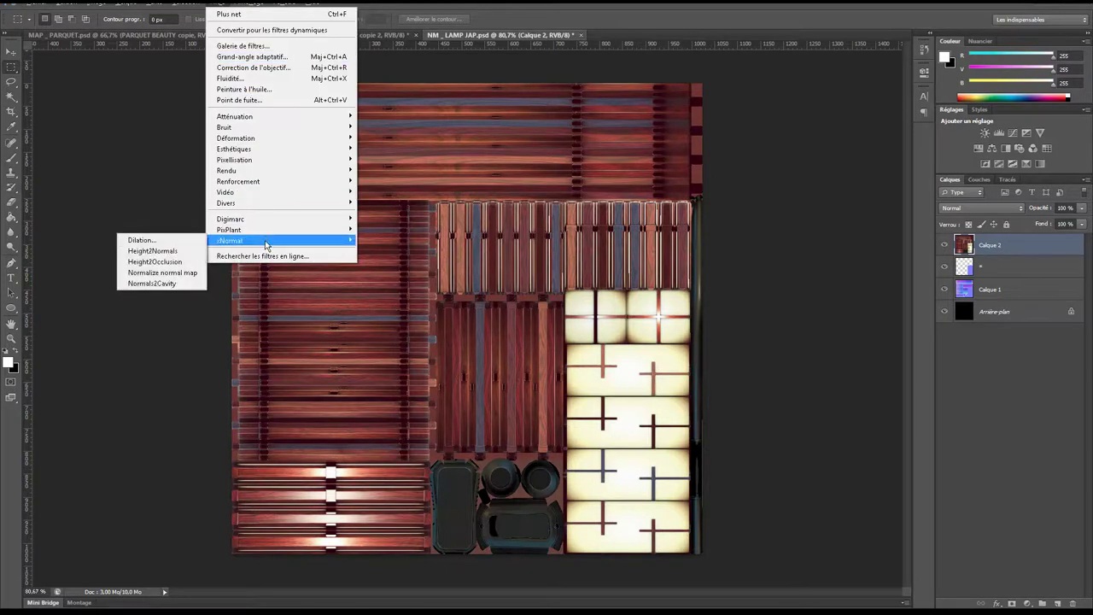
pyautogui.click(153, 251)
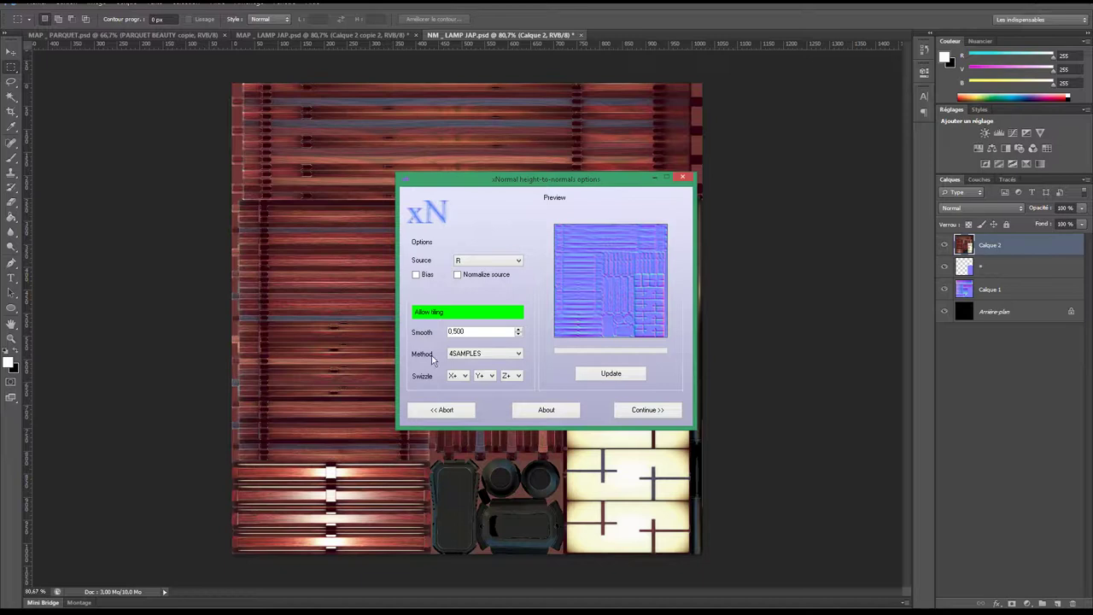
pyautogui.click(649, 413)
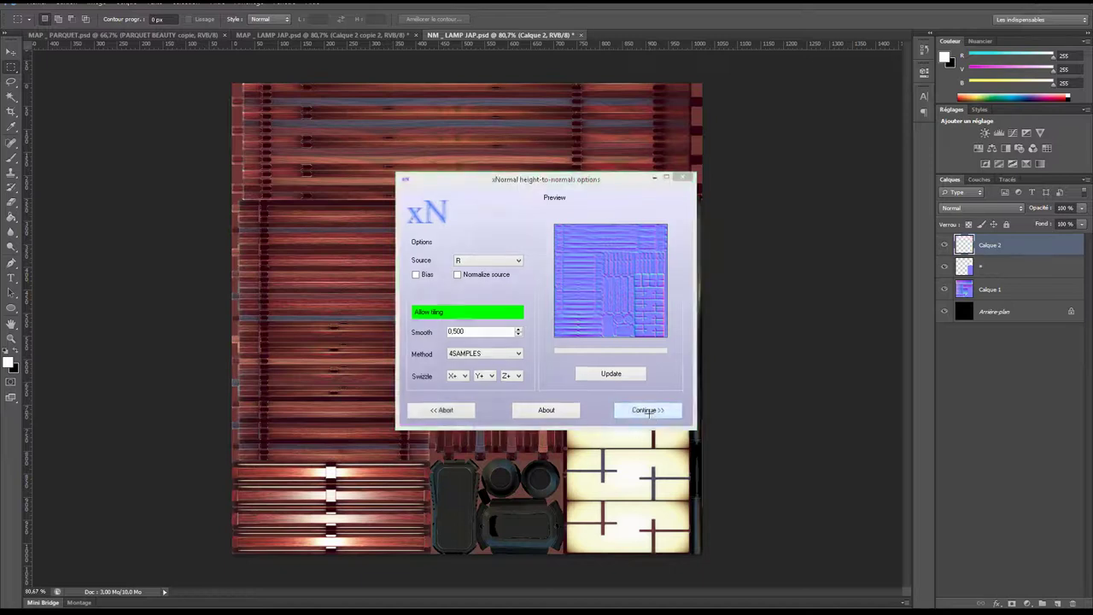
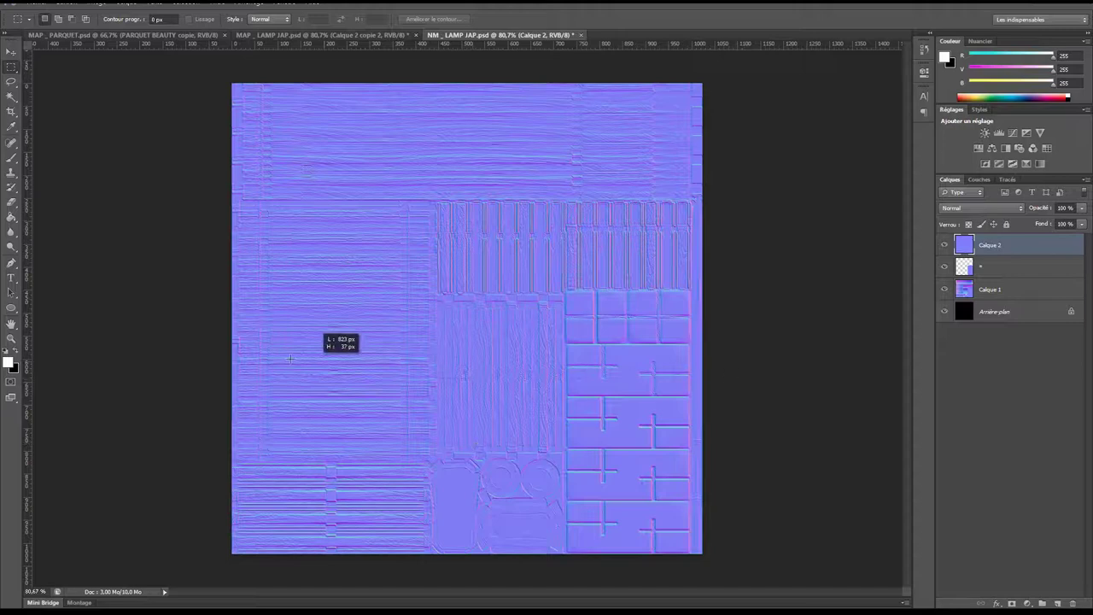
# Step: Set the top normal-map layer Calque 2 to the Incrustation blend mode
pyautogui.moveTo(208, 272)
pyautogui.mouseDown()
pyautogui.moveTo(780, 362)
pyautogui.moveTo(754, 356)
pyautogui.mouseUp()
pyautogui.click(378, 268)
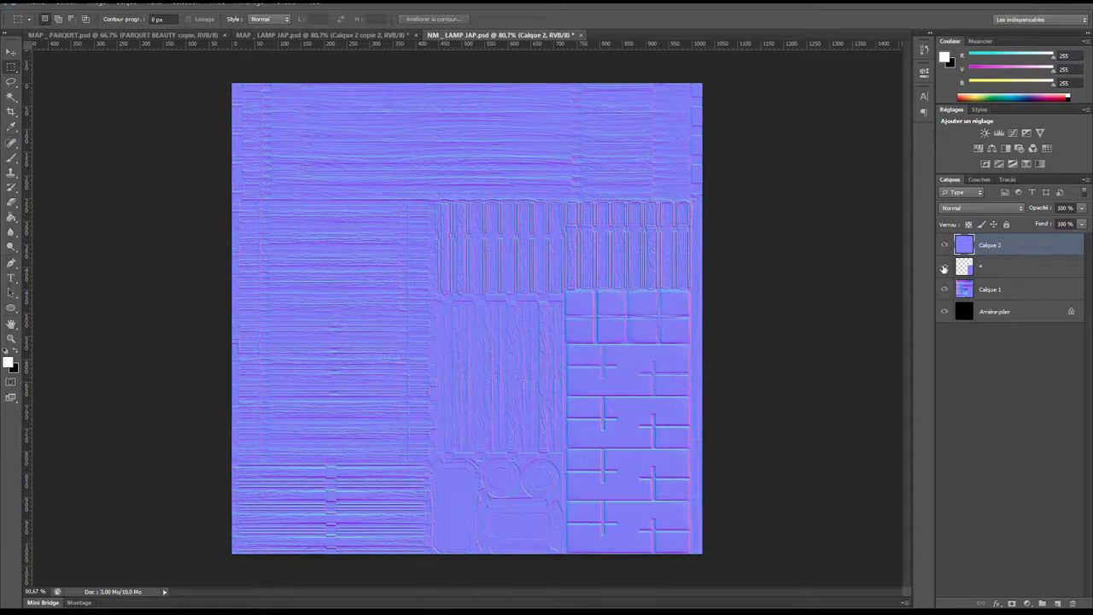
pyautogui.click(951, 210)
pyautogui.click(986, 355)
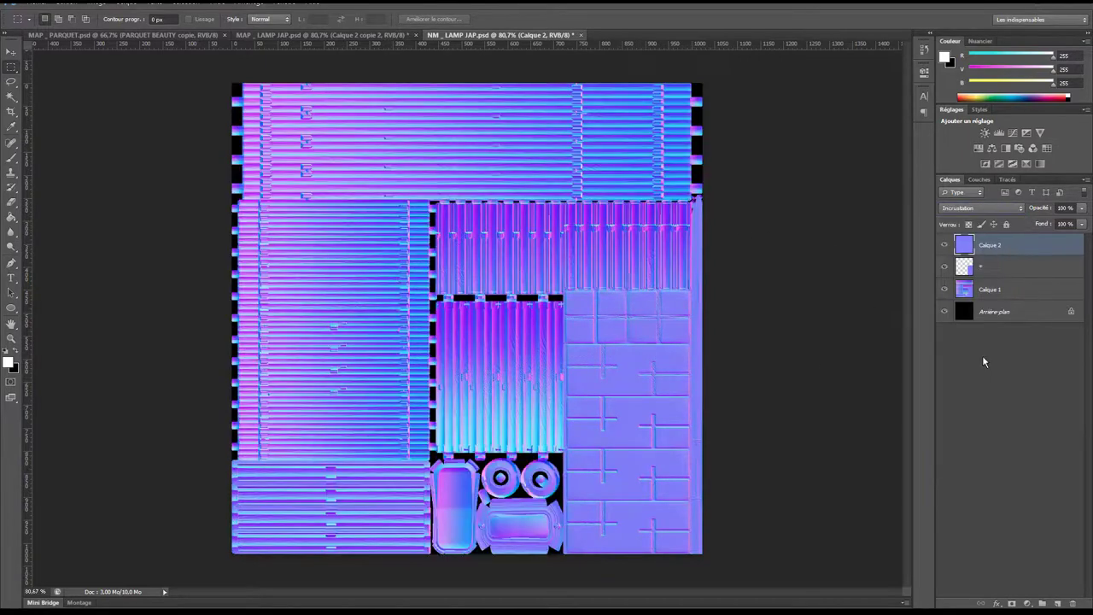
# Step: Lower Calque 2's opacity to 90% in Layer Style and bring up Save As
pyautogui.doubleClick(1048, 248)
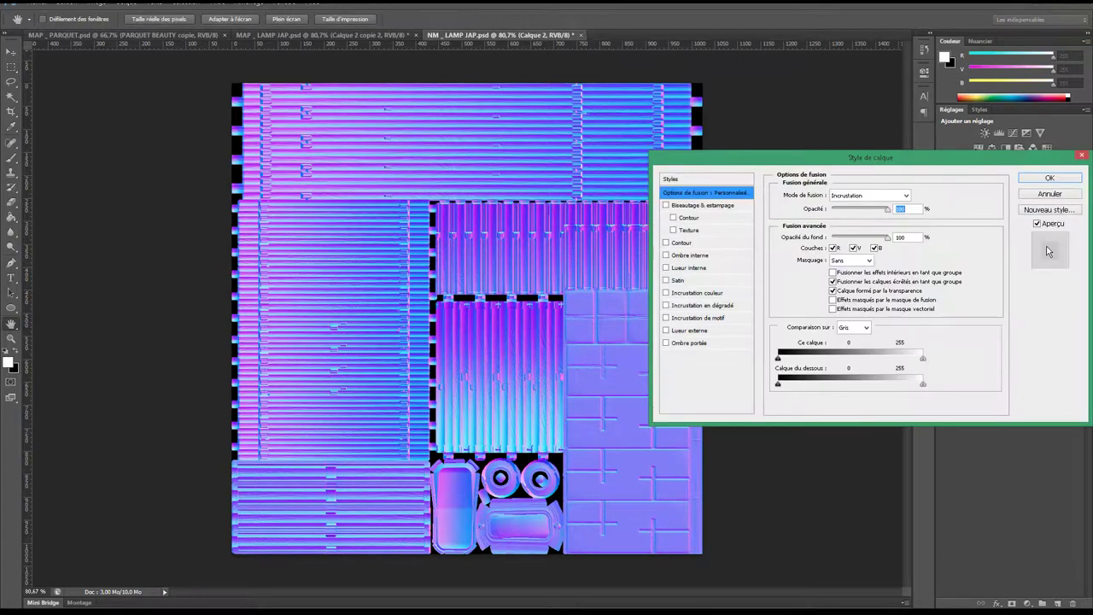
pyautogui.write('90')
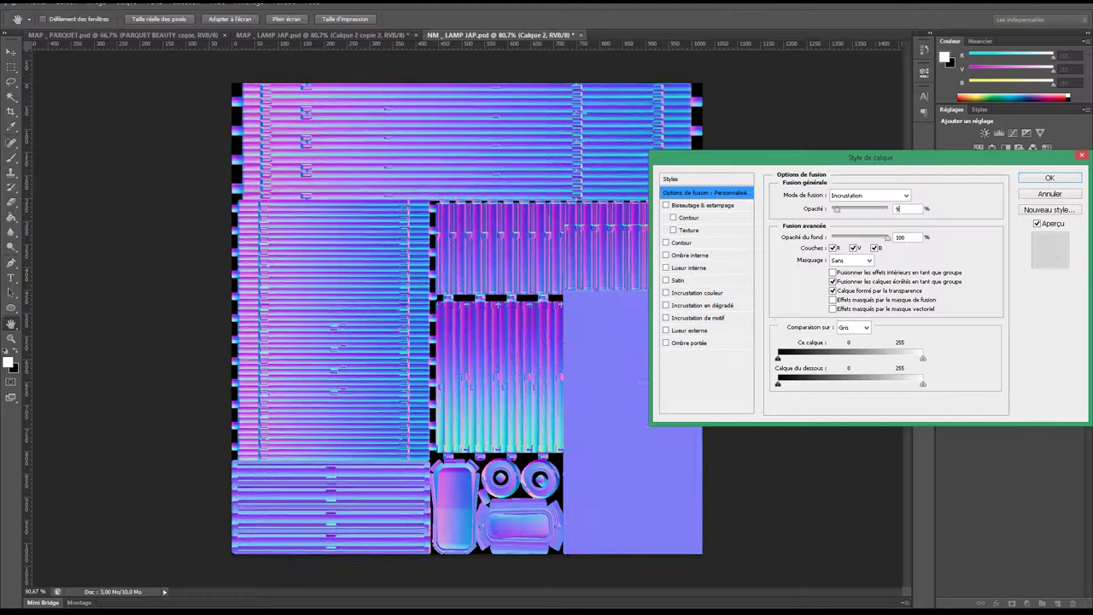
pyautogui.press('Return')
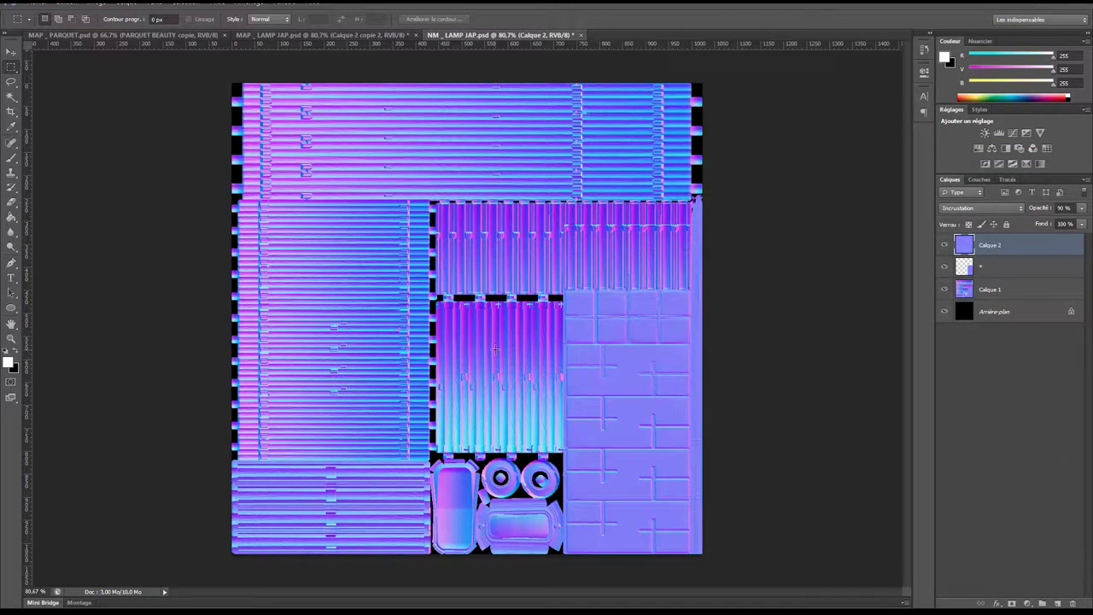
pyautogui.hotkey('ctrl', 'shift', 's')
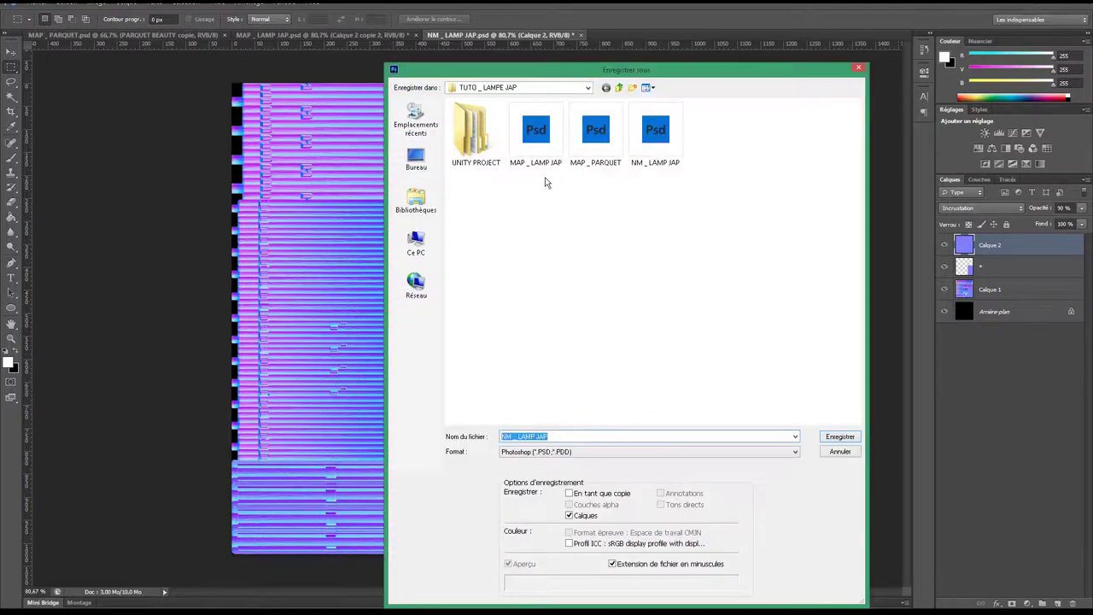
# Step: Save the lamp normal map as a maximum-quality JPEG 'lampe_normal map' in Desktop > EXPORT TUTO LAMPE
pyautogui.click(415, 159)
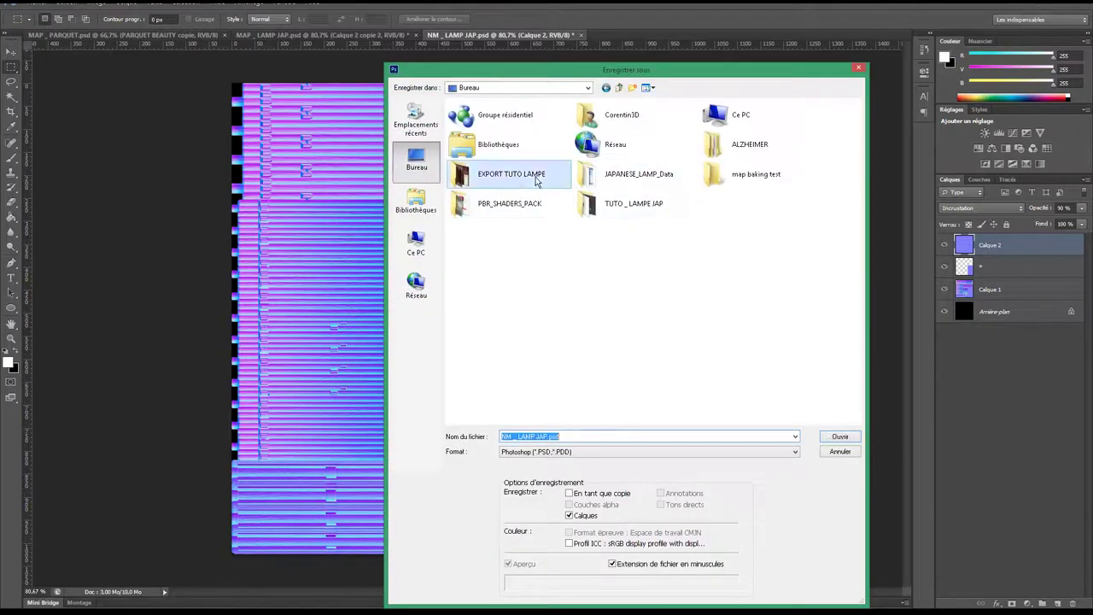
pyautogui.doubleClick(537, 177)
pyautogui.press('BackSpace')
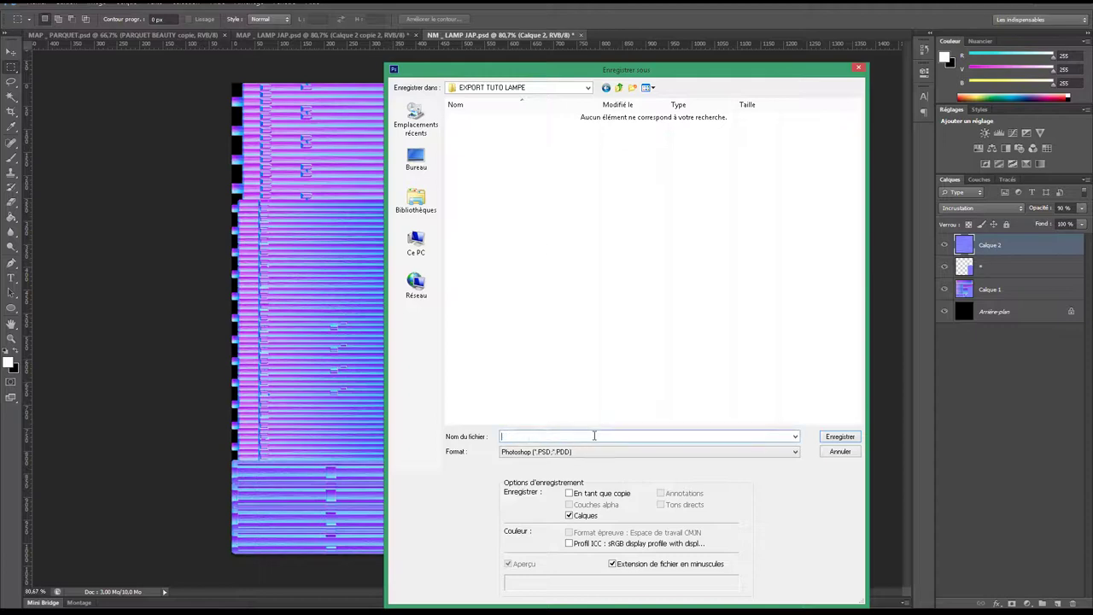
pyautogui.click(530, 452)
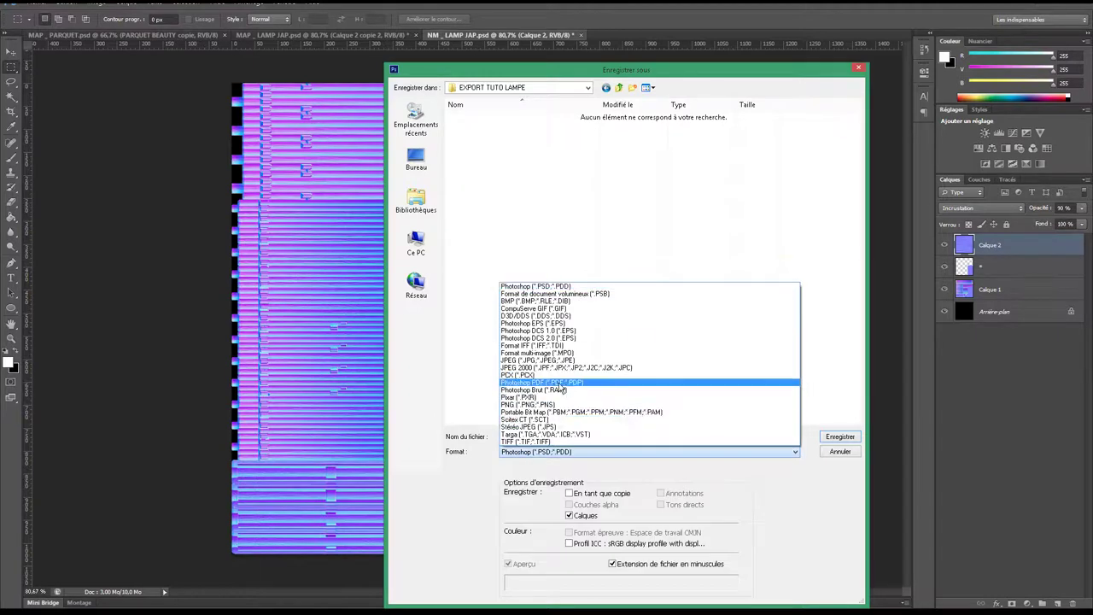
pyautogui.click(546, 359)
pyautogui.doubleClick(531, 437)
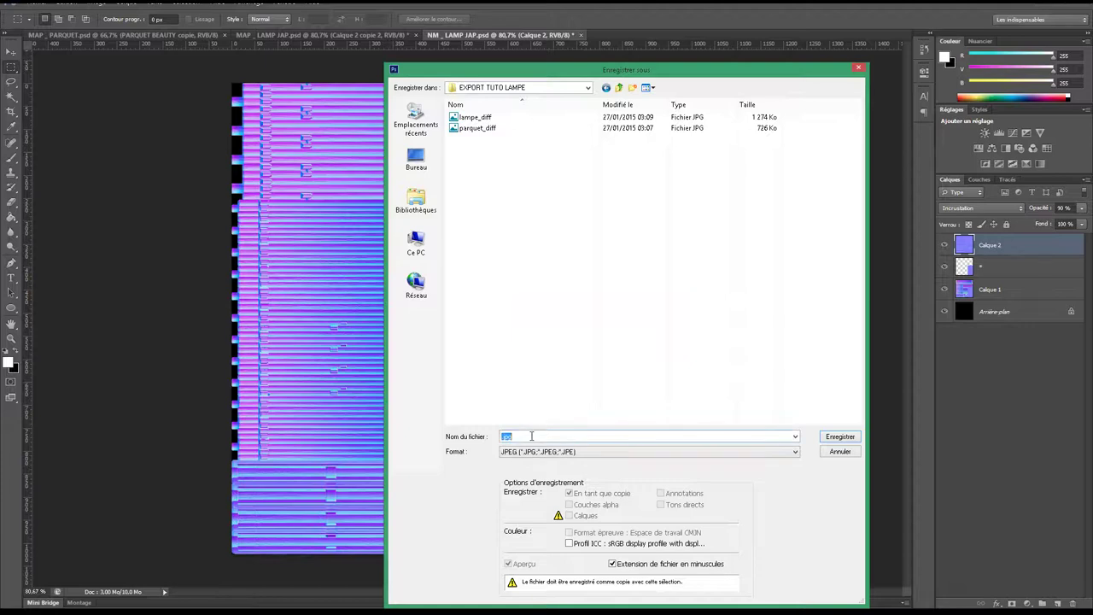
pyautogui.write('lampe_')
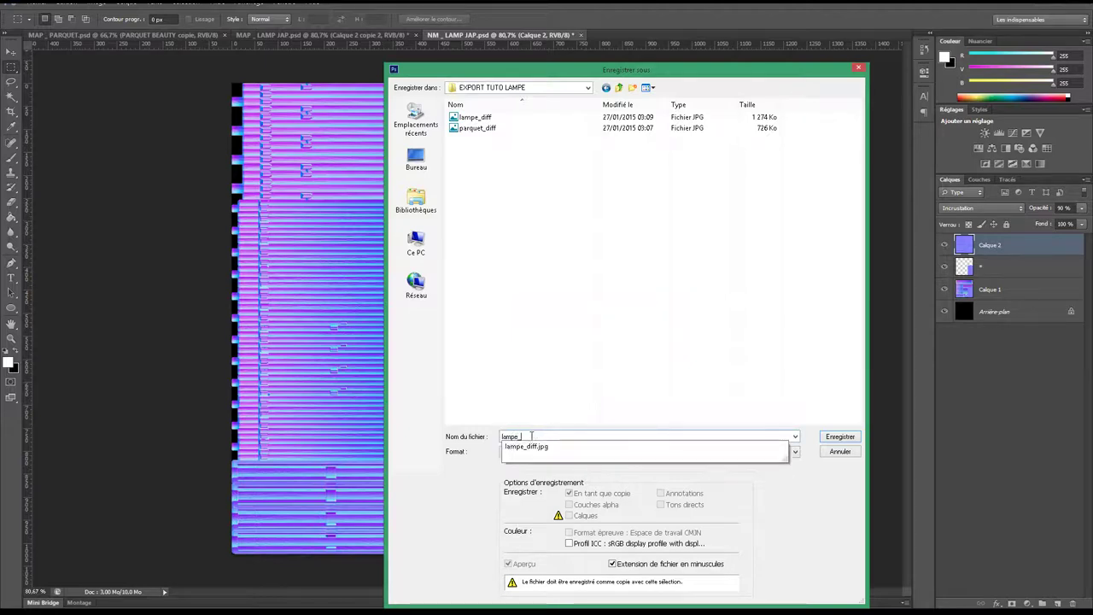
pyautogui.write('noprmal map')
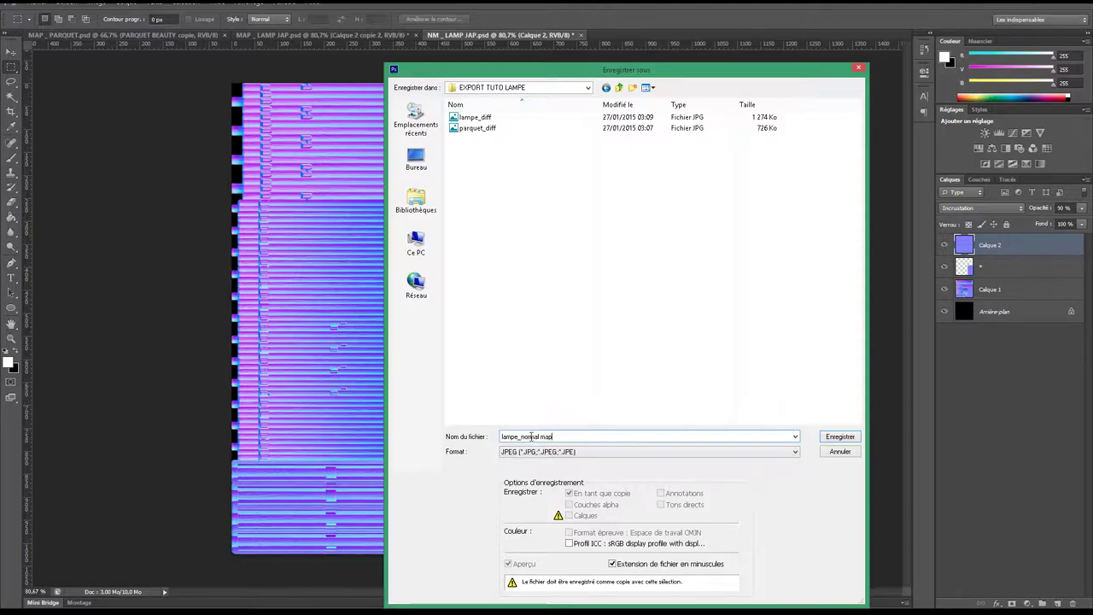
pyautogui.click(840, 437)
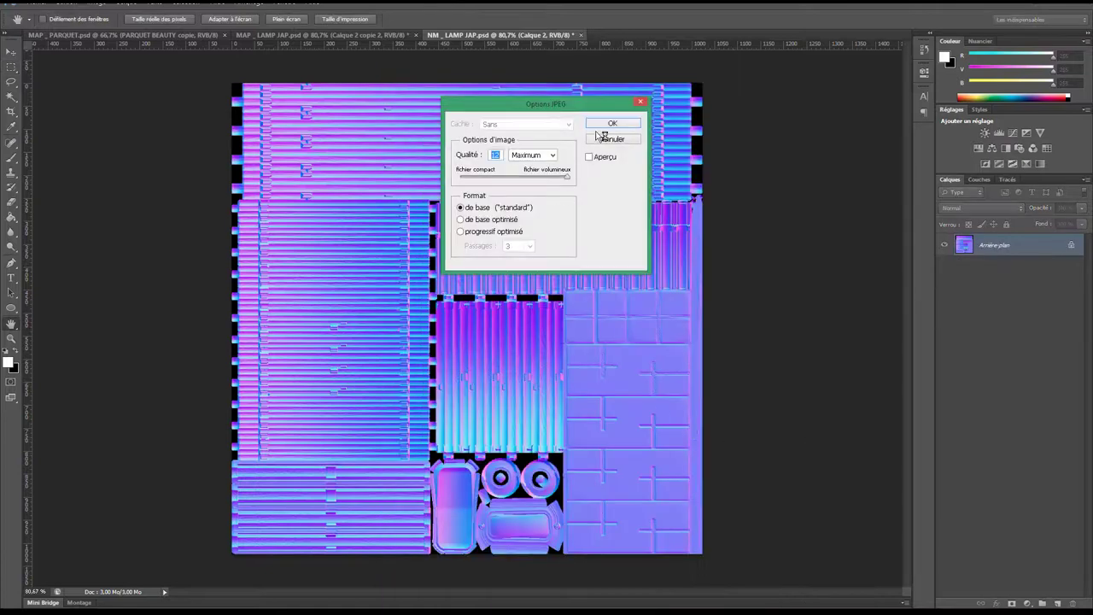
pyautogui.click(602, 125)
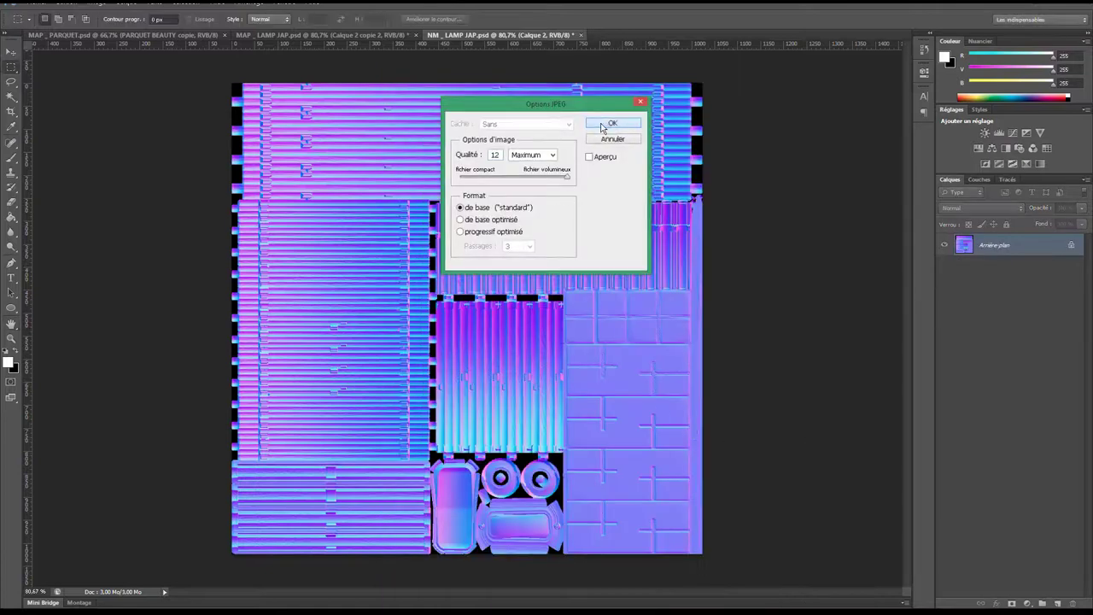
# Step: In MAP_LAMP JAP, clear the selection and hide the ILLU_BAKE_LAMPJAP layer
pyautogui.click(307, 35)
pyautogui.hotkey('ctrl', 'd')
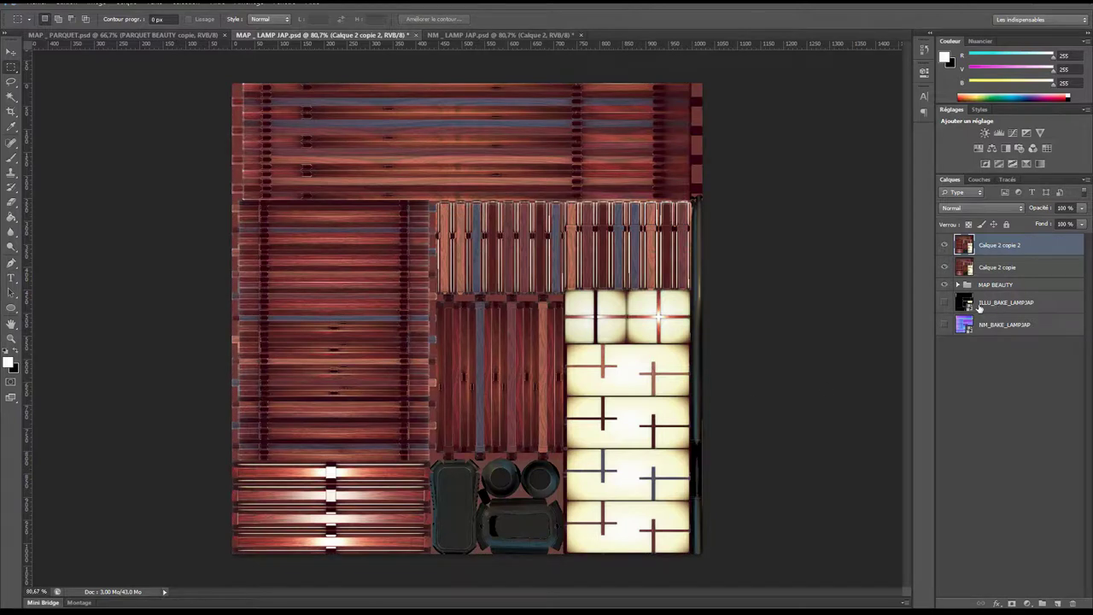
pyautogui.click(944, 304)
# Step: Convert the MAP_PARQUET parquet layer into a normal map with the Height2Normals filter
pyautogui.click(145, 37)
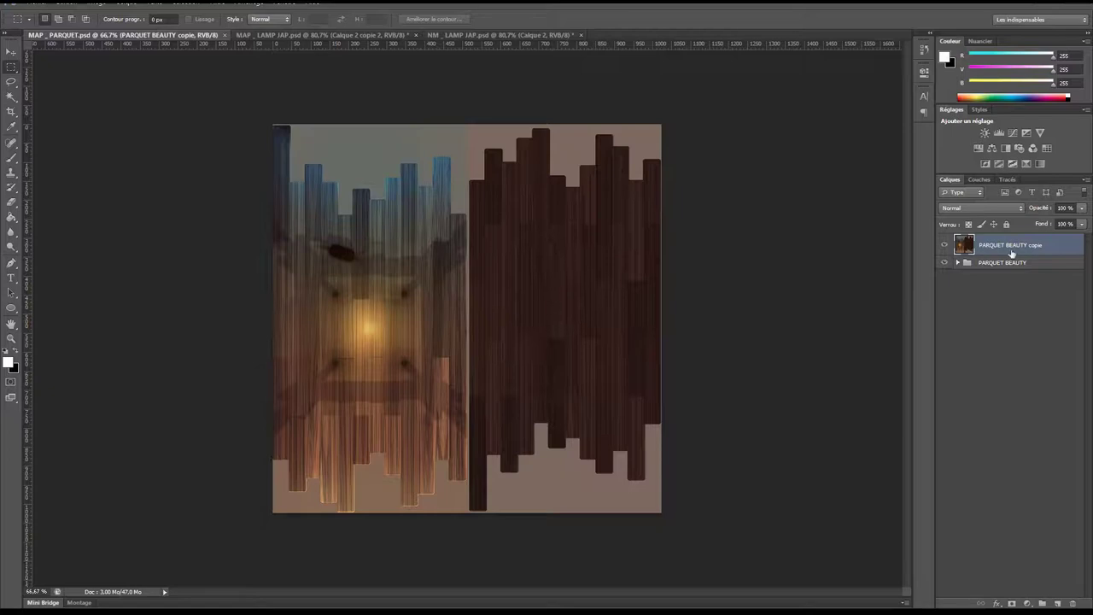
pyautogui.rightClick(1067, 242)
pyautogui.click(800, 239)
pyautogui.click(215, 3)
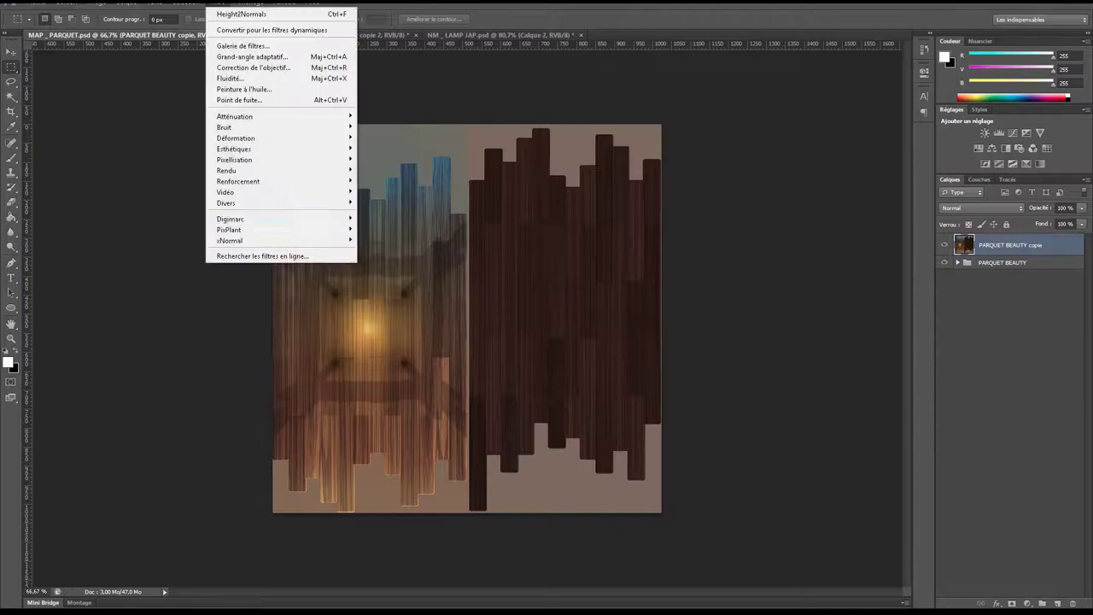
pyautogui.click(468, 263)
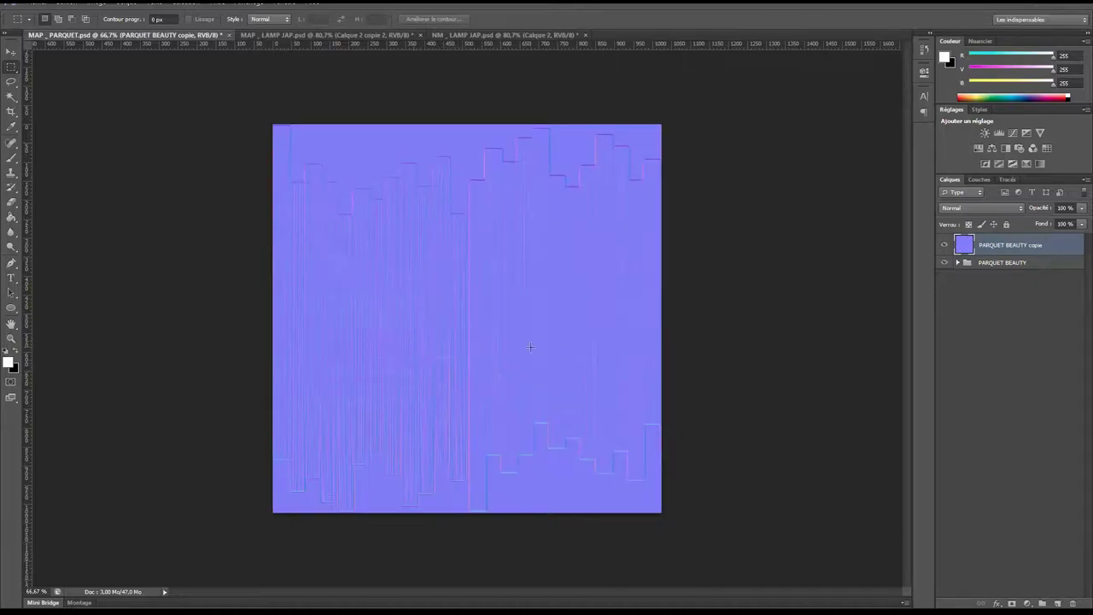
# Step: Duplicate the normal-map layer and set the copy's blend mode to Lumière tamisée
pyautogui.rightClick(1048, 255)
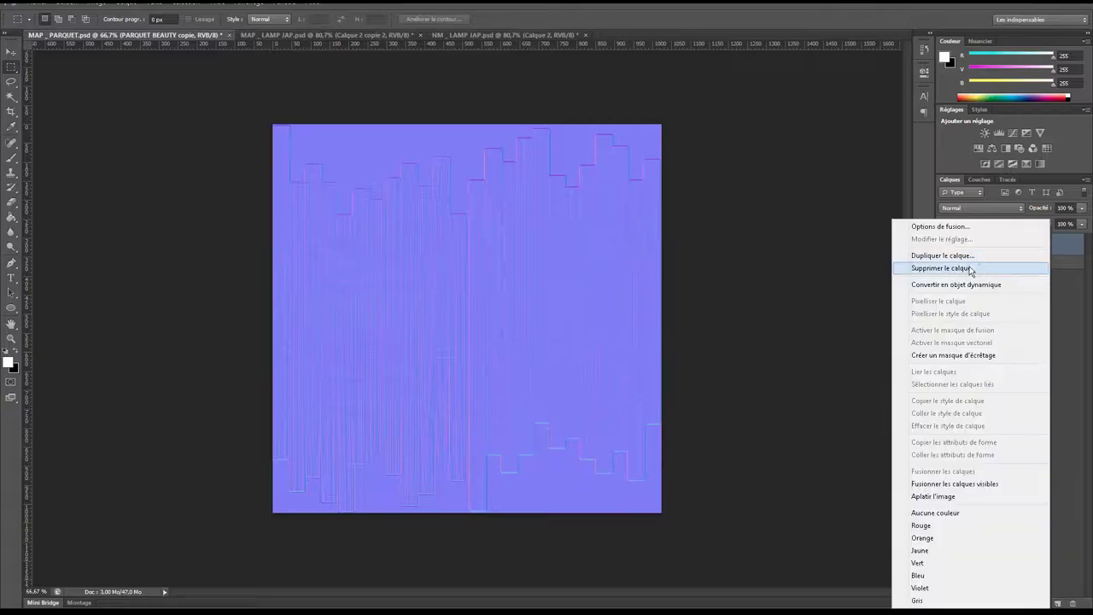
pyautogui.click(964, 256)
pyautogui.press('Return')
pyautogui.click(983, 208)
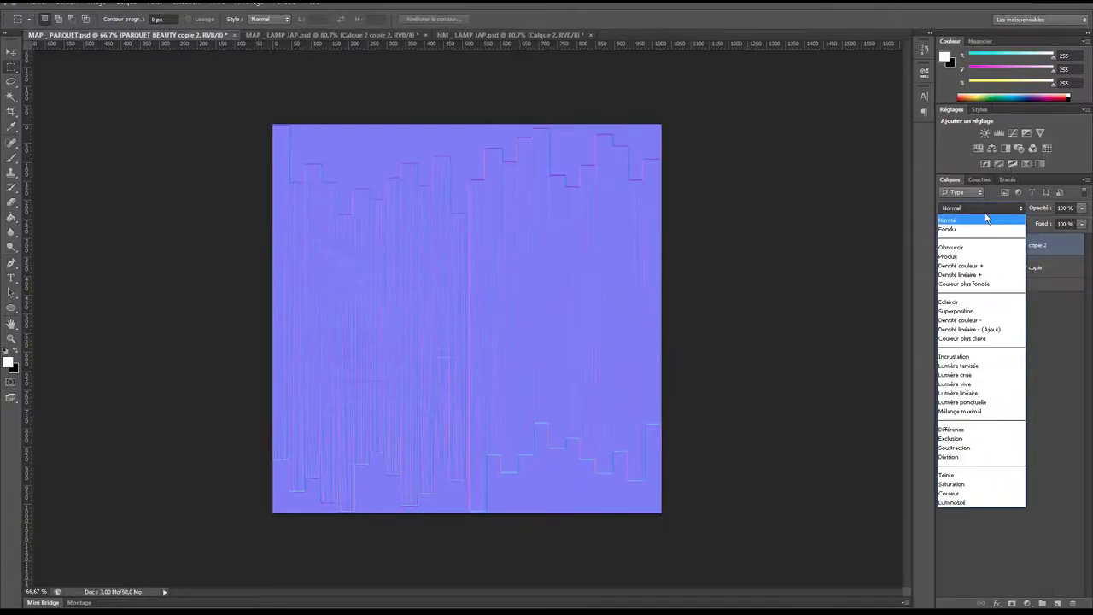
pyautogui.click(966, 358)
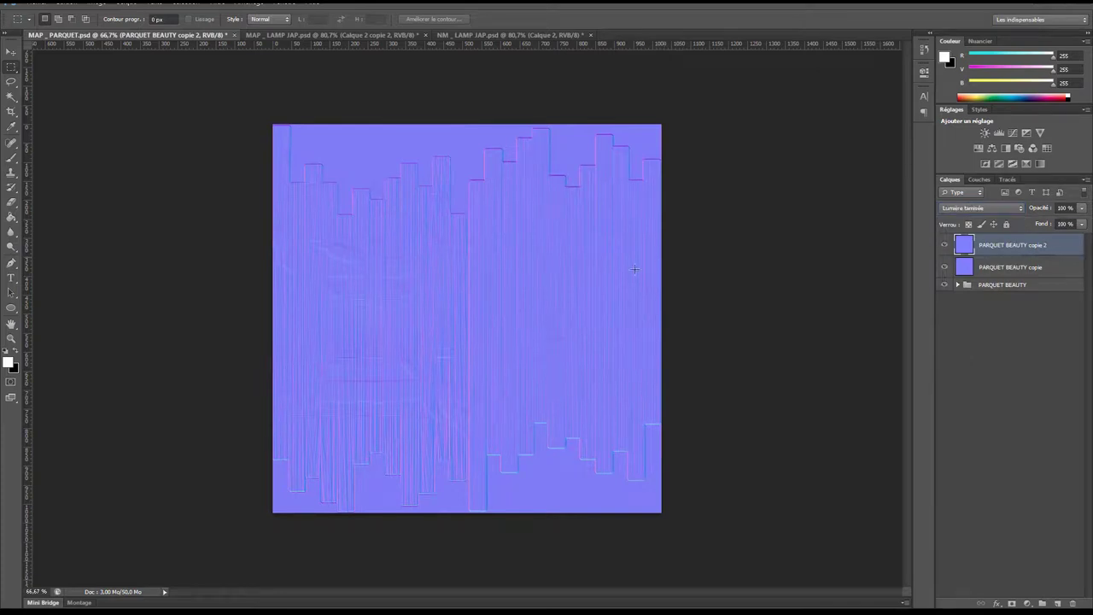
# Step: Save the parquet normal map as JPEG 'parquet_normal map' in Desktop > EXPORT TUTO LAMPE
pyautogui.hotkey('ctrl', 'shift', 's')
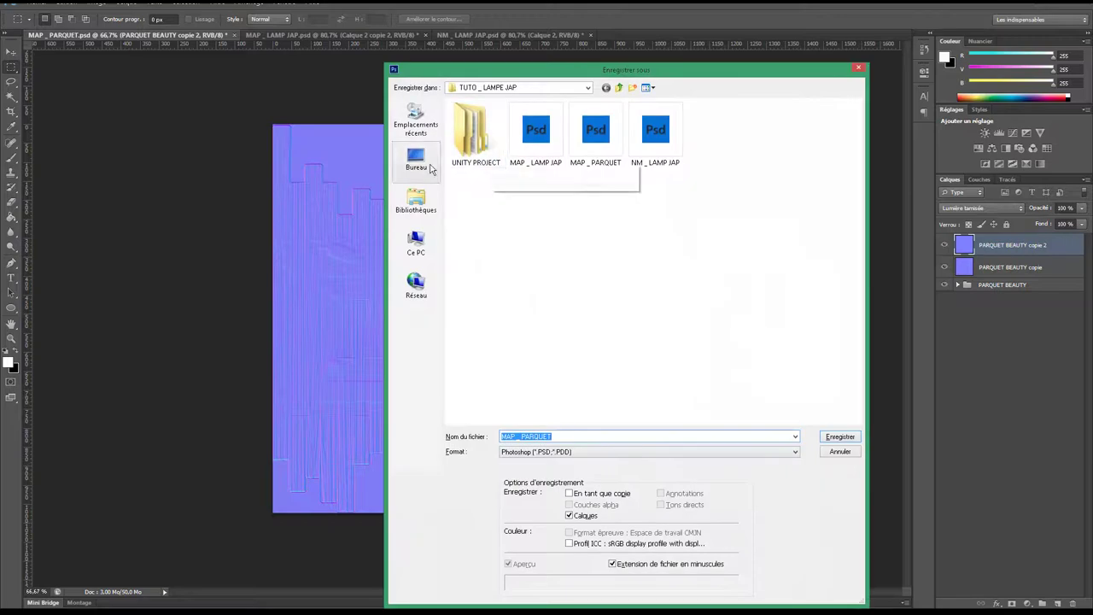
pyautogui.click(416, 159)
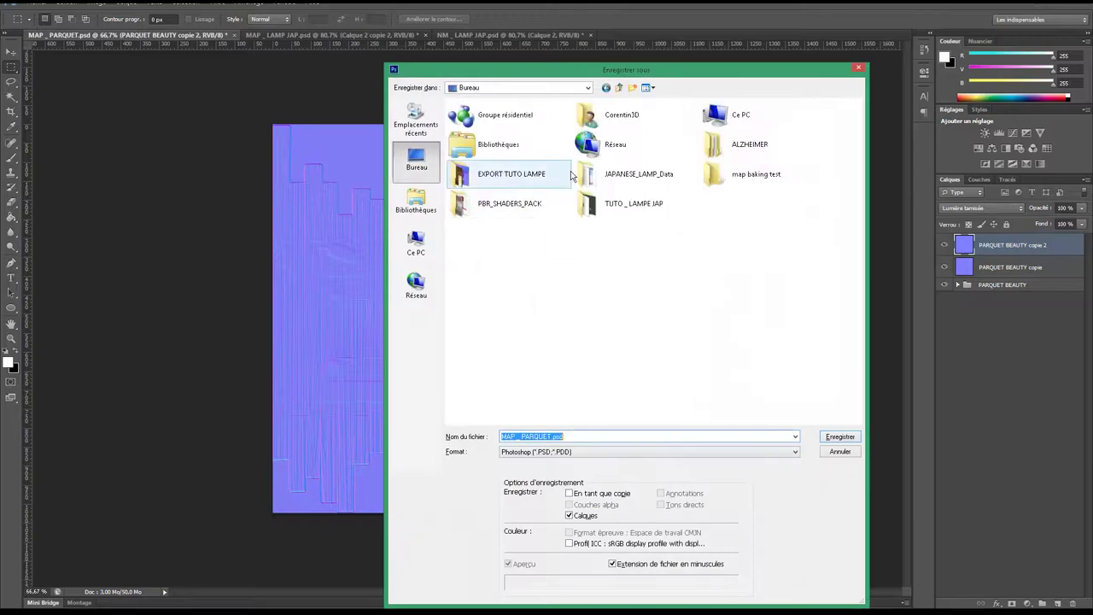
pyautogui.click(631, 216)
pyautogui.doubleClick(627, 215)
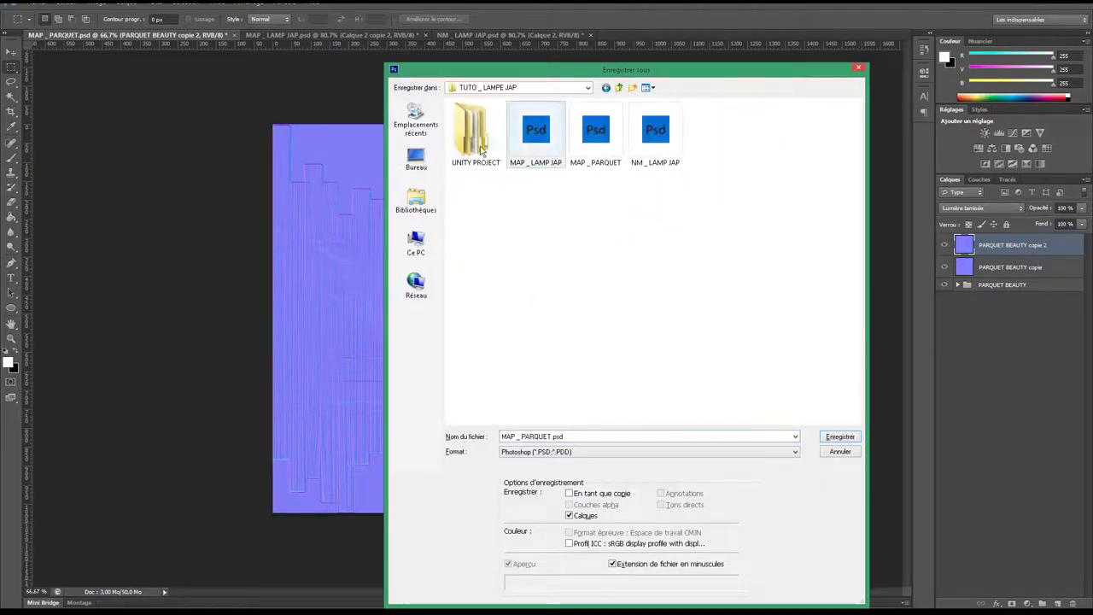
pyautogui.press('BackSpace')
pyautogui.click(534, 180)
pyautogui.doubleClick(534, 179)
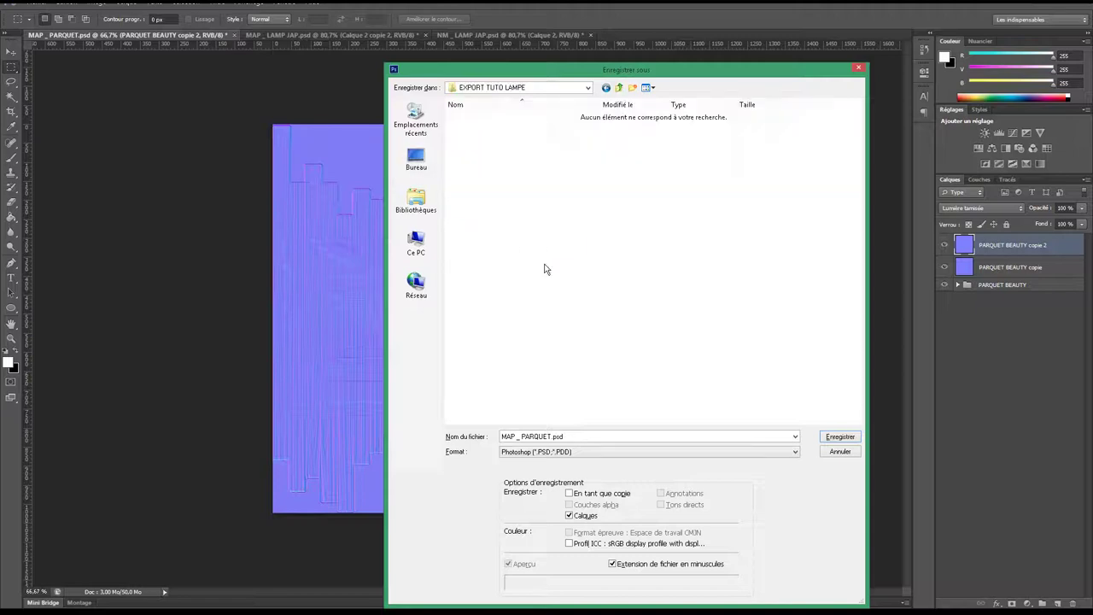
pyautogui.click(578, 436)
pyautogui.write('parquet_normal map')
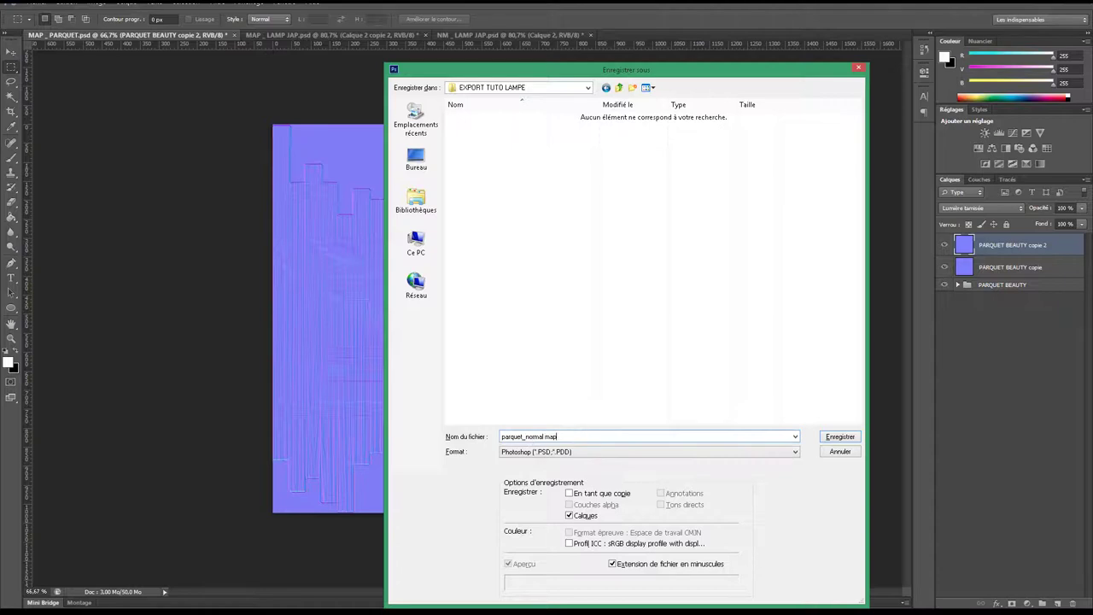
pyautogui.press('Tab')
pyautogui.press('j')
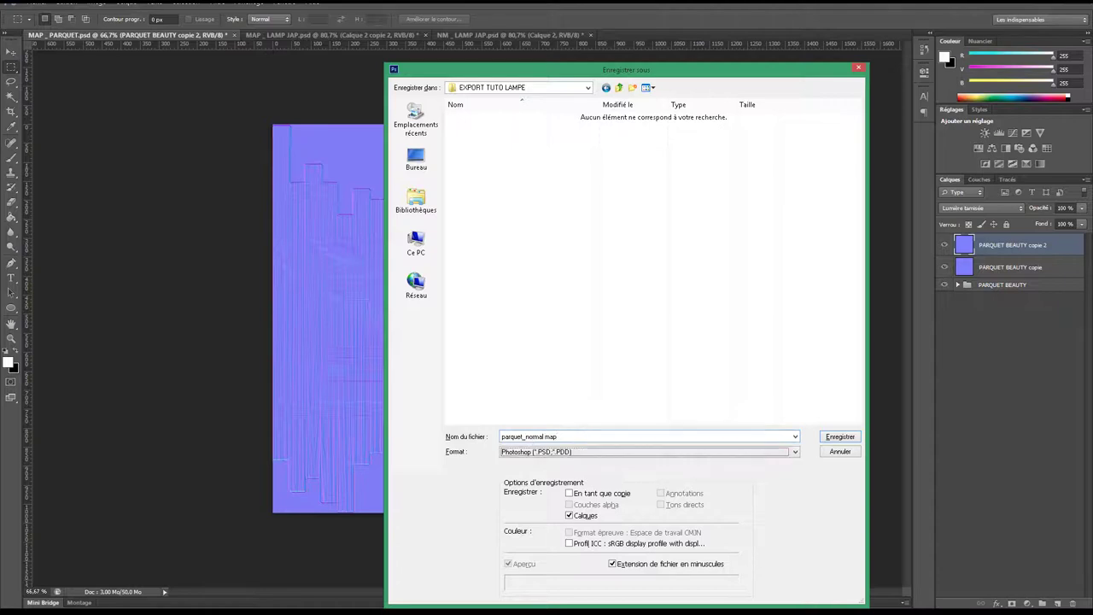
pyautogui.press('Return')
pyautogui.press('Return')
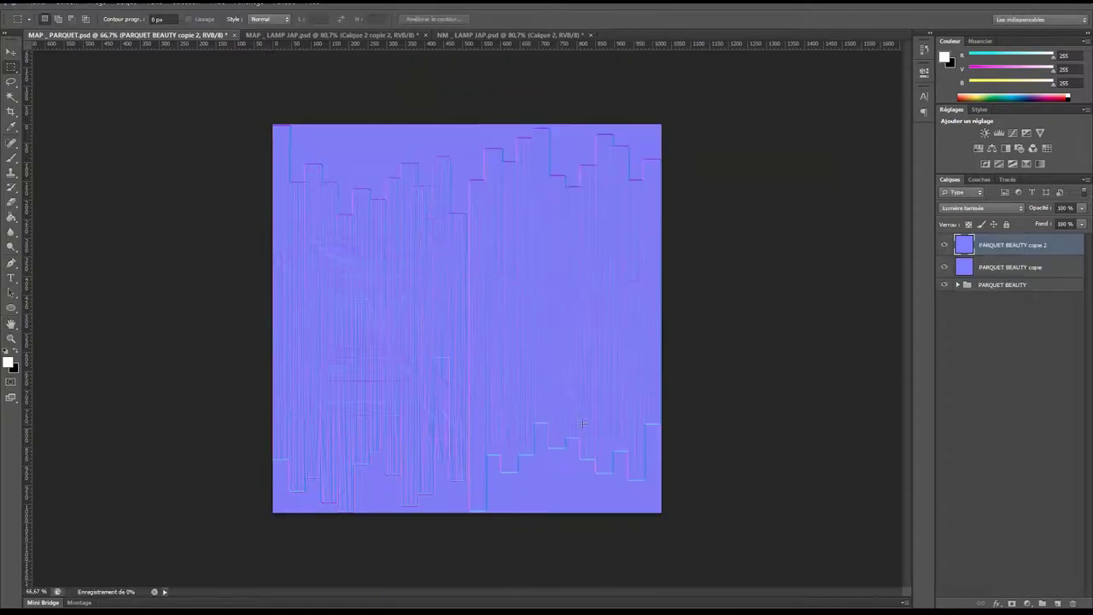
# Step: Delete the PARQUET BEAUTY copie 2 layer and add a new empty layer, Calque 7
pyautogui.press('Delete')
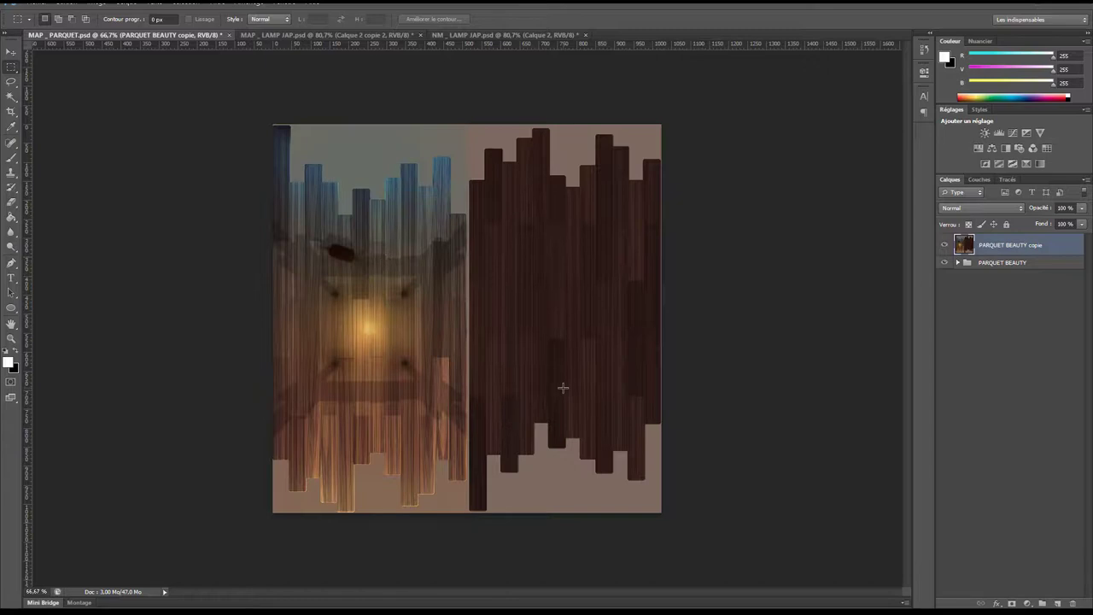
pyautogui.hotkey('ctrl', 'shift', 'n')
pyautogui.press('Return')
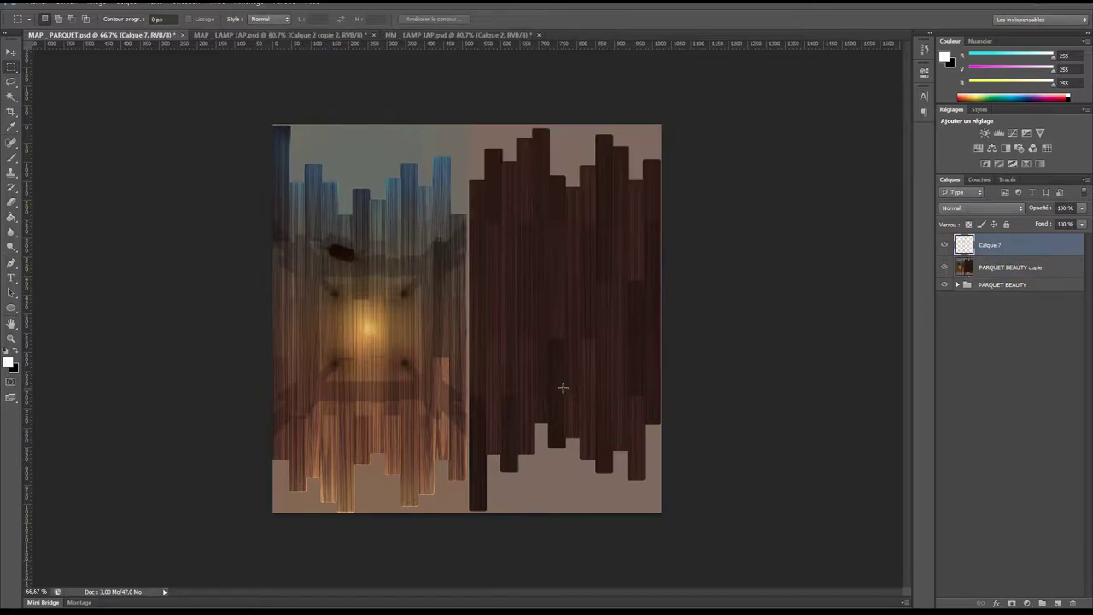
# Step: Paint a soft 415 px ffcc00 yellow glow over the lamp spot on Calque 7
pyautogui.press('b')
pyautogui.keyDown('alt'); pyautogui.moveTo(470, 354); pyautogui.dragTo(421, 356, button='right'); pyautogui.keyUp('alt')
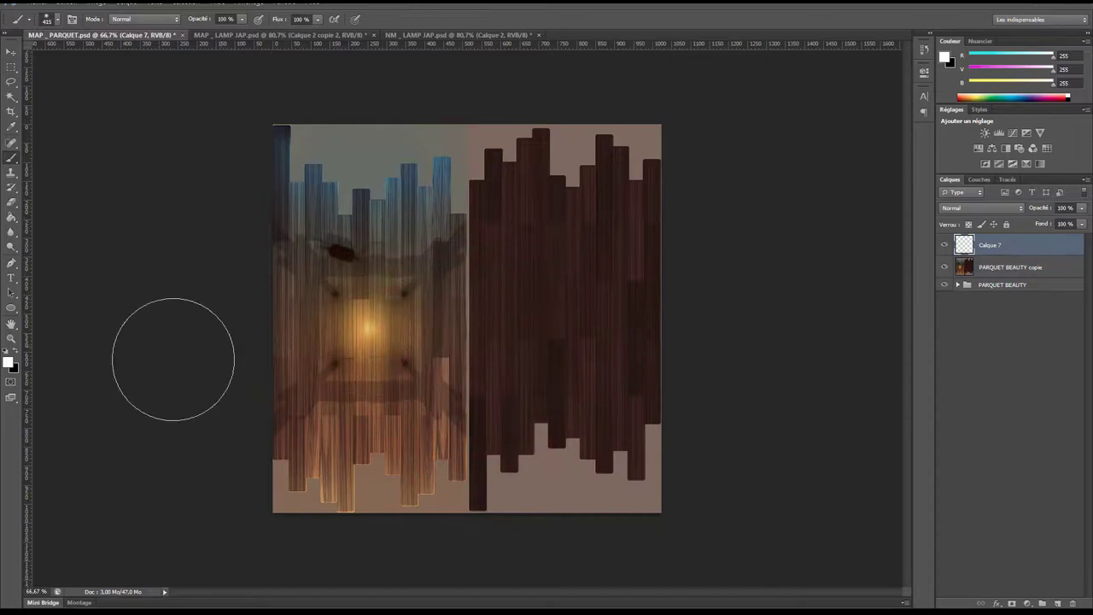
pyautogui.click(12, 364)
pyautogui.moveTo(484, 188); pyautogui.dragTo(530, 122)
pyautogui.moveTo(546, 226); pyautogui.dragTo(548, 250)
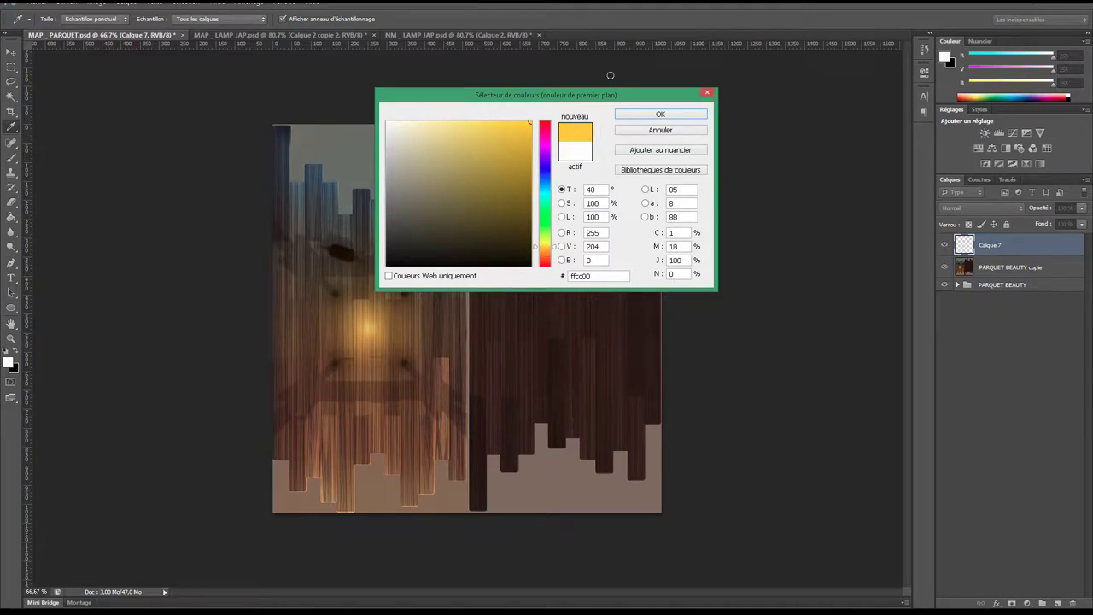
pyautogui.press('Return')
pyautogui.press('b')
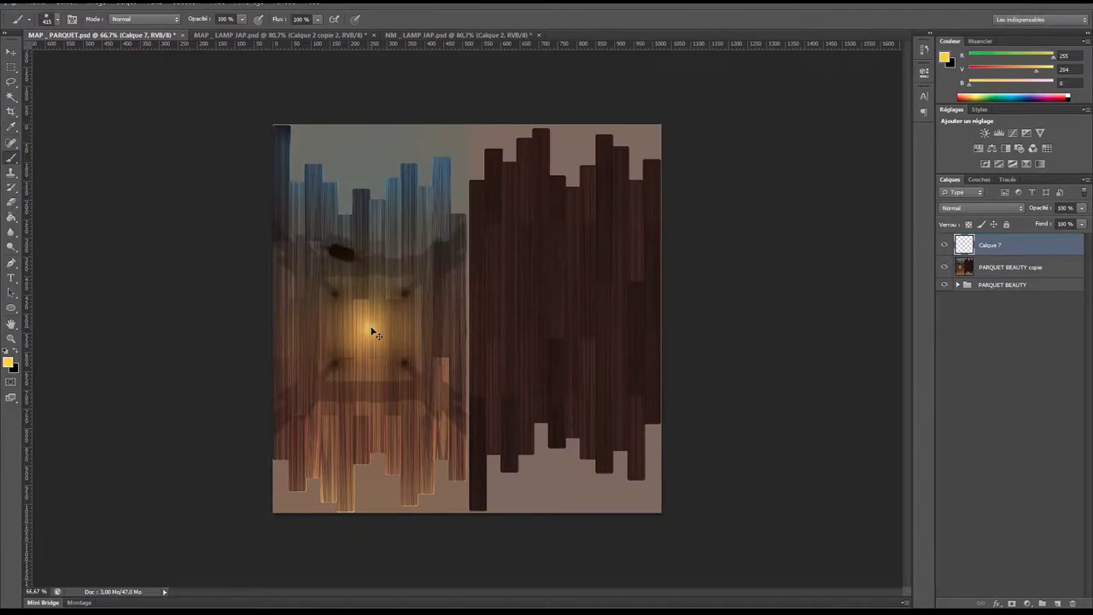
pyautogui.click(369, 327)
pyautogui.click(371, 328)
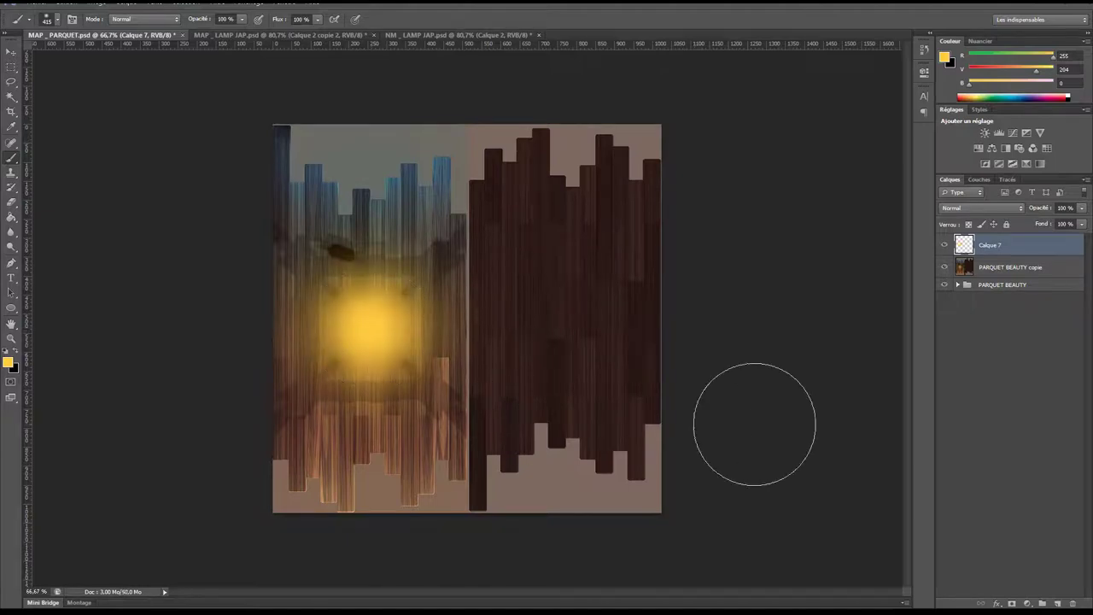
# Step: Add Calque 8 above PARQUET BEAUTY copie, fill it black, and select it with Calque 7
pyautogui.click(1010, 268)
pyautogui.hotkey('ctrl', 'shift', 'n')
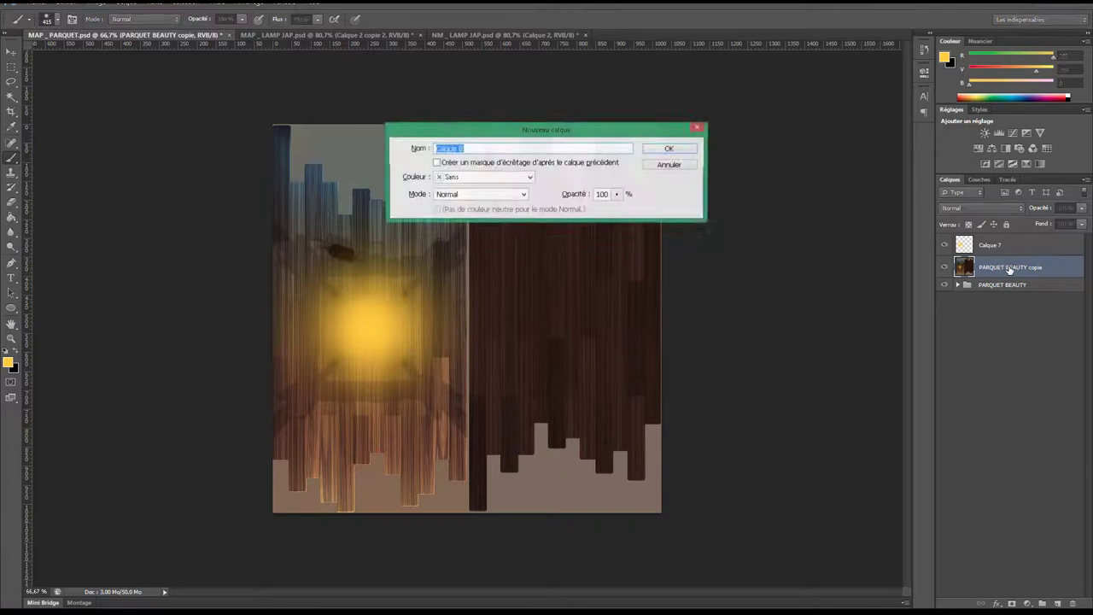
pyautogui.press('Return')
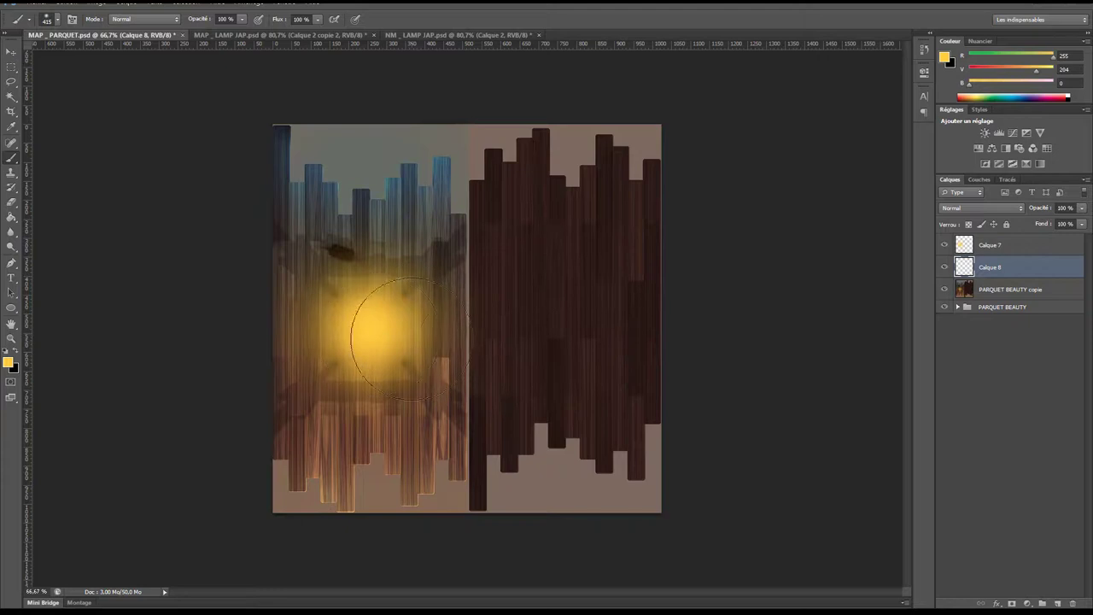
pyautogui.press('g')
pyautogui.press('x')
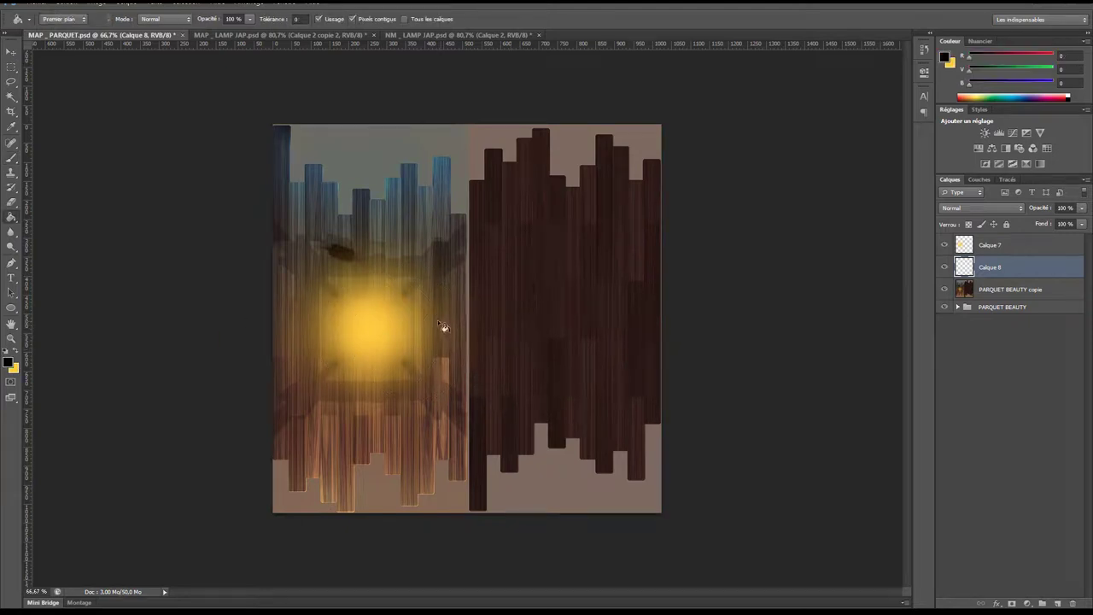
pyautogui.click(520, 304)
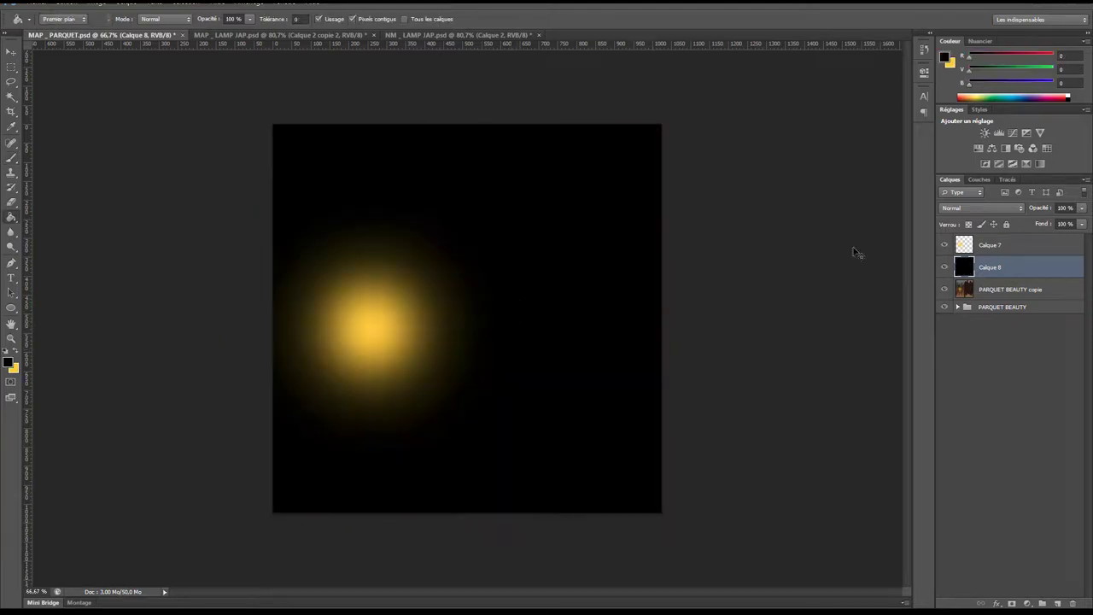
pyautogui.keyDown('shift'); pyautogui.click(1006, 252); pyautogui.keyUp('shift')
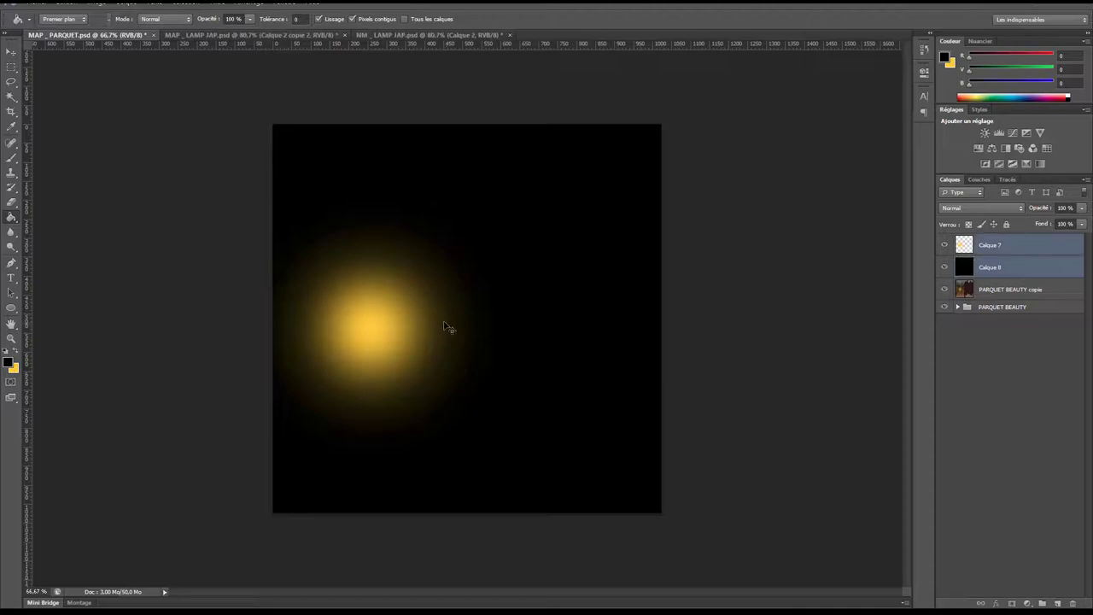
# Step: Save the yellow-glow-on-black map as a JPEG with a parquet file name in Desktop > EXPORT TUTO LAMPE
pyautogui.hotkey('ctrl', 'shift', 's')
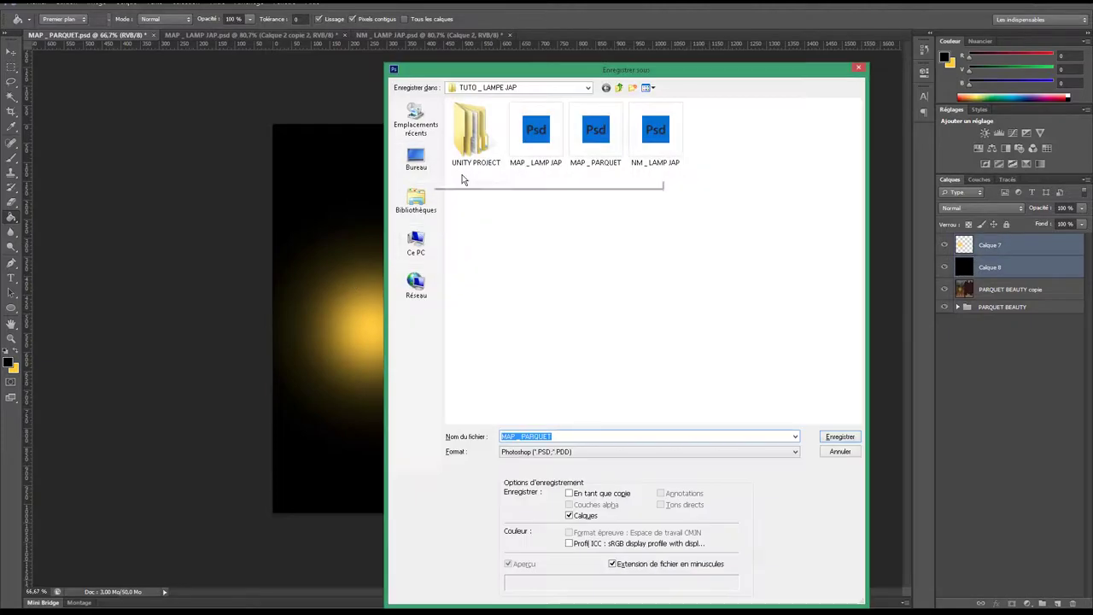
pyautogui.click(436, 174)
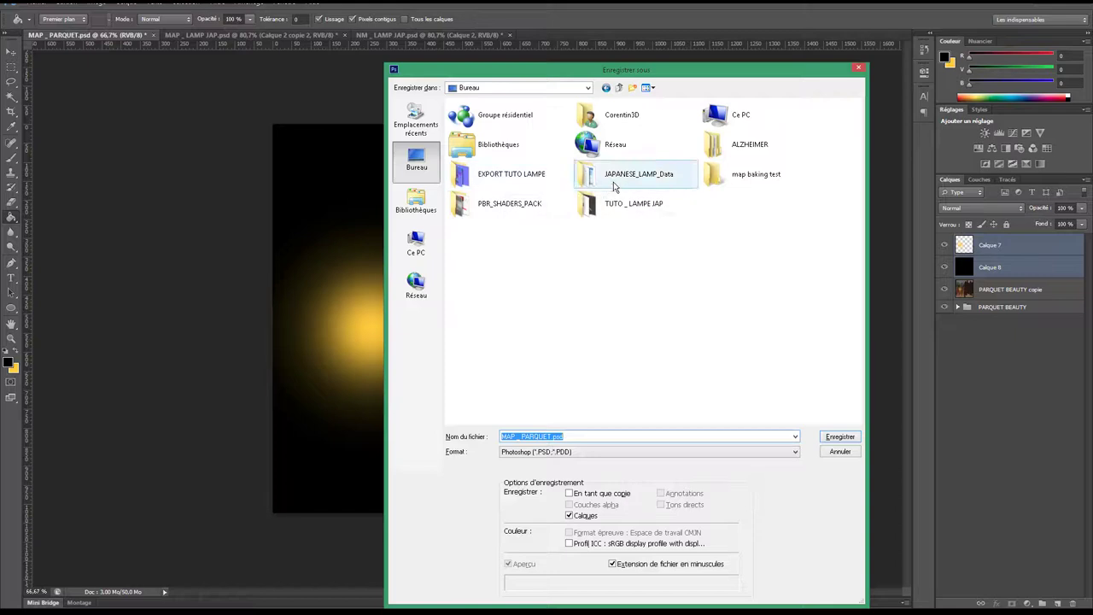
pyautogui.doubleClick(624, 211)
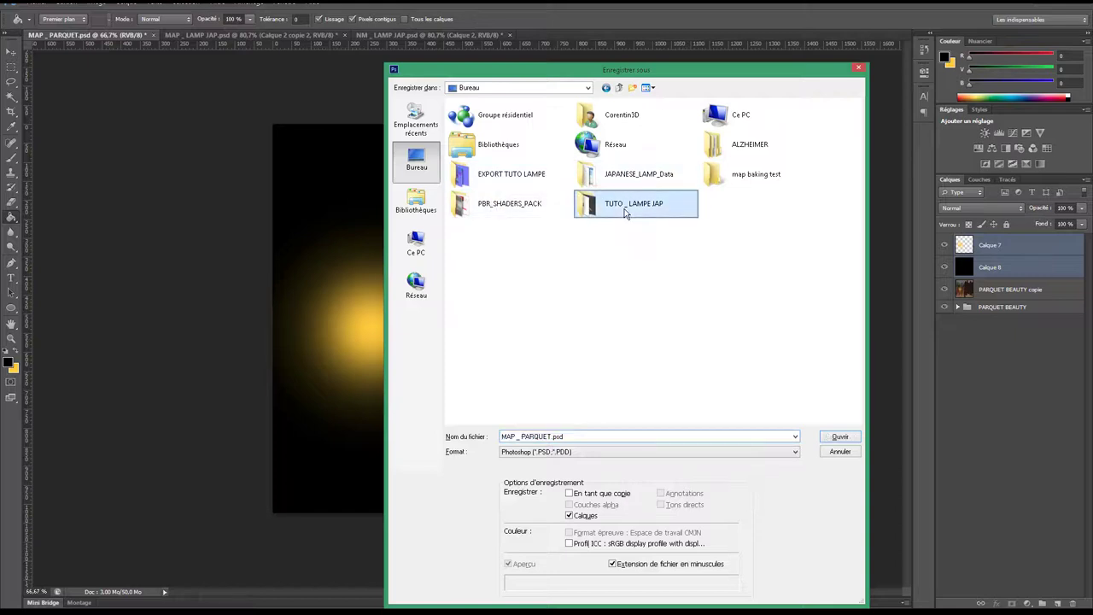
pyautogui.click(605, 87)
pyautogui.click(538, 174)
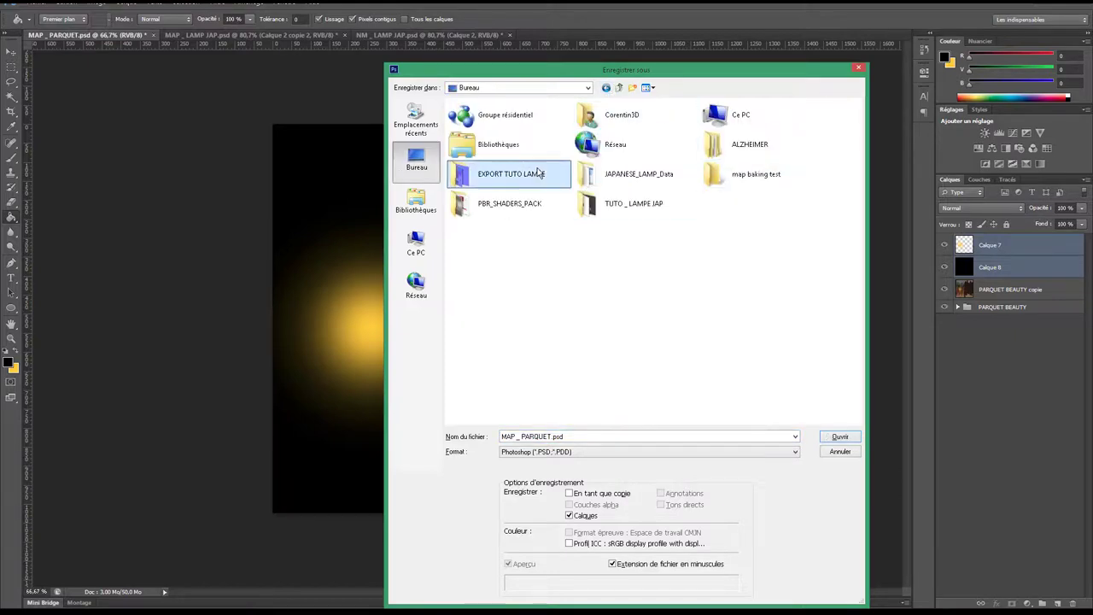
pyautogui.doubleClick(541, 174)
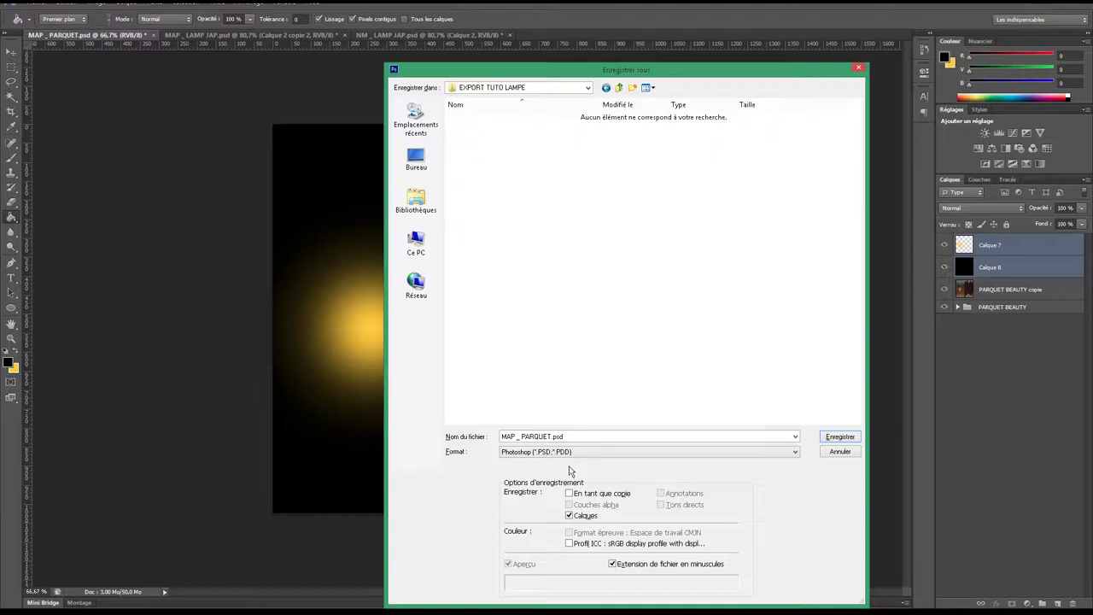
pyautogui.click(559, 450)
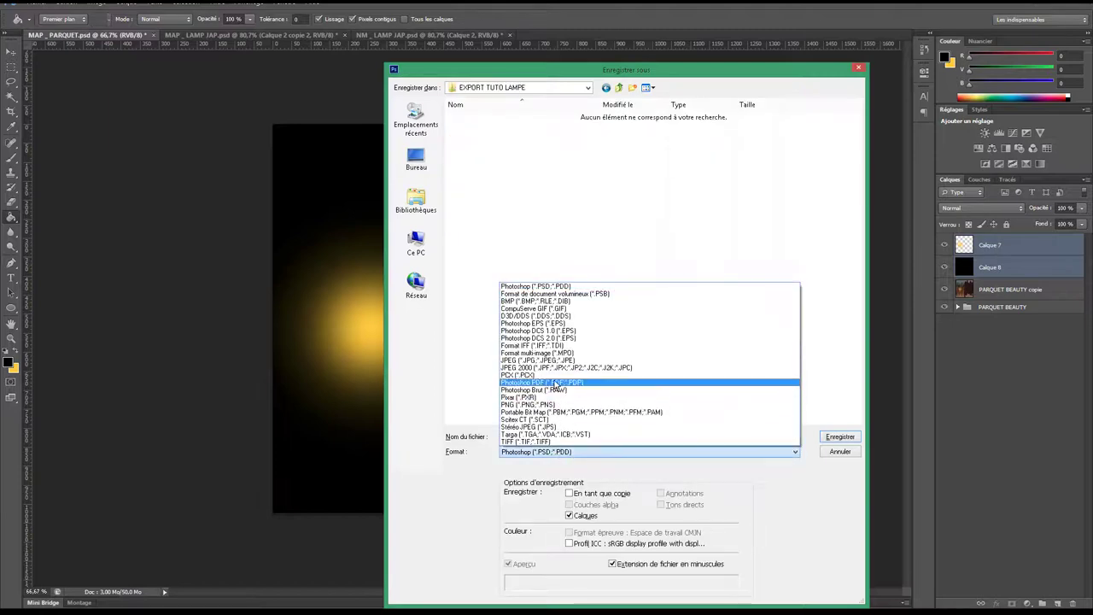
pyautogui.click(553, 359)
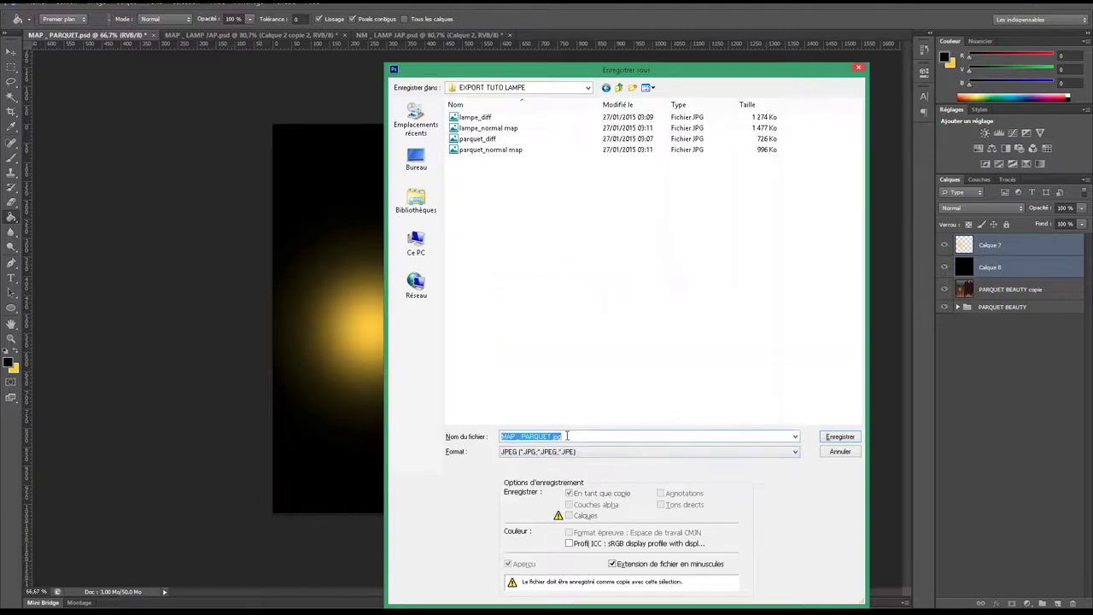
pyautogui.write('parquet')
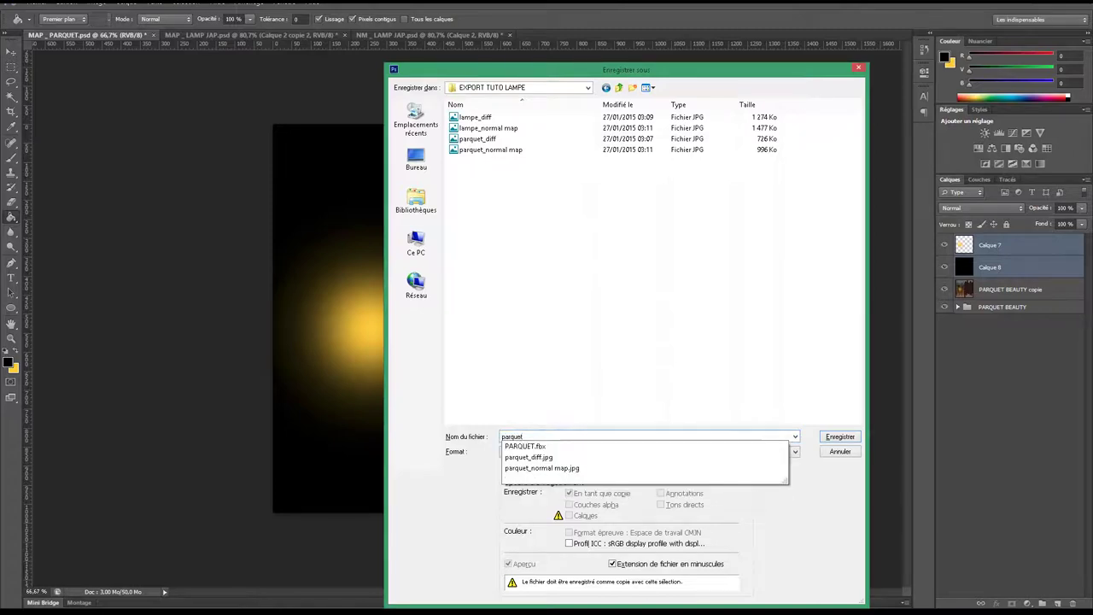
pyautogui.write('_l')
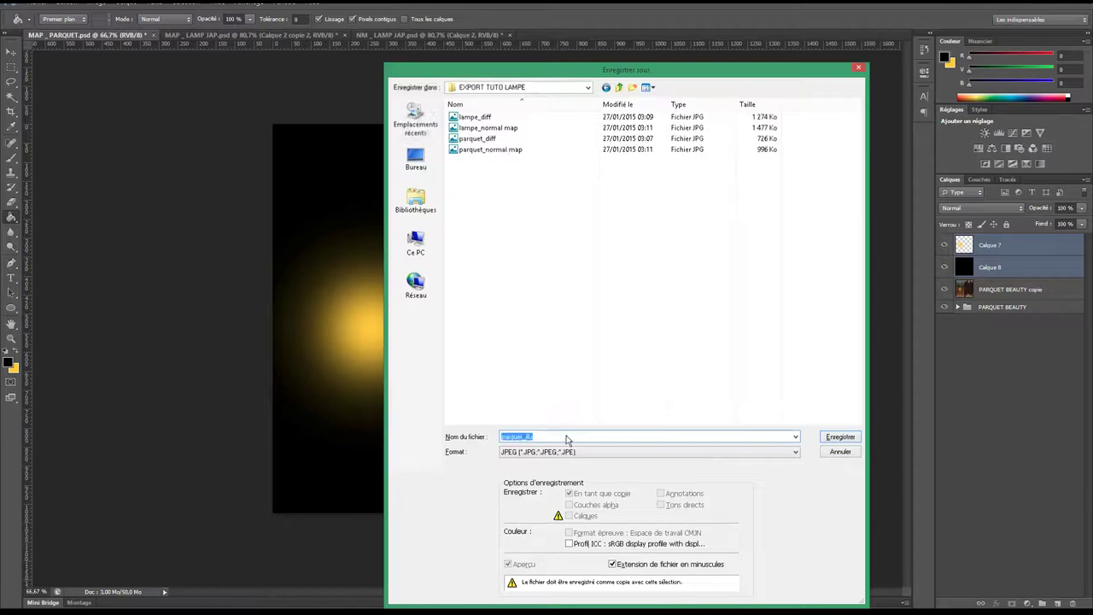
pyautogui.press('Return')
pyautogui.press('Return')
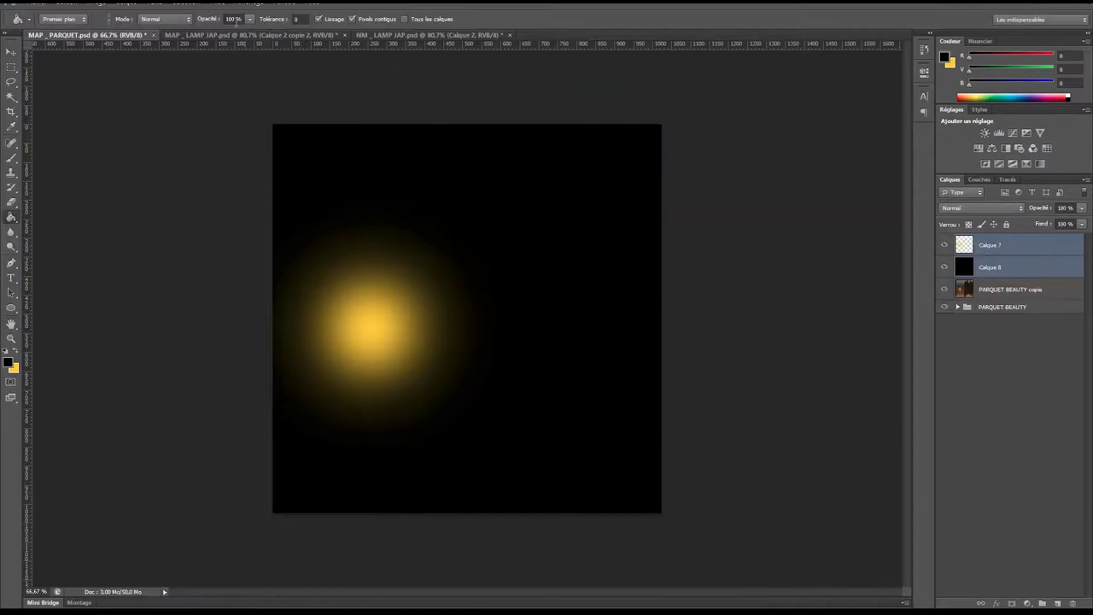
# Step: In MAP_LAMP JAP, show the ILLU_BAKE_LAMPJAP layer and move it to the top of the stack
pyautogui.click(225, 35)
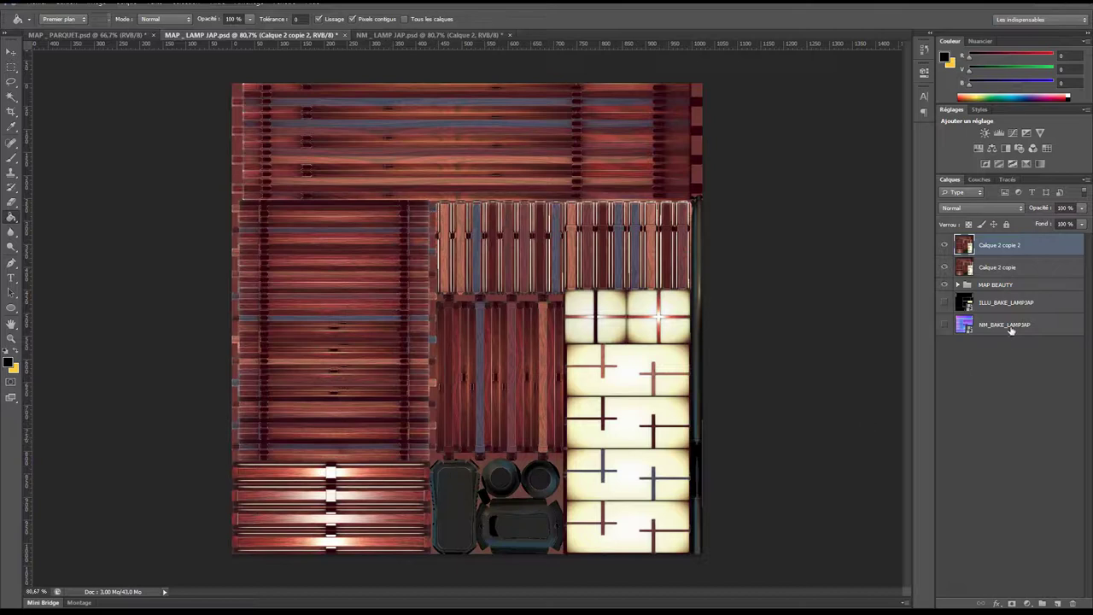
pyautogui.click(1018, 304)
pyautogui.click(943, 302)
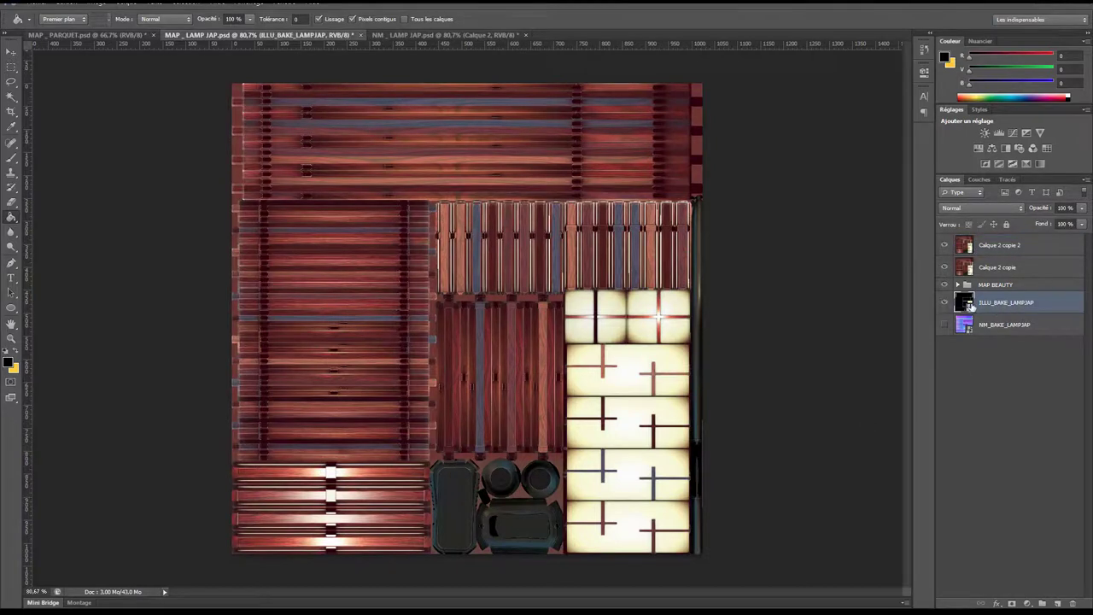
pyautogui.moveTo(1004, 308); pyautogui.dragTo(1001, 239)
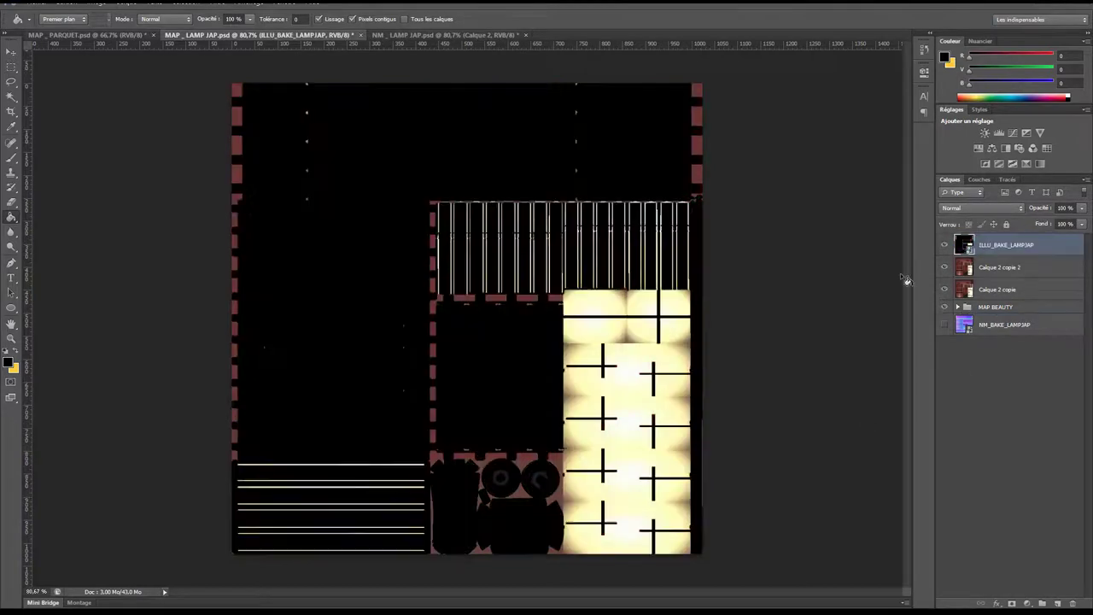
pyautogui.click(533, 239)
pyautogui.click(488, 236)
# Step: Delete everything on ILLU_BAKE_LAMPJAP except the bright lamp panel block
pyautogui.click(11, 66)
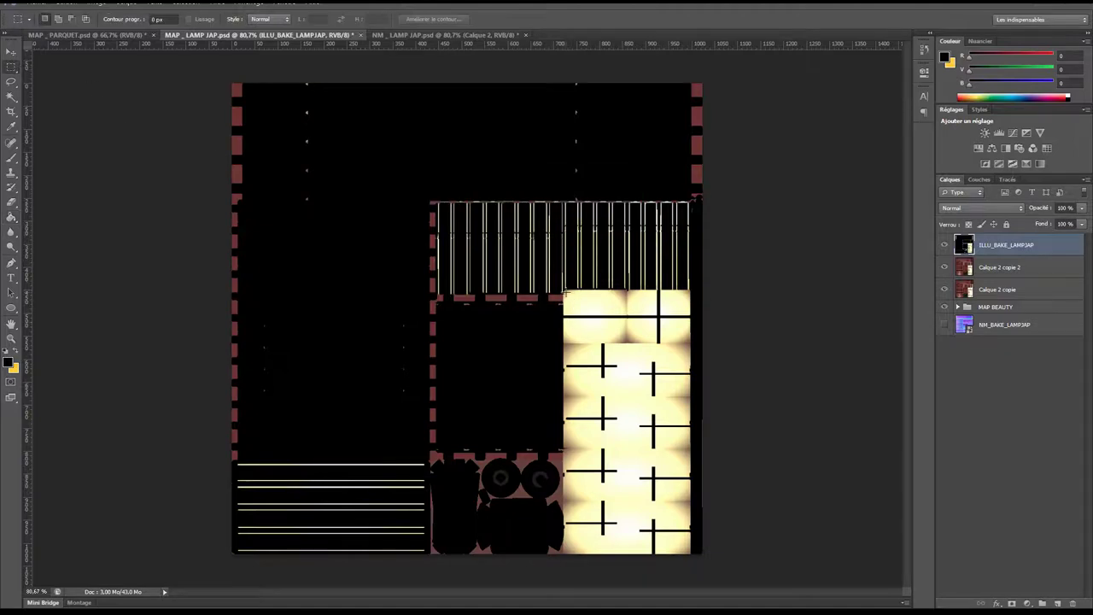
pyautogui.moveTo(563, 291); pyautogui.dragTo(758, 557)
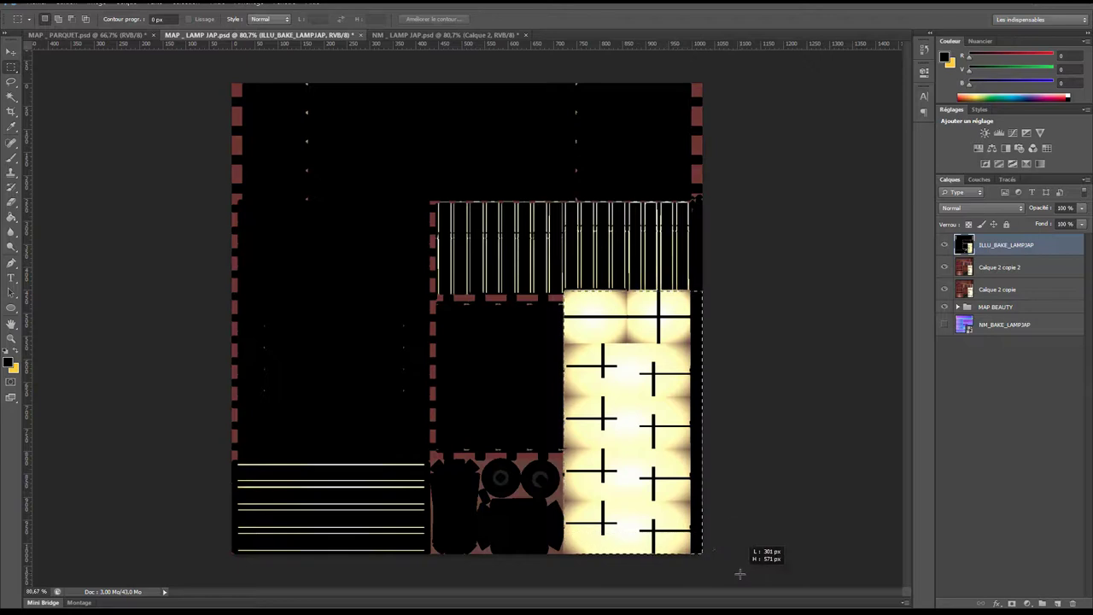
pyautogui.hotkey('ctrl', 'shift', 'i')
pyautogui.press('Delete')
pyautogui.hotkey('ctrl', 'd')
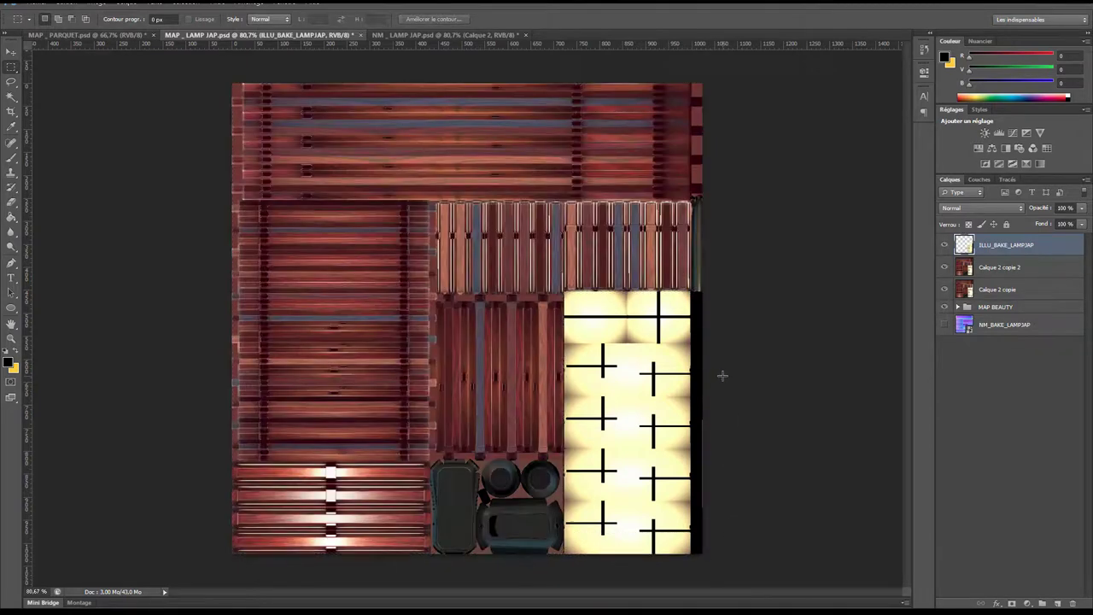
# Step: Add a black-filled Calque 2 beneath the lamp panels and merge the two layers
pyautogui.hotkey('ctrl', 'shift', 'n')
pyautogui.press('Return')
pyautogui.press('g')
pyautogui.click(635, 306)
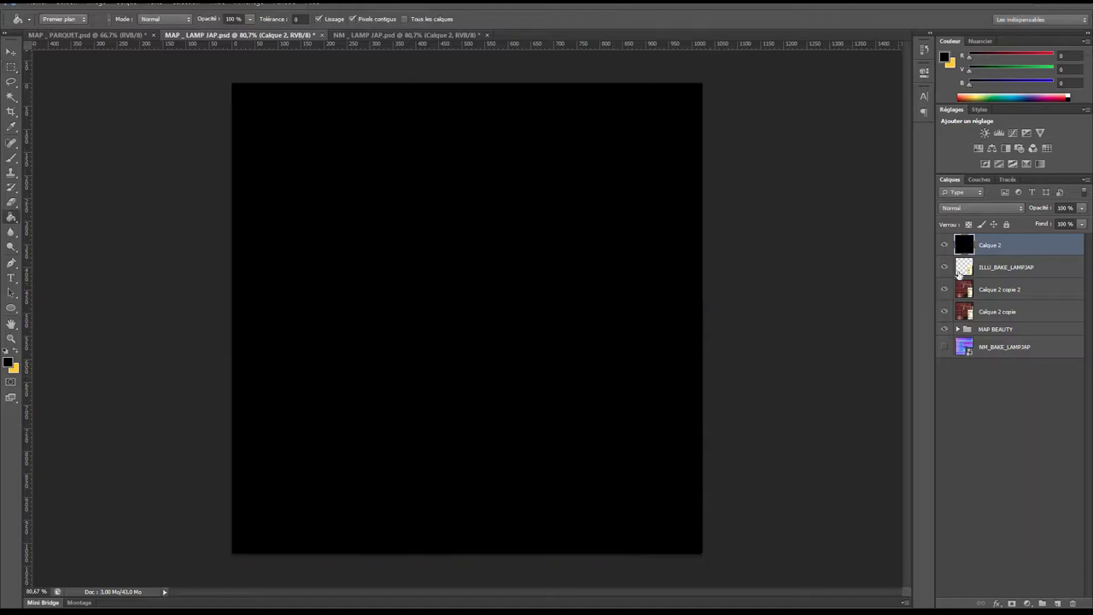
pyautogui.moveTo(1004, 247); pyautogui.dragTo(1006, 274)
pyautogui.keyDown('shift'); pyautogui.click(1005, 247); pyautogui.keyUp('shift')
pyautogui.hotkey('ctrl', 'e')
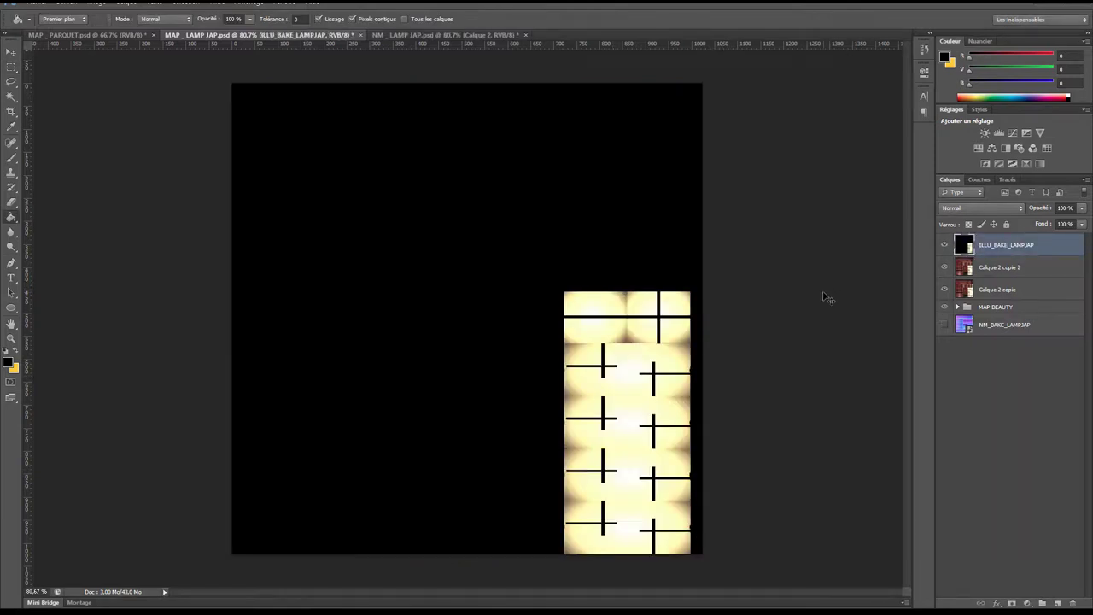
# Step: Duplicate the merged illumination layer, hide the original at the bottom, and bring up Save As
pyautogui.rightClick(990, 249)
pyautogui.click(943, 256)
pyautogui.press('Return')
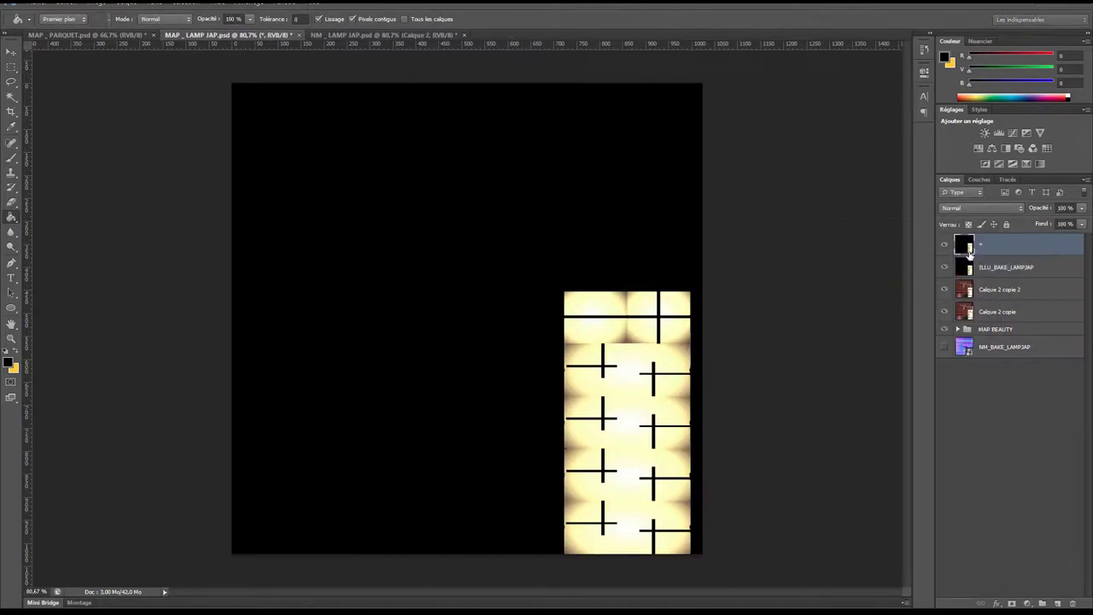
pyautogui.moveTo(988, 269)
pyautogui.mouseDown()
pyautogui.moveTo(999, 335)
pyautogui.moveTo(990, 356)
pyautogui.mouseUp()
pyautogui.click(945, 348)
pyautogui.click(1004, 248)
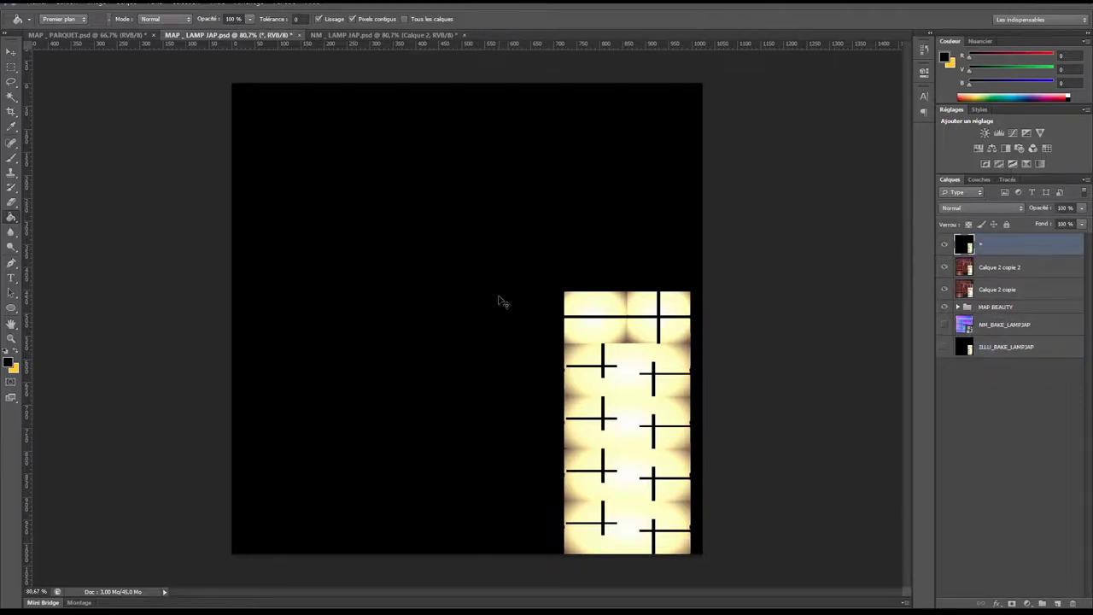
pyautogui.hotkey('ctrl', 'shift', 's')
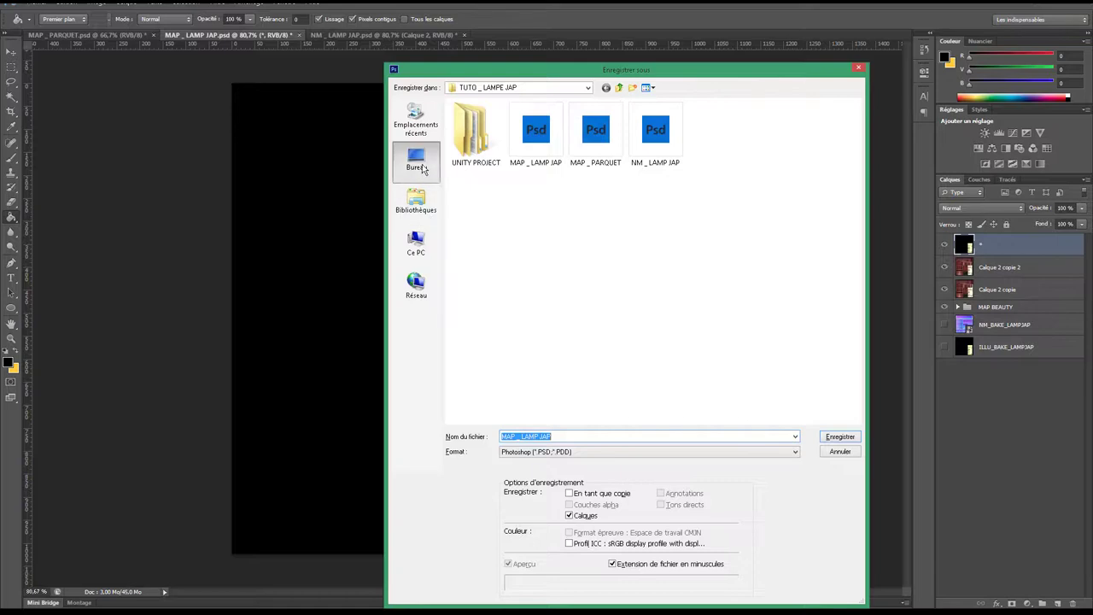
# Step: Export the map as JPEG lampe_illu in EXPORT TUTO LAMPE, then delete the black layer and resave the PSD
pyautogui.click(415, 160)
pyautogui.doubleClick(505, 175)
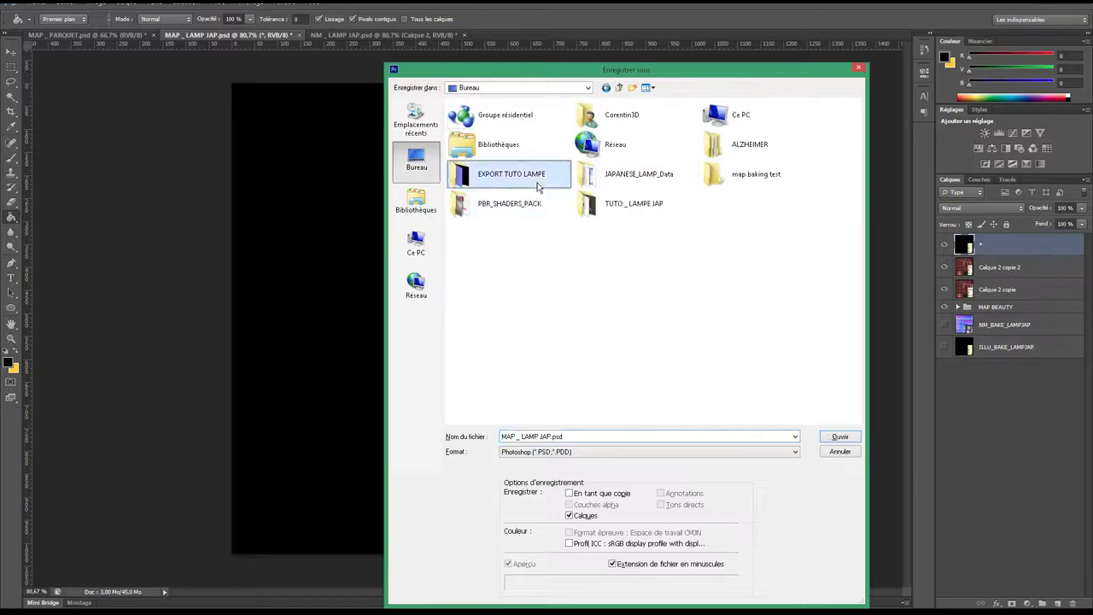
pyautogui.click(578, 451)
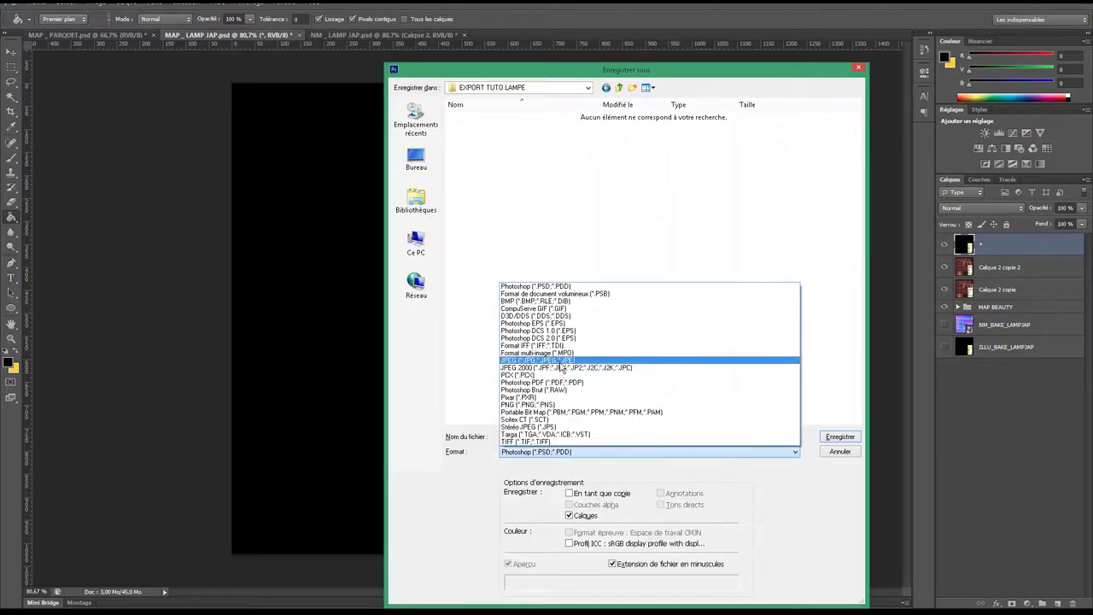
pyautogui.click(664, 359)
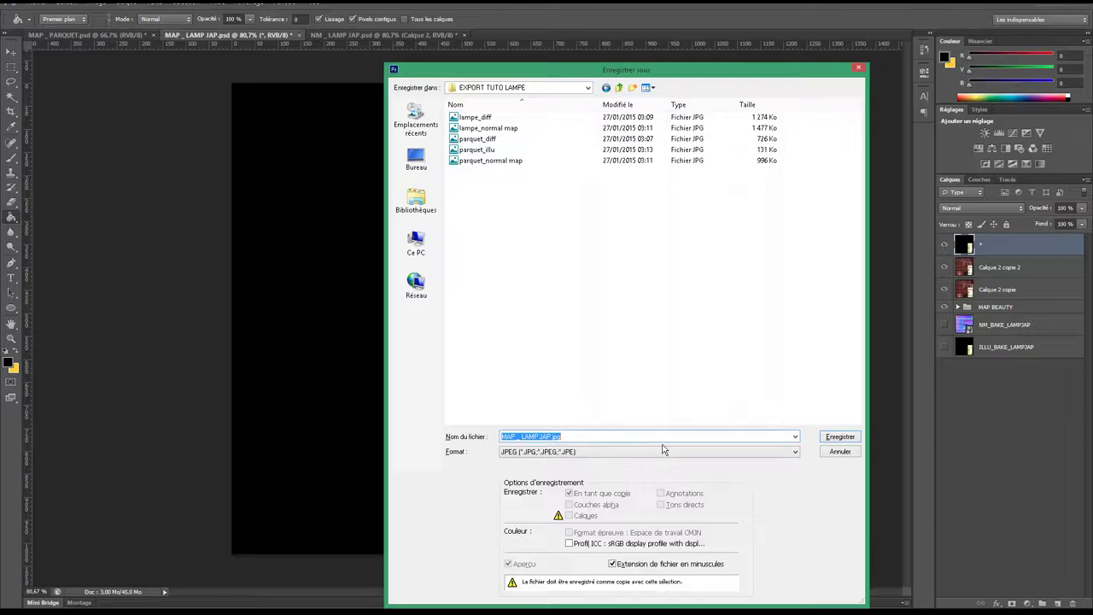
pyautogui.write('lampe_illu')
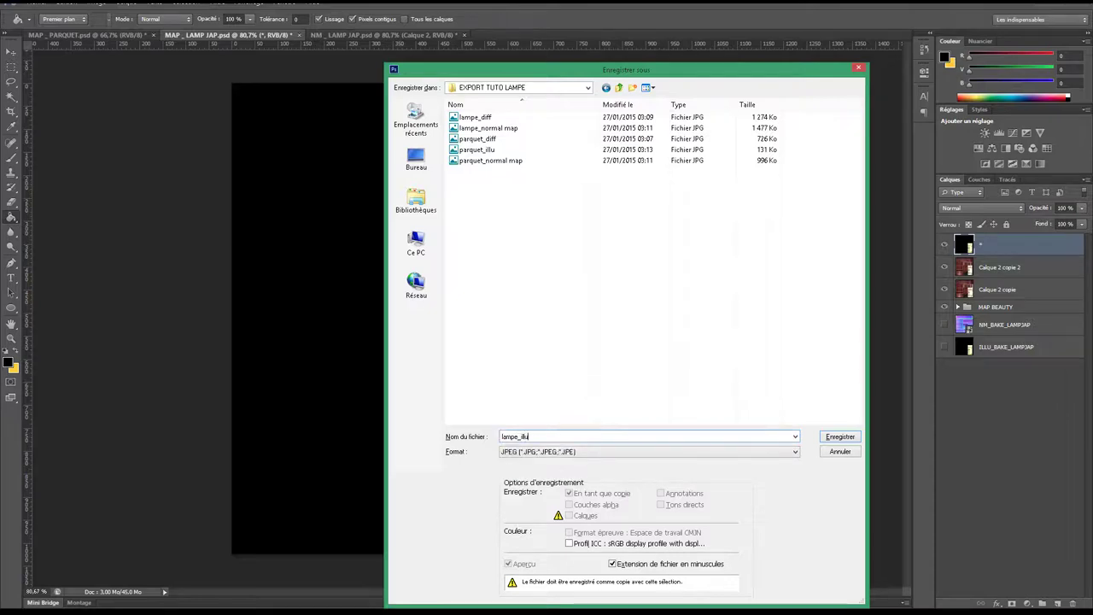
pyautogui.press('Return')
pyautogui.press('Return')
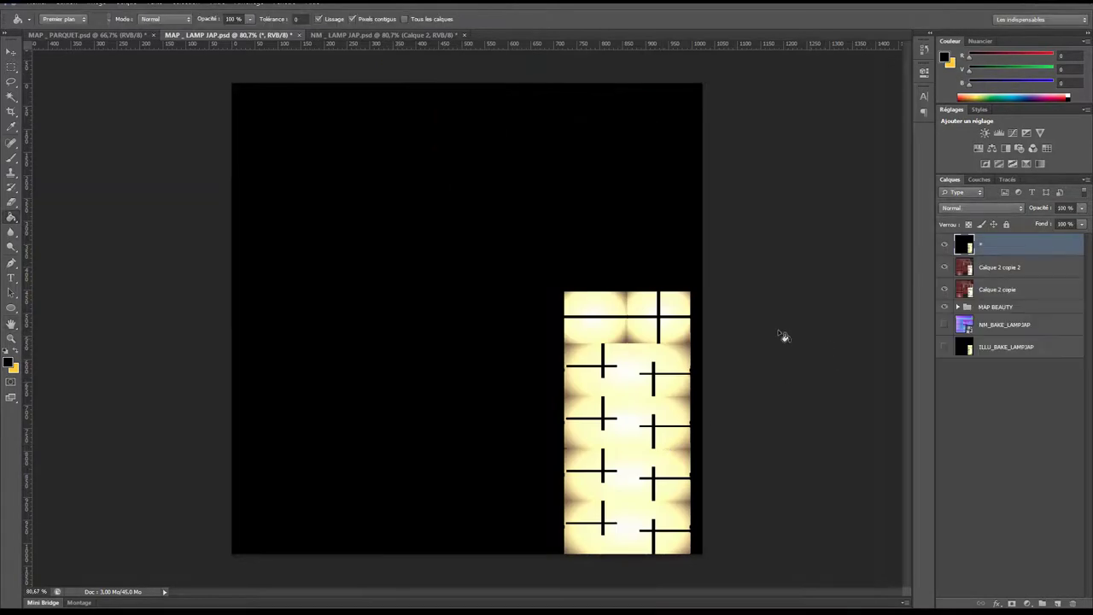
pyautogui.press('Delete')
pyautogui.hotkey('ctrl', 's')
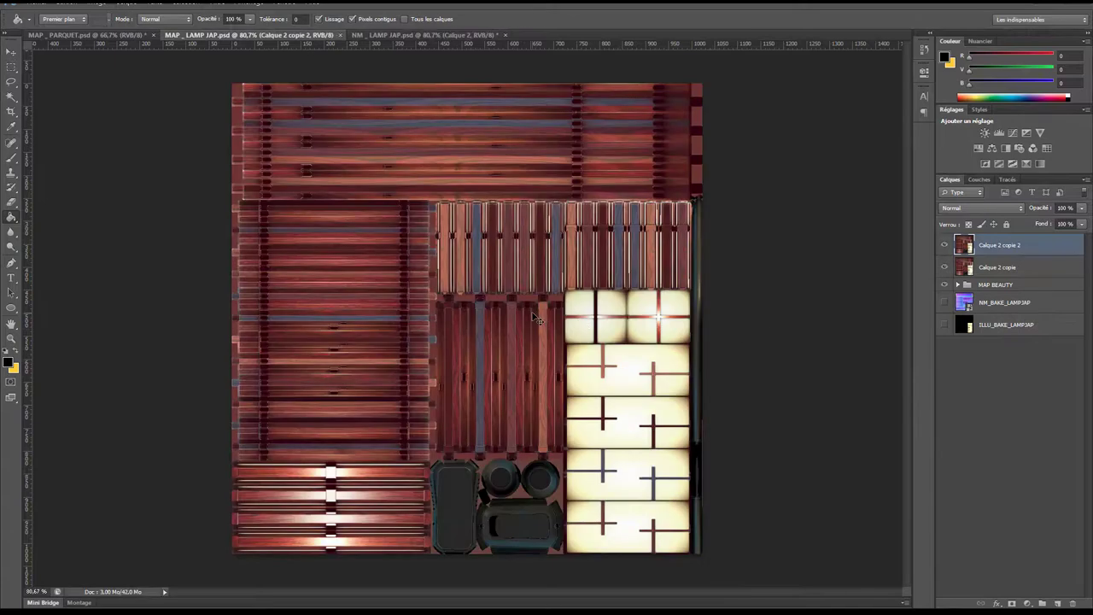
# Step: In MAP_PARQUET, hide the Calque 7 and Calque 8 glow layers
pyautogui.click(144, 39)
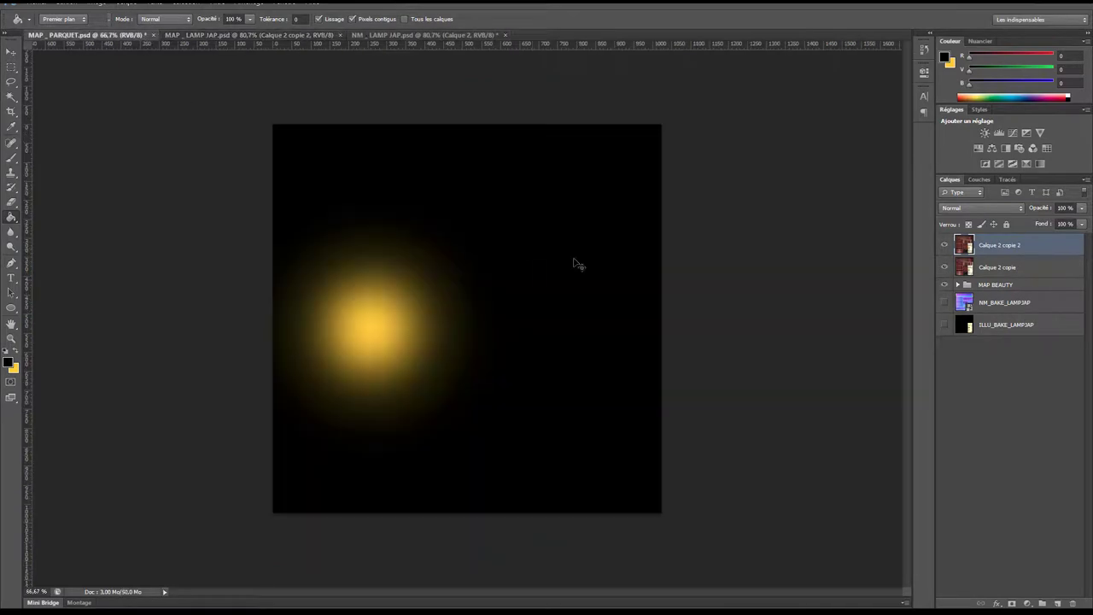
pyautogui.click(380, 36)
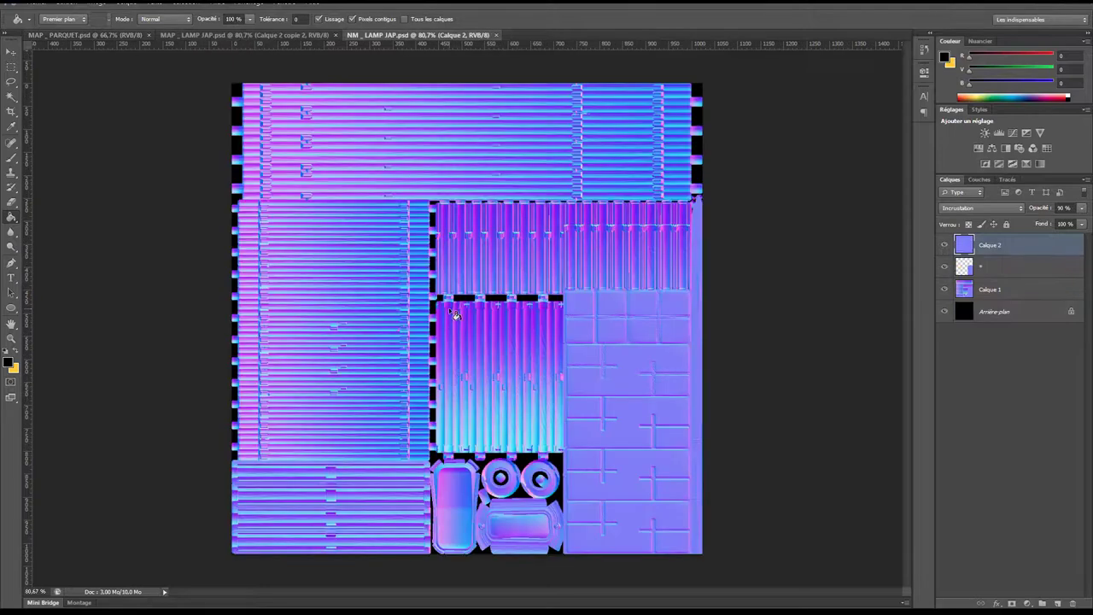
pyautogui.click(112, 36)
pyautogui.moveTo(948, 250); pyautogui.dragTo(944, 268)
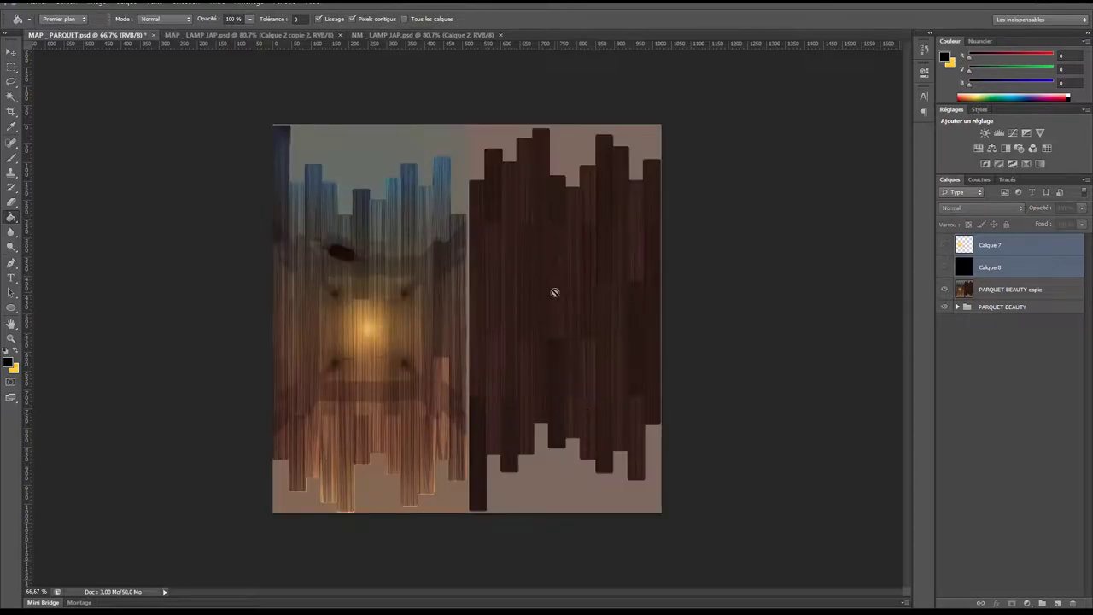
# Step: Duplicate PARQUET BEAUTY copie, desaturate the copy to greyscale and auto-boost its contrast
pyautogui.click(1016, 292)
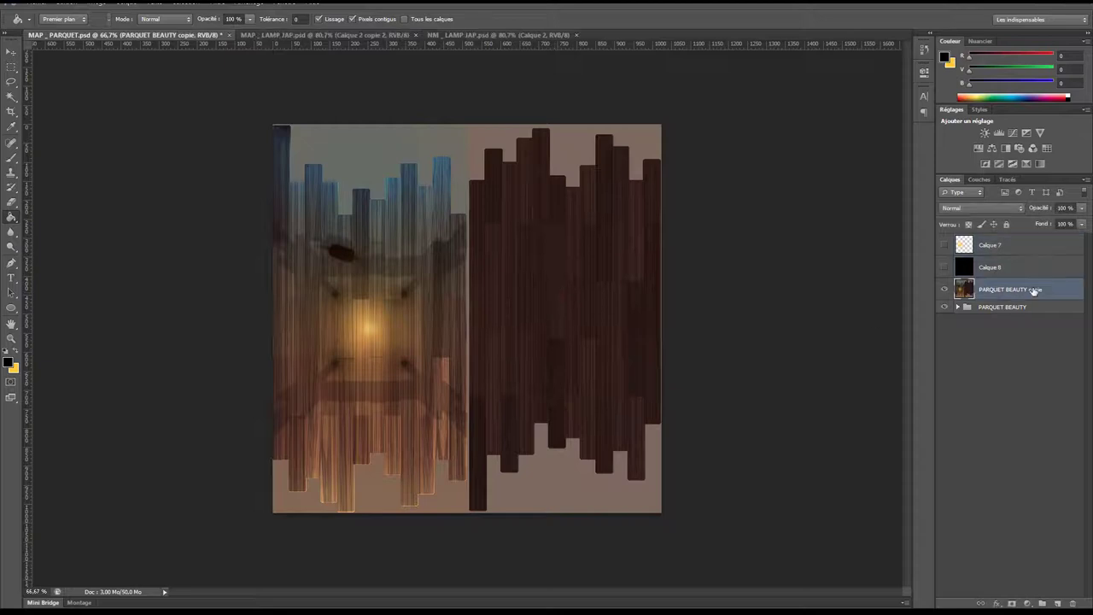
pyautogui.rightClick(1031, 291)
pyautogui.click(922, 255)
pyautogui.press('Return')
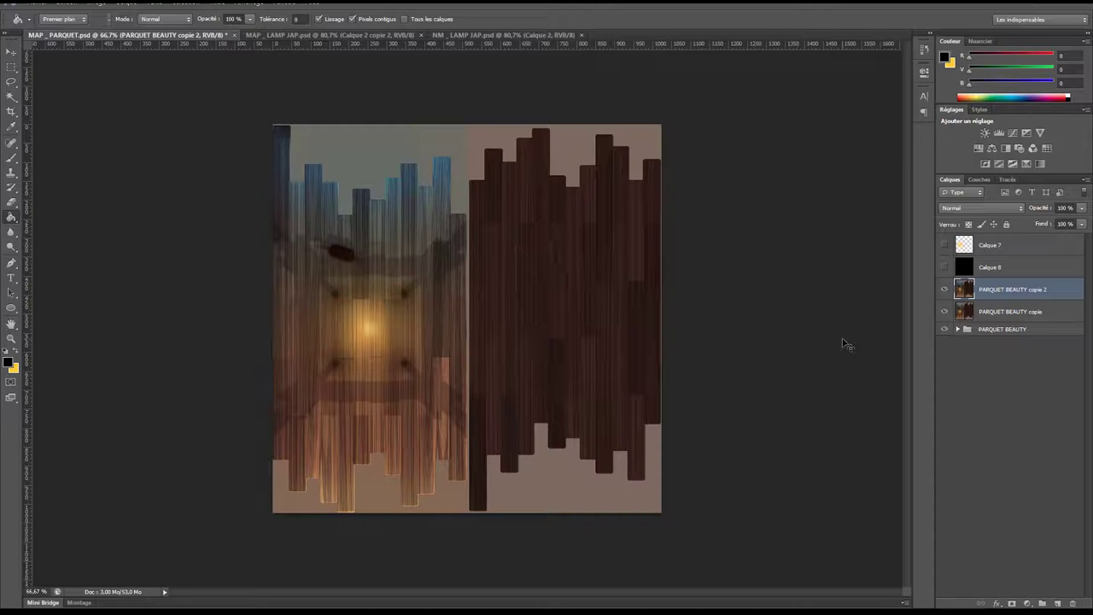
pyautogui.hotkey('ctrl', 'shift', 'u')
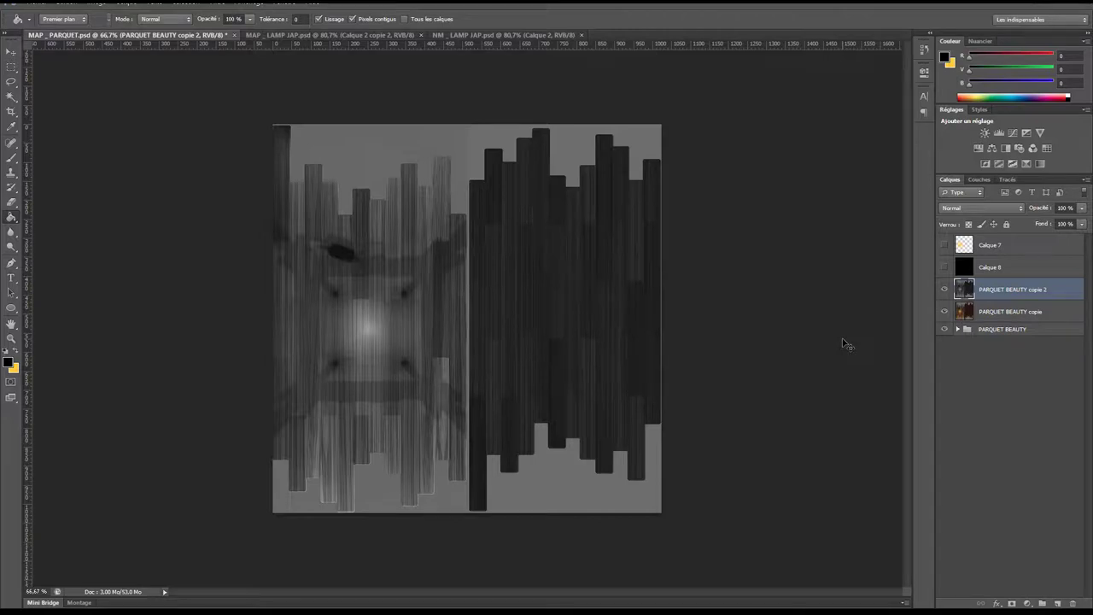
pyautogui.hotkey('ctrl', 'shift', 'l')
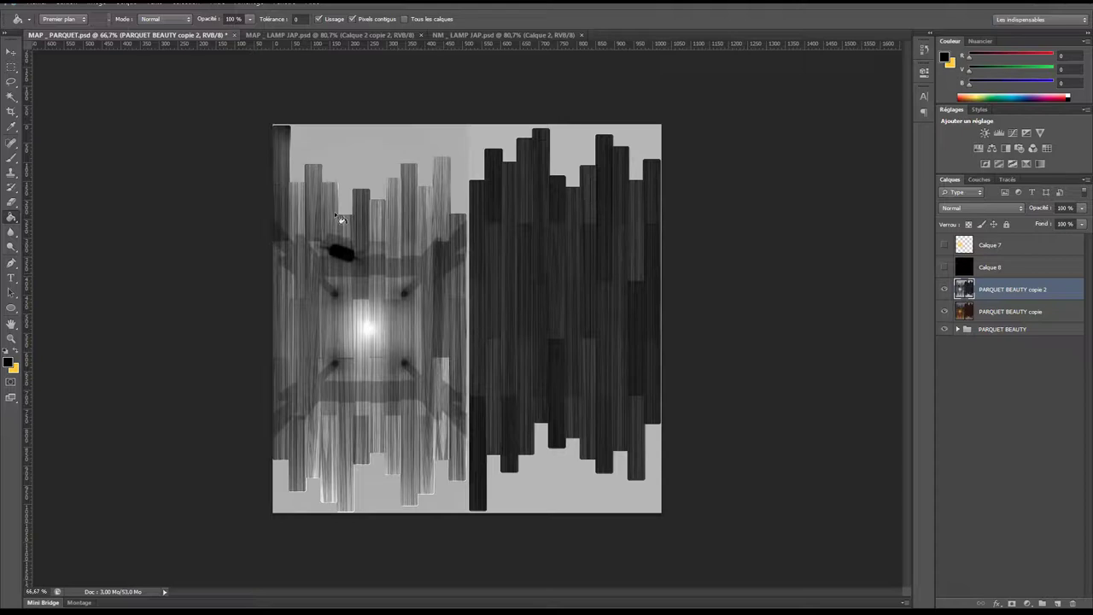
# Step: Apply Levels with a black input of 54 and brightened highlights, then bring up Save As
pyautogui.click(95, 3)
pyautogui.moveTo(128, 29)
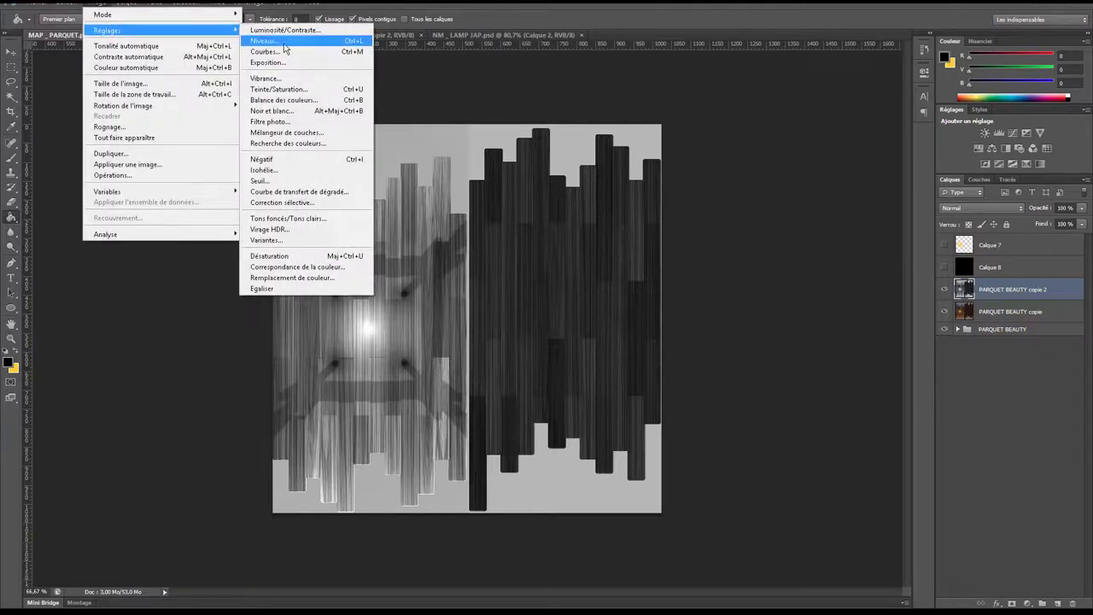
pyautogui.click(286, 51)
pyautogui.moveTo(670, 200); pyautogui.dragTo(700, 199)
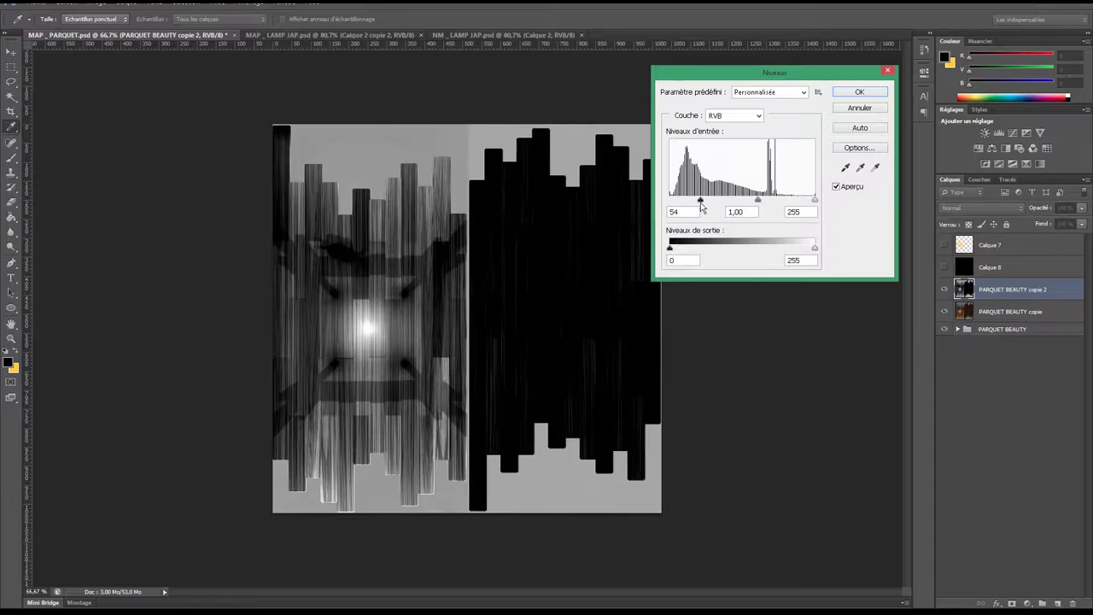
pyautogui.moveTo(814, 199); pyautogui.dragTo(795, 199)
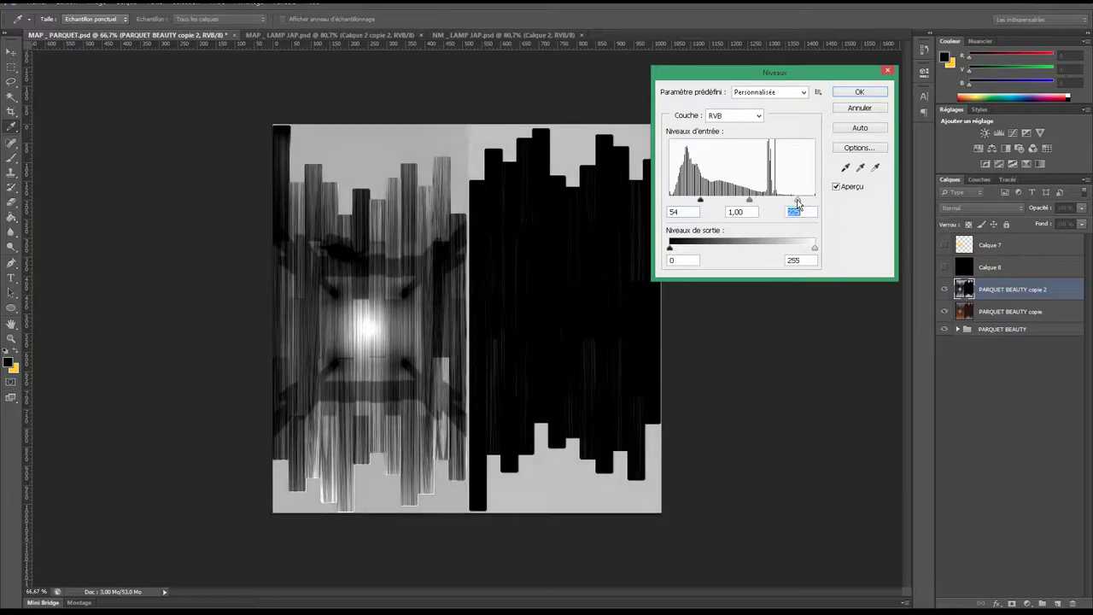
pyautogui.press('Return')
pyautogui.press('g')
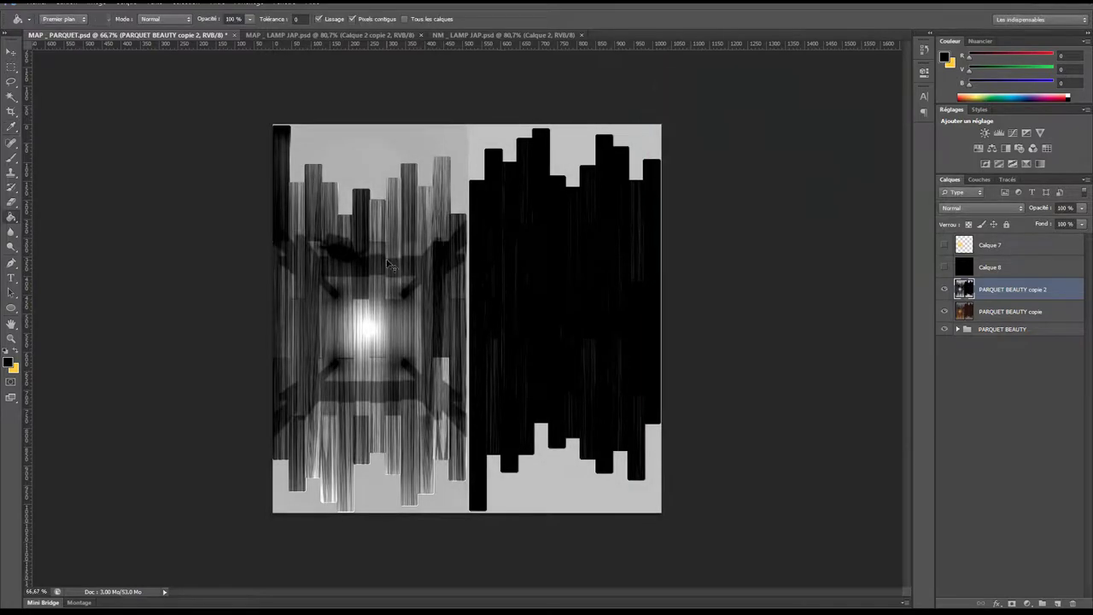
pyautogui.hotkey('ctrl', 'shift', 's')
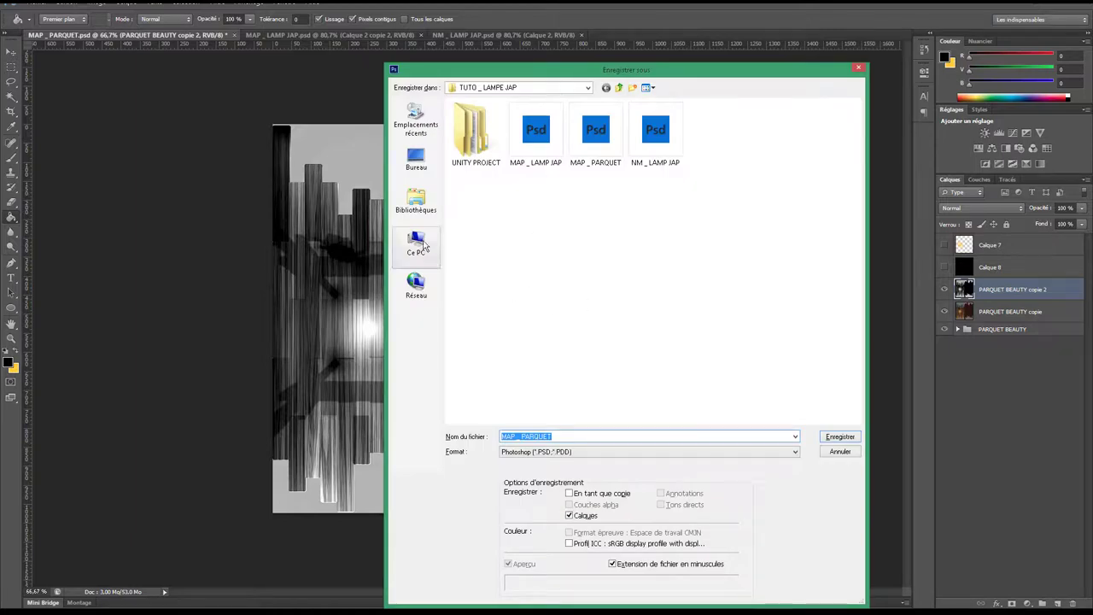
# Step: Save the greyscale map as JPEG parquet_spec in Desktop > EXPORT TUTO LAMPE and hide that layer
pyautogui.click(421, 170)
pyautogui.doubleClick(510, 174)
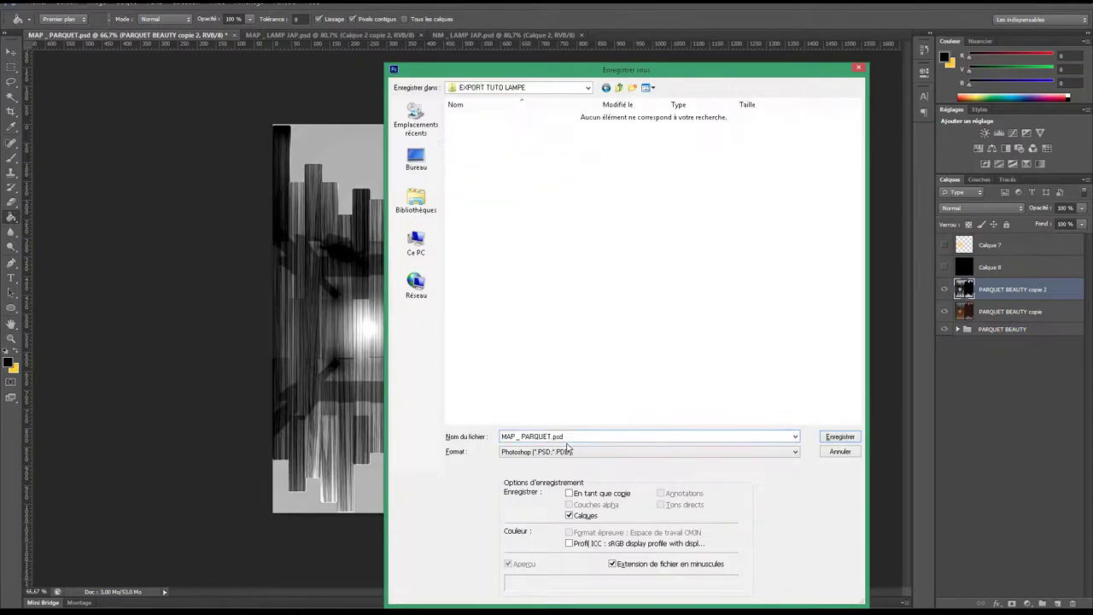
pyautogui.write('parquet_s')
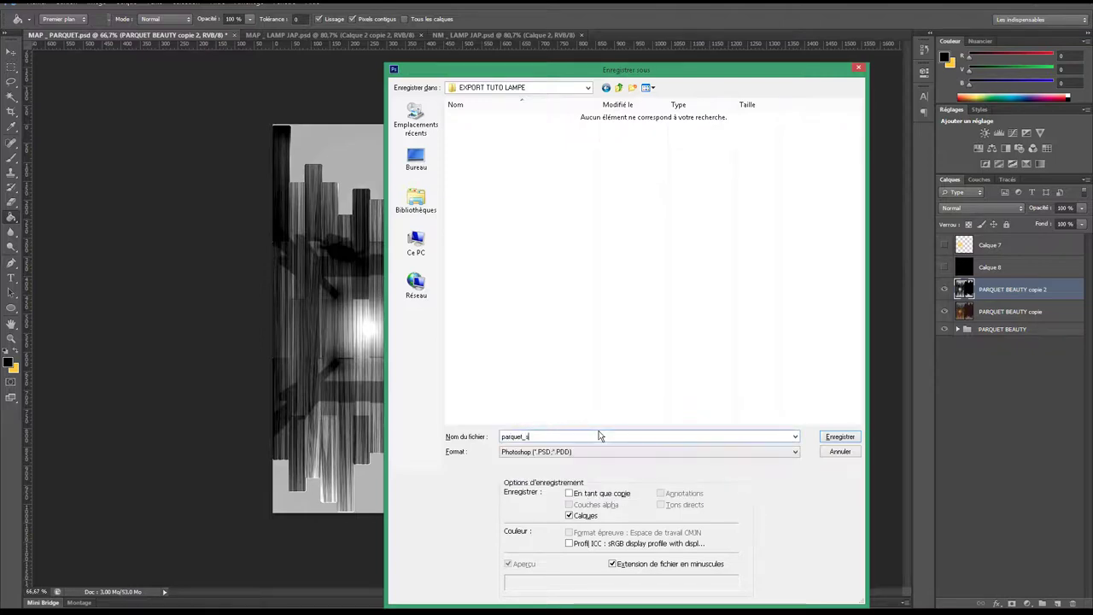
pyautogui.press('Tab')
pyautogui.press('j')
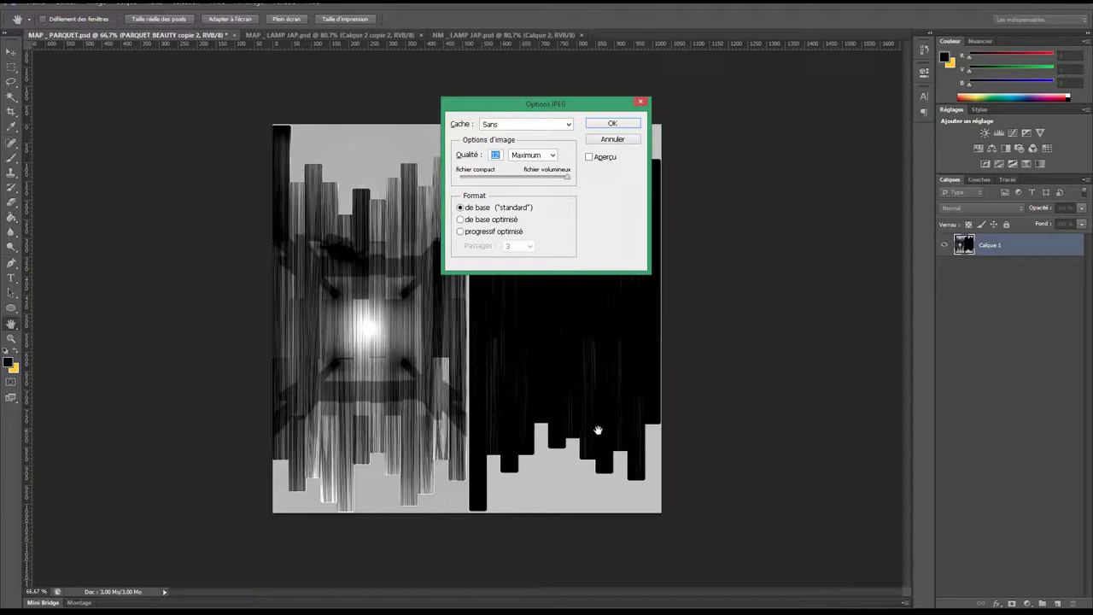
pyautogui.press('Return')
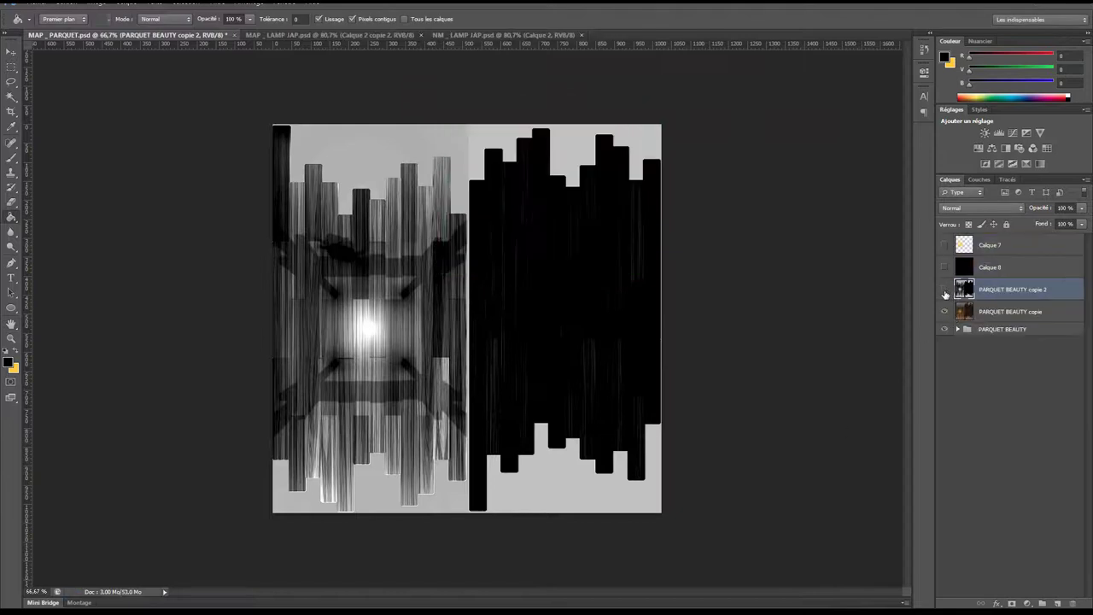
pyautogui.click(944, 292)
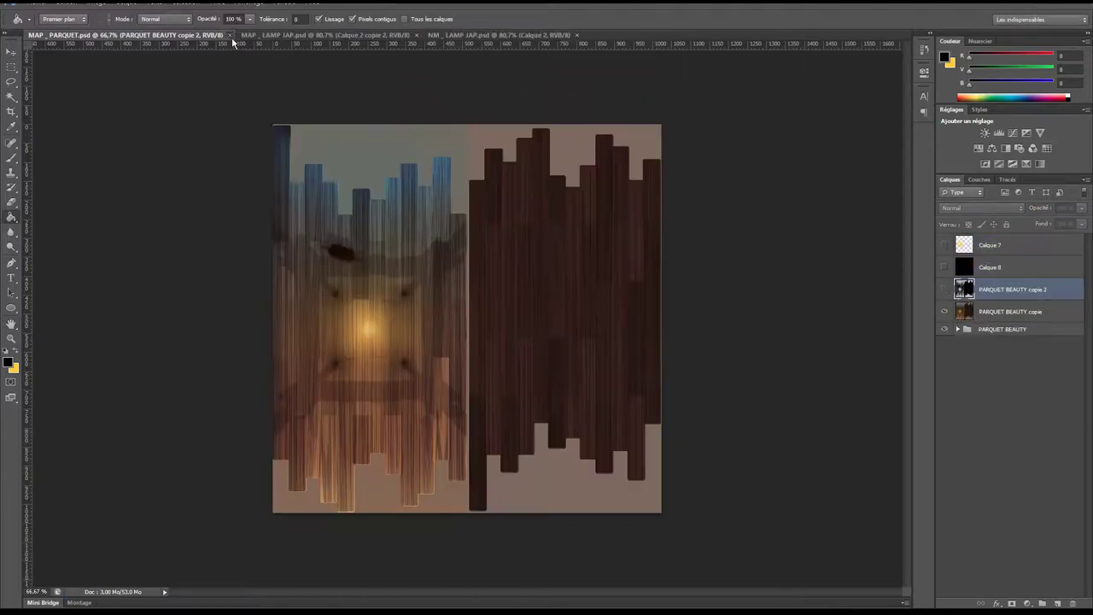
# Step: Close MAP_PARQUET and NM_LAMP JAP, then duplicate Calque 2 copie 2 and desaturate the copy to greyscale
pyautogui.click(230, 35)
pyautogui.click(366, 35)
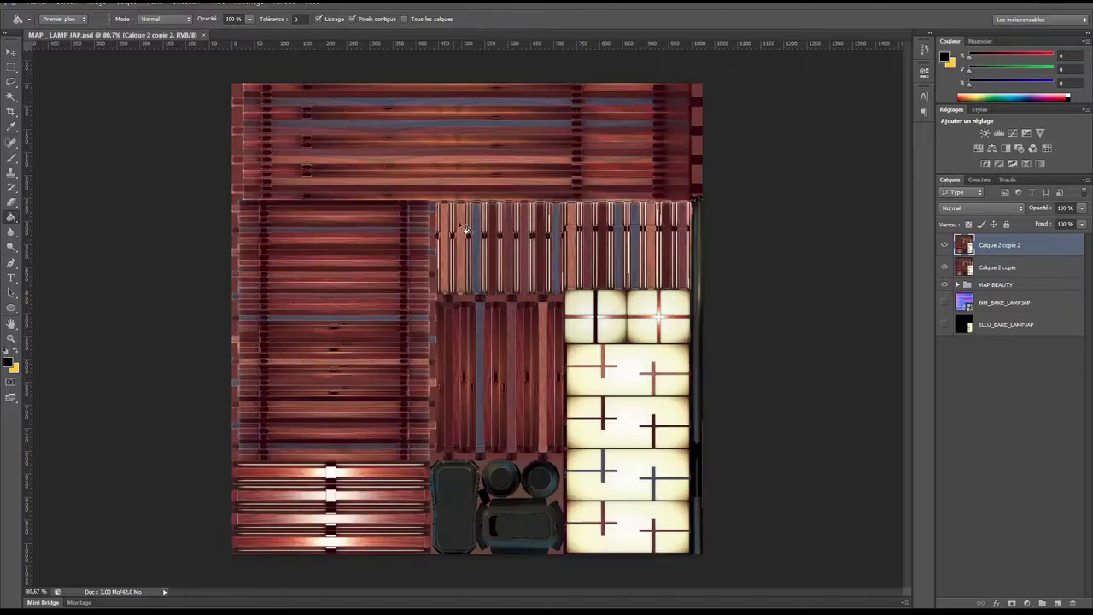
pyautogui.rightClick(1031, 255)
pyautogui.click(937, 257)
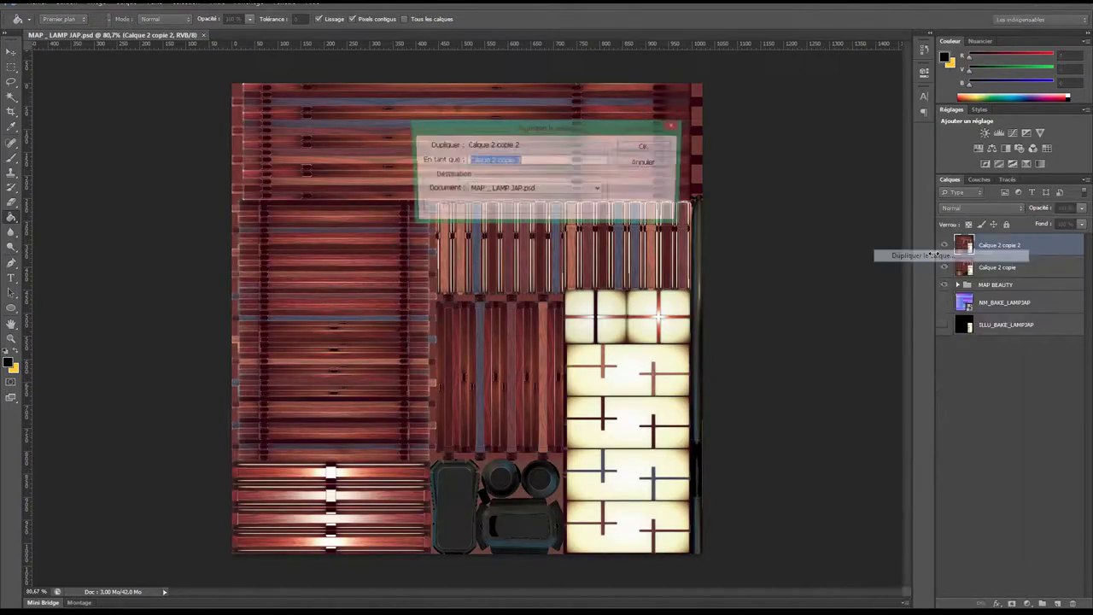
pyautogui.press('Return')
pyautogui.hotkey('ctrl', 'shift', 'u')
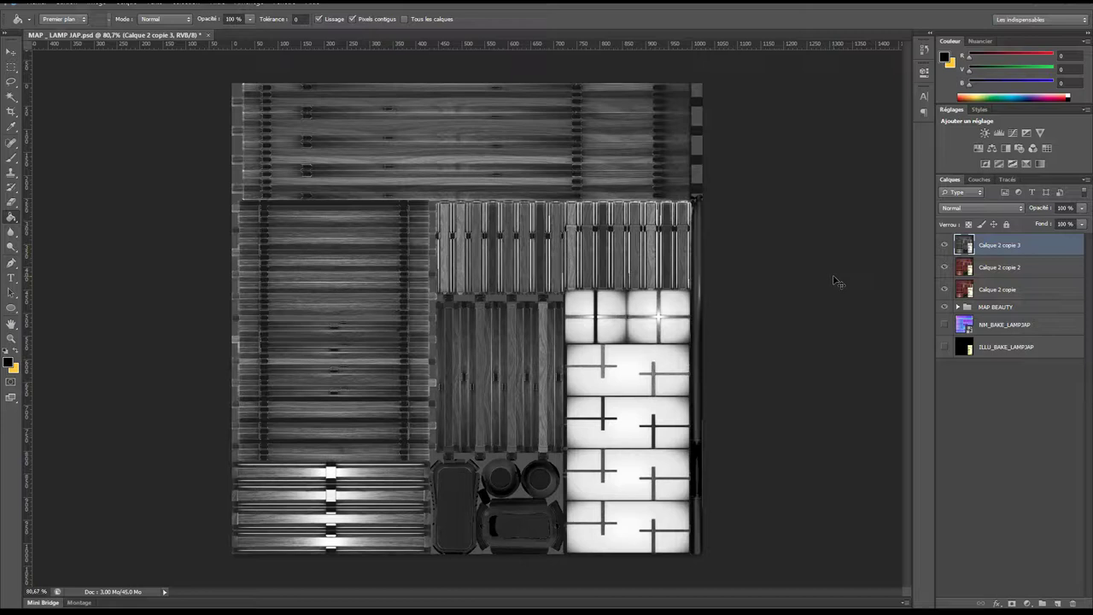
# Step: Boost the copy's contrast with Levels, setting black input 46 and white input about 206
pyautogui.click(108, 5)
pyautogui.moveTo(112, 30)
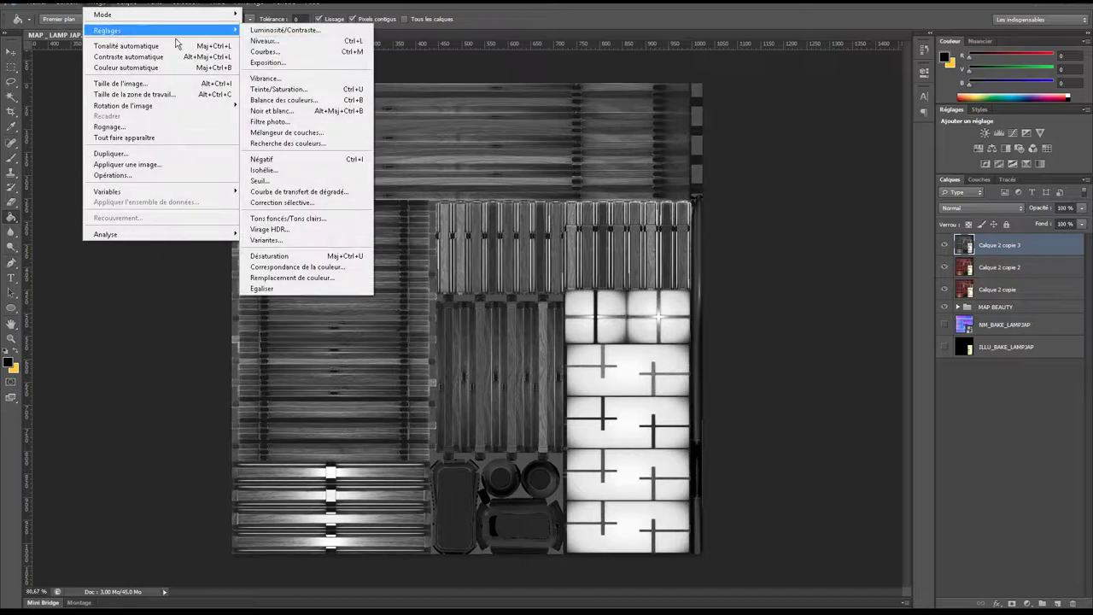
pyautogui.click(264, 40)
pyautogui.moveTo(671, 201); pyautogui.dragTo(696, 199)
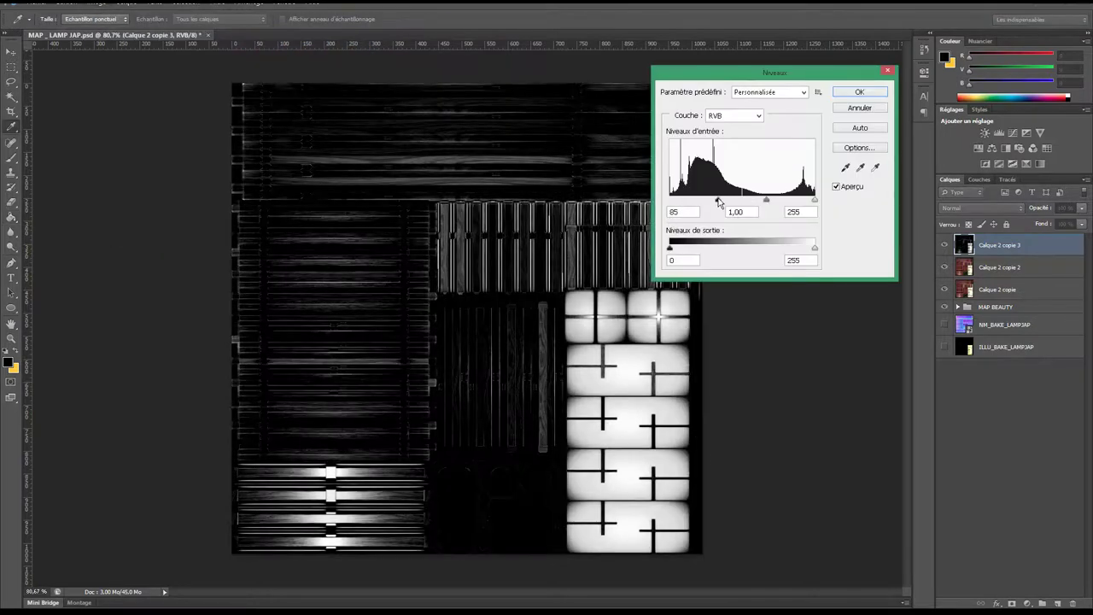
pyautogui.moveTo(813, 199); pyautogui.dragTo(754, 202)
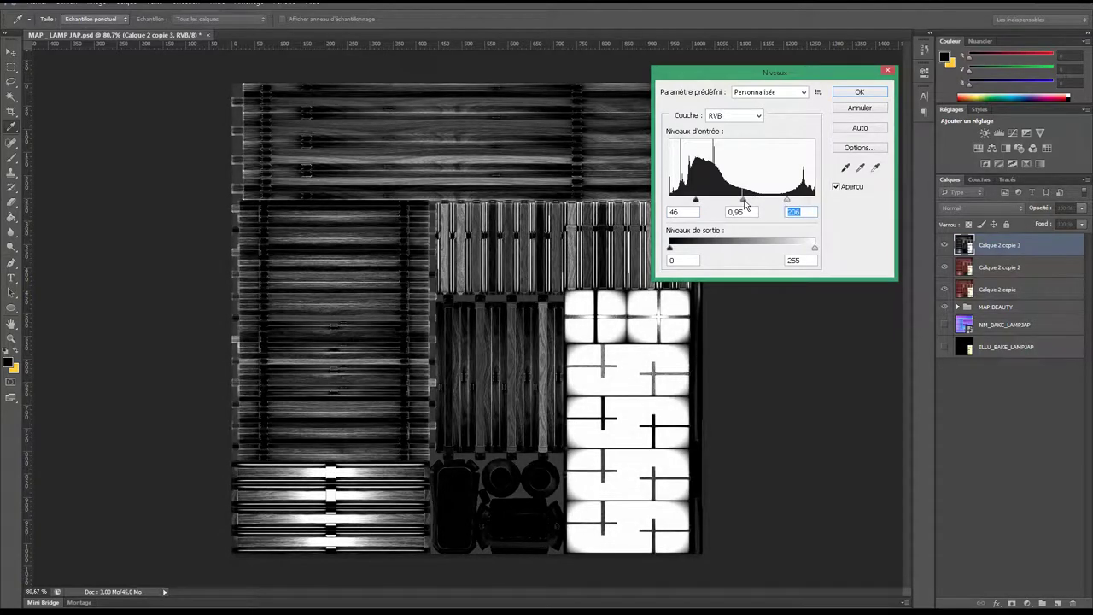
pyautogui.click(858, 91)
# Step: Save the greyscale map as lampe_spec JPEG in EXPORT TUTO LAMPE, hide that layer, and close the document
pyautogui.hotkey('ctrl', 'shift', 's')
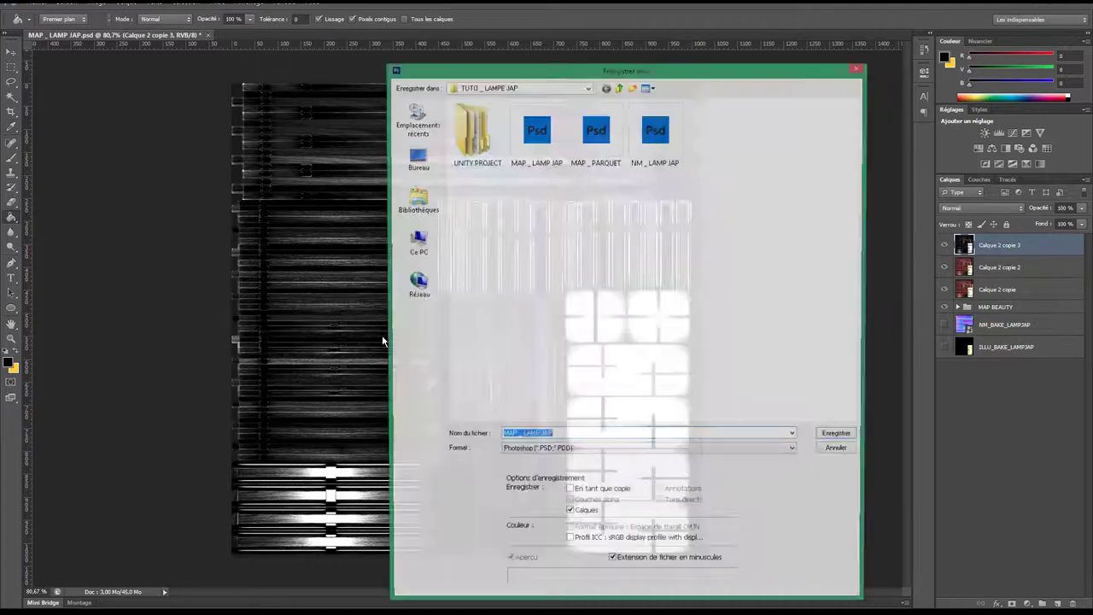
pyautogui.click(416, 161)
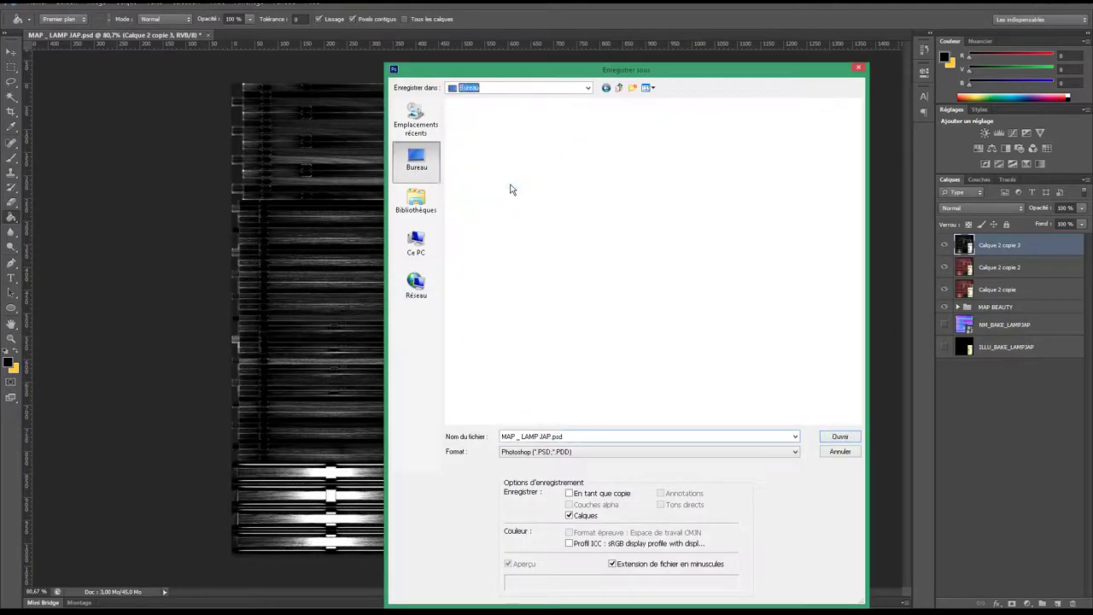
pyautogui.doubleClick(575, 436)
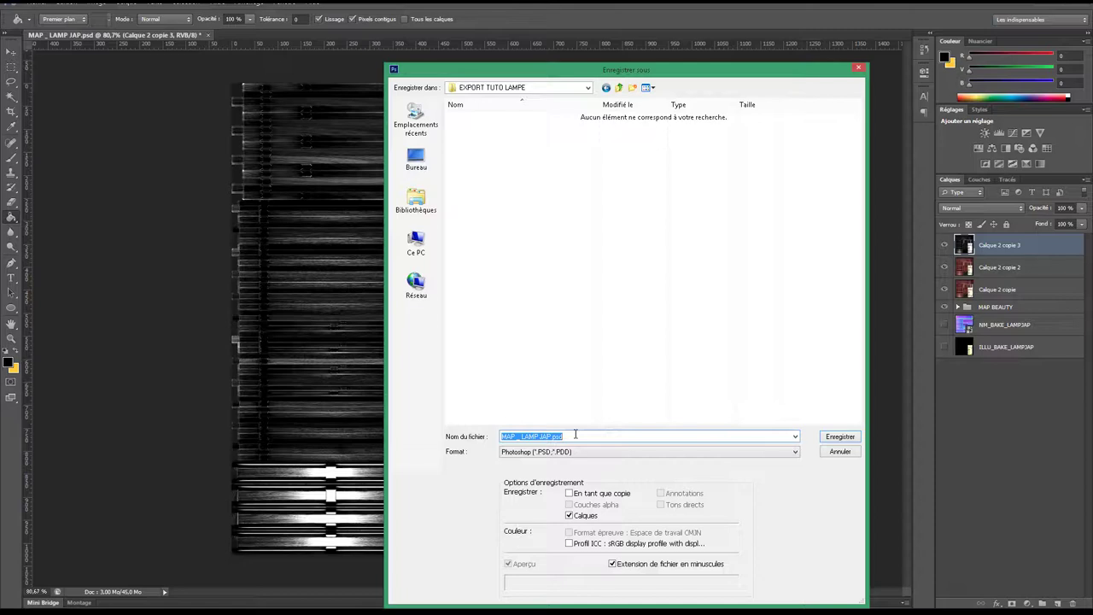
pyautogui.write('lampe')
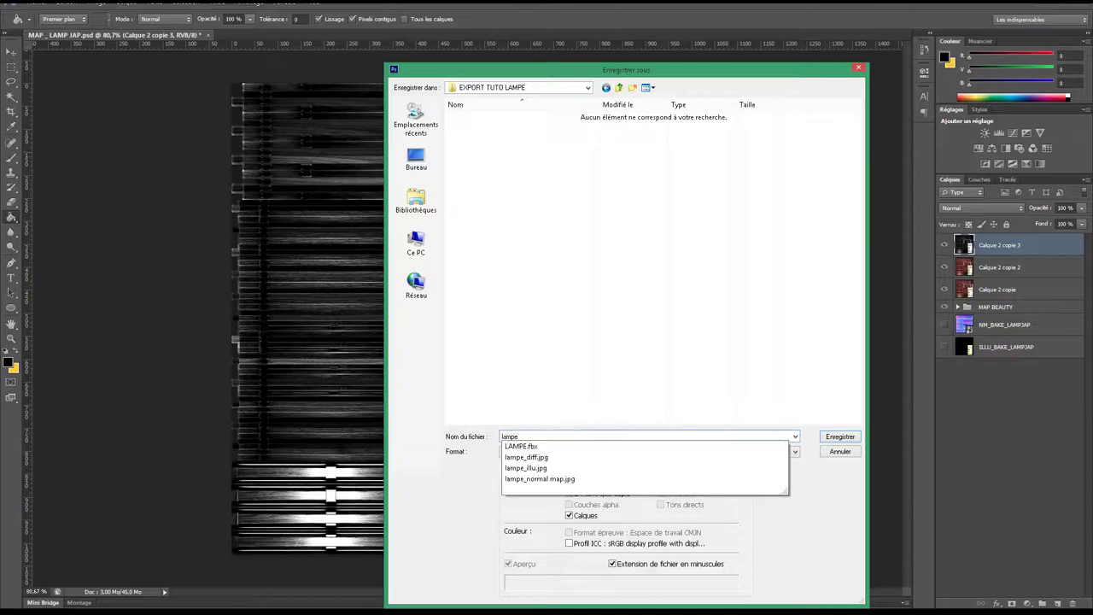
pyautogui.write('_spec.jpg')
pyautogui.press('Return')
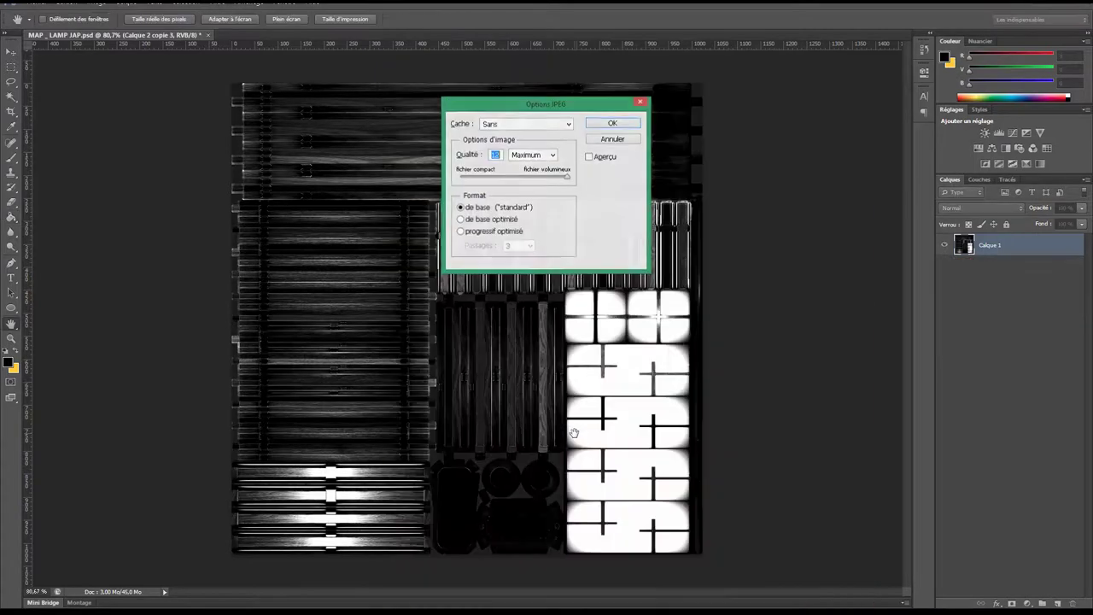
pyautogui.press('Return')
pyautogui.click(945, 245)
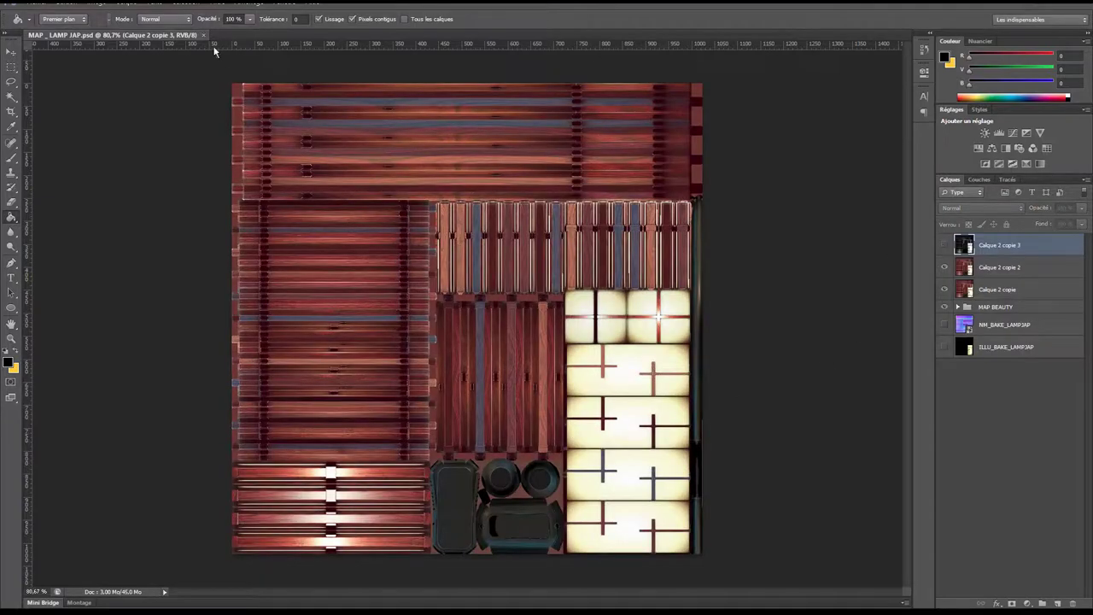
pyautogui.click(203, 35)
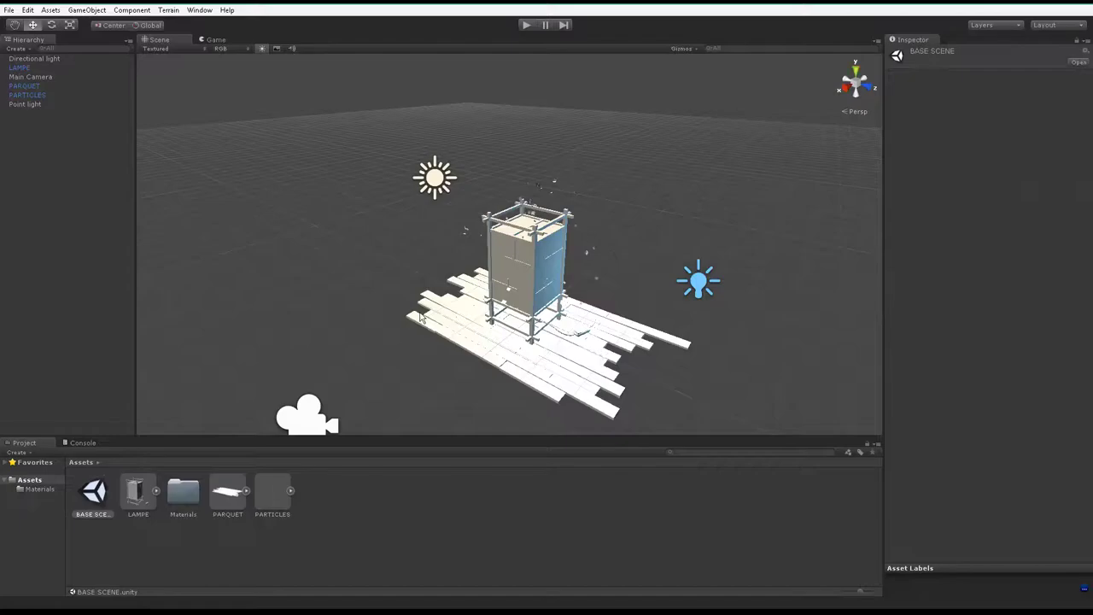
# Step: Select the parquet floor and frame it in the Scene view
pyautogui.click(281, 418)
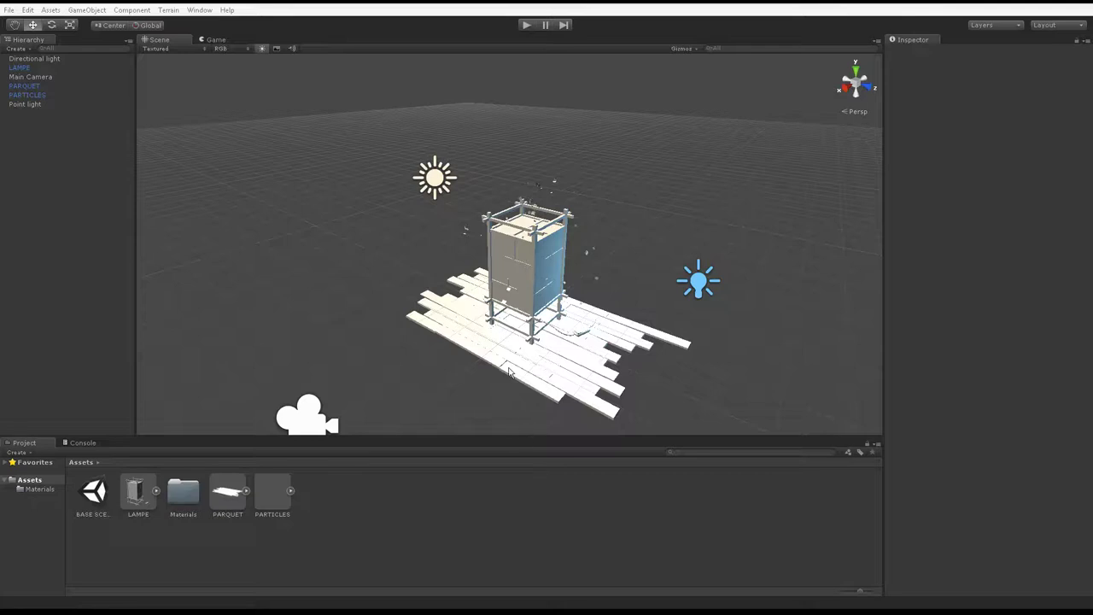
pyautogui.click(540, 369)
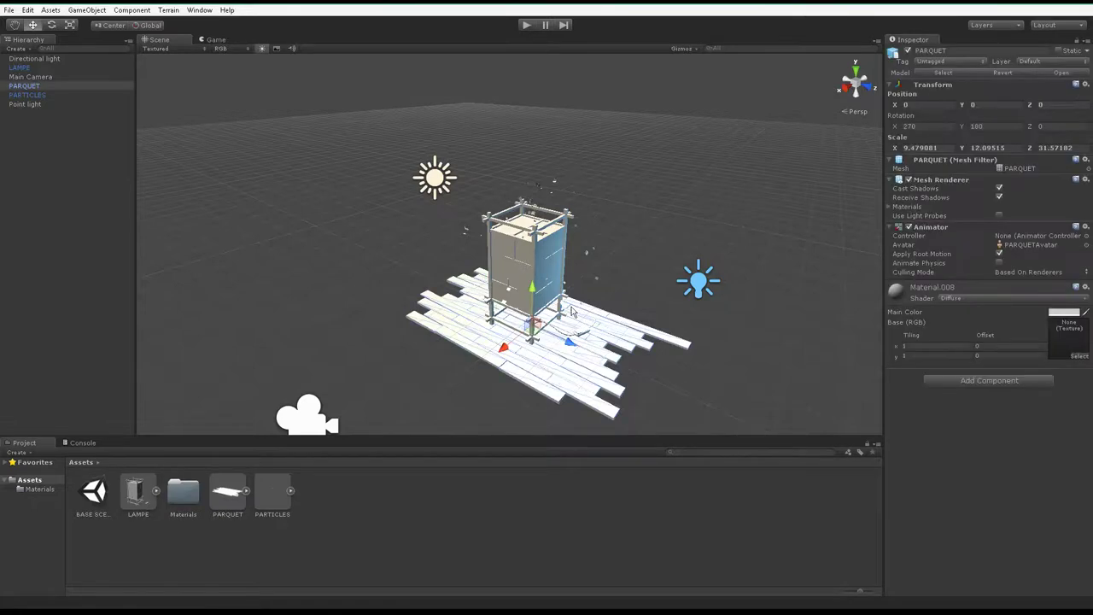
pyautogui.press('f')
pyautogui.moveTo(598, 292); pyautogui.dragTo(560, 285, button='middle')
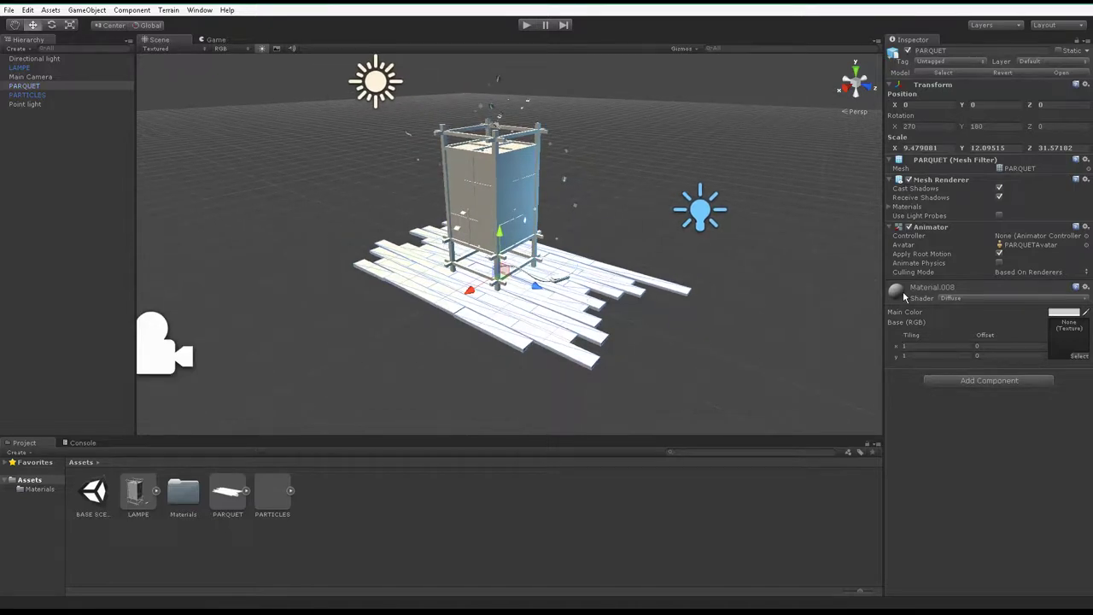
# Step: In Assets/Materials, rename the floor's Material.008 asset to PARQUET
pyautogui.doubleClick(170, 499)
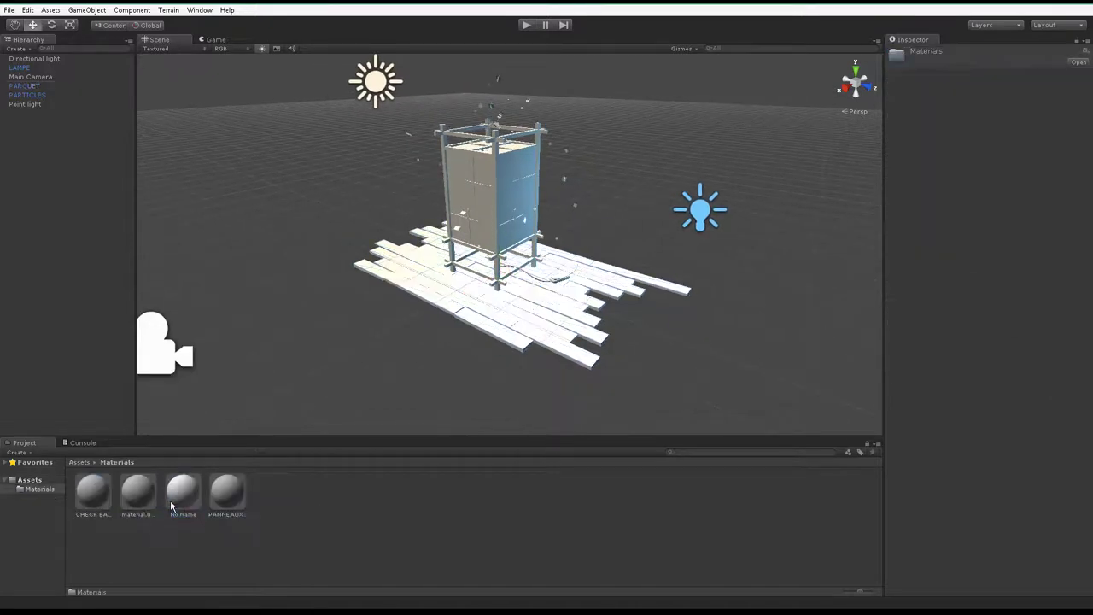
pyautogui.click(455, 227)
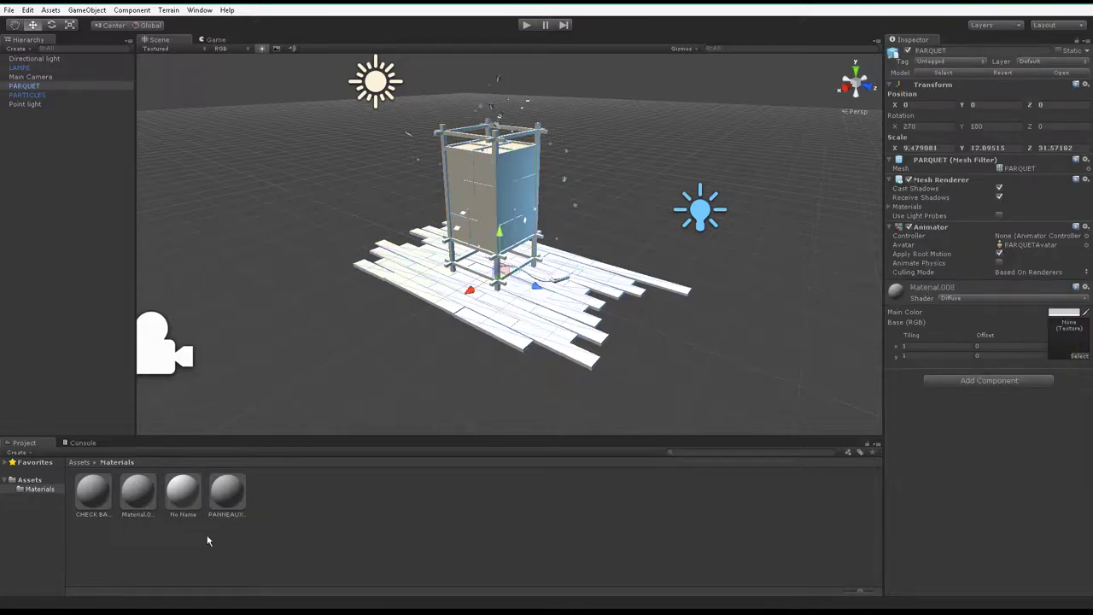
pyautogui.click(138, 494)
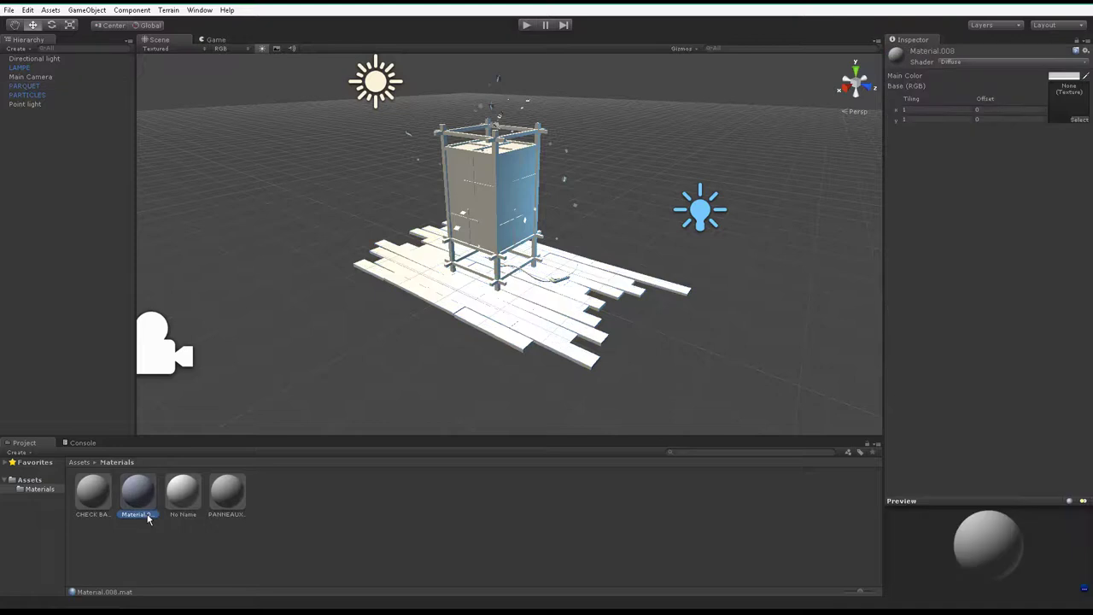
pyautogui.click(148, 516)
pyautogui.write('PARQUET')
pyautogui.press('Return')
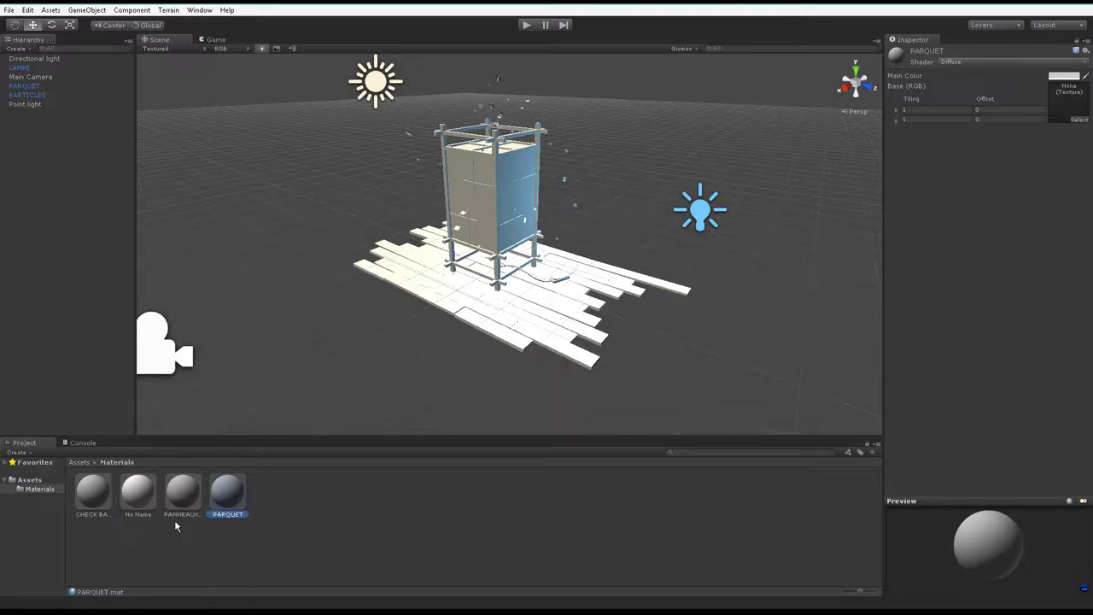
pyautogui.click(524, 331)
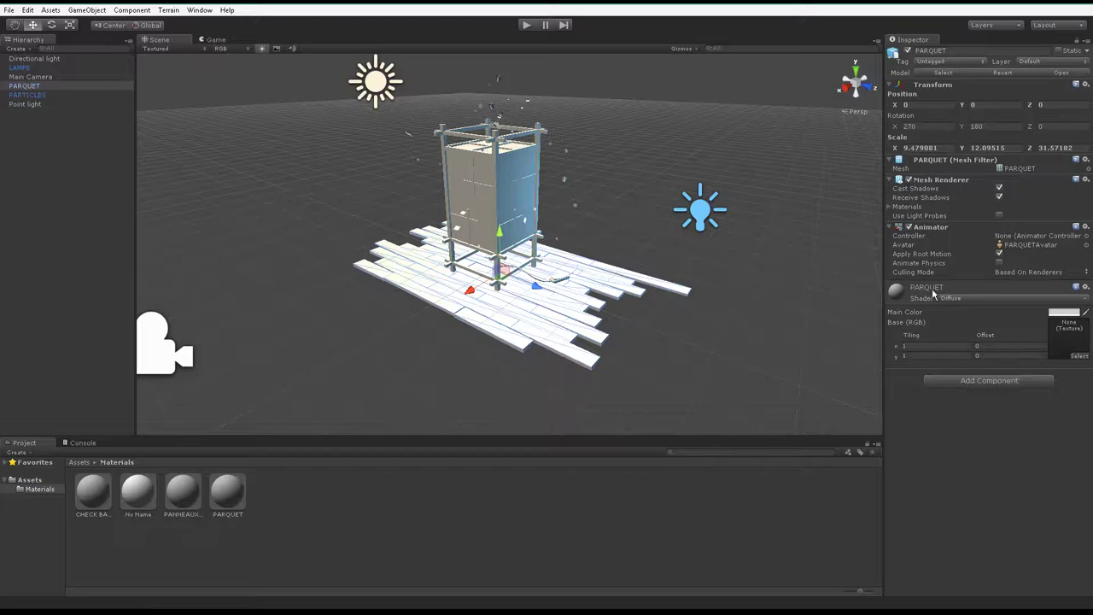
# Step: Create a New Material in the Materials folder
pyautogui.rightClick(500, 560)
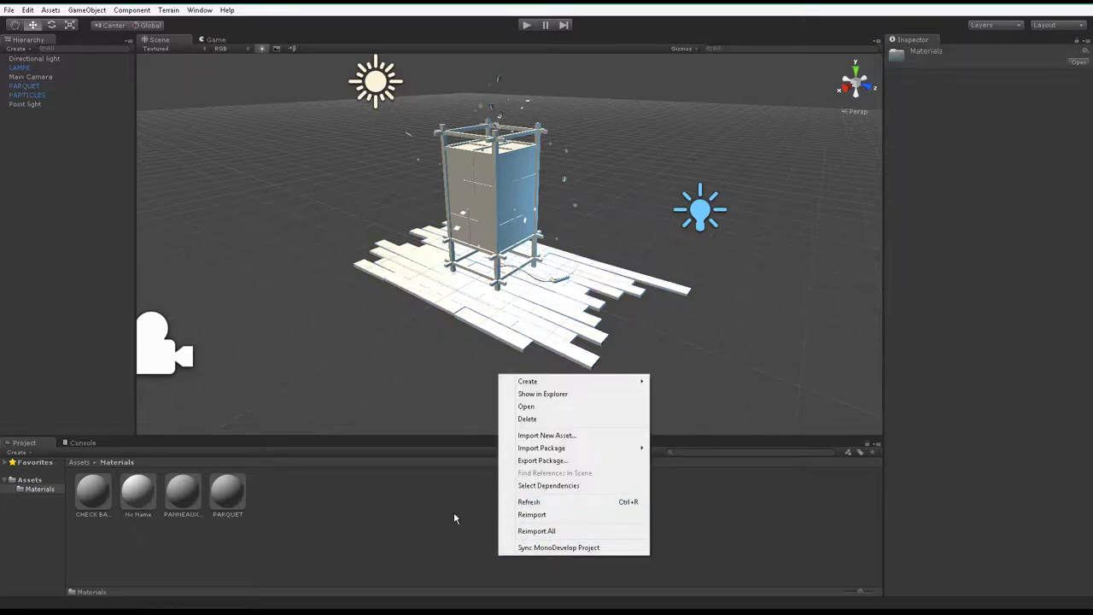
pyautogui.moveTo(519, 383)
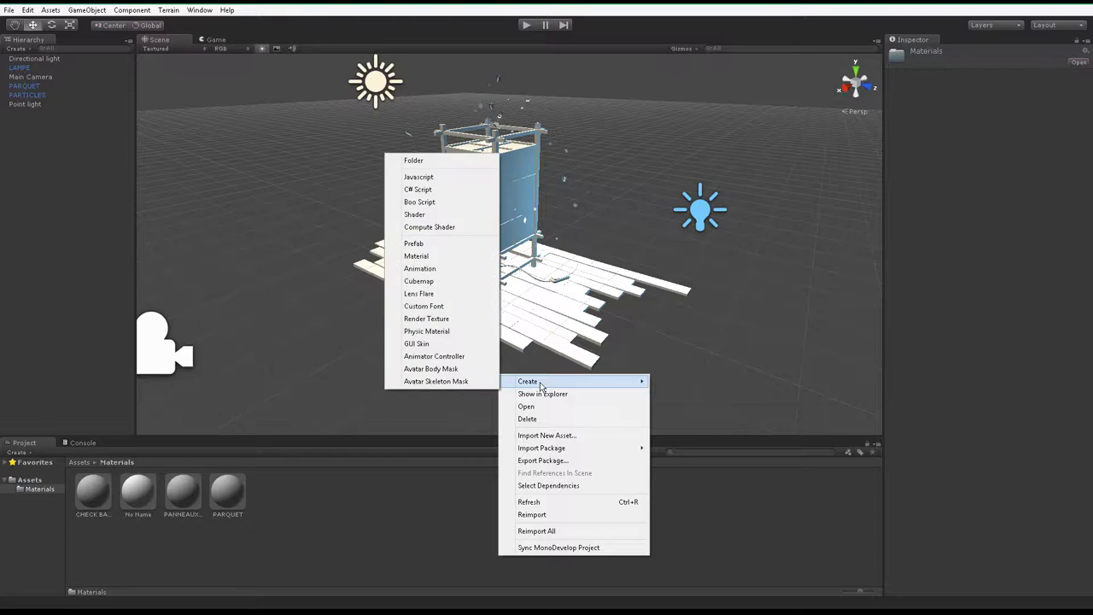
pyautogui.click(449, 256)
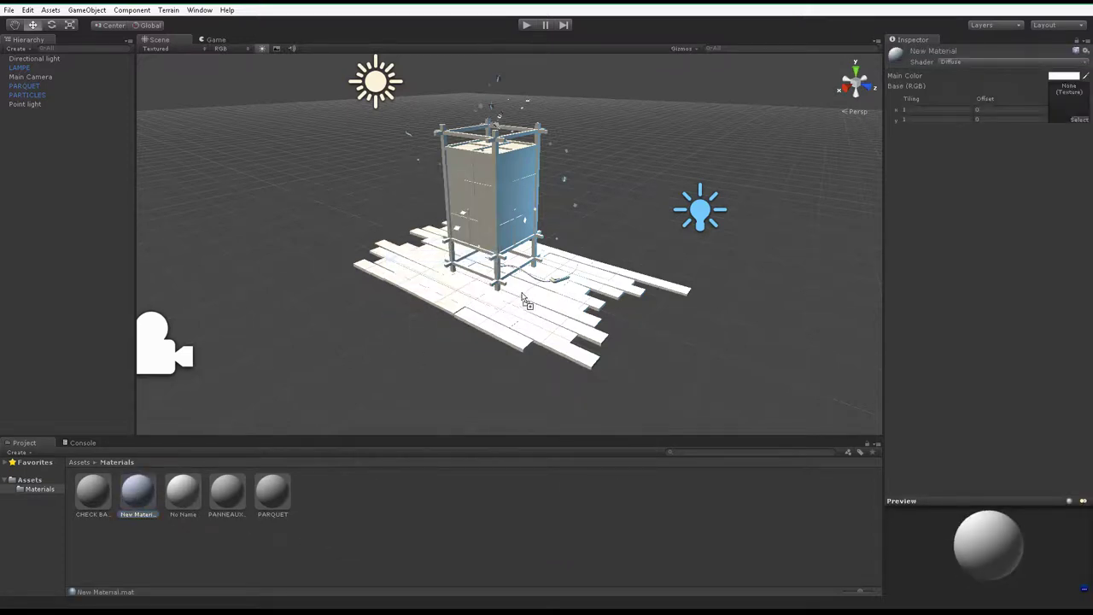
# Step: Drag New Material onto the floor, then put PARQUET back on it and open its Shader list
pyautogui.moveTo(139, 496); pyautogui.dragTo(529, 309)
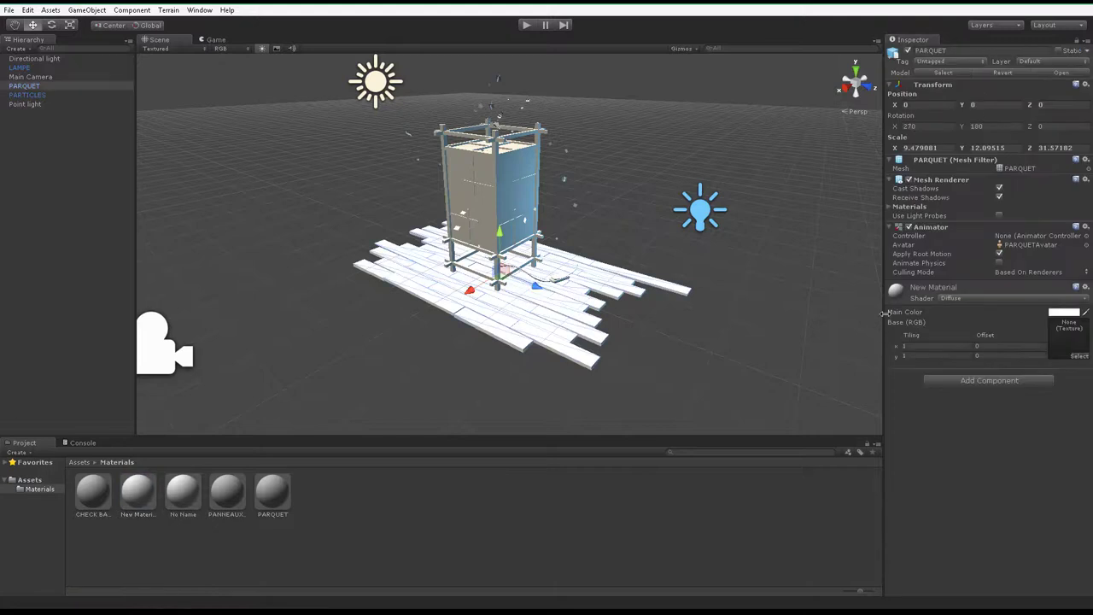
pyautogui.moveTo(272, 500); pyautogui.dragTo(903, 306)
pyautogui.moveTo(280, 498)
pyautogui.mouseDown()
pyautogui.moveTo(538, 335)
pyautogui.moveTo(741, 333)
pyautogui.mouseUp()
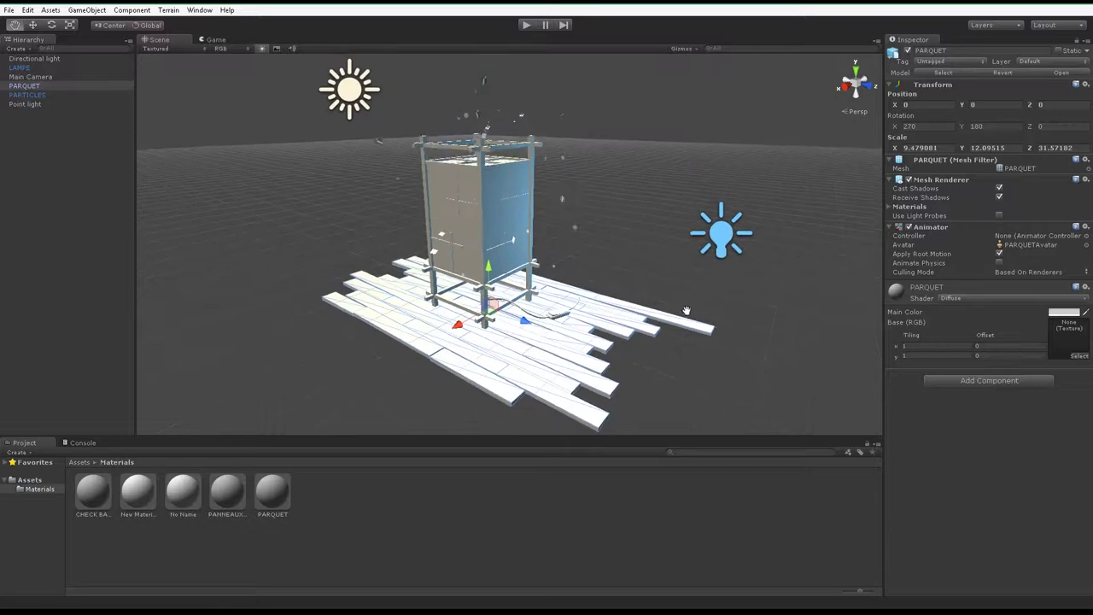
pyautogui.click(975, 298)
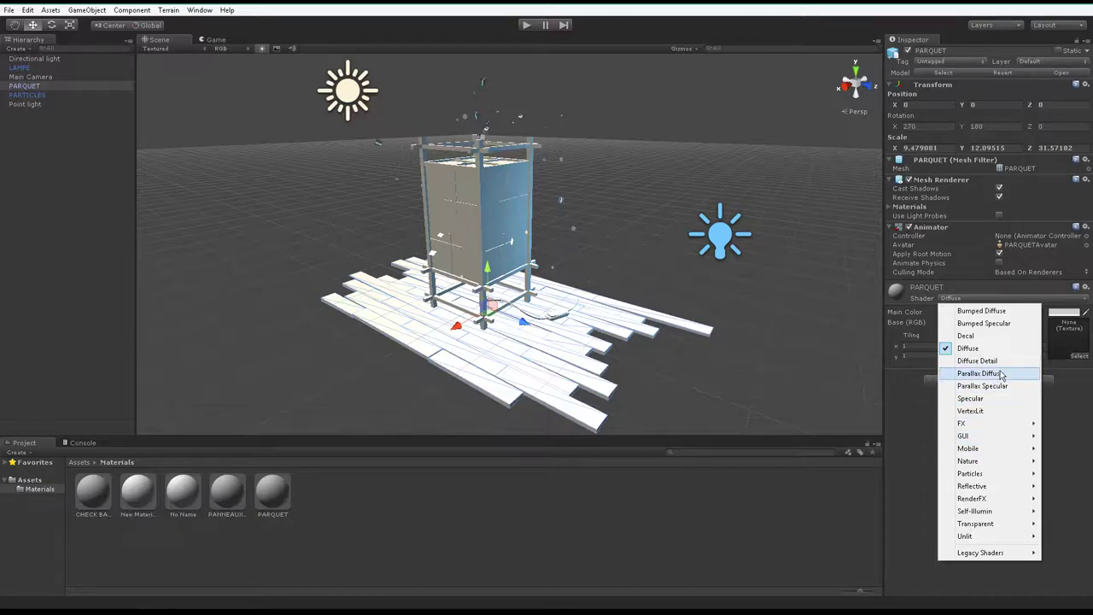
# Step: Switch PARQUET's shader to Bumped Specular and return to the Assets root folder
pyautogui.click(1001, 329)
pyautogui.moveTo(416, 347)
pyautogui.keyDown('alt'); pyautogui.mouseDown()
pyautogui.moveTo(664, 335)
pyautogui.moveTo(548, 305)
pyautogui.mouseUp(); pyautogui.keyUp('alt')
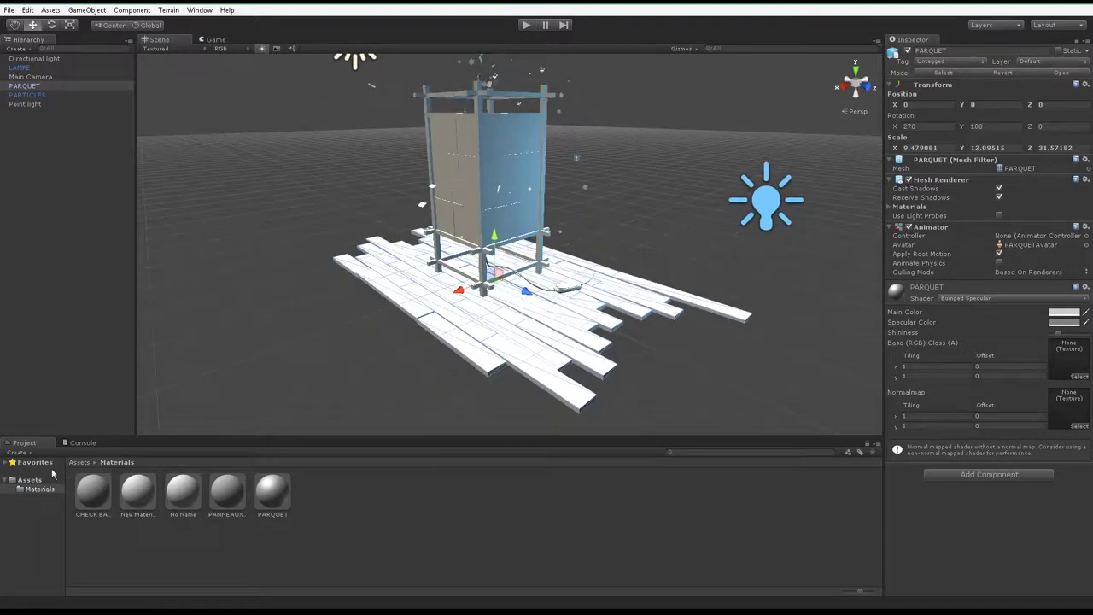
pyautogui.click(79, 462)
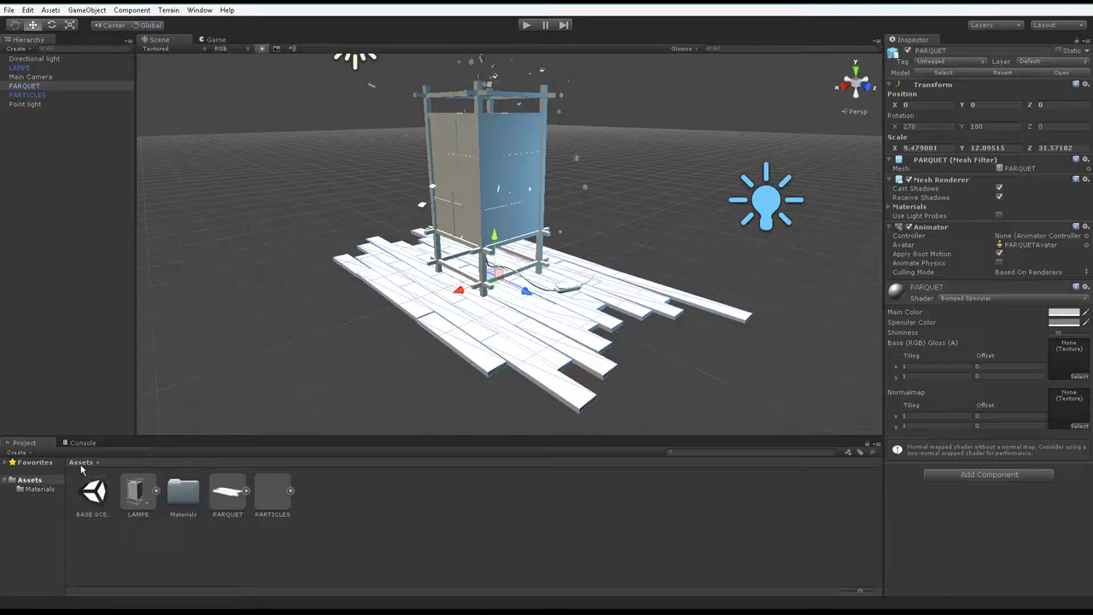
pyautogui.click(428, 537)
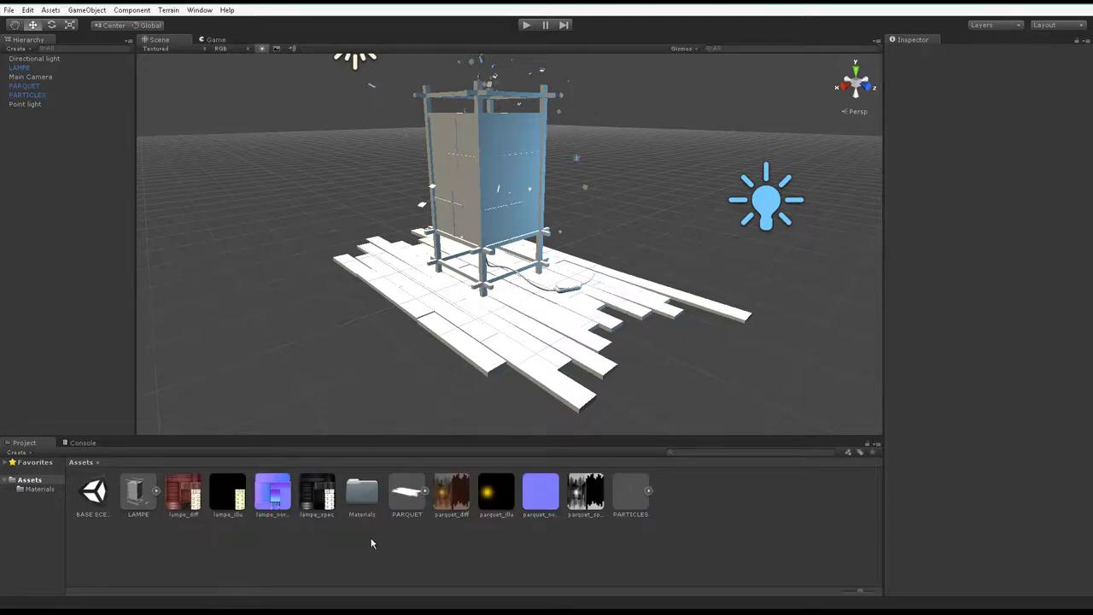
# Step: Drag parquet_diff into PARQUET's Base (RGB) Gloss slot and orbit to view the planked floor
pyautogui.click(511, 290)
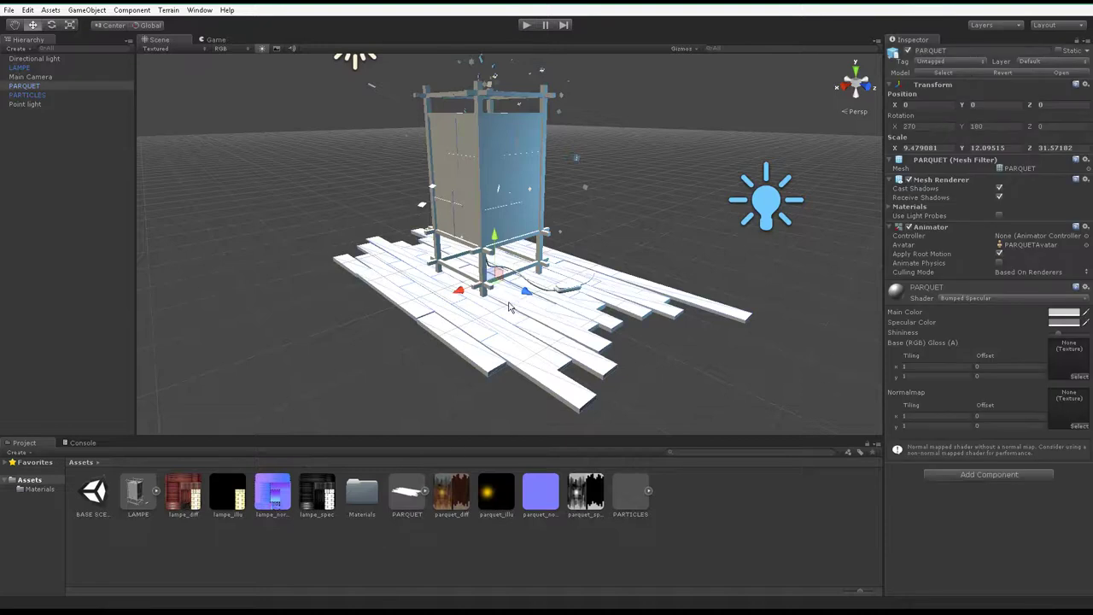
pyautogui.click(911, 296)
pyautogui.click(912, 294)
pyautogui.moveTo(451, 495); pyautogui.dragTo(1066, 365)
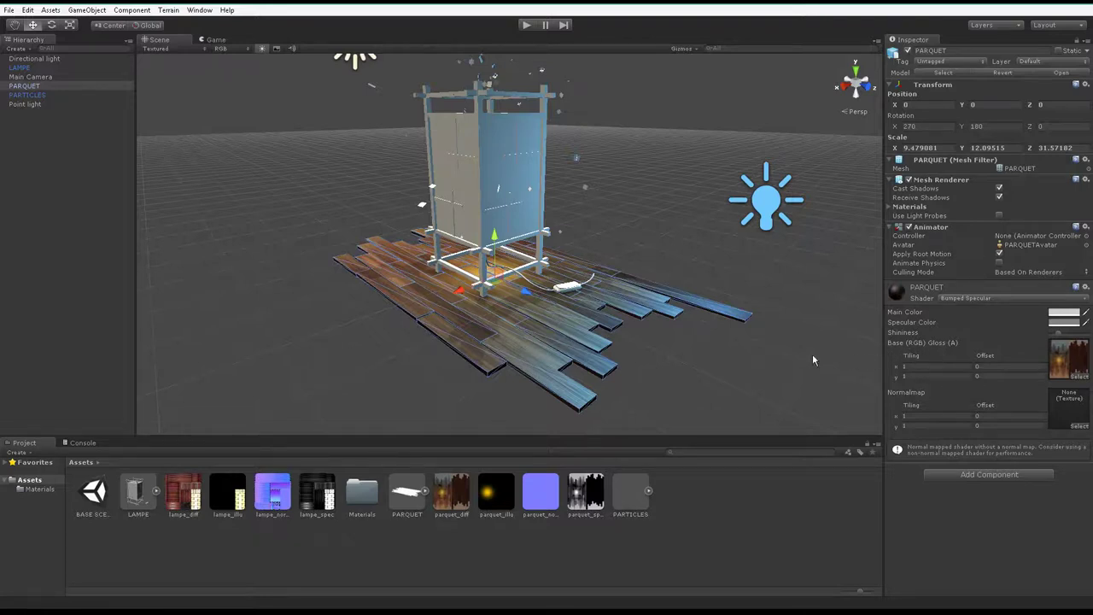
pyautogui.moveTo(648, 341)
pyautogui.keyDown('alt'); pyautogui.mouseDown()
pyautogui.moveTo(492, 332)
pyautogui.moveTo(584, 382)
pyautogui.moveTo(478, 376)
pyautogui.mouseUp(); pyautogui.keyUp('alt')
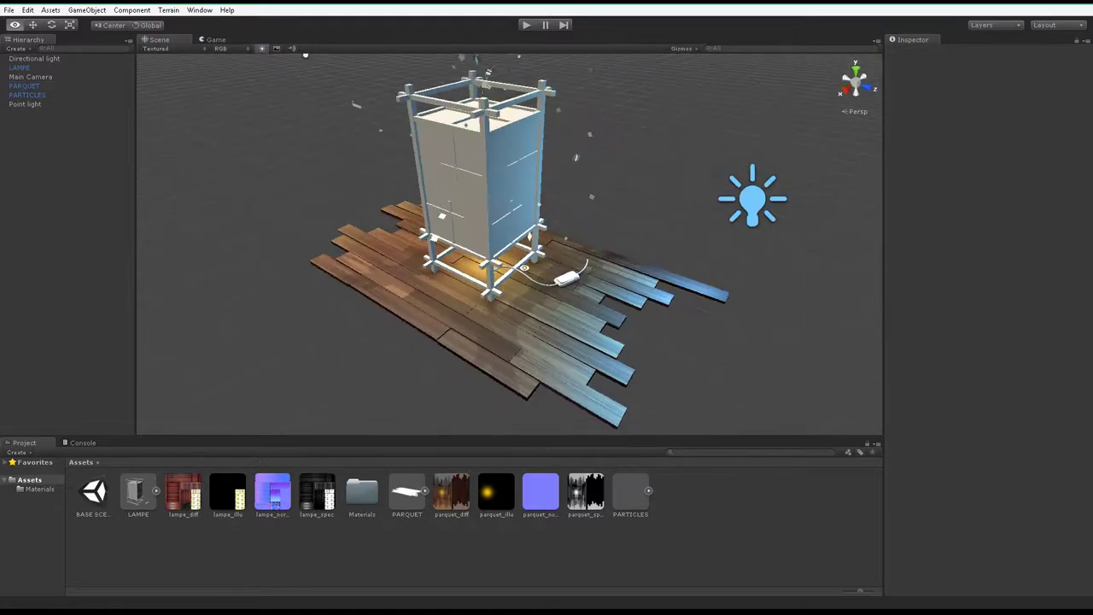
pyautogui.moveTo(614, 346)
pyautogui.keyDown('alt'); pyautogui.mouseDown()
pyautogui.moveTo(514, 319)
pyautogui.moveTo(541, 341)
pyautogui.mouseUp(); pyautogui.keyUp('alt')
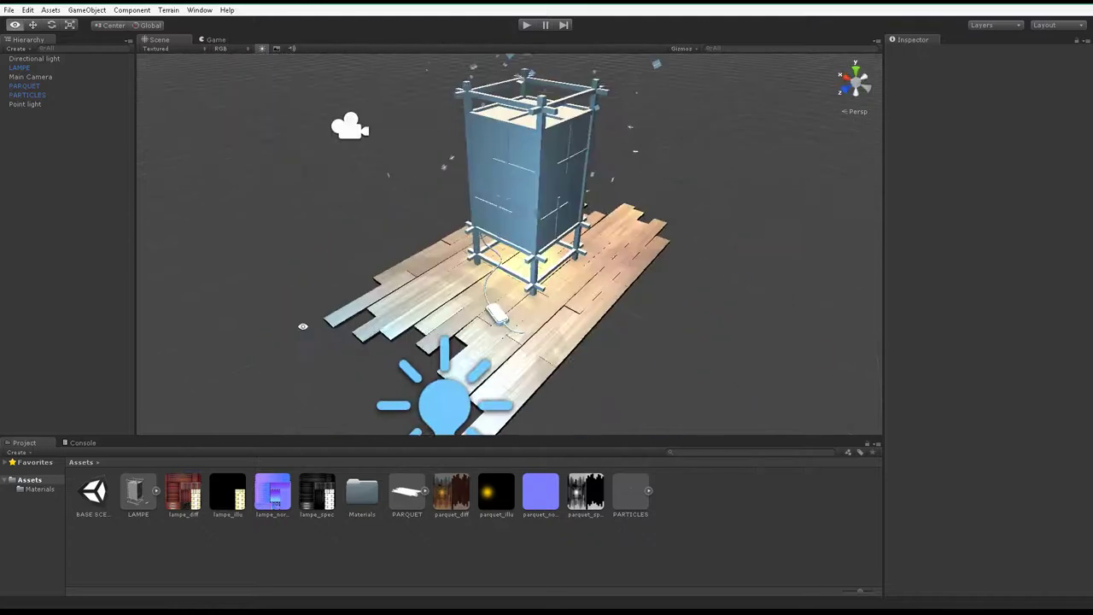
pyautogui.click(569, 342)
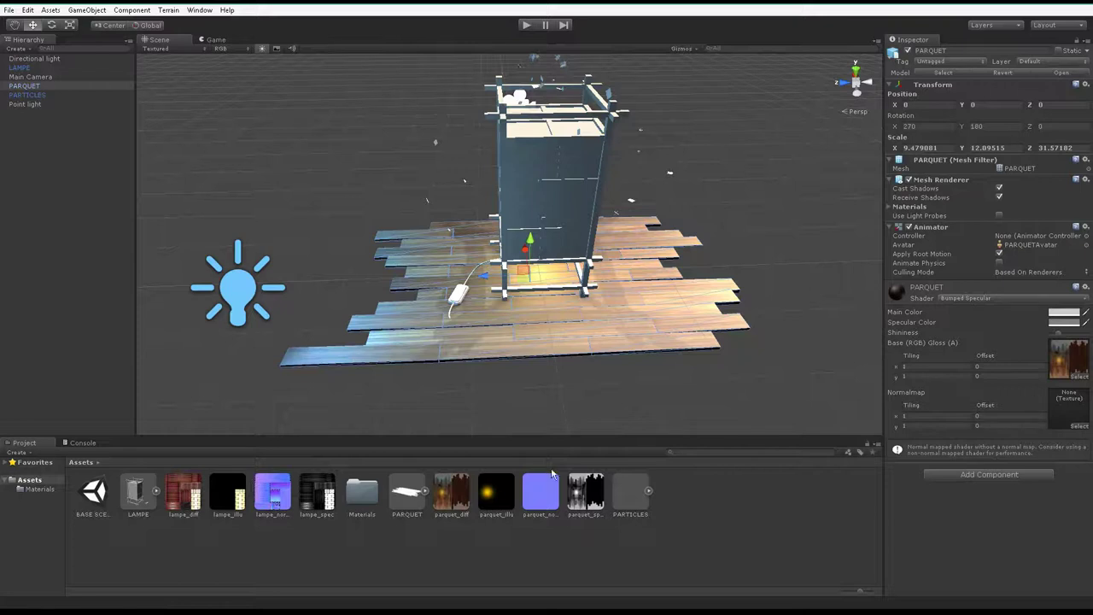
# Step: Assign parquet_normal to the PARQUET material's Normalmap slot
pyautogui.moveTo(543, 502); pyautogui.dragTo(1069, 408)
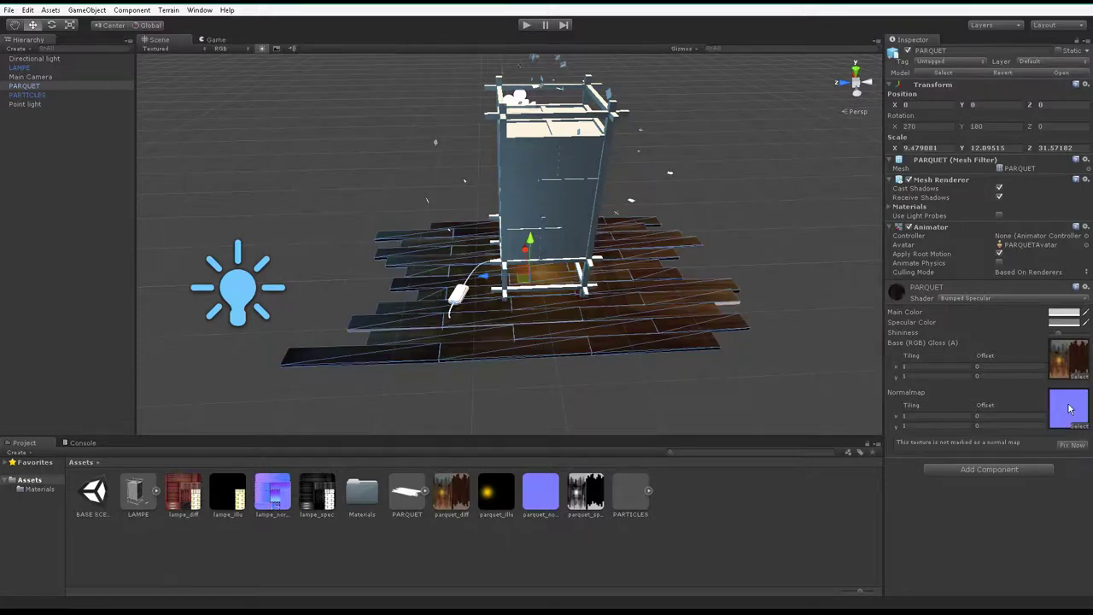
pyautogui.keyDown('alt'); pyautogui.moveTo(582, 337); pyautogui.dragTo(768, 358); pyautogui.keyUp('alt')
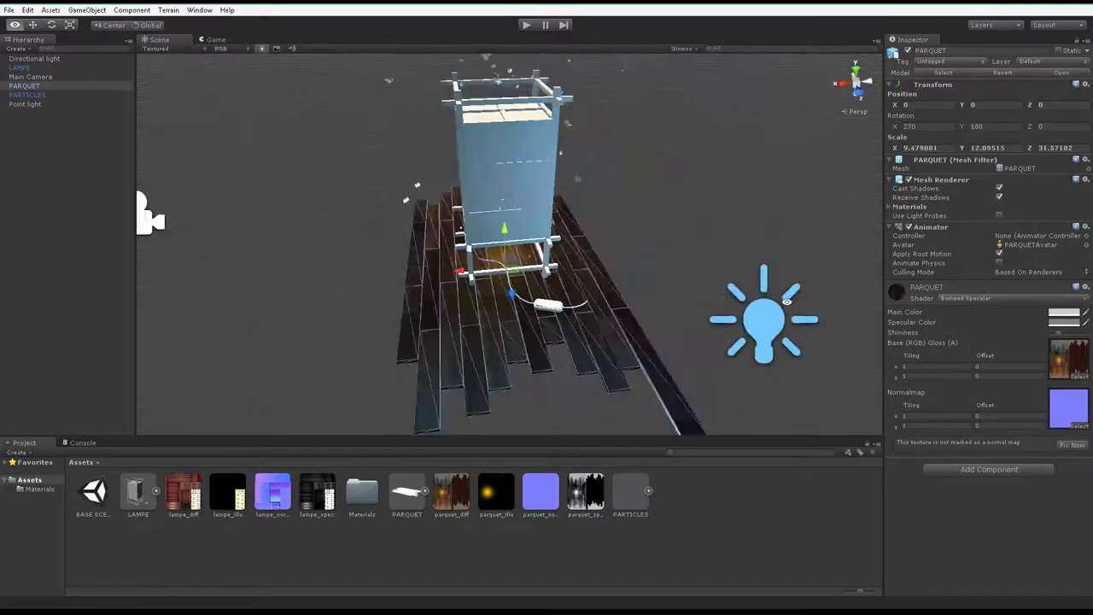
pyautogui.moveTo(837, 350)
pyautogui.keyDown('alt'); pyautogui.mouseDown()
pyautogui.moveTo(727, 335)
pyautogui.moveTo(608, 355)
pyautogui.moveTo(620, 253)
pyautogui.moveTo(623, 339)
pyautogui.moveTo(609, 312)
pyautogui.moveTo(531, 334)
pyautogui.moveTo(504, 384)
pyautogui.moveTo(595, 367)
pyautogui.moveTo(566, 320)
pyautogui.moveTo(715, 362)
pyautogui.moveTo(578, 334)
pyautogui.moveTo(505, 290)
pyautogui.moveTo(480, 319)
pyautogui.mouseUp(); pyautogui.keyUp('alt')
pyautogui.click(678, 324)
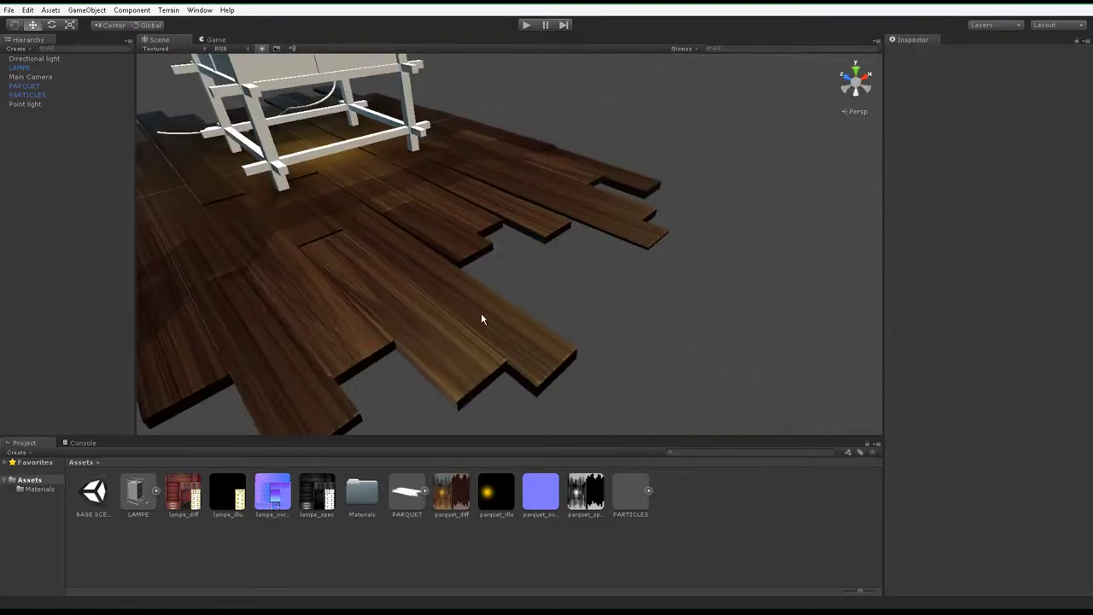
pyautogui.click(428, 282)
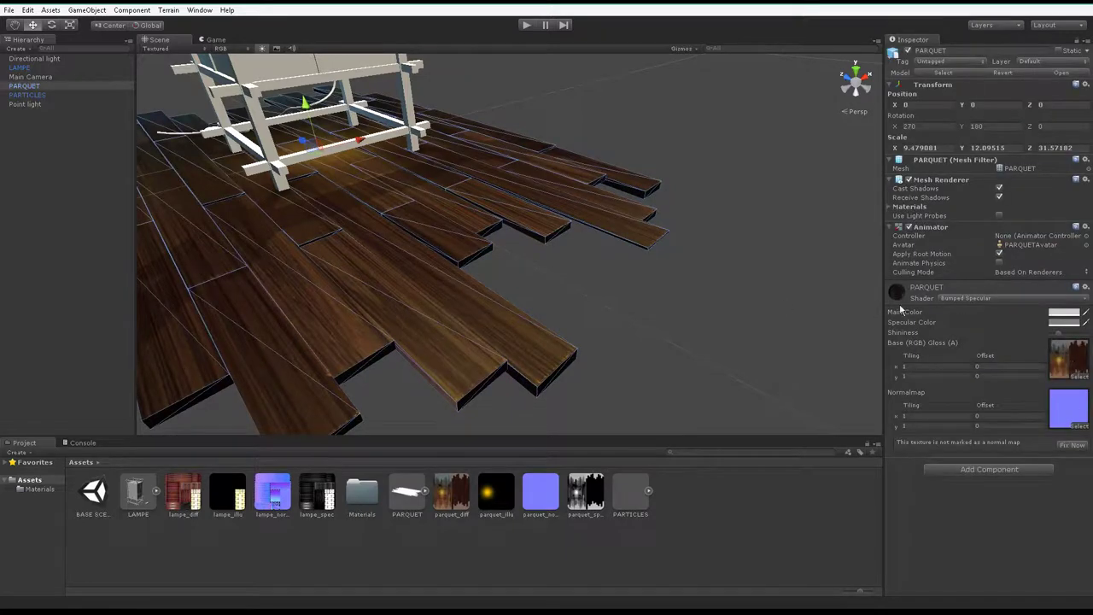
# Step: Mark parquet_normal as a proper normal map and orbit around the floor to inspect the relief
pyautogui.click(1072, 445)
pyautogui.moveTo(654, 310)
pyautogui.keyDown('alt'); pyautogui.mouseDown()
pyautogui.moveTo(446, 309)
pyautogui.moveTo(532, 300)
pyautogui.mouseUp(); pyautogui.keyUp('alt')
pyautogui.moveTo(532, 300)
pyautogui.keyDown('alt'); pyautogui.mouseDown(button='right')
pyautogui.moveTo(619, 198)
pyautogui.moveTo(439, 317)
pyautogui.mouseUp(button='right'); pyautogui.keyUp('alt')
pyautogui.moveTo(439, 317)
pyautogui.keyDown('alt'); pyautogui.mouseDown()
pyautogui.moveTo(517, 284)
pyautogui.moveTo(490, 339)
pyautogui.moveTo(503, 333)
pyautogui.mouseUp(); pyautogui.keyUp('alt')
pyautogui.keyDown('alt'); pyautogui.moveTo(691, 349); pyautogui.dragTo(632, 335); pyautogui.keyUp('alt')
pyautogui.moveTo(480, 408)
pyautogui.keyDown('alt'); pyautogui.mouseDown()
pyautogui.moveTo(395, 344)
pyautogui.moveTo(454, 321)
pyautogui.mouseUp(); pyautogui.keyUp('alt')
pyautogui.moveTo(543, 309); pyautogui.dragTo(509, 330, button='middle')
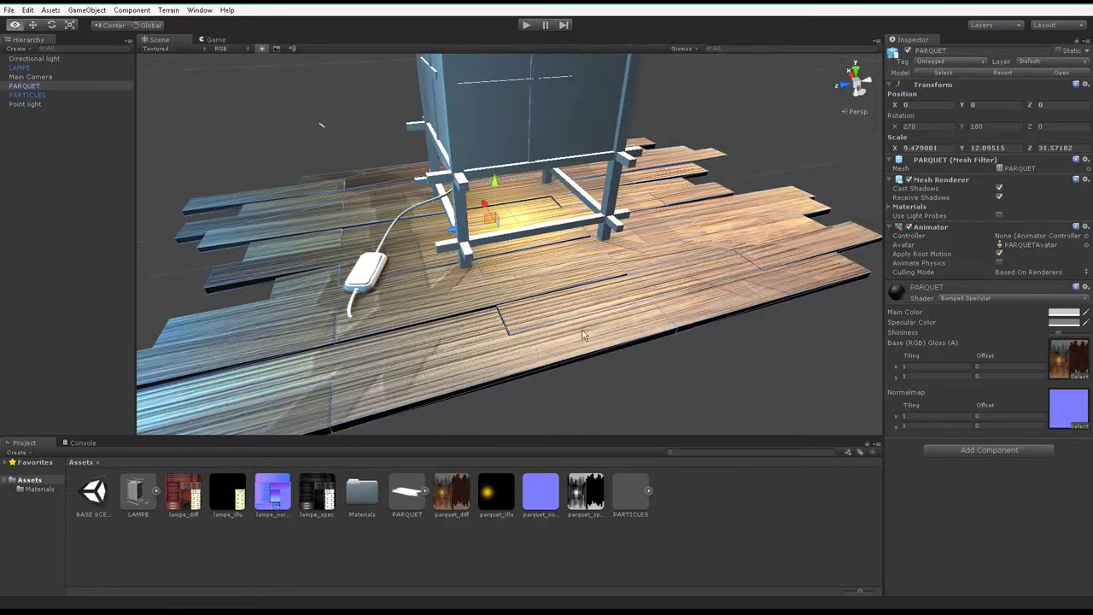
pyautogui.press('alt')
pyautogui.keyDown('alt'); pyautogui.moveTo(455, 307); pyautogui.dragTo(963, 376); pyautogui.keyUp('alt')
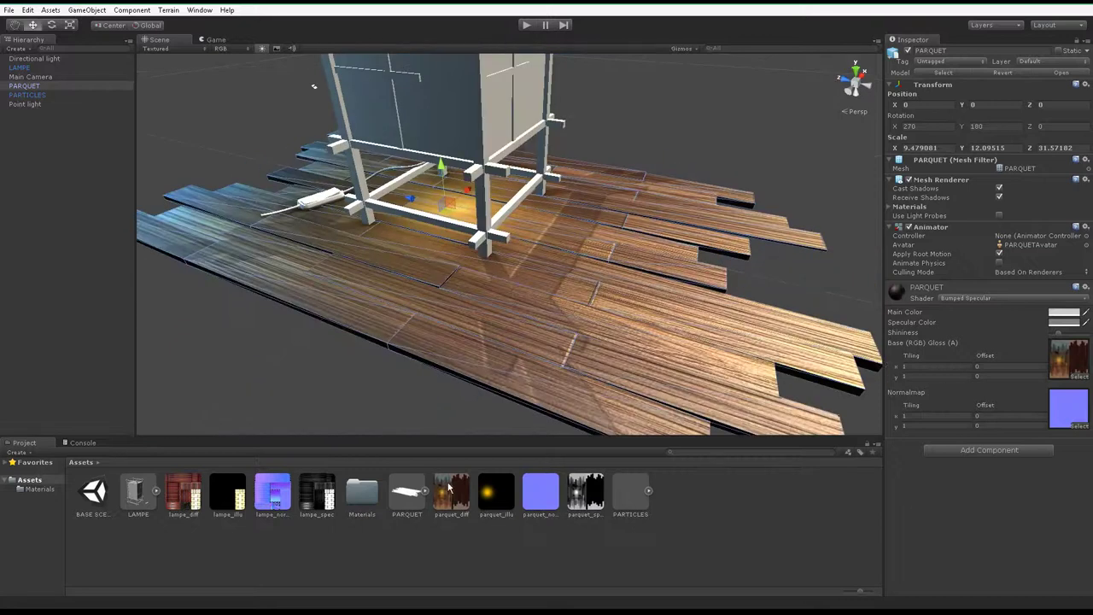
# Step: Set parquet_diff's Aniso Level to 9 and orbit the view around the table and floor
pyautogui.click(462, 493)
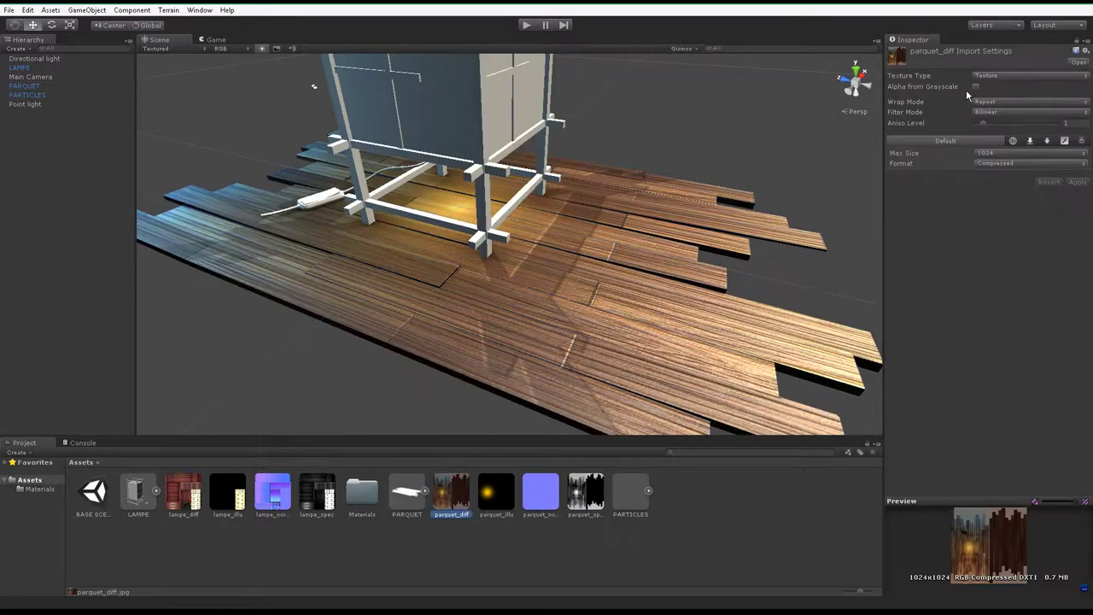
pyautogui.click(984, 128)
pyautogui.moveTo(453, 293)
pyautogui.keyDown('alt'); pyautogui.mouseDown()
pyautogui.moveTo(348, 227)
pyautogui.moveTo(300, 228)
pyautogui.mouseUp(); pyautogui.keyUp('alt')
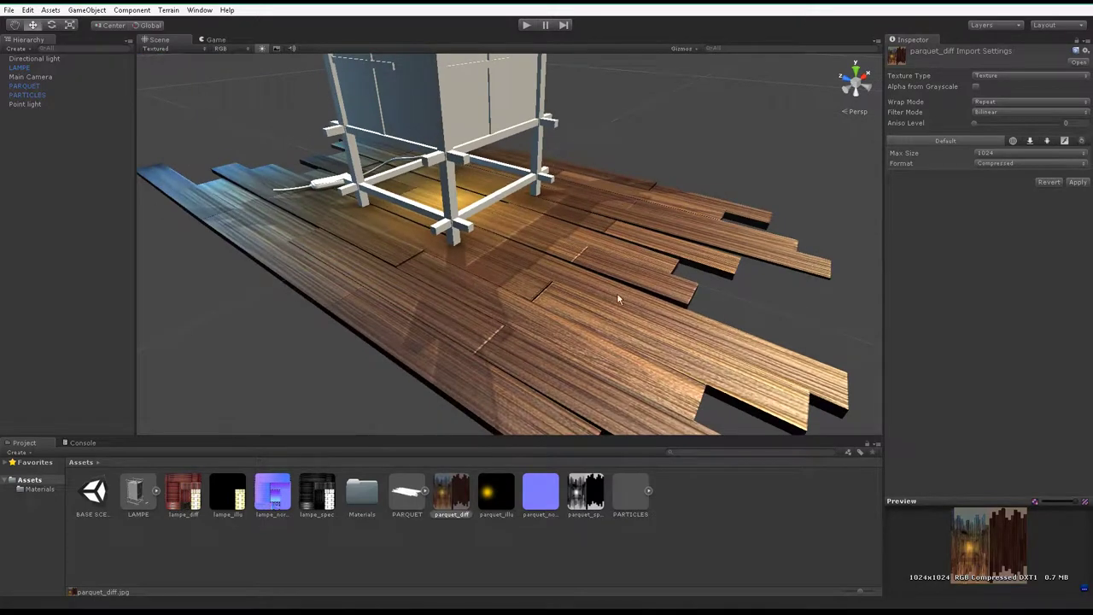
pyautogui.keyDown('alt'); pyautogui.moveTo(617, 294); pyautogui.dragTo(689, 279, button='right'); pyautogui.keyUp('alt')
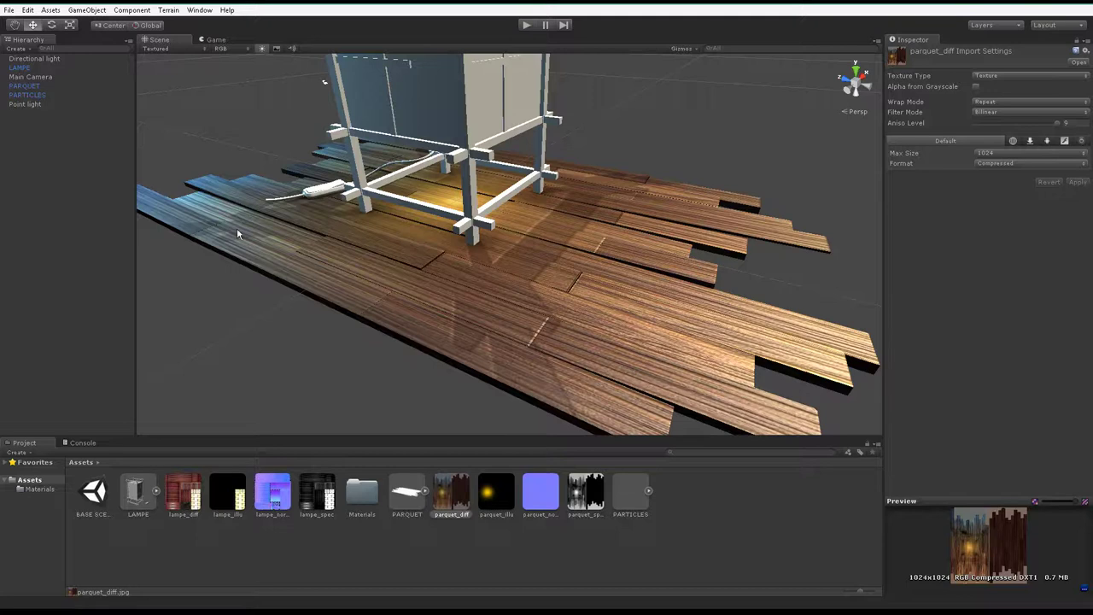
pyautogui.keyDown('alt'); pyautogui.moveTo(237, 227); pyautogui.dragTo(211, 152); pyautogui.keyUp('alt')
pyautogui.moveTo(248, 205)
pyautogui.keyDown('alt'); pyautogui.mouseDown()
pyautogui.moveTo(538, 285)
pyautogui.moveTo(390, 289)
pyautogui.moveTo(653, 304)
pyautogui.moveTo(503, 254)
pyautogui.moveTo(629, 263)
pyautogui.moveTo(581, 300)
pyautogui.moveTo(519, 312)
pyautogui.moveTo(563, 249)
pyautogui.mouseUp(); pyautogui.keyUp('alt')
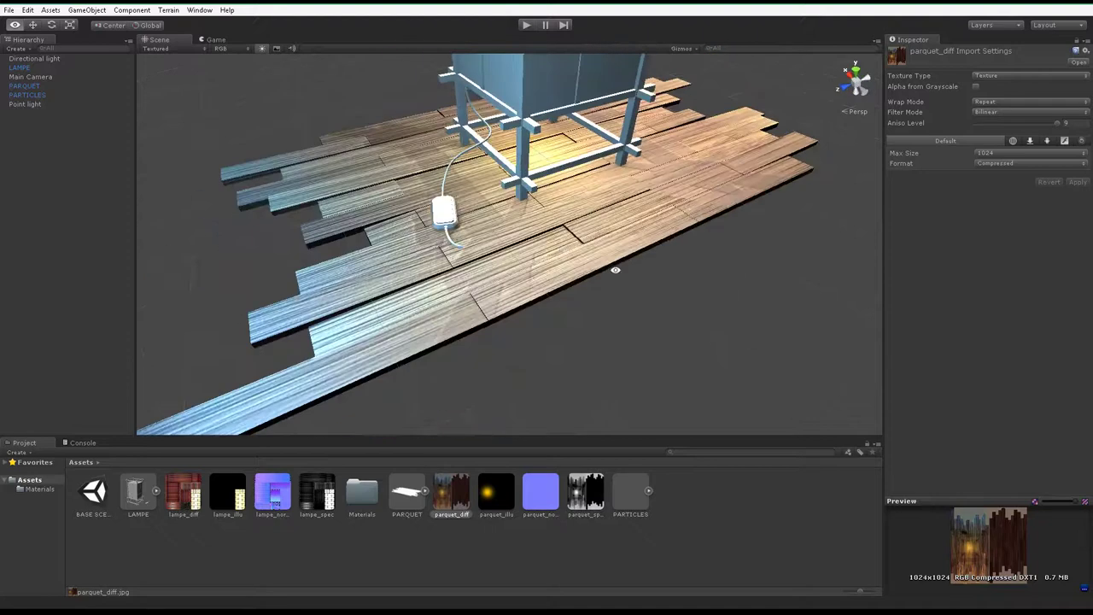
# Step: Inspect the floorboards up close, then bring up Photoshop's Open dialog
pyautogui.moveTo(574, 295)
pyautogui.keyDown('alt'); pyautogui.mouseDown()
pyautogui.moveTo(450, 255)
pyautogui.moveTo(454, 279)
pyautogui.mouseUp(); pyautogui.keyUp('alt')
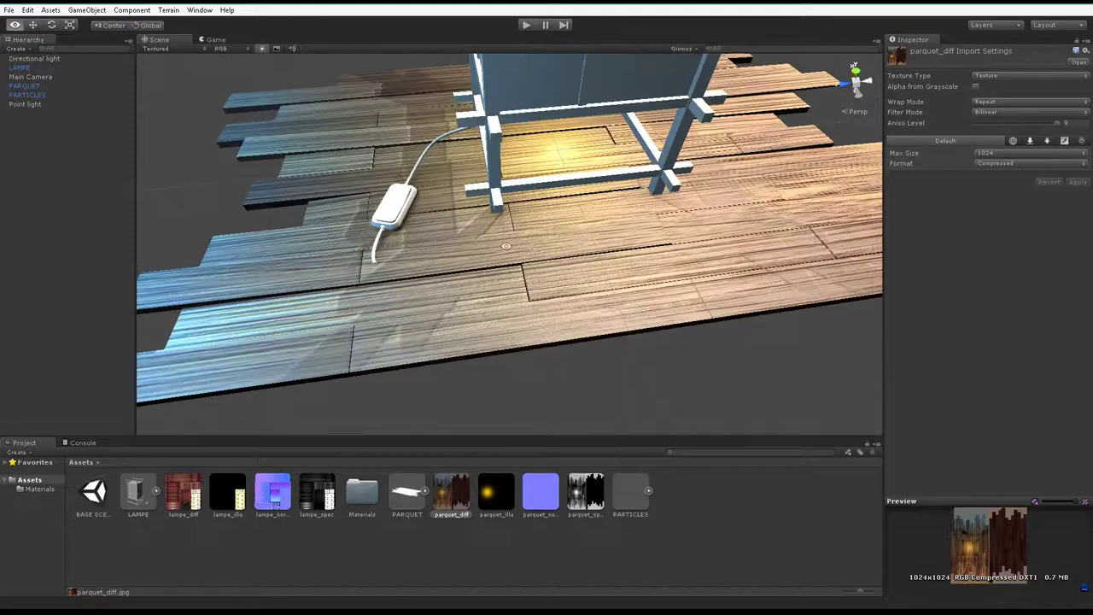
pyautogui.keyDown('alt'); pyautogui.moveTo(563, 290); pyautogui.dragTo(507, 220); pyautogui.keyUp('alt')
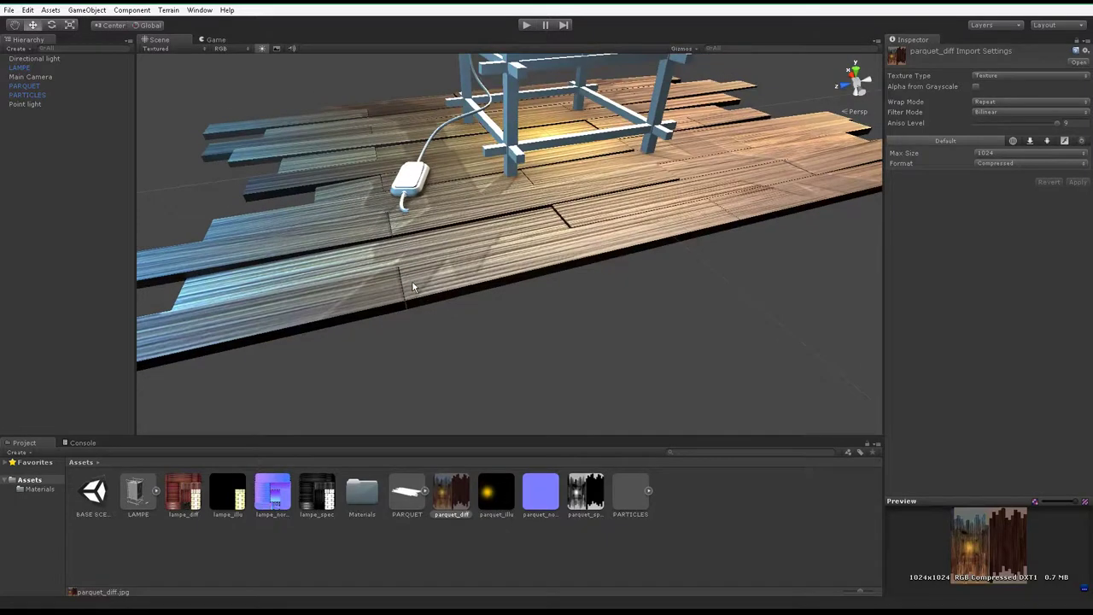
pyautogui.moveTo(413, 286)
pyautogui.keyDown('alt'); pyautogui.mouseDown()
pyautogui.moveTo(435, 285)
pyautogui.moveTo(419, 237)
pyautogui.mouseUp(); pyautogui.keyUp('alt')
pyautogui.keyDown('alt'); pyautogui.moveTo(623, 248); pyautogui.dragTo(574, 280); pyautogui.keyUp('alt')
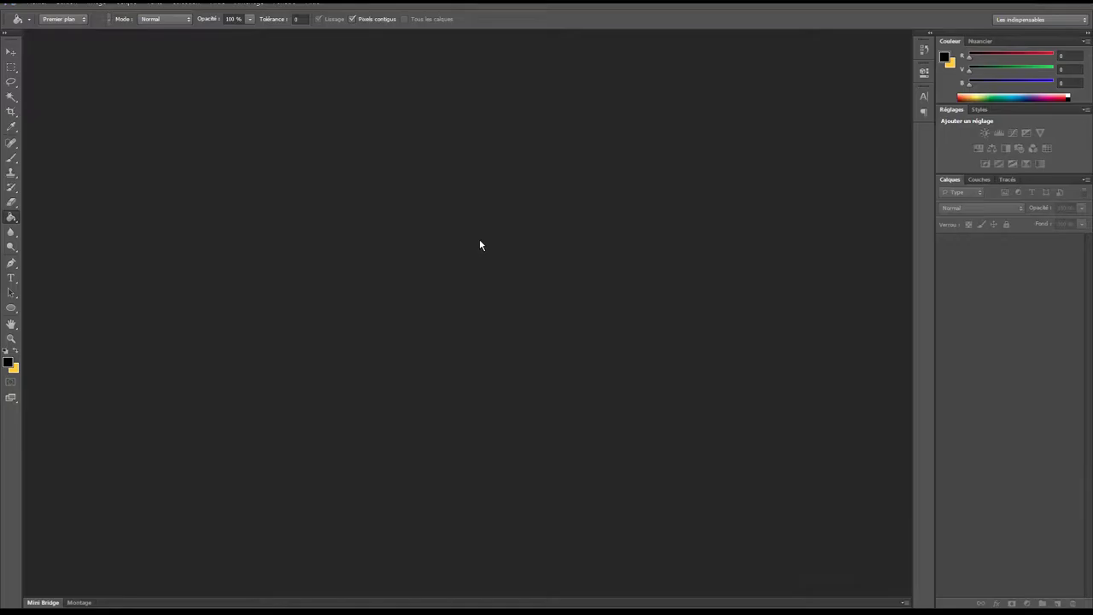
pyautogui.hotkey('ctrl', 'o')
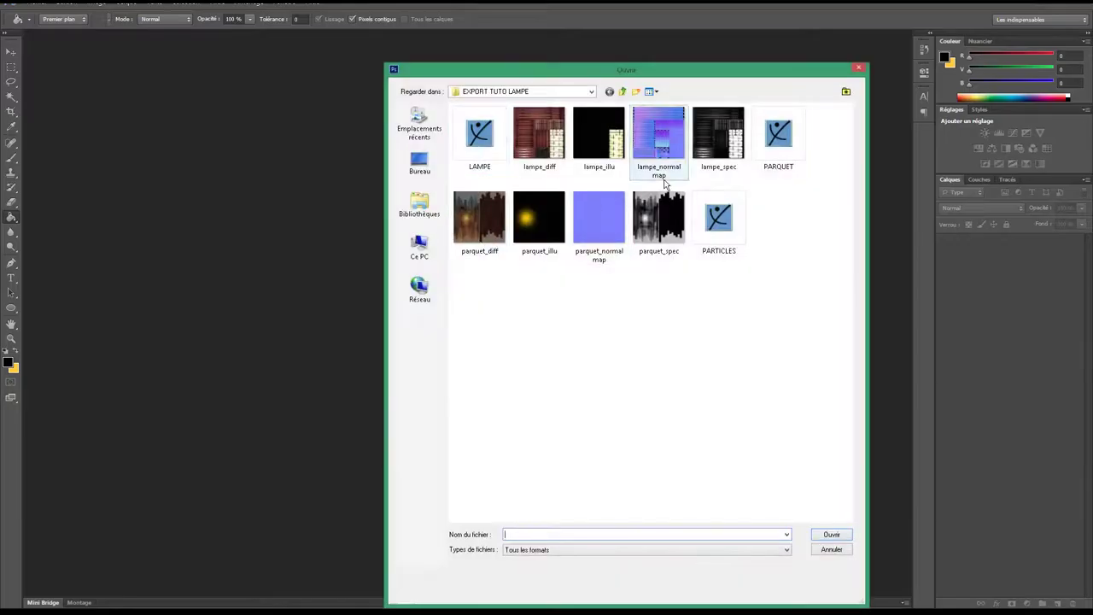
# Step: Open MAP _ PARQUET.psd from the Desktop lamp tutorial folder
pyautogui.click(419, 164)
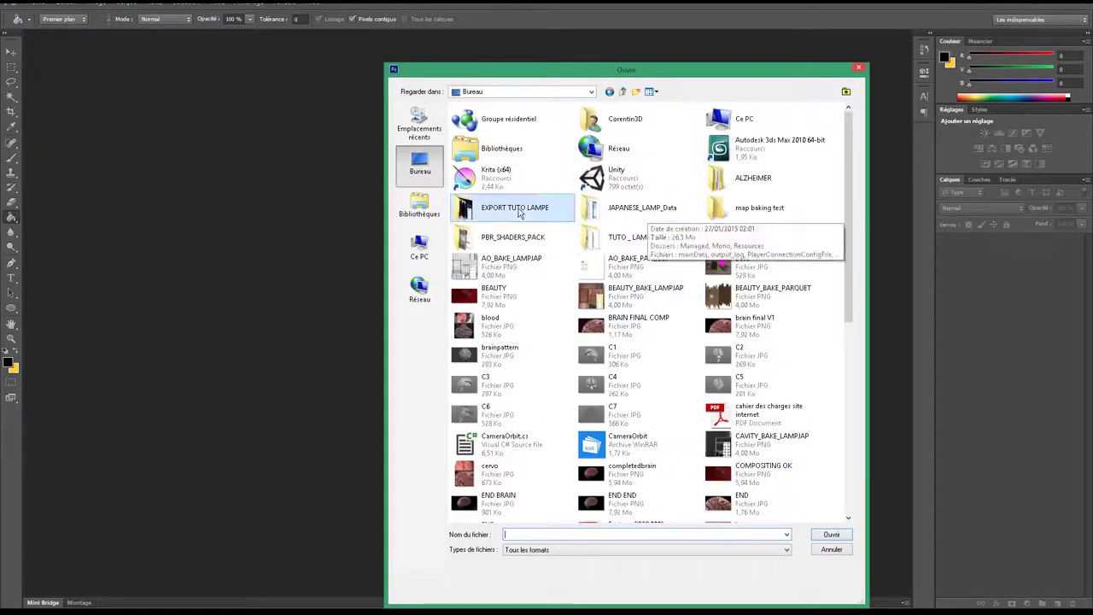
pyautogui.doubleClick(637, 239)
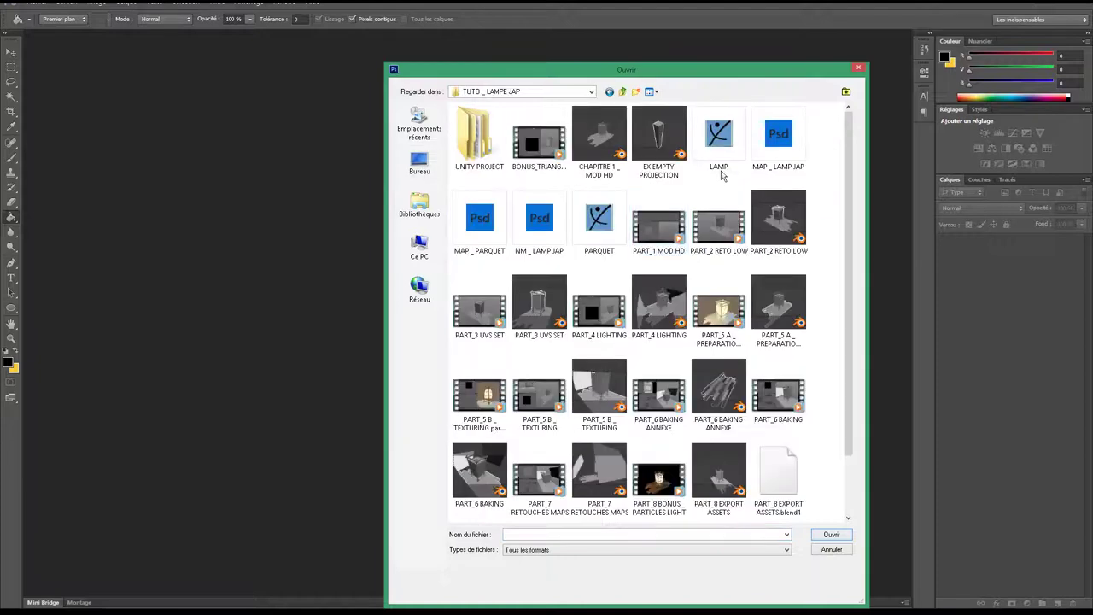
pyautogui.doubleClick(478, 222)
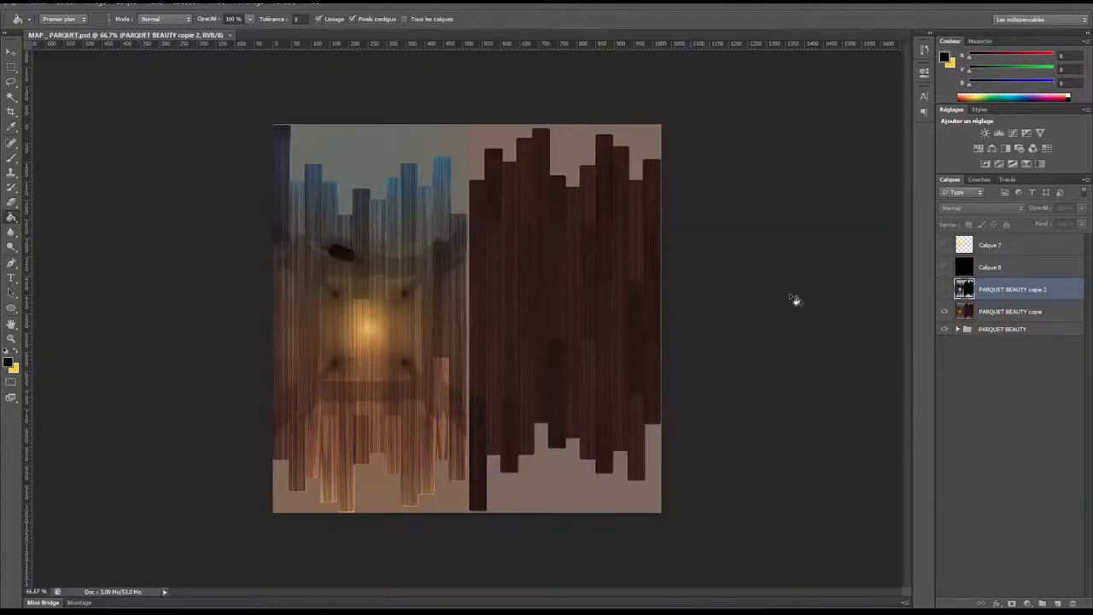
# Step: Copy the Calque 0 wood layer from PARQUET BEAUTY and paste it into a new document
pyautogui.click(957, 329)
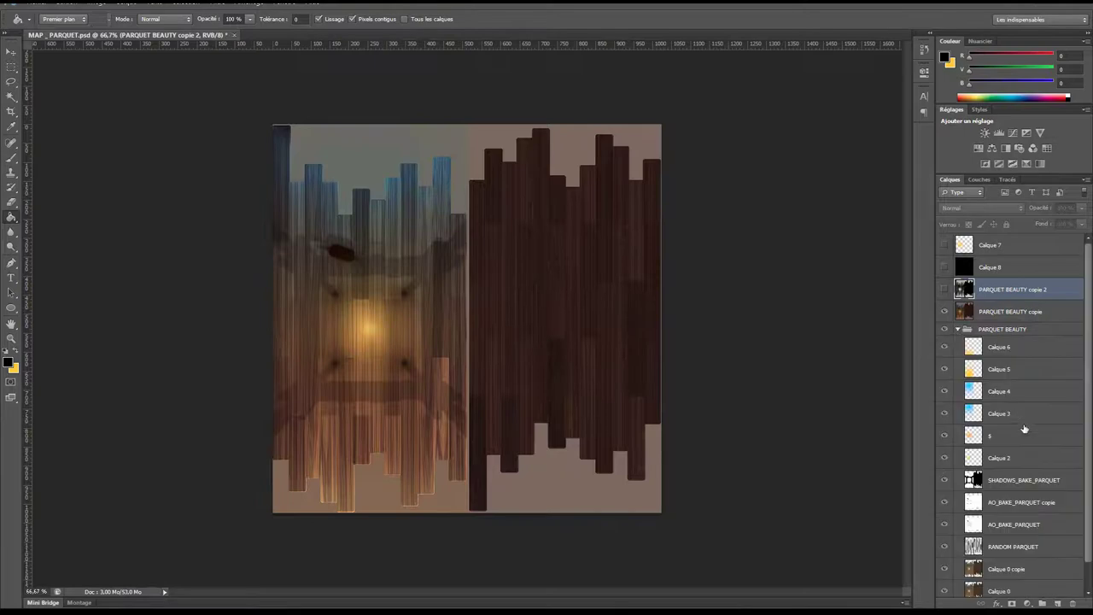
pyautogui.scroll(-1, 1023, 429)
pyautogui.click(1019, 565)
pyautogui.hotkey('ctrl', 'a')
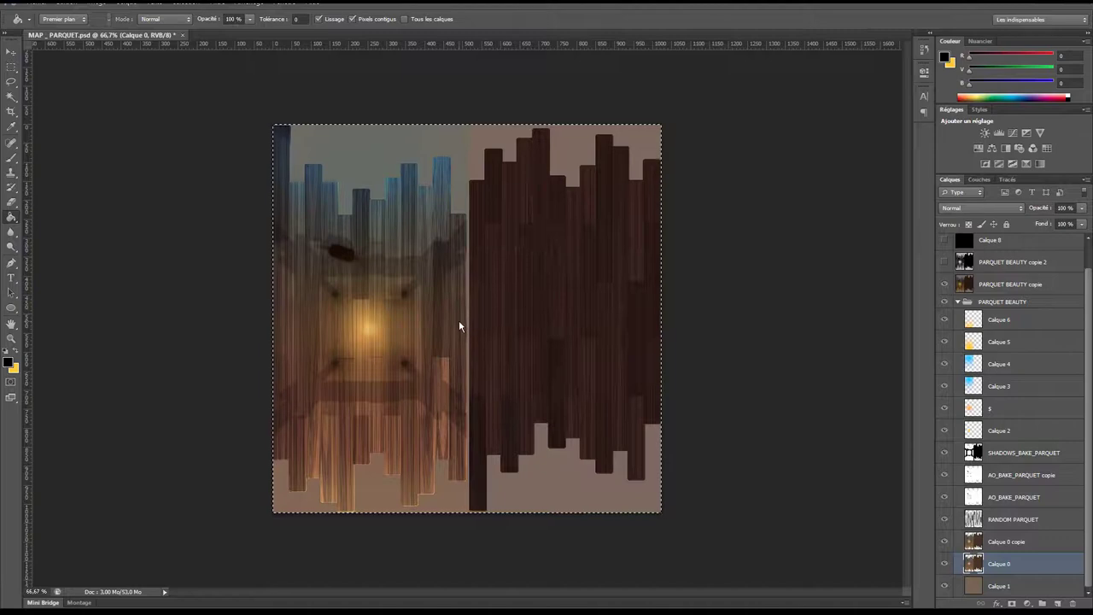
pyautogui.hotkey('ctrl', 'c')
pyautogui.hotkey('ctrl', 'n')
pyautogui.press('Return')
pyautogui.hotkey('ctrl', 'v')
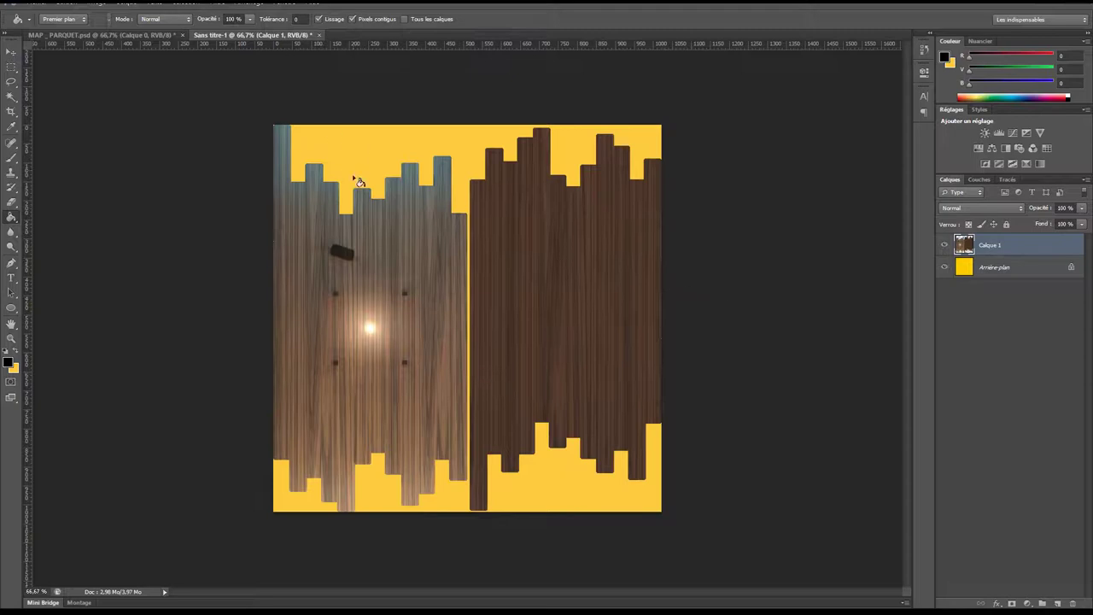
# Step: Fill the background with a grey sampled from the wood and flatten the layers
pyautogui.keyDown('alt'); pyautogui.click(358, 205); pyautogui.keyUp('alt')
pyautogui.click(383, 147)
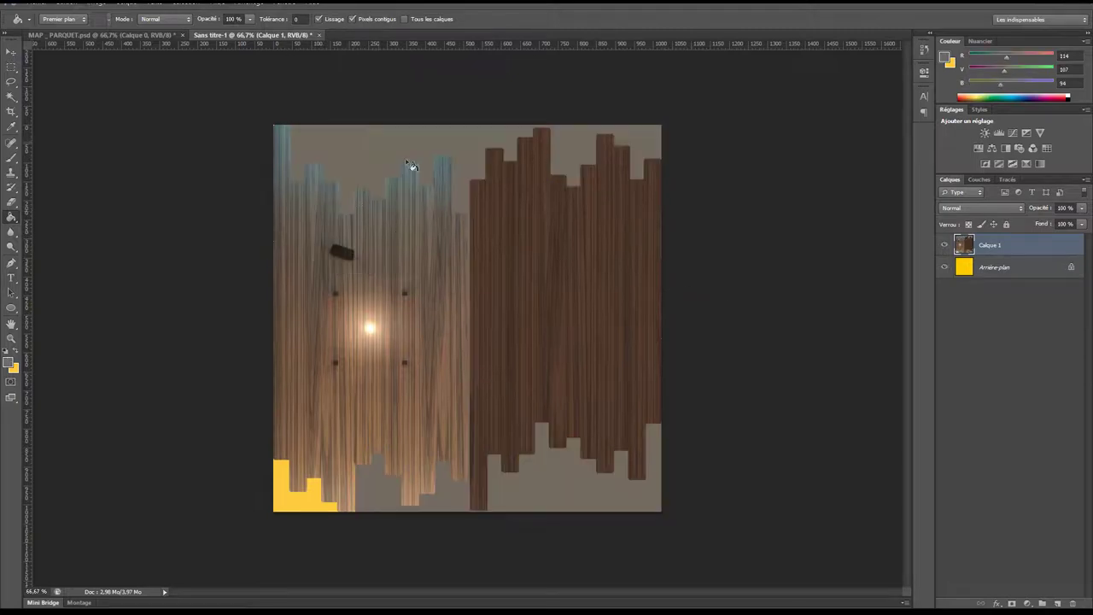
pyautogui.hotkey('ctrl', 'z')
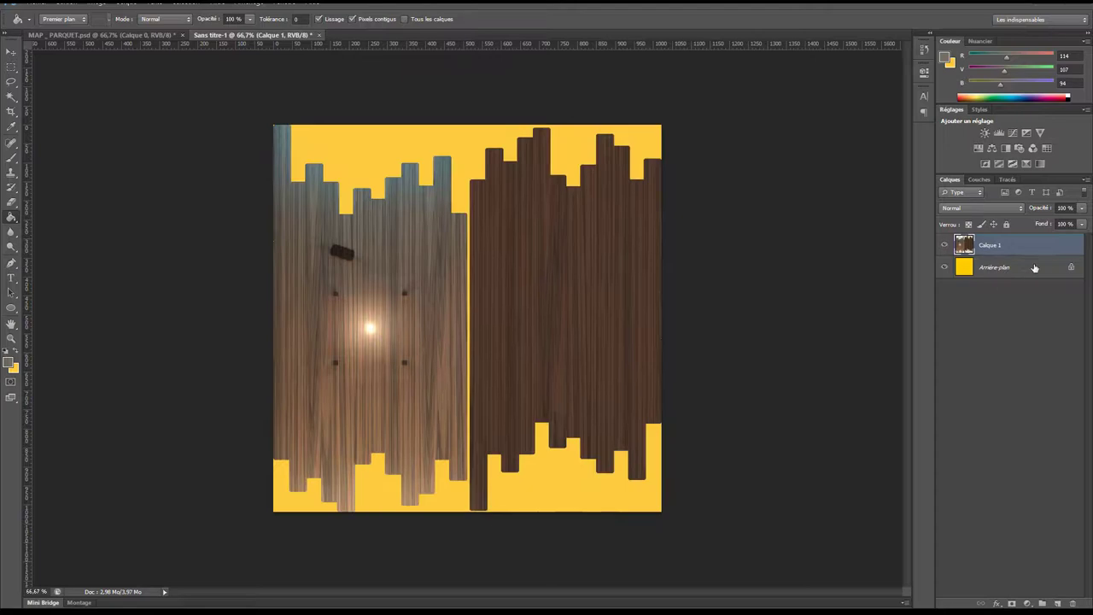
pyautogui.click(1025, 268)
pyautogui.click(541, 183)
pyautogui.hotkey('ctrl', 'shift', 'e')
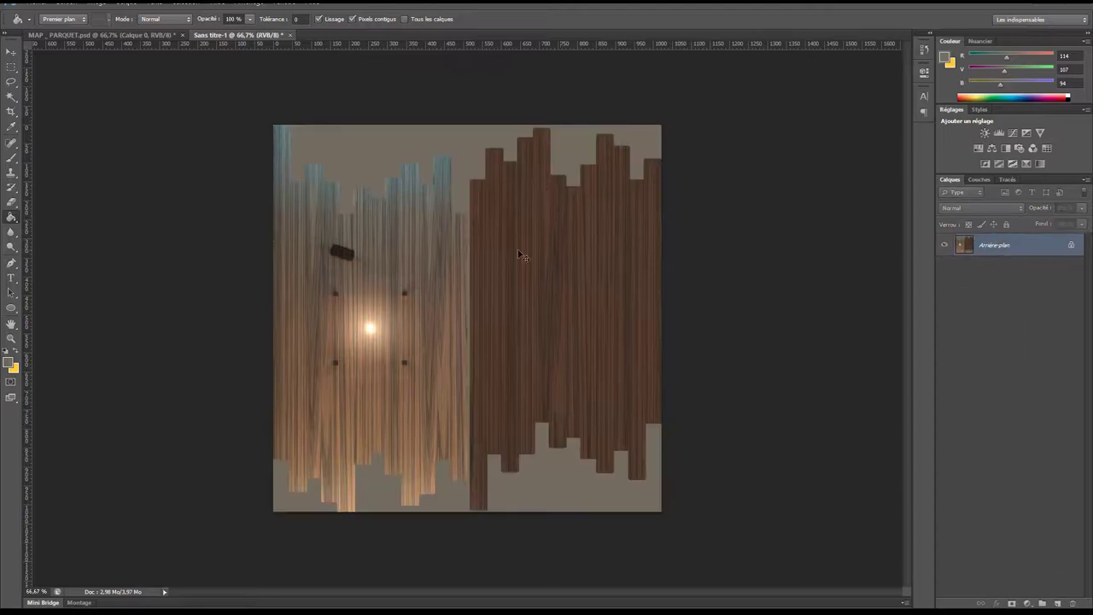
# Step: Run the Height2Normal filter to make a normal map, copy it, and close the scratch document
pyautogui.click(219, 2)
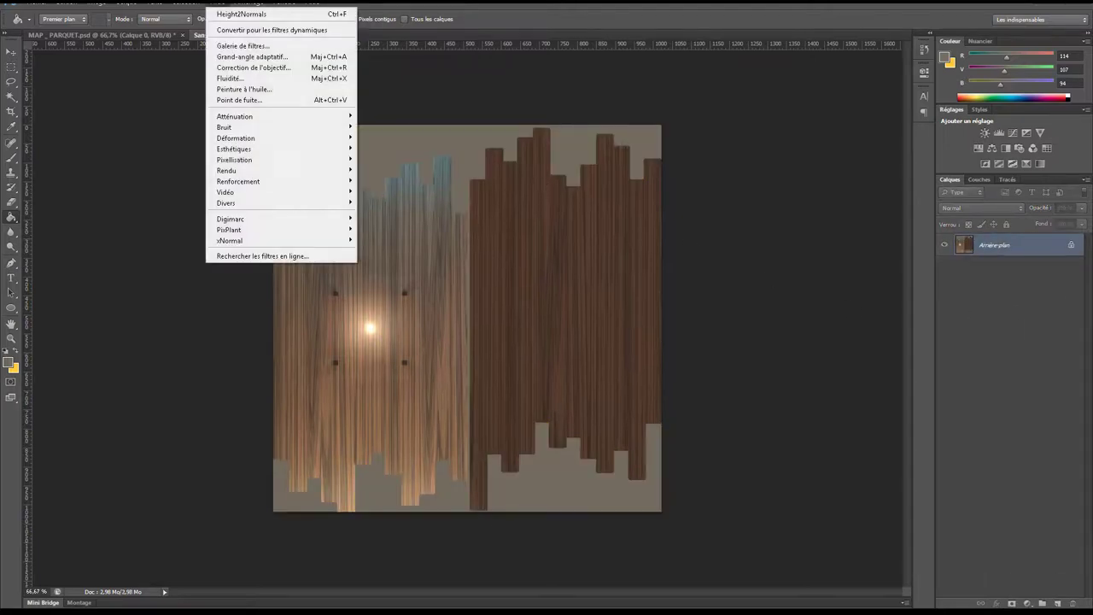
pyautogui.click(222, 15)
pyautogui.hotkey('ctrl', 'a')
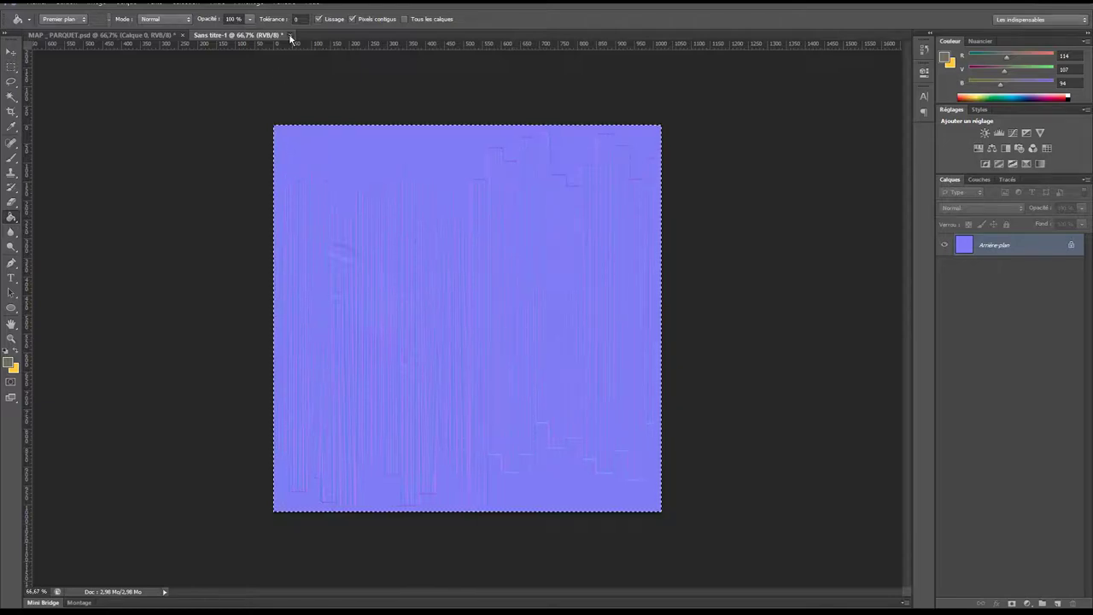
pyautogui.click(290, 36)
# Step: Discard the scratch document, open NM_LAMP JAP, try the paste there, and close it unsaved
pyautogui.click(530, 228)
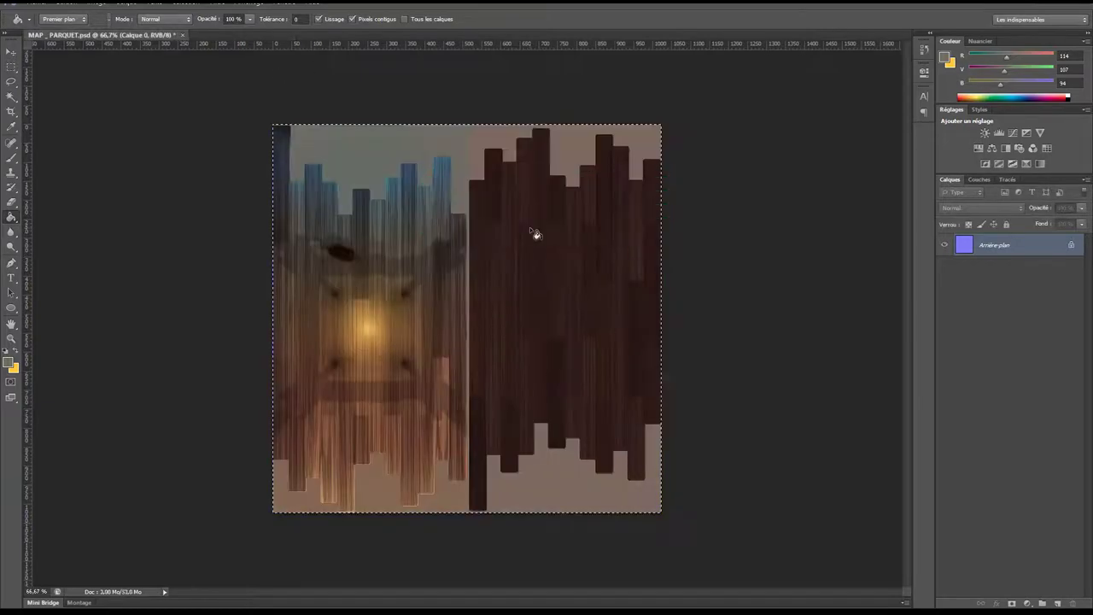
pyautogui.hotkey('ctrl', 'o')
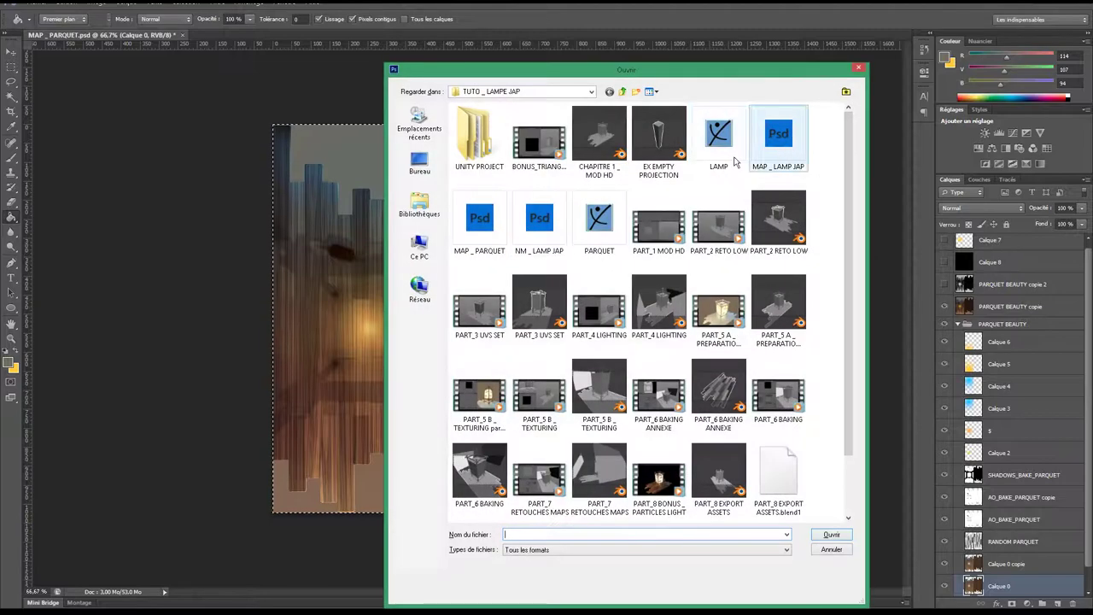
pyautogui.doubleClick(538, 219)
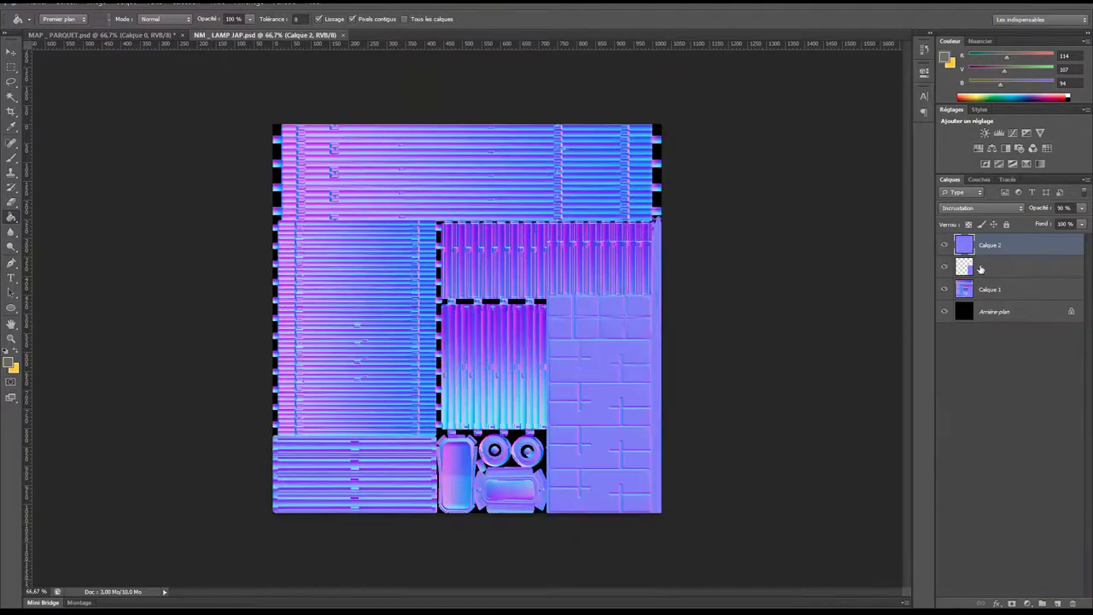
pyautogui.press('Delete')
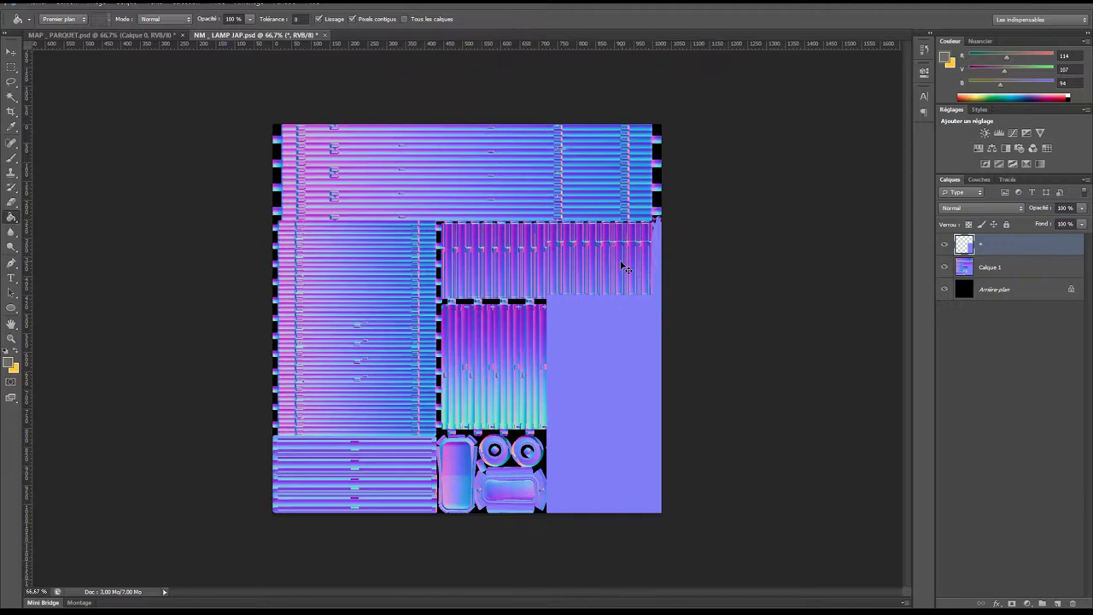
pyautogui.hotkey('ctrl', 'v')
pyautogui.hotkey('ctrl', 'z')
pyautogui.click(324, 35)
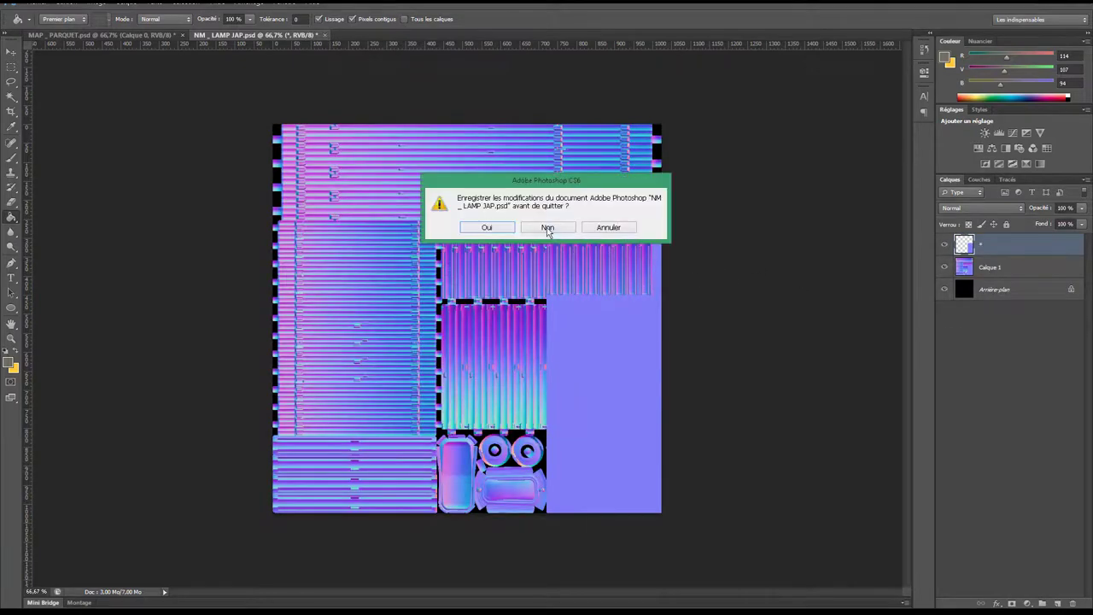
pyautogui.click(547, 228)
# Step: Paste the normal map into MAP _ PARQUET as Calque 9, move it to the top, and duplicate it
pyautogui.hotkey('ctrl', 'v')
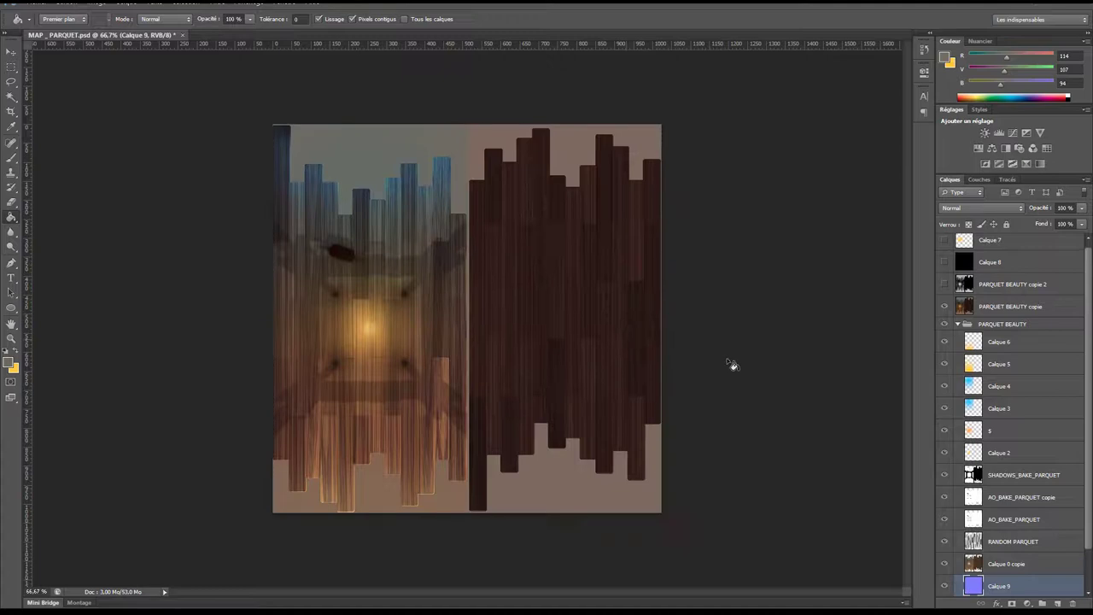
pyautogui.moveTo(994, 586); pyautogui.dragTo(1009, 245)
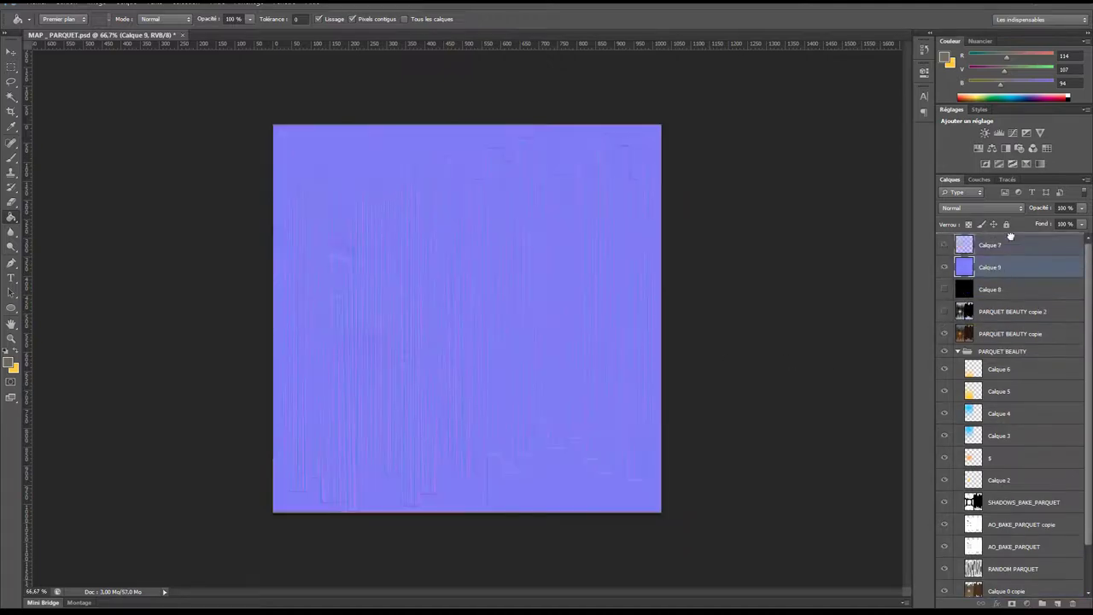
pyautogui.rightClick(1009, 245)
pyautogui.click(935, 255)
pyautogui.press('Return')
# Step: Set the copy's blend mode to Incrustation and merge it with Calque 9
pyautogui.click(970, 211)
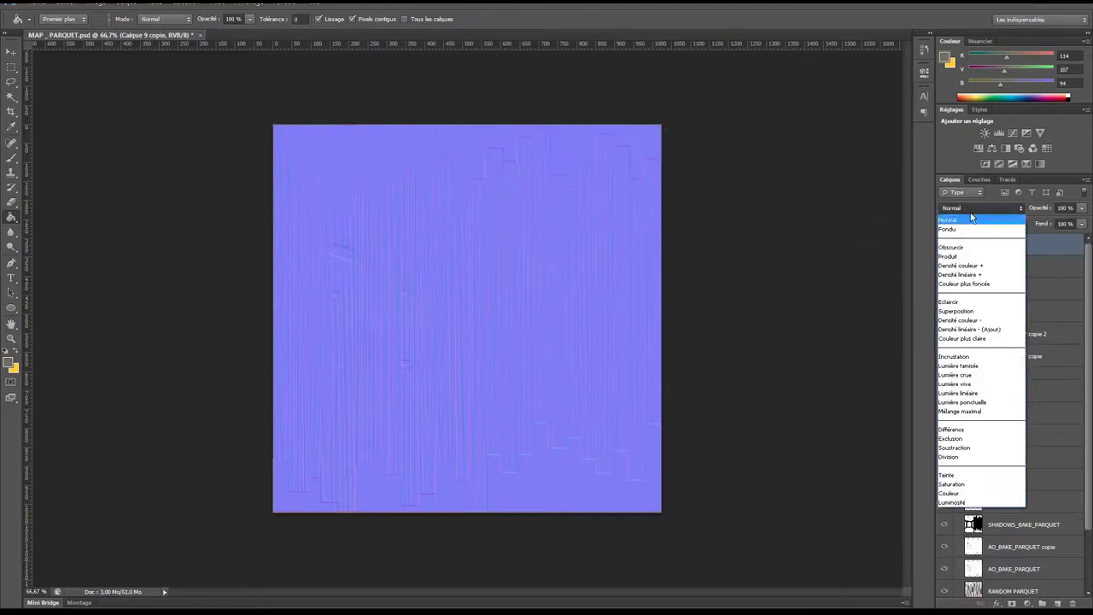
pyautogui.click(975, 359)
pyautogui.keyDown('shift'); pyautogui.click(1013, 272); pyautogui.keyUp('shift')
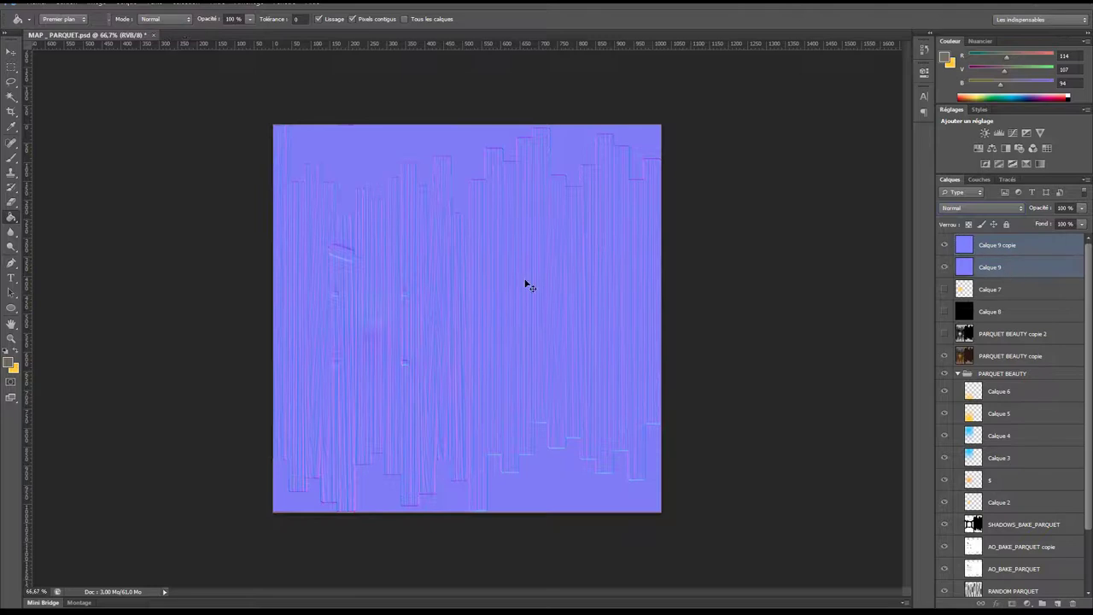
pyautogui.hotkey('ctrl', 'e')
# Step: Save MAP_PARQUET as a Maximum-quality JPEG, replacing 'parquet_normal map' in EXPORT TUTO LAMPE
pyautogui.hotkey('ctrl', 'shift', 's')
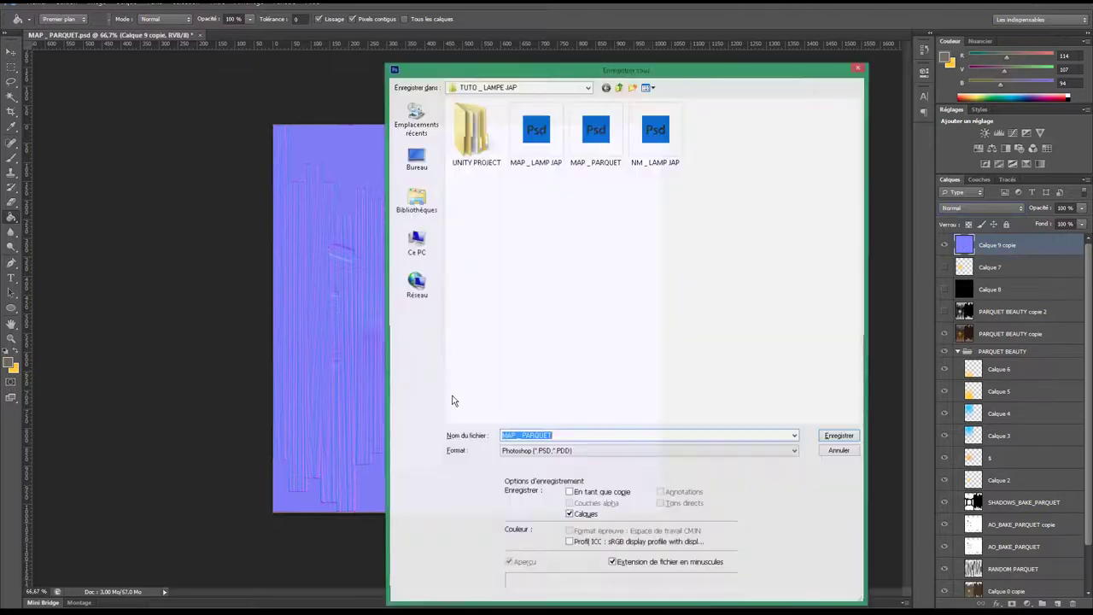
pyautogui.click(560, 452)
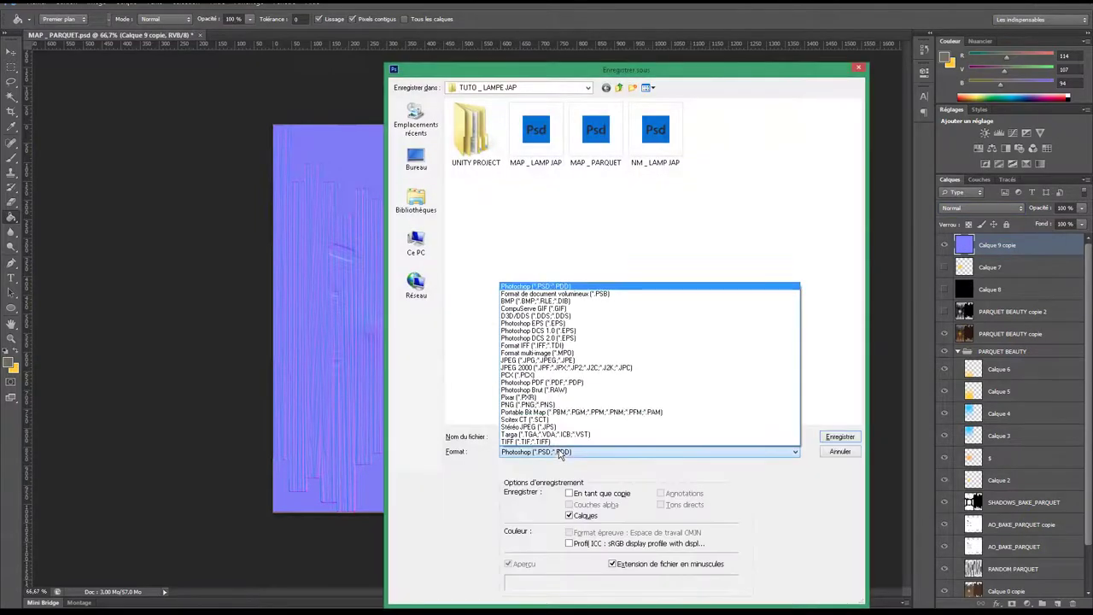
pyautogui.click(538, 359)
pyautogui.click(415, 159)
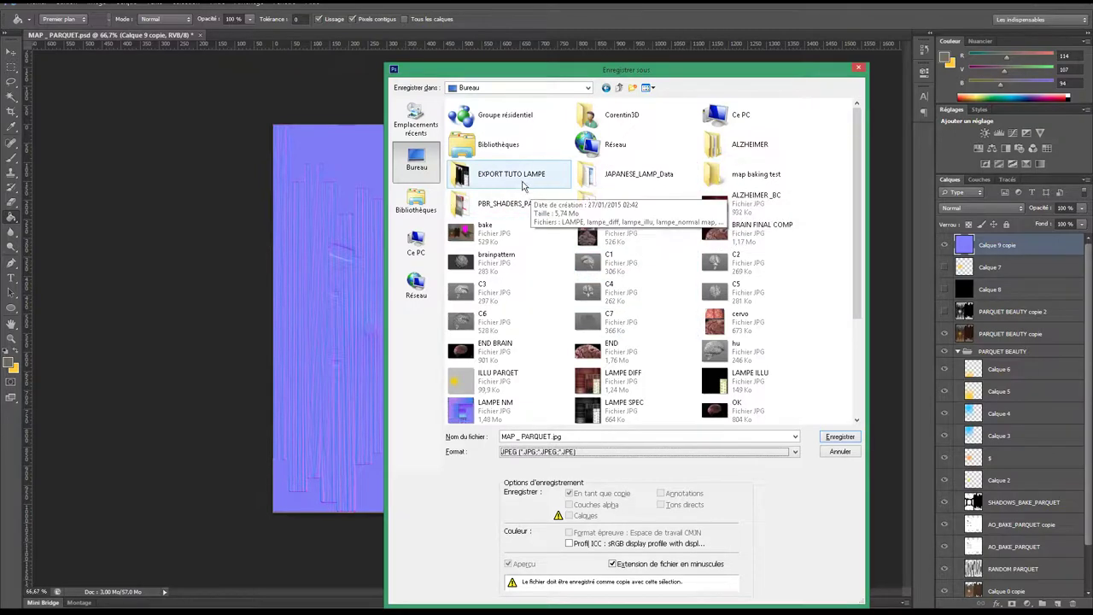
pyautogui.click(523, 186)
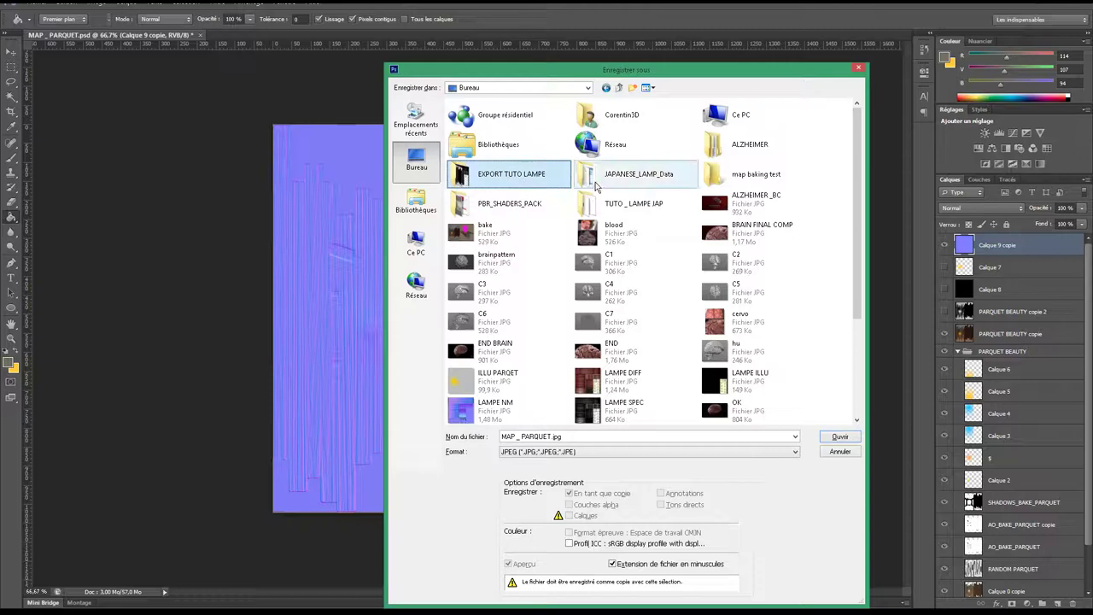
pyautogui.doubleClick(520, 177)
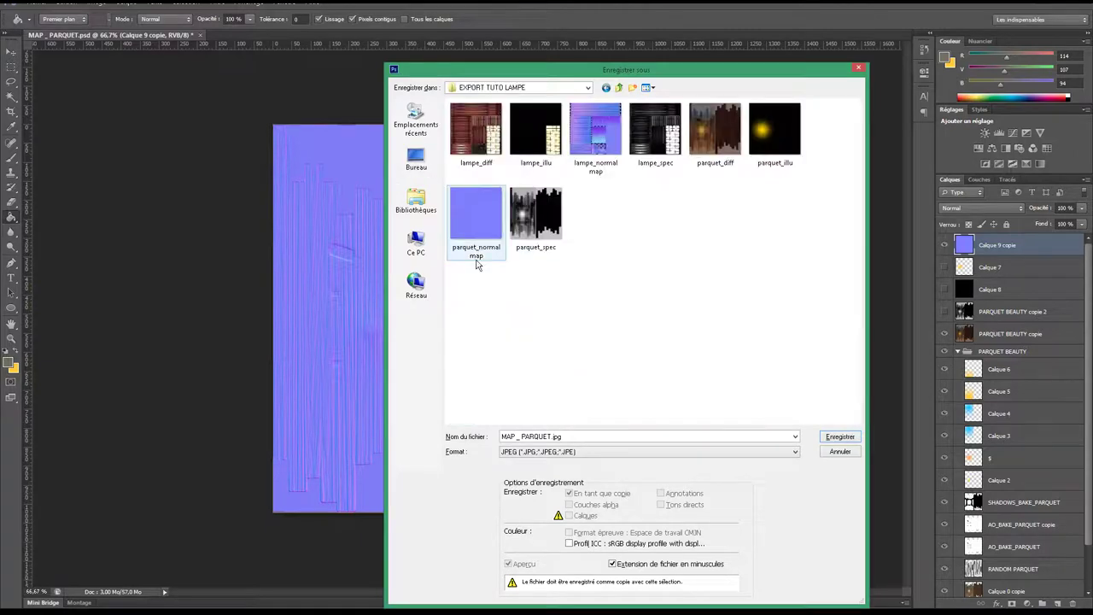
pyautogui.doubleClick(476, 224)
pyautogui.press('Return')
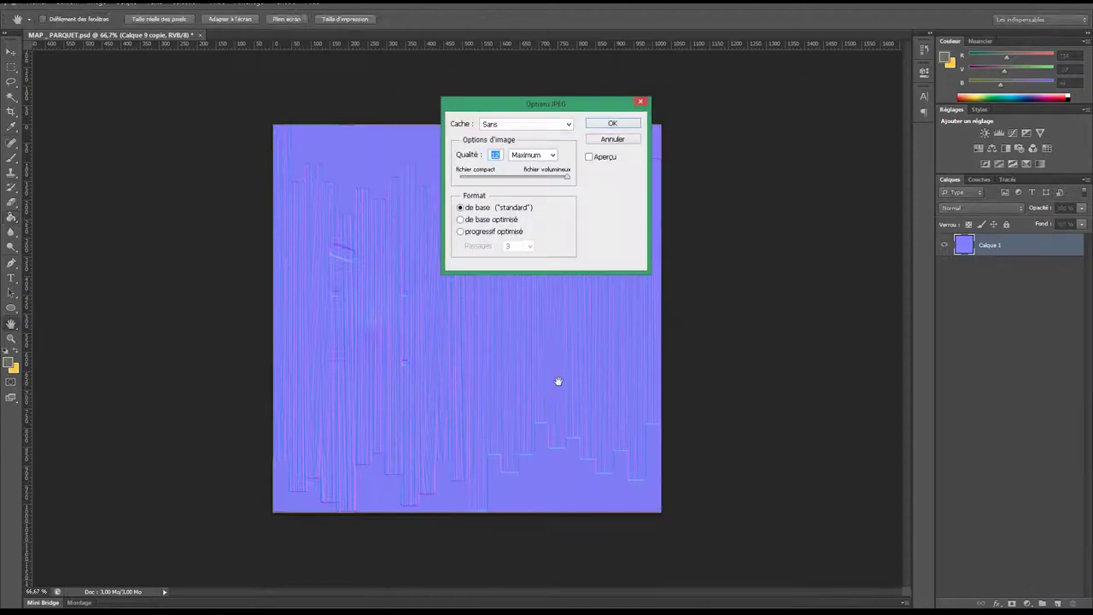
pyautogui.press('Return')
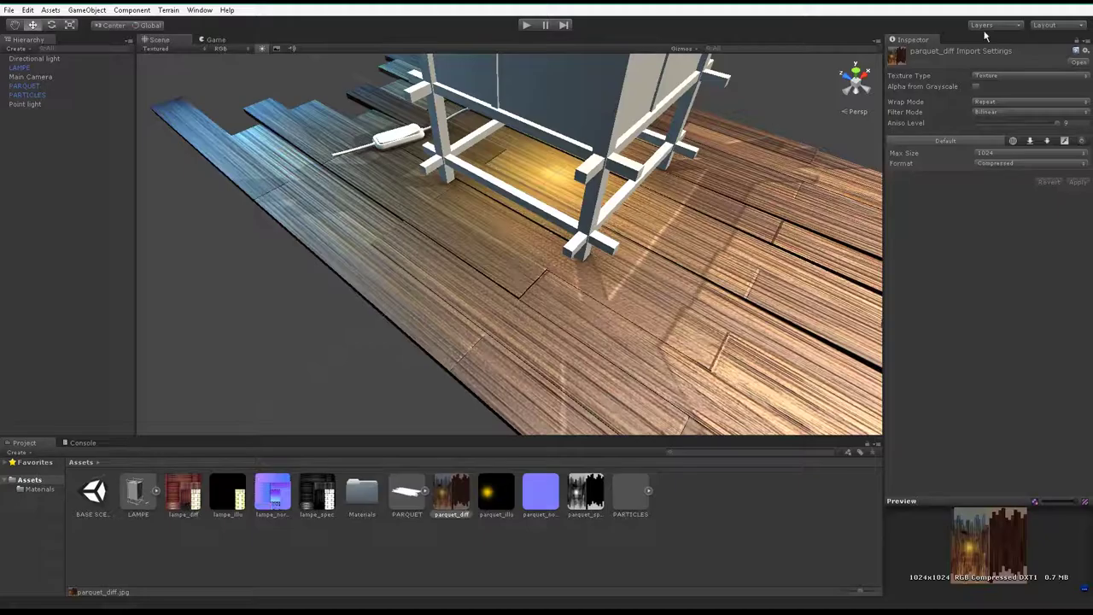
# Step: Reimport the parquet_normal map texture asset in the Project panel
pyautogui.click(529, 499)
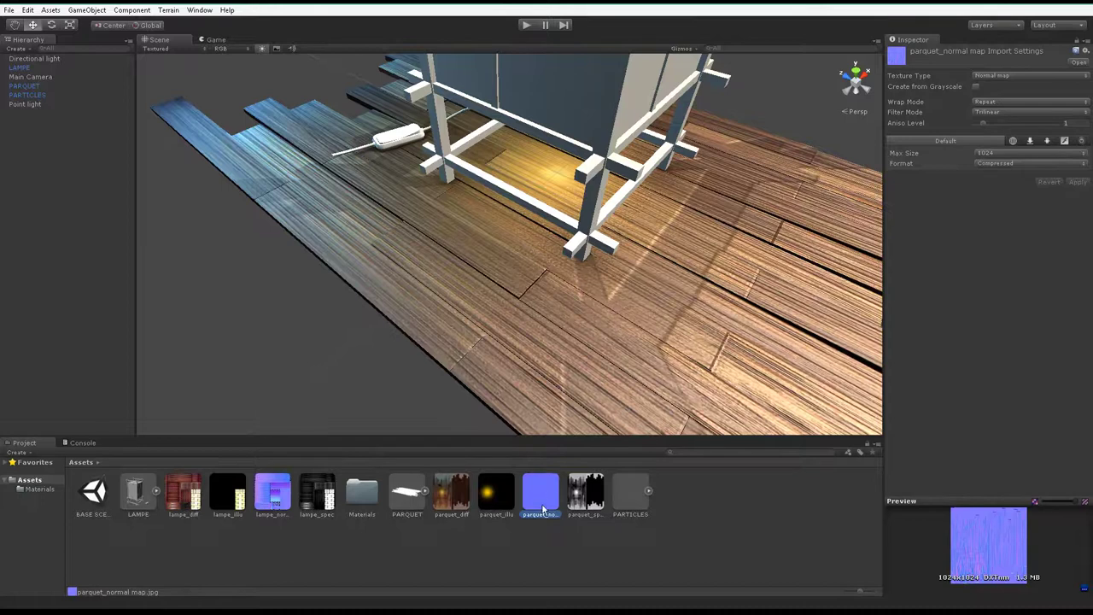
pyautogui.rightClick(552, 492)
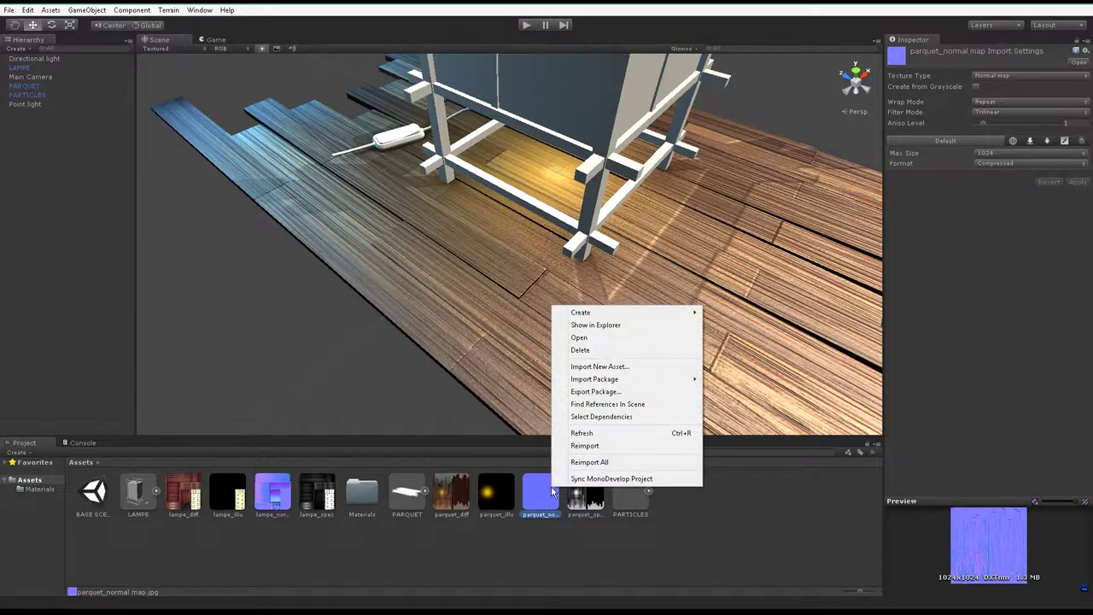
pyautogui.click(584, 450)
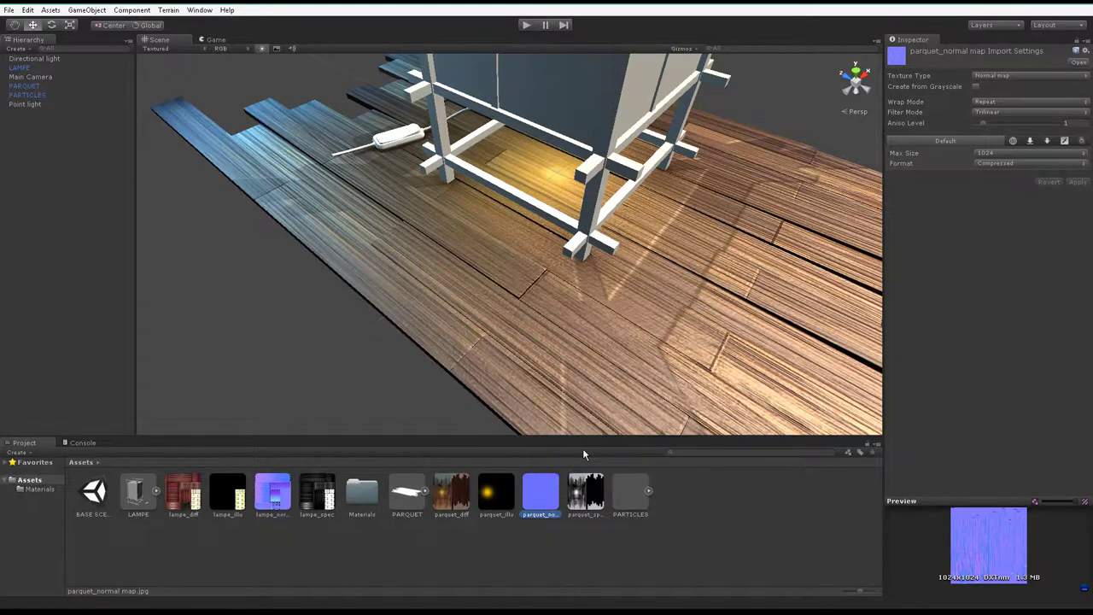
pyautogui.rightClick(534, 508)
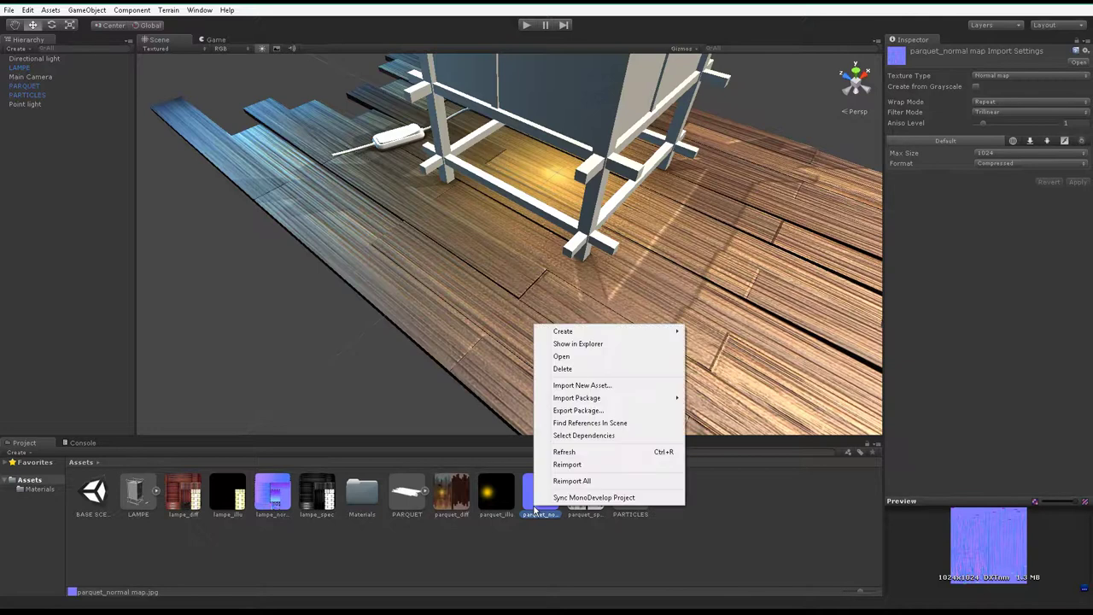
pyautogui.click(570, 462)
pyautogui.moveTo(555, 363)
pyautogui.keyDown('alt'); pyautogui.mouseDown()
pyautogui.moveTo(600, 381)
pyautogui.moveTo(646, 316)
pyautogui.mouseUp(); pyautogui.keyUp('alt')
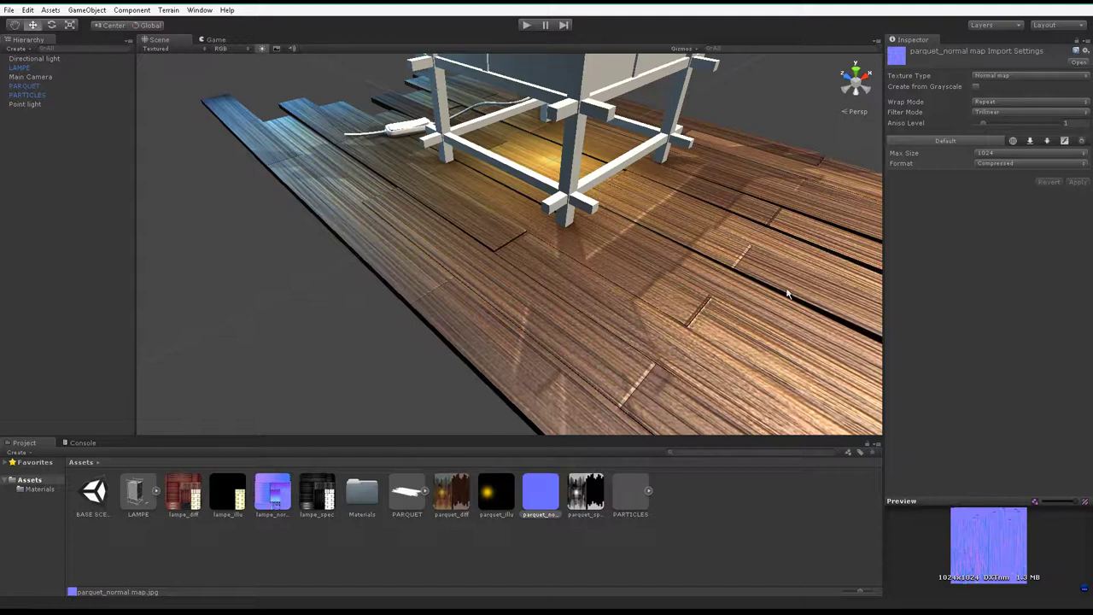
# Step: Delete parquet_normal map and import the updated file as a new asset
pyautogui.rightClick(540, 490)
pyautogui.click(538, 505)
pyautogui.press('Delete')
pyautogui.click(555, 333)
pyautogui.rightClick(656, 521)
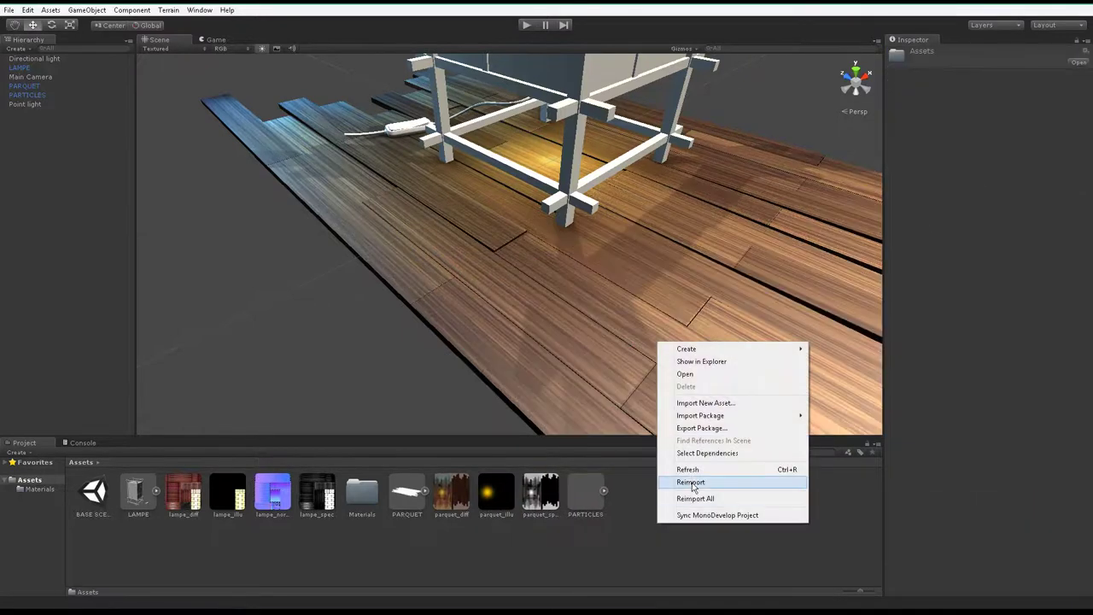
pyautogui.click(702, 402)
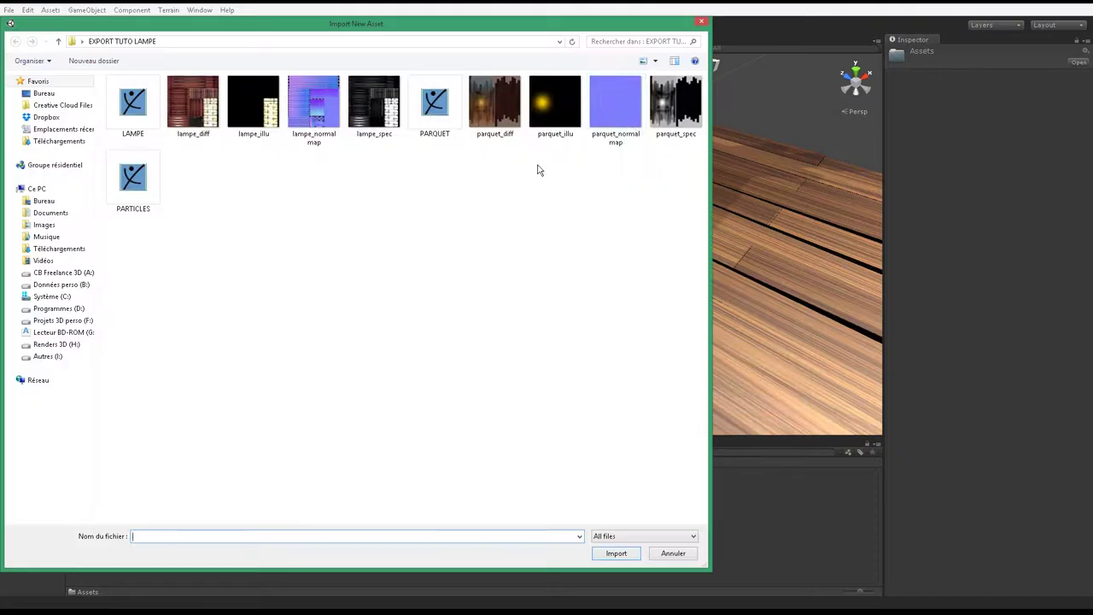
pyautogui.doubleClick(628, 113)
pyautogui.moveTo(565, 362)
pyautogui.keyDown('alt'); pyautogui.mouseDown()
pyautogui.moveTo(658, 317)
pyautogui.moveTo(753, 341)
pyautogui.mouseUp(); pyautogui.keyUp('alt')
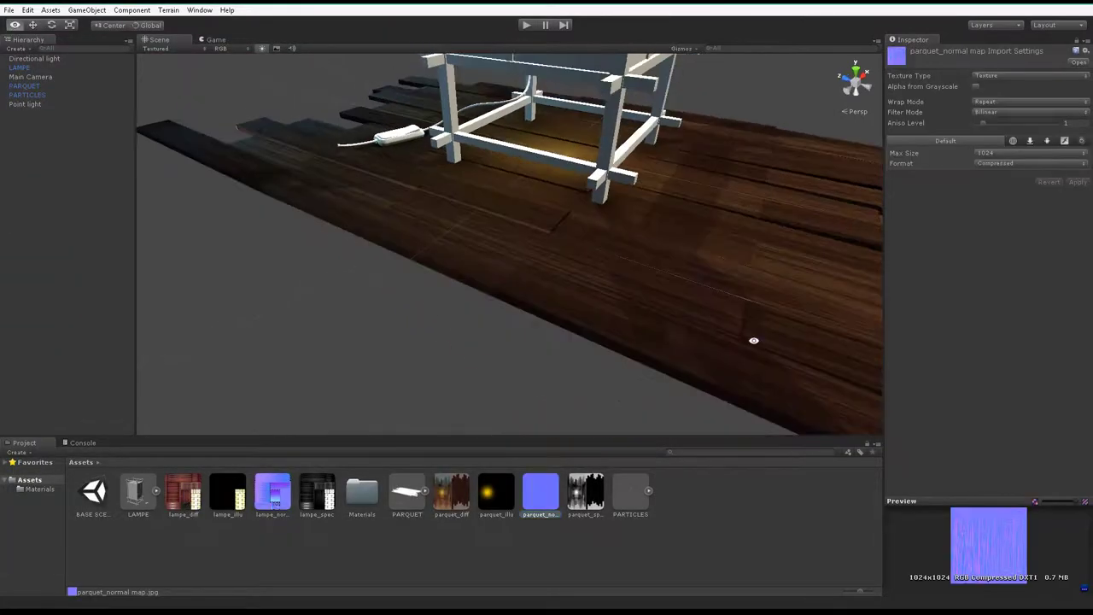
pyautogui.keyDown('alt'); pyautogui.moveTo(702, 264); pyautogui.dragTo(600, 293); pyautogui.keyUp('alt')
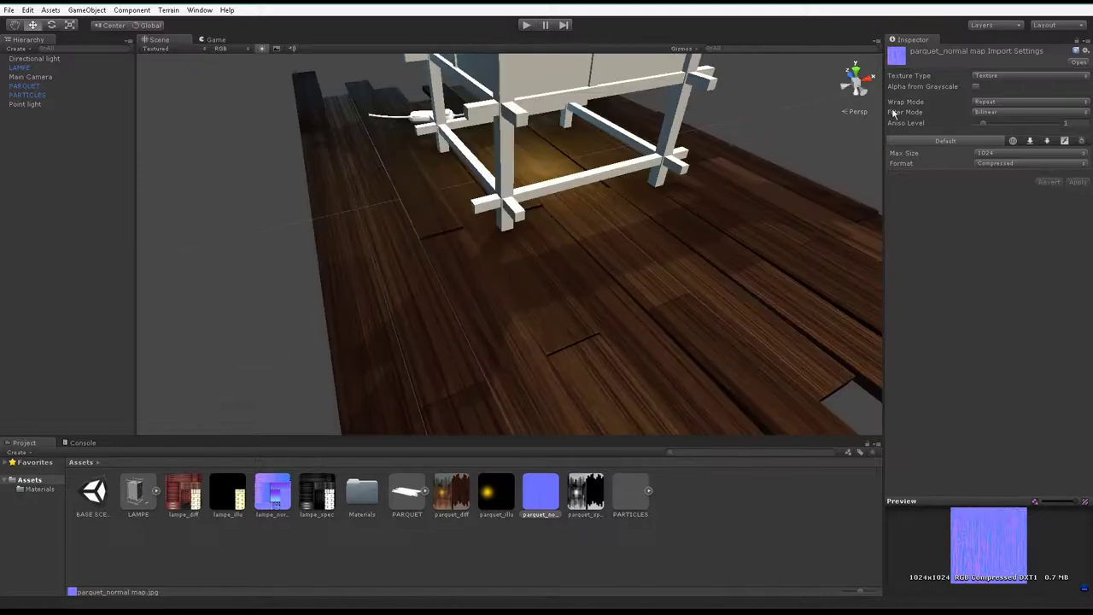
# Step: Use Fix Now so the PARQUET material treats its texture as a normal map
pyautogui.click(487, 361)
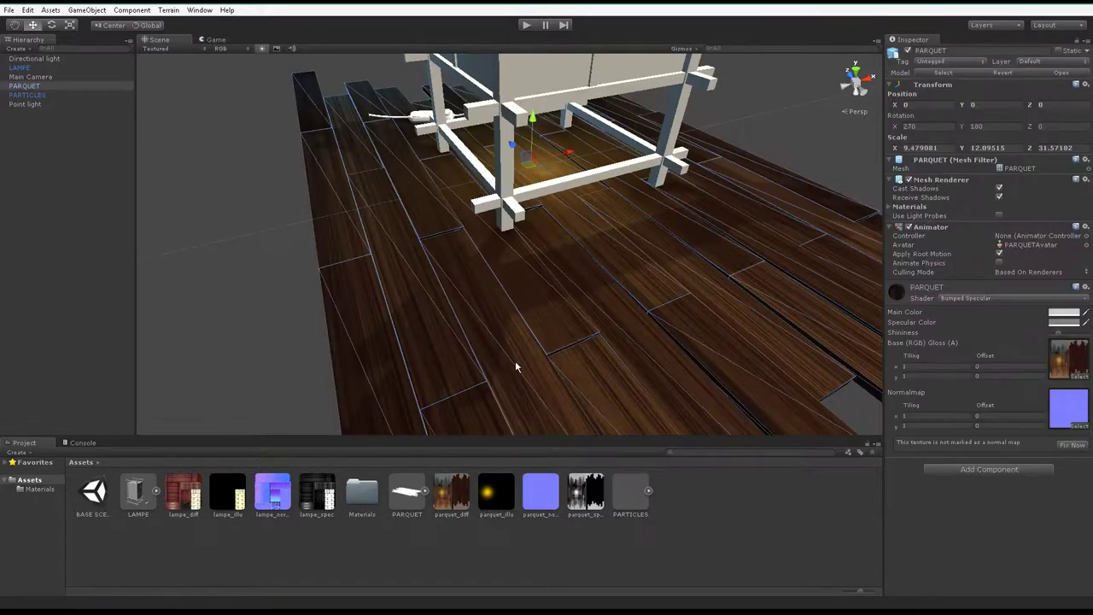
pyautogui.click(1067, 445)
pyautogui.keyDown('alt'); pyautogui.moveTo(735, 307); pyautogui.dragTo(757, 312); pyautogui.keyUp('alt')
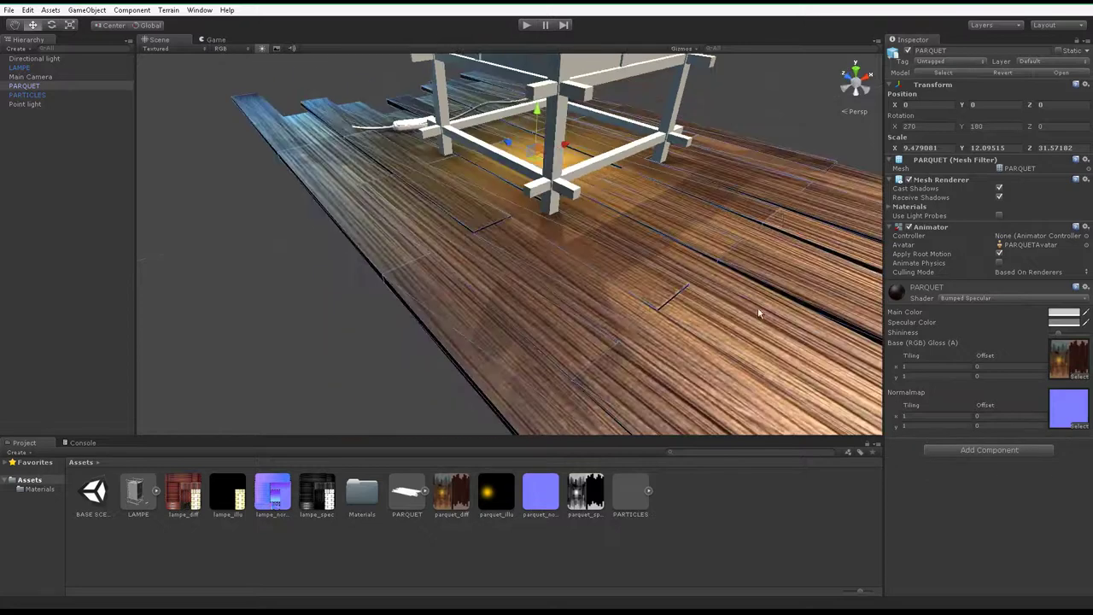
pyautogui.click(808, 128)
pyautogui.moveTo(808, 128)
pyautogui.keyDown('alt'); pyautogui.mouseDown()
pyautogui.moveTo(549, 279)
pyautogui.moveTo(649, 256)
pyautogui.mouseUp(); pyautogui.keyUp('alt')
pyautogui.moveTo(649, 256)
pyautogui.keyDown('alt'); pyautogui.mouseDown(button='right')
pyautogui.moveTo(683, 241)
pyautogui.moveTo(707, 286)
pyautogui.mouseUp(button='right'); pyautogui.keyUp('alt')
pyautogui.keyDown('alt'); pyautogui.moveTo(707, 286); pyautogui.dragTo(678, 324); pyautogui.keyUp('alt')
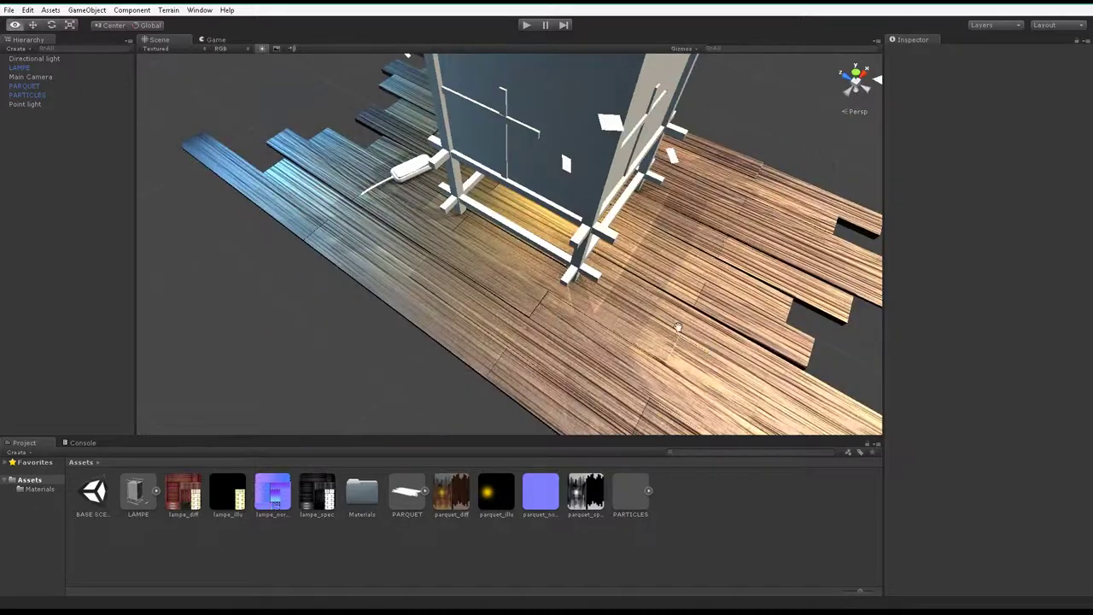
pyautogui.moveTo(678, 324); pyautogui.dragTo(635, 295, button='middle')
pyautogui.moveTo(635, 296)
pyautogui.keyDown('alt'); pyautogui.mouseDown()
pyautogui.moveTo(580, 310)
pyautogui.moveTo(588, 237)
pyautogui.moveTo(628, 225)
pyautogui.mouseUp(); pyautogui.keyUp('alt')
# Step: Adjust the PARQUET material's Shininess slider and check the floor from several angles
pyautogui.click(580, 310)
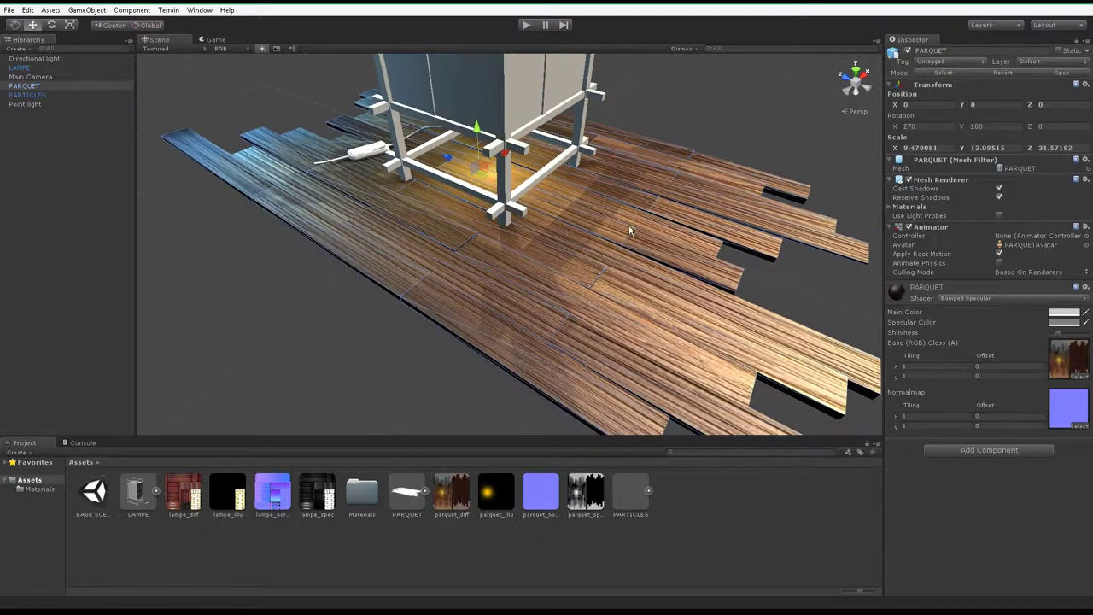
pyautogui.moveTo(628, 226); pyautogui.dragTo(620, 249, button='middle')
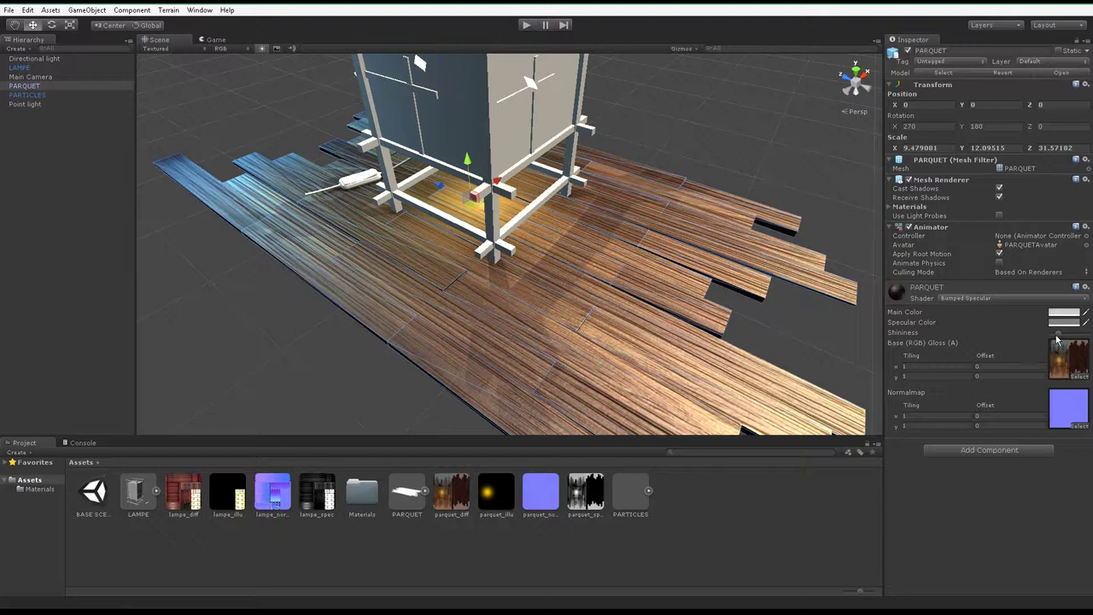
pyautogui.moveTo(1057, 340)
pyautogui.mouseDown()
pyautogui.moveTo(1091, 342)
pyautogui.moveTo(1063, 341)
pyautogui.mouseUp()
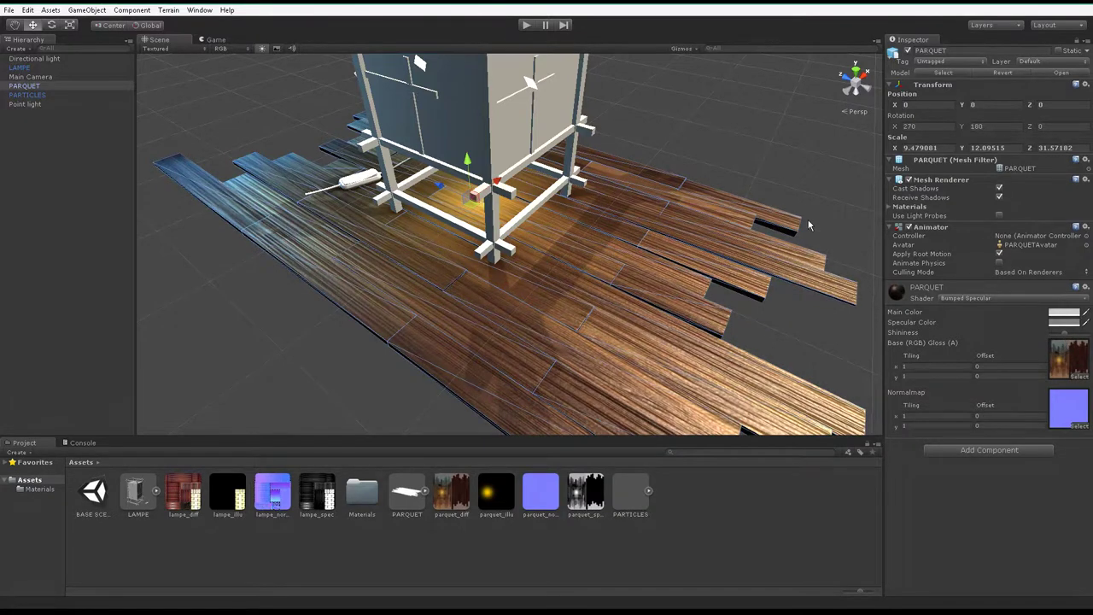
pyautogui.click(809, 225)
pyautogui.moveTo(808, 224)
pyautogui.keyDown('alt'); pyautogui.mouseDown()
pyautogui.moveTo(499, 339)
pyautogui.moveTo(677, 278)
pyautogui.mouseUp(); pyautogui.keyUp('alt')
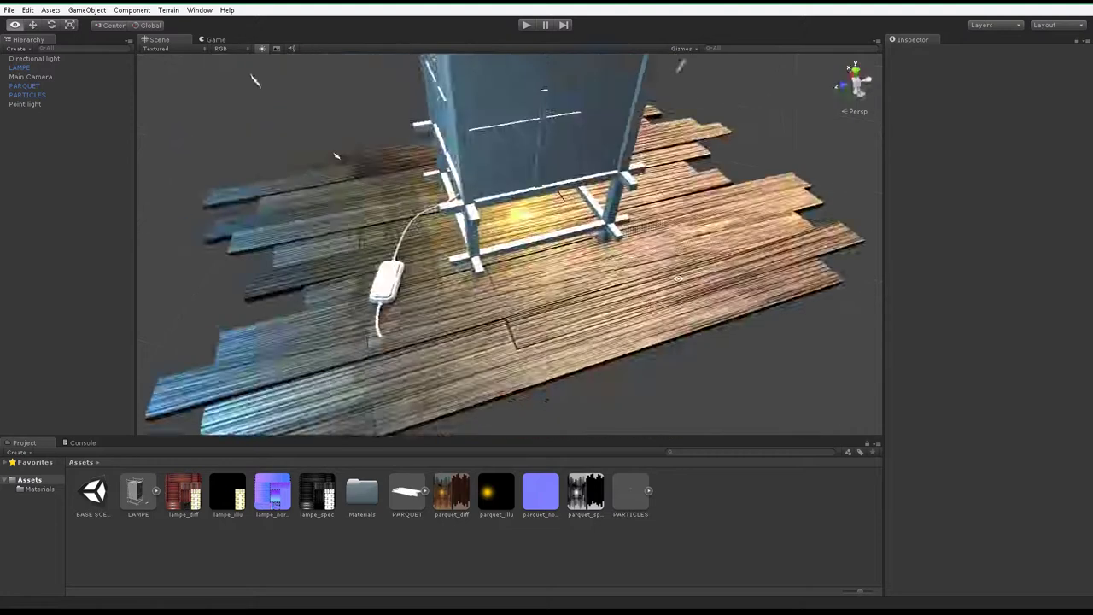
pyautogui.keyDown('alt'); pyautogui.moveTo(678, 279); pyautogui.dragTo(632, 315); pyautogui.keyUp('alt')
pyautogui.moveTo(632, 316)
pyautogui.keyDown('alt'); pyautogui.mouseDown(button='right')
pyautogui.moveTo(618, 327)
pyautogui.moveTo(501, 317)
pyautogui.mouseUp(button='right'); pyautogui.keyUp('alt')
pyautogui.keyDown('alt'); pyautogui.moveTo(501, 316); pyautogui.dragTo(614, 228); pyautogui.keyUp('alt')
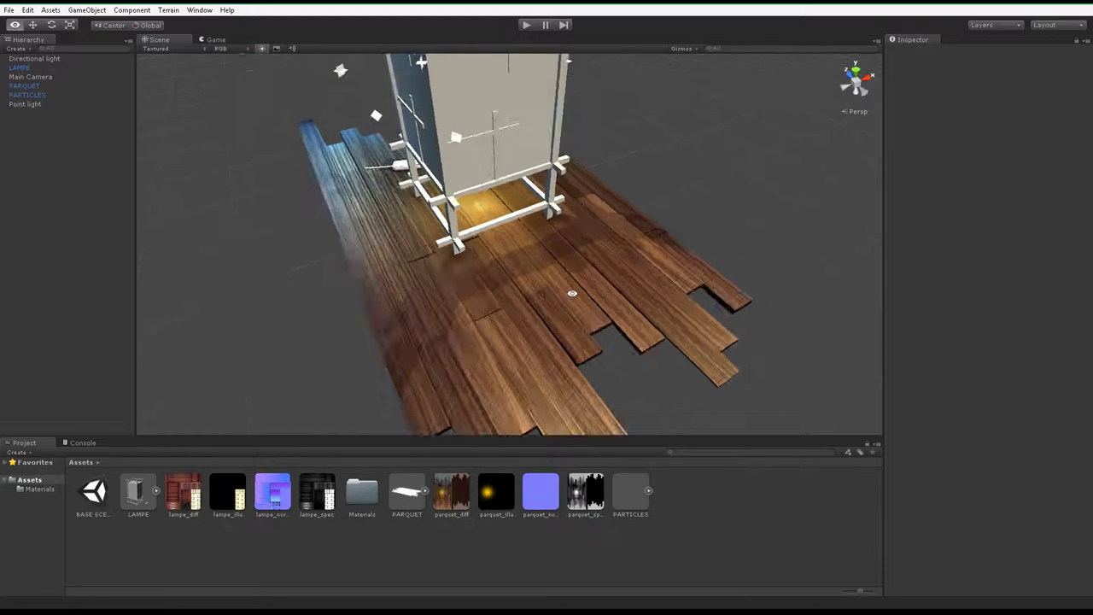
pyautogui.keyDown('alt'); pyautogui.moveTo(342, 256); pyautogui.dragTo(768, 256); pyautogui.keyUp('alt')
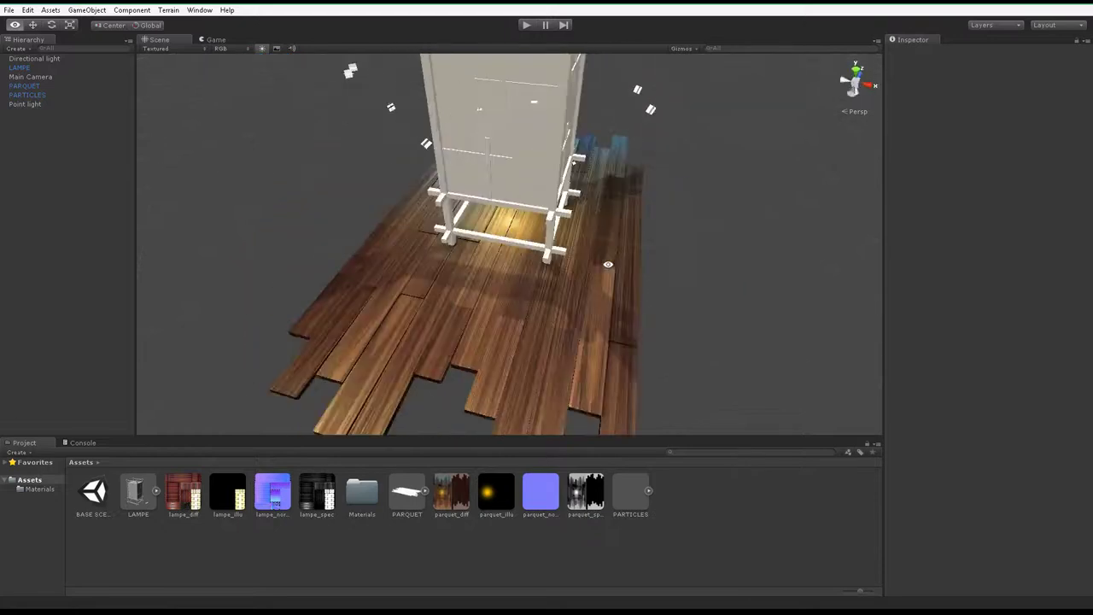
pyautogui.keyDown('alt'); pyautogui.moveTo(470, 296); pyautogui.dragTo(609, 300); pyautogui.keyUp('alt')
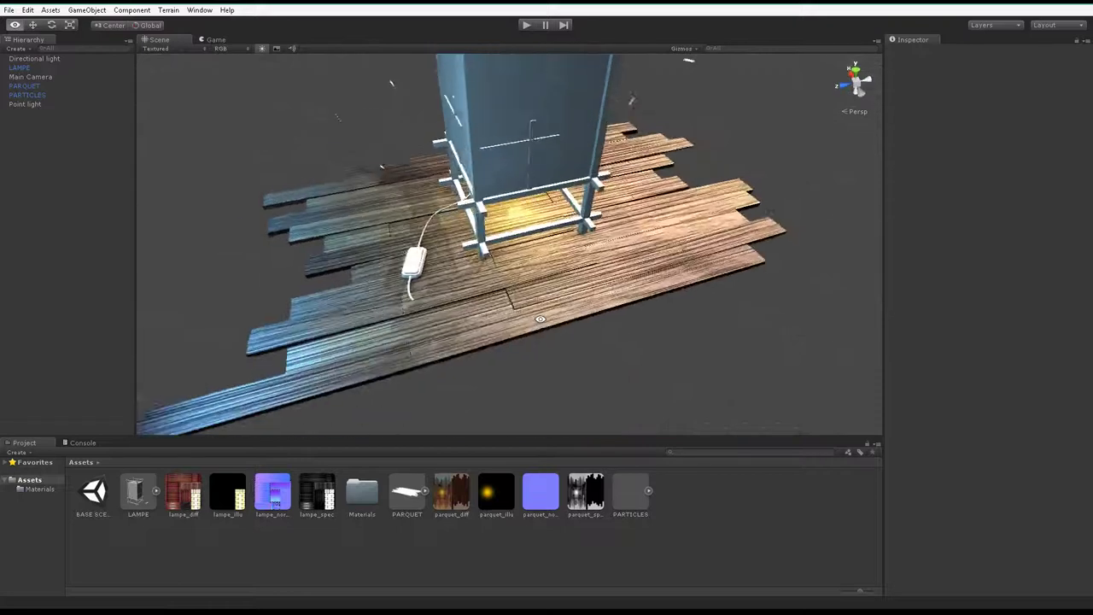
pyautogui.click(653, 293)
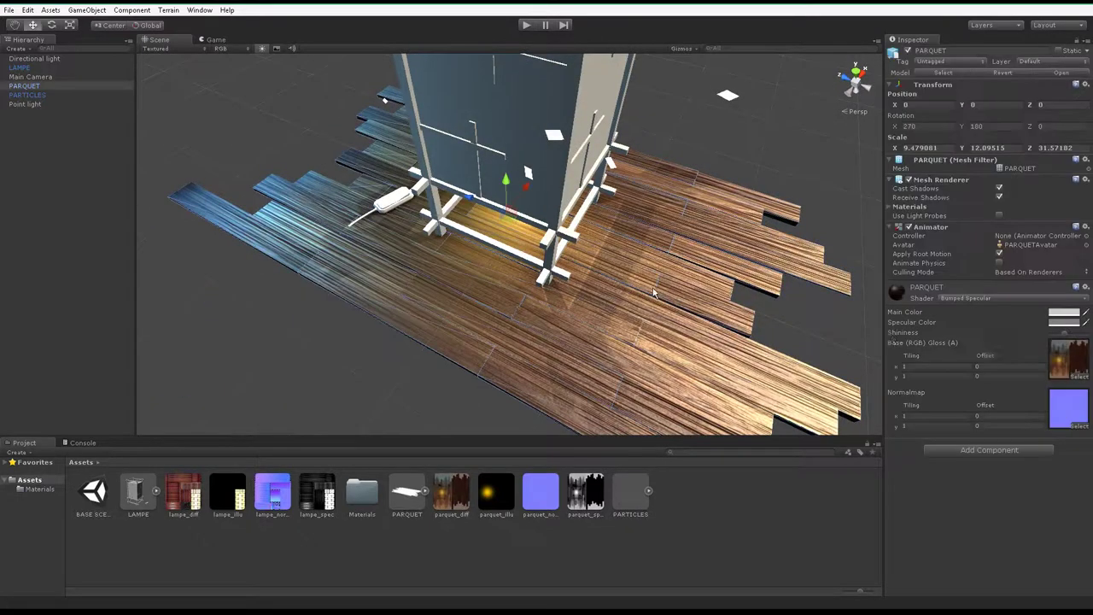
# Step: Lighten the PARQUET material's Main Color
pyautogui.click(1063, 314)
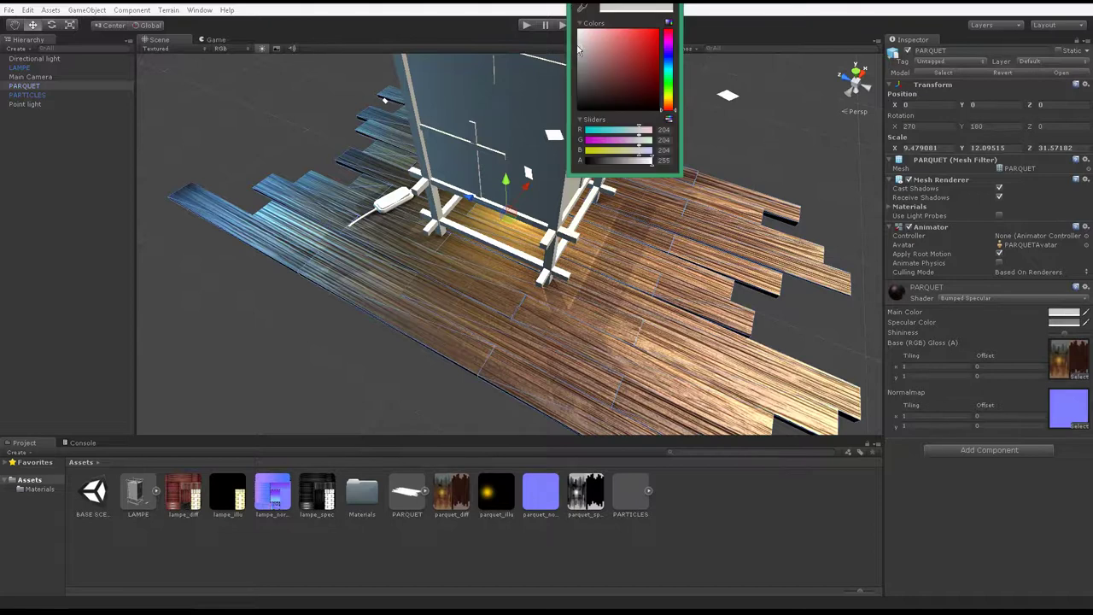
pyautogui.moveTo(590, 45)
pyautogui.mouseDown()
pyautogui.moveTo(552, 165)
pyautogui.moveTo(516, 47)
pyautogui.mouseUp()
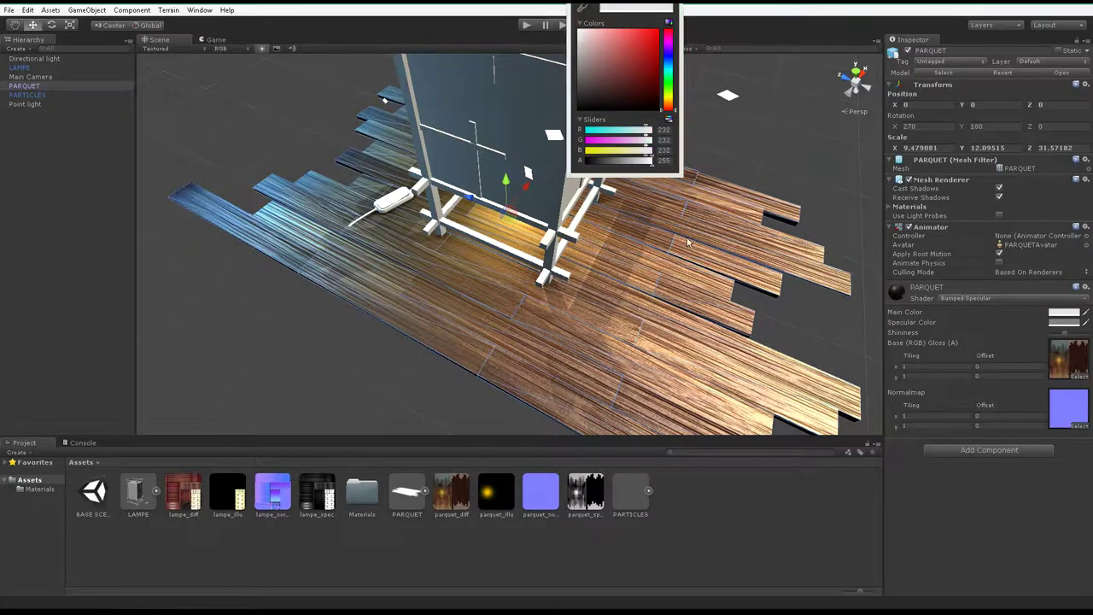
pyautogui.click(982, 352)
# Step: Set the Specular Color to a warm beige of about R 183, G 165, B 146
pyautogui.click(1067, 322)
pyautogui.moveTo(642, 60)
pyautogui.mouseDown()
pyautogui.moveTo(653, 31)
pyautogui.moveTo(595, 60)
pyautogui.moveTo(593, 46)
pyautogui.mouseUp()
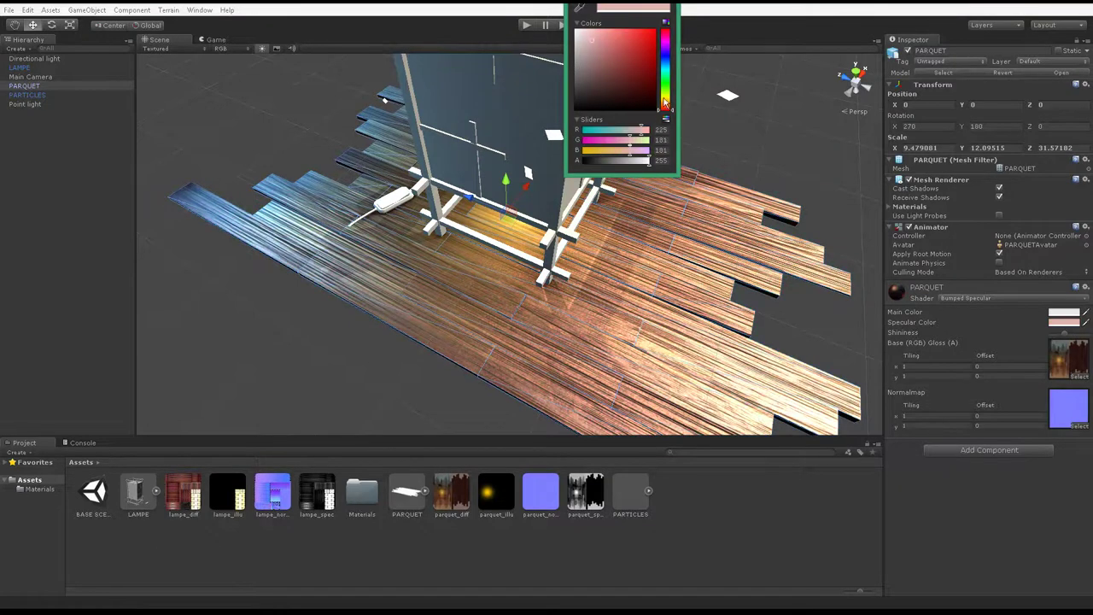
pyautogui.moveTo(665, 102); pyautogui.dragTo(665, 109)
pyautogui.moveTo(586, 32); pyautogui.dragTo(607, 50)
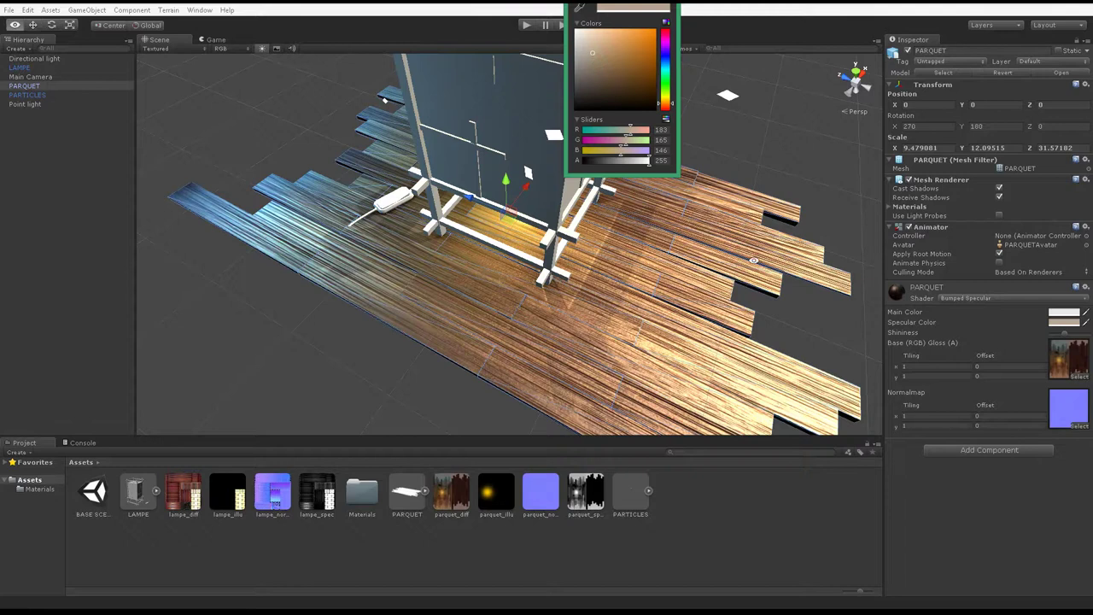
pyautogui.keyDown('alt'); pyautogui.click(605, 243); pyautogui.keyUp('alt')
pyautogui.moveTo(604, 243)
pyautogui.keyDown('alt'); pyautogui.mouseDown()
pyautogui.moveTo(531, 252)
pyautogui.moveTo(468, 277)
pyautogui.moveTo(575, 384)
pyautogui.moveTo(632, 312)
pyautogui.mouseUp(); pyautogui.keyUp('alt')
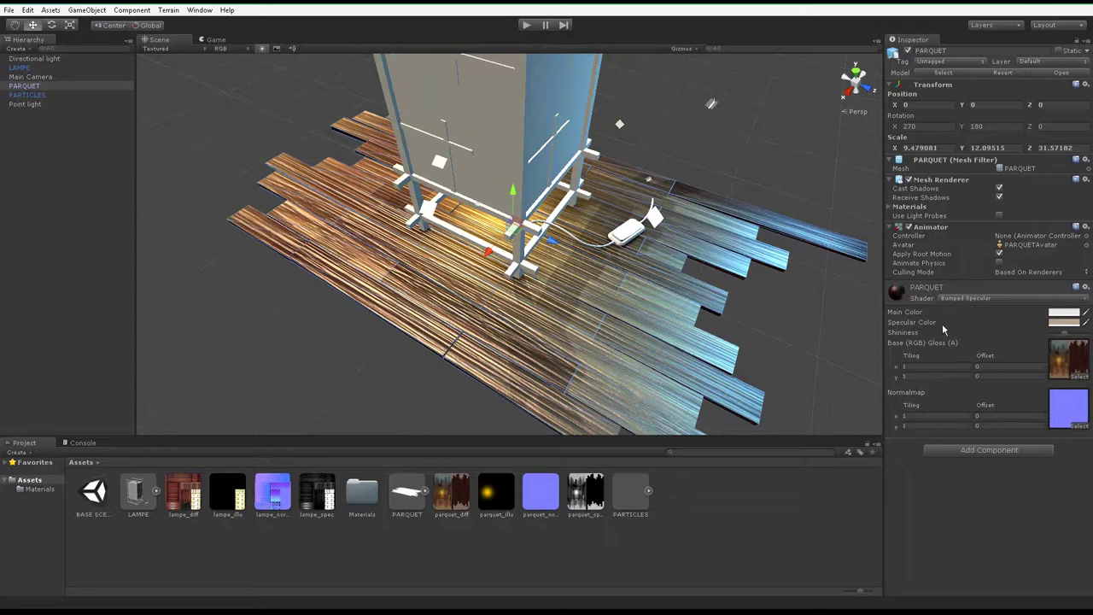
# Step: Check the Game view, return to Scene around the floor, and open PARQUET's Shader list
pyautogui.keyDown('alt'); pyautogui.moveTo(584, 326); pyautogui.dragTo(256, 64); pyautogui.keyUp('alt')
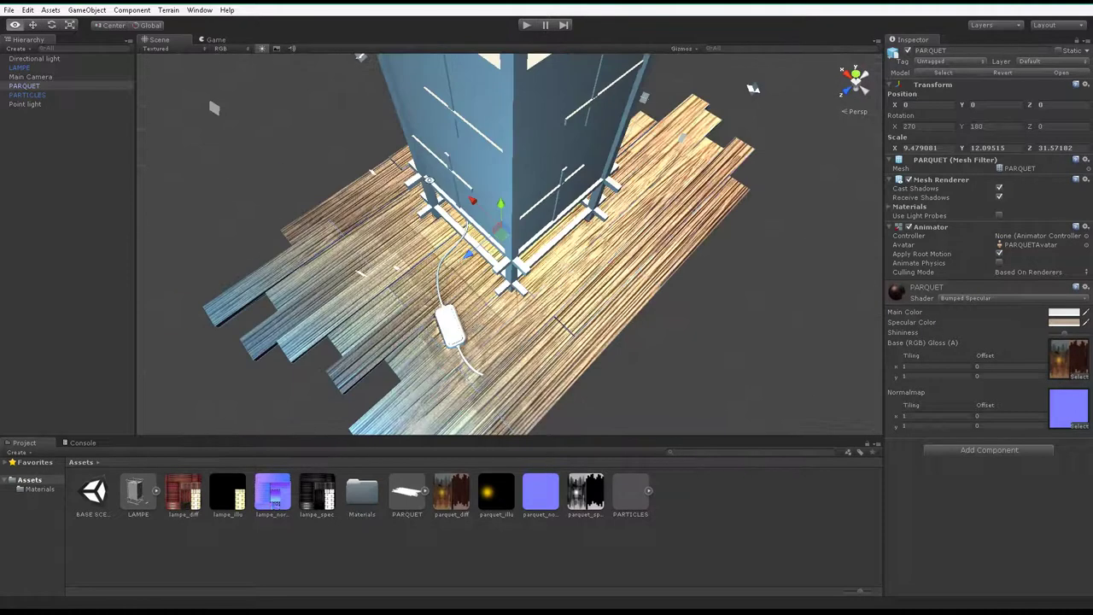
pyautogui.click(217, 40)
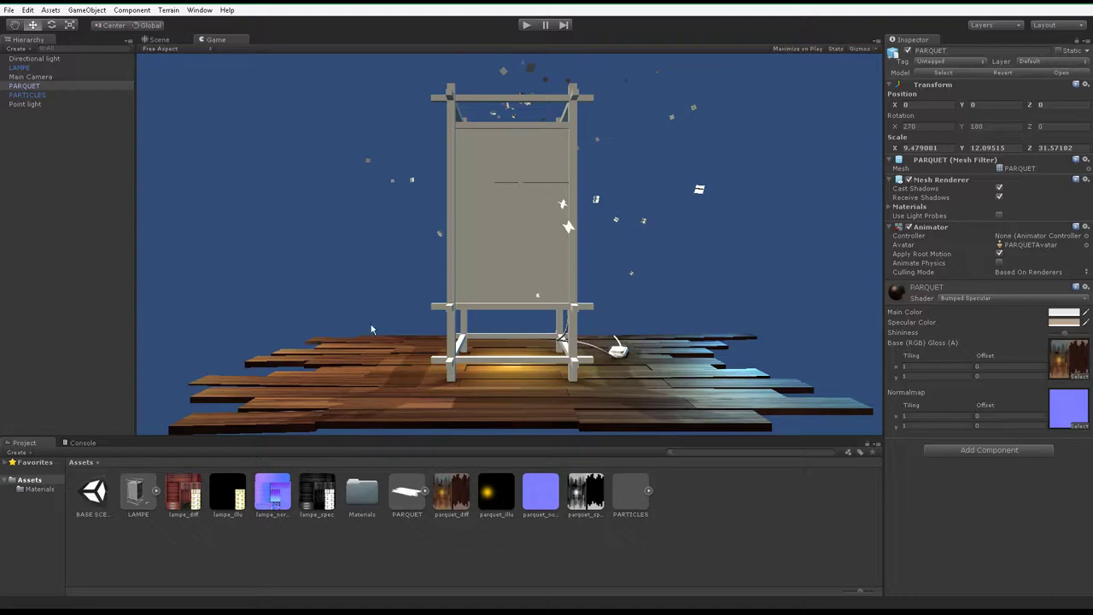
pyautogui.click(157, 41)
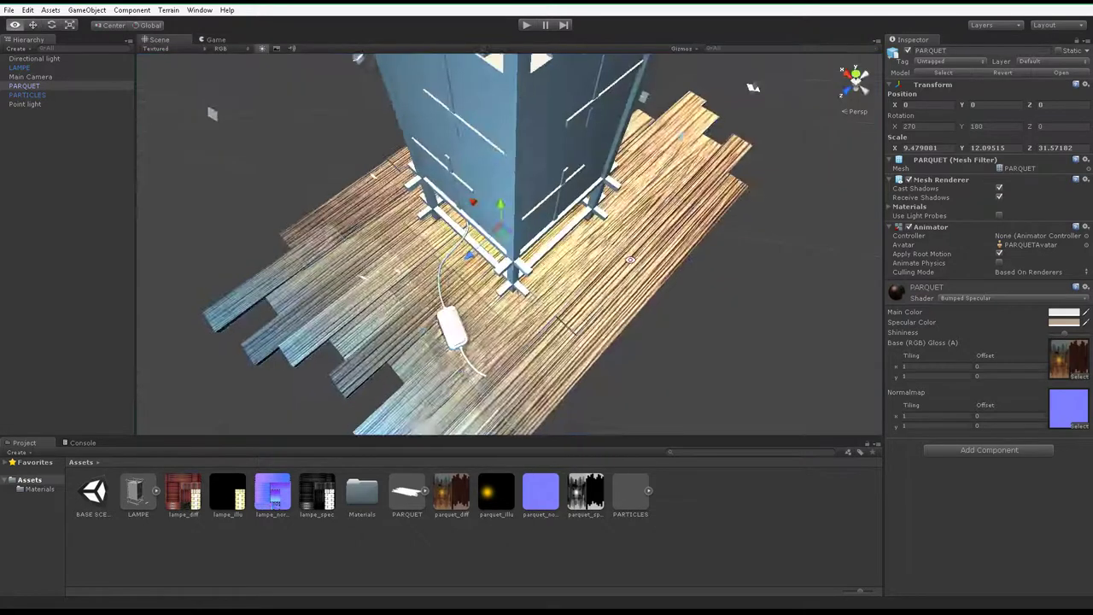
pyautogui.moveTo(389, 239)
pyautogui.keyDown('alt'); pyautogui.mouseDown()
pyautogui.moveTo(655, 247)
pyautogui.moveTo(777, 292)
pyautogui.mouseUp(); pyautogui.keyUp('alt')
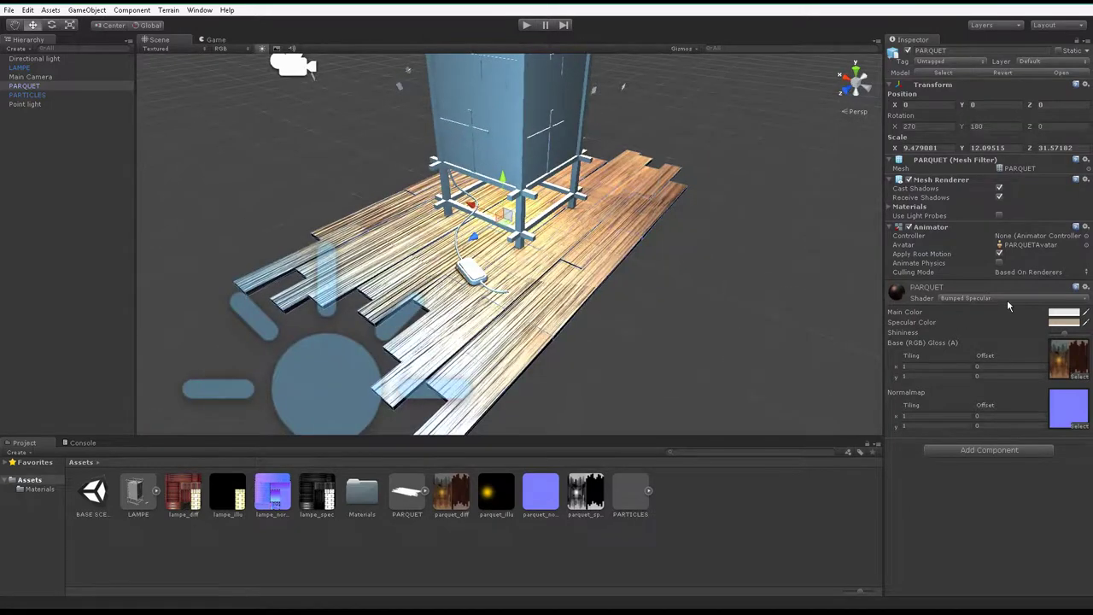
pyautogui.click(1007, 300)
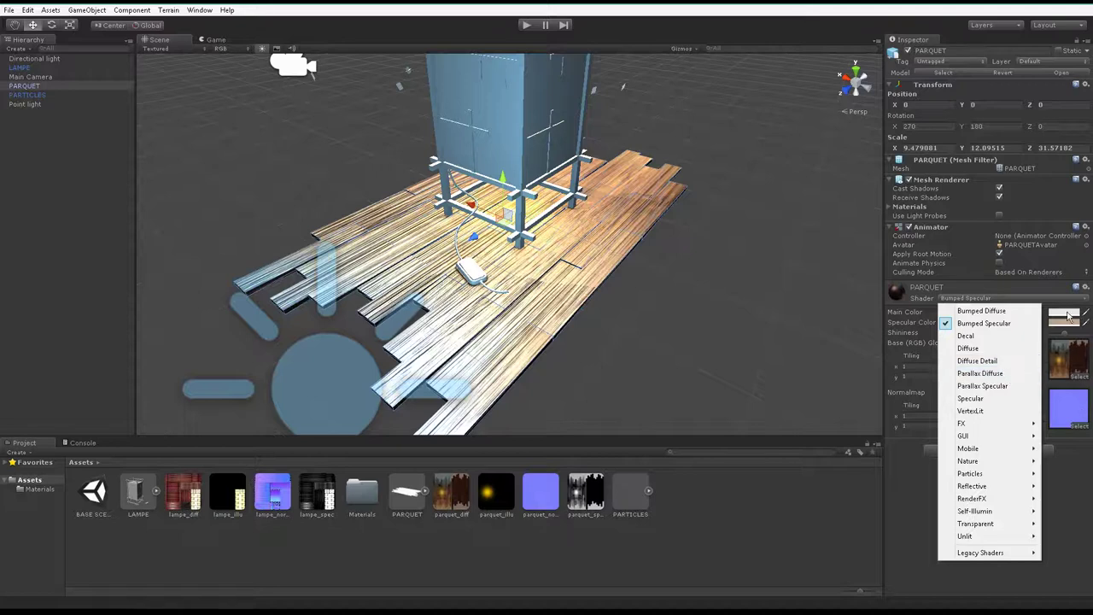
# Step: Switch the PARQUET material to the Self-Illumin/Bumped Specular shader
pyautogui.moveTo(1009, 512)
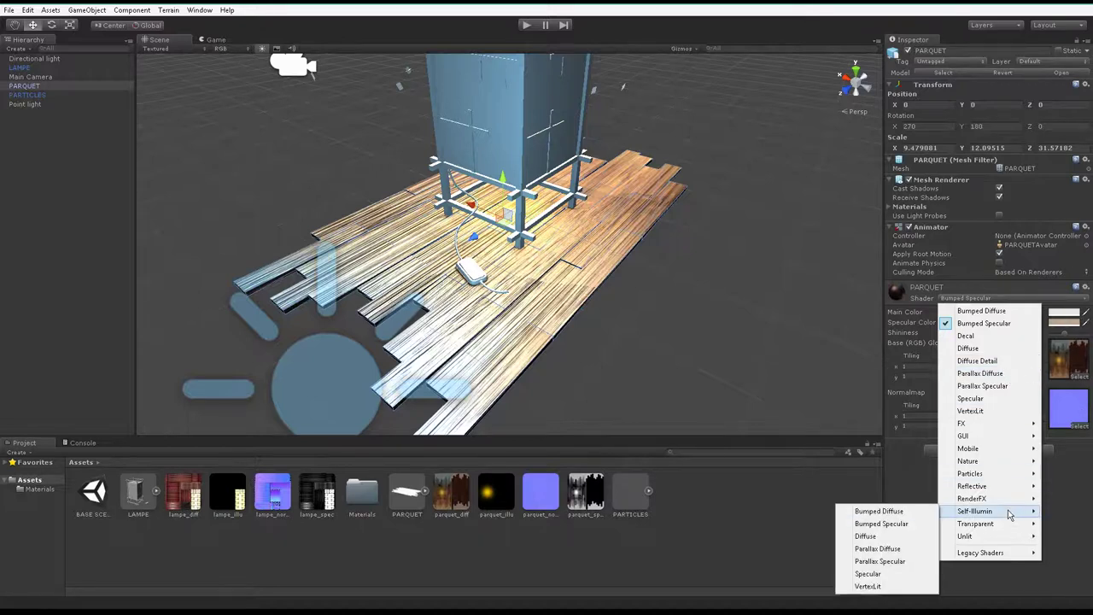
pyautogui.click(886, 524)
pyautogui.moveTo(734, 325)
pyautogui.keyDown('alt'); pyautogui.mouseDown()
pyautogui.moveTo(520, 341)
pyautogui.moveTo(915, 391)
pyautogui.mouseUp(); pyautogui.keyUp('alt')
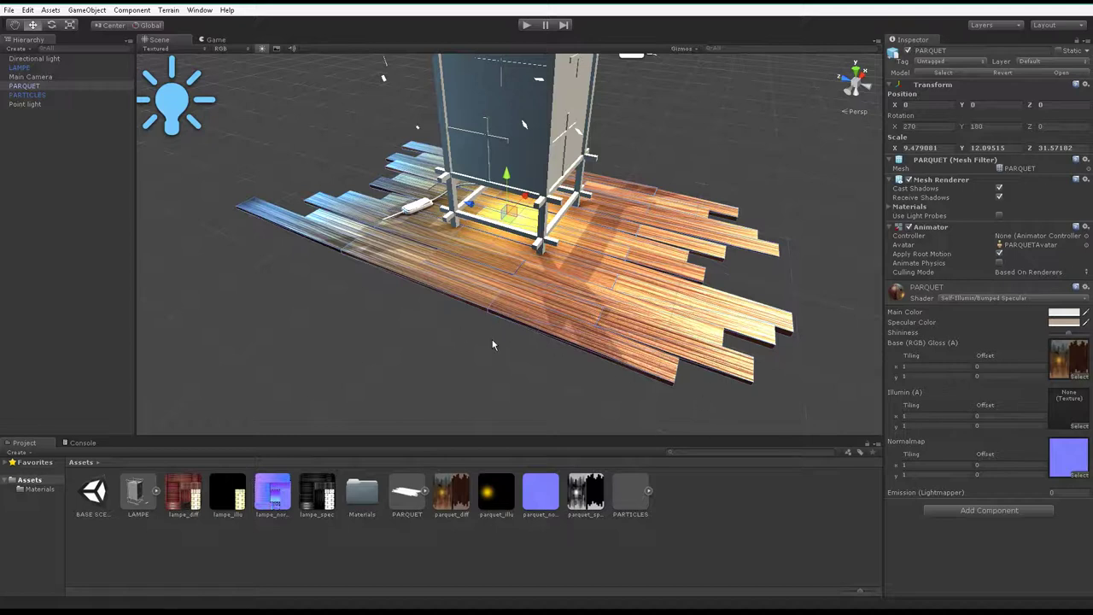
# Step: Assign the parquet_illu texture to the Illumin (A) slot
pyautogui.click(491, 503)
pyautogui.moveTo(493, 489); pyautogui.dragTo(881, 321)
pyautogui.moveTo(1064, 416); pyautogui.dragTo(1064, 417)
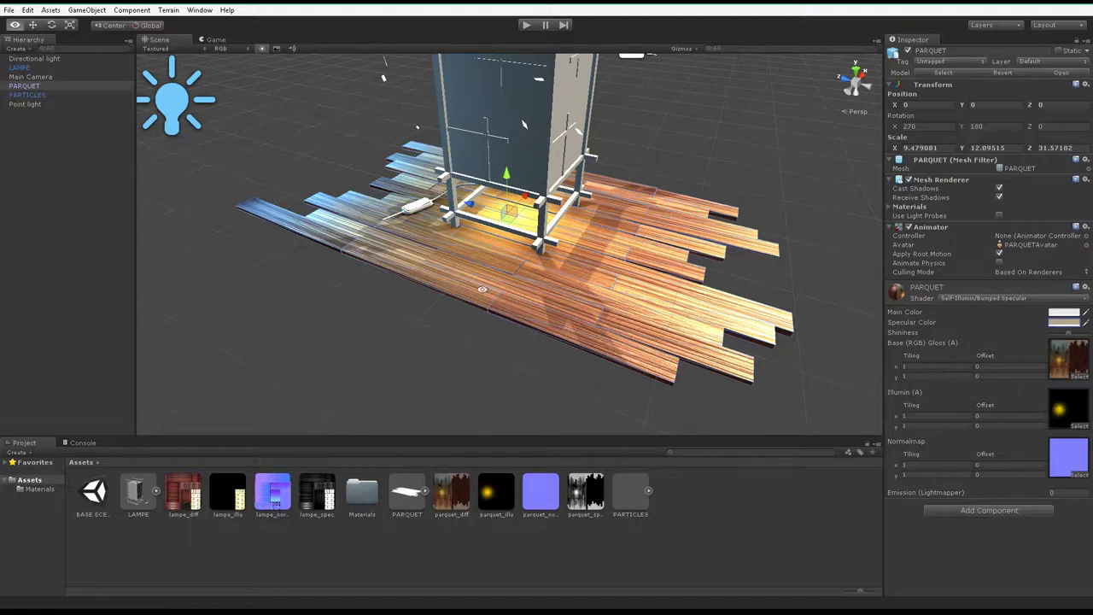
pyautogui.moveTo(391, 282)
pyautogui.keyDown('alt'); pyautogui.mouseDown()
pyautogui.moveTo(531, 329)
pyautogui.moveTo(618, 301)
pyautogui.mouseUp(); pyautogui.keyUp('alt')
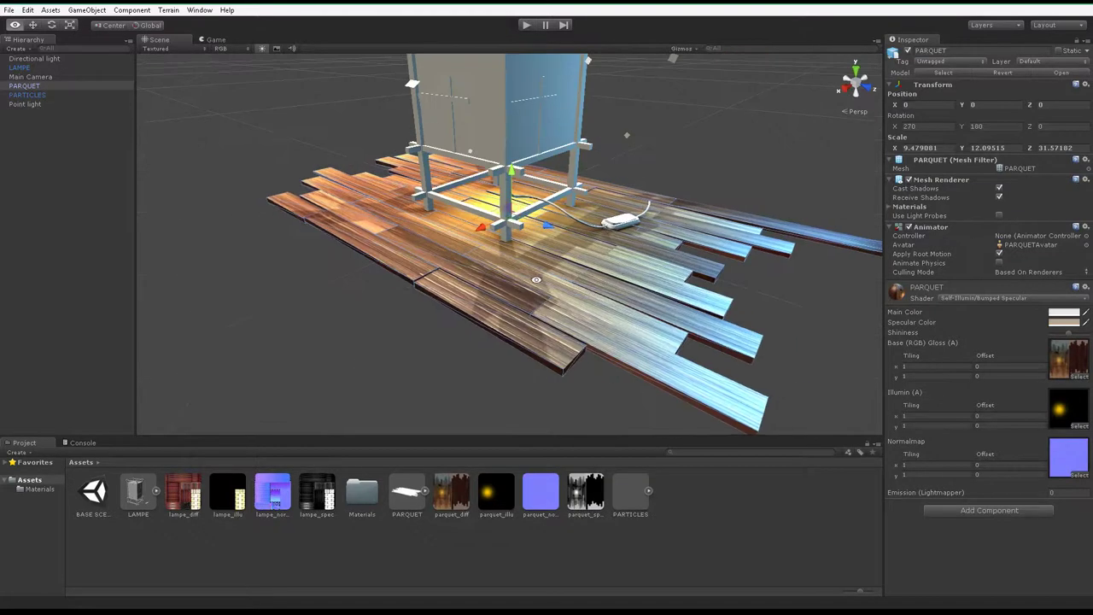
pyautogui.moveTo(686, 291)
pyautogui.keyDown('alt'); pyautogui.mouseDown()
pyautogui.moveTo(403, 258)
pyautogui.moveTo(441, 278)
pyautogui.moveTo(612, 294)
pyautogui.moveTo(522, 232)
pyautogui.moveTo(546, 240)
pyautogui.mouseUp(); pyautogui.keyUp('alt')
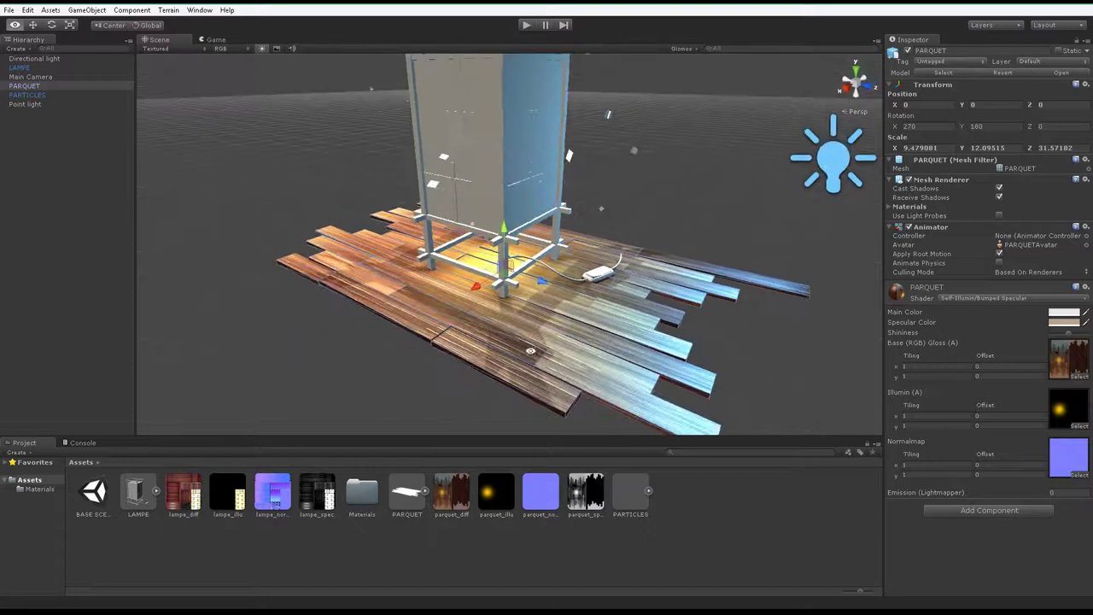
pyautogui.keyDown('alt'); pyautogui.moveTo(544, 306); pyautogui.dragTo(571, 322); pyautogui.keyUp('alt')
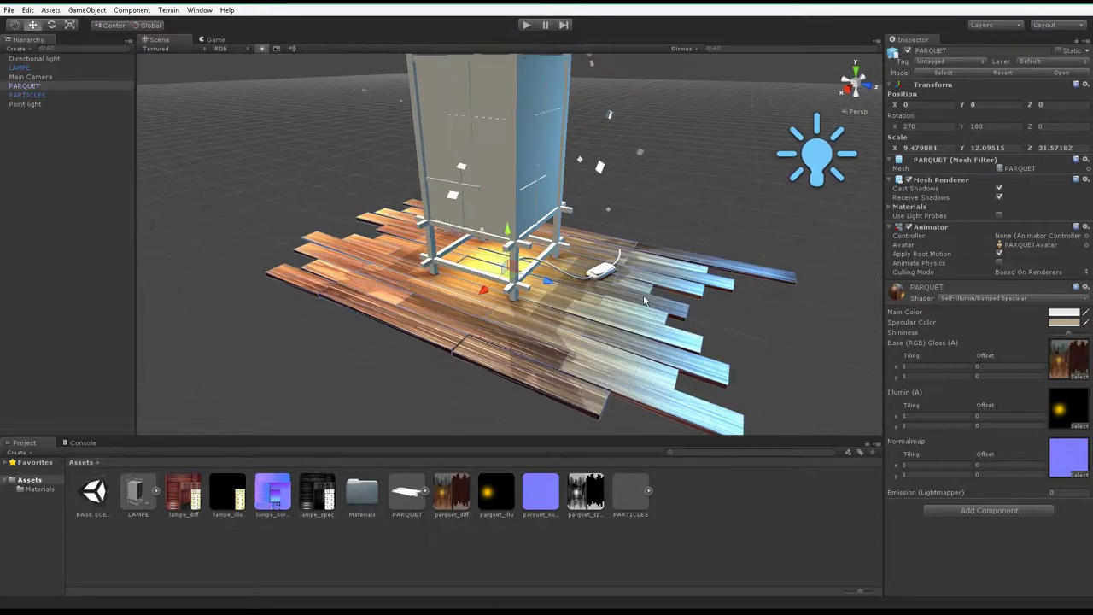
pyautogui.keyDown('alt'); pyautogui.moveTo(691, 304); pyautogui.dragTo(683, 359); pyautogui.keyUp('alt')
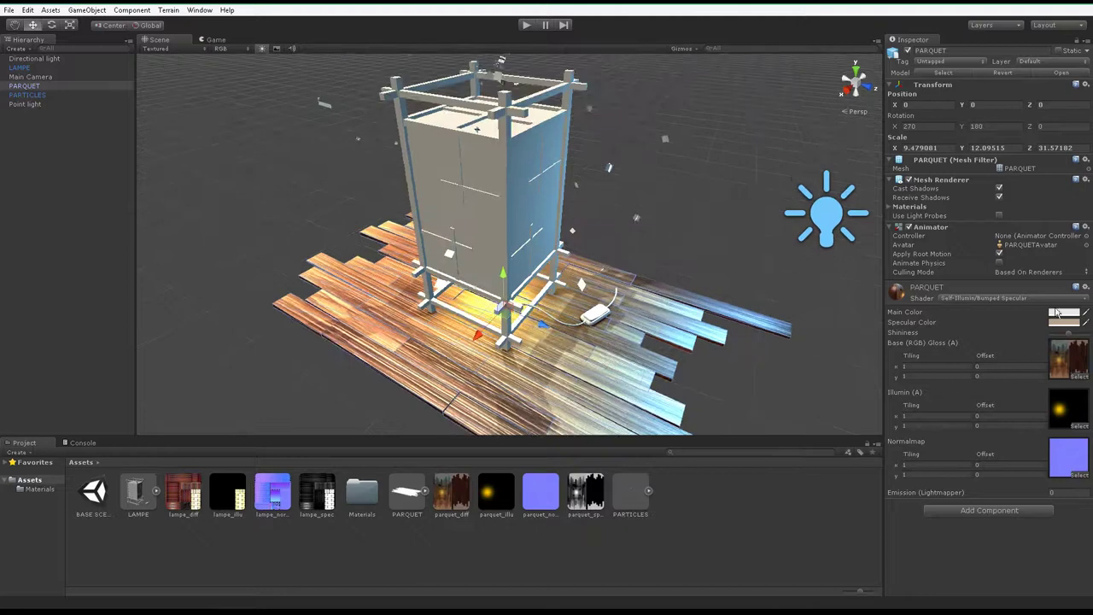
# Step: Darken the parquet material's Main Color to a mid grey
pyautogui.click(1059, 314)
pyautogui.moveTo(591, 51); pyautogui.dragTo(551, 60)
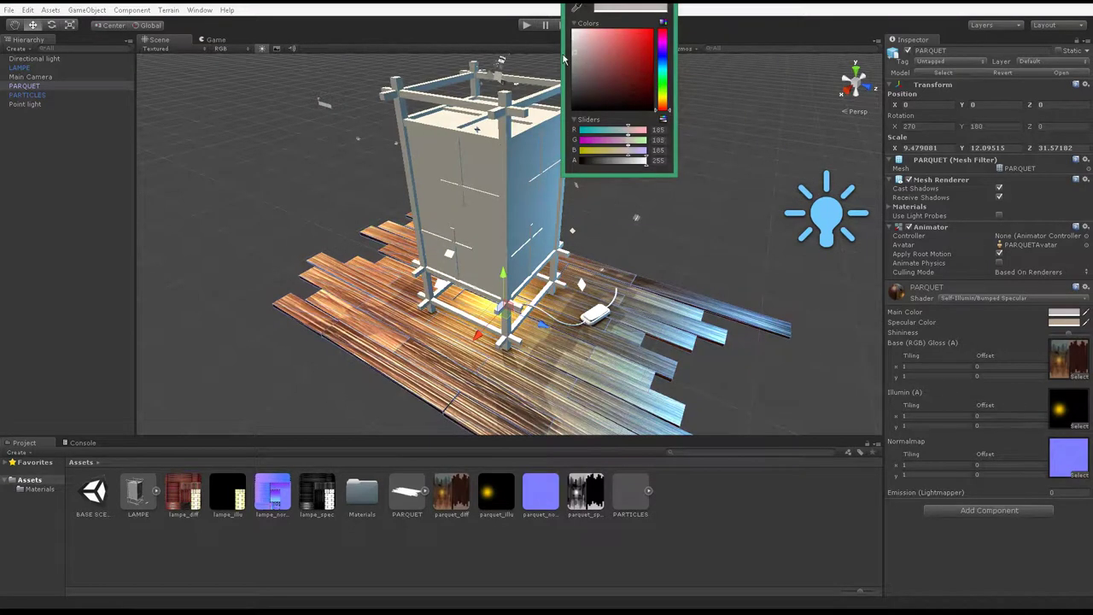
pyautogui.keyDown('alt'); pyautogui.click(667, 257); pyautogui.keyUp('alt')
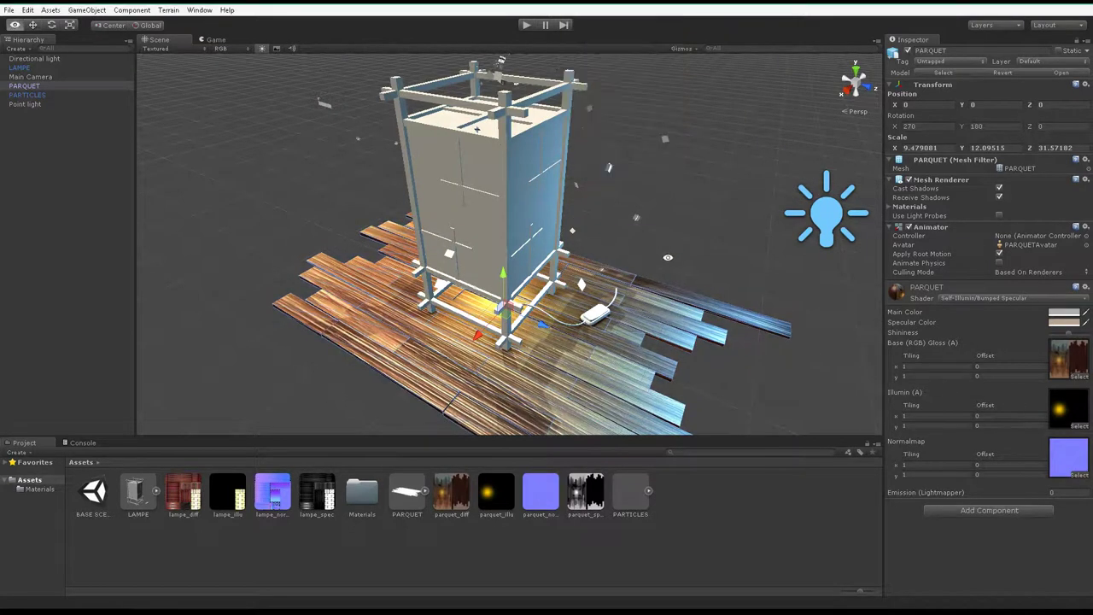
# Step: Darken the Specular Color to grey RGB 65/65/65
pyautogui.click(1064, 323)
pyautogui.moveTo(571, 58); pyautogui.dragTo(572, 88)
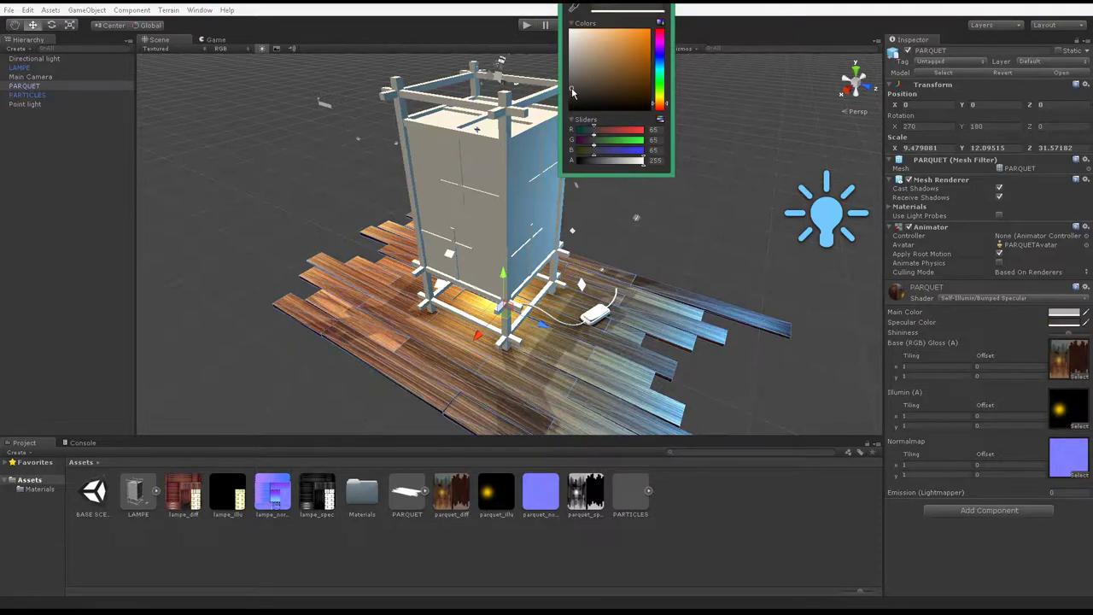
pyautogui.click(658, 245)
pyautogui.keyDown('alt'); pyautogui.moveTo(658, 245); pyautogui.dragTo(589, 247); pyautogui.keyUp('alt')
pyautogui.moveTo(427, 299)
pyautogui.keyDown('alt'); pyautogui.mouseDown()
pyautogui.moveTo(605, 277)
pyautogui.moveTo(556, 265)
pyautogui.moveTo(432, 300)
pyautogui.moveTo(514, 331)
pyautogui.moveTo(534, 308)
pyautogui.moveTo(346, 320)
pyautogui.moveTo(388, 256)
pyautogui.mouseUp(); pyautogui.keyUp('alt')
# Step: Slide the Point light left to X about -0.54 and raise its Range to 14.65167
pyautogui.click(345, 320)
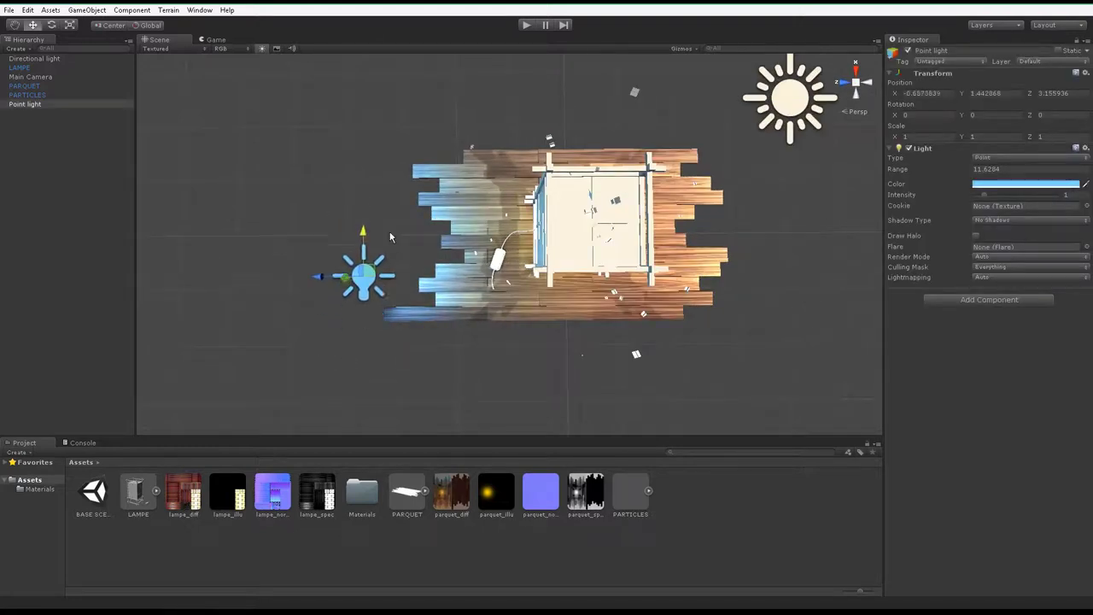
pyautogui.moveTo(333, 298); pyautogui.dragTo(311, 299)
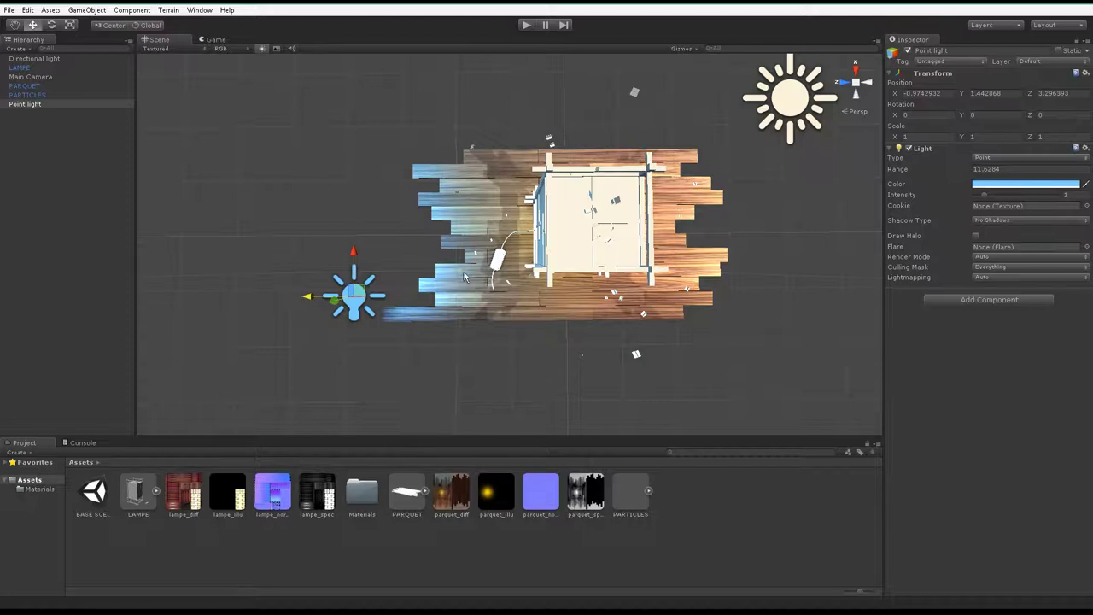
pyautogui.moveTo(479, 279); pyautogui.dragTo(467, 279)
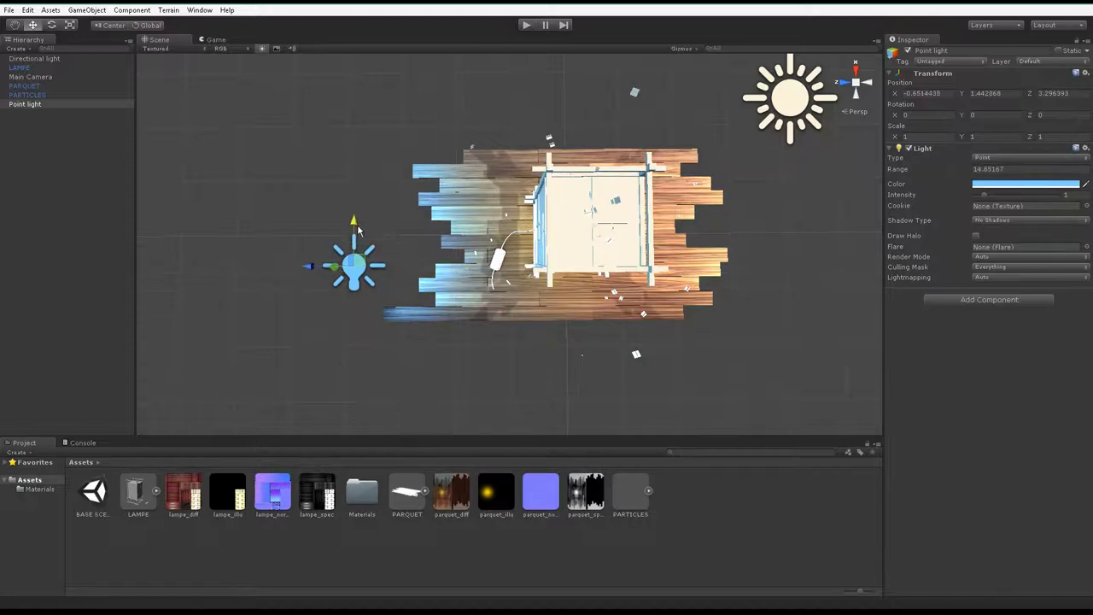
pyautogui.moveTo(358, 260)
pyautogui.keyDown('alt'); pyautogui.mouseDown()
pyautogui.moveTo(637, 238)
pyautogui.moveTo(679, 245)
pyautogui.mouseUp(); pyautogui.keyUp('alt')
pyautogui.moveTo(475, 320)
pyautogui.keyDown('alt'); pyautogui.mouseDown()
pyautogui.moveTo(638, 304)
pyautogui.moveTo(659, 394)
pyautogui.moveTo(486, 292)
pyautogui.moveTo(417, 294)
pyautogui.moveTo(475, 299)
pyautogui.mouseUp(); pyautogui.keyUp('alt')
# Step: Pick a slightly lighter grey, about RGB 97, for the PARQUET Specular Color
pyautogui.click(476, 298)
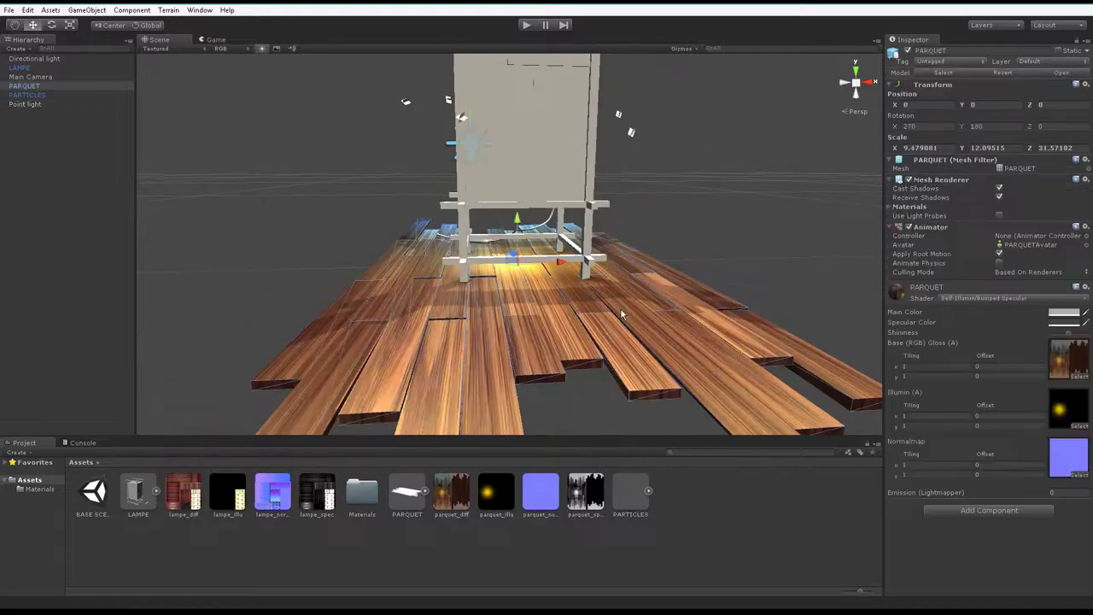
pyautogui.click(1063, 325)
pyautogui.click(571, 82)
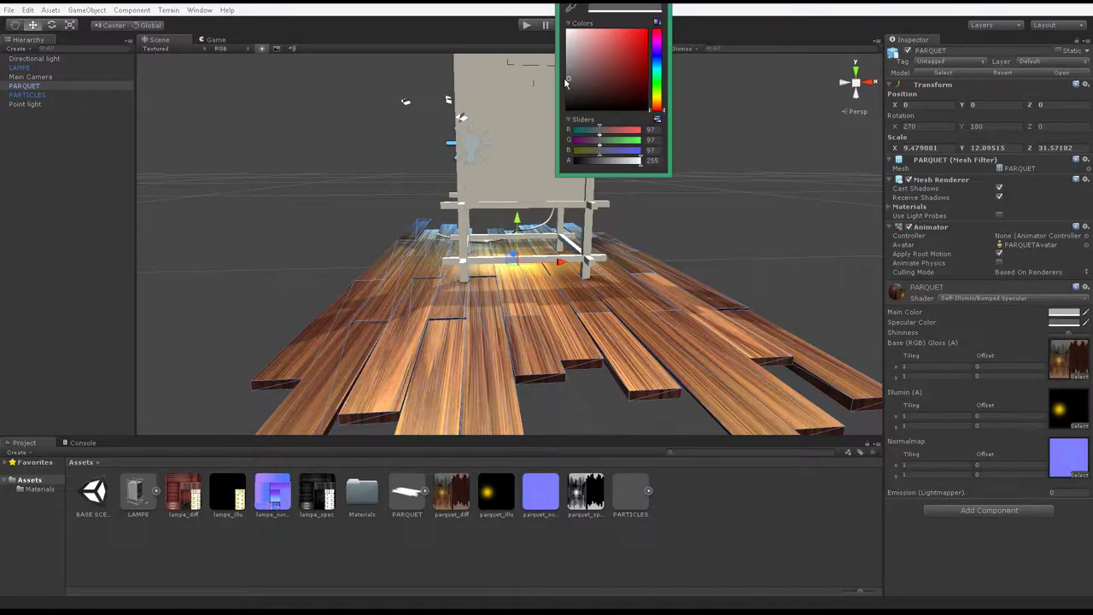
pyautogui.click(699, 218)
pyautogui.click(699, 219)
pyautogui.moveTo(700, 218)
pyautogui.keyDown('alt'); pyautogui.mouseDown()
pyautogui.moveTo(591, 311)
pyautogui.moveTo(446, 327)
pyautogui.moveTo(488, 300)
pyautogui.mouseUp(); pyautogui.keyUp('alt')
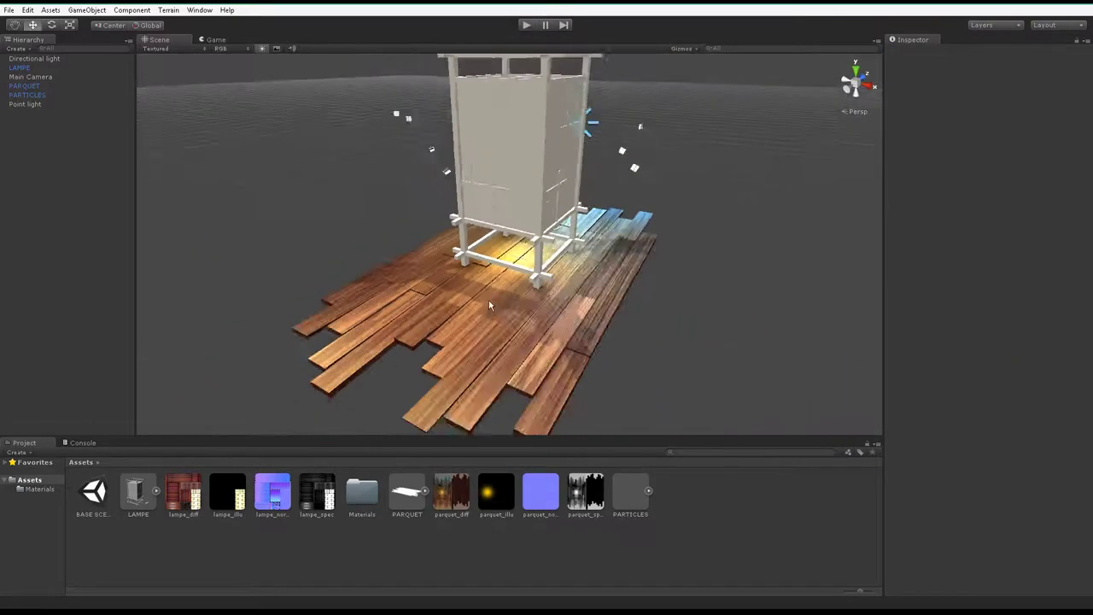
pyautogui.scroll(-3, 489, 300)
# Step: Rotate the Main Camera to tilt down about 37 degrees and turn toward the lamp
pyautogui.click(41, 76)
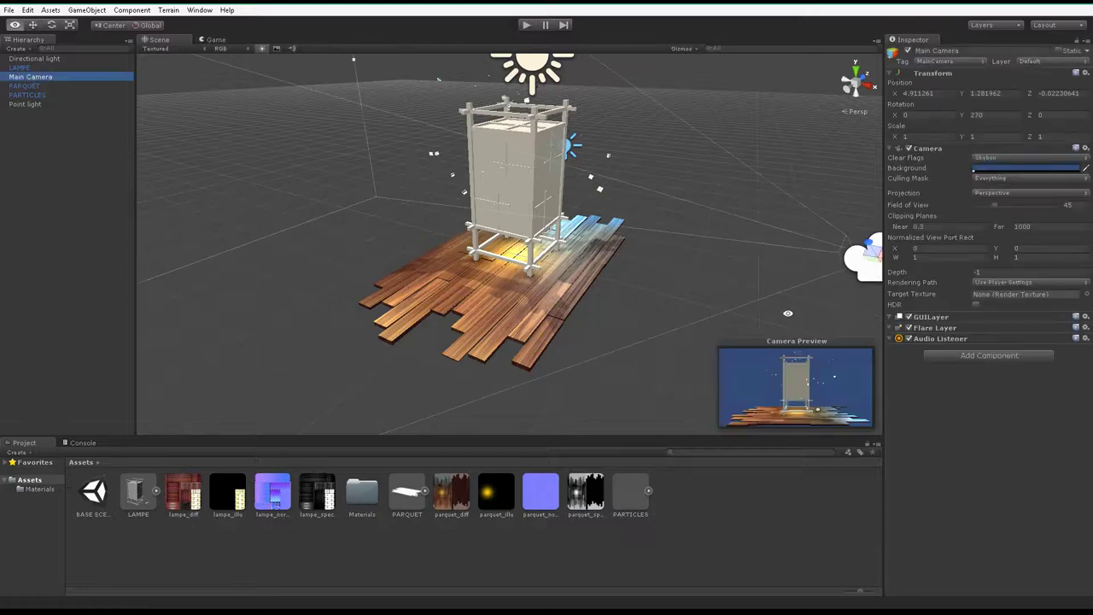
pyautogui.keyDown('alt'); pyautogui.moveTo(830, 284); pyautogui.dragTo(744, 248); pyautogui.keyUp('alt')
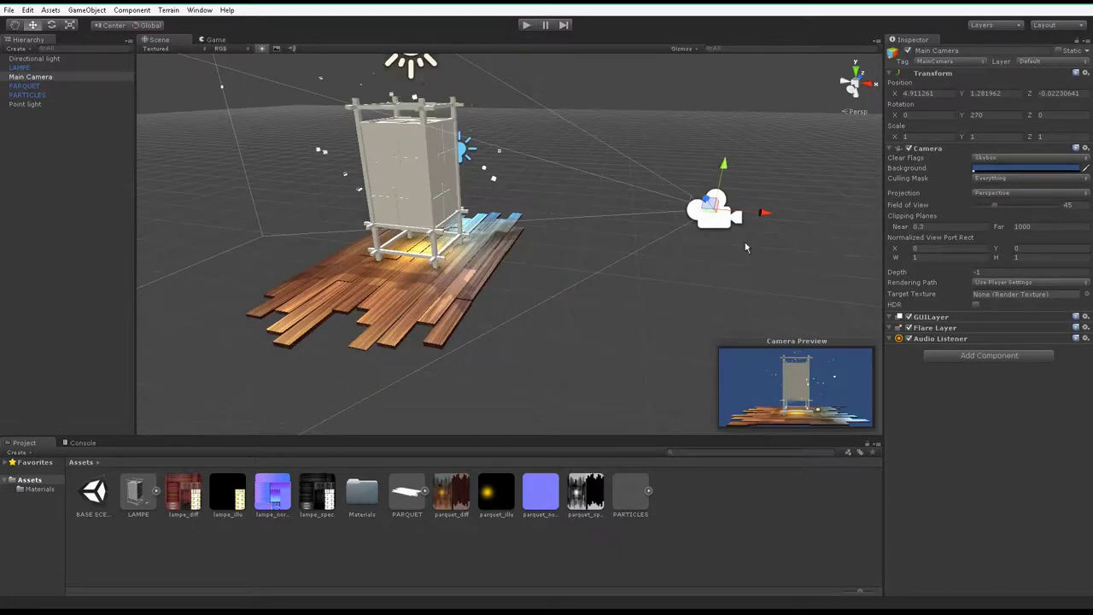
pyautogui.click(52, 25)
pyautogui.moveTo(704, 173); pyautogui.dragTo(651, 208)
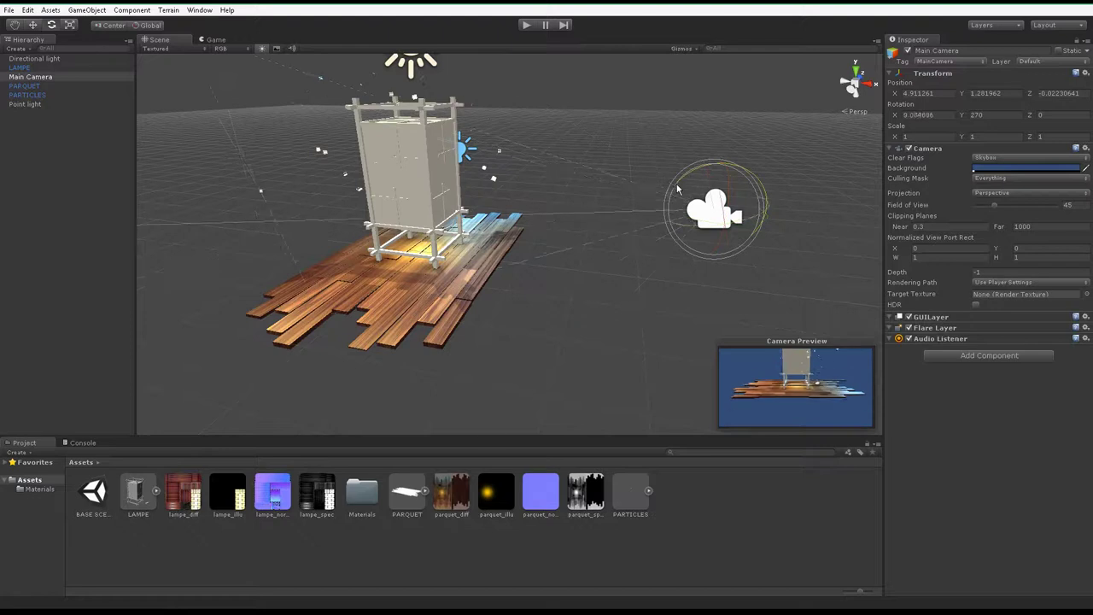
pyautogui.keyDown('alt'); pyautogui.moveTo(793, 217); pyautogui.dragTo(171, 42); pyautogui.keyUp('alt')
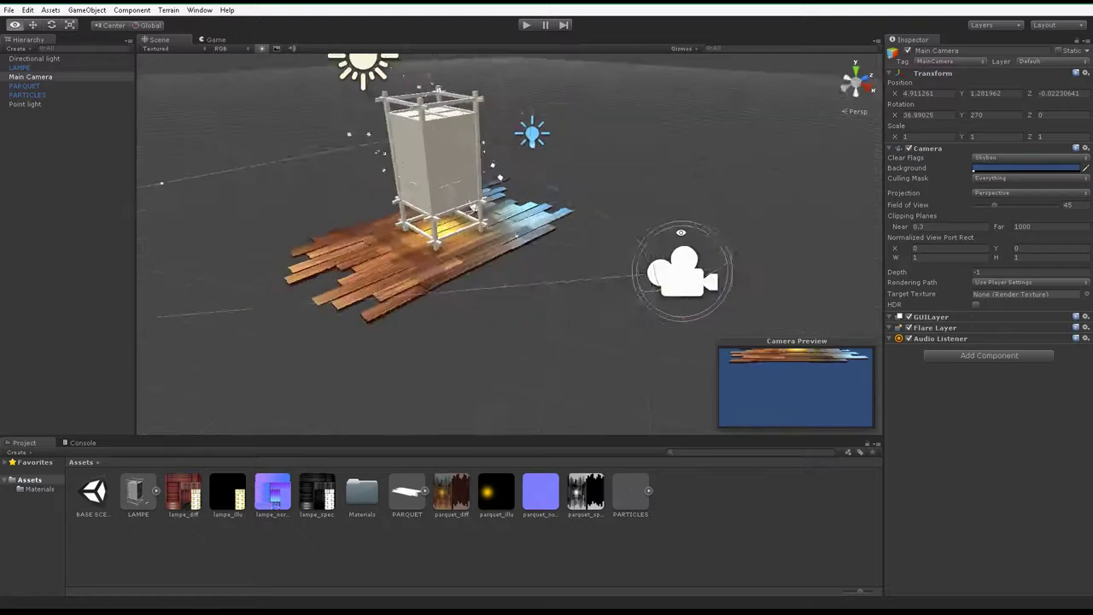
pyautogui.click(121, 27)
pyautogui.click(142, 28)
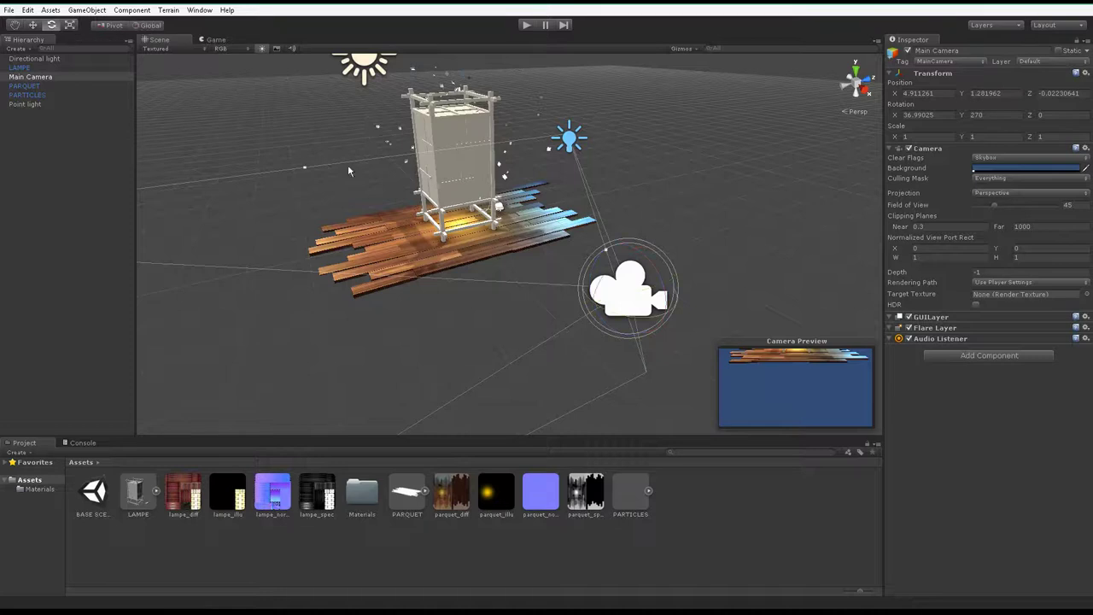
pyautogui.keyDown('alt'); pyautogui.moveTo(606, 289); pyautogui.dragTo(442, 254); pyautogui.keyUp('alt')
pyautogui.moveTo(489, 318); pyautogui.dragTo(554, 280)
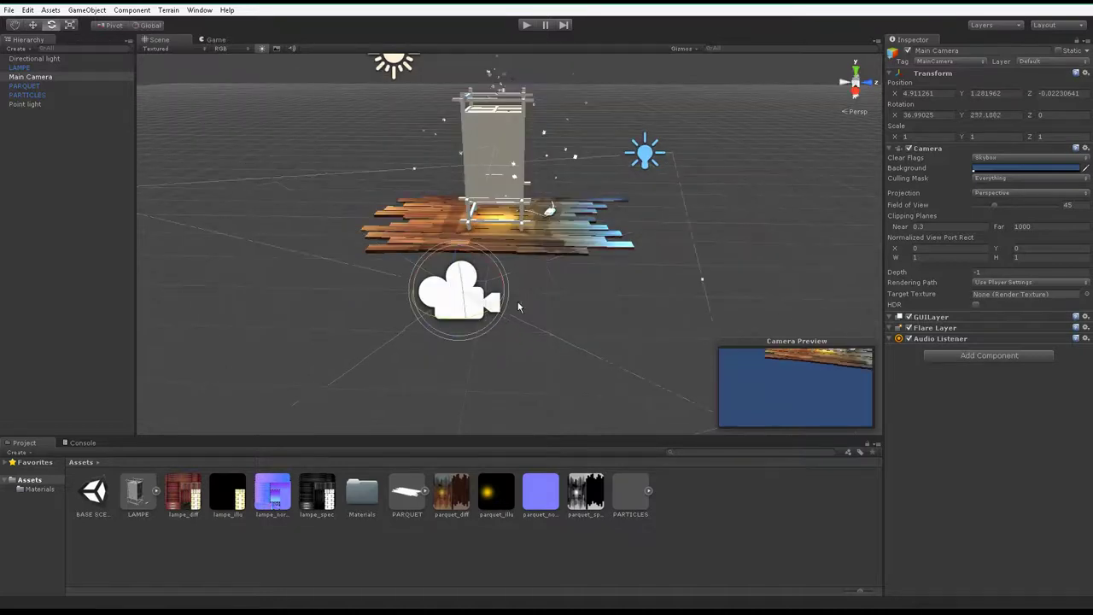
# Step: Move the camera to about X 1.52, Y 4.03, Z 3.25 and show the Game view
pyautogui.click(39, 28)
pyautogui.moveTo(461, 301)
pyautogui.mouseDown()
pyautogui.moveTo(722, 247)
pyautogui.moveTo(844, 77)
pyautogui.mouseUp()
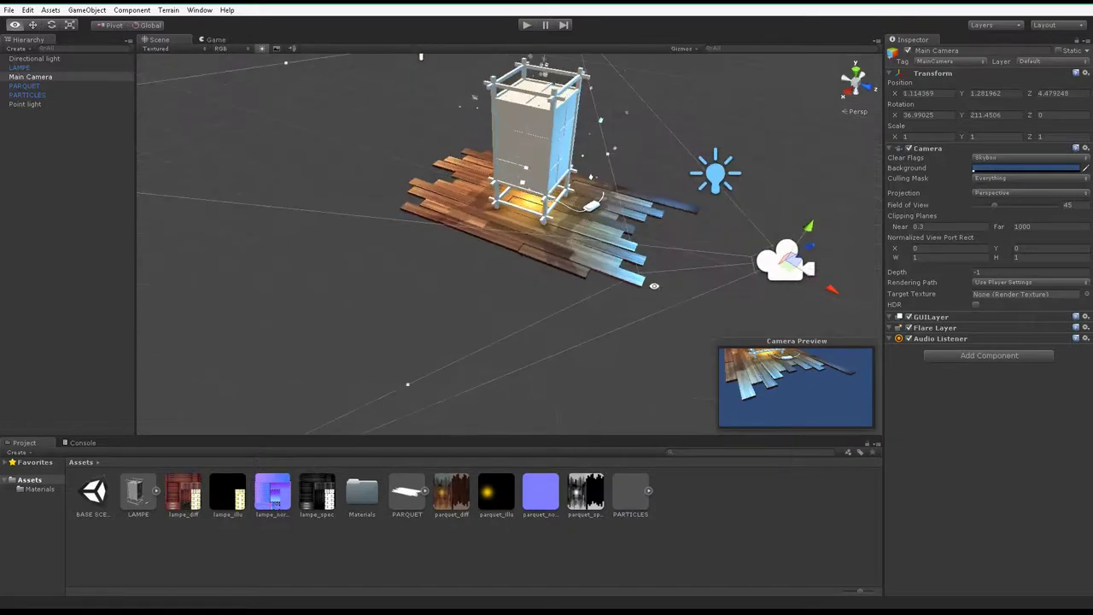
pyautogui.click(854, 75)
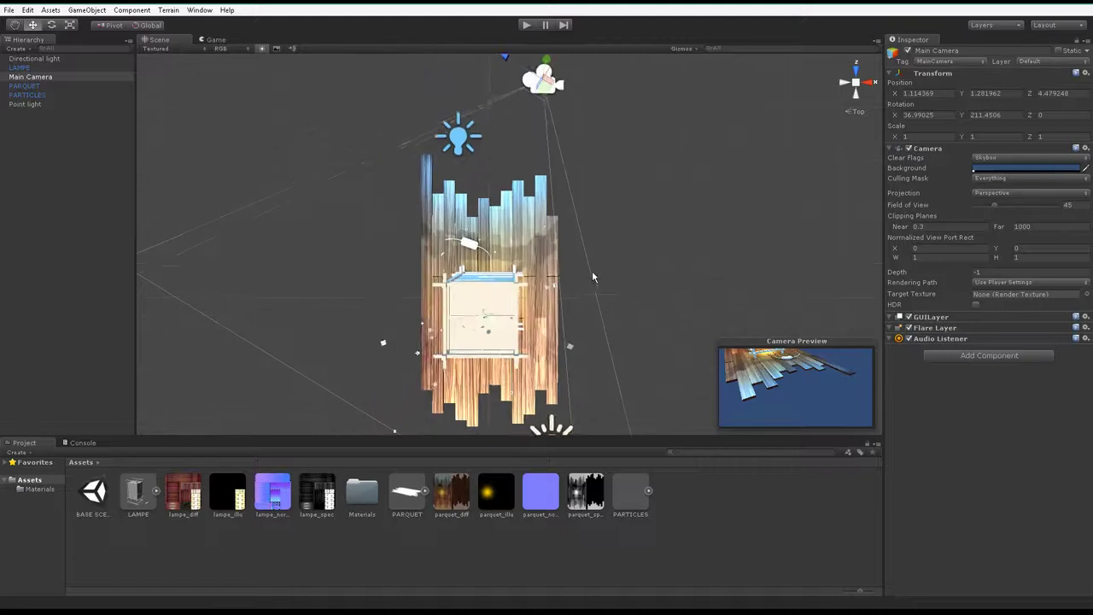
pyautogui.moveTo(547, 154)
pyautogui.mouseDown()
pyautogui.moveTo(521, 152)
pyautogui.moveTo(576, 150)
pyautogui.moveTo(546, 222)
pyautogui.moveTo(555, 205)
pyautogui.mouseUp()
pyautogui.moveTo(621, 172); pyautogui.dragTo(622, 99)
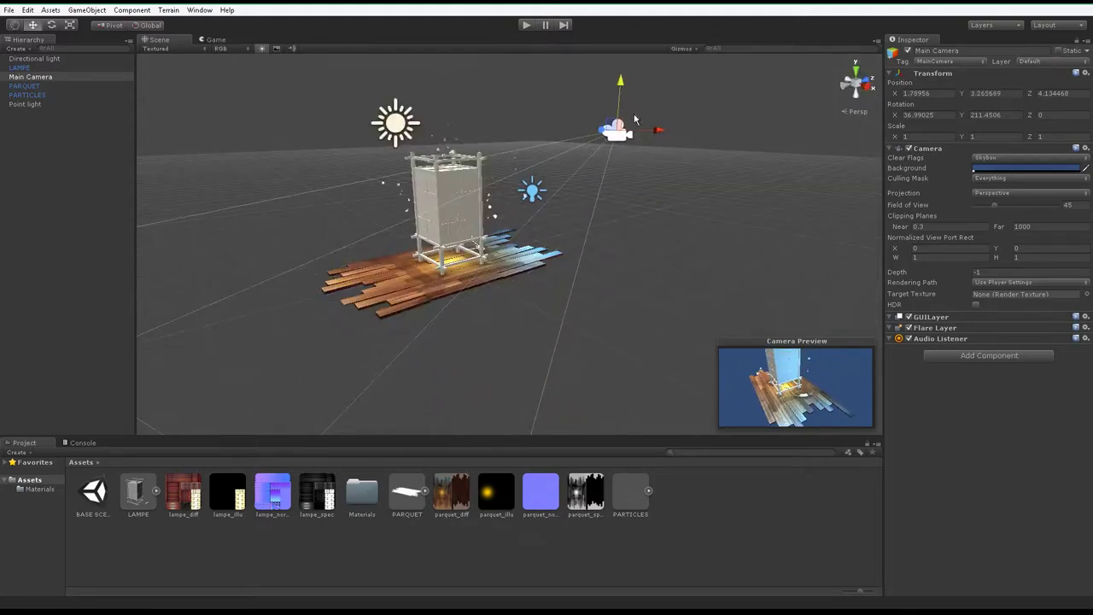
pyautogui.moveTo(618, 106)
pyautogui.mouseDown()
pyautogui.moveTo(619, 87)
pyautogui.moveTo(623, 134)
pyautogui.moveTo(618, 98)
pyautogui.moveTo(586, 87)
pyautogui.moveTo(595, 175)
pyautogui.moveTo(615, 114)
pyautogui.mouseUp()
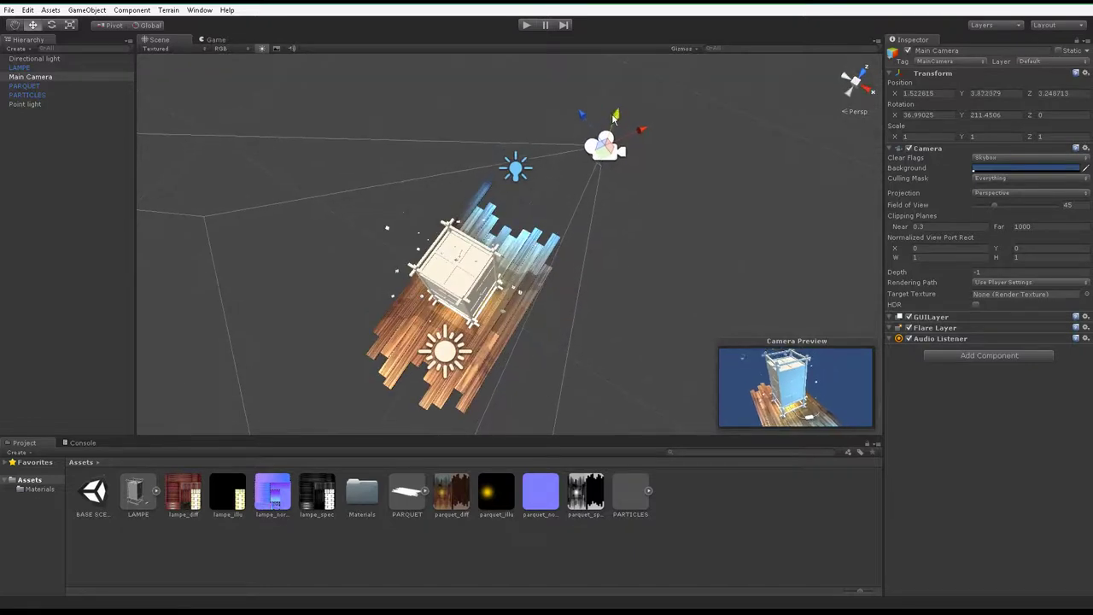
pyautogui.click(216, 39)
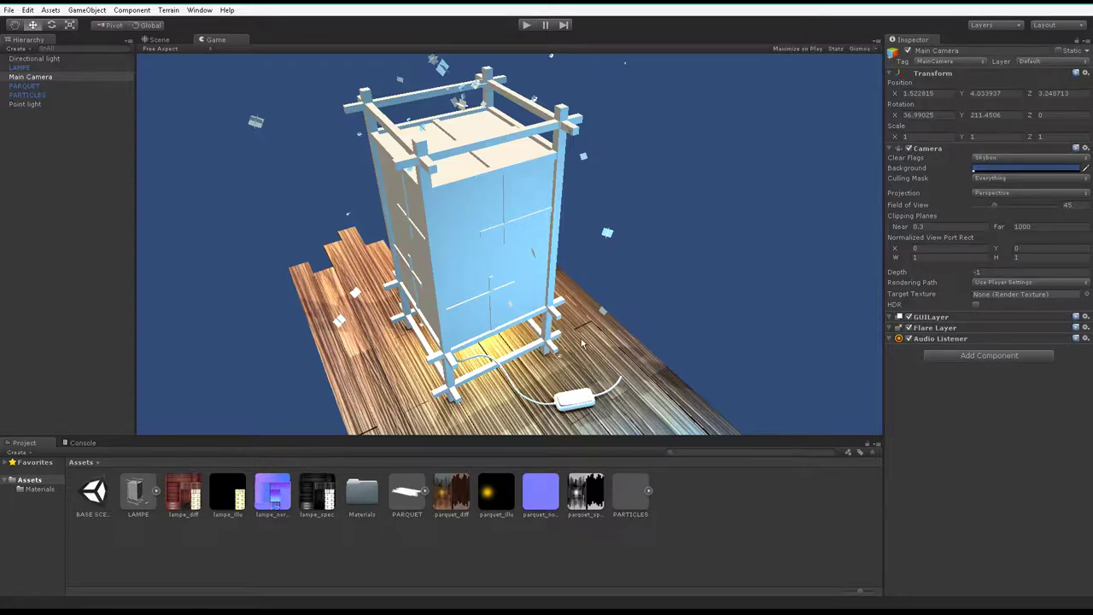
# Step: Switch to the Scene view and open Edit > Render Settings
pyautogui.click(157, 45)
pyautogui.moveTo(306, 231)
pyautogui.keyDown('alt'); pyautogui.mouseDown()
pyautogui.moveTo(568, 227)
pyautogui.moveTo(514, 264)
pyautogui.moveTo(384, 243)
pyautogui.mouseUp(); pyautogui.keyUp('alt')
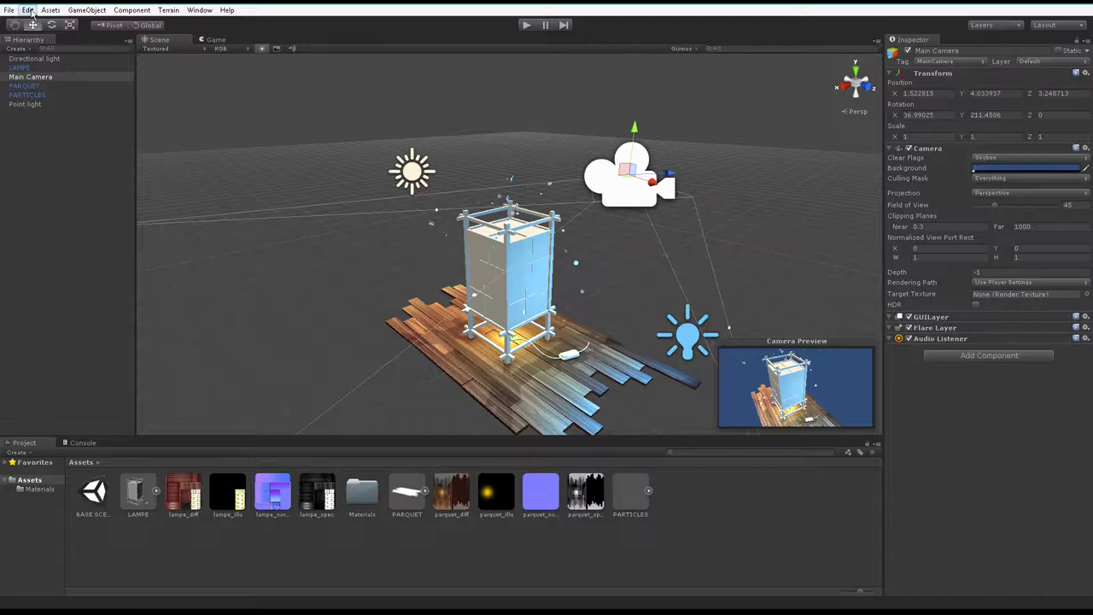
pyautogui.click(31, 11)
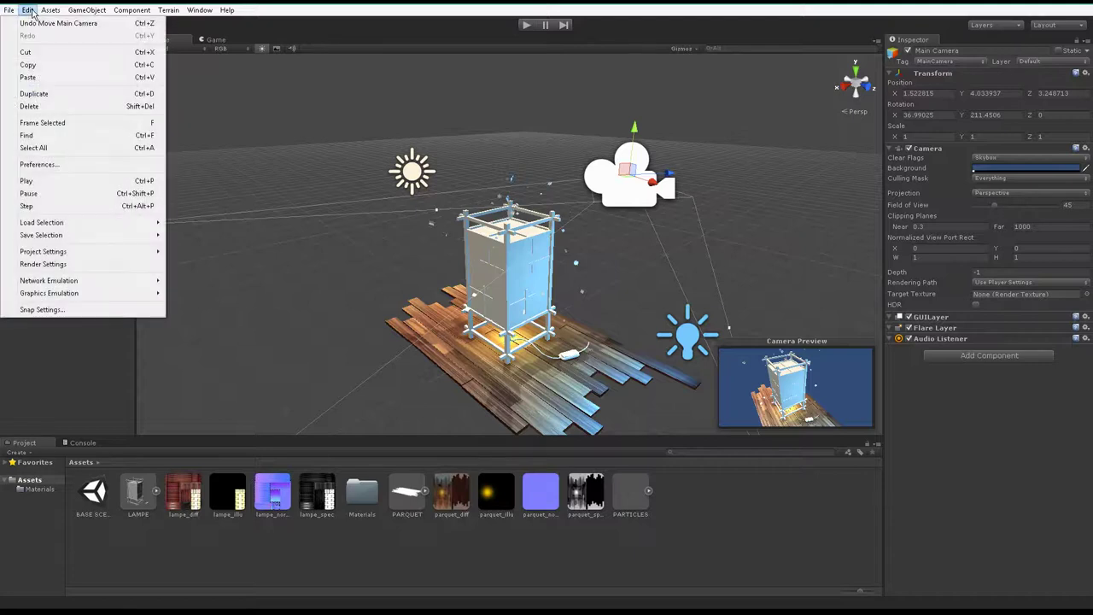
pyautogui.click(62, 265)
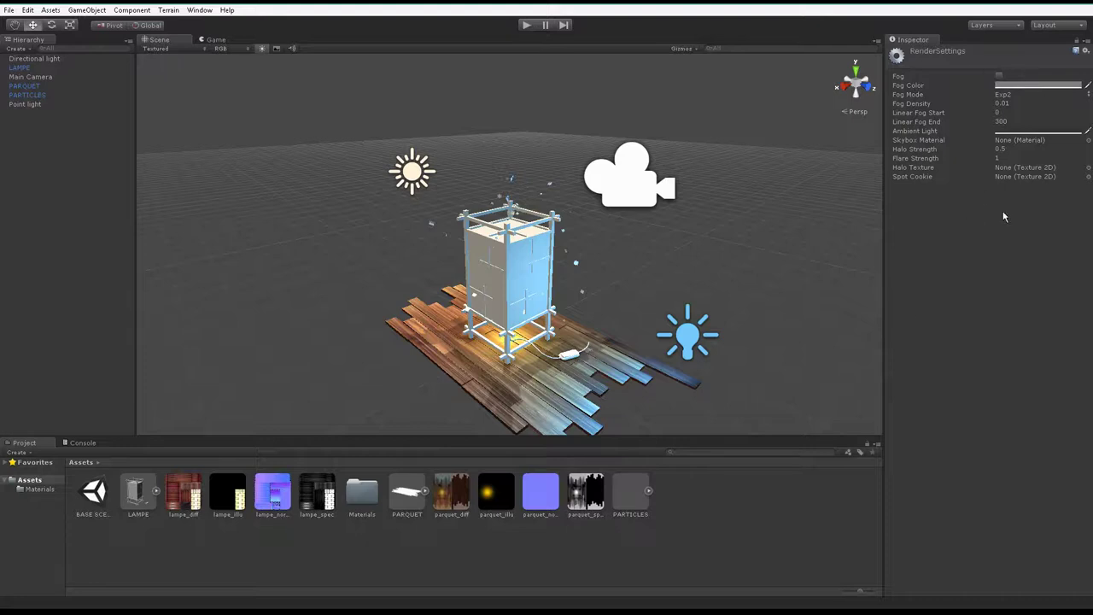
# Step: Set Ambient Light to a warm orange-brown (about 110, 86, 59) and inspect the lamp
pyautogui.click(1010, 133)
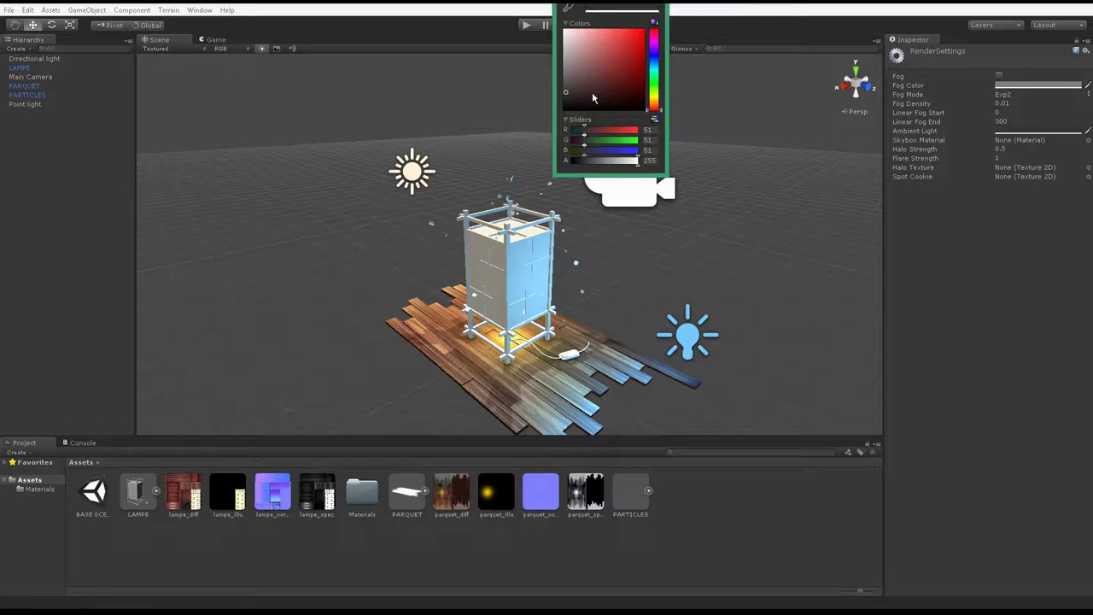
pyautogui.moveTo(580, 88); pyautogui.dragTo(535, 78)
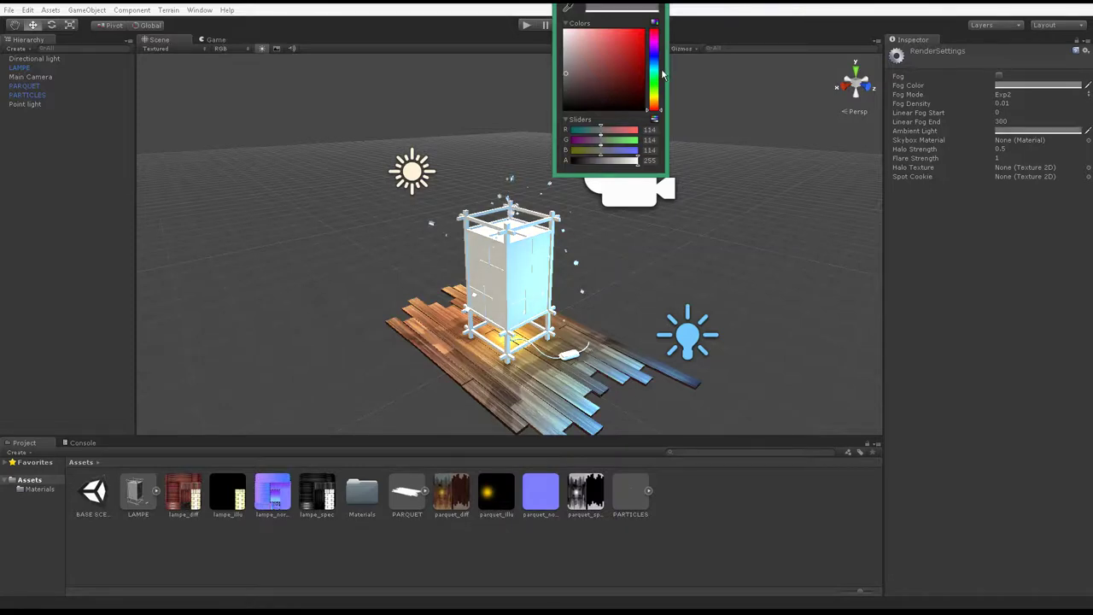
pyautogui.moveTo(653, 101); pyautogui.dragTo(655, 106)
pyautogui.moveTo(604, 61)
pyautogui.mouseDown()
pyautogui.moveTo(617, 84)
pyautogui.moveTo(611, 70)
pyautogui.mouseUp()
pyautogui.moveTo(654, 103); pyautogui.dragTo(655, 108)
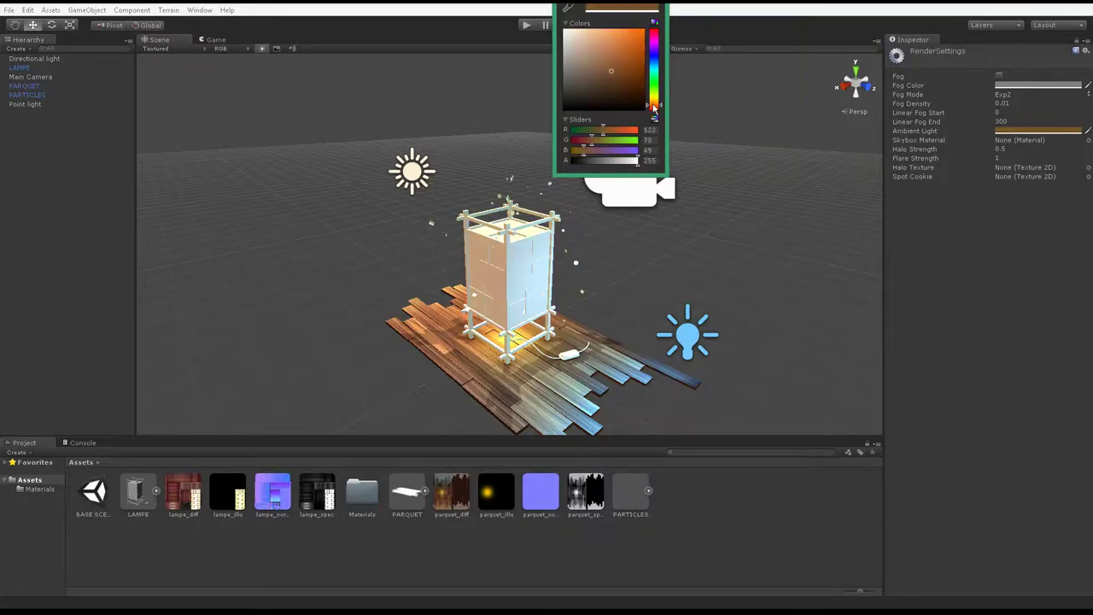
pyautogui.moveTo(598, 61); pyautogui.dragTo(606, 77)
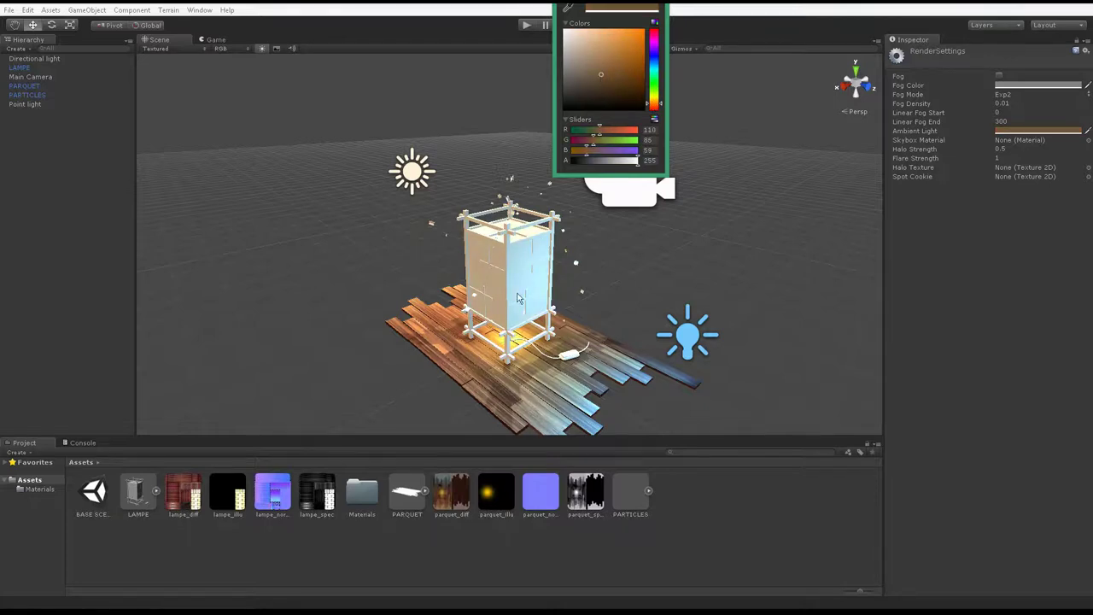
pyautogui.moveTo(597, 256)
pyautogui.keyDown('alt'); pyautogui.mouseDown()
pyautogui.moveTo(446, 261)
pyautogui.moveTo(518, 264)
pyautogui.moveTo(393, 302)
pyautogui.mouseUp(); pyautogui.keyUp('alt')
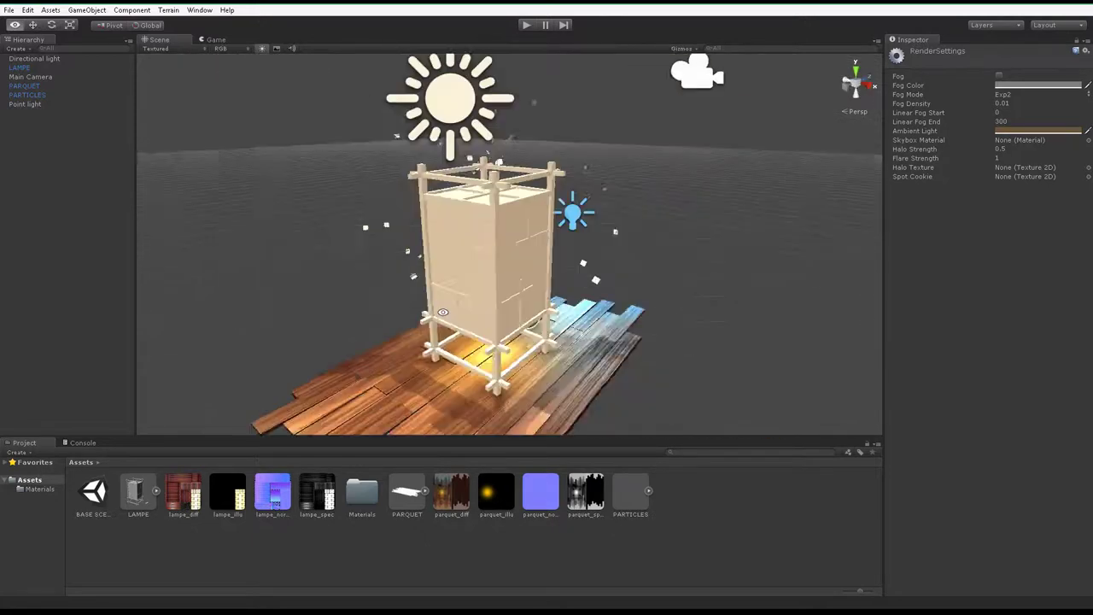
pyautogui.keyDown('alt'); pyautogui.moveTo(393, 301); pyautogui.dragTo(478, 333); pyautogui.keyUp('alt')
pyautogui.keyDown('alt'); pyautogui.moveTo(478, 332); pyautogui.dragTo(516, 365, button='right'); pyautogui.keyUp('alt')
pyautogui.keyDown('alt'); pyautogui.moveTo(516, 365); pyautogui.dragTo(616, 229); pyautogui.keyUp('alt')
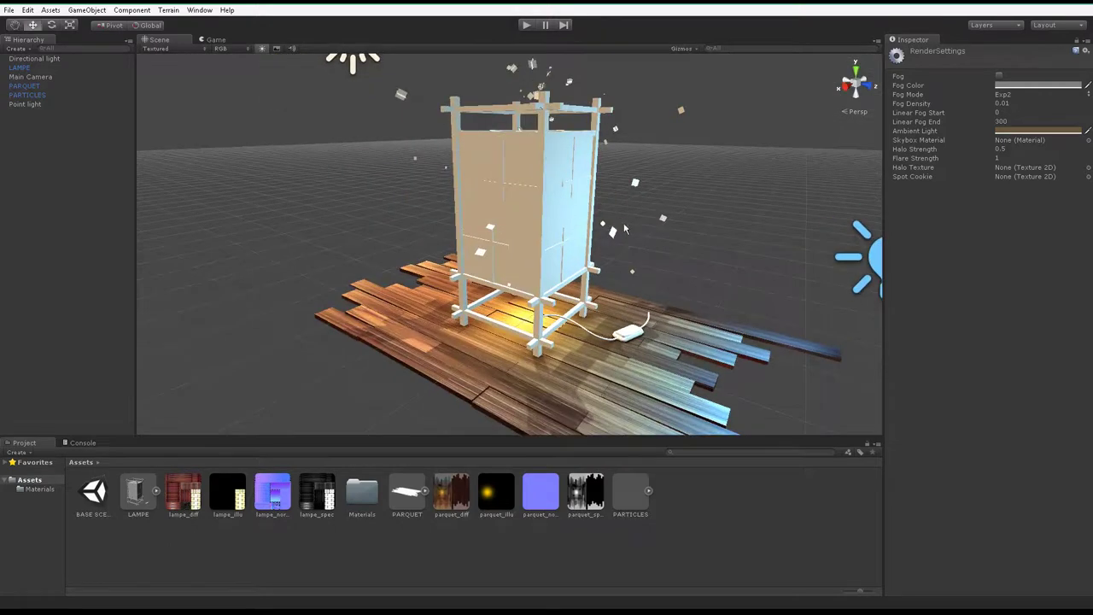
pyautogui.moveTo(651, 143)
pyautogui.keyDown('alt'); pyautogui.mouseDown()
pyautogui.moveTo(535, 236)
pyautogui.moveTo(535, 128)
pyautogui.mouseUp(); pyautogui.keyUp('alt')
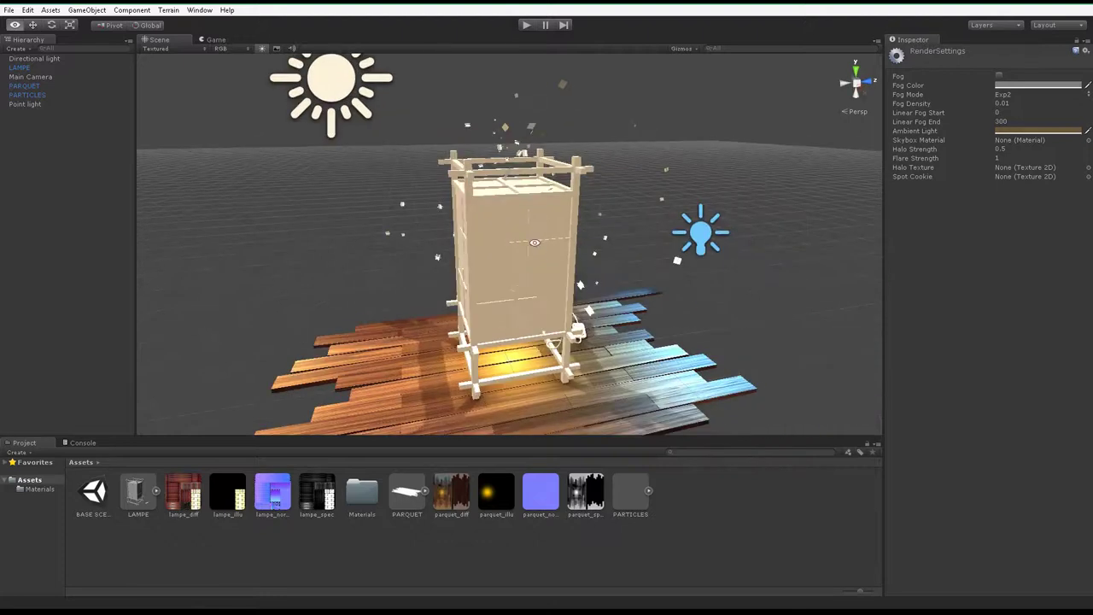
# Step: Rename the No Name material in Assets > Materials to PARTICLES
pyautogui.click(561, 78)
pyautogui.moveTo(561, 78)
pyautogui.keyDown('alt'); pyautogui.mouseDown()
pyautogui.moveTo(661, 277)
pyautogui.moveTo(675, 282)
pyautogui.mouseUp(); pyautogui.keyUp('alt')
pyautogui.click(954, 299)
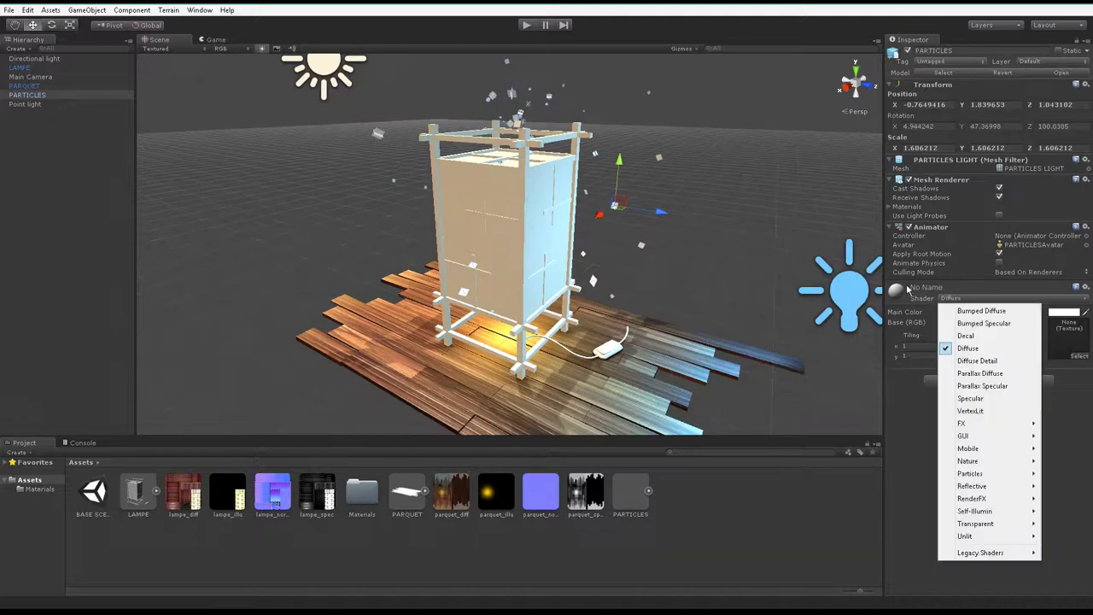
pyautogui.click(330, 550)
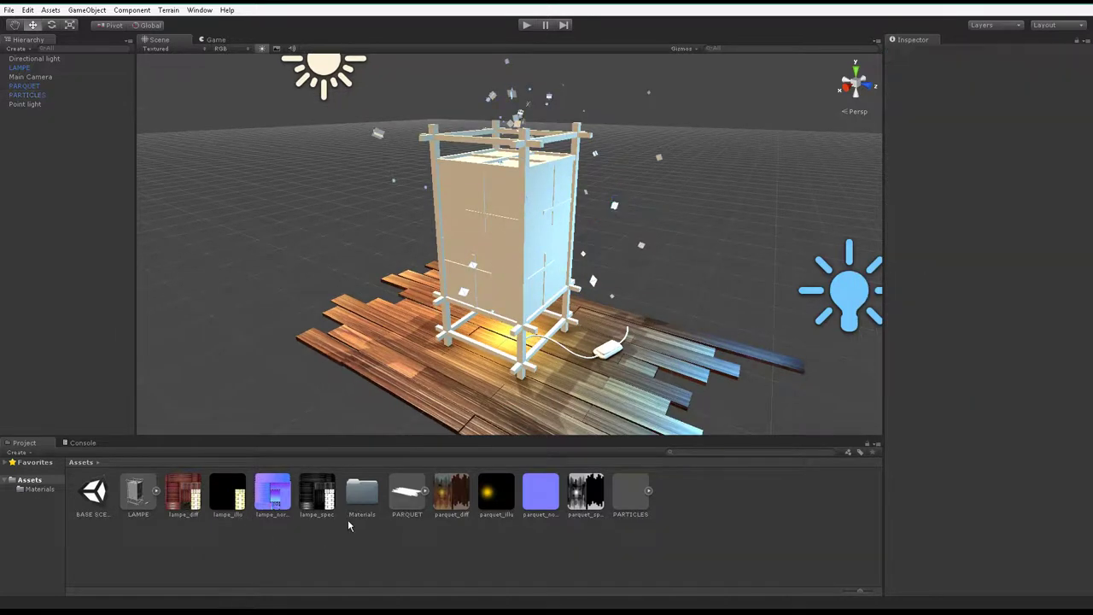
pyautogui.doubleClick(362, 494)
pyautogui.click(183, 504)
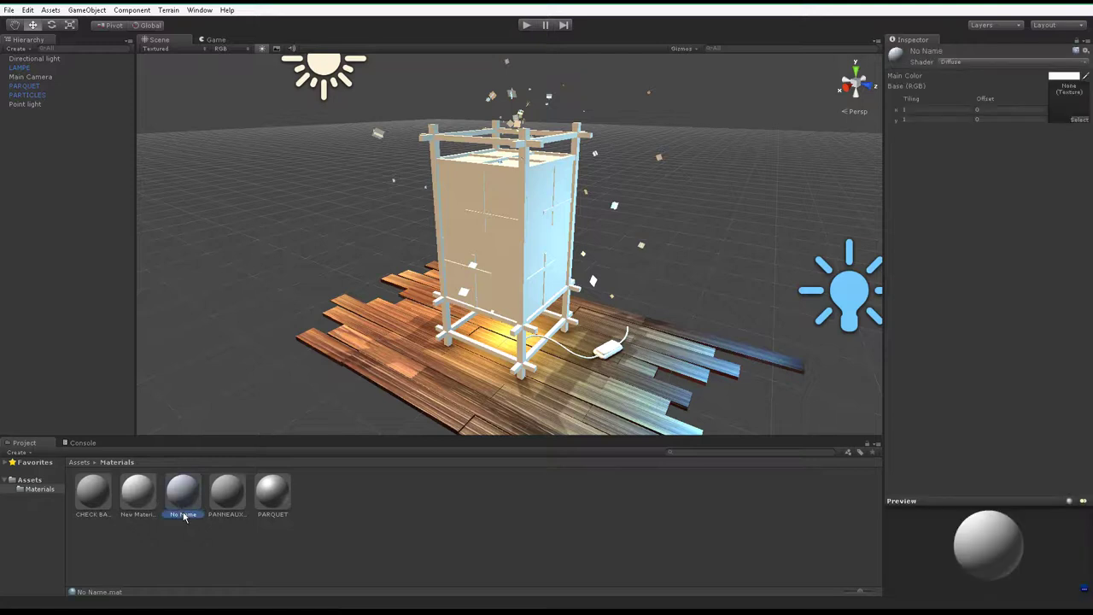
pyautogui.click(183, 516)
pyautogui.write('PARTIC')
pyautogui.write('LES')
pyautogui.press('Return')
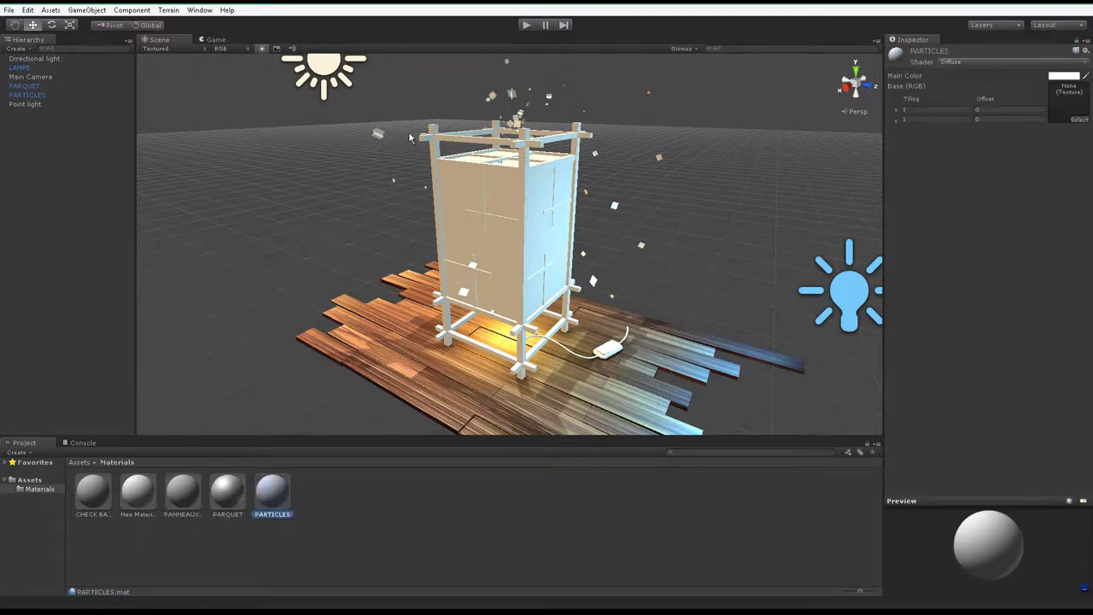
# Step: Give the PARTICLES object's material the Particles > Additive shader
pyautogui.click(384, 134)
pyautogui.click(968, 299)
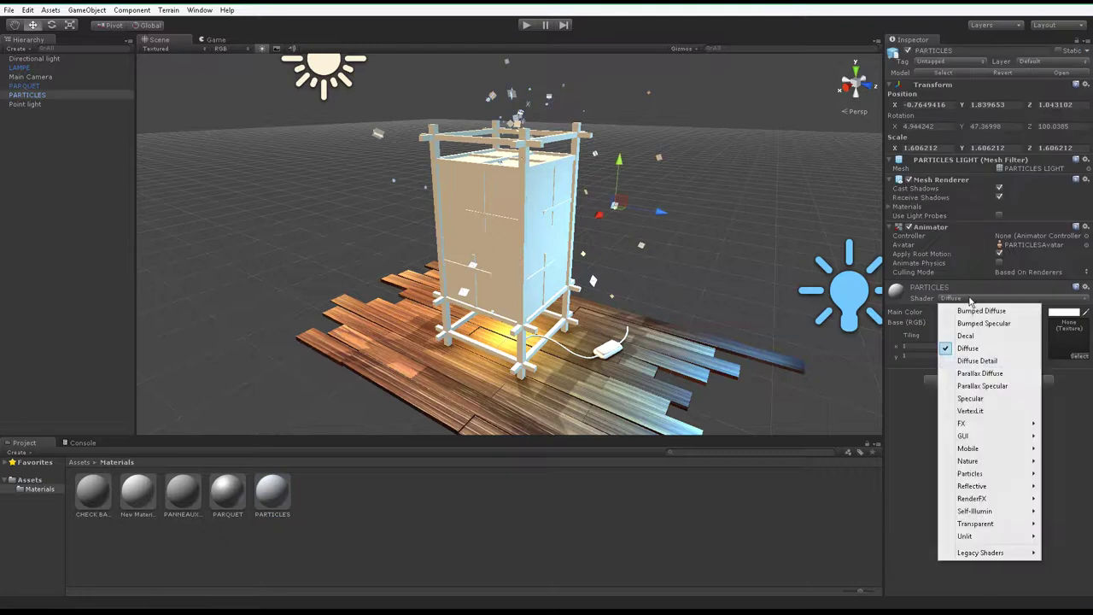
pyautogui.moveTo(973, 475)
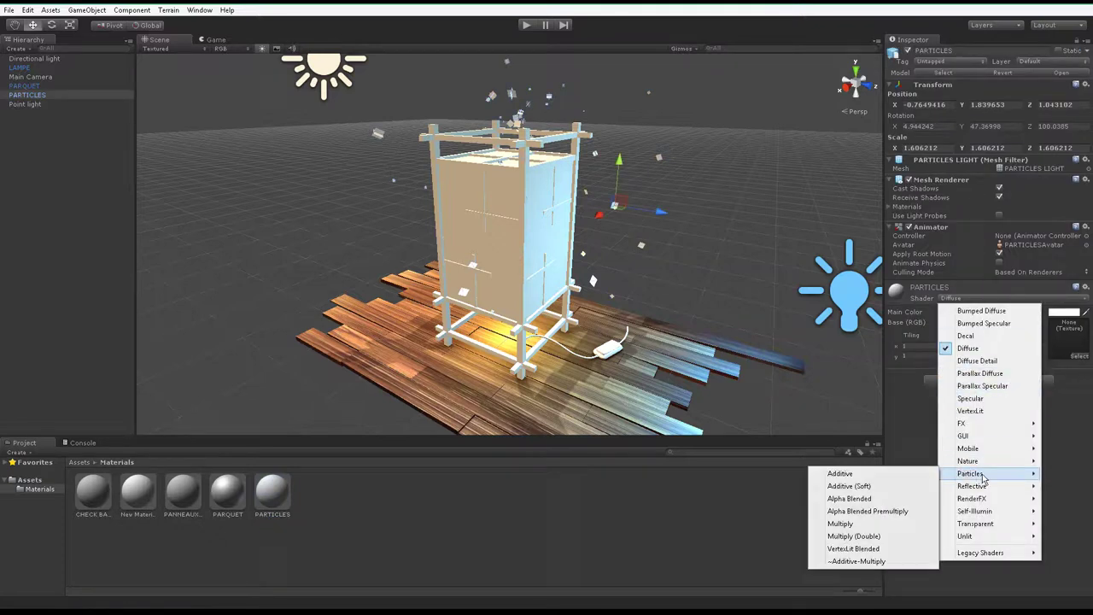
pyautogui.click(885, 479)
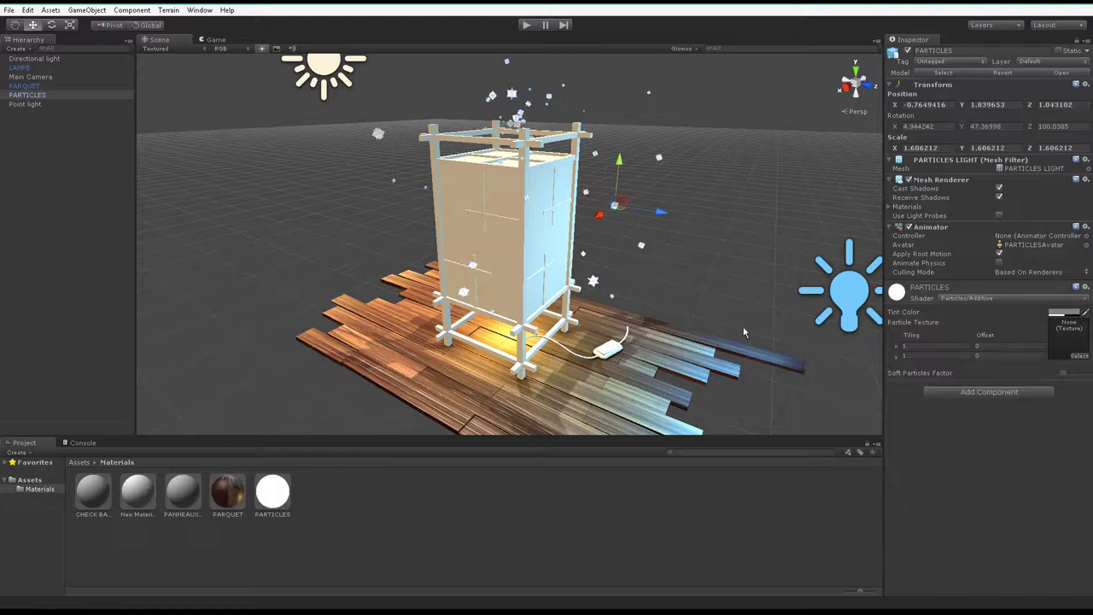
pyautogui.keyDown('alt'); pyautogui.moveTo(706, 268); pyautogui.dragTo(649, 295); pyautogui.keyUp('alt')
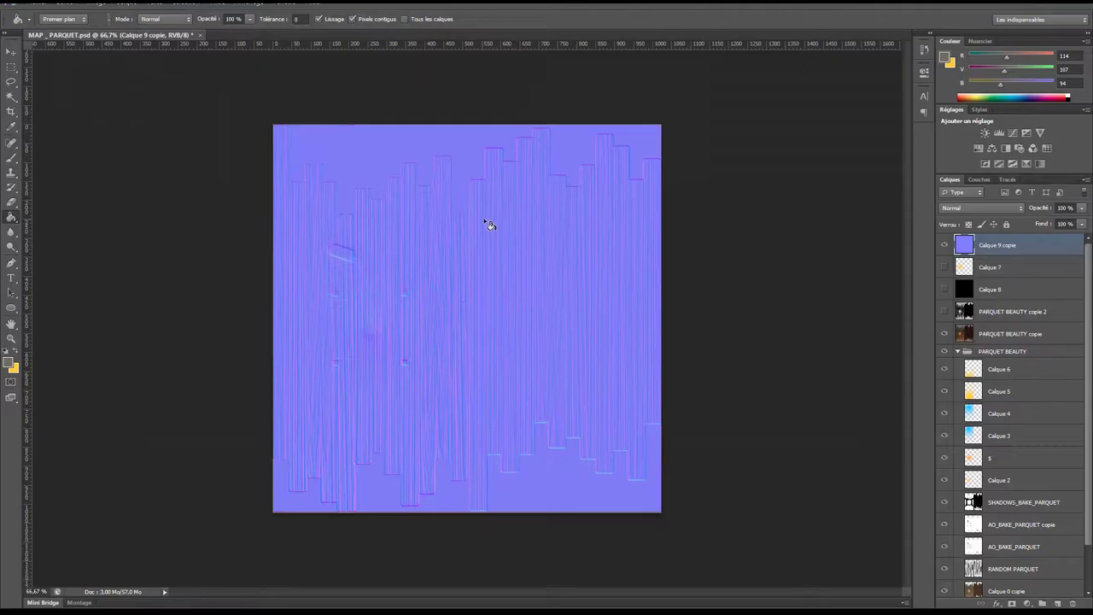
# Step: Create a new 512×512 px image in Photoshop
pyautogui.hotkey('ctrl', 'n')
pyautogui.press('Tab')
pyautogui.write('5142')
pyautogui.press('BackSpace')
pyautogui.write('2')
pyautogui.press('Tab')
pyautogui.press('Tab')
pyautogui.write('512')
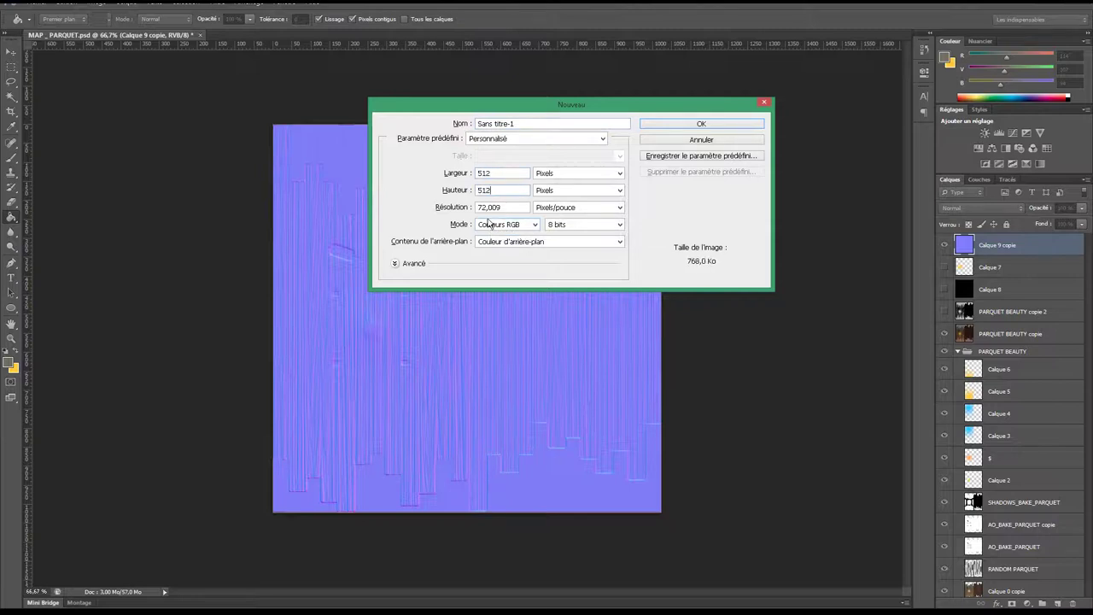
pyautogui.press('Return')
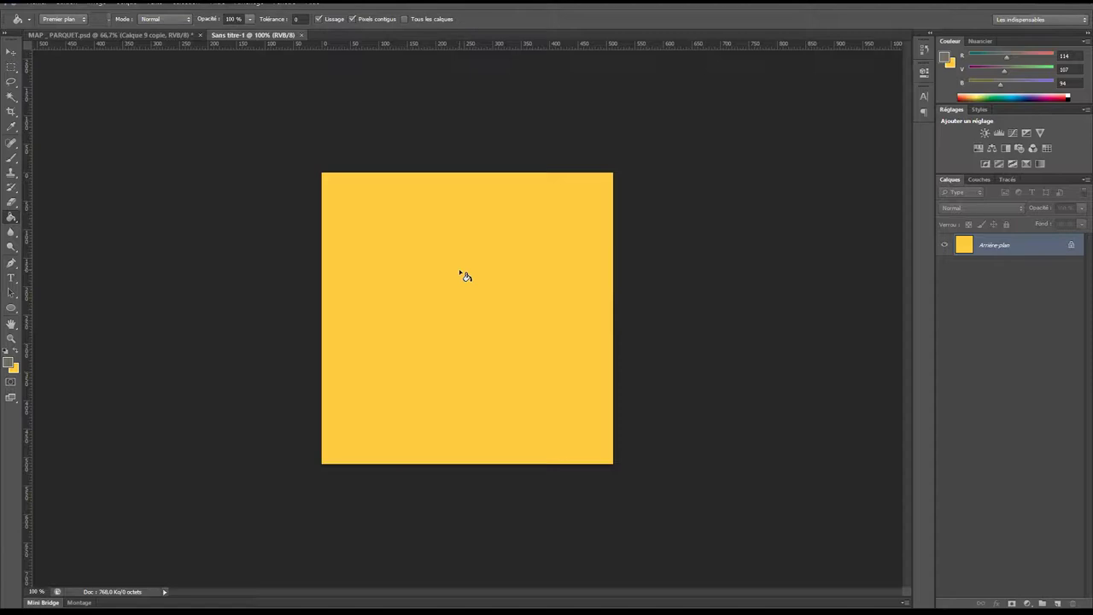
# Step: Fill the canvas black, add a layer and dab a soft 337 px white glow at the centre
pyautogui.press('d')
pyautogui.click(504, 307)
pyautogui.press('b')
pyautogui.hotkey('ctrl', 'shift', 'n')
pyautogui.press('Return')
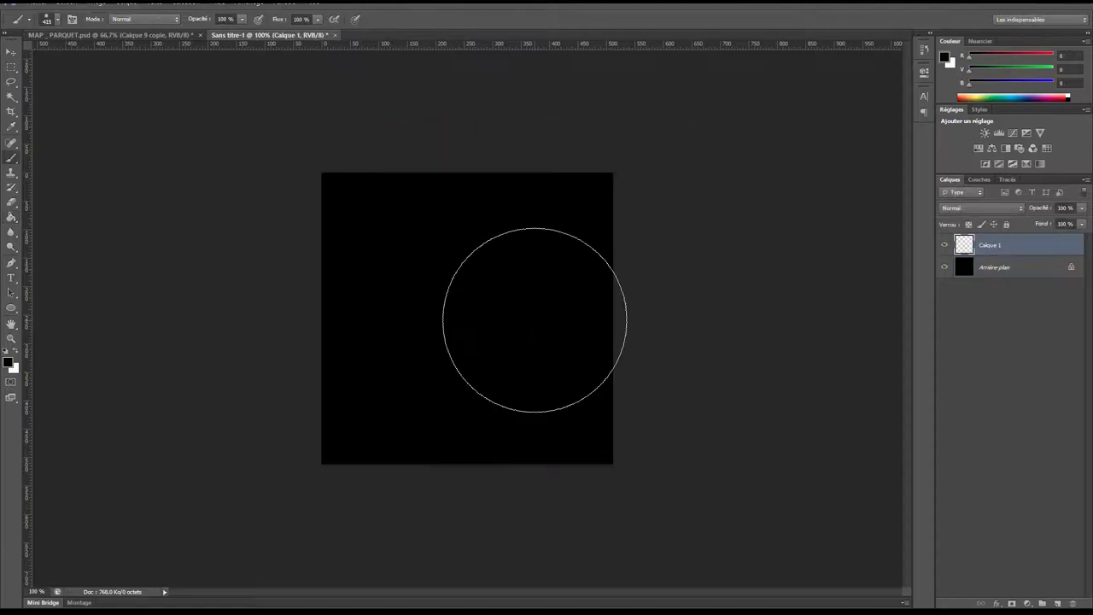
pyautogui.rightClick(523, 292)
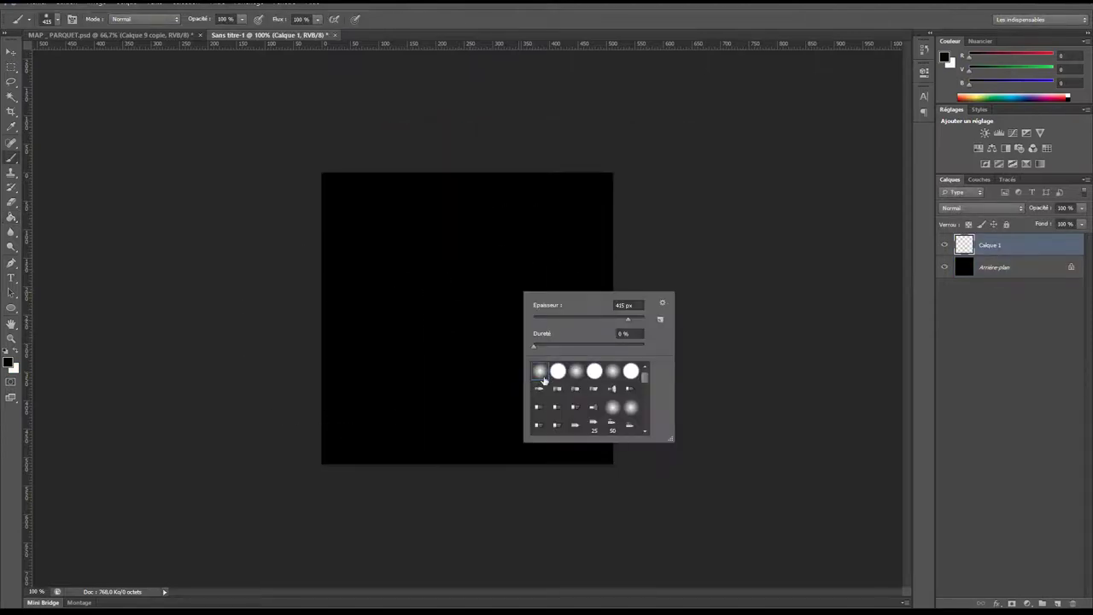
pyautogui.click(503, 291)
pyautogui.keyDown('alt'); pyautogui.moveTo(479, 292); pyautogui.dragTo(464, 291, button='right'); pyautogui.keyUp('alt')
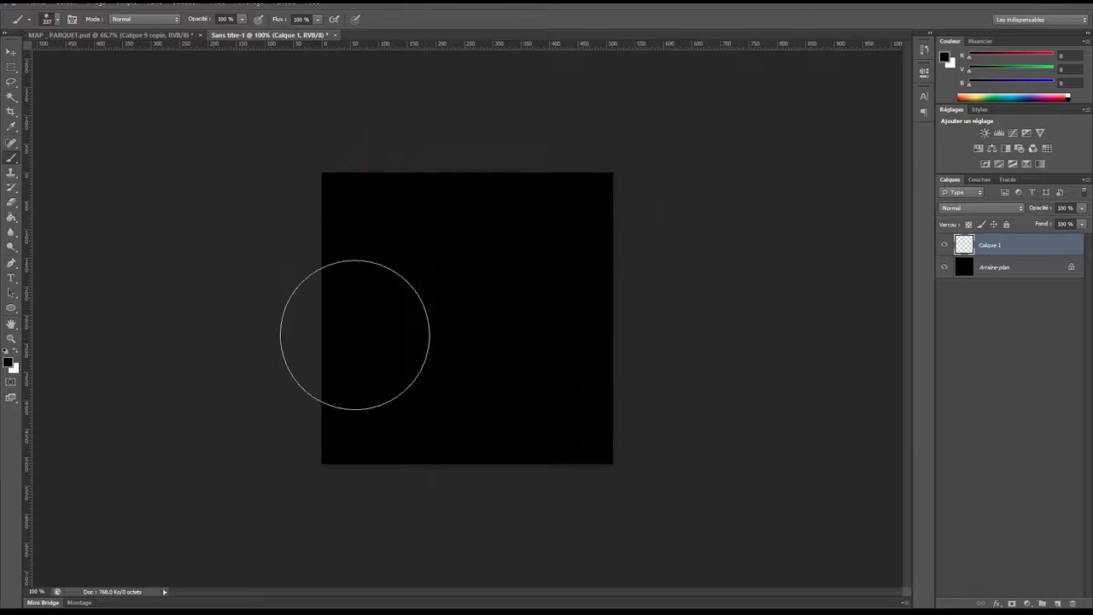
pyautogui.click(17, 352)
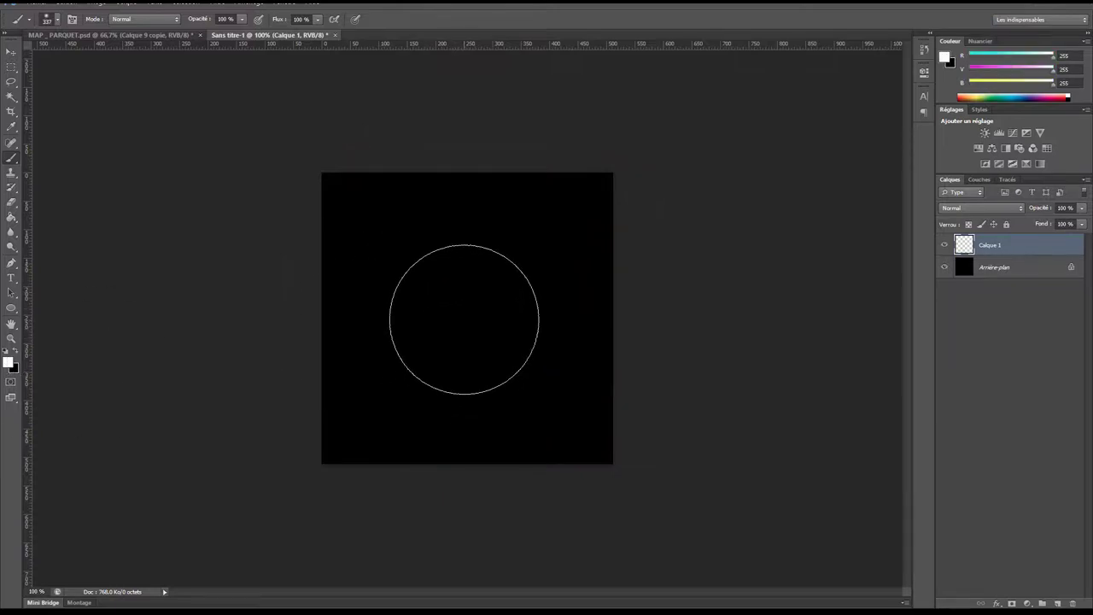
pyautogui.click(466, 320)
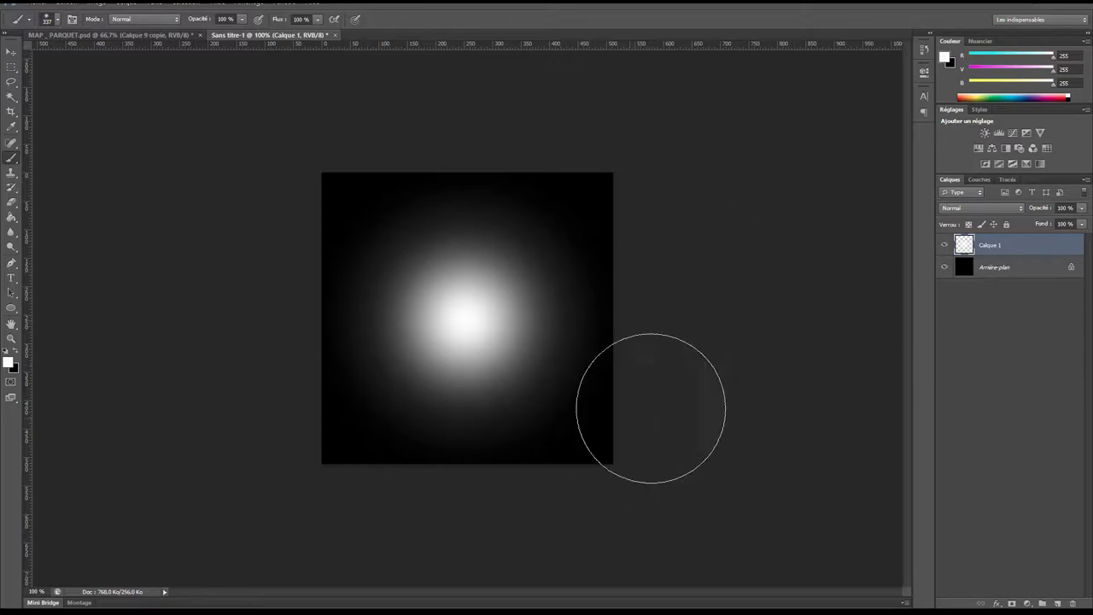
# Step: Save the image as TIFF particles_alpha in the EXPORT TUTO LAMPE folder
pyautogui.hotkey('ctrl', 'shift', 's')
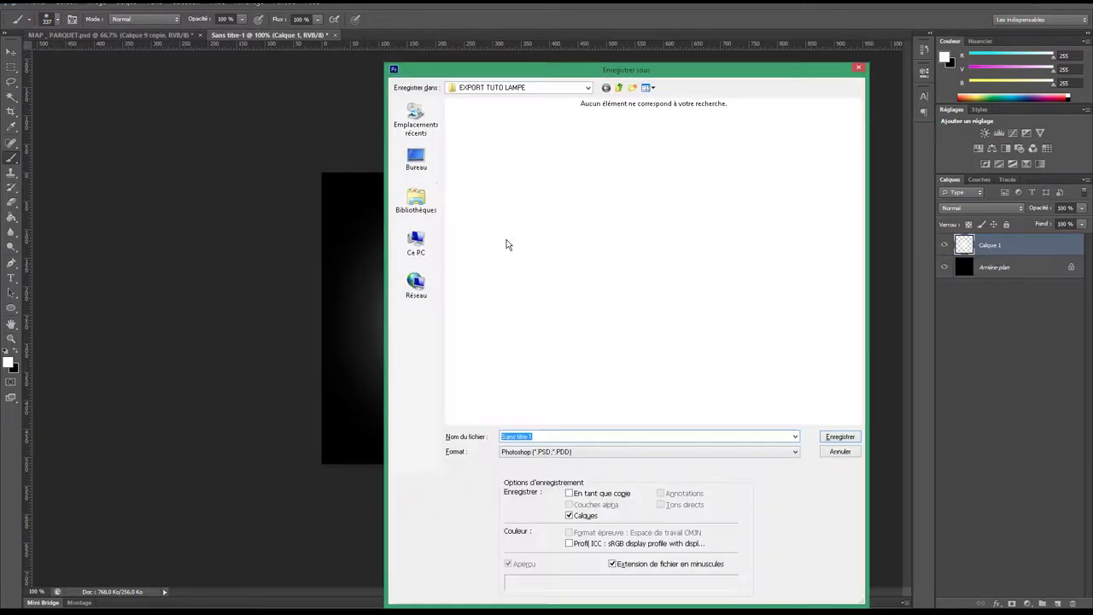
pyautogui.click(419, 162)
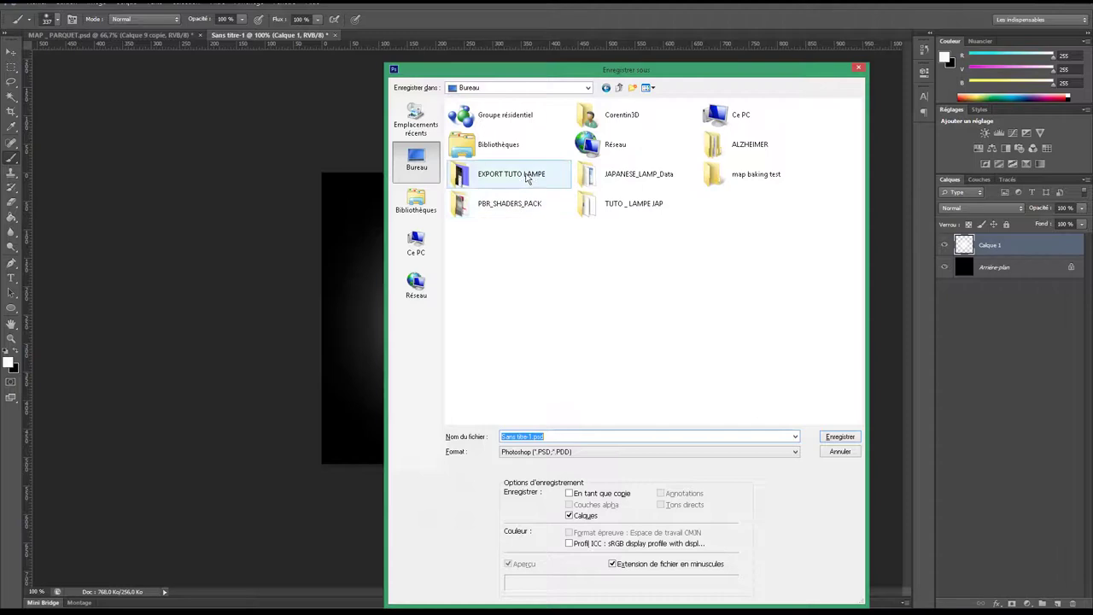
pyautogui.doubleClick(527, 176)
pyautogui.write('p')
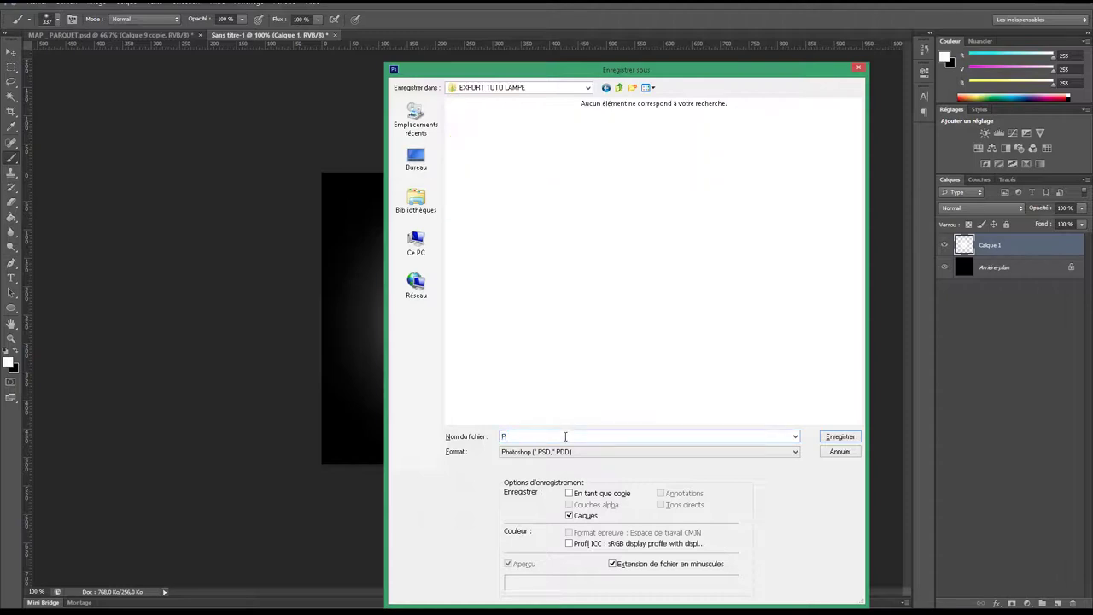
pyautogui.write('a')
pyautogui.press('BackSpace')
pyautogui.press('BackSpace')
pyautogui.write('particles_alph')
pyautogui.write('a')
pyautogui.press('Tab')
pyautogui.press('t')
pyautogui.press('t')
pyautogui.press('Return')
pyautogui.press('Return')
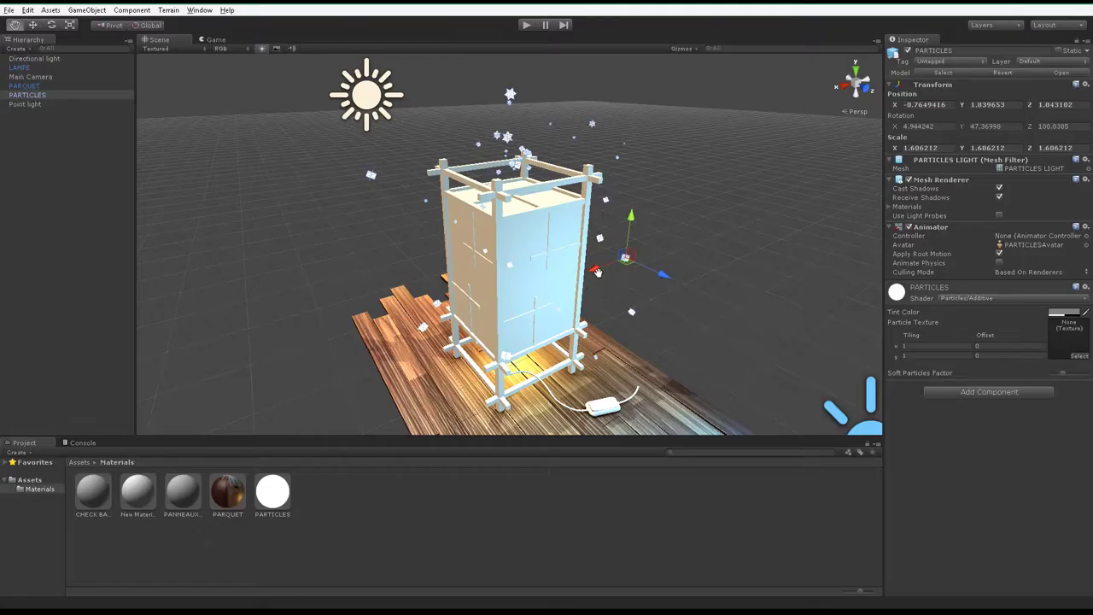
# Step: Import the particles_alpha texture into the Assets folder
pyautogui.keyDown('alt'); pyautogui.moveTo(570, 280); pyautogui.dragTo(578, 265); pyautogui.keyUp('alt')
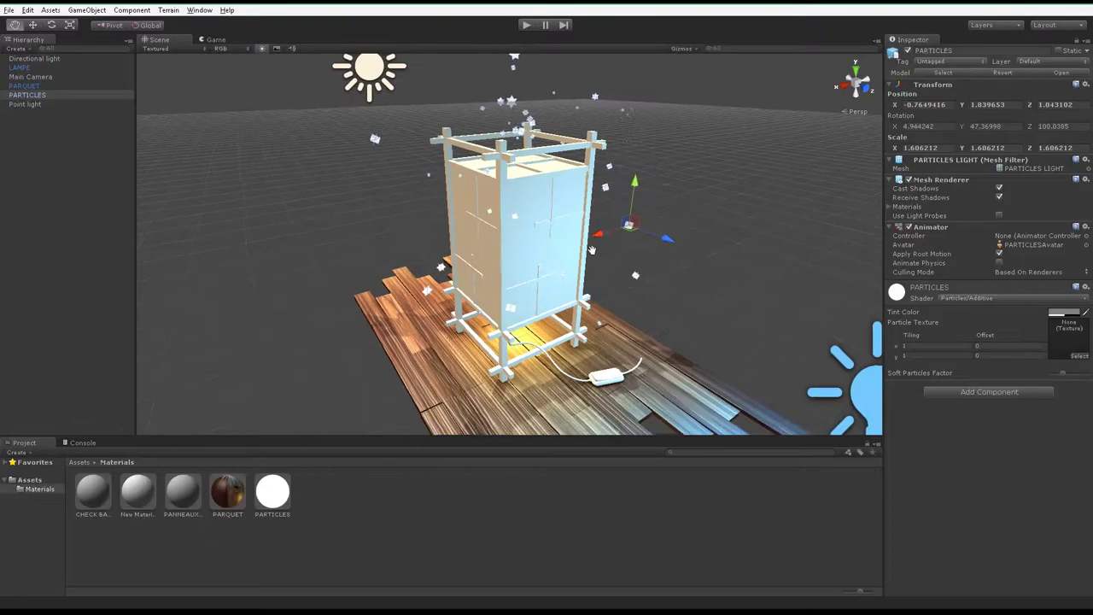
pyautogui.click(30, 480)
pyautogui.rightClick(636, 553)
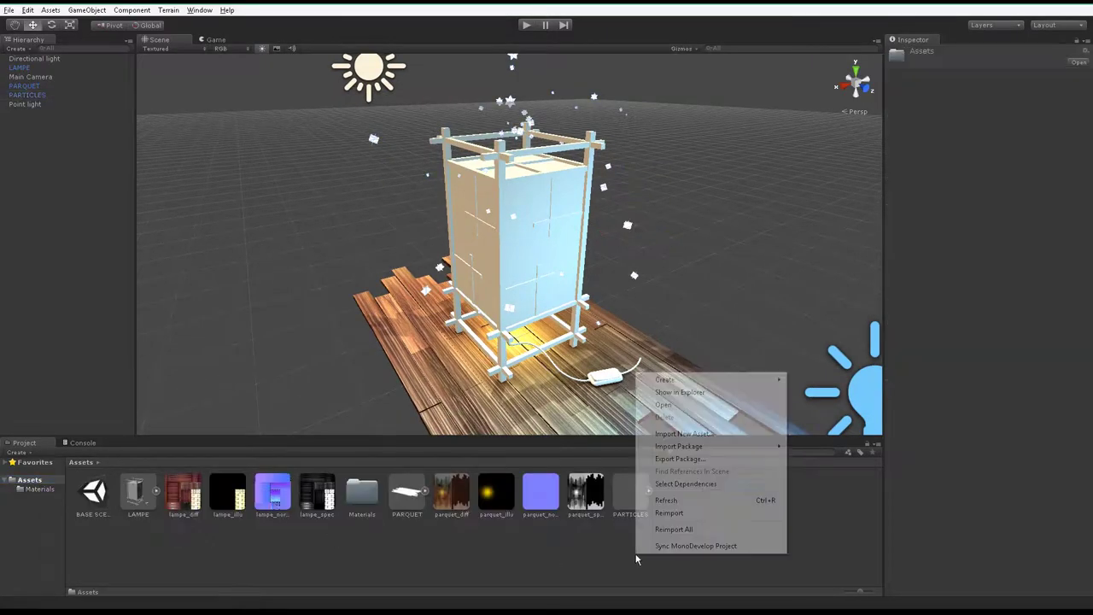
pyautogui.click(683, 433)
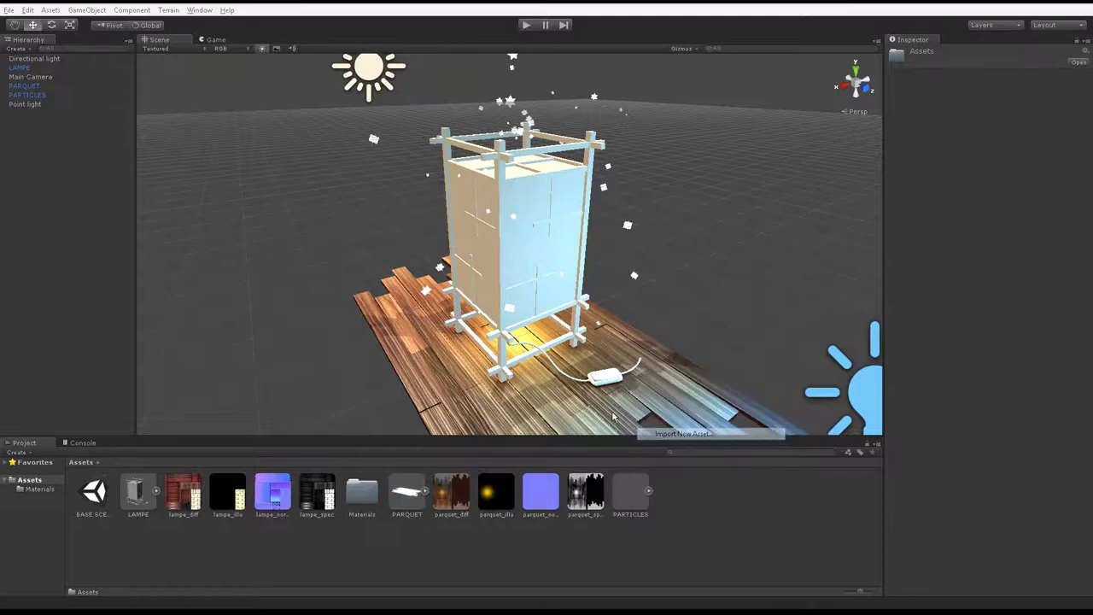
pyautogui.doubleClick(181, 196)
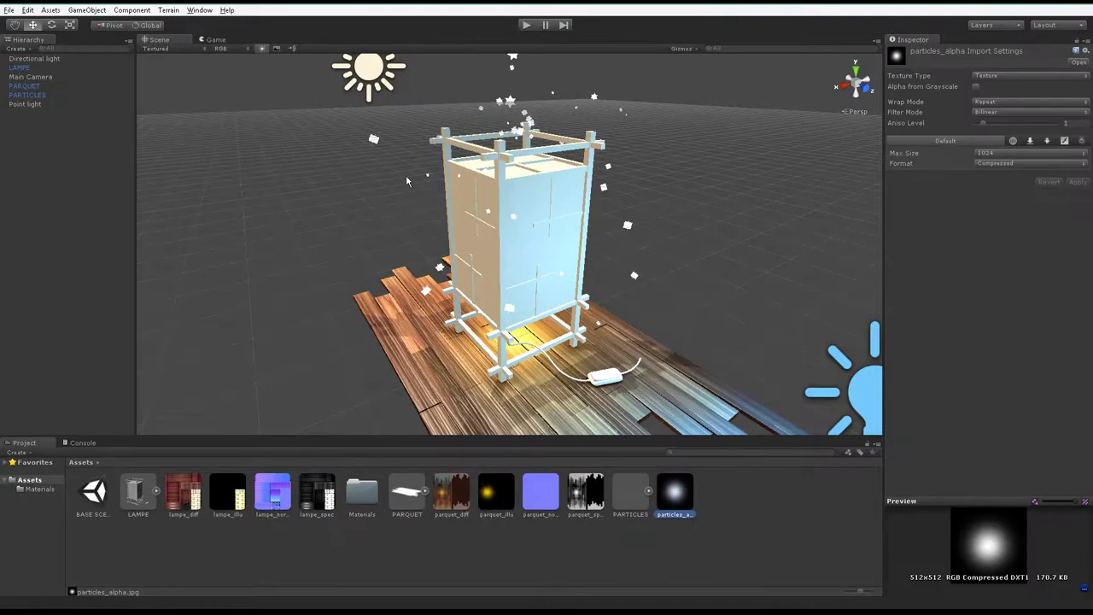
# Step: Assign particles_alpha as the PARTICLES material's Particle Texture
pyautogui.click(381, 147)
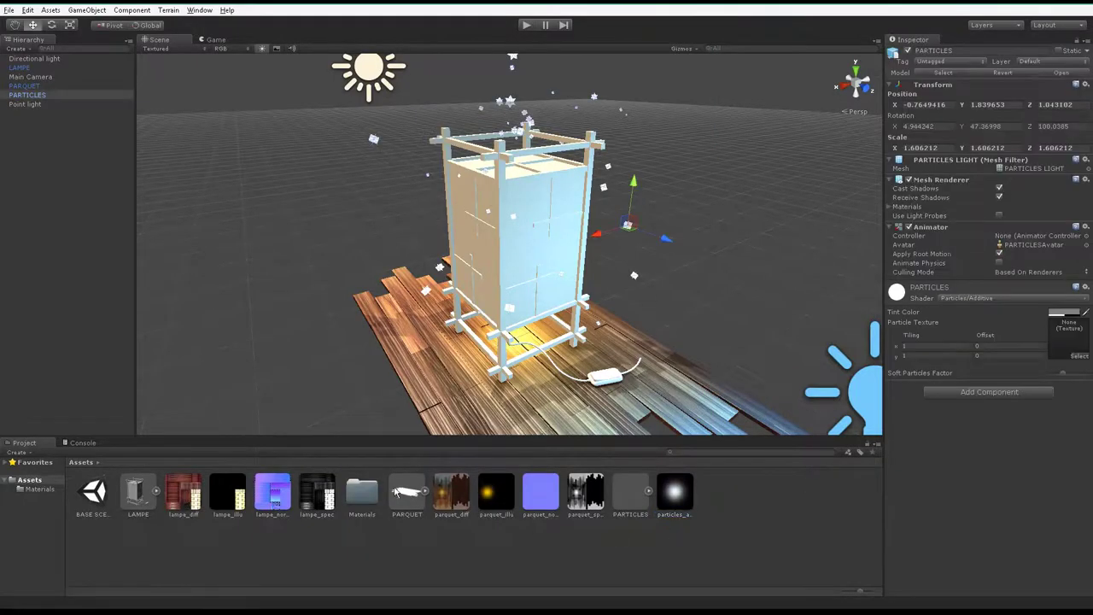
pyautogui.moveTo(669, 495)
pyautogui.mouseDown()
pyautogui.moveTo(1073, 356)
pyautogui.moveTo(1068, 344)
pyautogui.mouseUp()
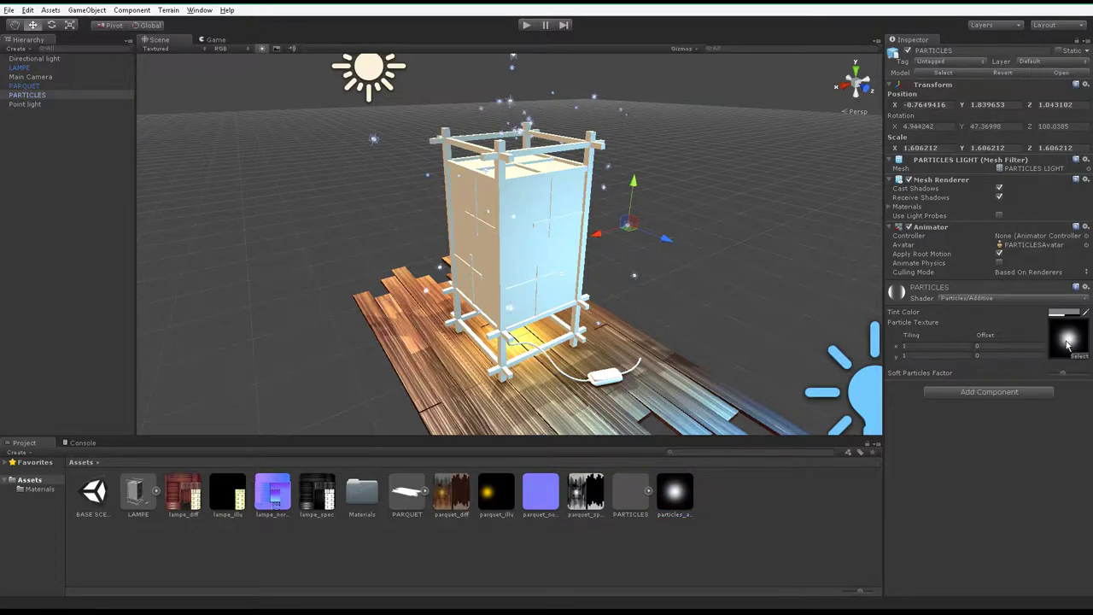
pyautogui.click(707, 298)
pyautogui.moveTo(717, 290)
pyautogui.keyDown('alt'); pyautogui.mouseDown()
pyautogui.moveTo(567, 202)
pyautogui.moveTo(681, 284)
pyautogui.mouseUp(); pyautogui.keyUp('alt')
pyautogui.click(675, 293)
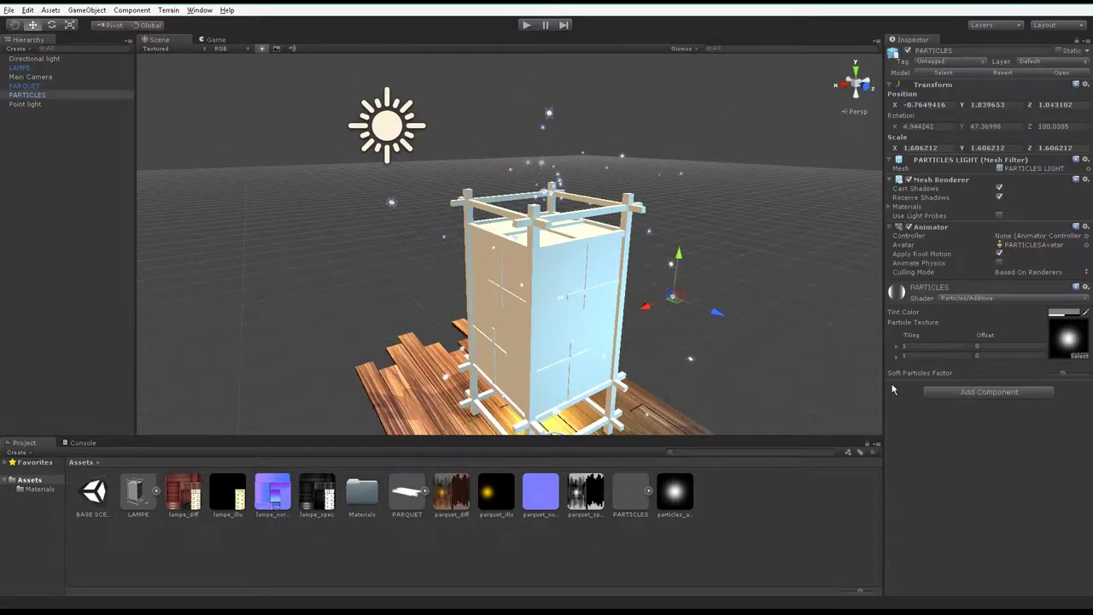
# Step: Set the PARTICLES Tint Color to warm orange and preview the golden particles in the Game view
pyautogui.click(1058, 313)
pyautogui.moveTo(594, 99); pyautogui.dragTo(497, 79)
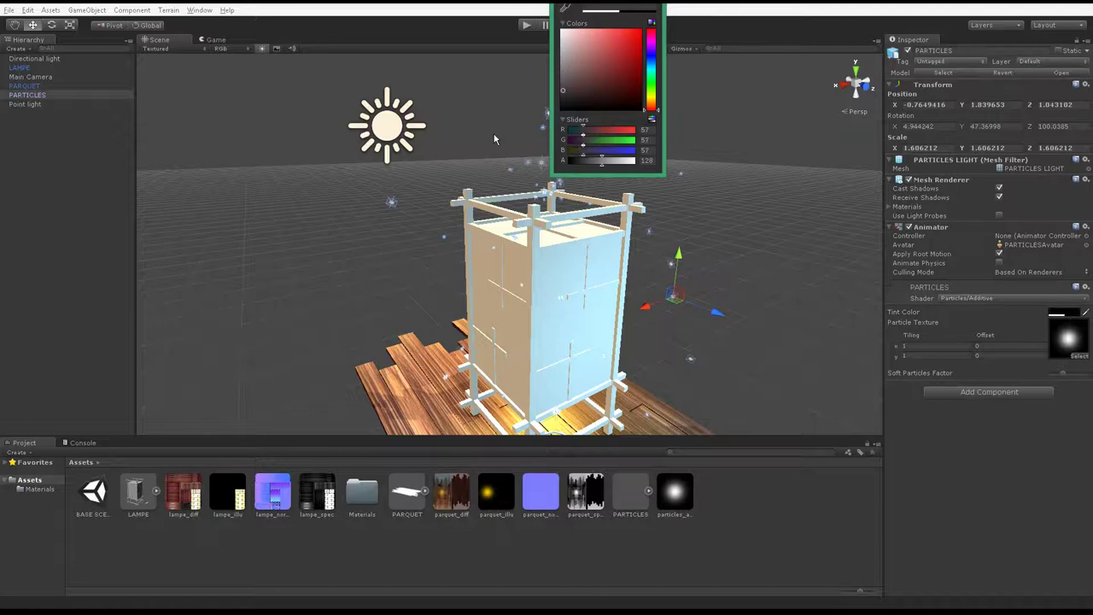
pyautogui.click(652, 104)
pyautogui.moveTo(589, 67); pyautogui.dragTo(626, 63)
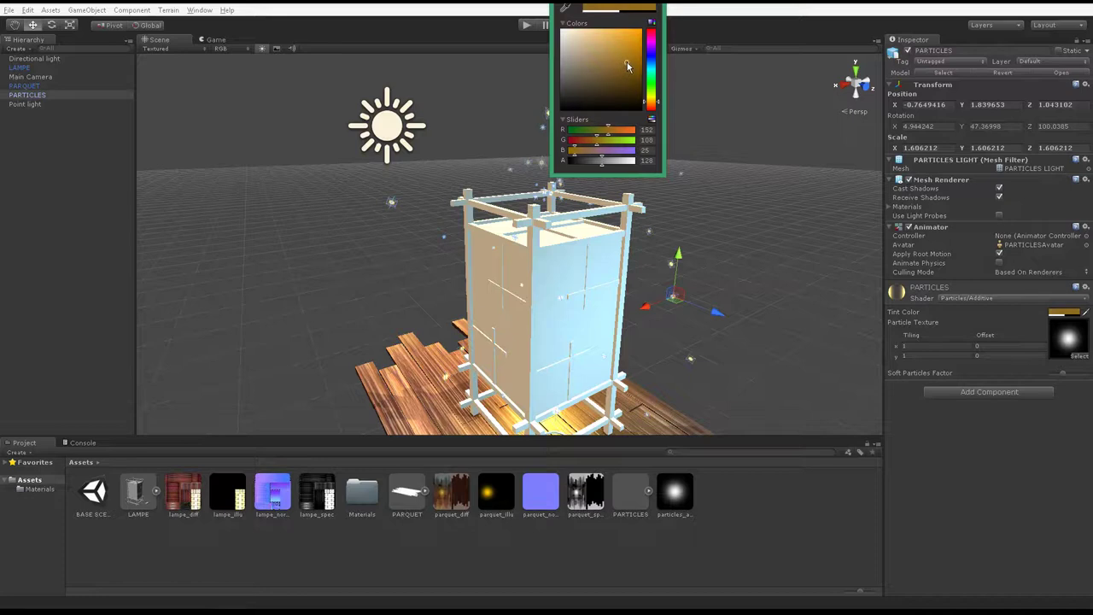
pyautogui.moveTo(654, 102); pyautogui.dragTo(655, 105)
pyautogui.moveTo(615, 53); pyautogui.dragTo(625, 51)
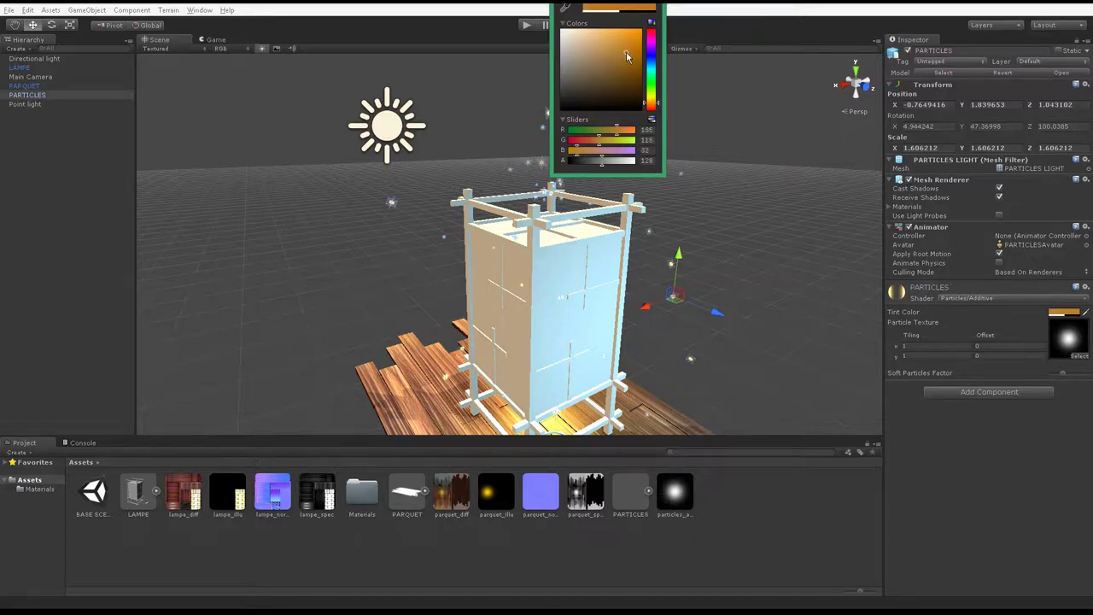
pyautogui.click(711, 225)
pyautogui.click(738, 229)
pyautogui.moveTo(738, 228)
pyautogui.keyDown('alt'); pyautogui.mouseDown()
pyautogui.moveTo(494, 242)
pyautogui.moveTo(513, 234)
pyautogui.moveTo(655, 263)
pyautogui.moveTo(256, 84)
pyautogui.mouseUp(); pyautogui.keyUp('alt')
pyautogui.click(206, 40)
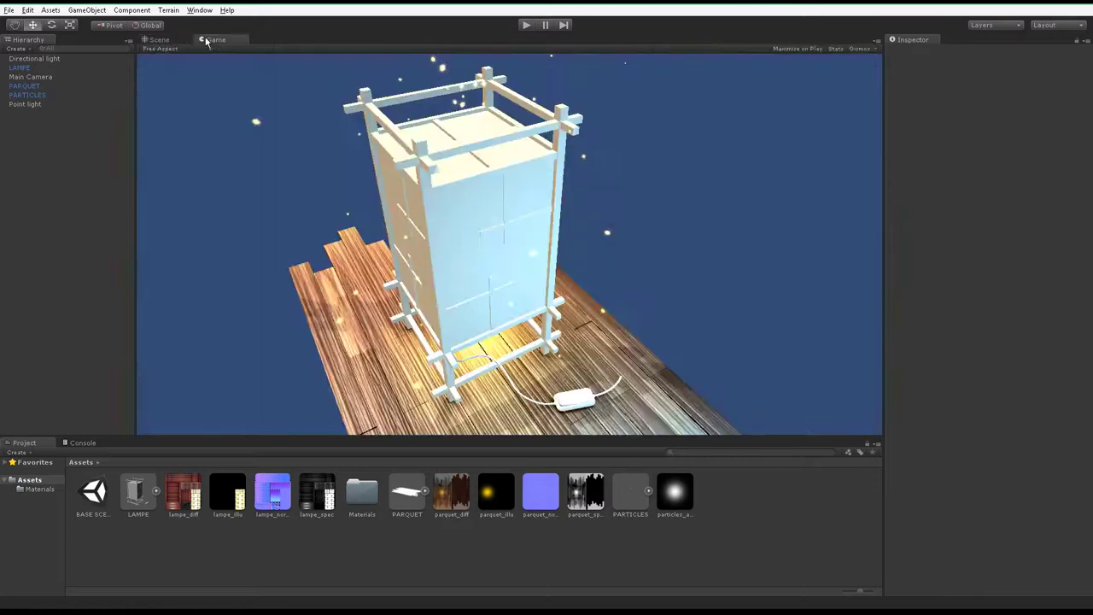
# Step: Set the Main Camera's Background colour to black, then return to the Scene view
pyautogui.click(158, 40)
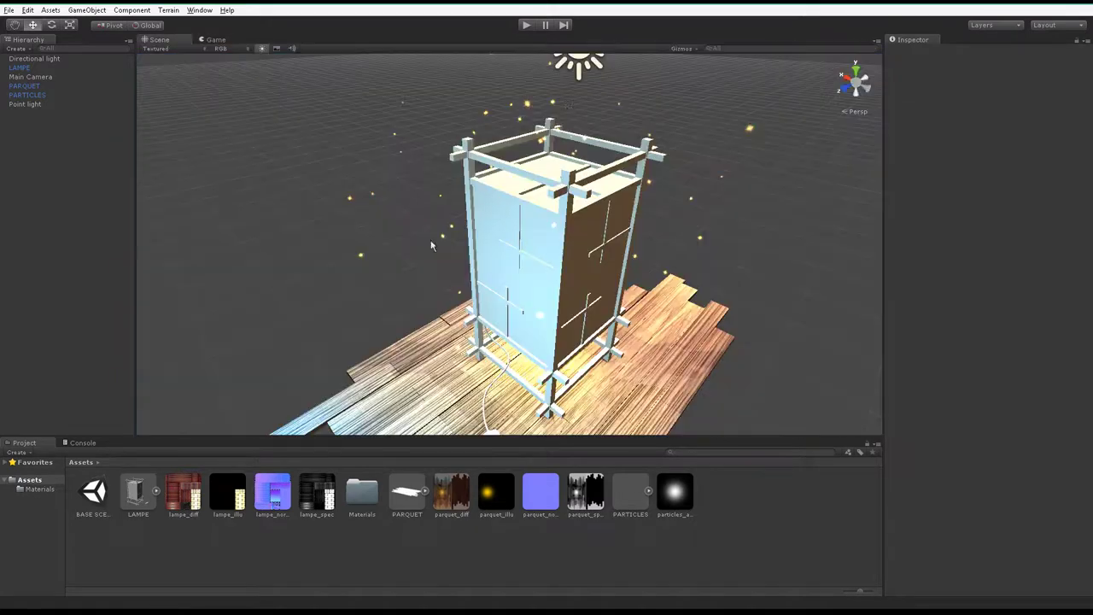
pyautogui.click(210, 40)
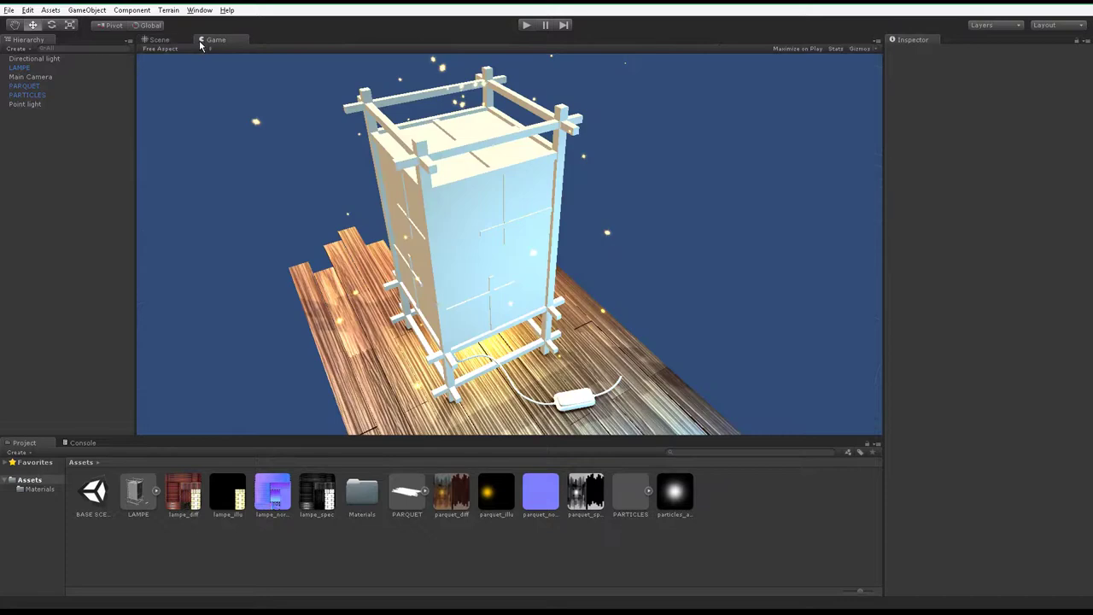
pyautogui.click(36, 77)
pyautogui.click(994, 169)
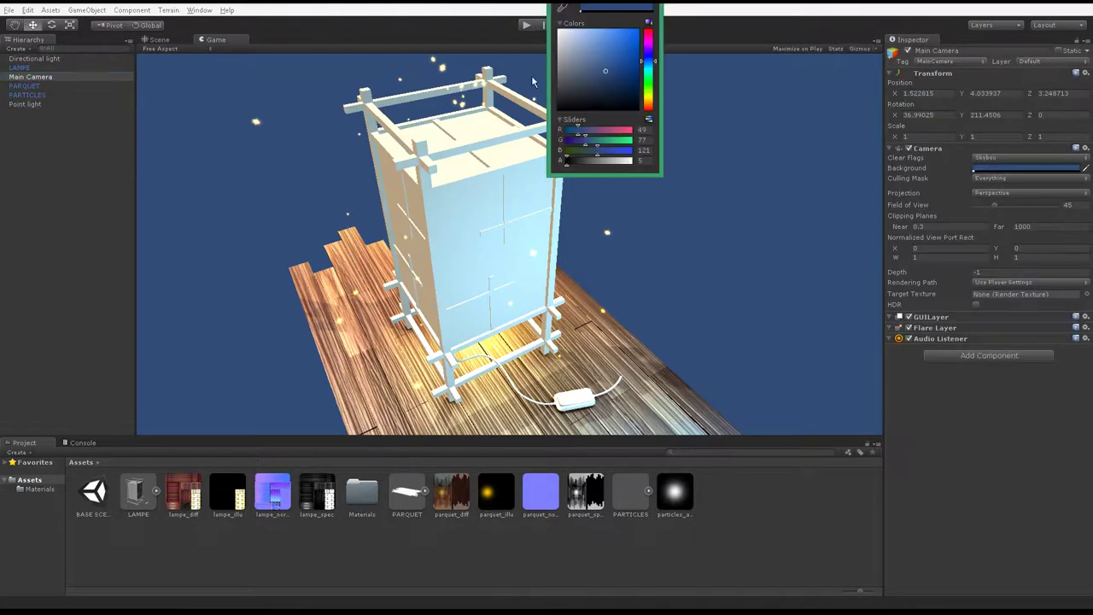
pyautogui.moveTo(602, 74); pyautogui.dragTo(514, 151)
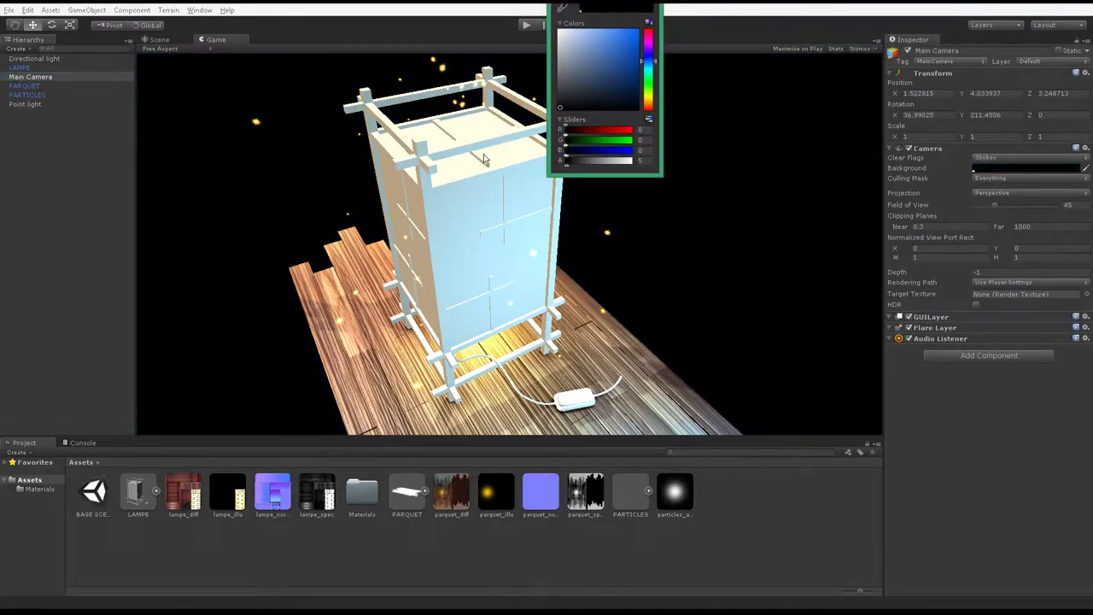
pyautogui.click(483, 154)
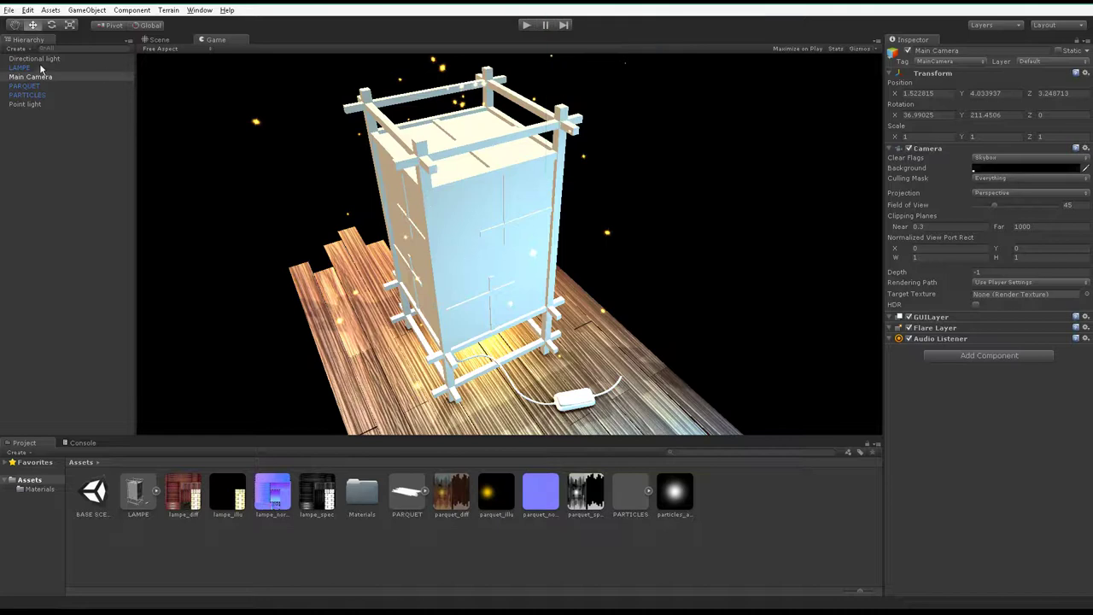
pyautogui.click(159, 39)
pyautogui.moveTo(206, 76)
pyautogui.keyDown('alt'); pyautogui.mouseDown()
pyautogui.moveTo(660, 253)
pyautogui.moveTo(421, 237)
pyautogui.moveTo(527, 219)
pyautogui.mouseUp(); pyautogui.keyUp('alt')
pyautogui.click(526, 220)
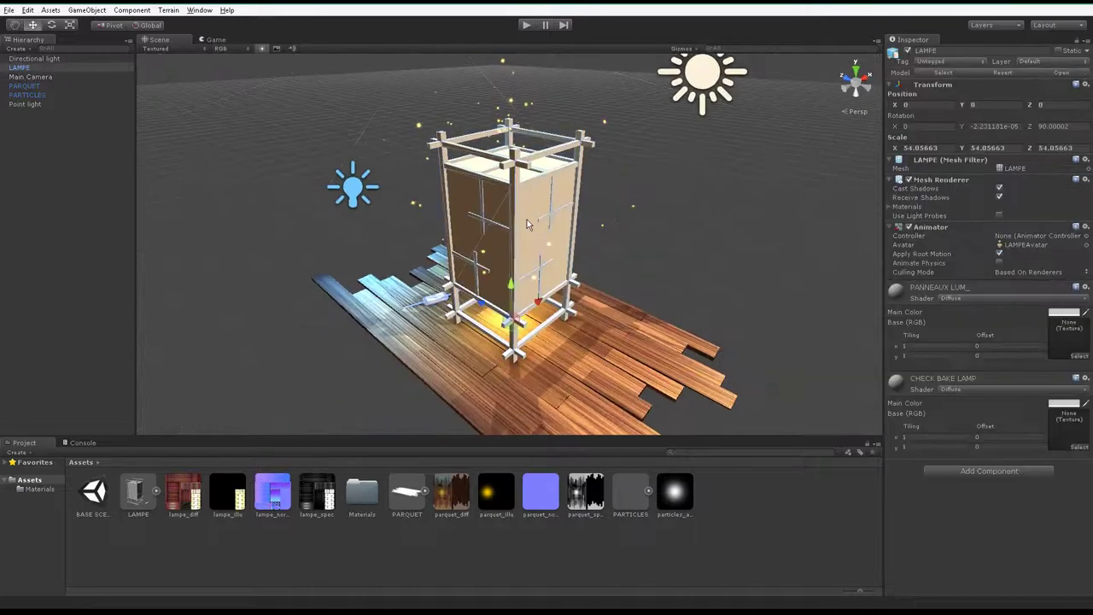
pyautogui.moveTo(678, 251)
pyautogui.keyDown('alt'); pyautogui.mouseDown()
pyautogui.moveTo(600, 302)
pyautogui.moveTo(482, 317)
pyautogui.mouseUp(); pyautogui.keyUp('alt')
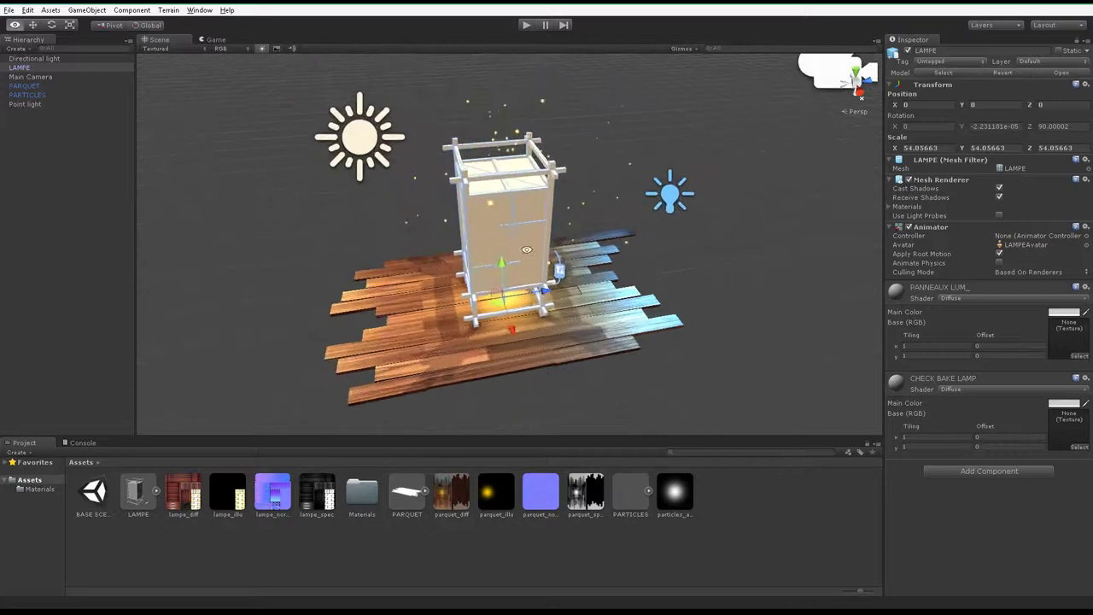
pyautogui.scroll(2, 483, 316)
pyautogui.scroll(2, 597, 328)
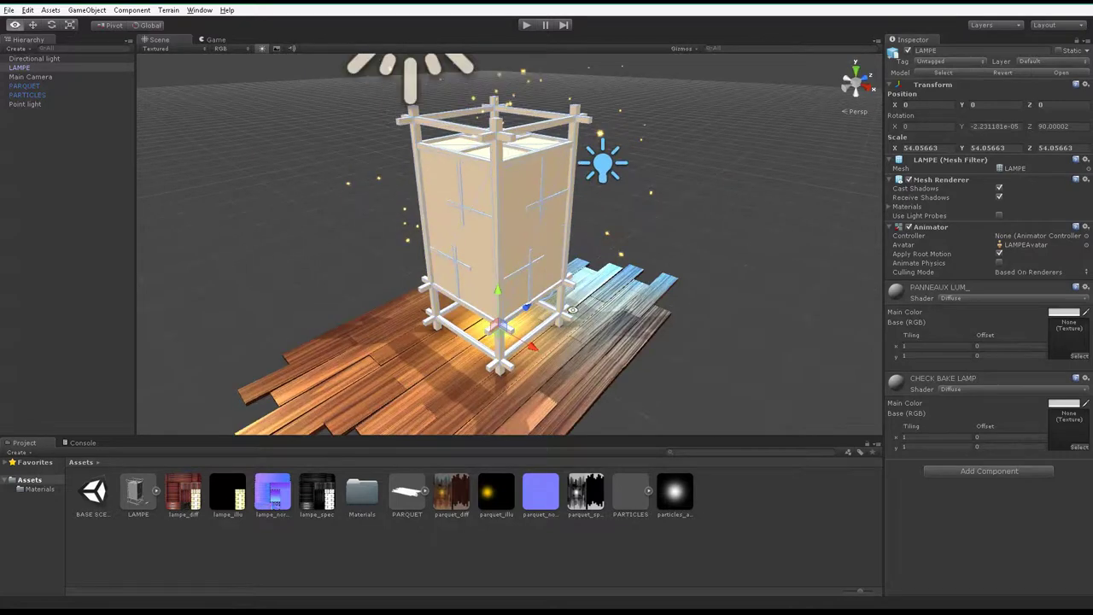
pyautogui.keyDown('alt'); pyautogui.moveTo(752, 356); pyautogui.dragTo(591, 231); pyautogui.keyUp('alt')
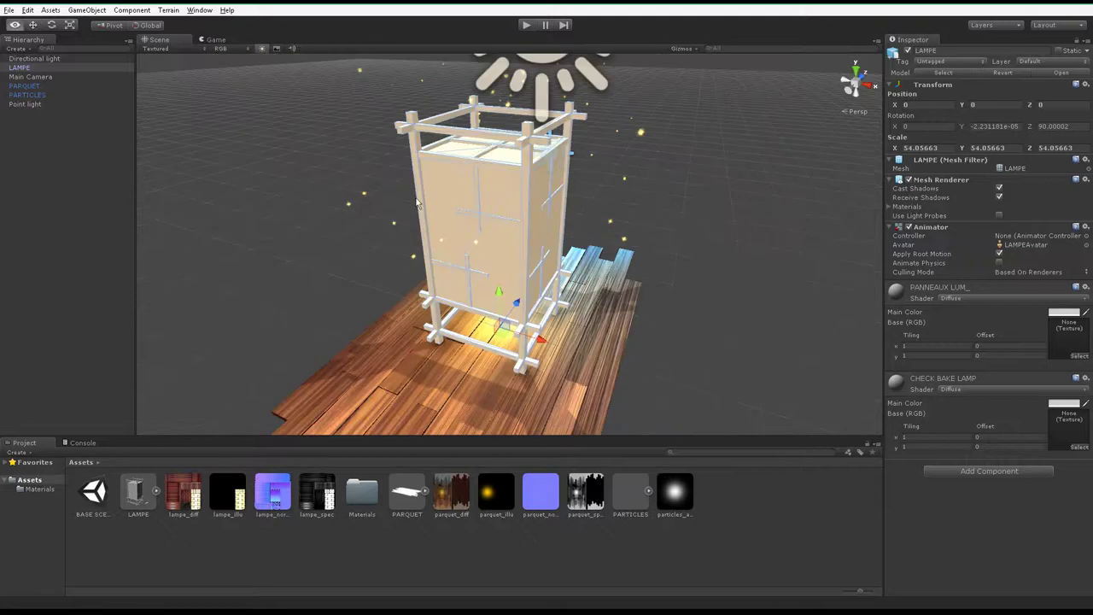
pyautogui.keyDown('alt'); pyautogui.moveTo(429, 280); pyautogui.dragTo(525, 239); pyautogui.keyUp('alt')
pyautogui.keyDown('alt'); pyautogui.moveTo(390, 151); pyautogui.dragTo(600, 126); pyautogui.keyUp('alt')
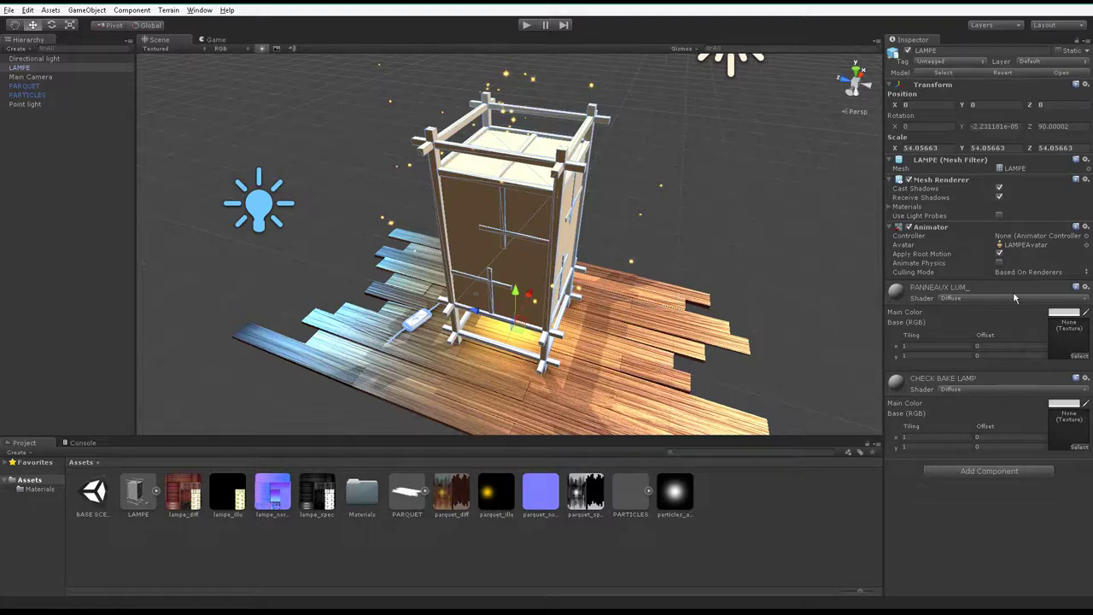
# Step: Rename the CHECK BAKE LAMP material in the Materials folder to LAMPE
pyautogui.doubleClick(362, 495)
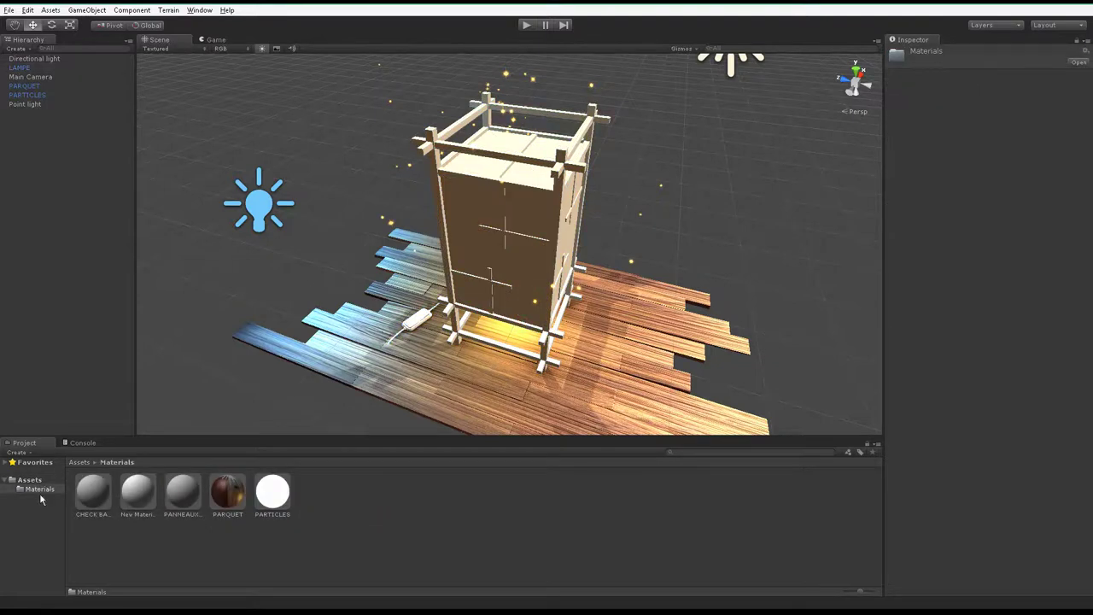
pyautogui.click(93, 512)
pyautogui.click(99, 515)
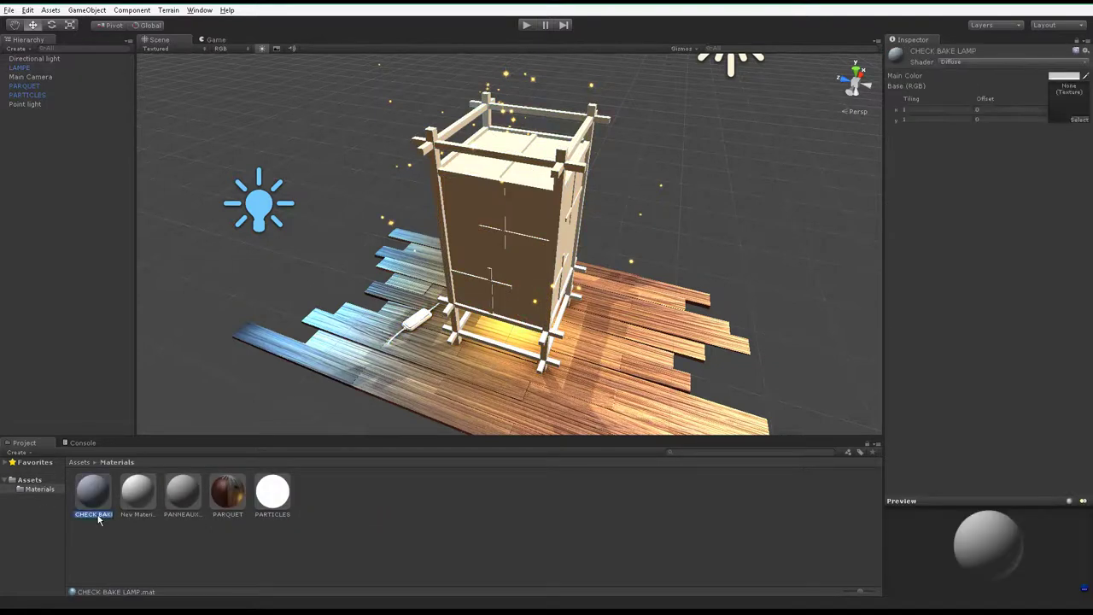
pyautogui.write('lampe')
pyautogui.press('Return')
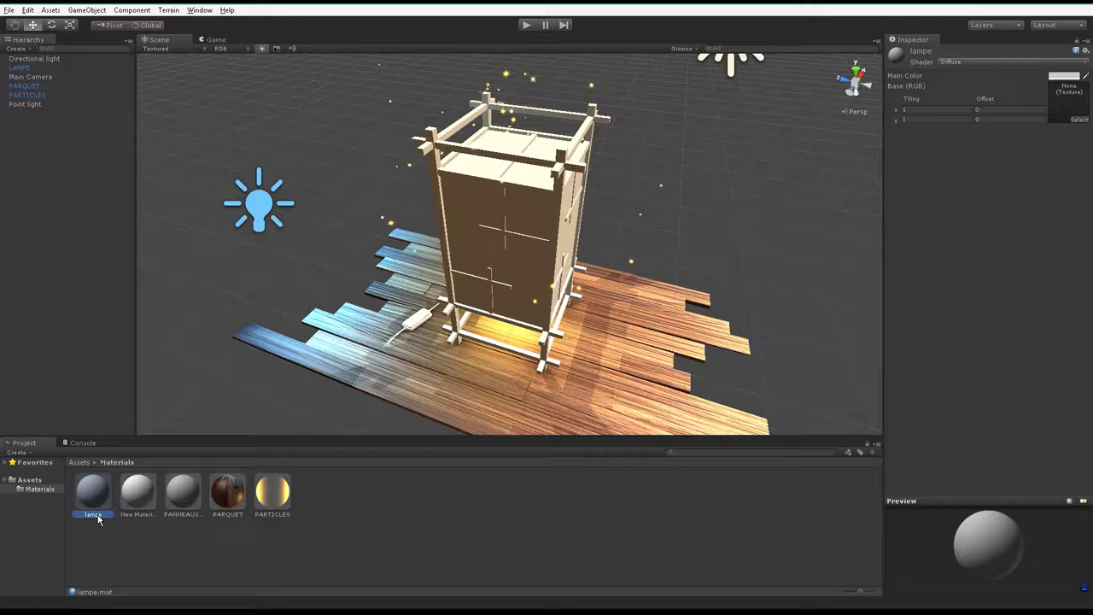
pyautogui.click(100, 513)
pyautogui.press('Return')
pyautogui.click(536, 183)
pyautogui.keyDown('alt'); pyautogui.moveTo(638, 350); pyautogui.dragTo(608, 346); pyautogui.keyUp('alt')
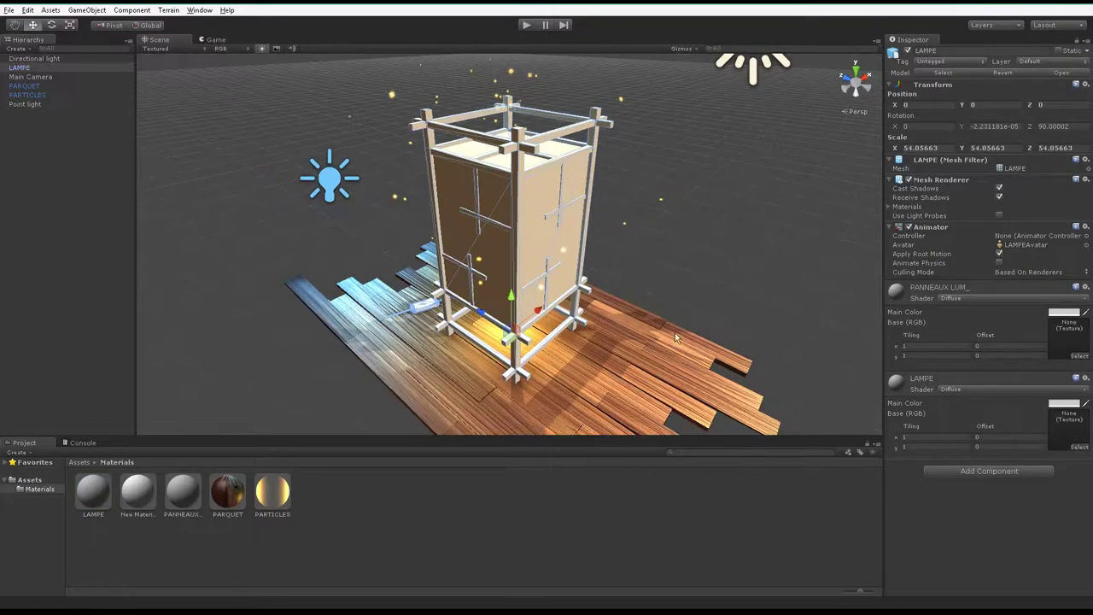
# Step: Give the lamp panel material a Self-Illumin/Diffuse shader with lampe_diff as its base texture
pyautogui.keyDown('alt'); pyautogui.moveTo(675, 332); pyautogui.dragTo(709, 350); pyautogui.keyUp('alt')
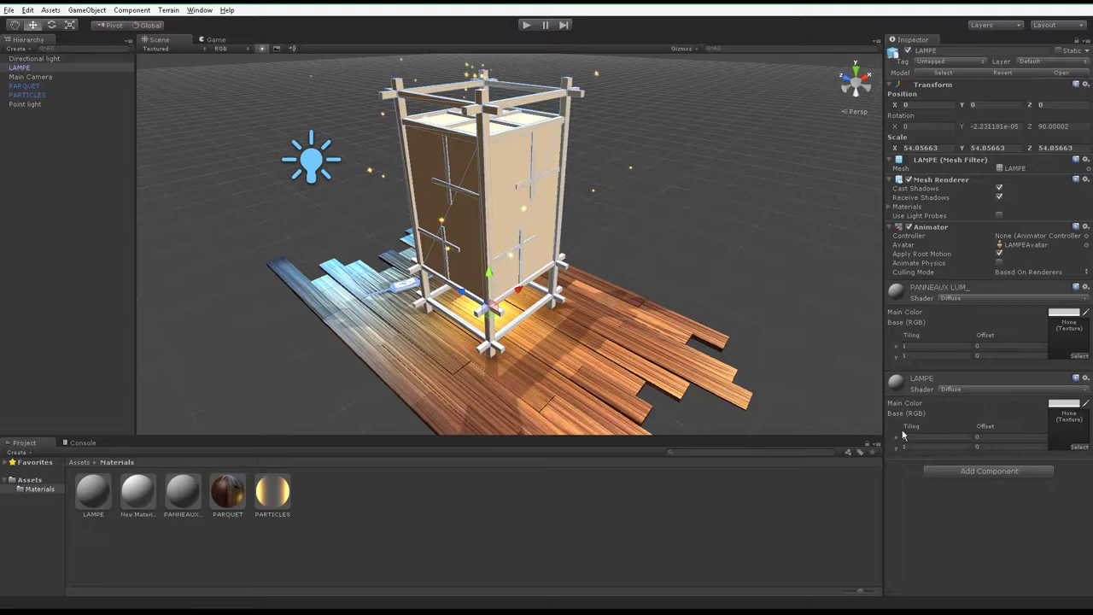
pyautogui.click(984, 300)
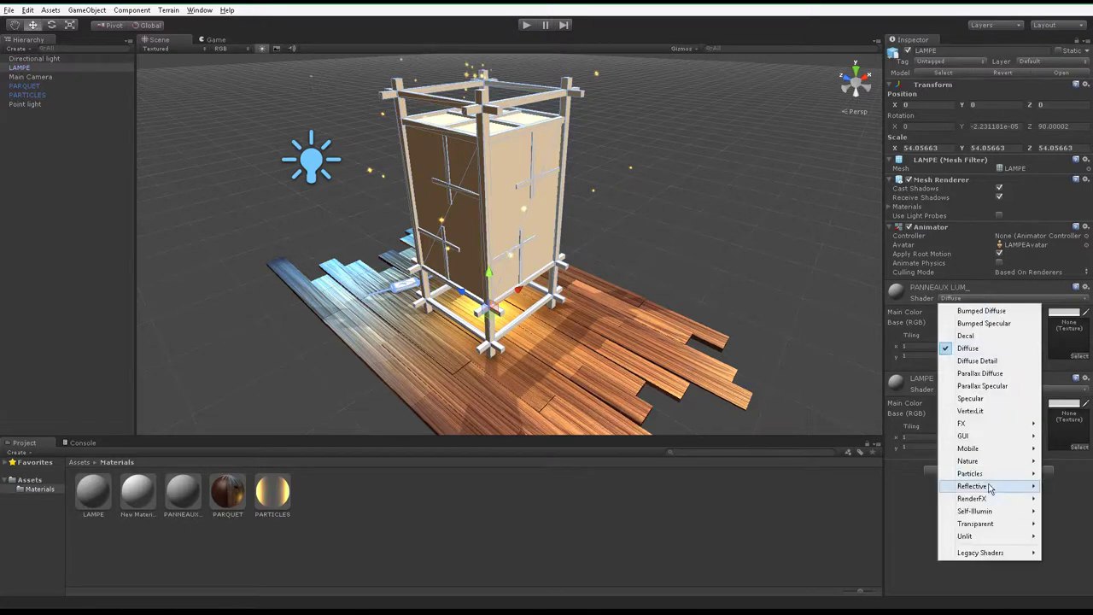
pyautogui.moveTo(985, 512)
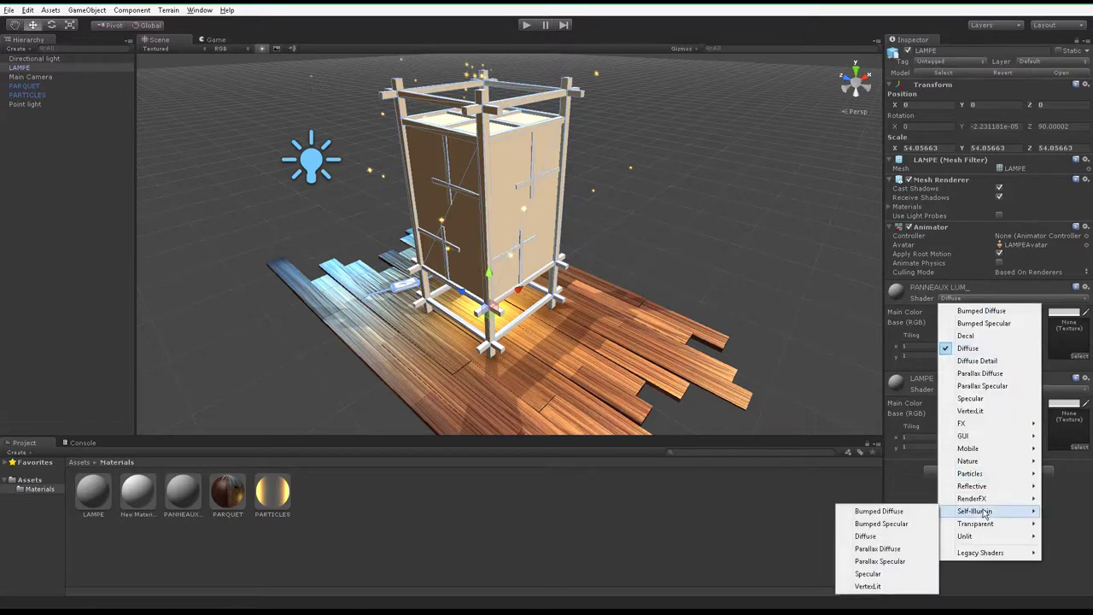
pyautogui.click(895, 538)
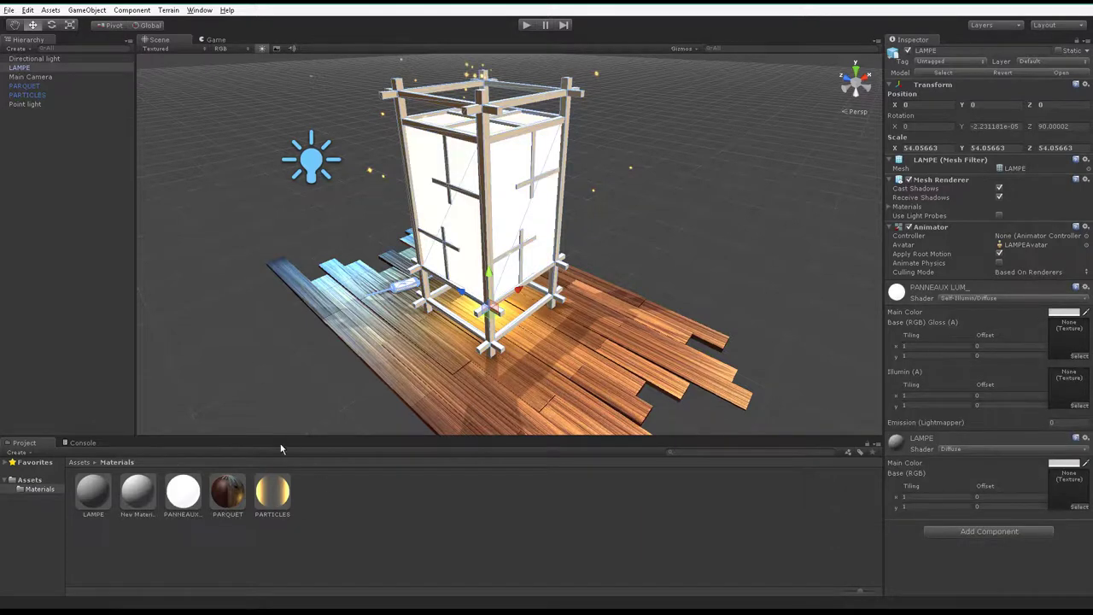
pyautogui.click(31, 480)
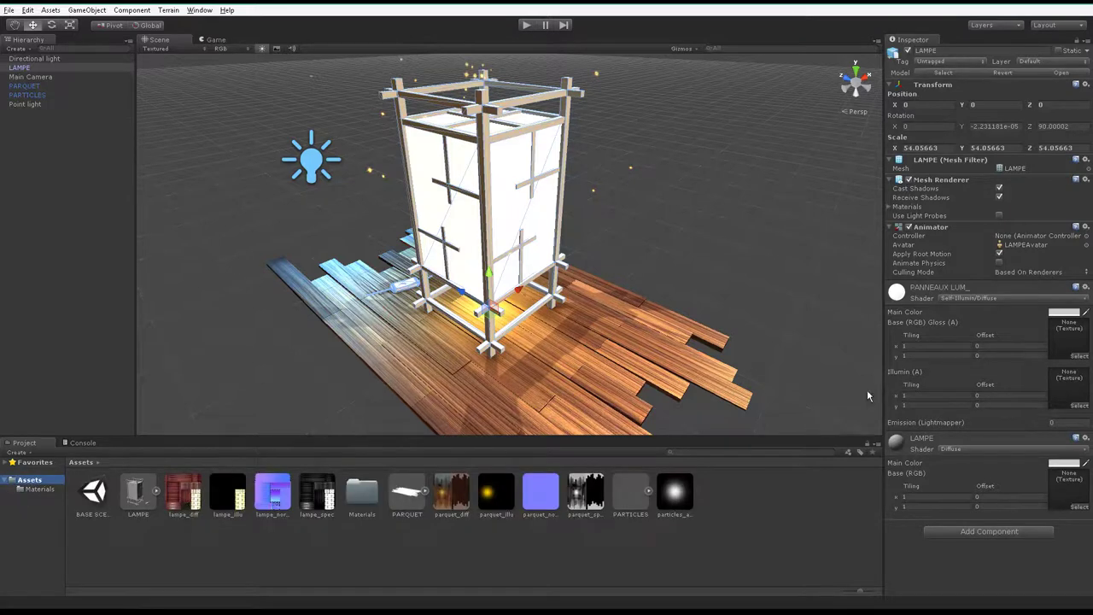
pyautogui.moveTo(193, 505); pyautogui.dragTo(1074, 346)
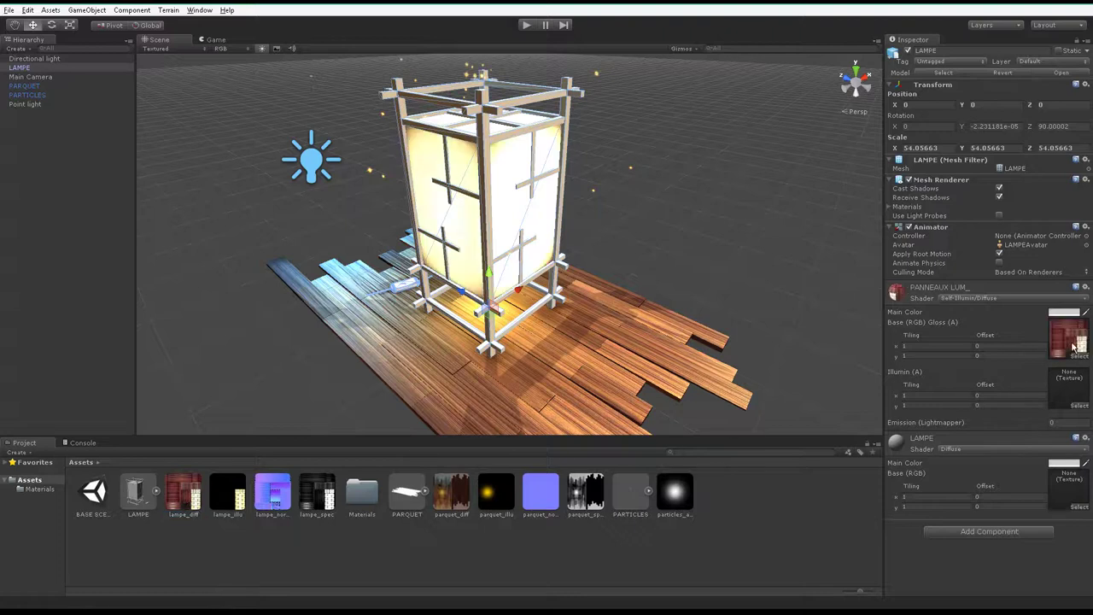
pyautogui.moveTo(458, 275)
pyautogui.keyDown('alt'); pyautogui.mouseDown()
pyautogui.moveTo(646, 284)
pyautogui.moveTo(444, 290)
pyautogui.mouseUp(); pyautogui.keyUp('alt')
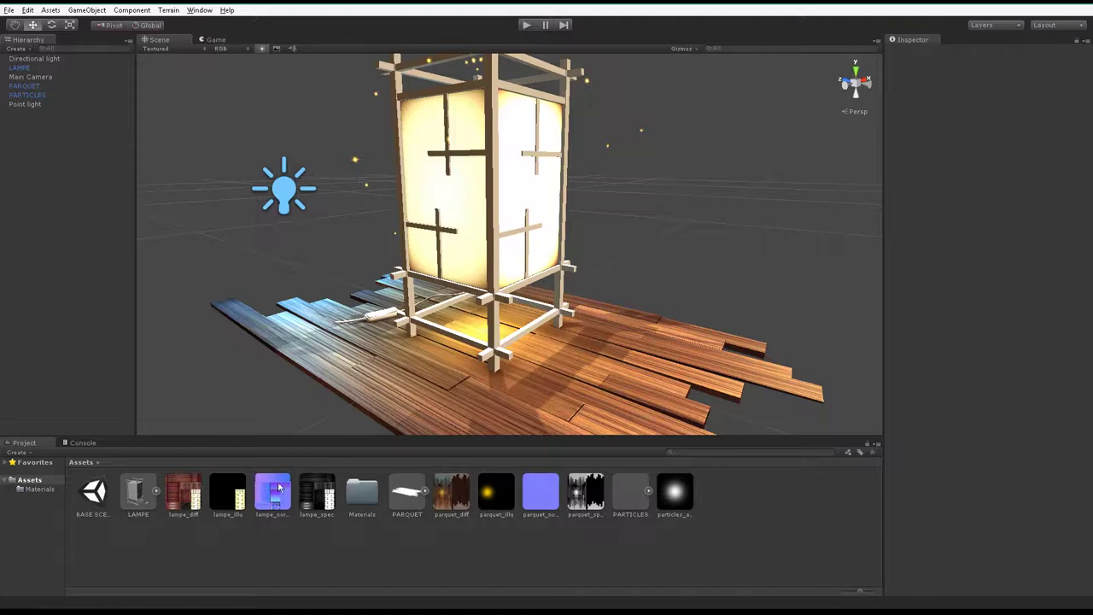
# Step: Assign the lampe_illu texture to the panel material's Illumin (A) slot
pyautogui.click(461, 208)
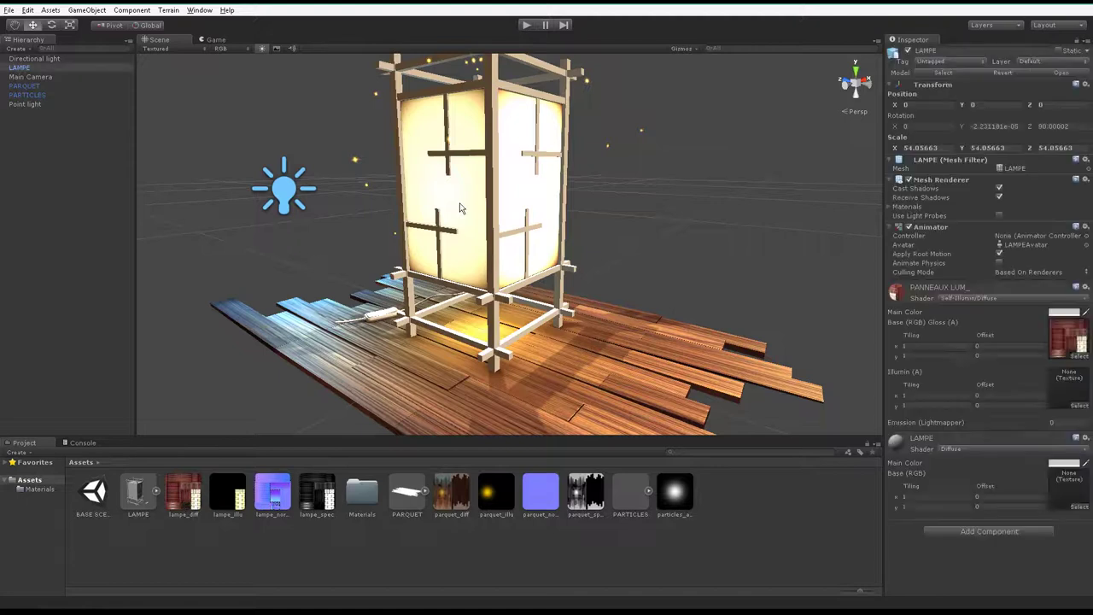
pyautogui.moveTo(228, 504); pyautogui.dragTo(1067, 389)
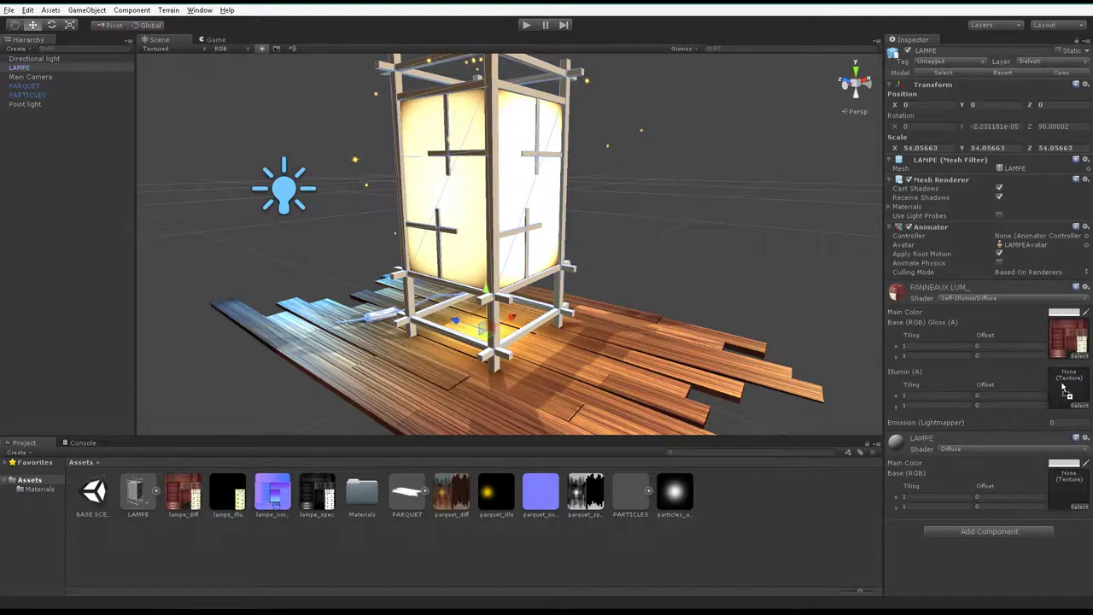
pyautogui.click(729, 293)
pyautogui.moveTo(729, 293)
pyautogui.keyDown('alt'); pyautogui.mouseDown()
pyautogui.moveTo(570, 328)
pyautogui.moveTo(601, 225)
pyautogui.moveTo(528, 47)
pyautogui.mouseUp(); pyautogui.keyUp('alt')
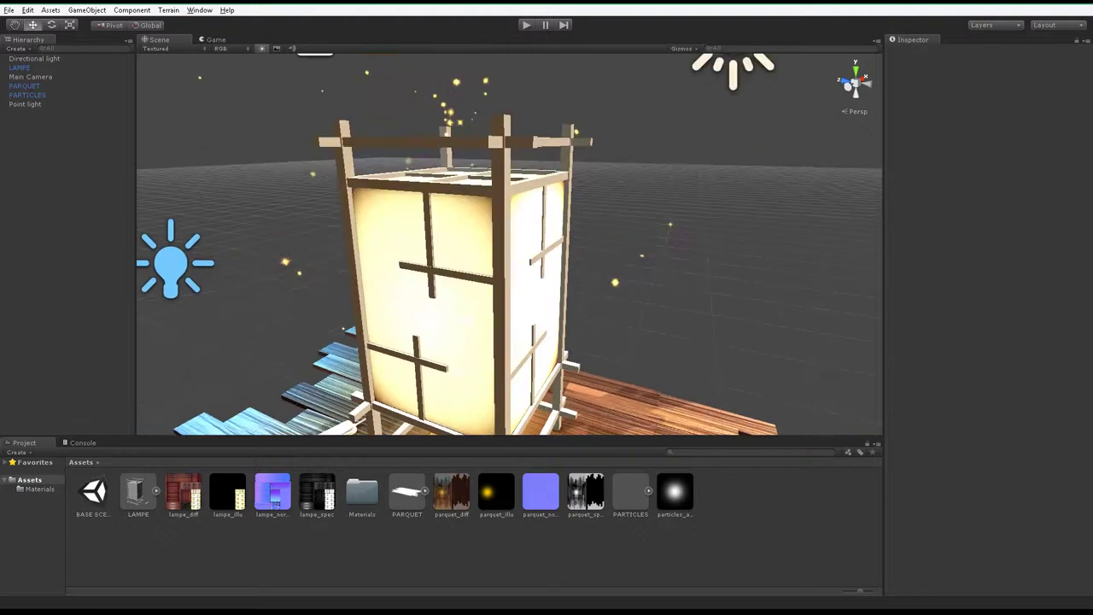
pyautogui.moveTo(503, 231)
pyautogui.keyDown('alt'); pyautogui.mouseDown()
pyautogui.moveTo(517, 188)
pyautogui.moveTo(494, 256)
pyautogui.mouseUp(); pyautogui.keyUp('alt')
pyautogui.click(494, 256)
pyautogui.scroll(3, 610, 271)
pyautogui.scroll(1, 610, 271)
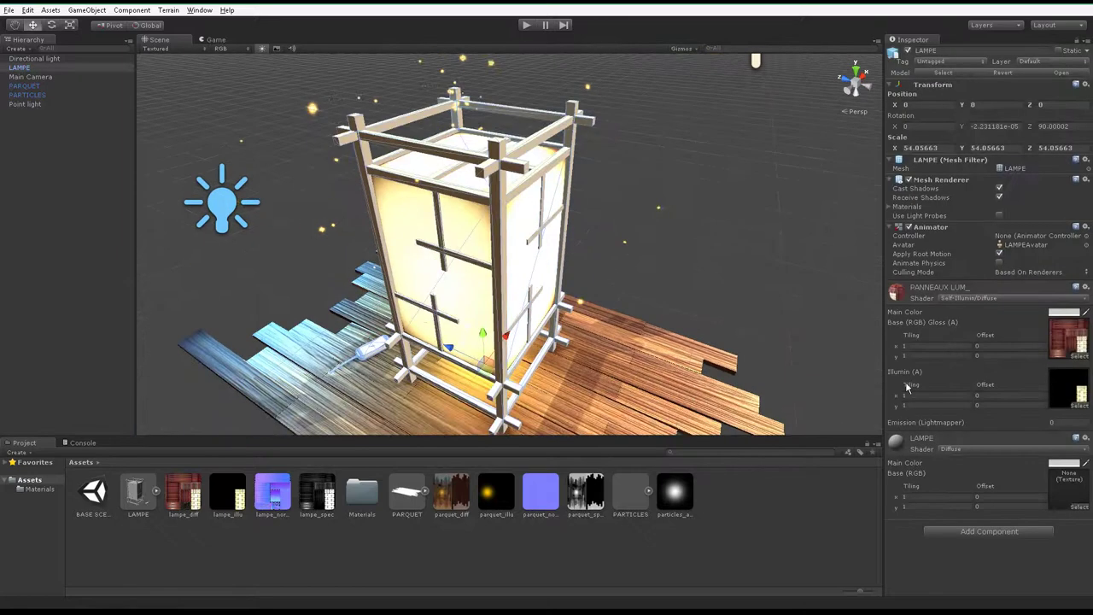
pyautogui.moveTo(450, 501); pyautogui.dragTo(948, 451)
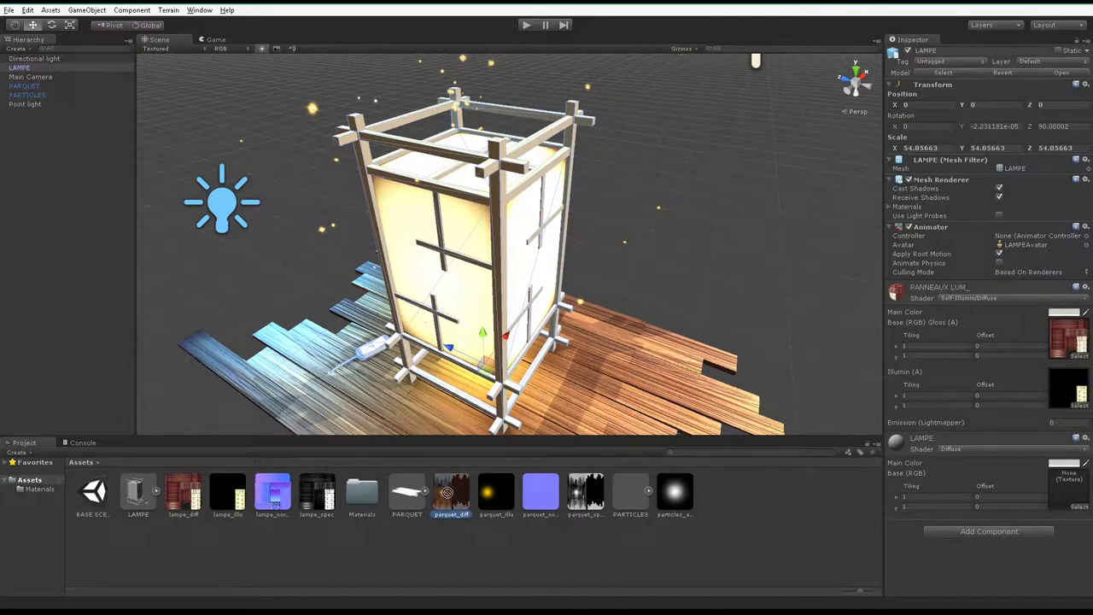
# Step: Switch the LAMPE material's shader to Bumped Specular
pyautogui.click(948, 450)
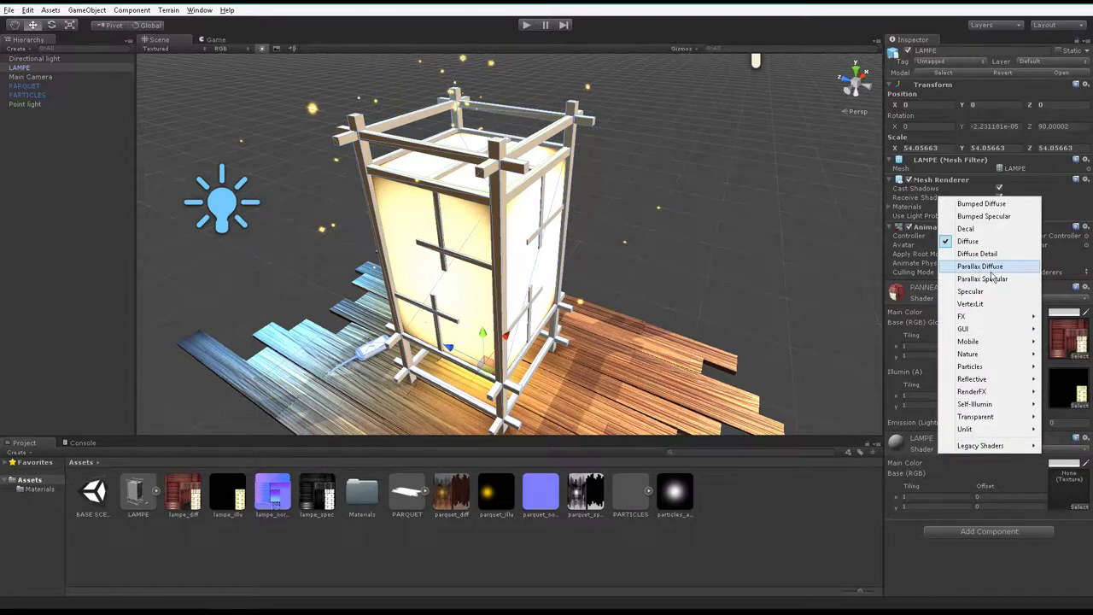
pyautogui.click(986, 217)
pyautogui.click(665, 397)
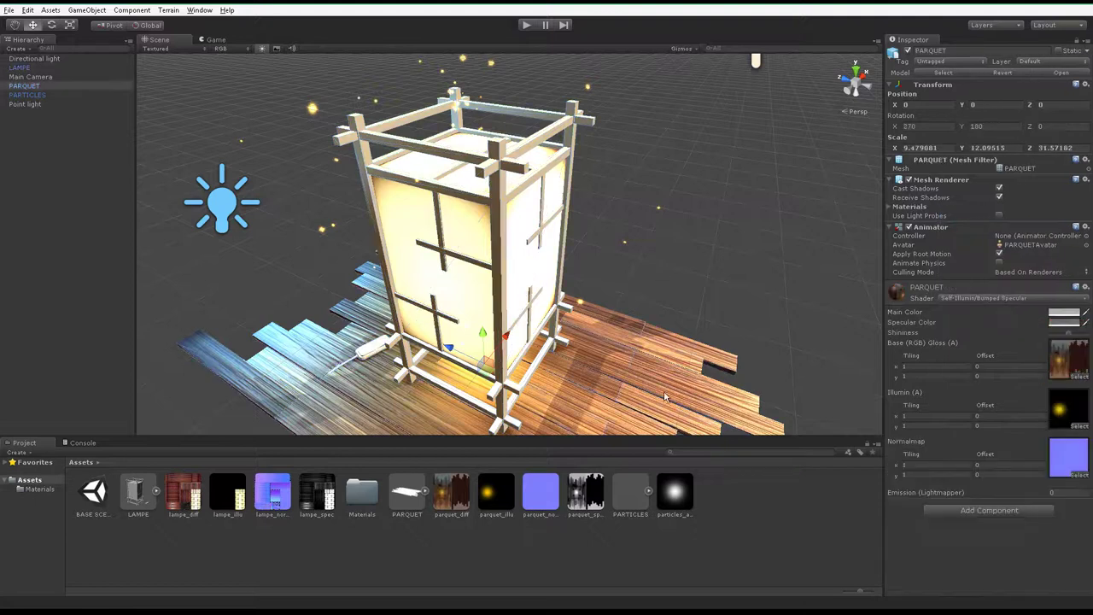
pyautogui.press('f')
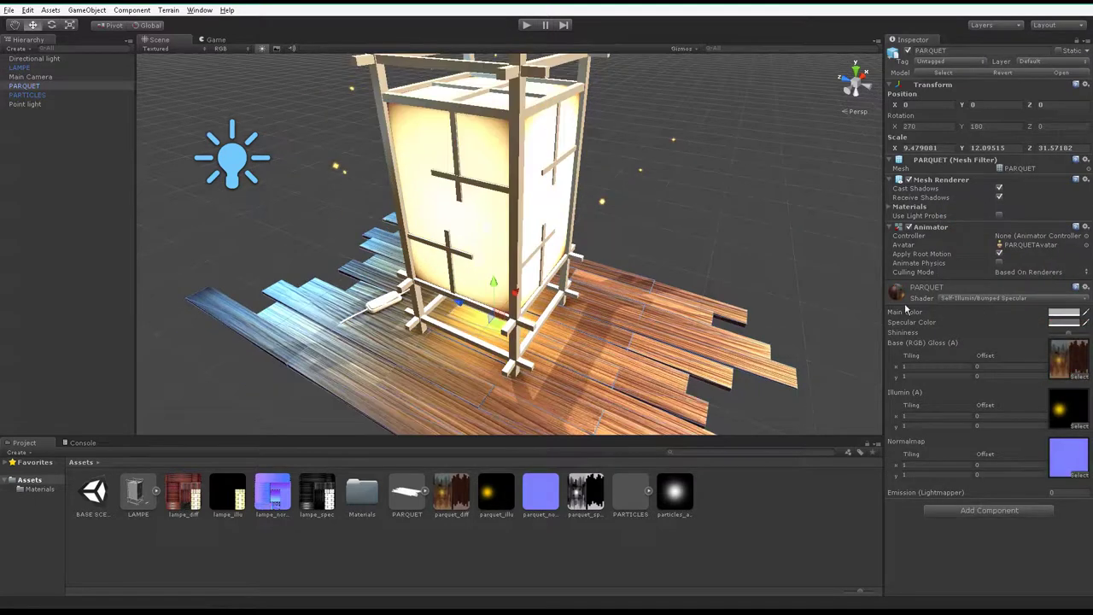
pyautogui.click(515, 205)
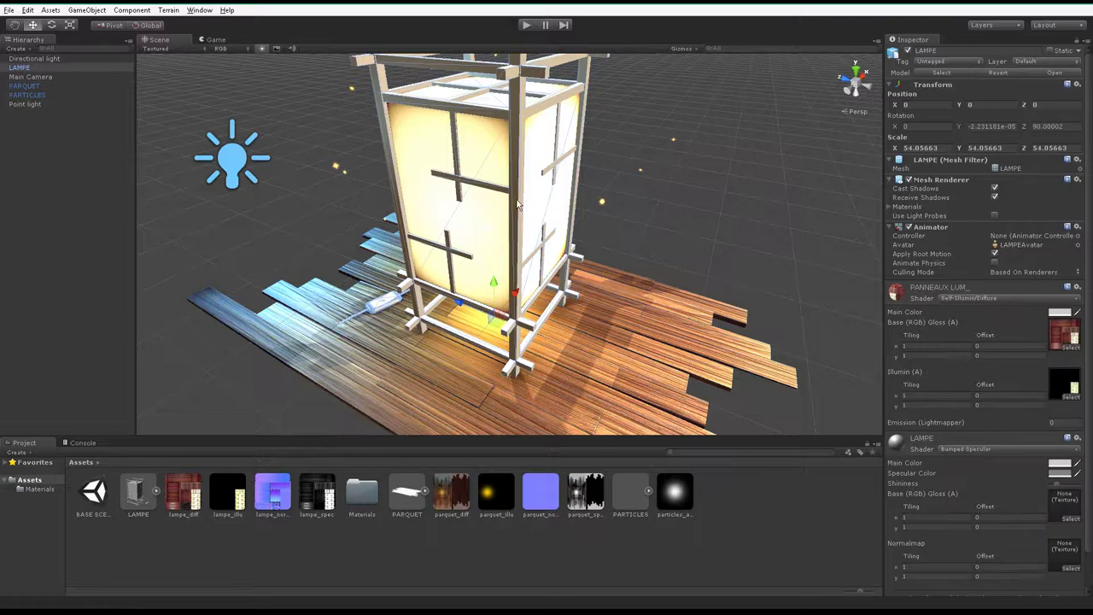
pyautogui.press('f')
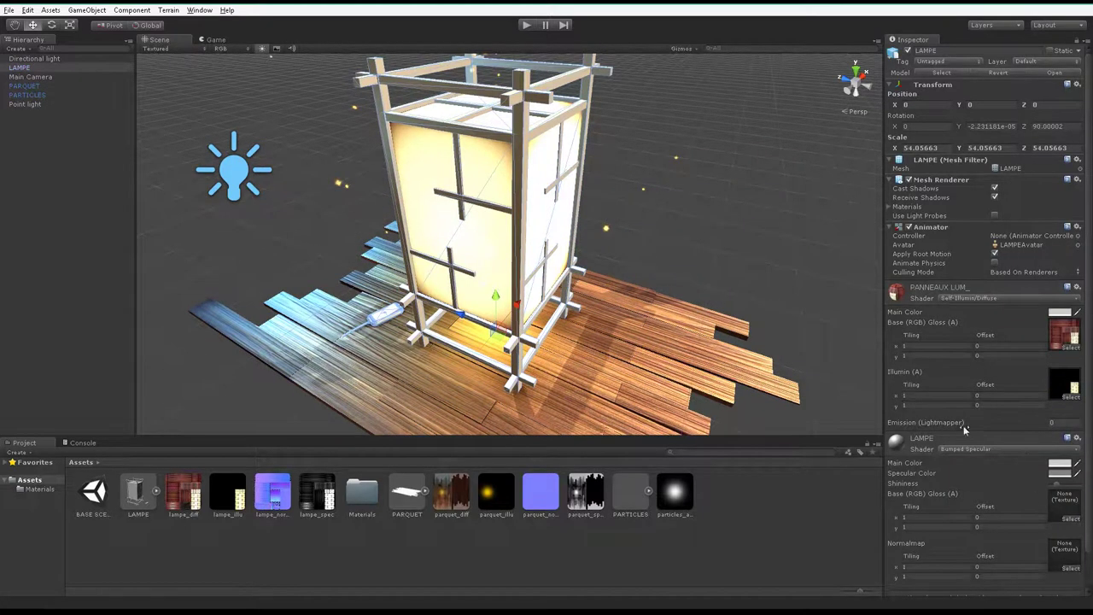
pyautogui.moveTo(497, 352)
pyautogui.keyDown('alt'); pyautogui.mouseDown()
pyautogui.moveTo(542, 320)
pyautogui.moveTo(851, 366)
pyautogui.mouseUp(); pyautogui.keyUp('alt')
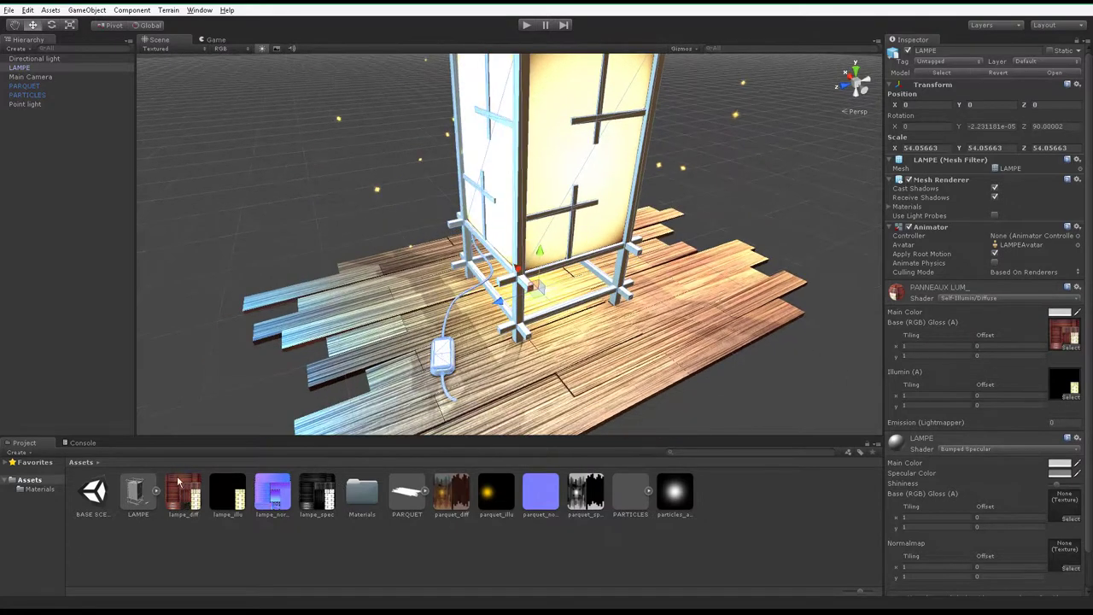
# Step: Set lampe_diff as the LAMPE material's Base (RGB) Gloss texture
pyautogui.moveTo(188, 495); pyautogui.dragTo(1067, 522)
pyautogui.moveTo(429, 356)
pyautogui.keyDown('alt'); pyautogui.mouseDown()
pyautogui.moveTo(502, 349)
pyautogui.moveTo(492, 296)
pyautogui.mouseUp(); pyautogui.keyUp('alt')
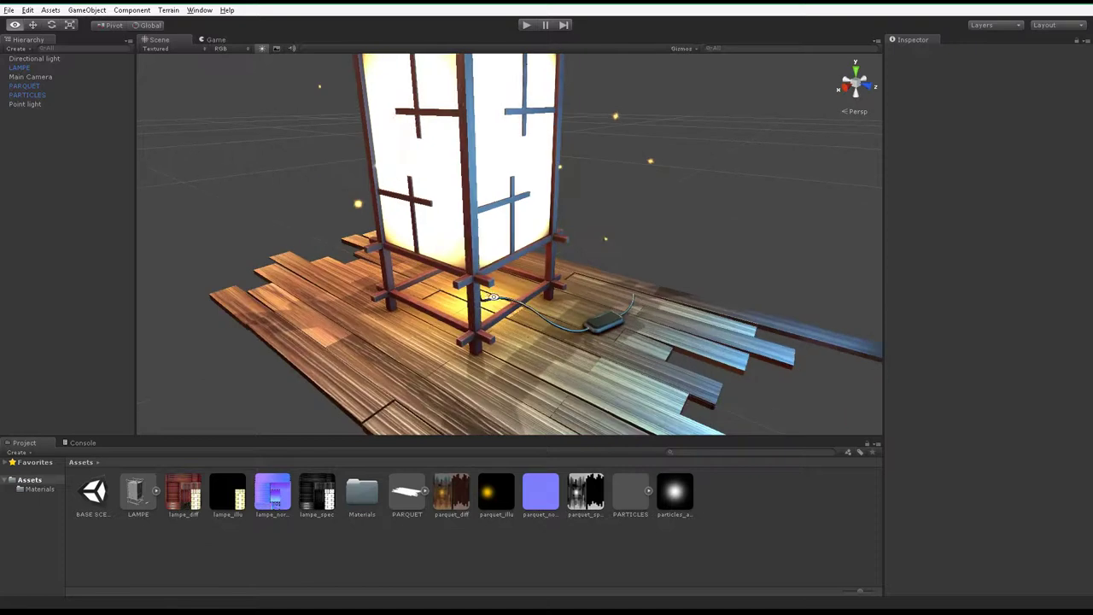
pyautogui.keyDown('alt'); pyautogui.moveTo(493, 296); pyautogui.dragTo(281, 49, button='right'); pyautogui.keyUp('alt')
pyautogui.moveTo(281, 49)
pyautogui.keyDown('alt'); pyautogui.mouseDown()
pyautogui.moveTo(544, 359)
pyautogui.moveTo(545, 284)
pyautogui.mouseUp(); pyautogui.keyUp('alt')
pyautogui.scroll(3, 544, 358)
pyautogui.click(545, 284)
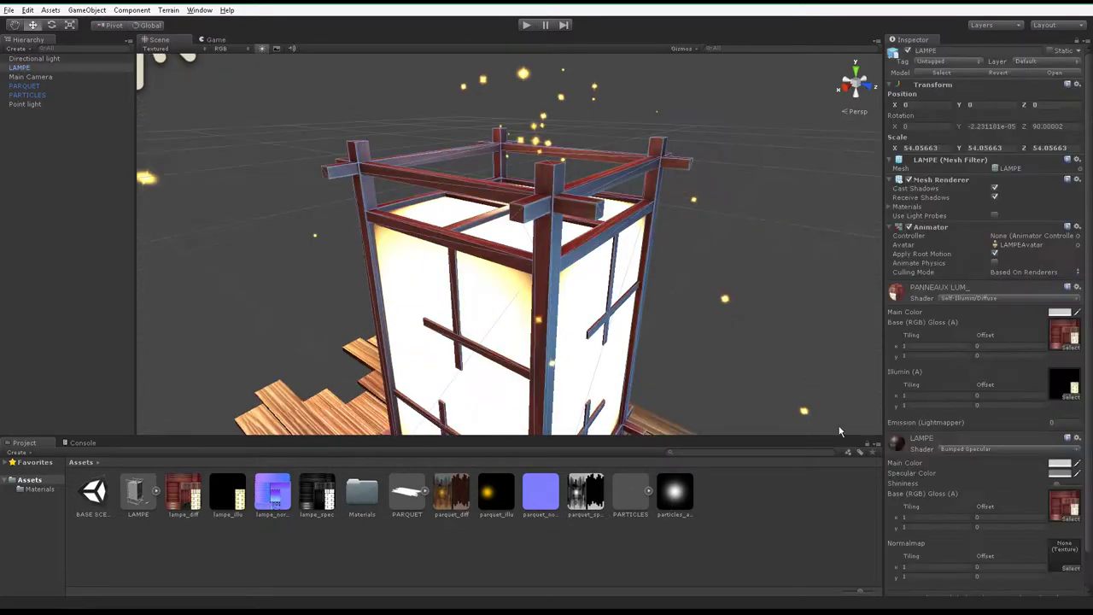
# Step: Raise the lampe_diff texture's Aniso Level and apply the import settings
pyautogui.click(177, 500)
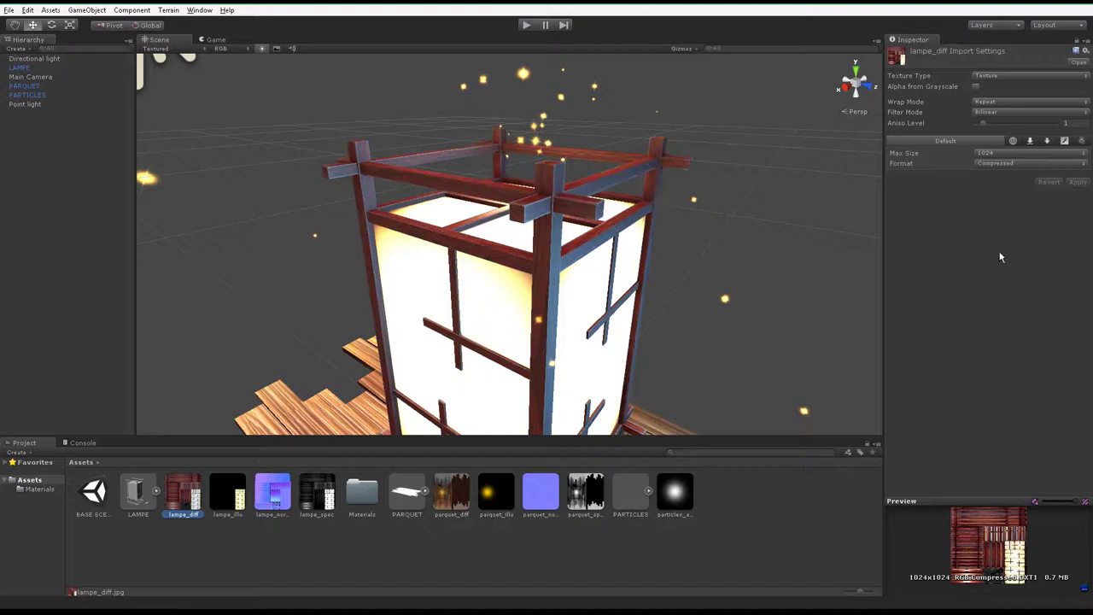
pyautogui.moveTo(988, 124); pyautogui.dragTo(1018, 125)
pyautogui.click(1078, 184)
pyautogui.moveTo(546, 270)
pyautogui.keyDown('alt'); pyautogui.mouseDown()
pyautogui.moveTo(477, 270)
pyautogui.moveTo(508, 295)
pyautogui.moveTo(572, 297)
pyautogui.mouseUp(); pyautogui.keyUp('alt')
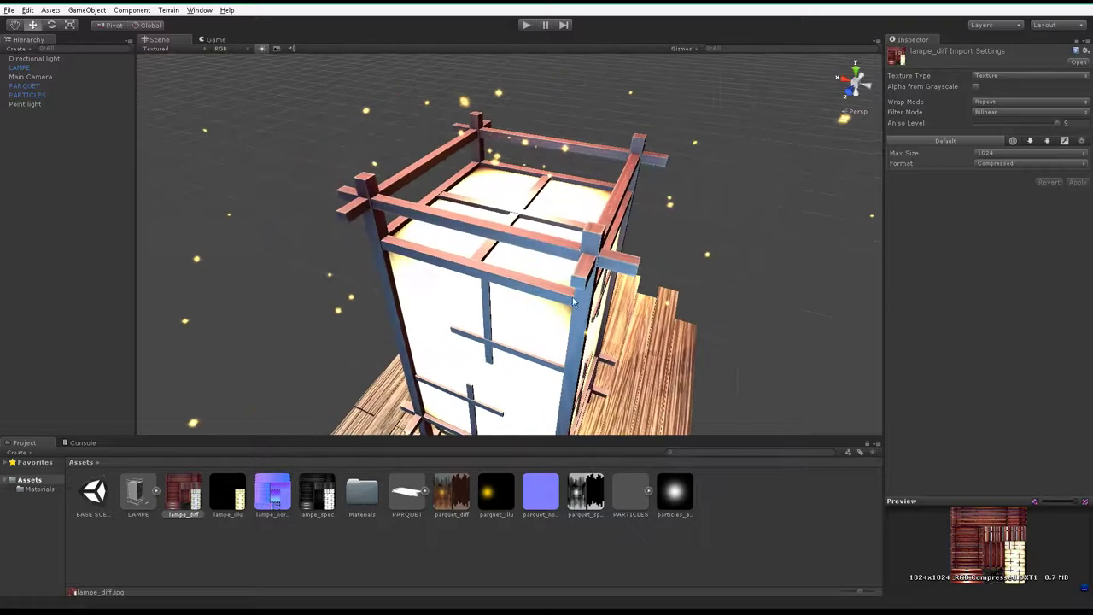
# Step: Try Point filter mode on lampe_diff and inspect the frame up close
pyautogui.click(992, 115)
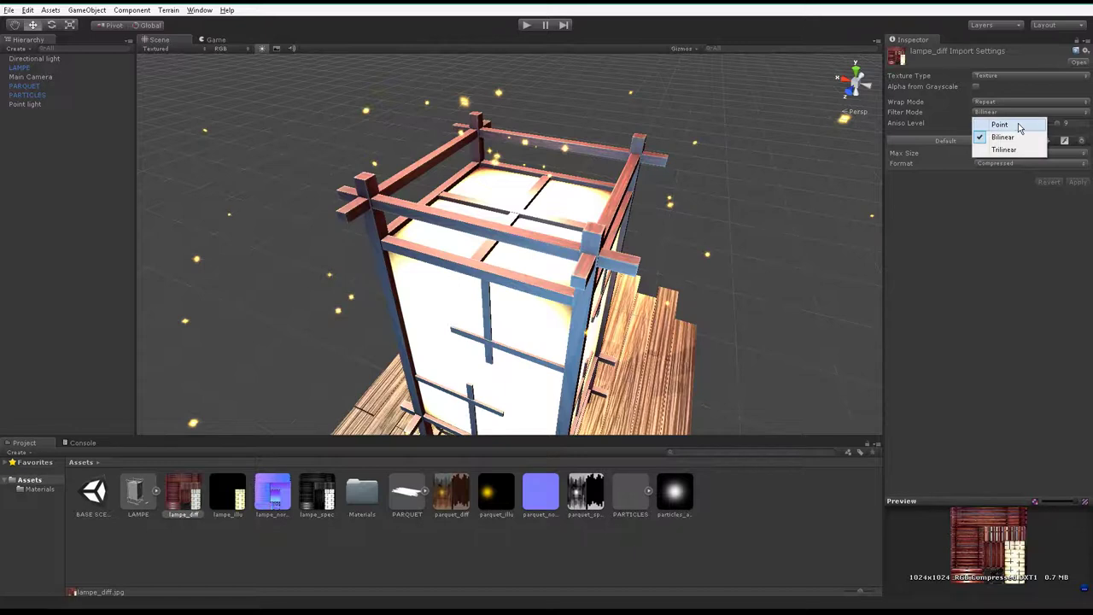
pyautogui.click(1015, 125)
pyautogui.click(1069, 171)
pyautogui.moveTo(602, 300)
pyautogui.keyDown('alt'); pyautogui.mouseDown()
pyautogui.moveTo(585, 210)
pyautogui.moveTo(456, 237)
pyautogui.moveTo(390, 213)
pyautogui.mouseUp(); pyautogui.keyUp('alt')
pyautogui.scroll(5, 585, 210)
pyautogui.keyDown('alt'); pyautogui.moveTo(390, 214); pyautogui.dragTo(413, 318, button='right'); pyautogui.keyUp('alt')
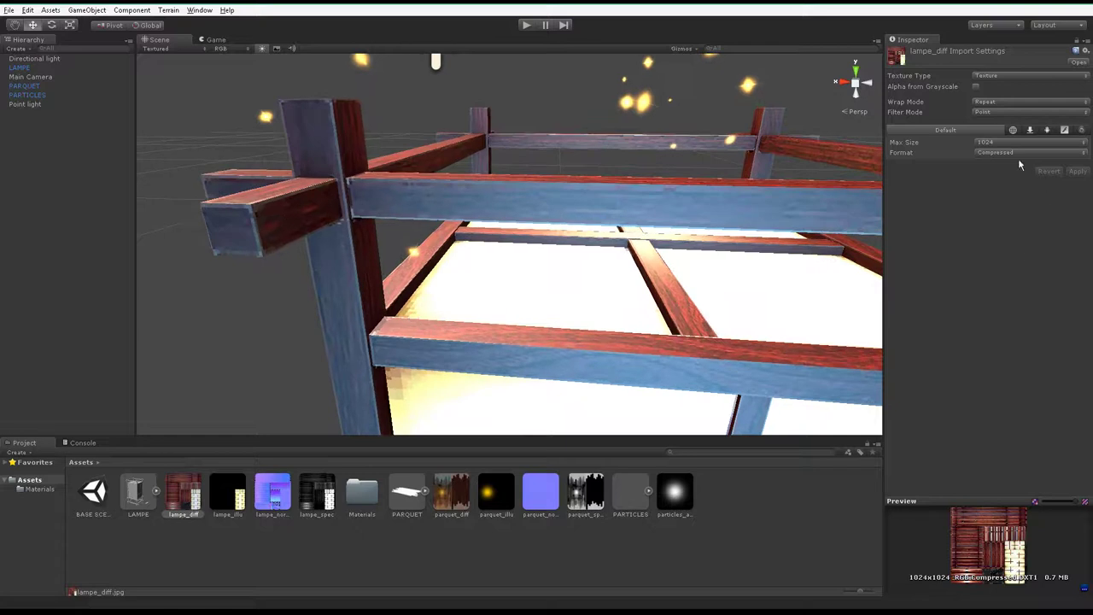
# Step: Set lampe_diff's filter mode back to Bilinear and apply
pyautogui.click(1000, 111)
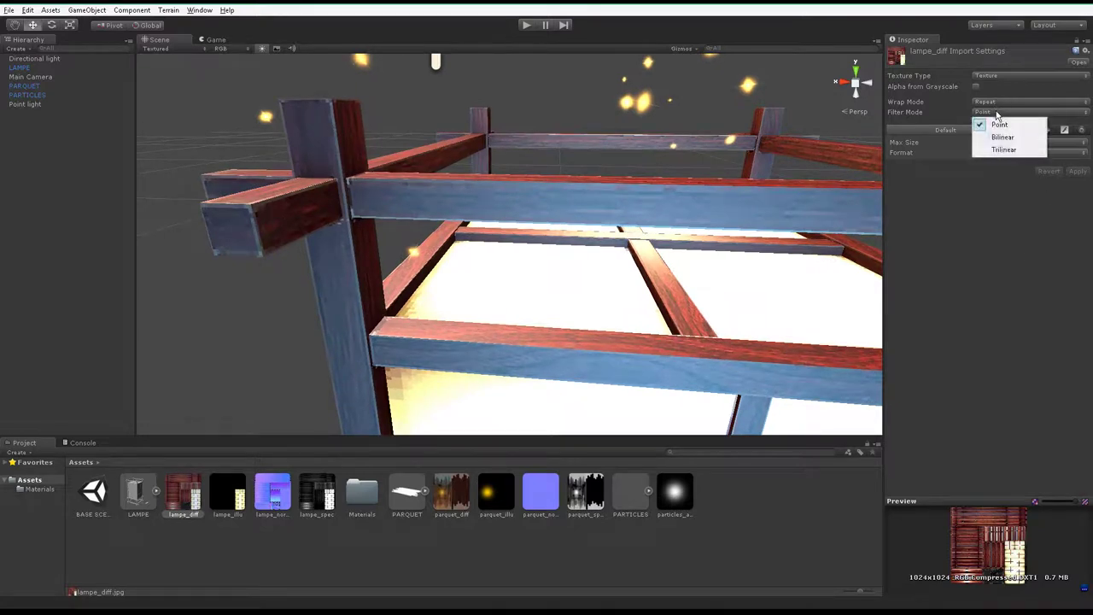
pyautogui.click(1005, 136)
pyautogui.click(1076, 182)
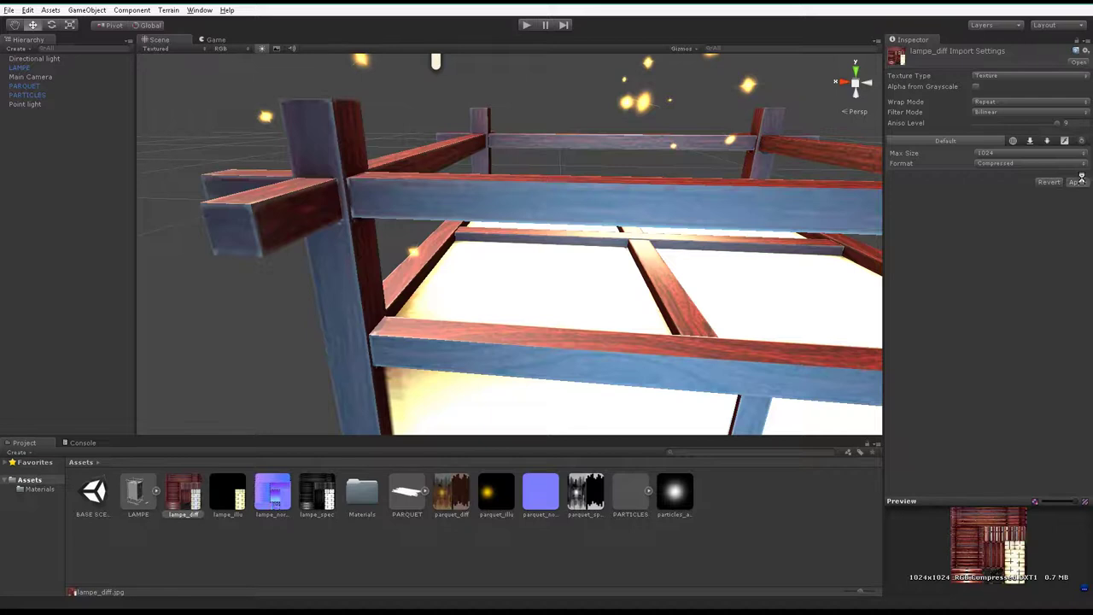
pyautogui.keyDown('alt'); pyautogui.moveTo(491, 253); pyautogui.dragTo(526, 188, button='right'); pyautogui.keyUp('alt')
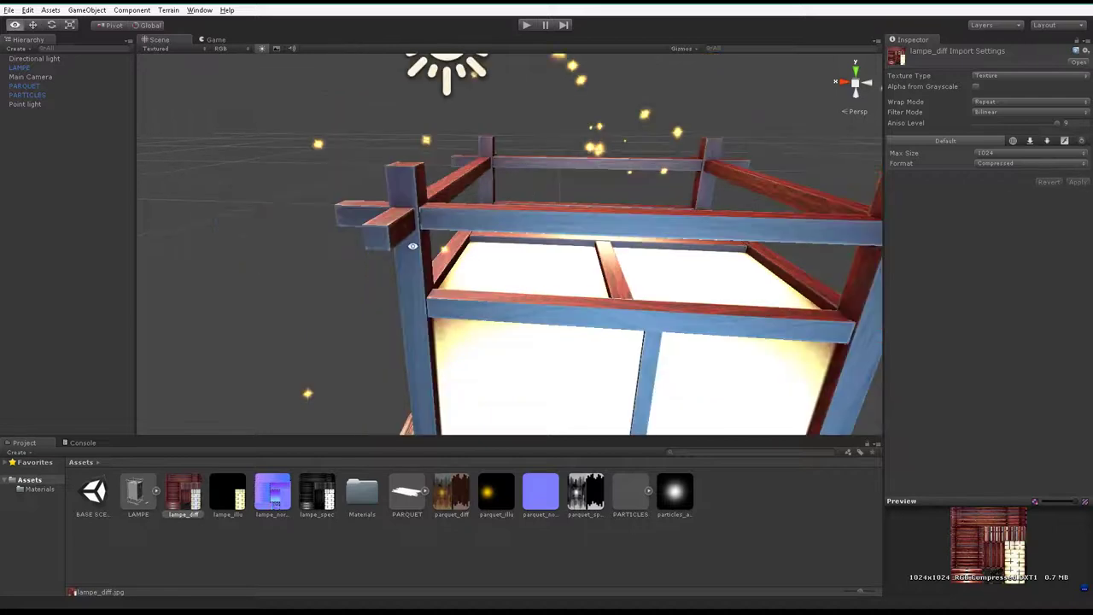
pyautogui.moveTo(471, 307)
pyautogui.keyDown('alt'); pyautogui.mouseDown()
pyautogui.moveTo(663, 302)
pyautogui.moveTo(574, 134)
pyautogui.mouseUp(); pyautogui.keyUp('alt')
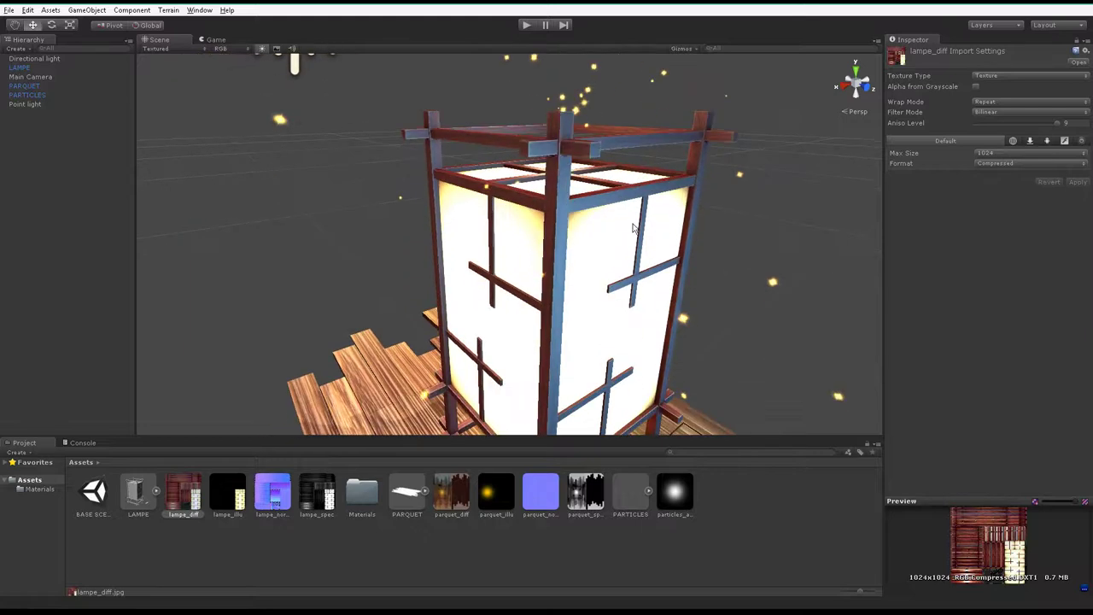
# Step: Assign the lampe_nor texture to the LAMPE material's Normalmap slot and flag it as a normal map
pyautogui.click(574, 135)
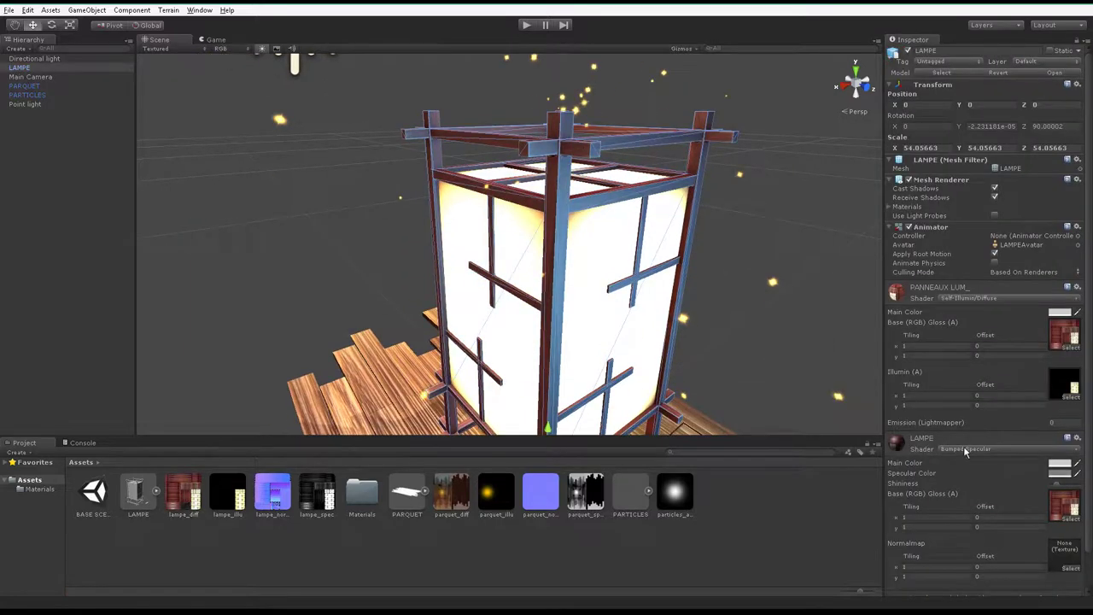
pyautogui.scroll(-2, 965, 450)
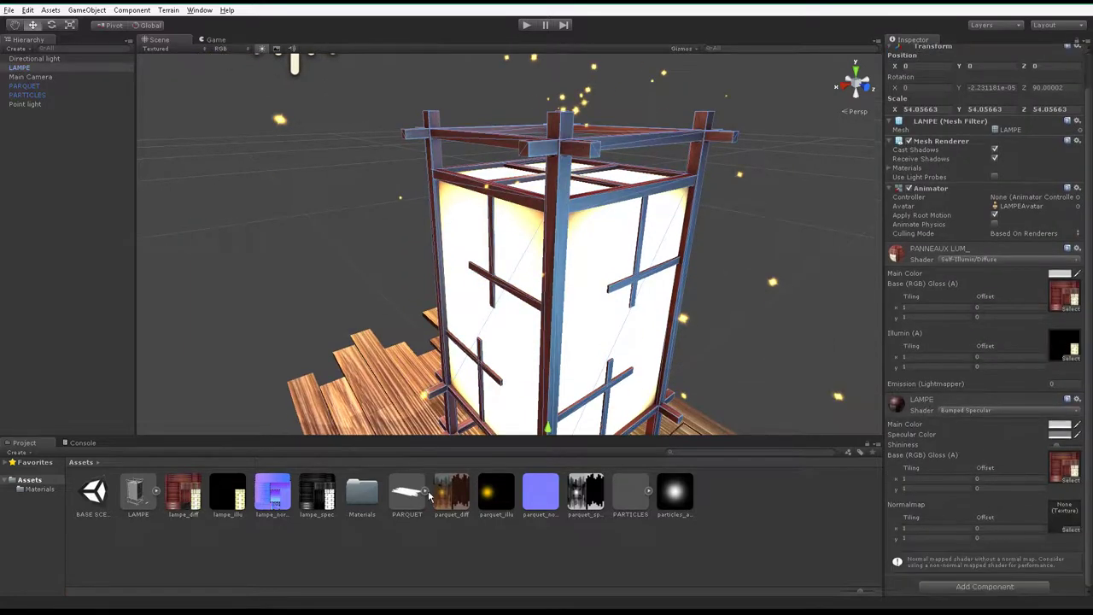
pyautogui.moveTo(272, 498); pyautogui.dragTo(1064, 526)
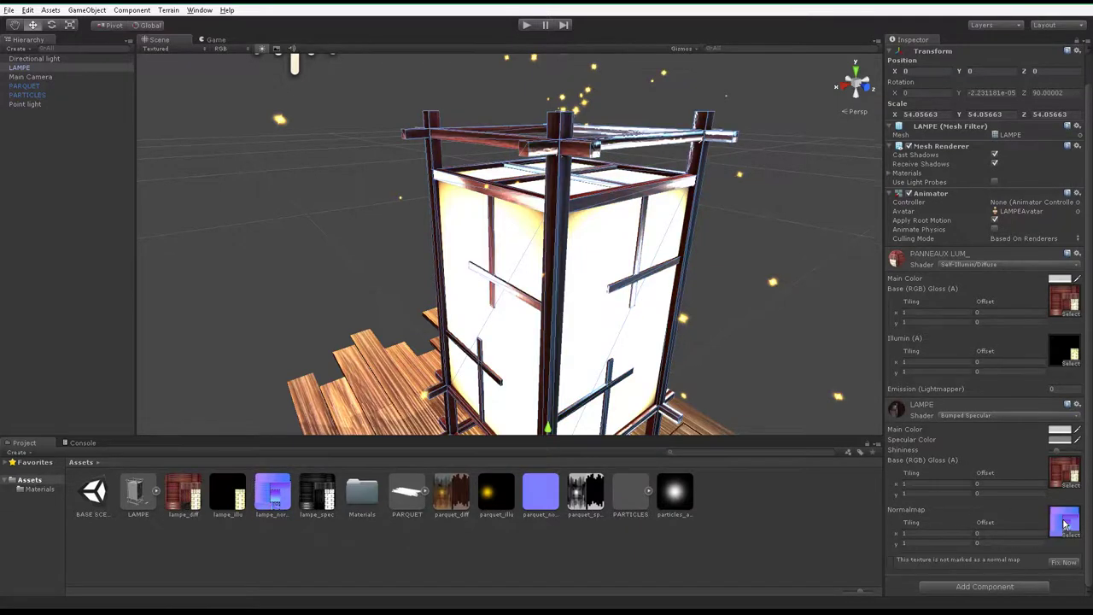
pyautogui.click(1059, 564)
# Step: Check the frame's new relief, then view the camera's render in the Game view
pyautogui.moveTo(598, 256)
pyautogui.keyDown('alt'); pyautogui.mouseDown()
pyautogui.moveTo(666, 256)
pyautogui.moveTo(469, 249)
pyautogui.moveTo(474, 291)
pyautogui.moveTo(540, 225)
pyautogui.moveTo(528, 190)
pyautogui.mouseUp(); pyautogui.keyUp('alt')
pyautogui.click(528, 190)
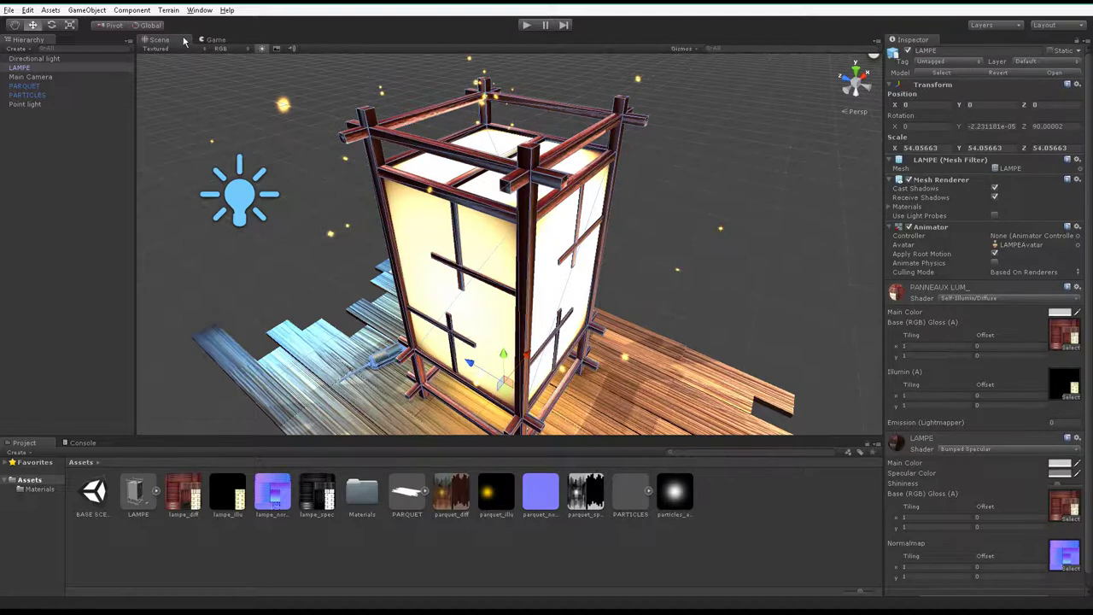
pyautogui.click(213, 41)
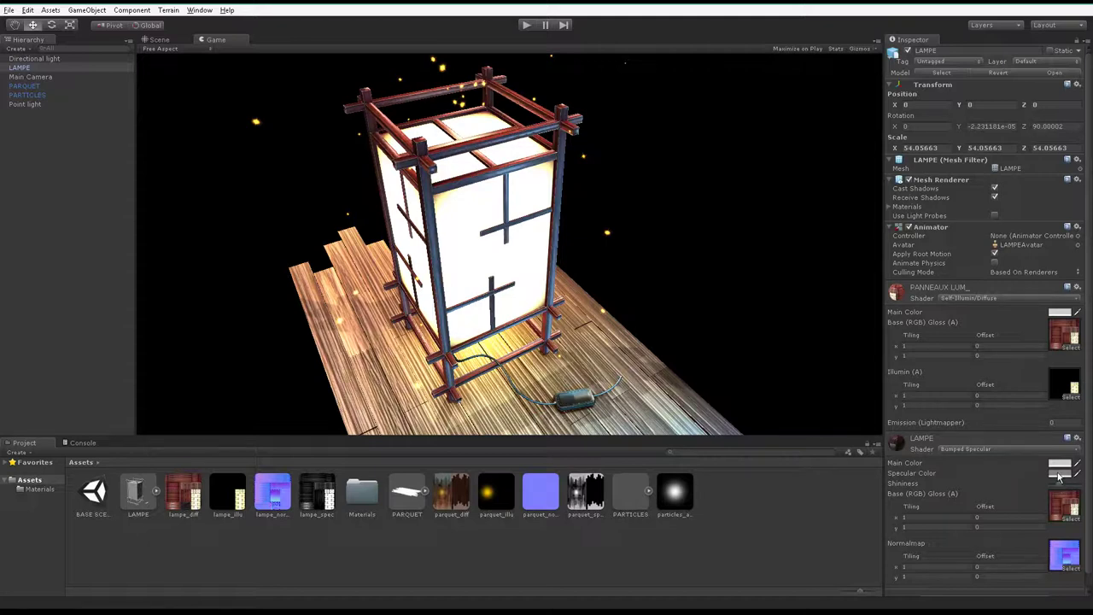
# Step: Shift the LAMPE material's specular colour toward a warmer orange tint
pyautogui.click(1059, 474)
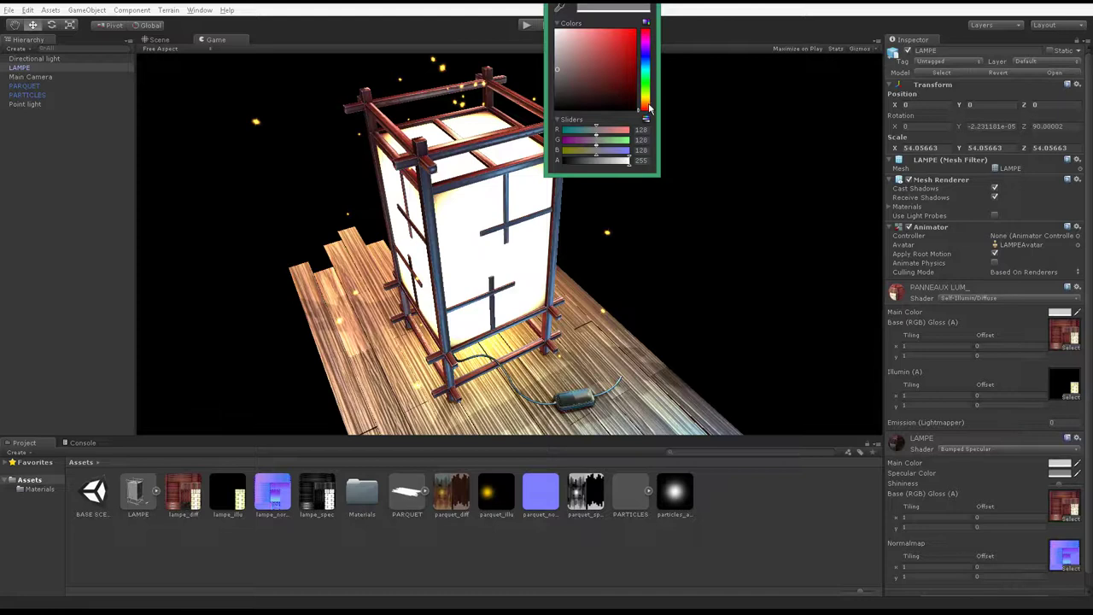
pyautogui.moveTo(649, 107); pyautogui.dragTo(647, 101)
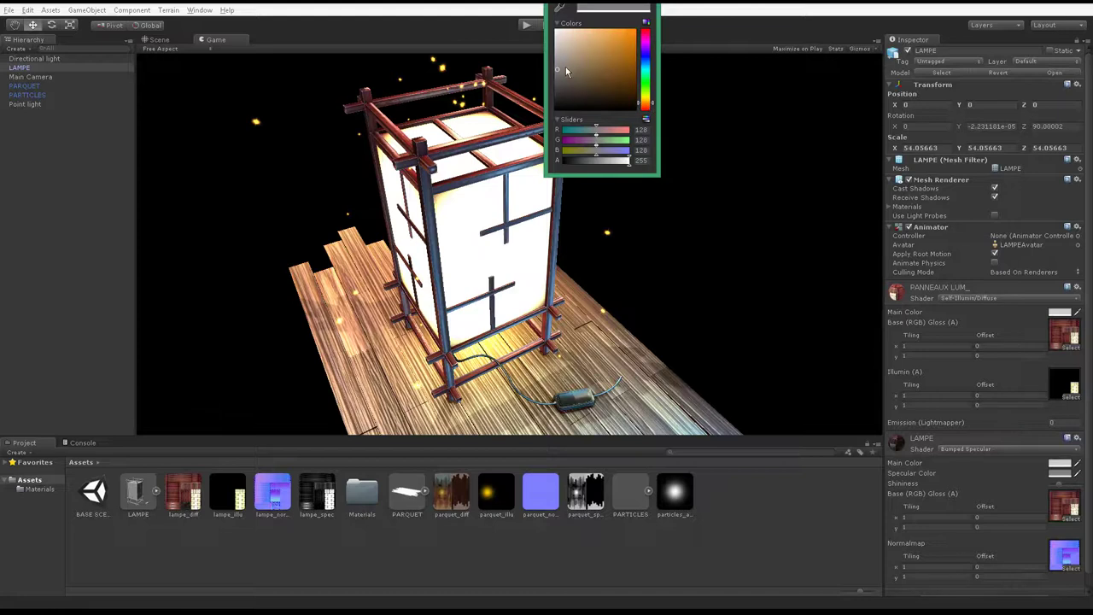
pyautogui.moveTo(565, 71); pyautogui.dragTo(573, 72)
pyautogui.click(533, 147)
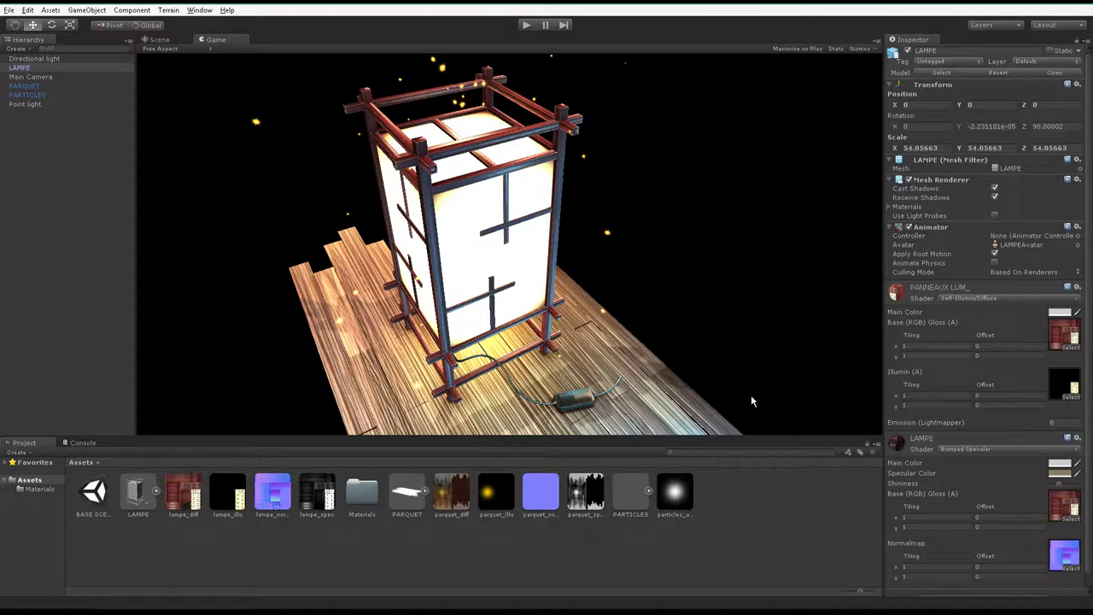
# Step: Set LAMPE's main colour to pure white and return to the Scene view
pyautogui.click(1058, 465)
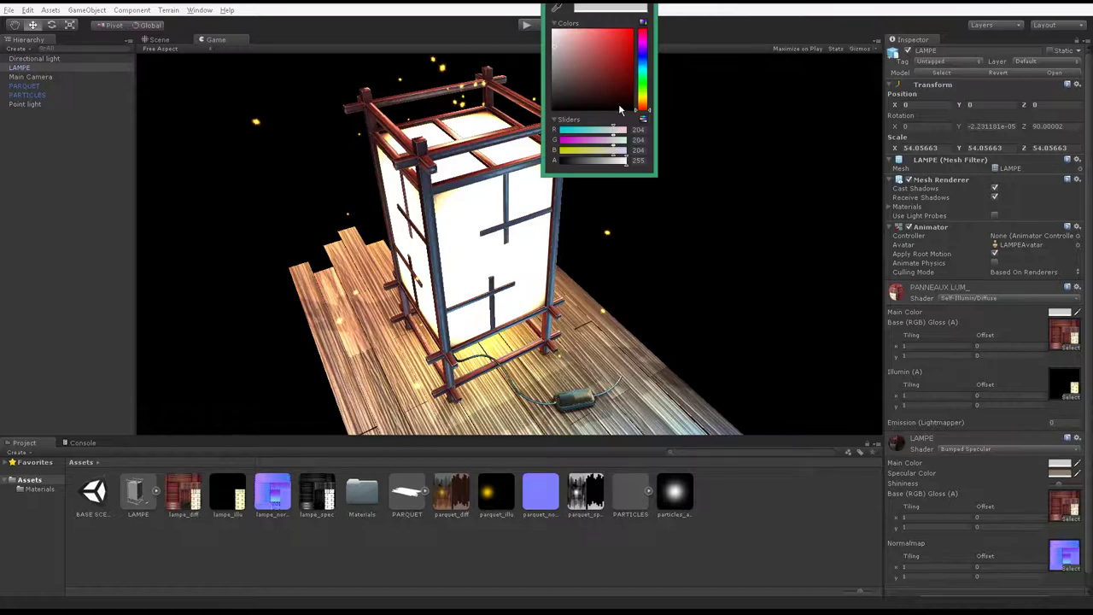
pyautogui.moveTo(558, 43)
pyautogui.mouseDown()
pyautogui.moveTo(537, 16)
pyautogui.moveTo(530, 38)
pyautogui.mouseUp()
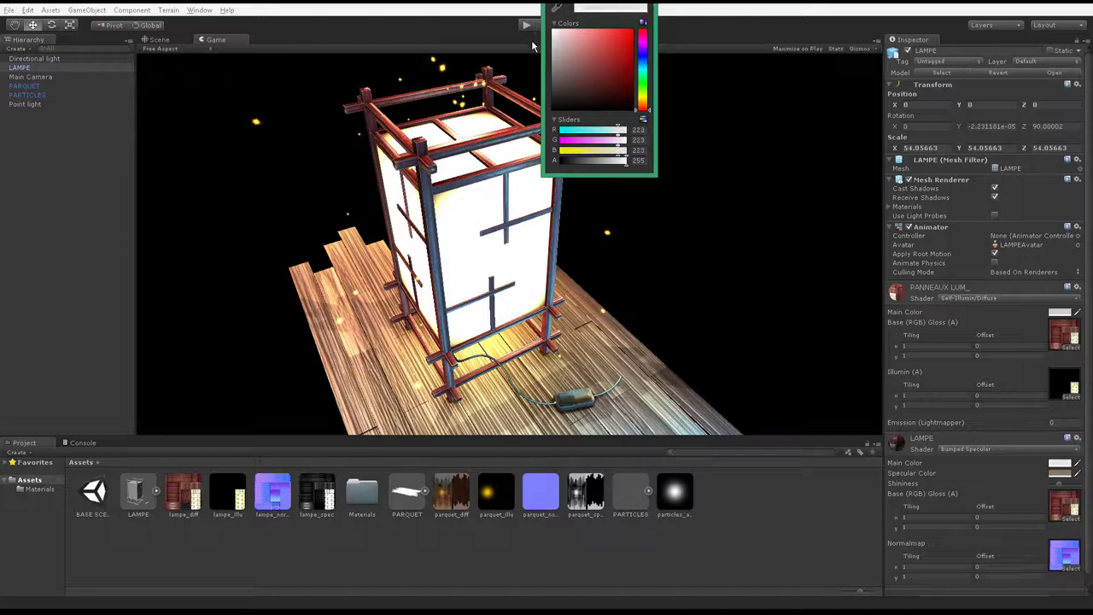
pyautogui.click(251, 109)
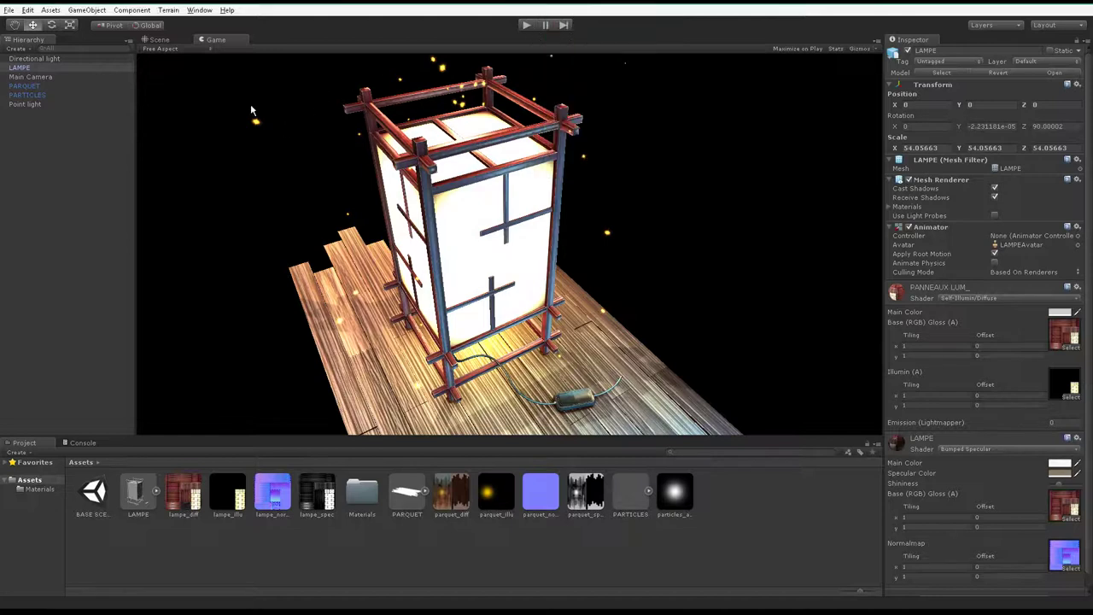
pyautogui.click(158, 39)
pyautogui.moveTo(358, 214)
pyautogui.keyDown('alt'); pyautogui.mouseDown()
pyautogui.moveTo(461, 196)
pyautogui.moveTo(521, 225)
pyautogui.mouseUp(); pyautogui.keyUp('alt')
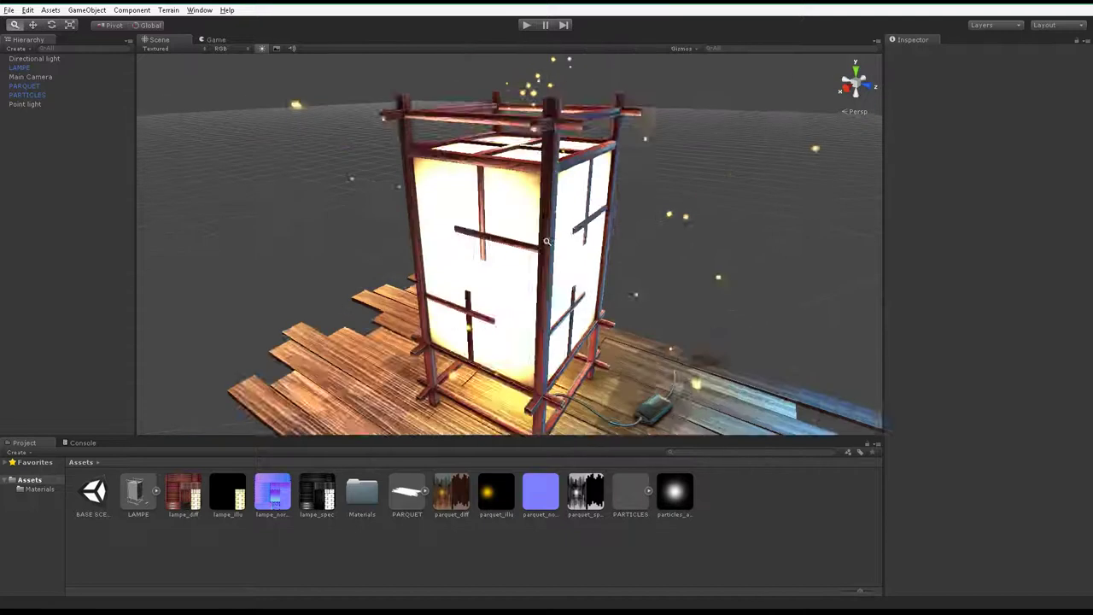
pyautogui.moveTo(521, 225)
pyautogui.keyDown('alt'); pyautogui.mouseDown(button='right')
pyautogui.moveTo(528, 306)
pyautogui.moveTo(547, 281)
pyautogui.mouseUp(button='right'); pyautogui.keyUp('alt')
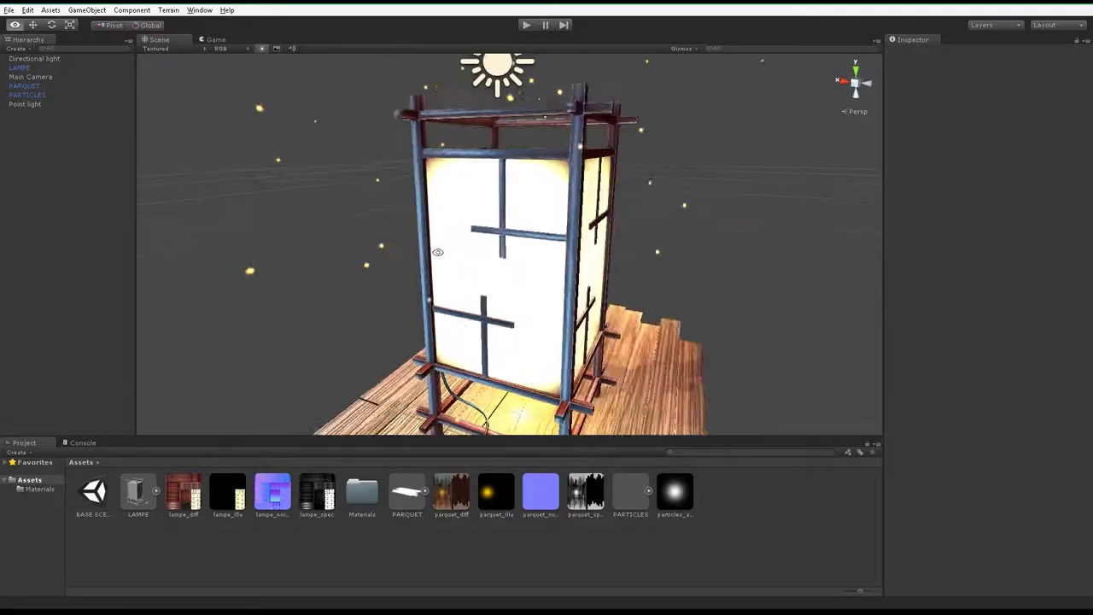
pyautogui.moveTo(546, 282)
pyautogui.keyDown('alt'); pyautogui.mouseDown()
pyautogui.moveTo(594, 260)
pyautogui.moveTo(444, 213)
pyautogui.mouseUp(); pyautogui.keyUp('alt')
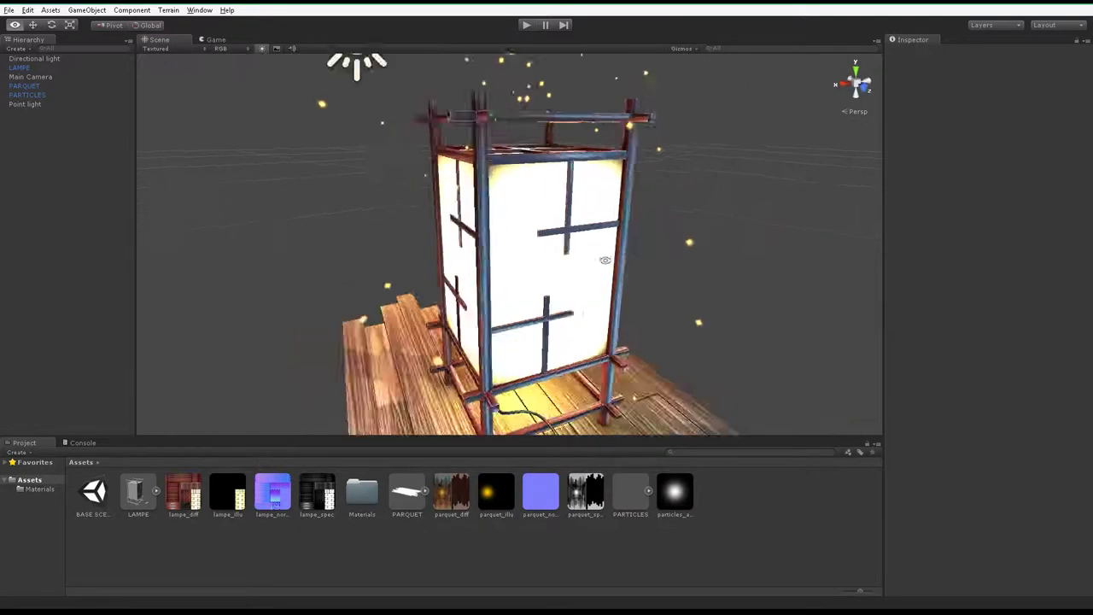
pyautogui.moveTo(444, 213)
pyautogui.keyDown('alt'); pyautogui.mouseDown(button='right')
pyautogui.moveTo(426, 200)
pyautogui.moveTo(488, 202)
pyautogui.moveTo(478, 188)
pyautogui.mouseUp(button='right'); pyautogui.keyUp('alt')
pyautogui.moveTo(478, 188)
pyautogui.keyDown('alt'); pyautogui.mouseDown()
pyautogui.moveTo(462, 135)
pyautogui.moveTo(537, 299)
pyautogui.moveTo(456, 182)
pyautogui.mouseUp(); pyautogui.keyUp('alt')
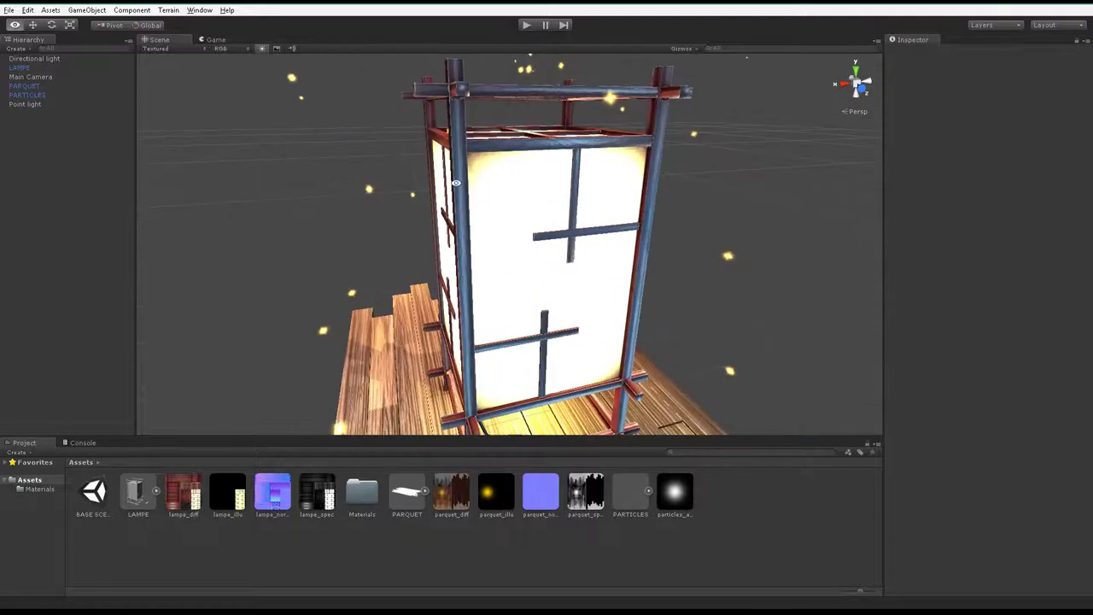
pyautogui.moveTo(595, 143)
pyautogui.keyDown('alt'); pyautogui.mouseDown()
pyautogui.moveTo(734, 189)
pyautogui.moveTo(451, 249)
pyautogui.moveTo(470, 229)
pyautogui.mouseUp(); pyautogui.keyUp('alt')
pyautogui.moveTo(368, 268)
pyautogui.keyDown('alt'); pyautogui.mouseDown()
pyautogui.moveTo(587, 242)
pyautogui.moveTo(685, 277)
pyautogui.moveTo(565, 240)
pyautogui.moveTo(597, 291)
pyautogui.mouseUp(); pyautogui.keyUp('alt')
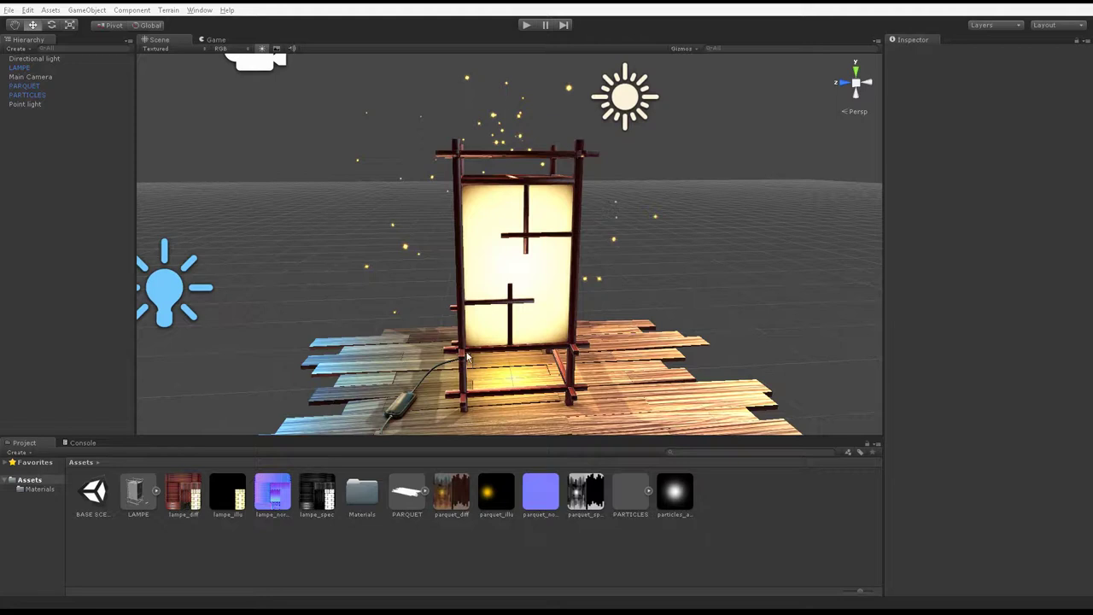
pyautogui.keyDown('alt'); pyautogui.moveTo(467, 357); pyautogui.dragTo(517, 203); pyautogui.keyUp('alt')
pyautogui.keyDown('alt'); pyautogui.moveTo(572, 197); pyautogui.dragTo(512, 180, button='right'); pyautogui.keyUp('alt')
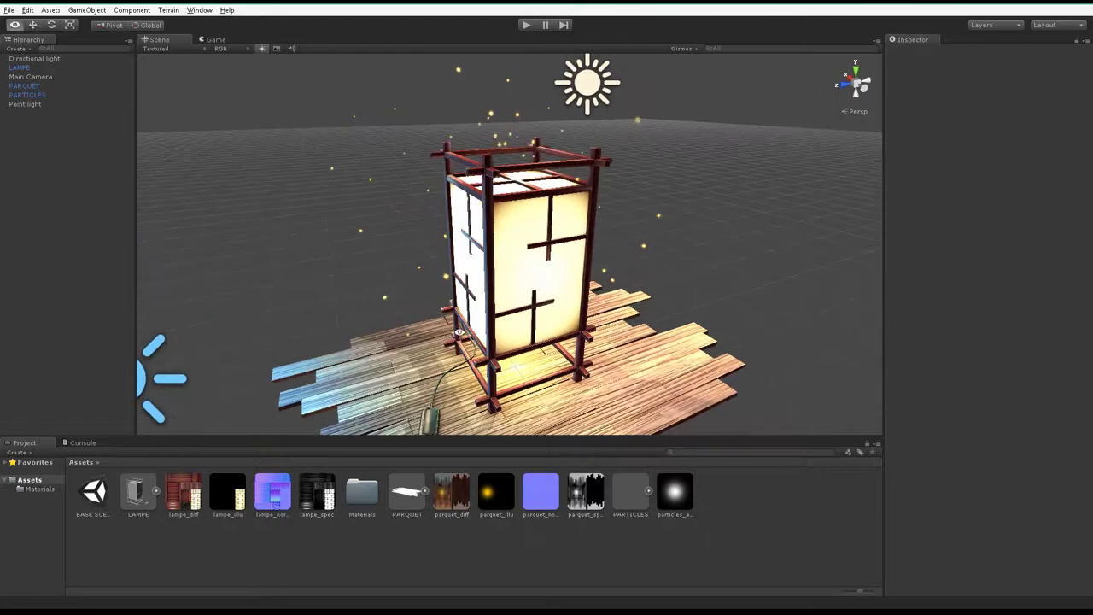
# Step: Move the point light beside the lantern and set LAMPE's specular colour to warm tan (137, 123, 105)
pyautogui.click(312, 337)
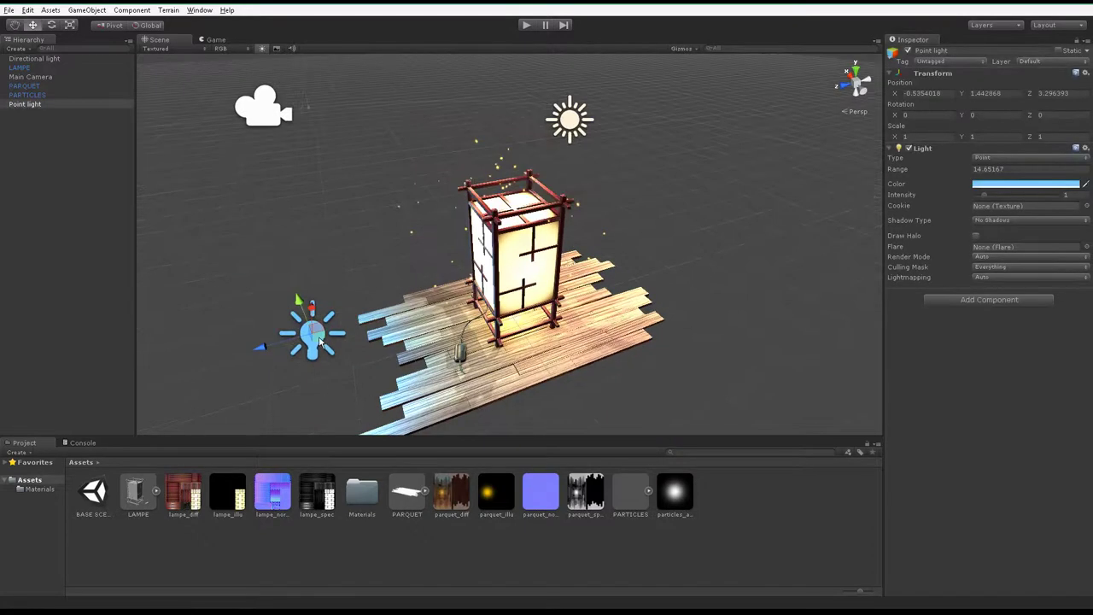
pyautogui.moveTo(320, 341)
pyautogui.mouseDown()
pyautogui.moveTo(375, 380)
pyautogui.moveTo(532, 248)
pyautogui.moveTo(430, 290)
pyautogui.moveTo(506, 272)
pyautogui.moveTo(512, 295)
pyautogui.moveTo(631, 282)
pyautogui.mouseUp()
pyautogui.click(587, 273)
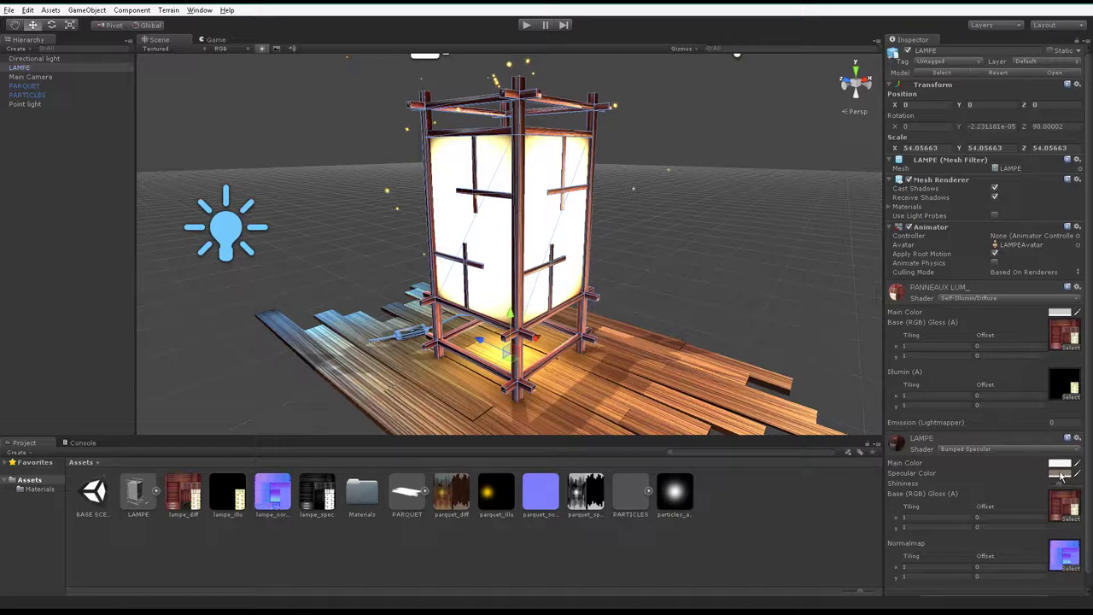
pyautogui.click(1059, 475)
pyautogui.moveTo(564, 71); pyautogui.dragTo(561, 63)
pyautogui.click(733, 275)
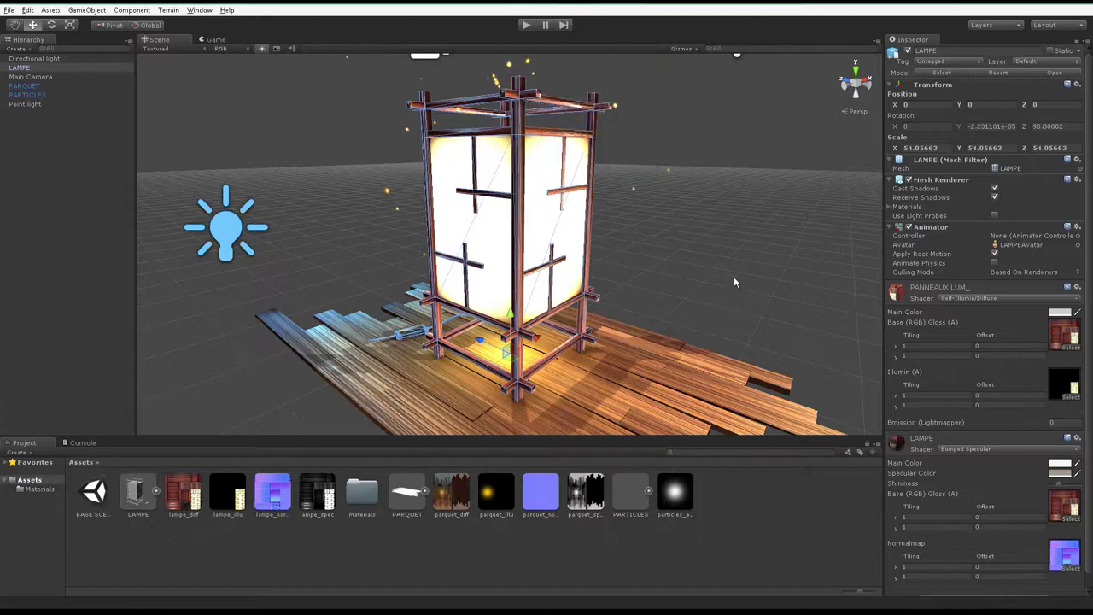
pyautogui.click(733, 276)
pyautogui.moveTo(734, 272)
pyautogui.keyDown('alt'); pyautogui.mouseDown()
pyautogui.moveTo(374, 270)
pyautogui.moveTo(518, 259)
pyautogui.mouseUp(); pyautogui.keyUp('alt')
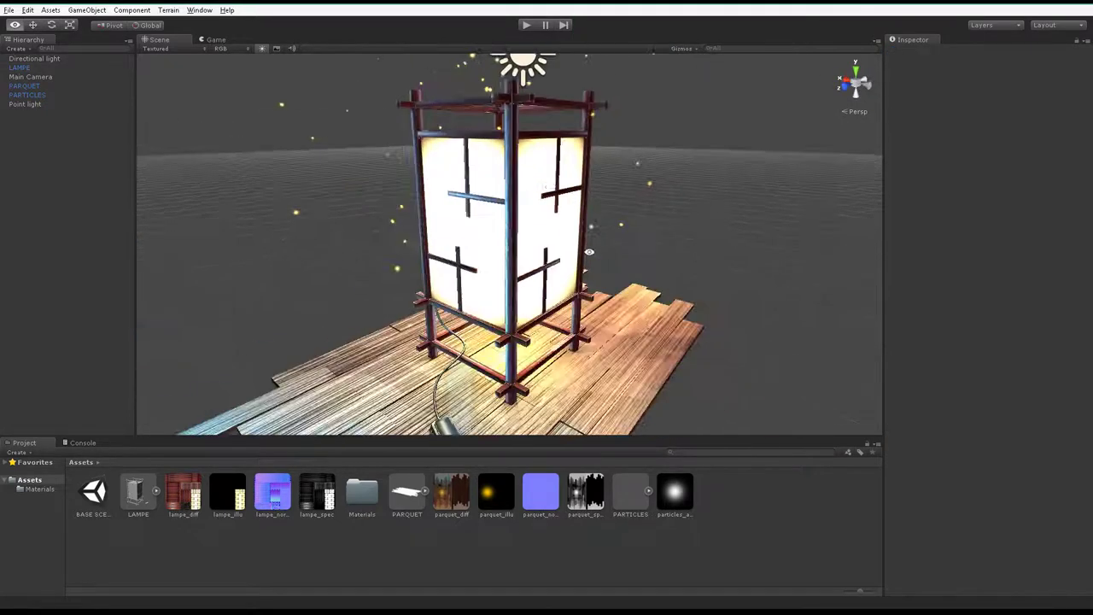
pyautogui.keyDown('alt'); pyautogui.moveTo(508, 186); pyautogui.dragTo(507, 309, button='right'); pyautogui.keyUp('alt')
pyautogui.moveTo(507, 310)
pyautogui.keyDown('alt'); pyautogui.mouseDown()
pyautogui.moveTo(528, 276)
pyautogui.moveTo(601, 228)
pyautogui.moveTo(555, 213)
pyautogui.mouseUp(); pyautogui.keyUp('alt')
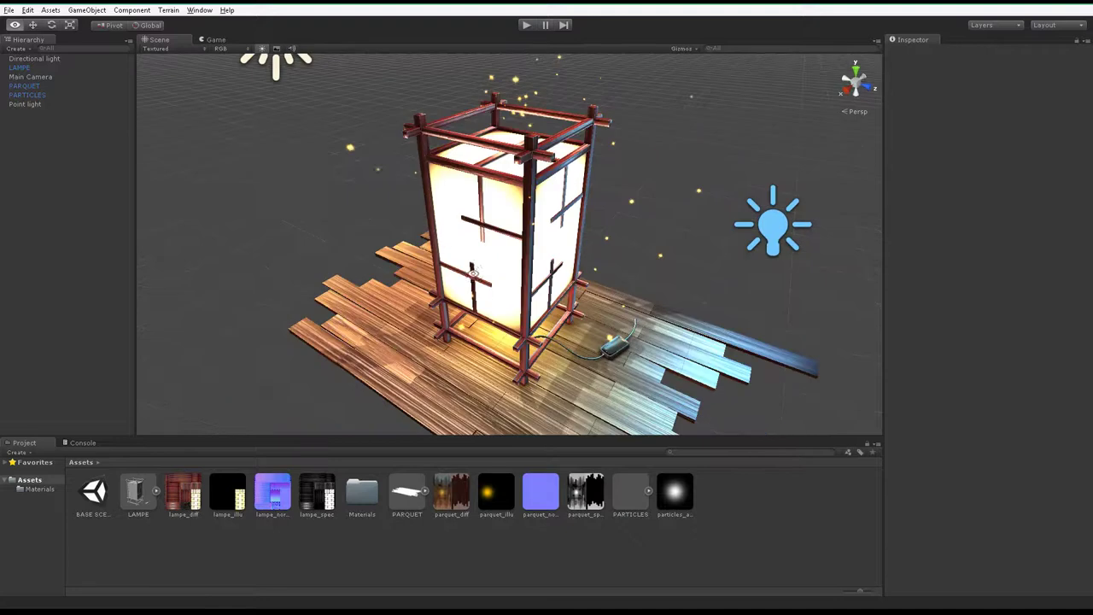
# Step: Change the Render Settings ambient light to a pale beige (about 177, 158, 136)
pyautogui.click(28, 9)
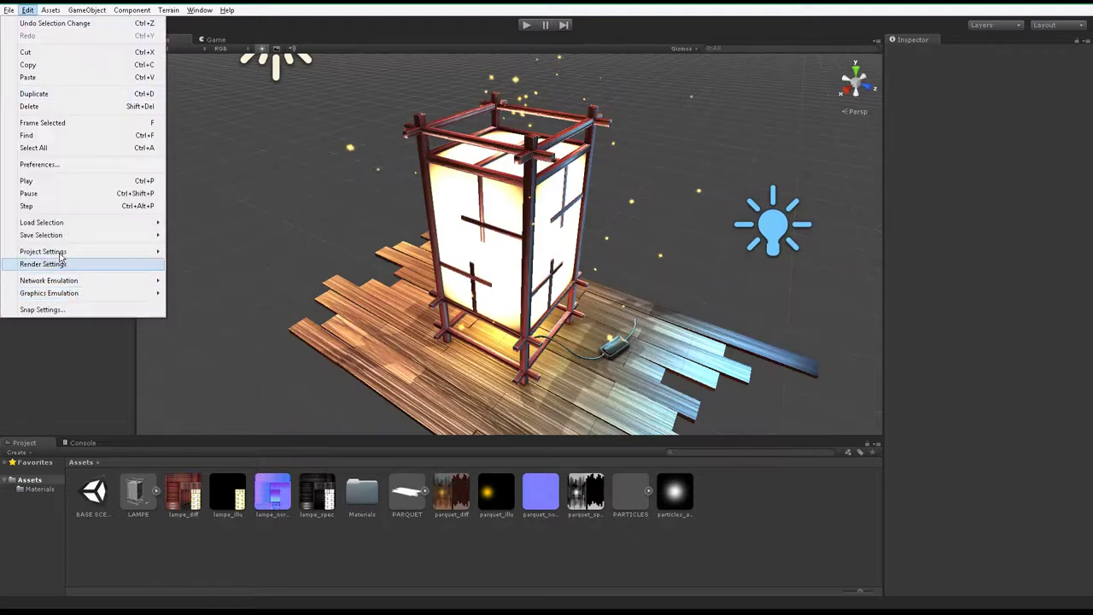
pyautogui.moveTo(59, 252)
pyautogui.click(71, 267)
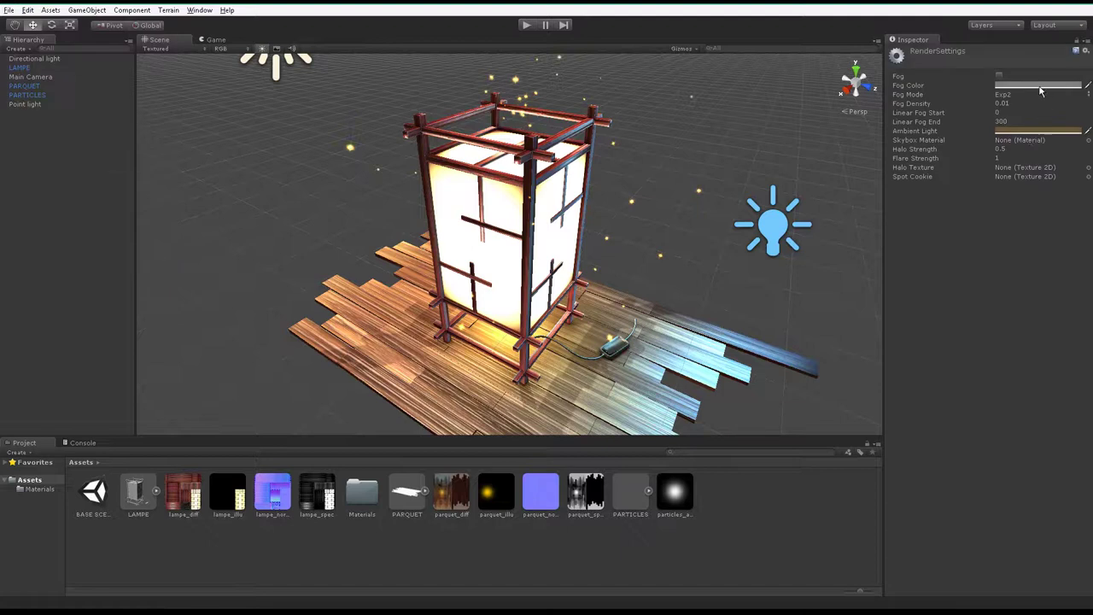
pyautogui.click(1021, 132)
pyautogui.moveTo(579, 67)
pyautogui.mouseDown()
pyautogui.moveTo(537, 55)
pyautogui.moveTo(536, 67)
pyautogui.moveTo(566, 57)
pyautogui.mouseUp()
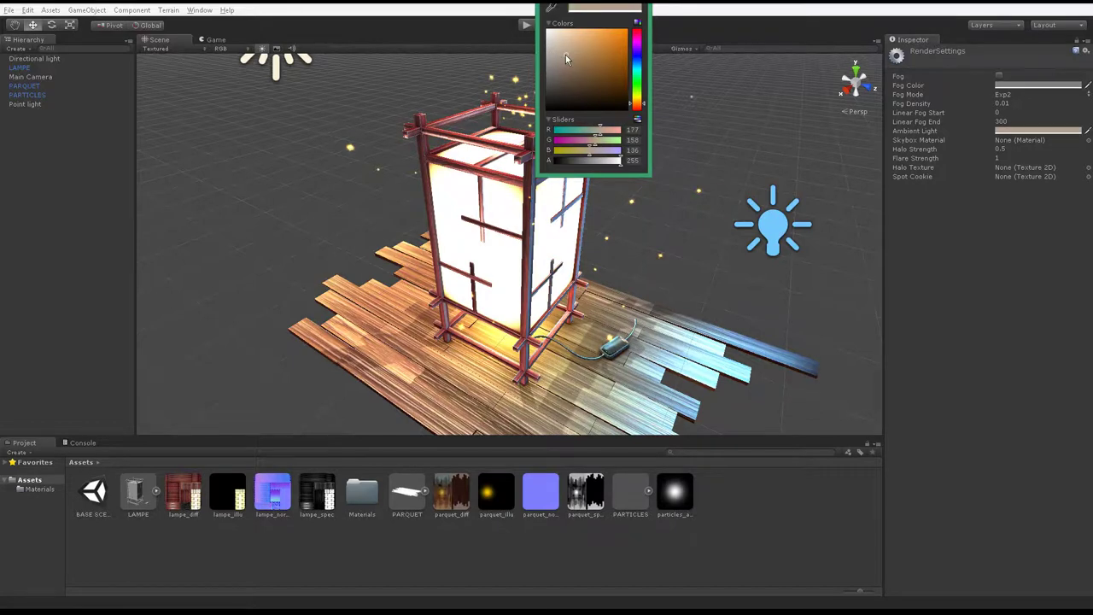
pyautogui.keyDown('alt'); pyautogui.moveTo(444, 231); pyautogui.dragTo(540, 242); pyautogui.keyUp('alt')
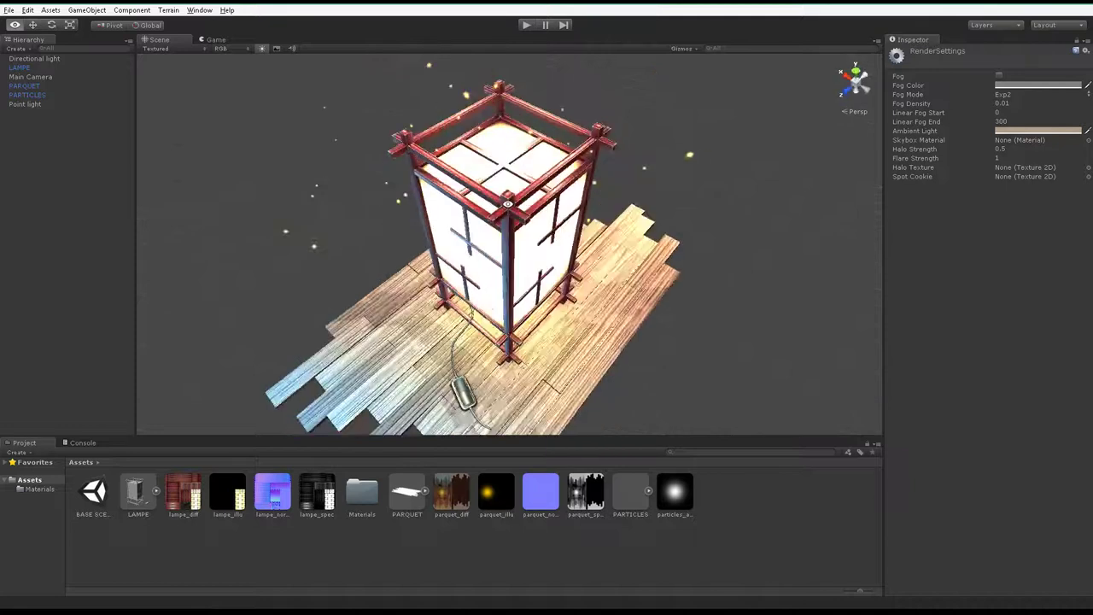
# Step: Darken LAMPE's main colour slightly from pure white to a light grey
pyautogui.click(540, 242)
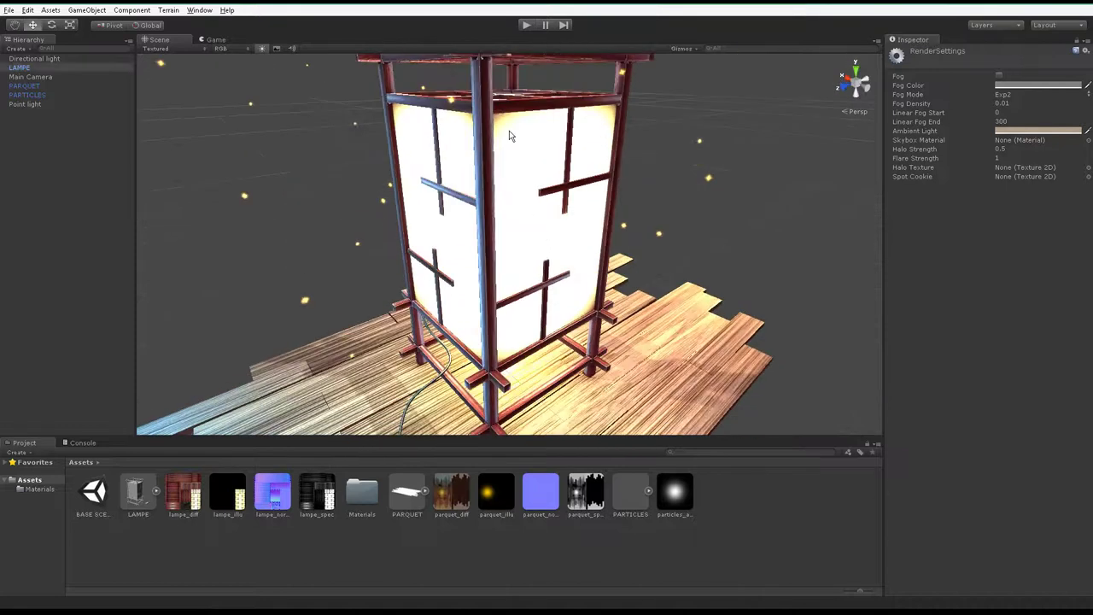
pyautogui.click(1061, 466)
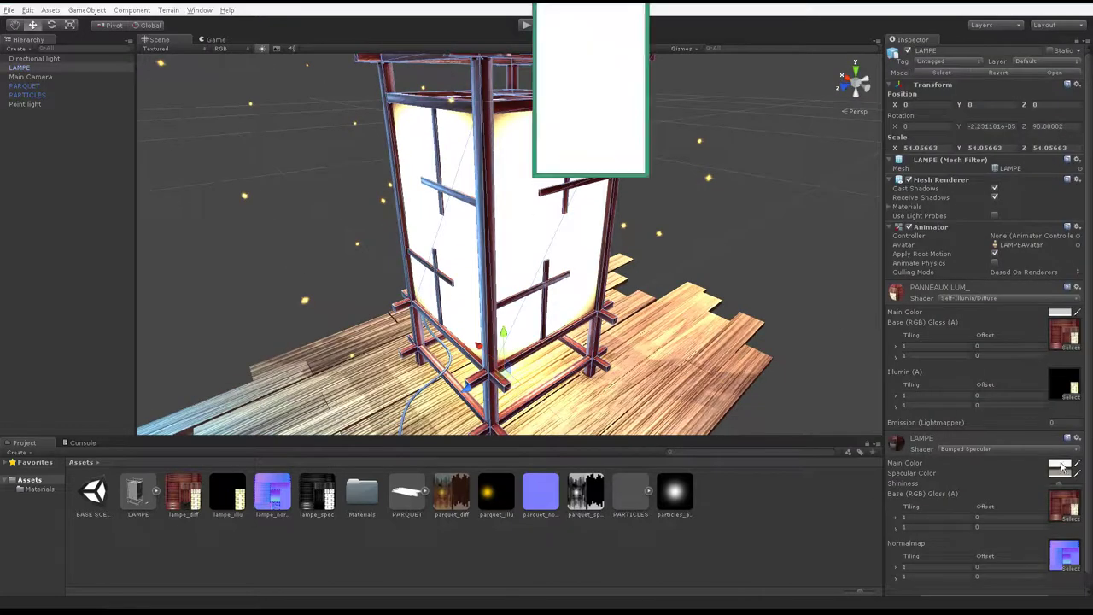
pyautogui.moveTo(555, 44); pyautogui.dragTo(543, 48)
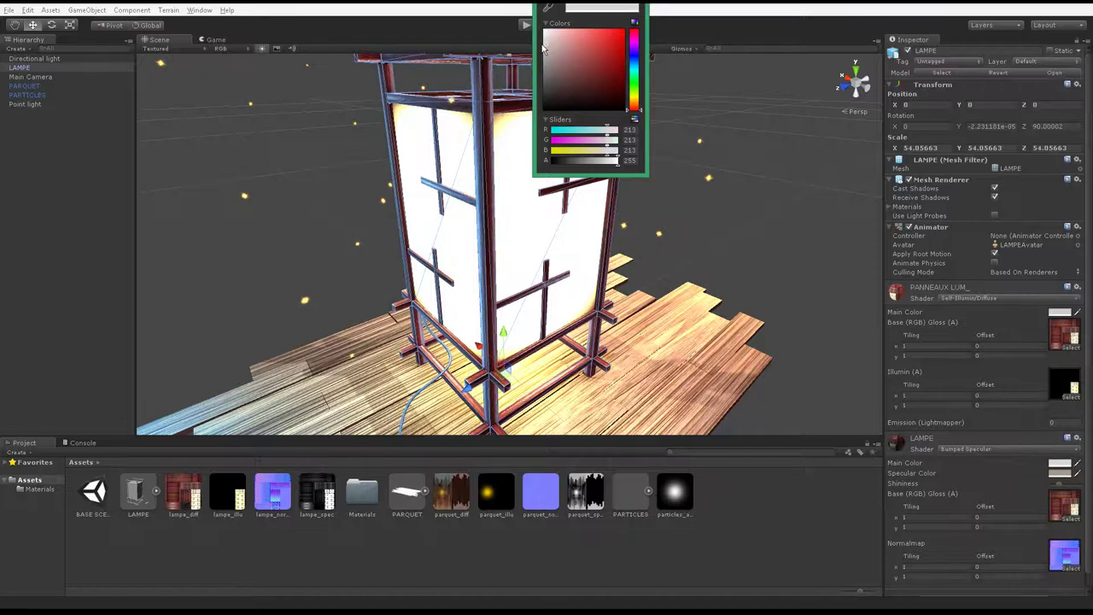
pyautogui.moveTo(546, 137)
pyautogui.keyDown('alt'); pyautogui.mouseDown()
pyautogui.moveTo(670, 177)
pyautogui.moveTo(572, 266)
pyautogui.moveTo(521, 242)
pyautogui.moveTo(474, 152)
pyautogui.mouseUp(); pyautogui.keyUp('alt')
# Step: Reselect the lamp, then select the PARQUET floor and view the lamp from the front
pyautogui.click(671, 176)
pyautogui.click(474, 152)
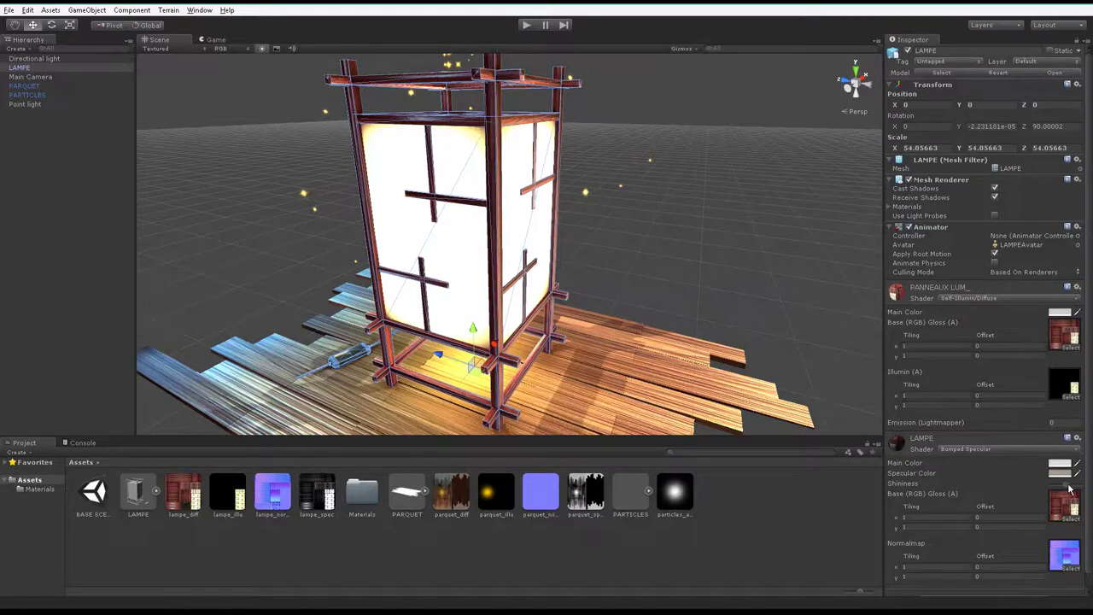
pyautogui.click(694, 356)
pyautogui.moveTo(694, 356)
pyautogui.keyDown('alt'); pyautogui.mouseDown()
pyautogui.moveTo(492, 153)
pyautogui.moveTo(512, 158)
pyautogui.mouseUp(); pyautogui.keyUp('alt')
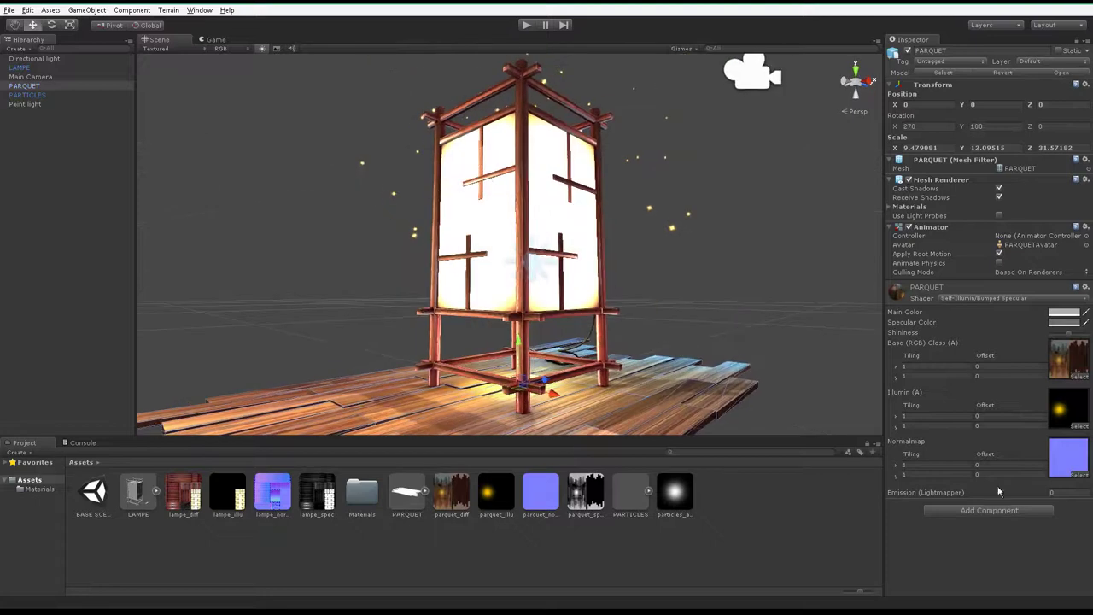
# Step: Darken the PARQUET floor's specular colour to a mid-grey of about 122
pyautogui.click(1063, 323)
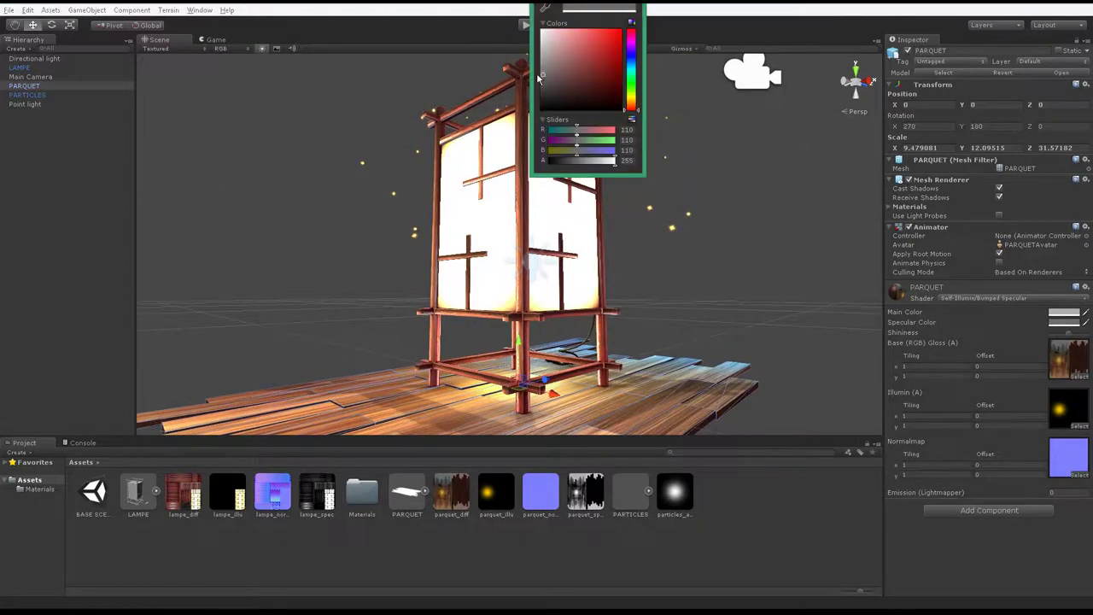
pyautogui.moveTo(545, 80); pyautogui.dragTo(523, 86)
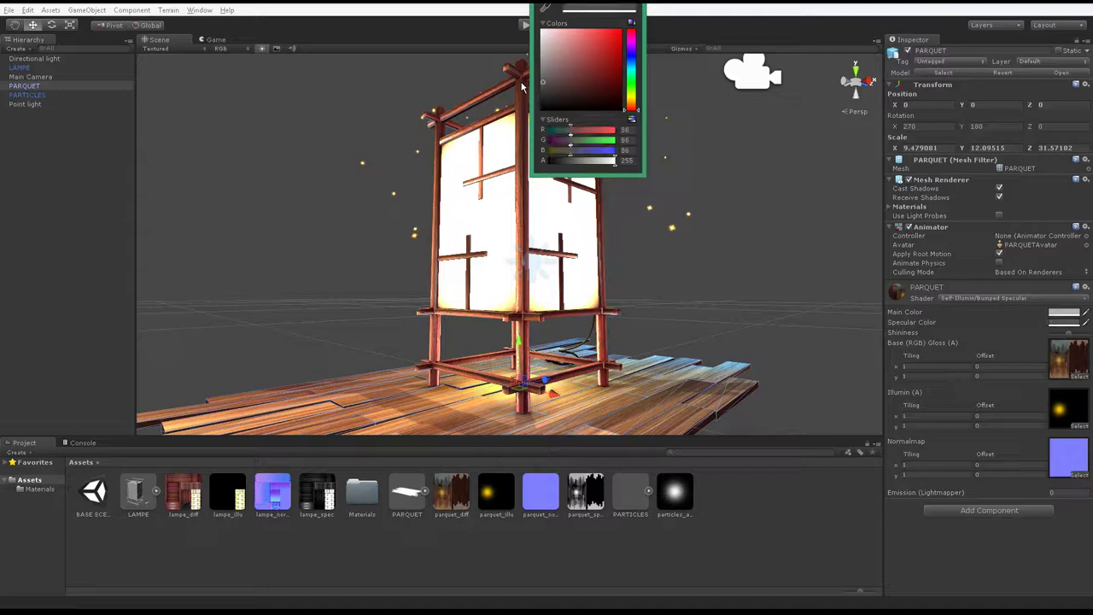
pyautogui.moveTo(540, 82); pyautogui.dragTo(540, 74)
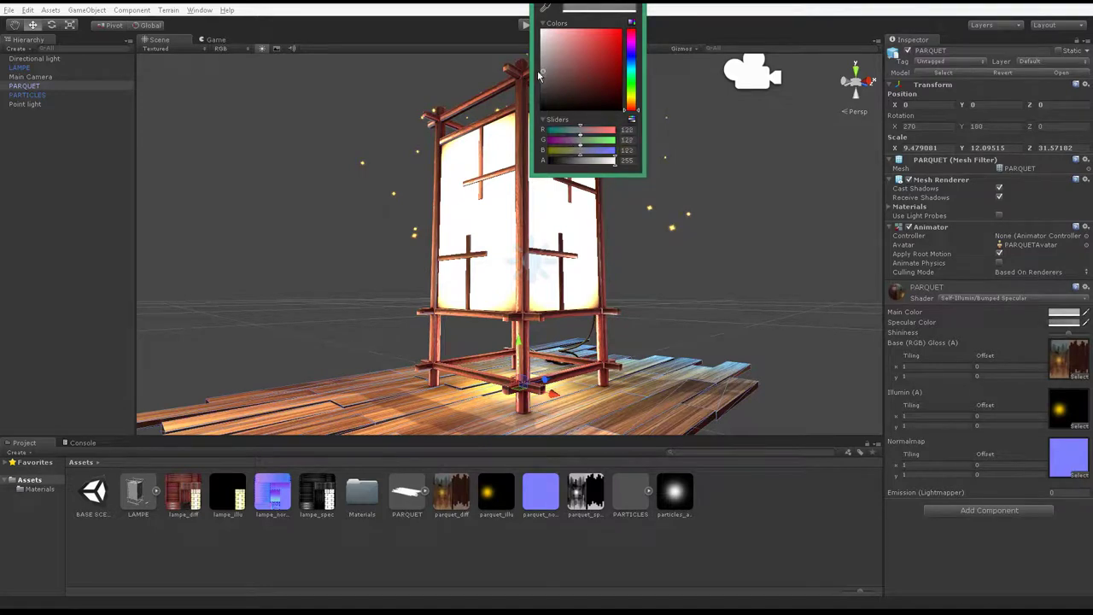
pyautogui.click(488, 217)
# Step: Darken the LAMPE material's specular colour to roughly 105 grey
pyautogui.click(530, 189)
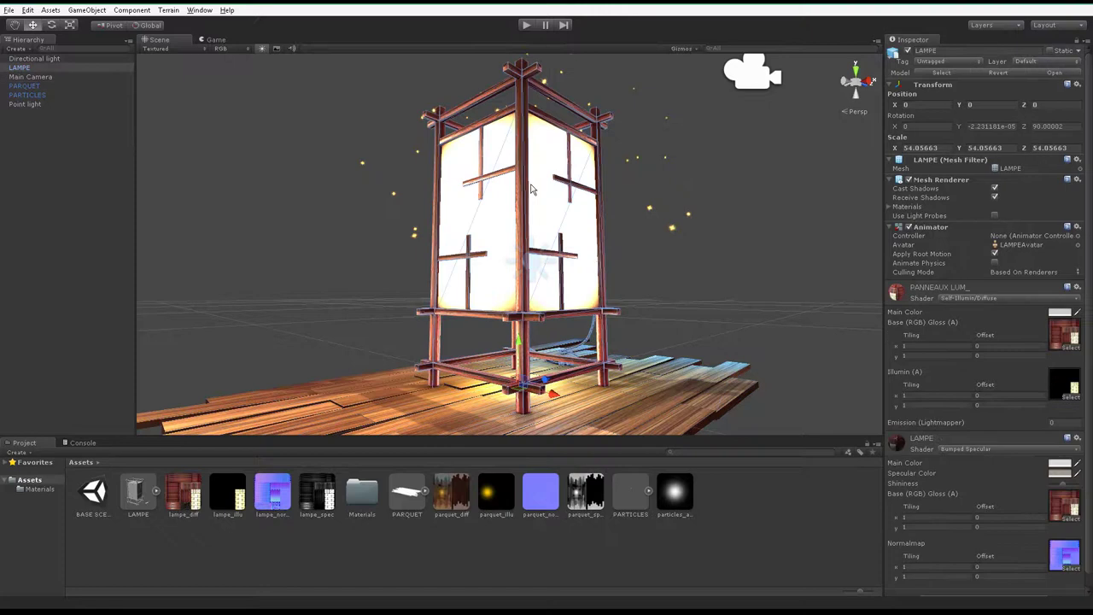
pyautogui.click(1059, 472)
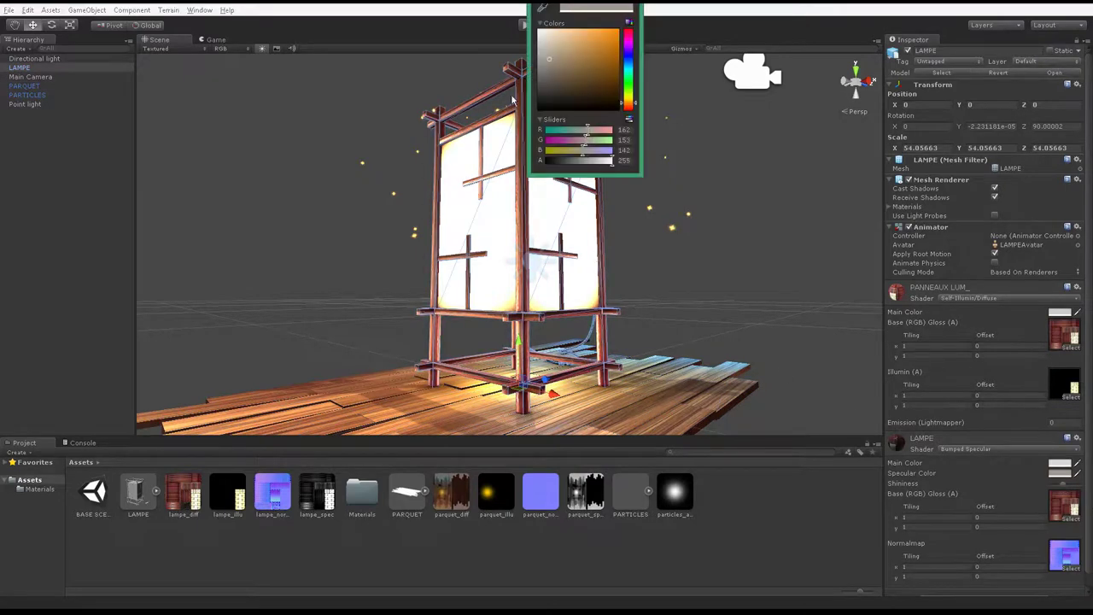
pyautogui.click(544, 77)
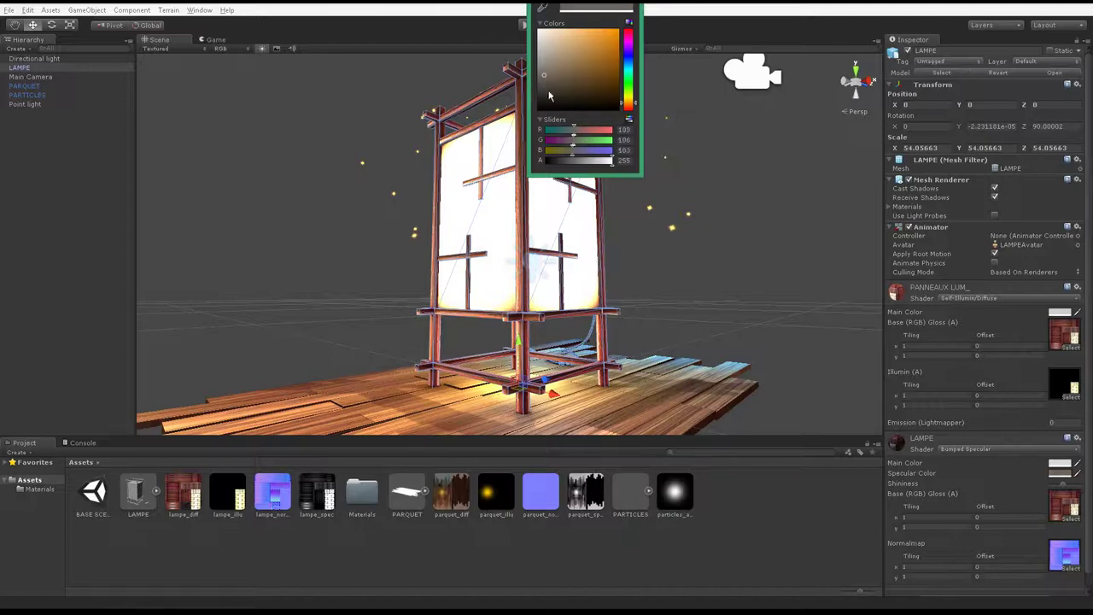
pyautogui.click(709, 289)
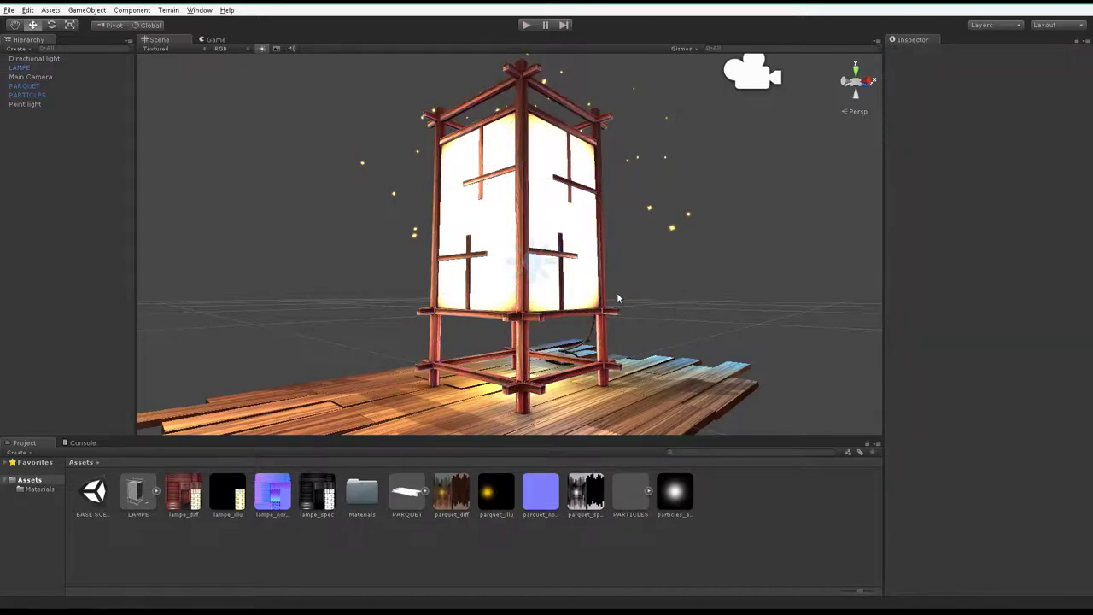
pyautogui.moveTo(604, 299)
pyautogui.keyDown('alt'); pyautogui.mouseDown()
pyautogui.moveTo(647, 284)
pyautogui.moveTo(606, 284)
pyautogui.moveTo(657, 336)
pyautogui.moveTo(213, 119)
pyautogui.mouseUp(); pyautogui.keyUp('alt')
pyautogui.click(213, 40)
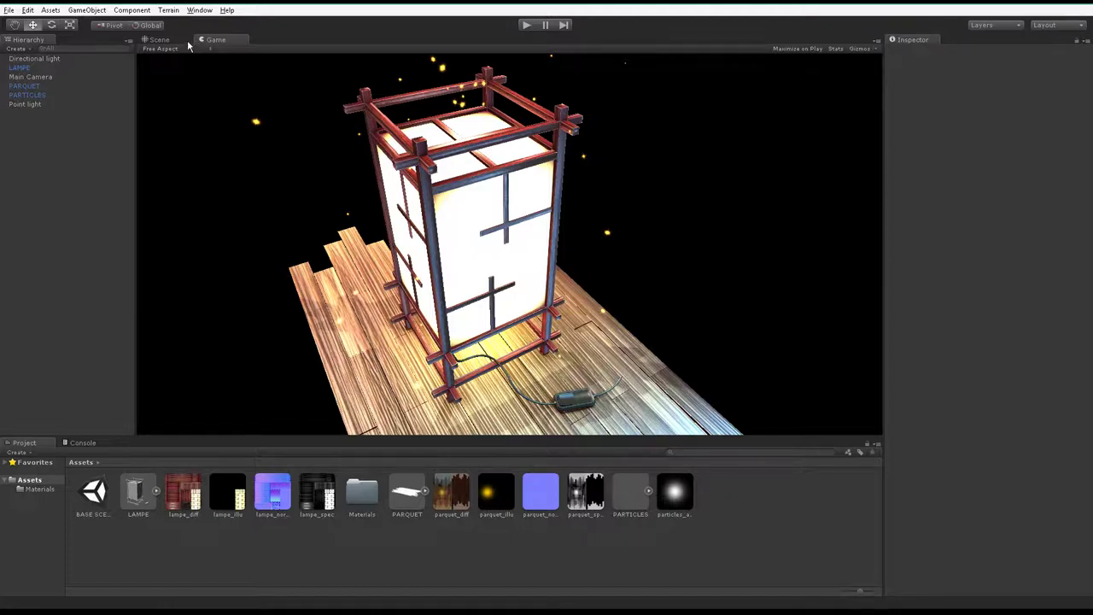
pyautogui.click(159, 39)
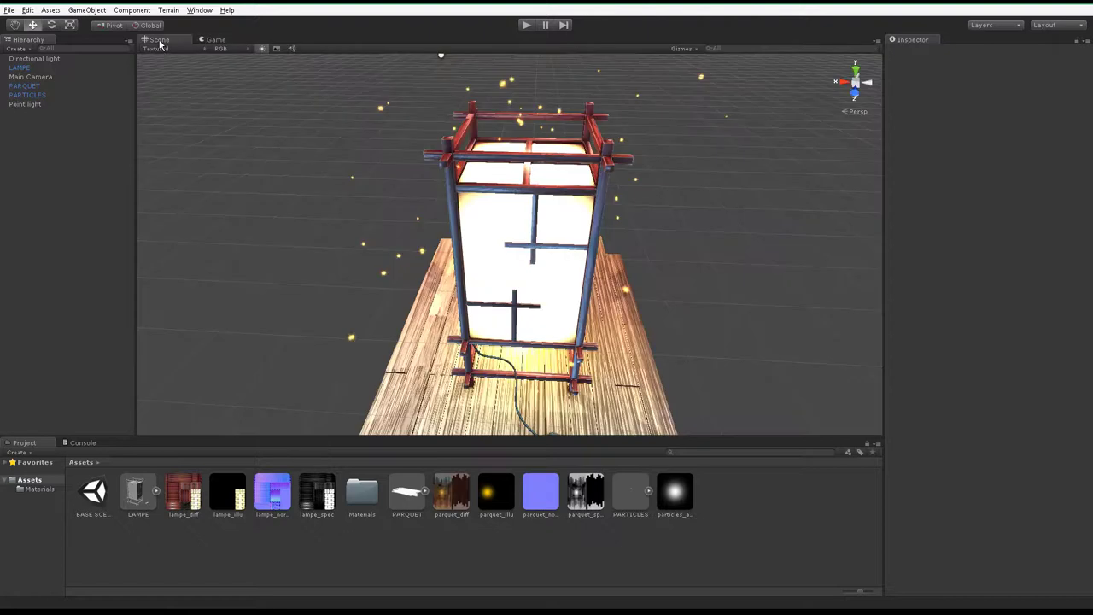
pyautogui.keyDown('alt'); pyautogui.moveTo(367, 265); pyautogui.dragTo(478, 281); pyautogui.keyUp('alt')
pyautogui.keyDown('alt'); pyautogui.moveTo(608, 235); pyautogui.dragTo(555, 226); pyautogui.keyUp('alt')
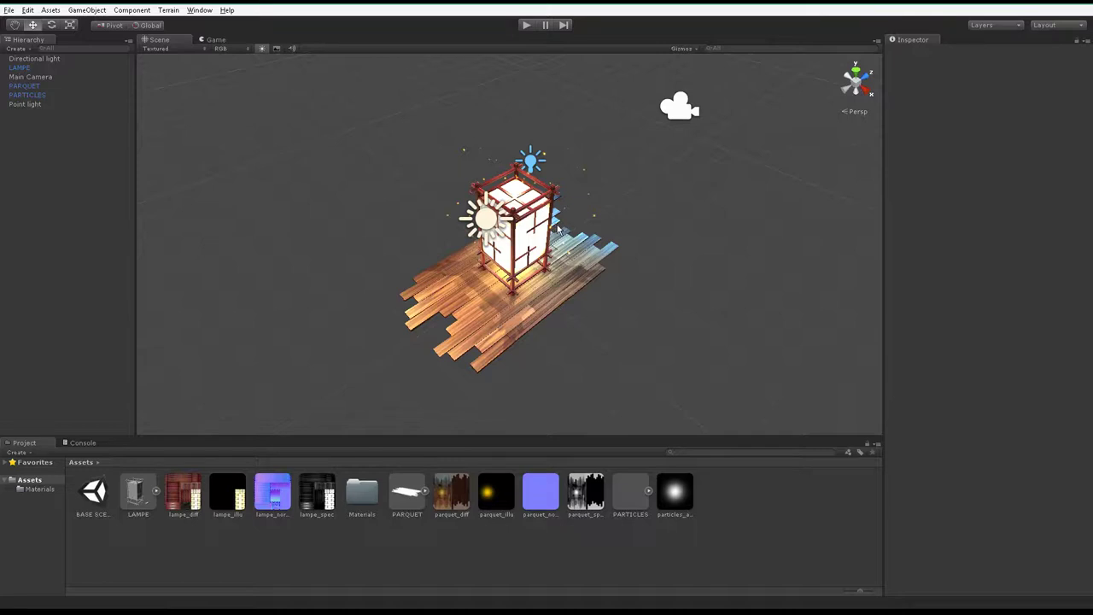
# Step: Select the Main Camera and lower it toward the floor
pyautogui.keyDown('alt'); pyautogui.moveTo(558, 229); pyautogui.dragTo(552, 221); pyautogui.keyUp('alt')
pyautogui.click(698, 128)
pyautogui.keyDown('alt'); pyautogui.moveTo(700, 137); pyautogui.dragTo(622, 203); pyautogui.keyUp('alt')
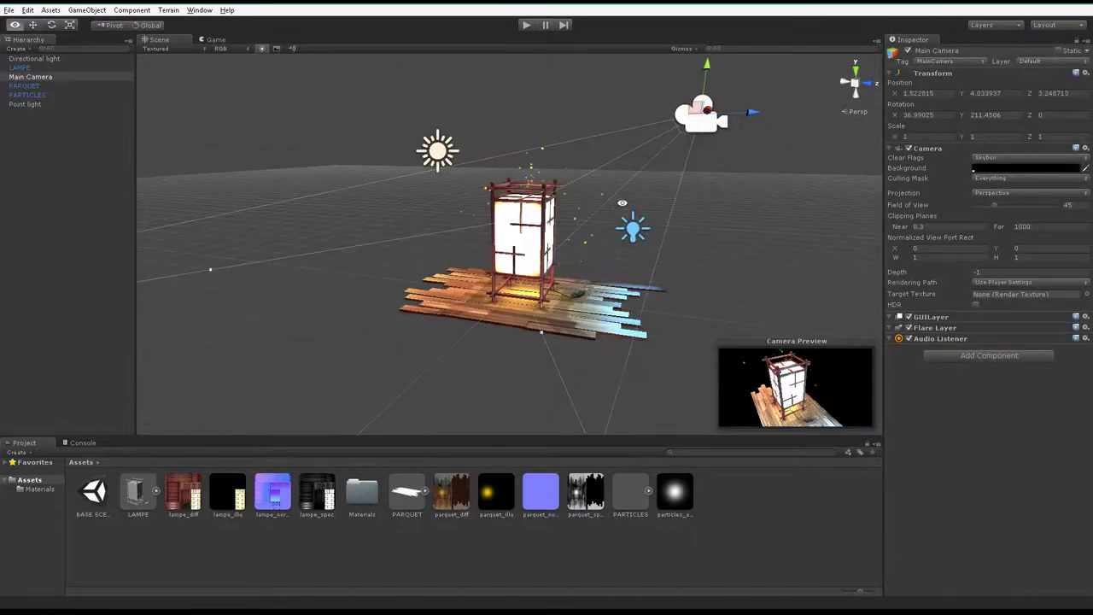
pyautogui.moveTo(706, 79); pyautogui.dragTo(689, 223)
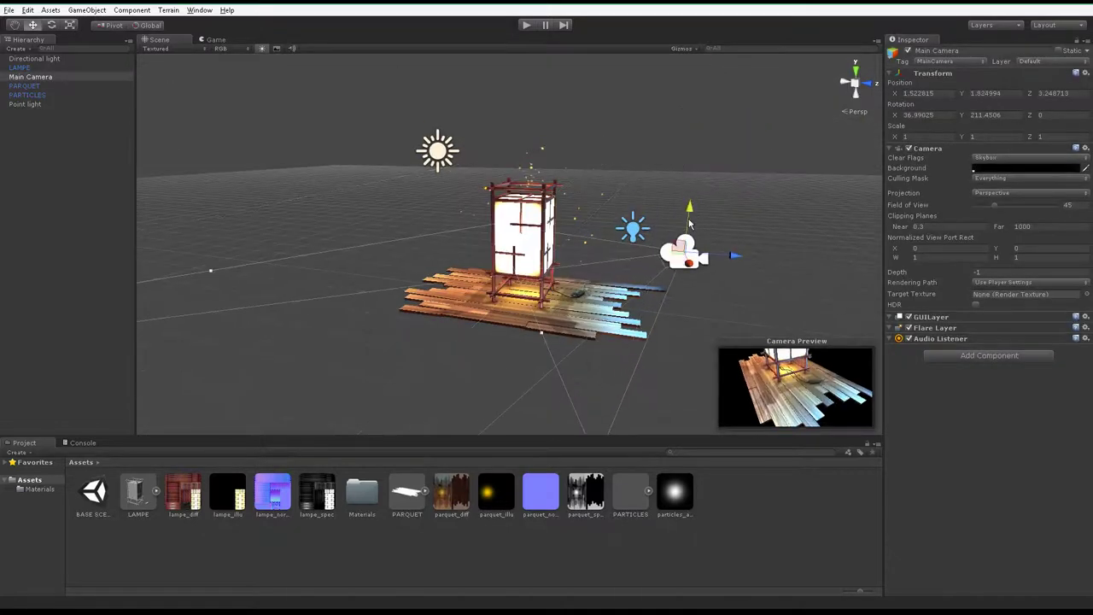
pyautogui.keyDown('alt'); pyautogui.moveTo(478, 256); pyautogui.dragTo(546, 256); pyautogui.keyUp('alt')
# Step: Set the gizmo to Pivot and Local, and tilt the camera to aim at the lamp
pyautogui.press('e')
pyautogui.click(109, 31)
pyautogui.click(144, 30)
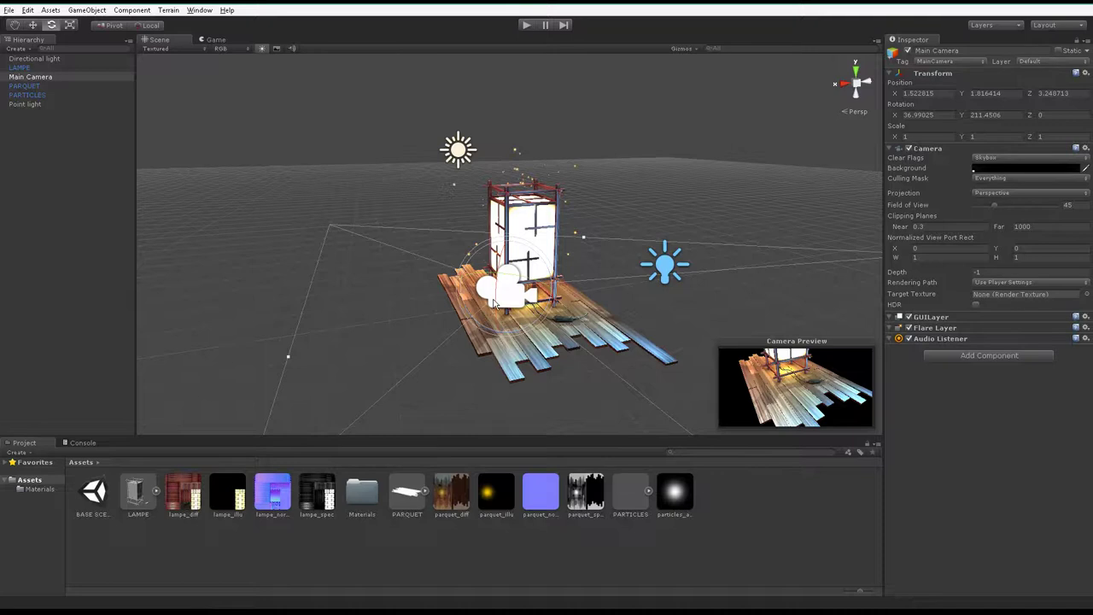
pyautogui.moveTo(497, 300); pyautogui.dragTo(504, 391)
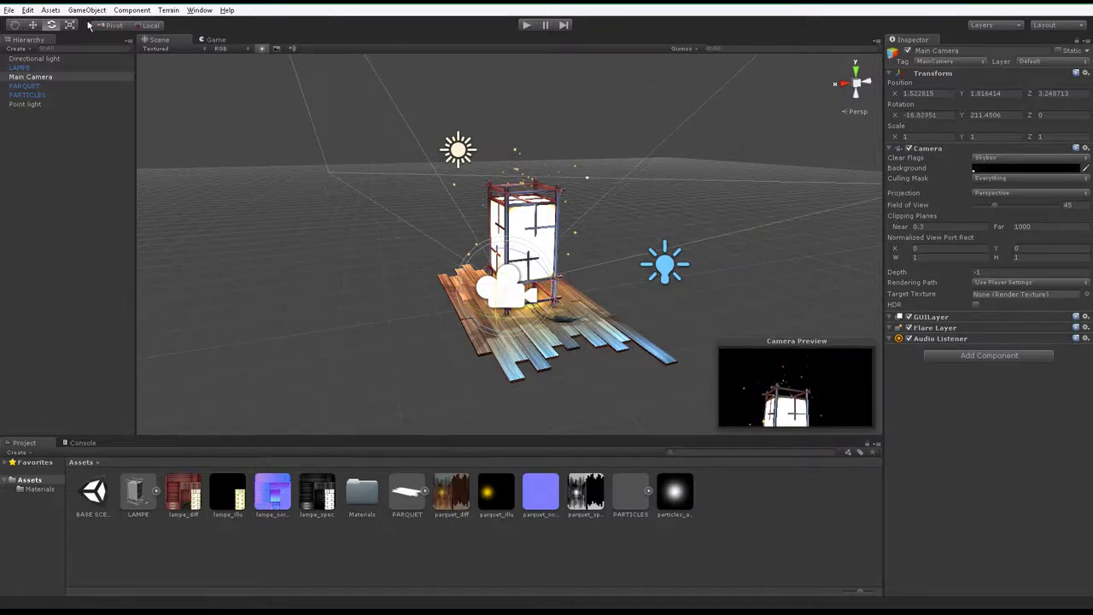
# Step: Lower the camera further and tilt it to take in more of the floor
pyautogui.click(38, 26)
pyautogui.moveTo(505, 256)
pyautogui.mouseDown()
pyautogui.moveTo(500, 342)
pyautogui.moveTo(533, 335)
pyautogui.moveTo(477, 441)
pyautogui.mouseUp()
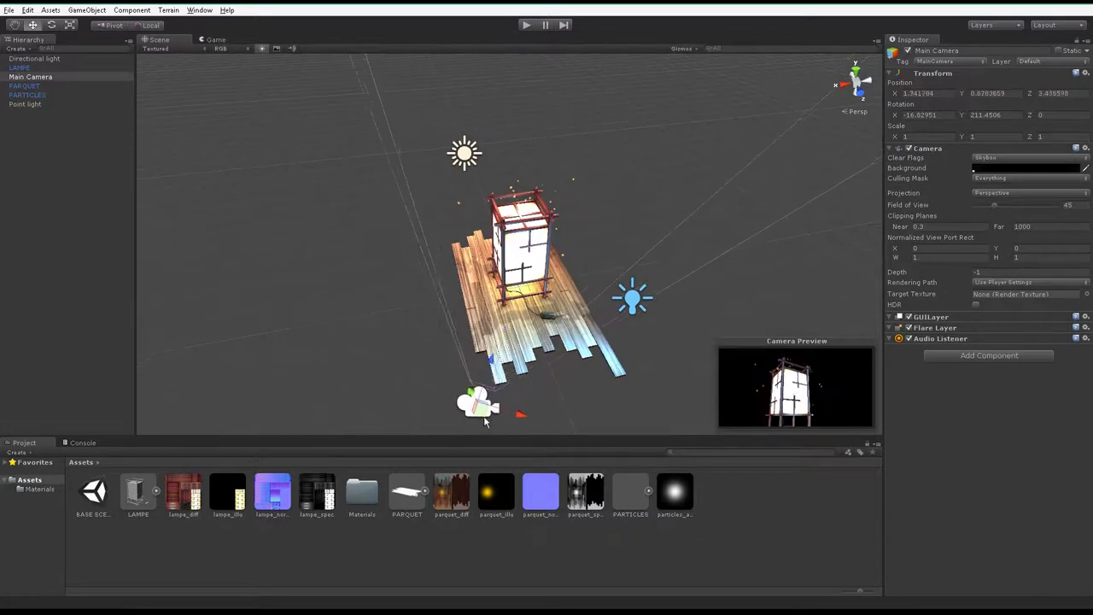
pyautogui.moveTo(513, 370); pyautogui.dragTo(509, 243, button='middle')
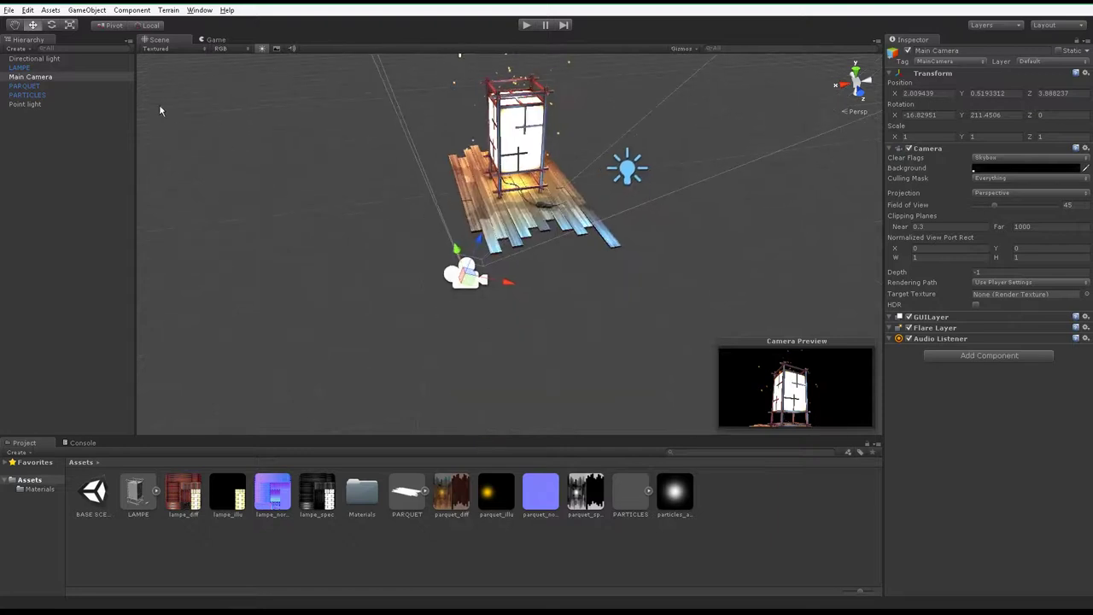
pyautogui.click(60, 24)
pyautogui.moveTo(445, 275)
pyautogui.mouseDown()
pyautogui.moveTo(467, 224)
pyautogui.moveTo(466, 263)
pyautogui.moveTo(463, 239)
pyautogui.mouseUp()
pyautogui.click(33, 25)
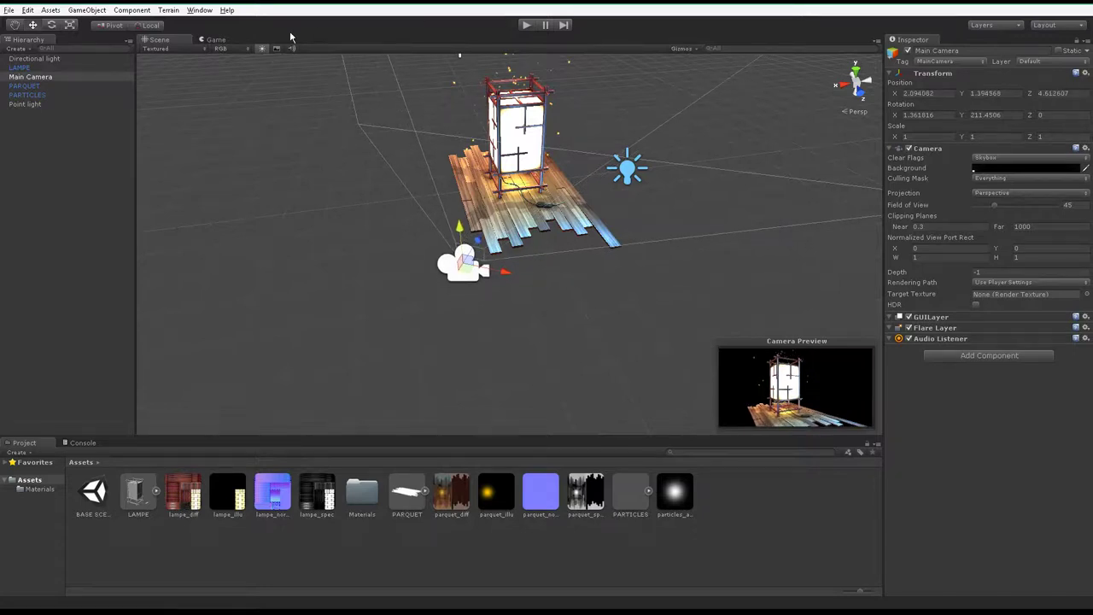
# Step: Check the camera's framing in the Game view, then orbit the Scene view around the lamp
pyautogui.click(215, 40)
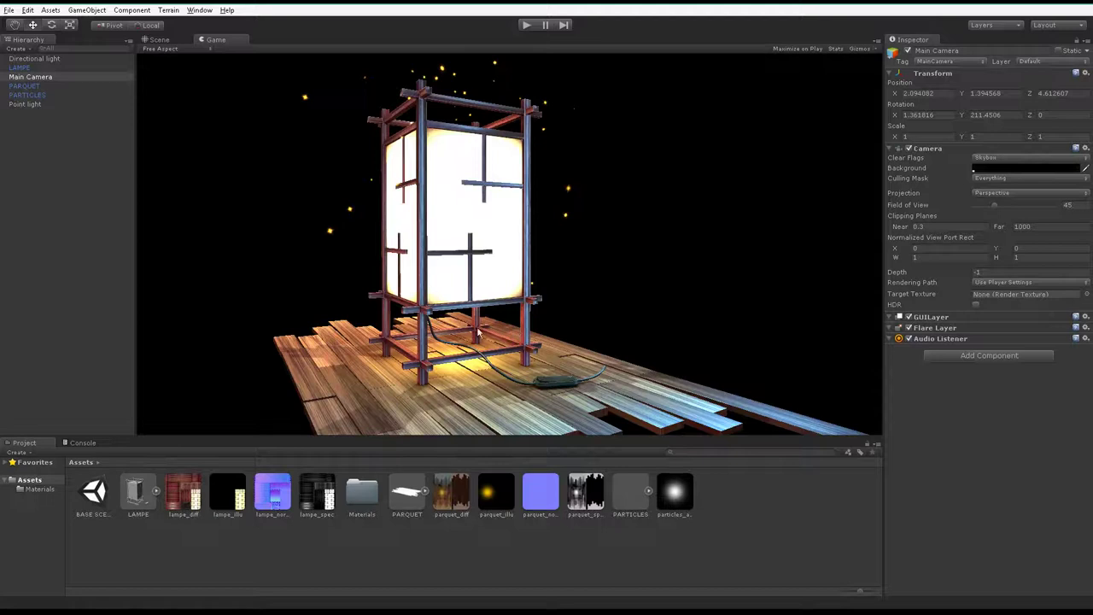
pyautogui.click(158, 39)
pyautogui.moveTo(478, 282)
pyautogui.keyDown('alt'); pyautogui.mouseDown()
pyautogui.moveTo(548, 281)
pyautogui.moveTo(311, 284)
pyautogui.mouseUp(); pyautogui.keyUp('alt')
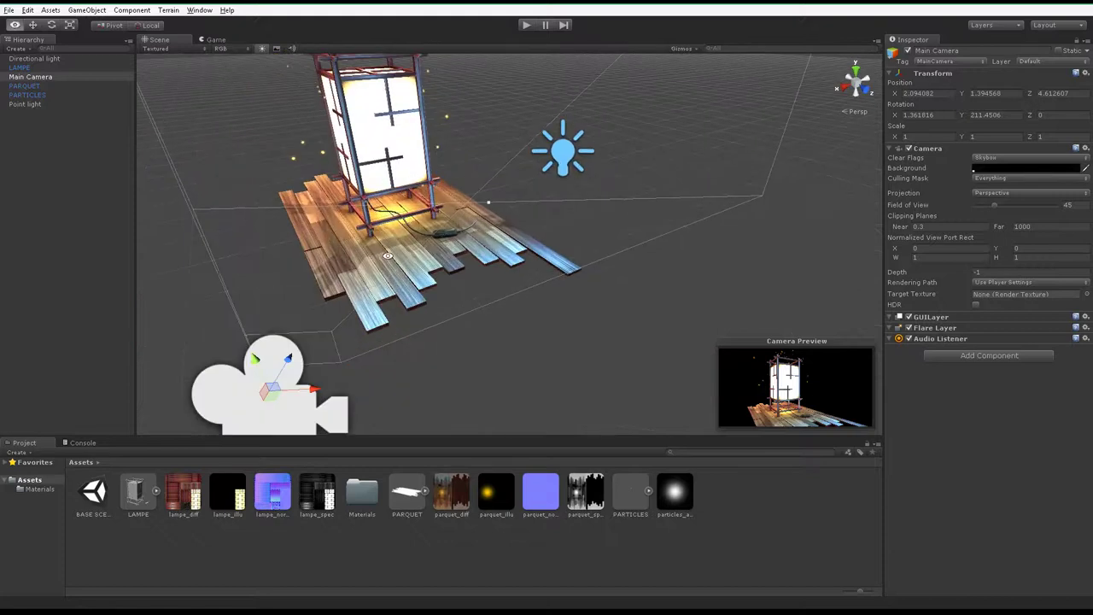
pyautogui.keyDown('alt'); pyautogui.moveTo(312, 283); pyautogui.dragTo(402, 299); pyautogui.keyUp('alt')
pyautogui.keyDown('alt'); pyautogui.moveTo(401, 299); pyautogui.dragTo(485, 327, button='right'); pyautogui.keyUp('alt')
pyautogui.moveTo(485, 326)
pyautogui.keyDown('alt'); pyautogui.mouseDown()
pyautogui.moveTo(685, 259)
pyautogui.moveTo(1038, 191)
pyautogui.mouseUp(); pyautogui.keyUp('alt')
# Step: Set the blue point light's intensity to 0.85 and leave its colour unchanged
pyautogui.click(706, 242)
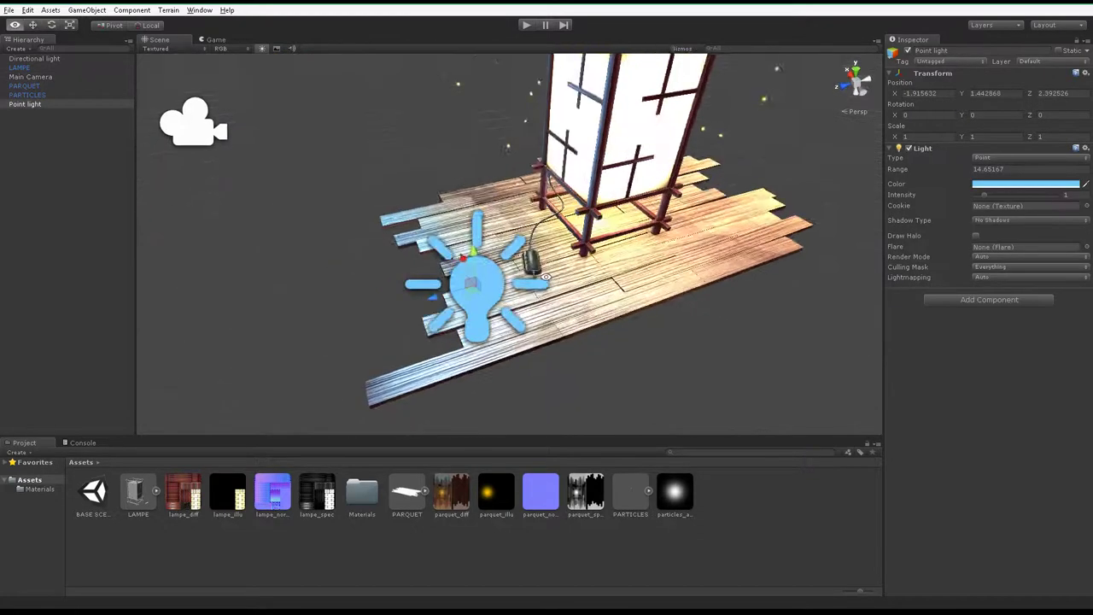
pyautogui.click(1038, 191)
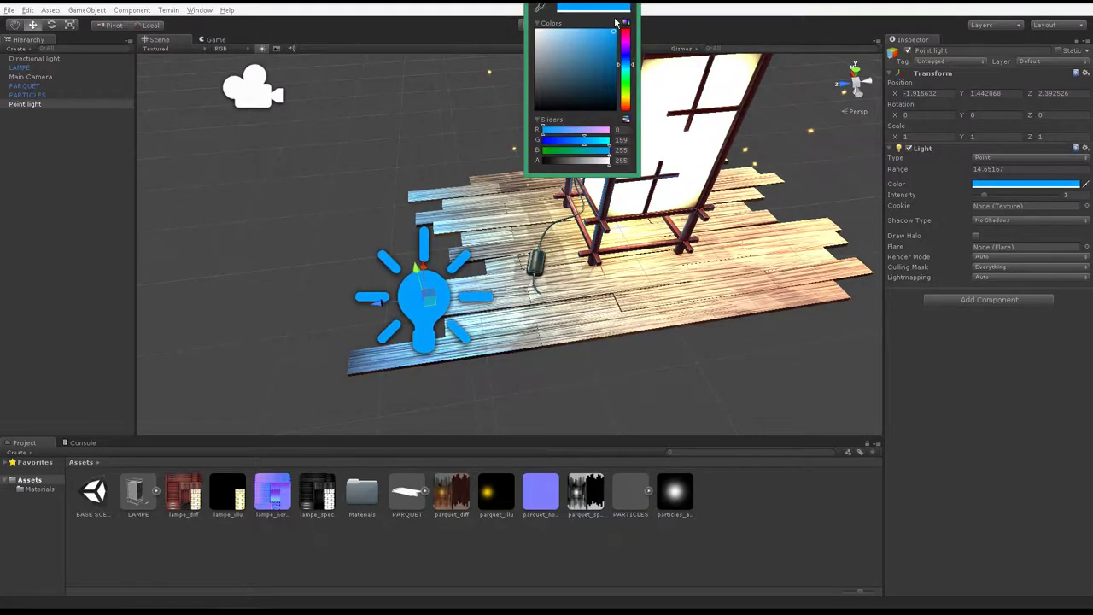
pyautogui.keyDown('alt'); pyautogui.click(579, 260); pyautogui.keyUp('alt')
pyautogui.moveTo(487, 259)
pyautogui.keyDown('alt'); pyautogui.mouseDown()
pyautogui.moveTo(633, 292)
pyautogui.moveTo(631, 244)
pyautogui.moveTo(596, 300)
pyautogui.moveTo(596, 289)
pyautogui.moveTo(454, 346)
pyautogui.moveTo(432, 256)
pyautogui.mouseUp(); pyautogui.keyUp('alt')
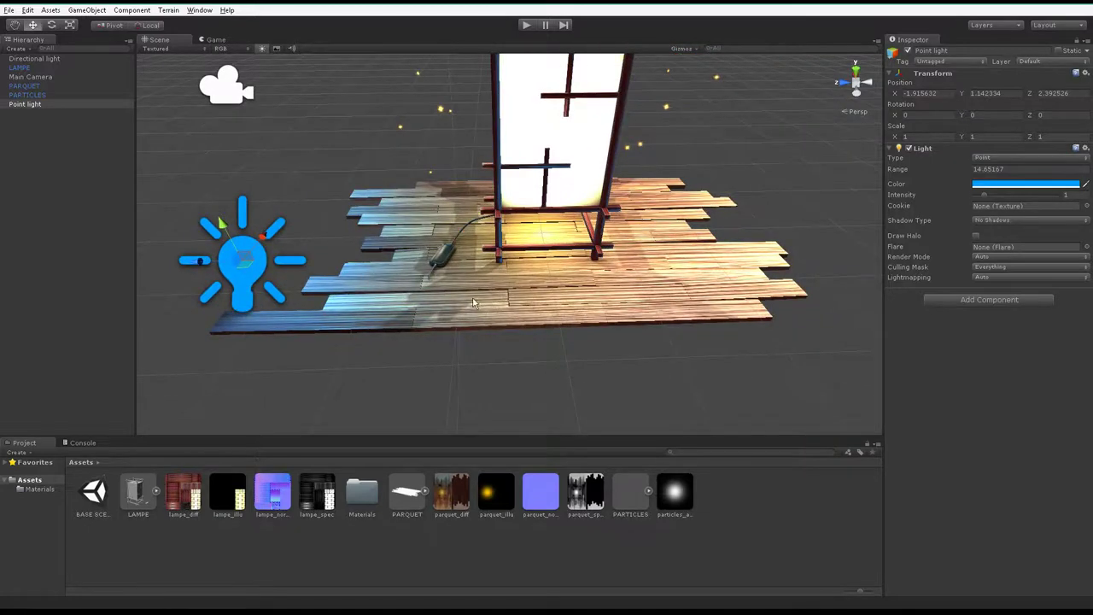
pyautogui.keyDown('alt'); pyautogui.moveTo(475, 302); pyautogui.dragTo(563, 292); pyautogui.keyUp('alt')
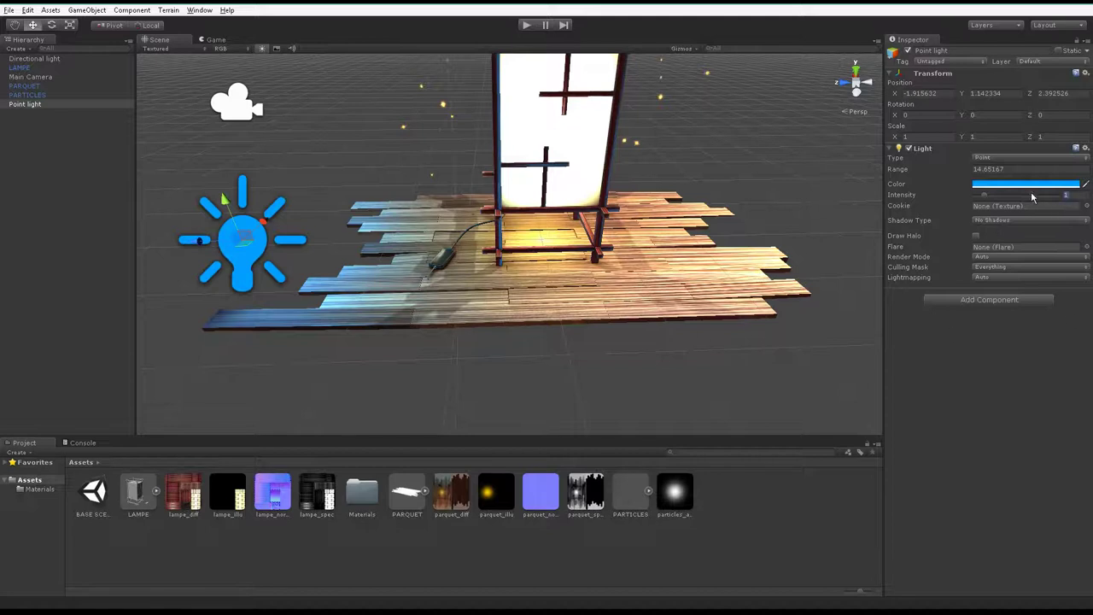
pyautogui.write('0.85')
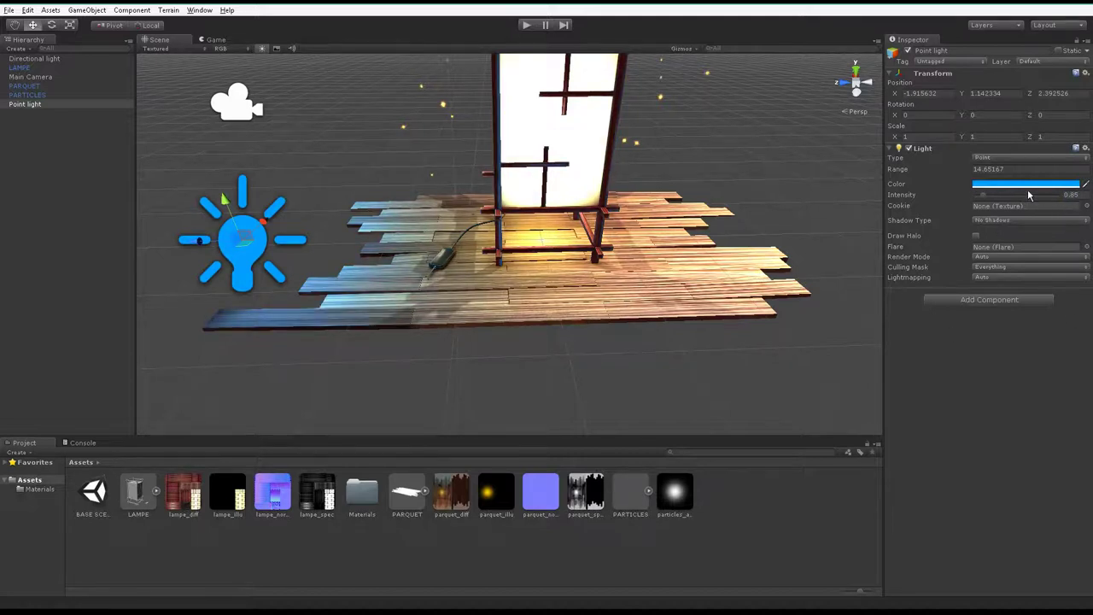
# Step: Select PARQUET and raise its material's Shininess to tighten the highlights
pyautogui.keyDown('alt'); pyautogui.moveTo(667, 296); pyautogui.dragTo(746, 334); pyautogui.keyUp('alt')
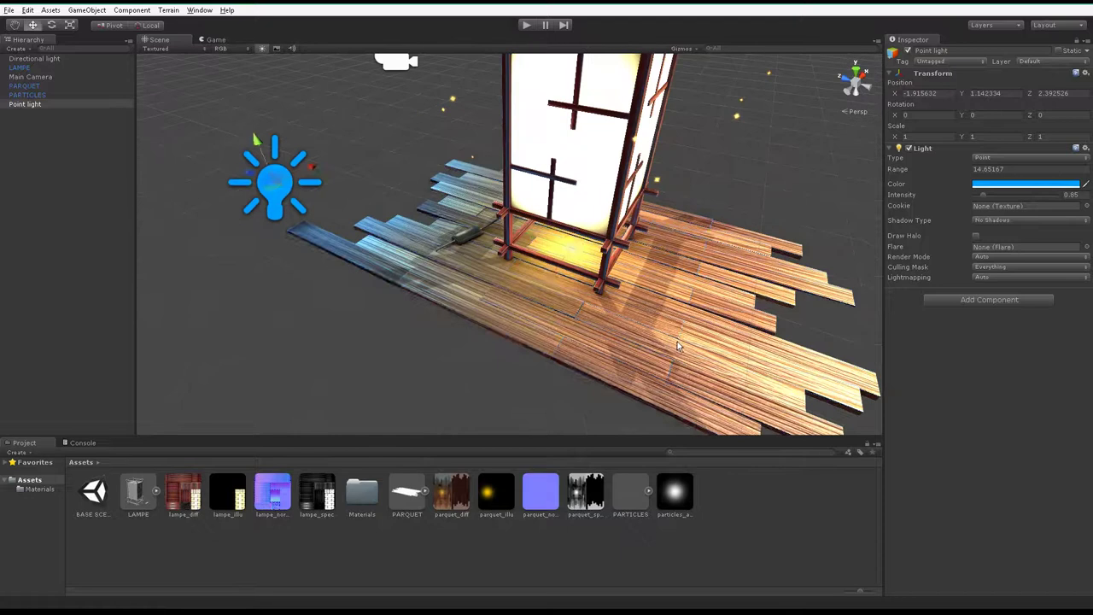
pyautogui.click(745, 335)
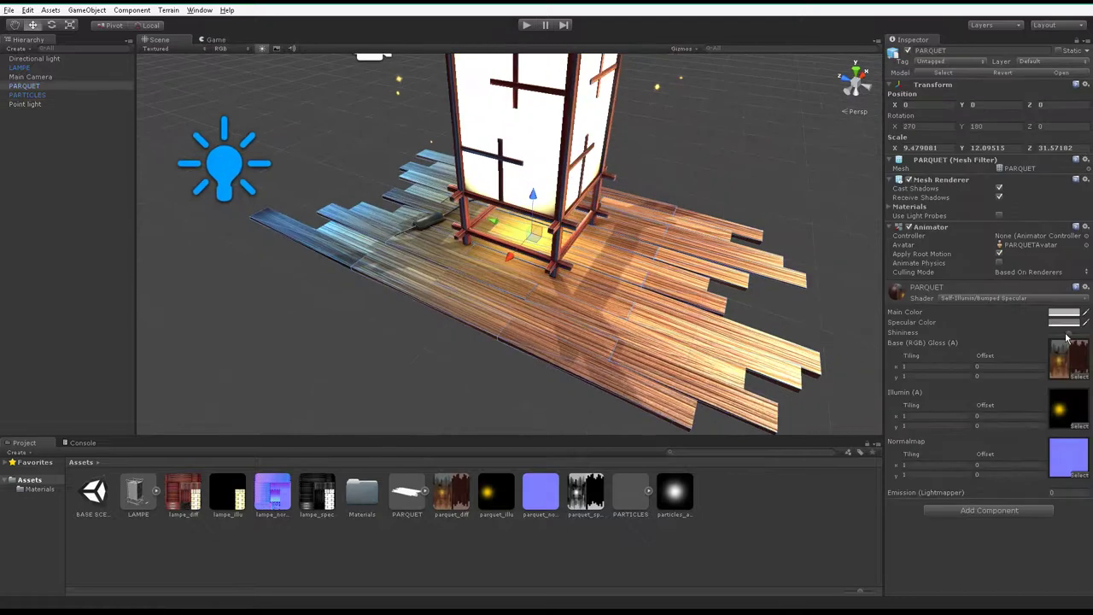
pyautogui.moveTo(1067, 338); pyautogui.dragTo(1074, 336)
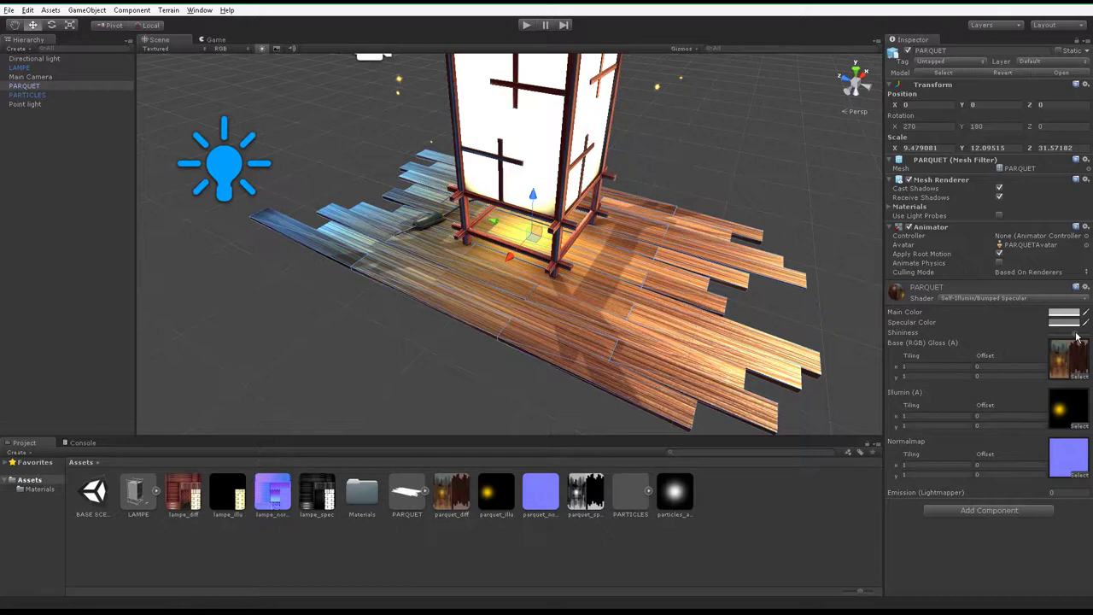
pyautogui.moveTo(581, 256)
pyautogui.keyDown('alt'); pyautogui.mouseDown()
pyautogui.moveTo(508, 255)
pyautogui.moveTo(704, 316)
pyautogui.mouseUp(); pyautogui.keyUp('alt')
pyautogui.moveTo(1078, 339); pyautogui.dragTo(1089, 339)
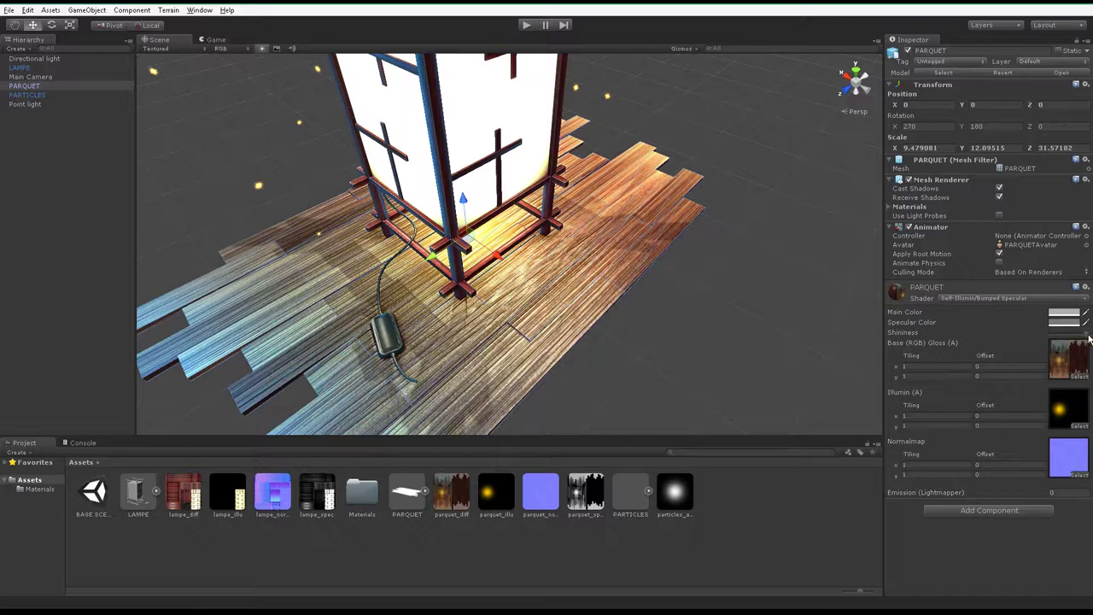
# Step: Darken the floor's specular colour to 88 grey
pyautogui.click(1065, 323)
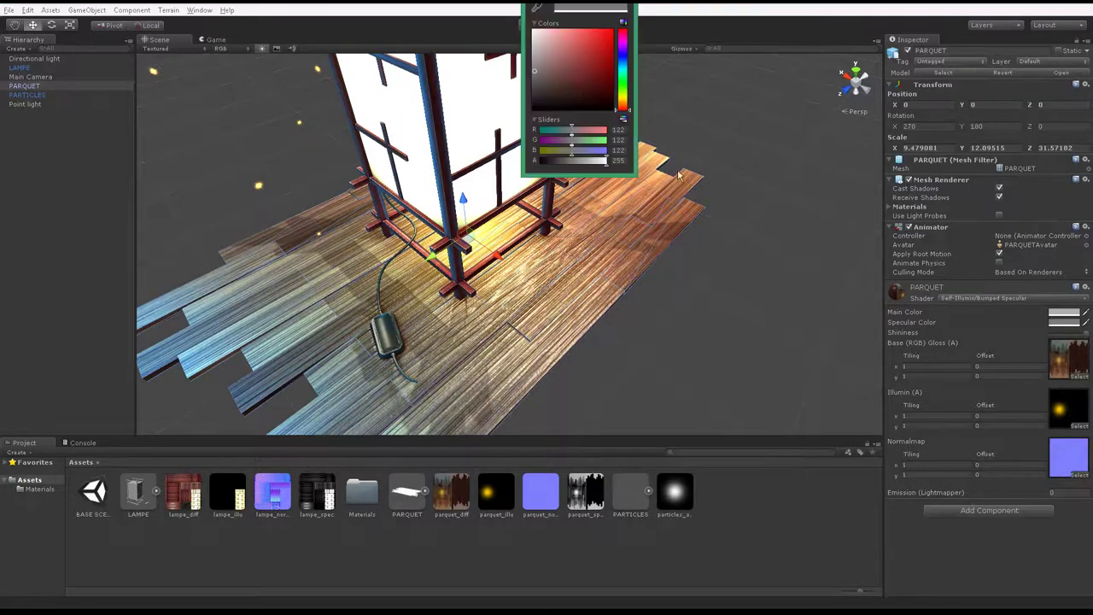
pyautogui.moveTo(555, 81); pyautogui.dragTo(531, 83)
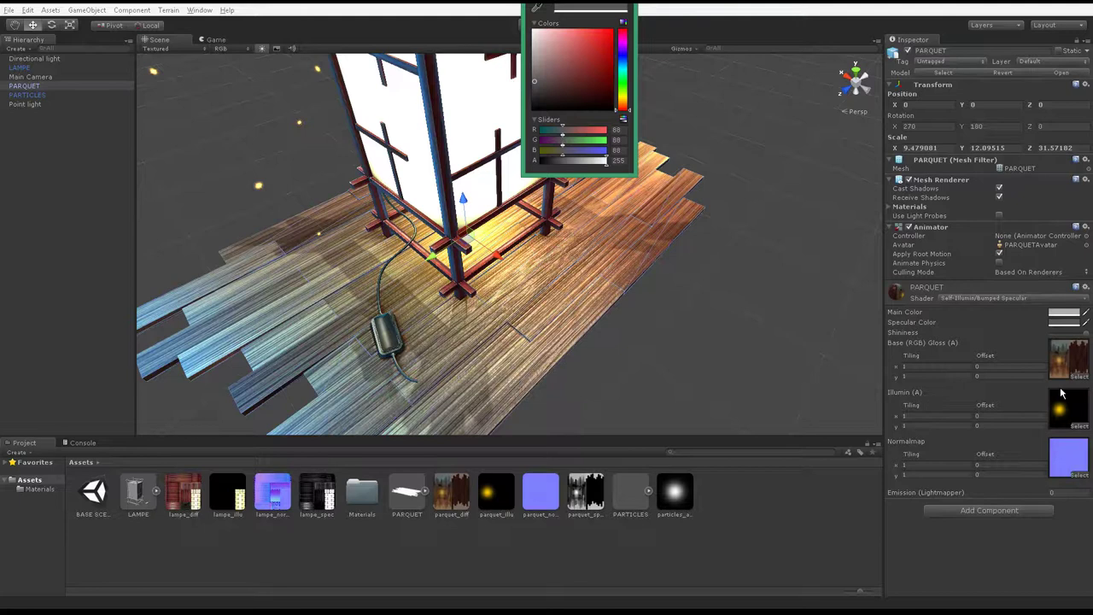
pyautogui.moveTo(652, 327)
pyautogui.keyDown('alt'); pyautogui.mouseDown()
pyautogui.moveTo(753, 268)
pyautogui.moveTo(532, 319)
pyautogui.moveTo(696, 301)
pyautogui.moveTo(592, 305)
pyautogui.moveTo(581, 348)
pyautogui.moveTo(625, 349)
pyautogui.moveTo(621, 333)
pyautogui.mouseUp(); pyautogui.keyUp('alt')
# Step: Frame LAMPE and raise its material's main colour to 245 grey
pyautogui.click(523, 131)
pyautogui.press('f')
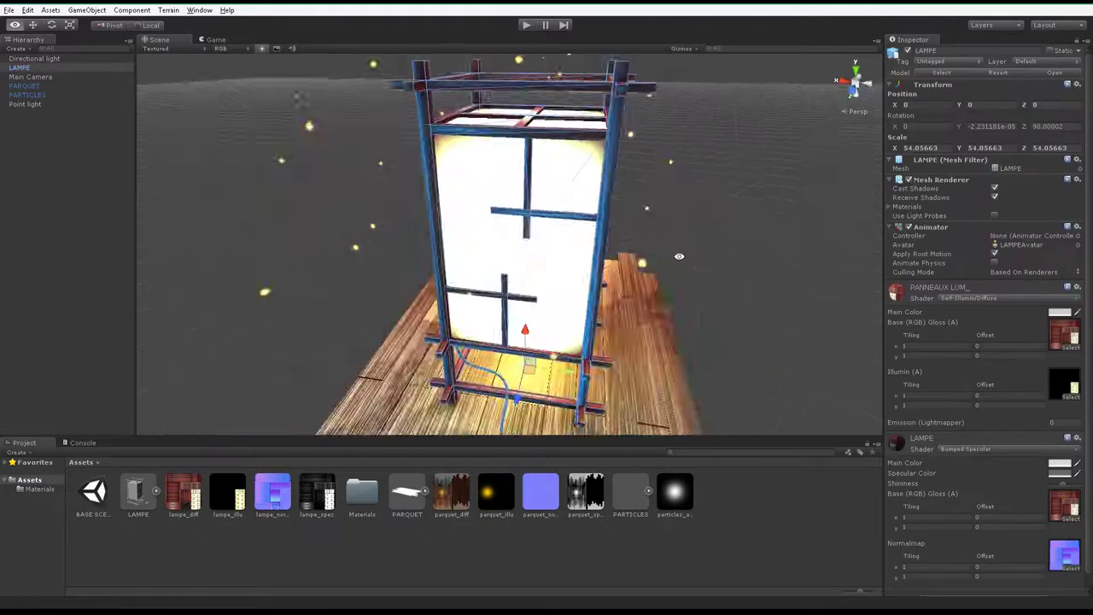
pyautogui.click(1063, 467)
pyautogui.click(525, 39)
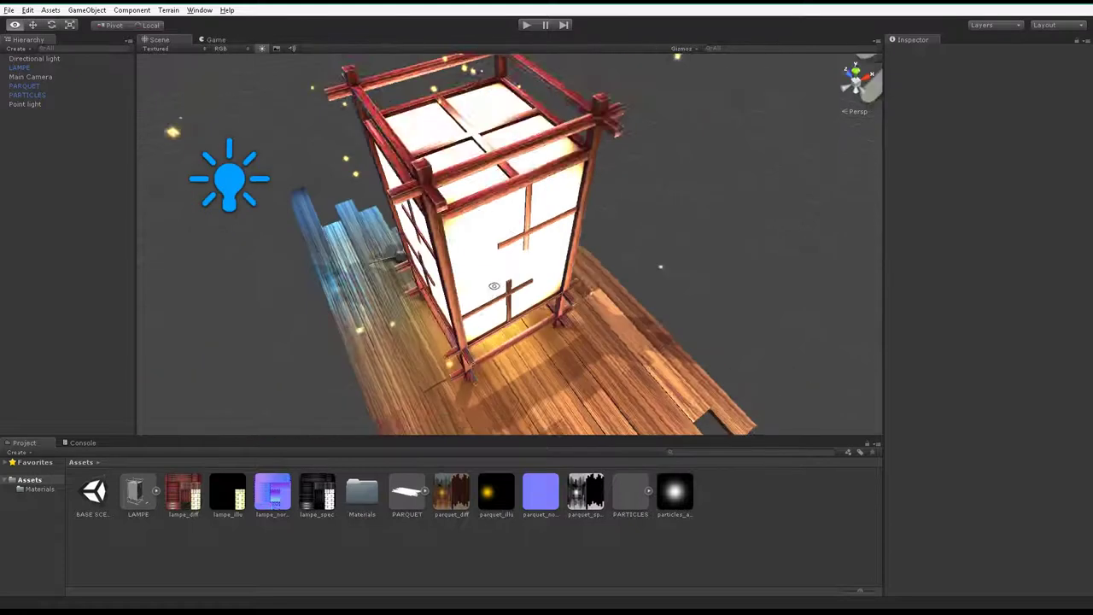
# Step: Preview the camera's render in the Game view, then return to the Scene and reselect LAMPE
pyautogui.keyDown('alt'); pyautogui.moveTo(521, 228); pyautogui.dragTo(208, 53); pyautogui.keyUp('alt')
pyautogui.click(213, 40)
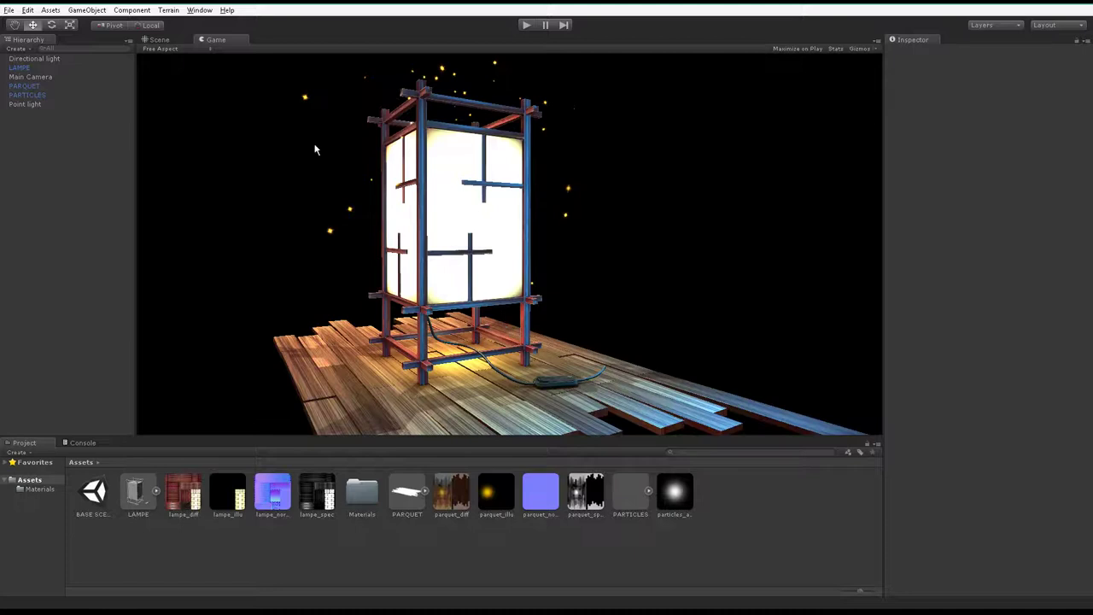
pyautogui.click(157, 40)
pyautogui.moveTo(584, 298)
pyautogui.keyDown('alt'); pyautogui.mouseDown()
pyautogui.moveTo(551, 274)
pyautogui.moveTo(542, 177)
pyautogui.mouseUp(); pyautogui.keyUp('alt')
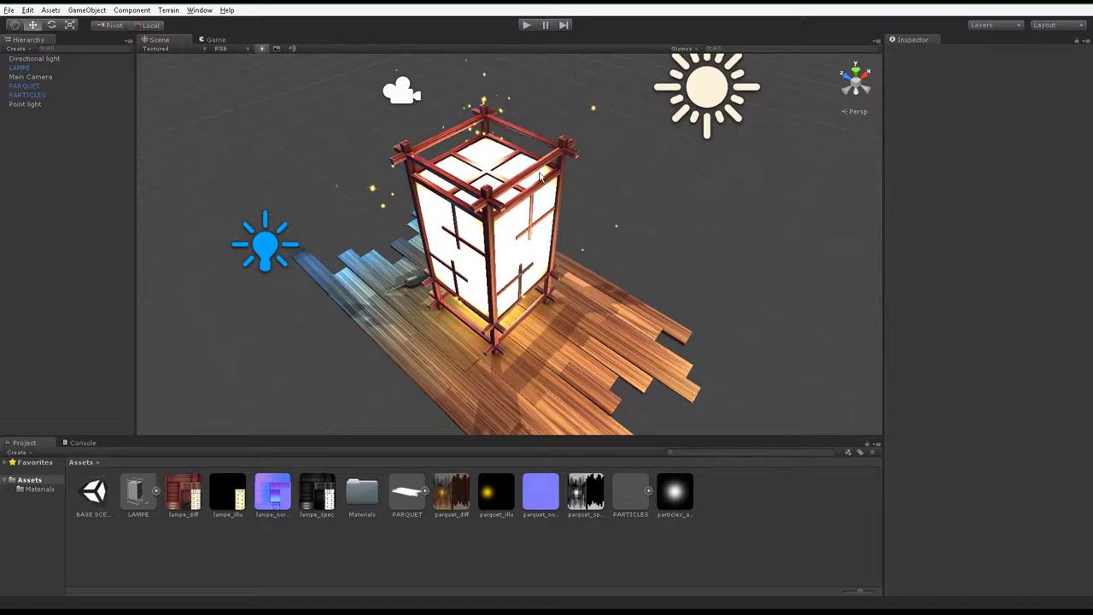
pyautogui.click(541, 177)
pyautogui.click(27, 10)
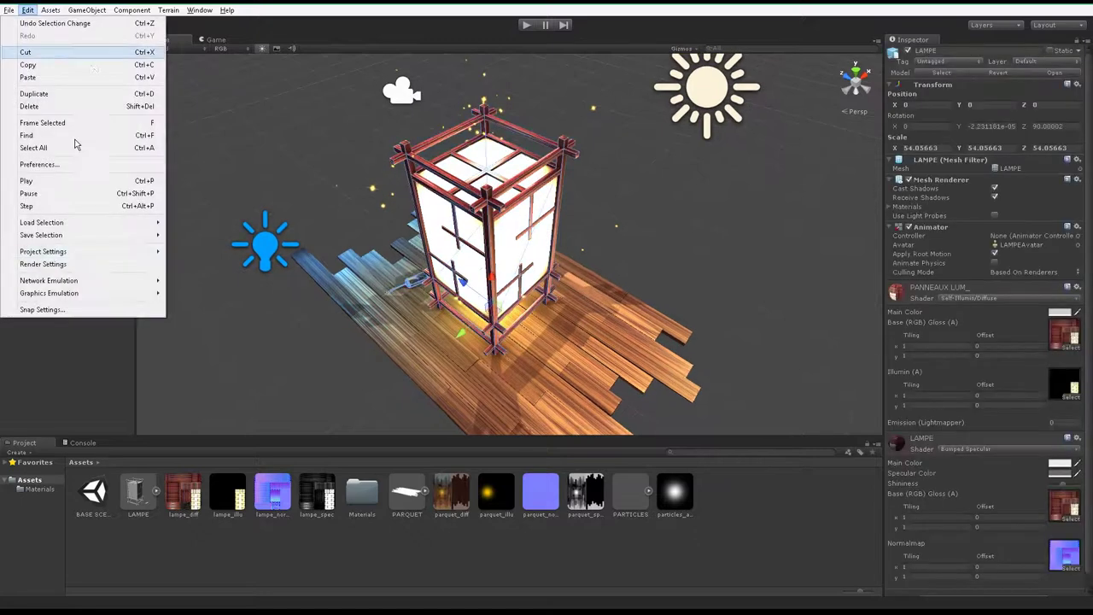
# Step: Set the Render Settings ambient light colour to a lighter warm beige
pyautogui.click(93, 265)
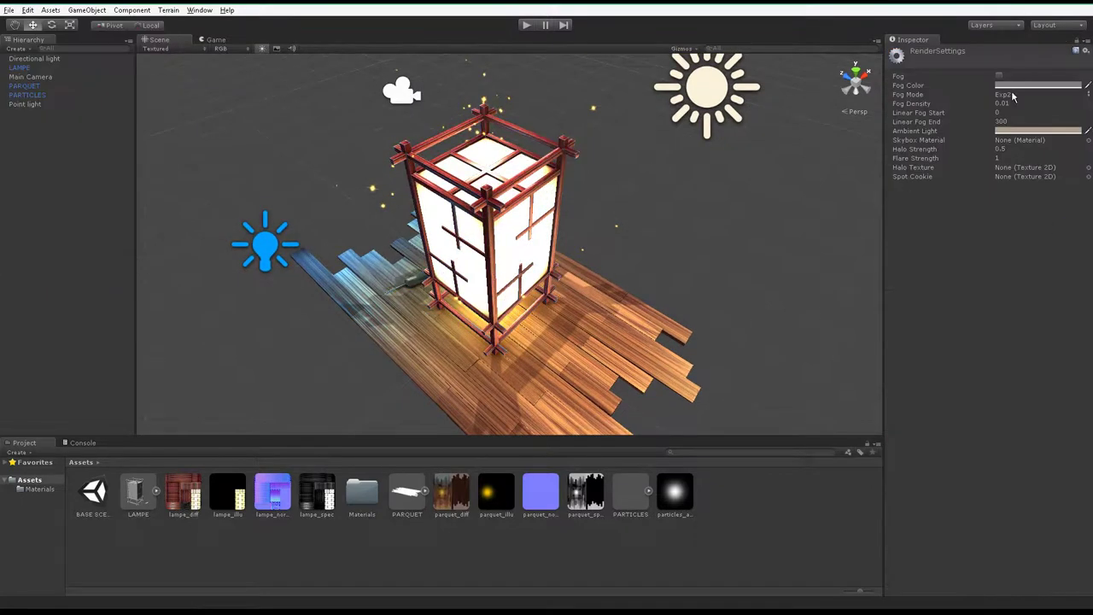
pyautogui.click(1016, 132)
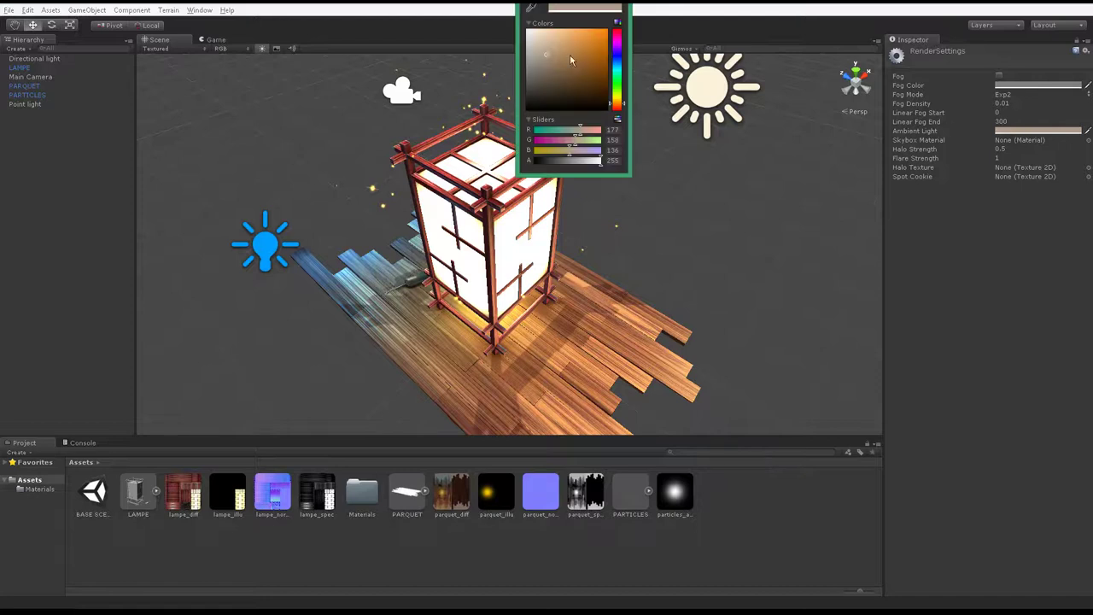
pyautogui.click(542, 43)
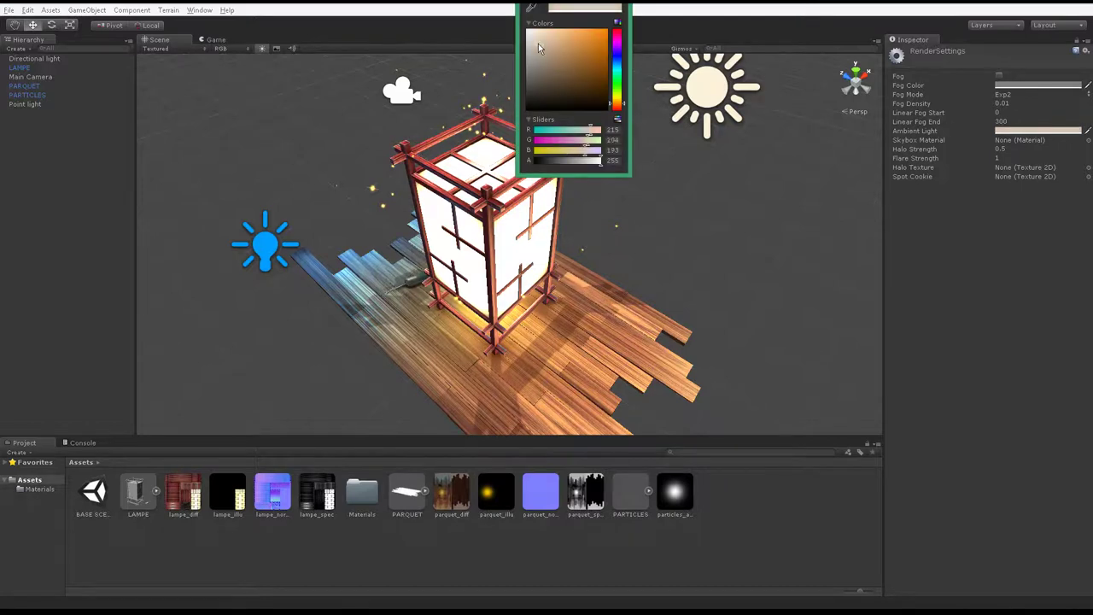
# Step: Check the new lighting from the game camera, then return to the Scene view and select LAMPE
pyautogui.click(218, 41)
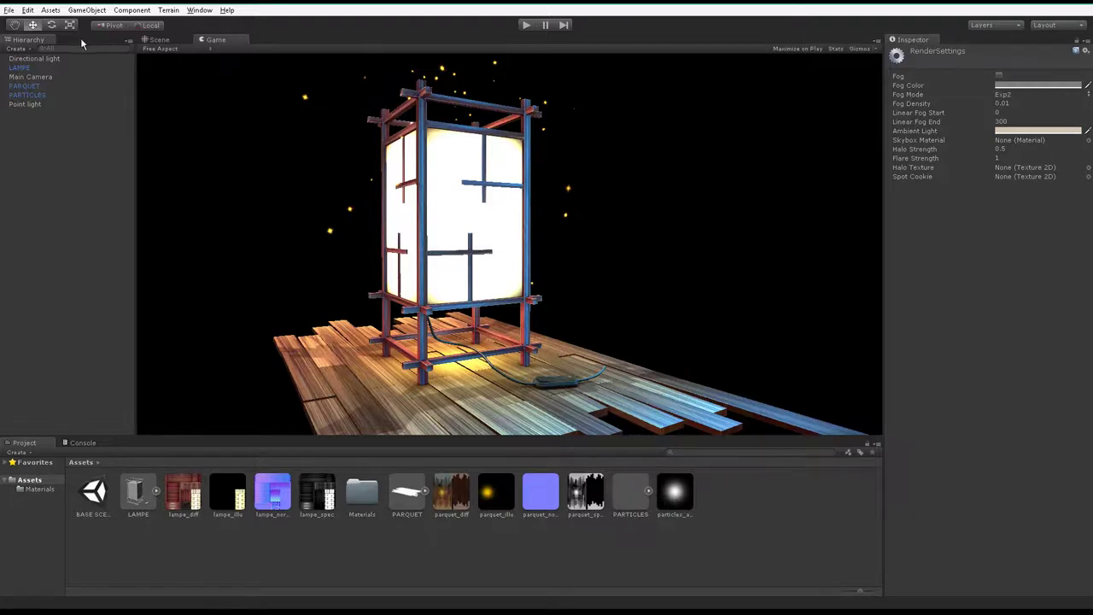
pyautogui.click(159, 41)
pyautogui.moveTo(512, 257)
pyautogui.keyDown('alt'); pyautogui.mouseDown()
pyautogui.moveTo(564, 320)
pyautogui.moveTo(610, 335)
pyautogui.mouseUp(); pyautogui.keyUp('alt')
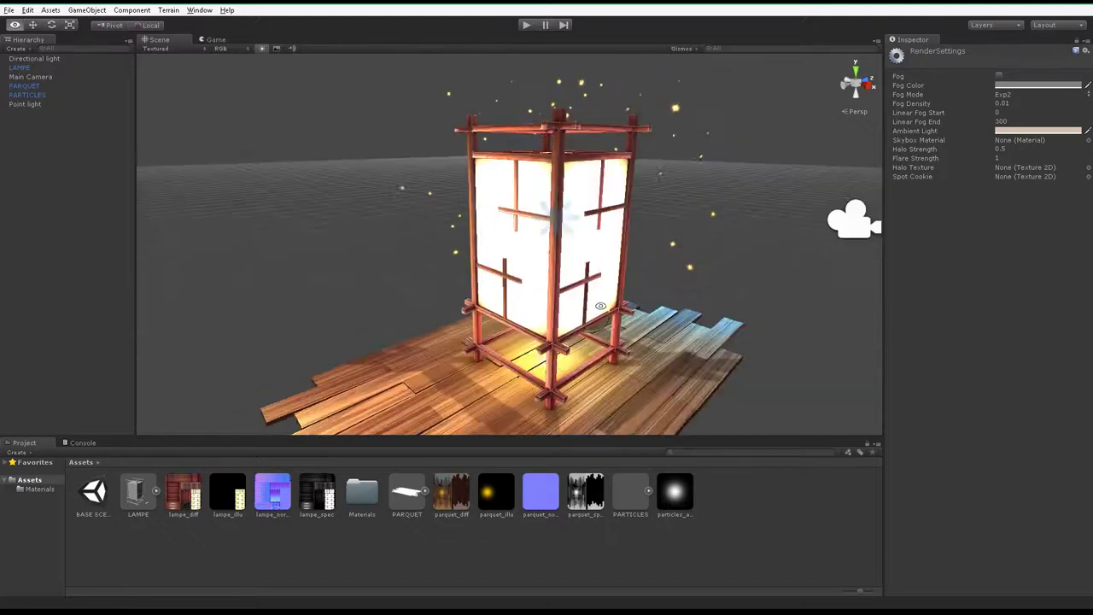
pyautogui.click(574, 378)
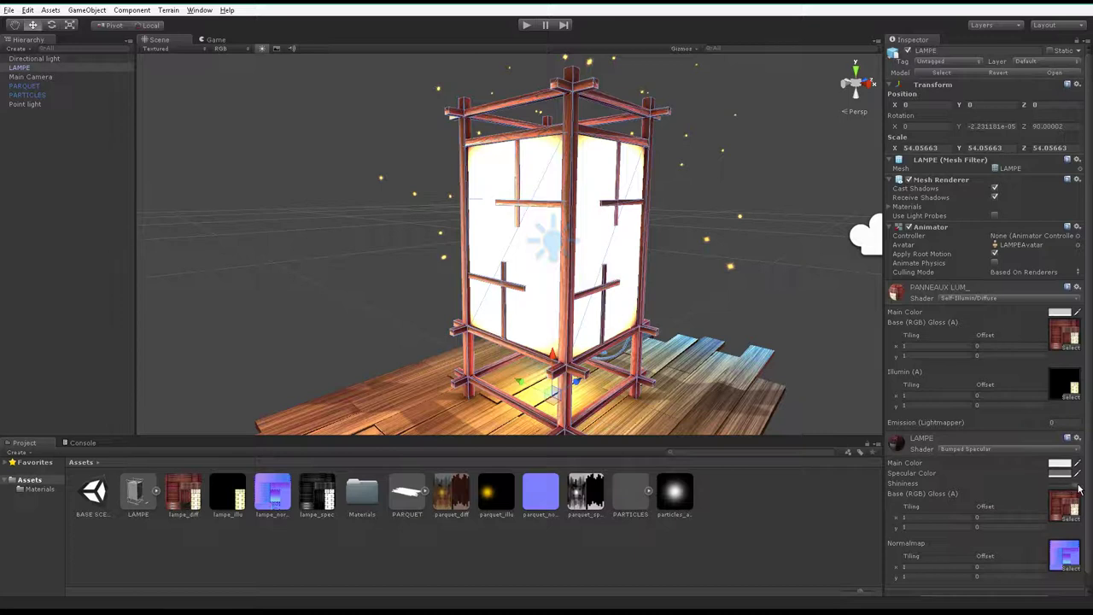
# Step: Brighten the LAMPE material's Specular Color to a warm light grey (about R 143, G 135, B 126)
pyautogui.click(205, 43)
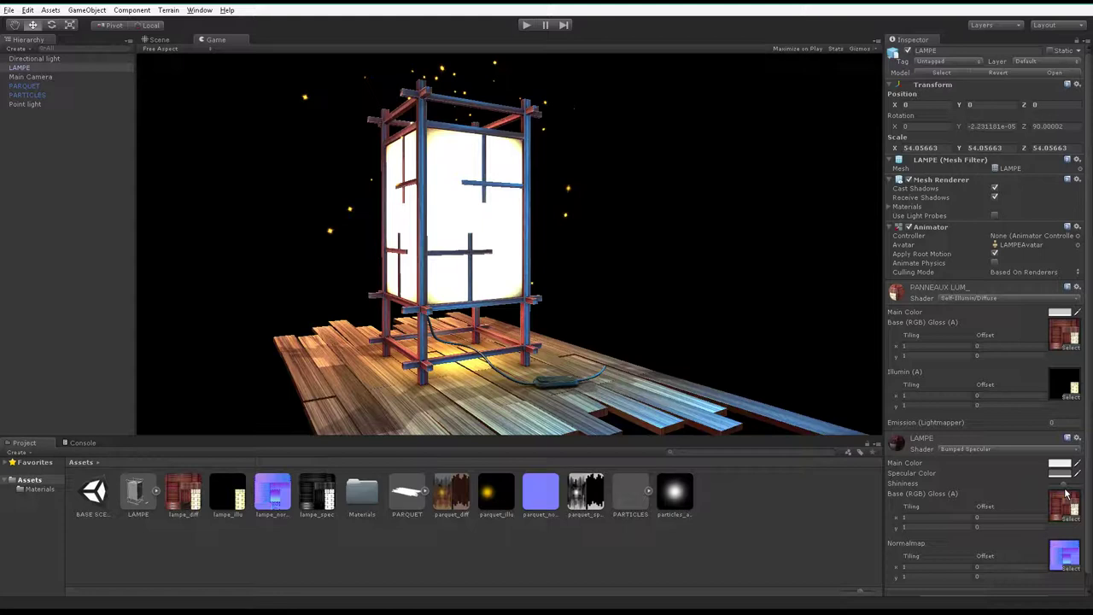
pyautogui.click(1062, 475)
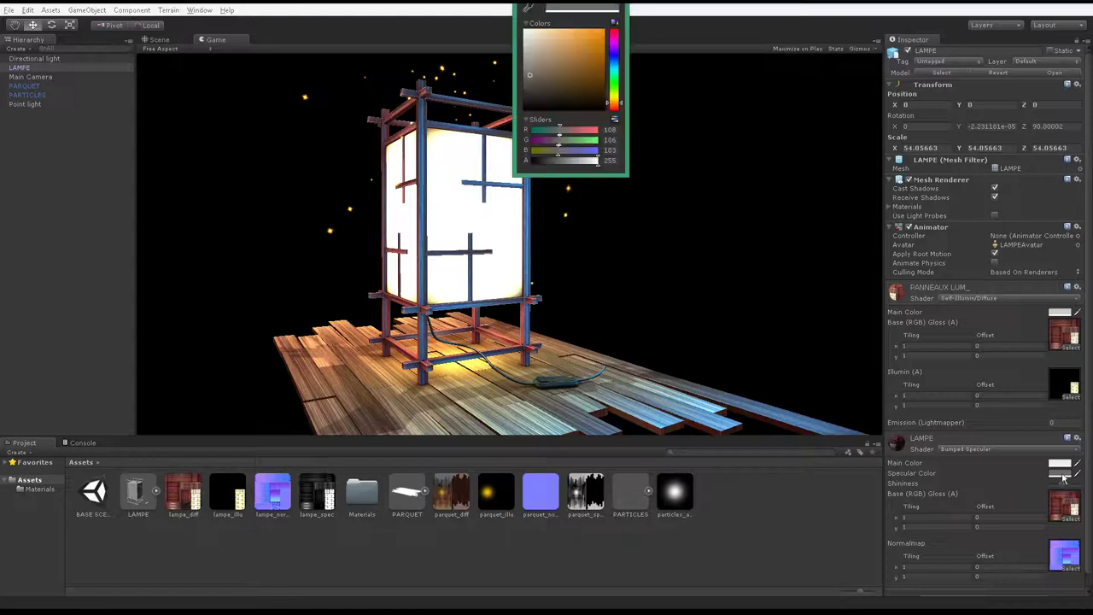
pyautogui.moveTo(537, 65)
pyautogui.mouseDown()
pyautogui.moveTo(503, 20)
pyautogui.moveTo(524, 81)
pyautogui.moveTo(527, 71)
pyautogui.mouseUp()
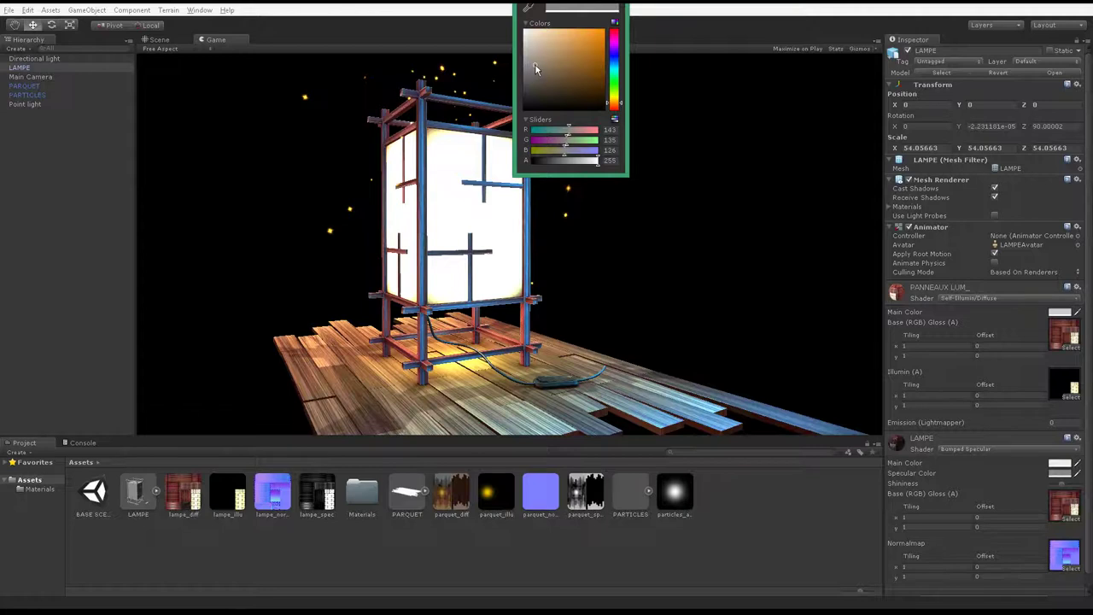
pyautogui.click(501, 260)
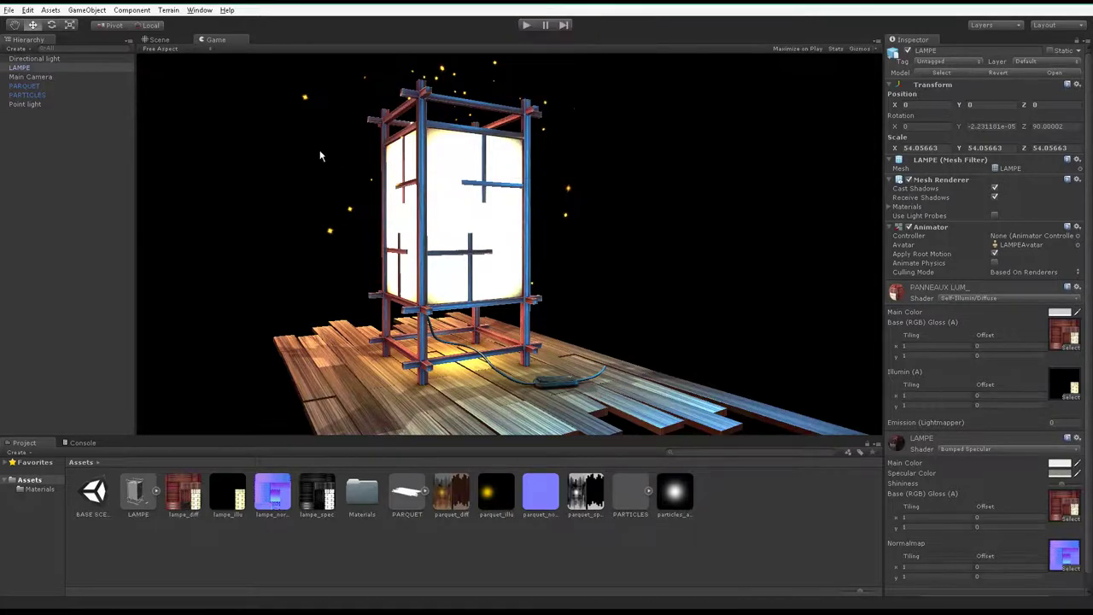
# Step: Adjust the Shininess of the LAMPE frame material in the Scene view
pyautogui.click(159, 39)
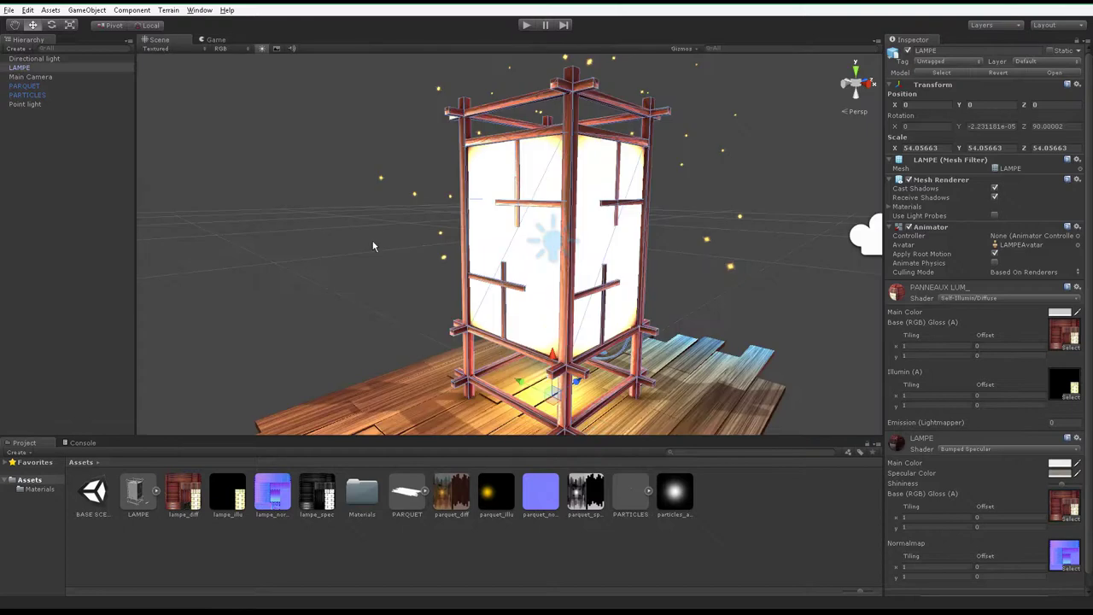
pyautogui.moveTo(513, 256)
pyautogui.keyDown('alt'); pyautogui.mouseDown()
pyautogui.moveTo(611, 251)
pyautogui.moveTo(586, 257)
pyautogui.moveTo(641, 276)
pyautogui.moveTo(572, 329)
pyautogui.mouseUp(); pyautogui.keyUp('alt')
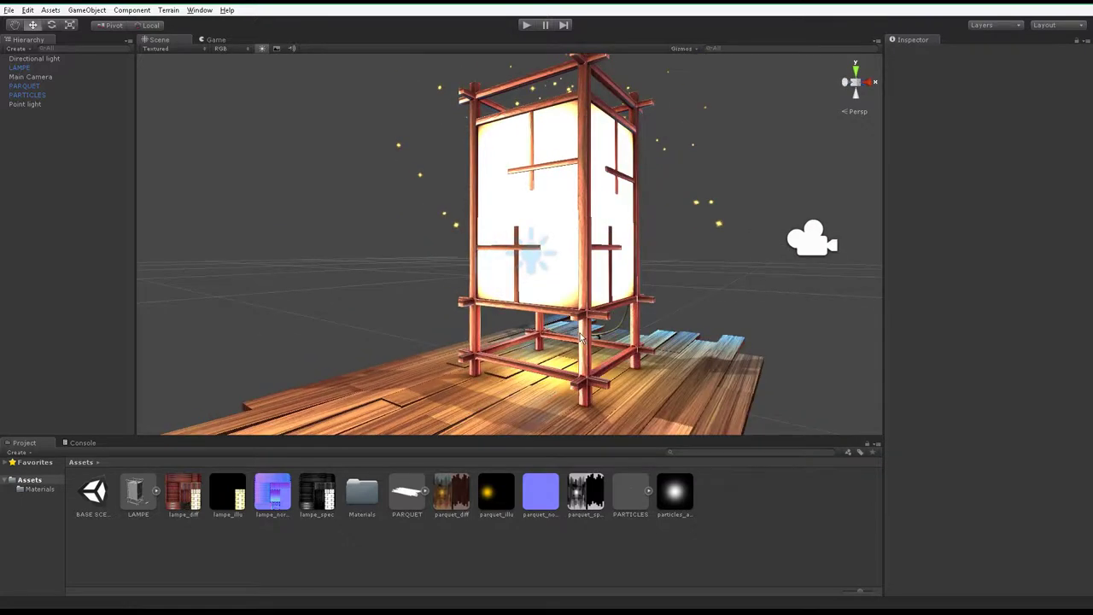
pyautogui.click(577, 335)
pyautogui.moveTo(1063, 486); pyautogui.dragTo(1076, 487)
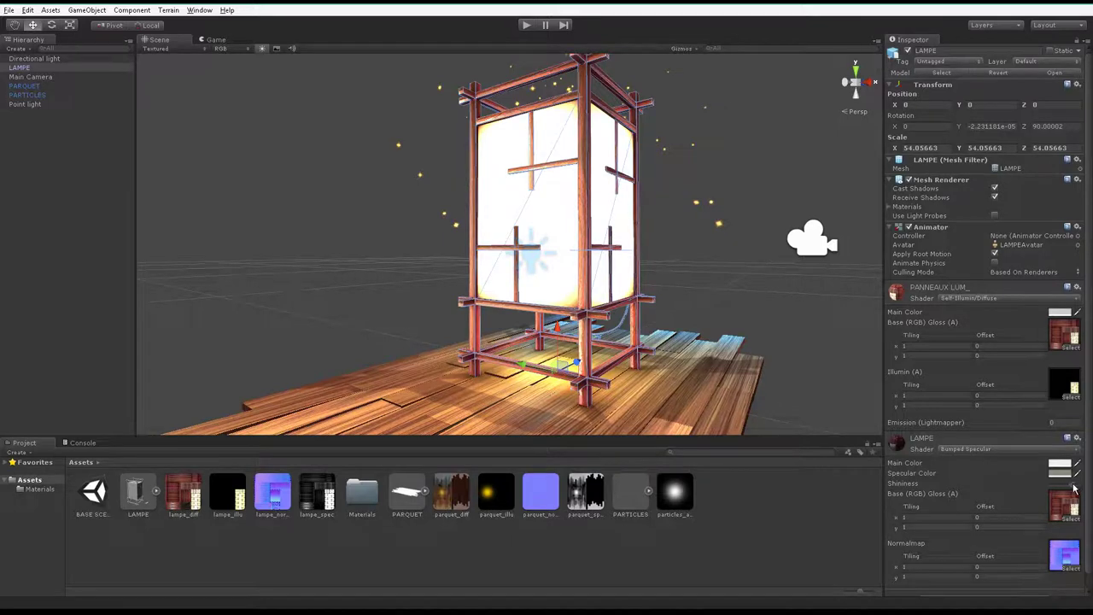
pyautogui.click(806, 303)
# Step: Tint the PANNEAUX LUM_ paper panels' Main Color a warm beige, then view the game render
pyautogui.moveTo(668, 302)
pyautogui.keyDown('alt'); pyautogui.mouseDown()
pyautogui.moveTo(658, 300)
pyautogui.moveTo(696, 323)
pyautogui.moveTo(700, 238)
pyautogui.moveTo(468, 284)
pyautogui.mouseUp(); pyautogui.keyUp('alt')
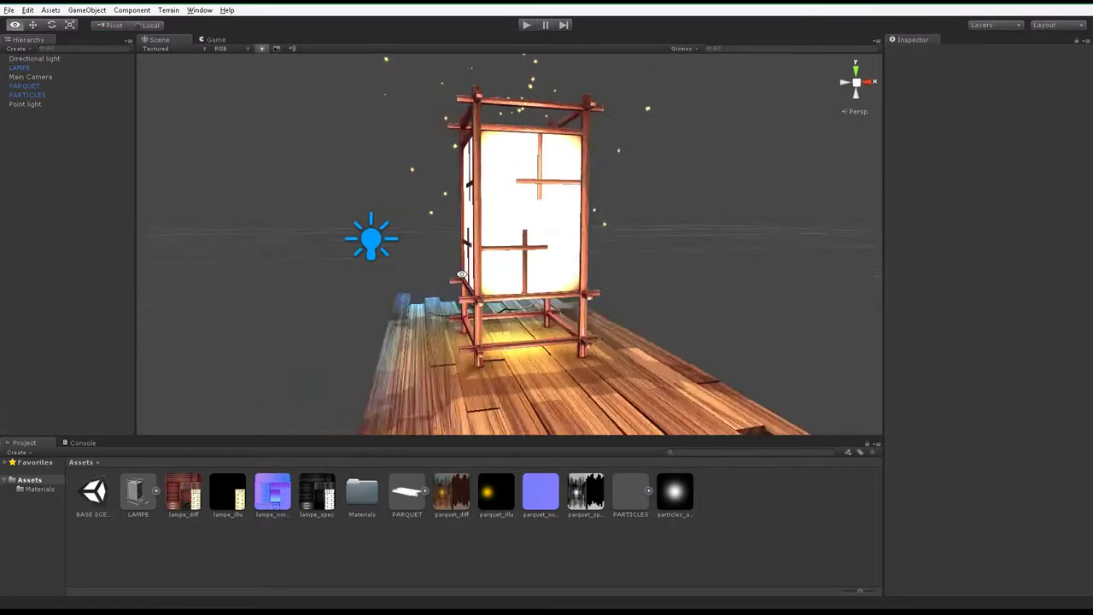
pyautogui.moveTo(469, 284)
pyautogui.keyDown('alt'); pyautogui.mouseDown()
pyautogui.moveTo(633, 347)
pyautogui.moveTo(597, 216)
pyautogui.moveTo(508, 269)
pyautogui.moveTo(498, 222)
pyautogui.moveTo(583, 253)
pyautogui.moveTo(521, 253)
pyautogui.mouseUp(); pyautogui.keyUp('alt')
pyautogui.click(523, 251)
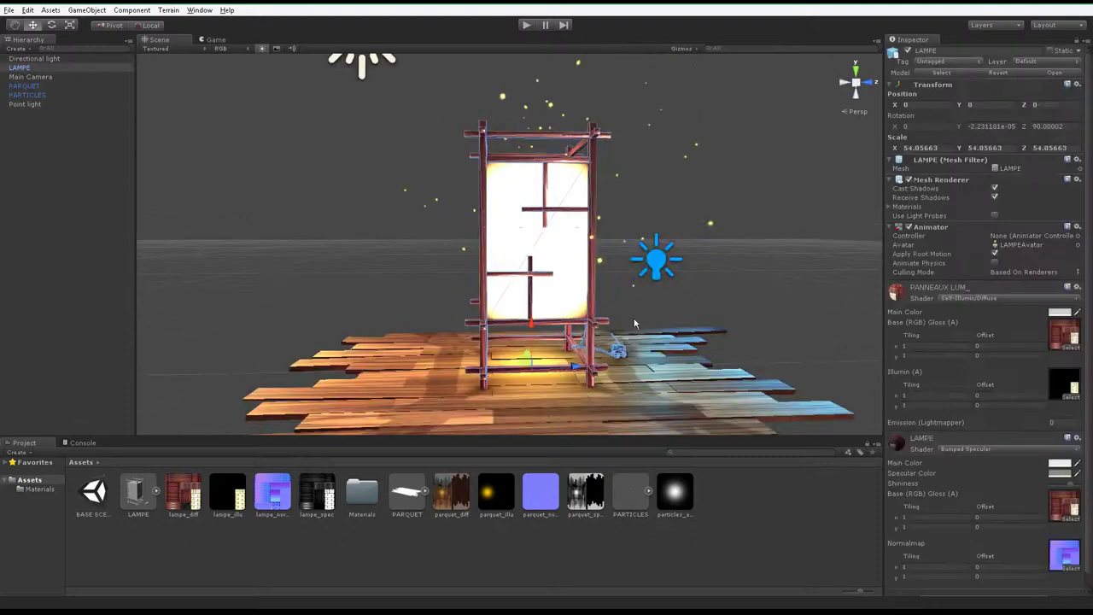
pyautogui.click(1058, 313)
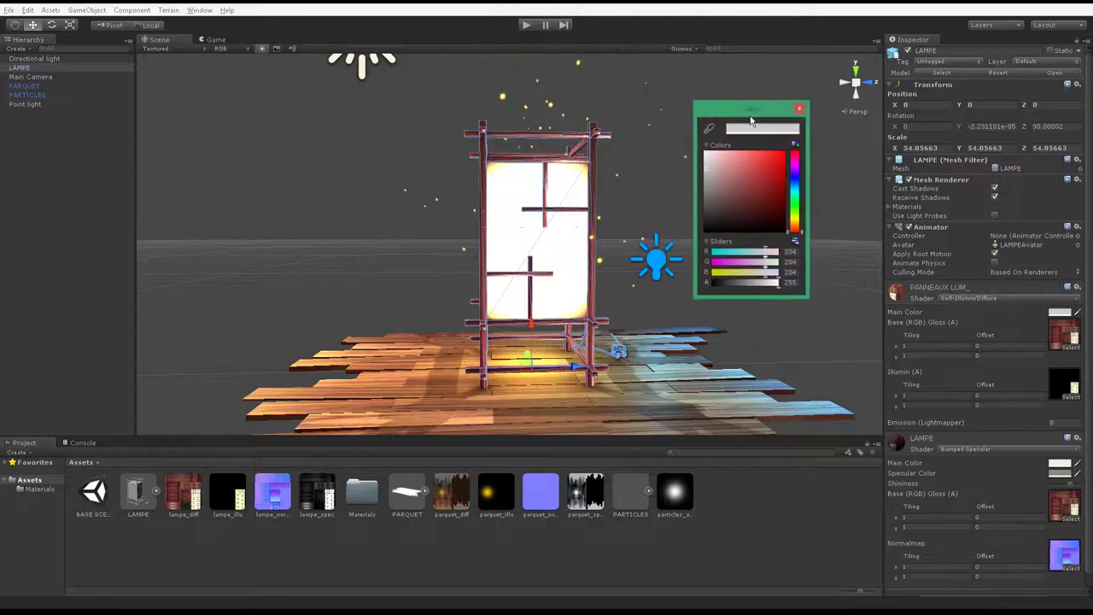
pyautogui.moveTo(562, 2); pyautogui.dragTo(756, 121)
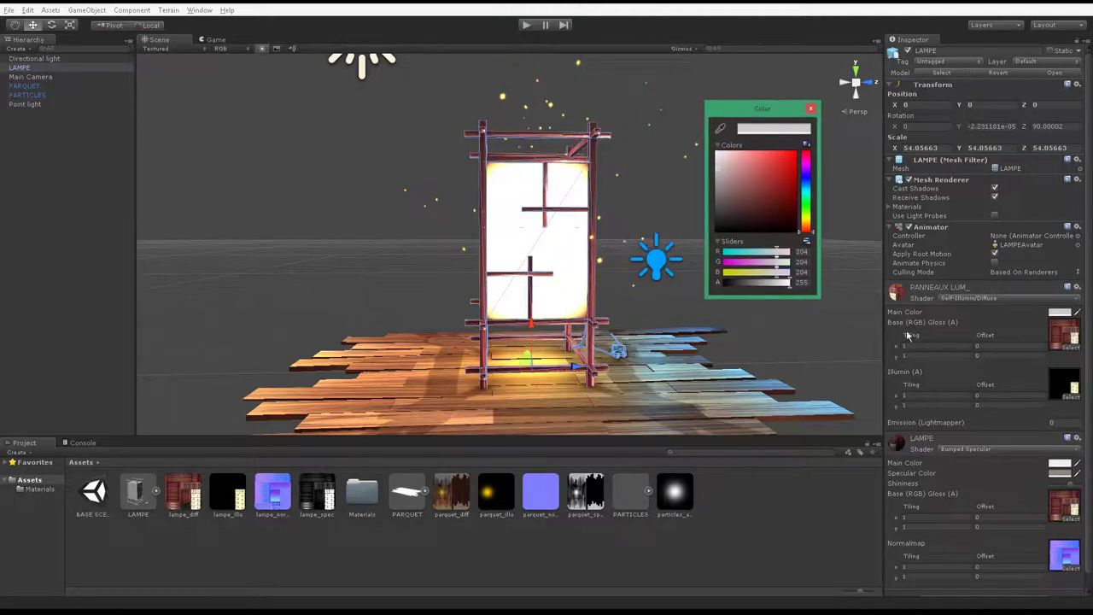
pyautogui.moveTo(738, 176); pyautogui.dragTo(748, 164)
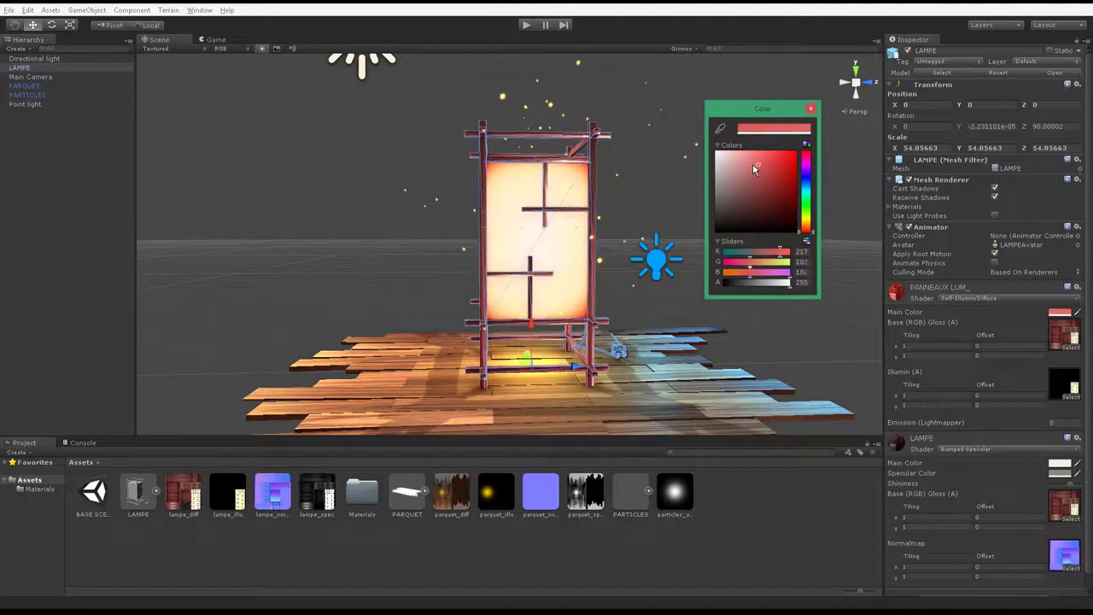
pyautogui.moveTo(805, 230); pyautogui.dragTo(806, 233)
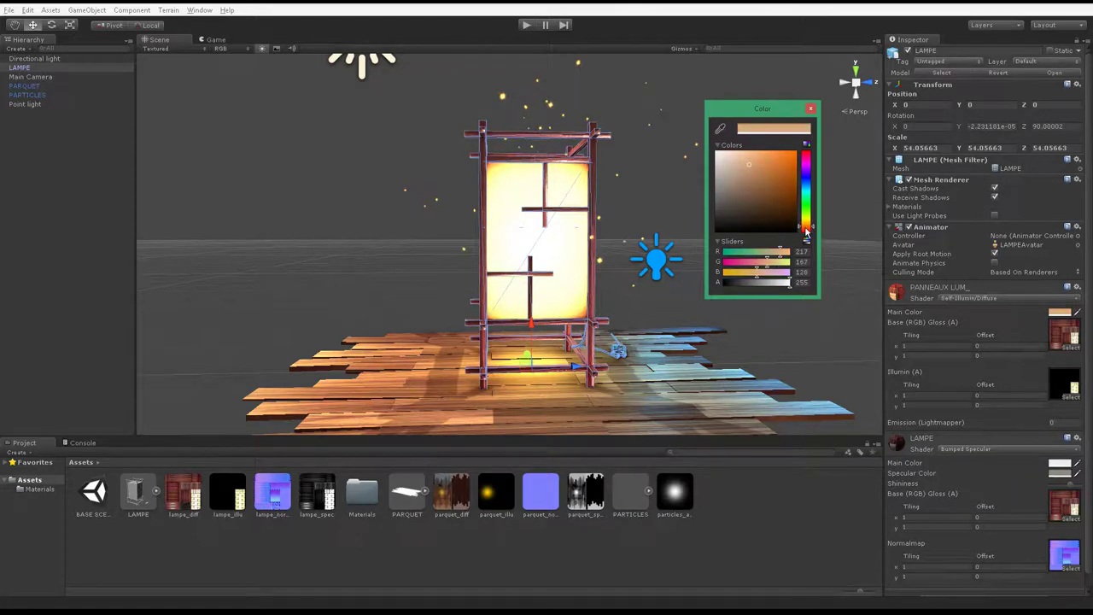
pyautogui.moveTo(762, 184); pyautogui.dragTo(738, 181)
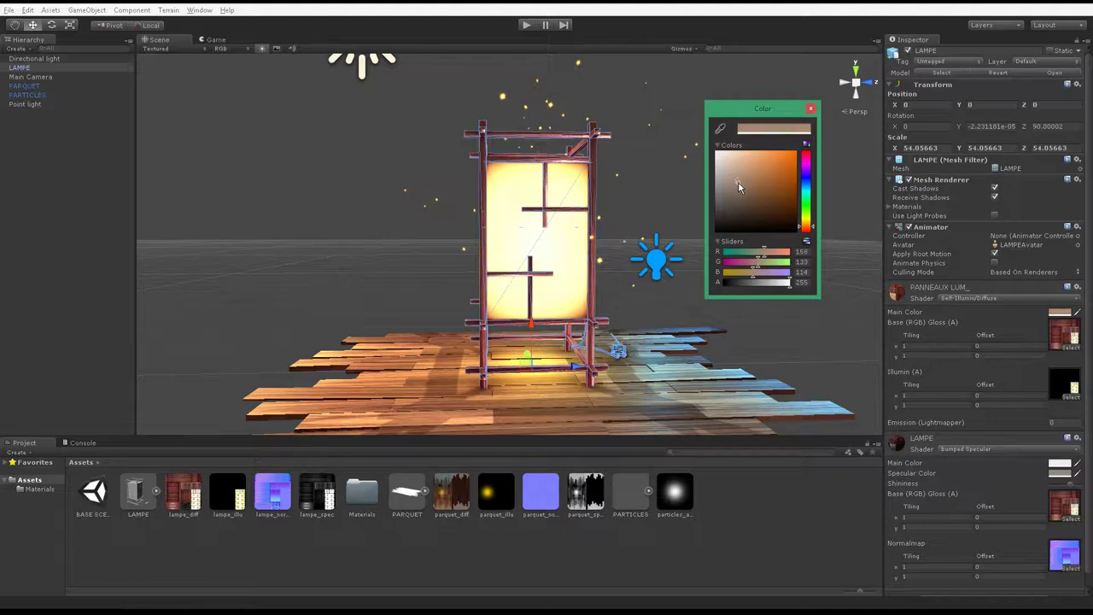
pyautogui.moveTo(803, 227); pyautogui.dragTo(804, 225)
pyautogui.moveTo(738, 181); pyautogui.dragTo(738, 184)
pyautogui.moveTo(806, 228); pyautogui.dragTo(807, 235)
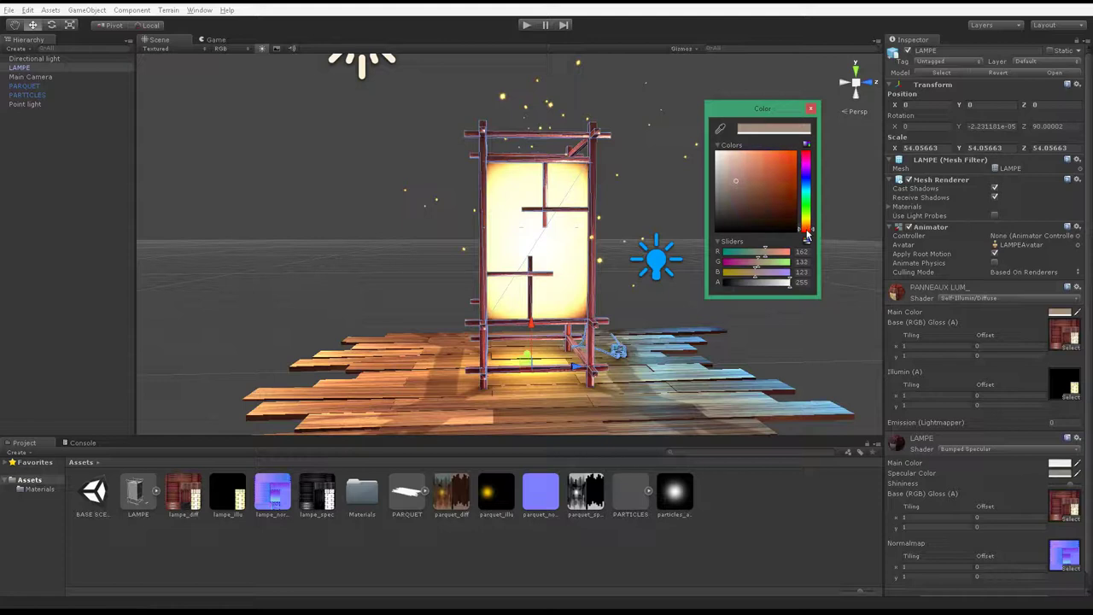
pyautogui.moveTo(518, 252)
pyautogui.keyDown('alt'); pyautogui.mouseDown()
pyautogui.moveTo(608, 261)
pyautogui.moveTo(613, 299)
pyautogui.mouseUp(); pyautogui.keyUp('alt')
pyautogui.click(214, 40)
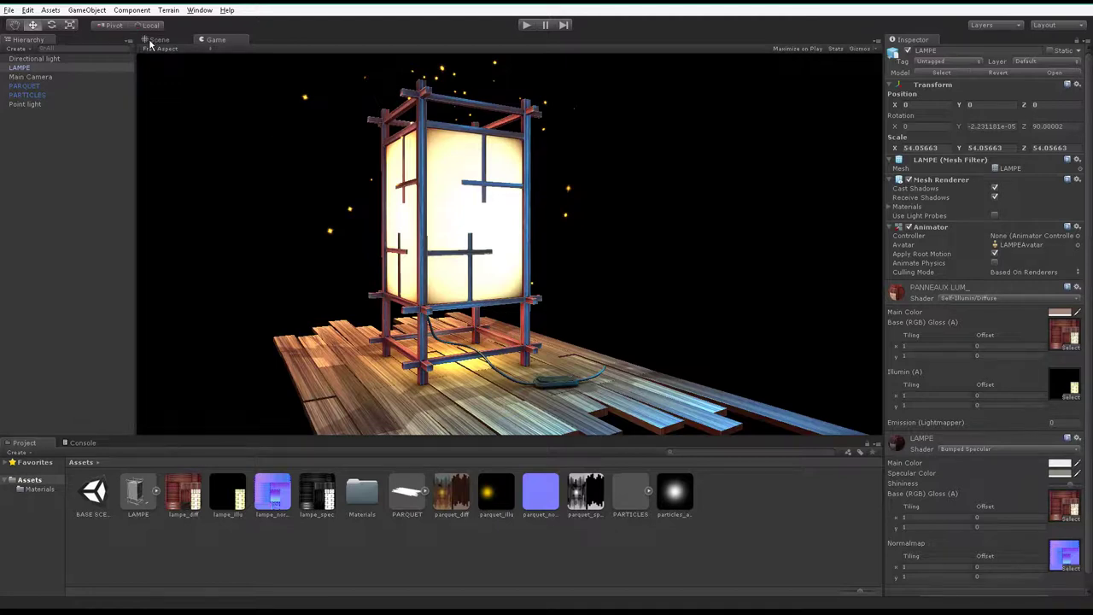
# Step: Import every file of the Image Effects (Pro Only) package into the project's Assets
pyautogui.click(38, 79)
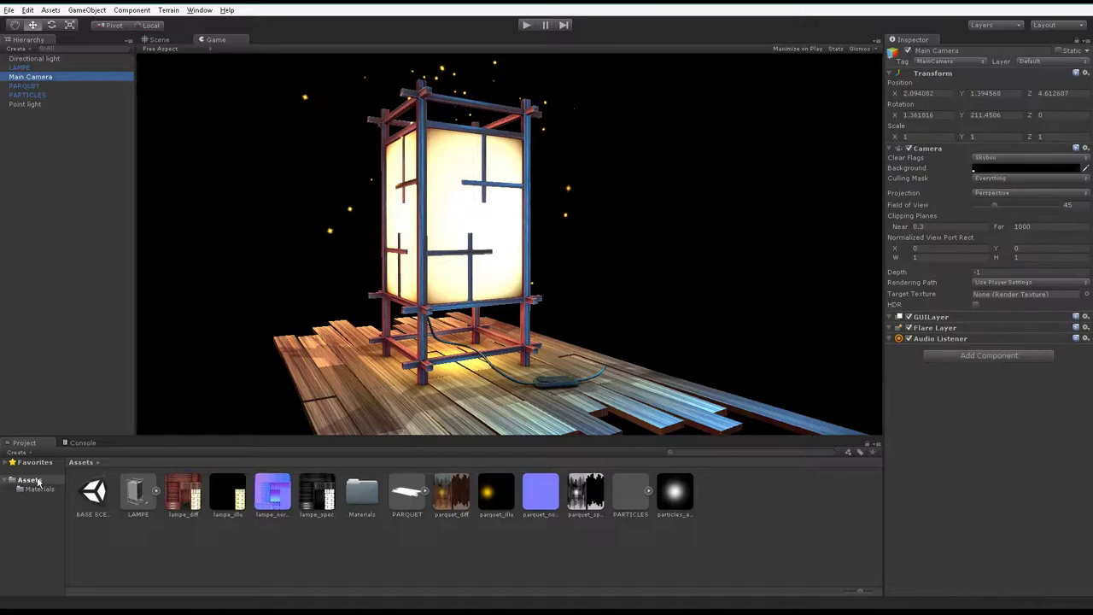
pyautogui.click(38, 480)
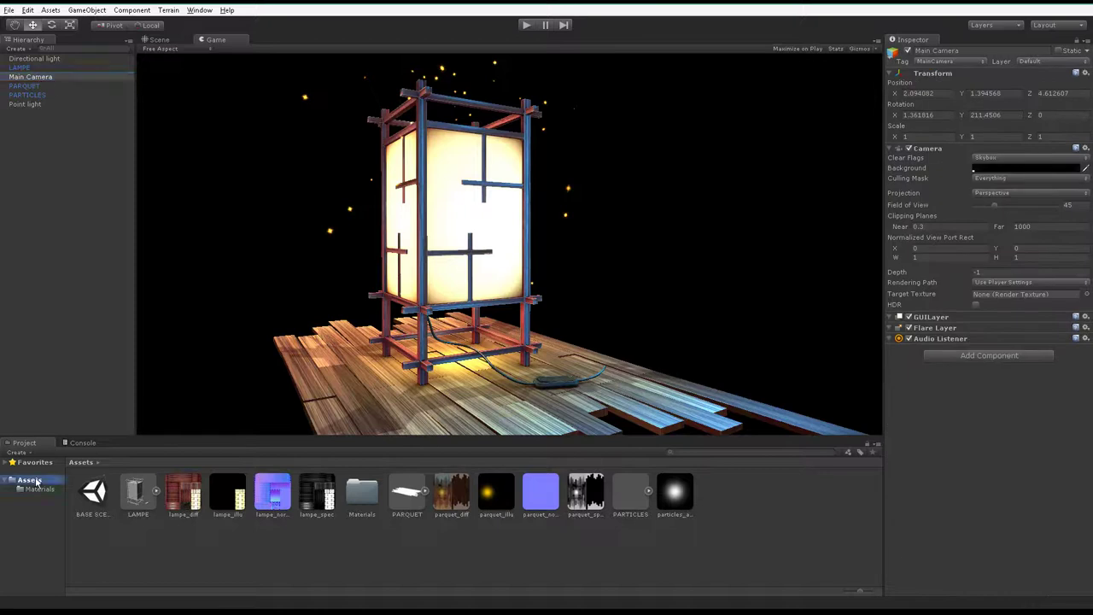
pyautogui.rightClick(771, 534)
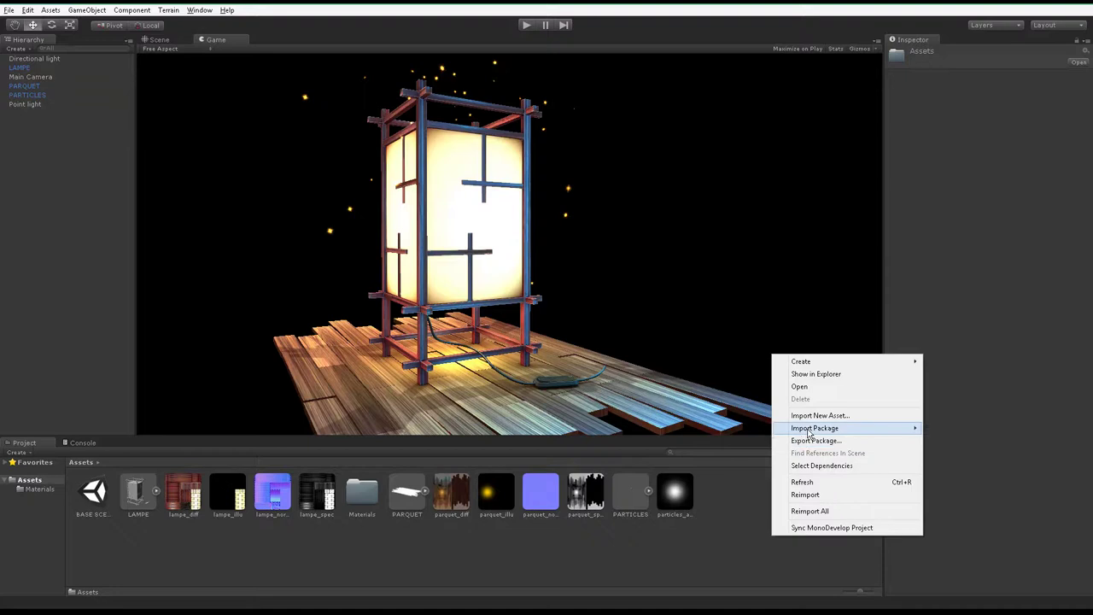
pyautogui.moveTo(808, 434)
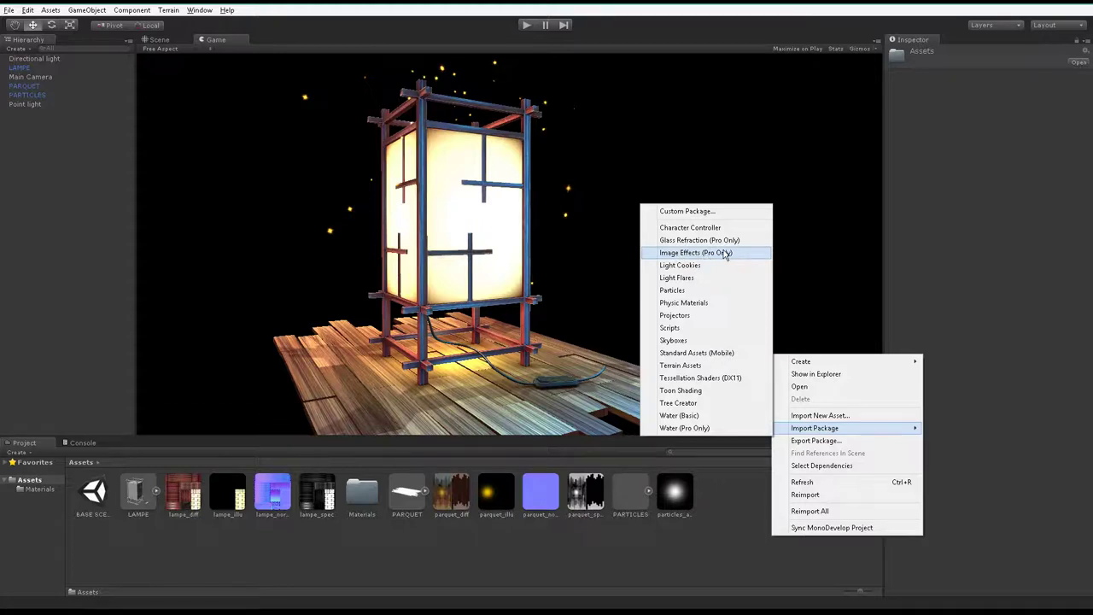
pyautogui.click(714, 252)
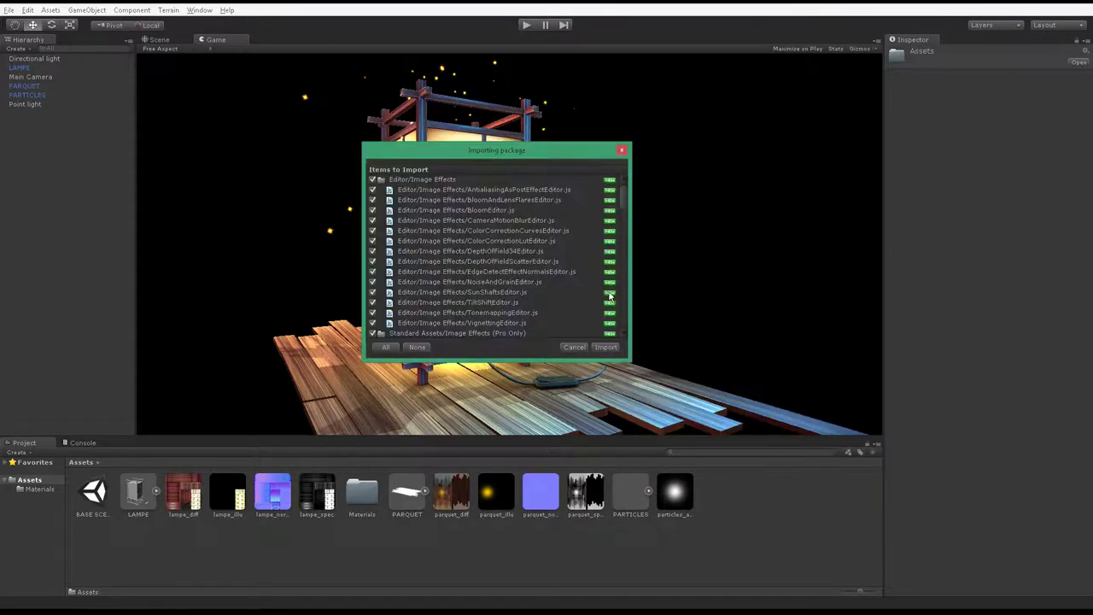
pyautogui.click(607, 347)
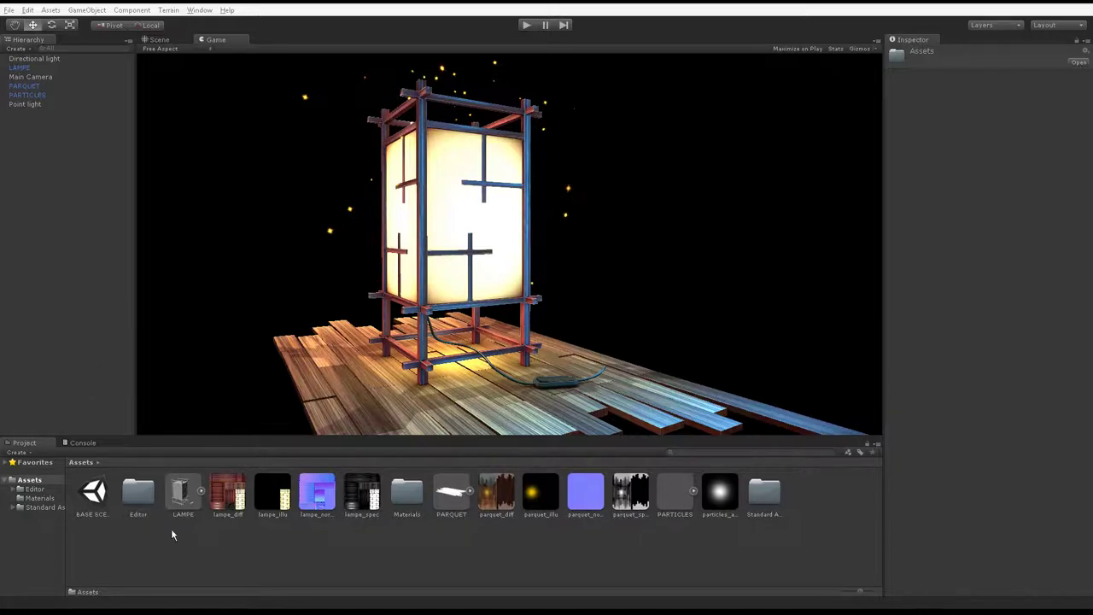
# Step: Open Standard Assets > Image Effects (Pro Only) and enlarge the project panel
pyautogui.doubleClick(766, 503)
pyautogui.doubleClick(92, 502)
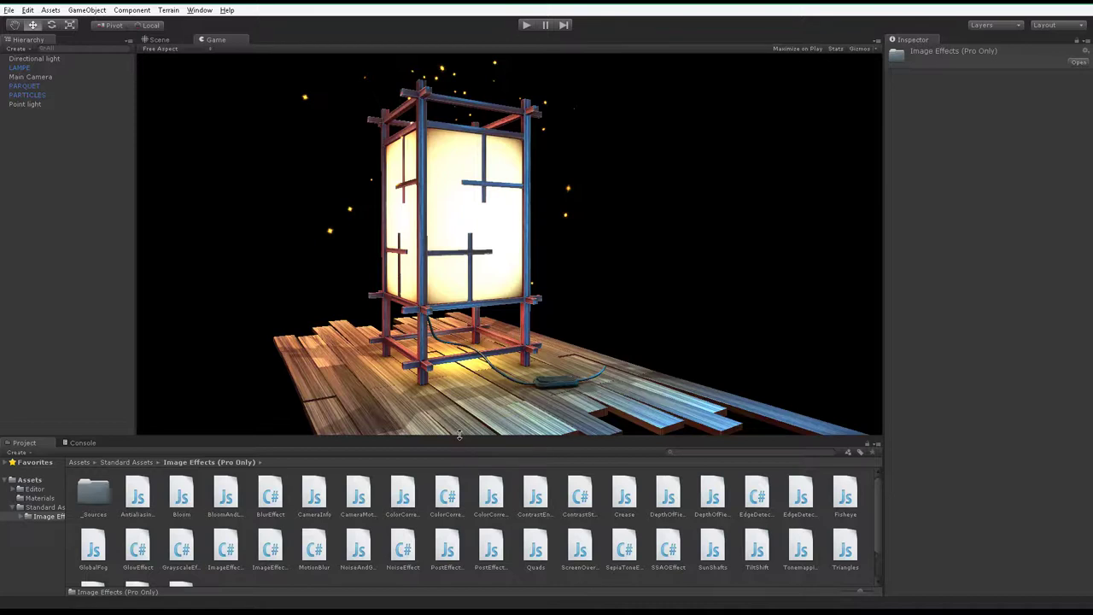
pyautogui.moveTo(459, 434); pyautogui.dragTo(461, 358)
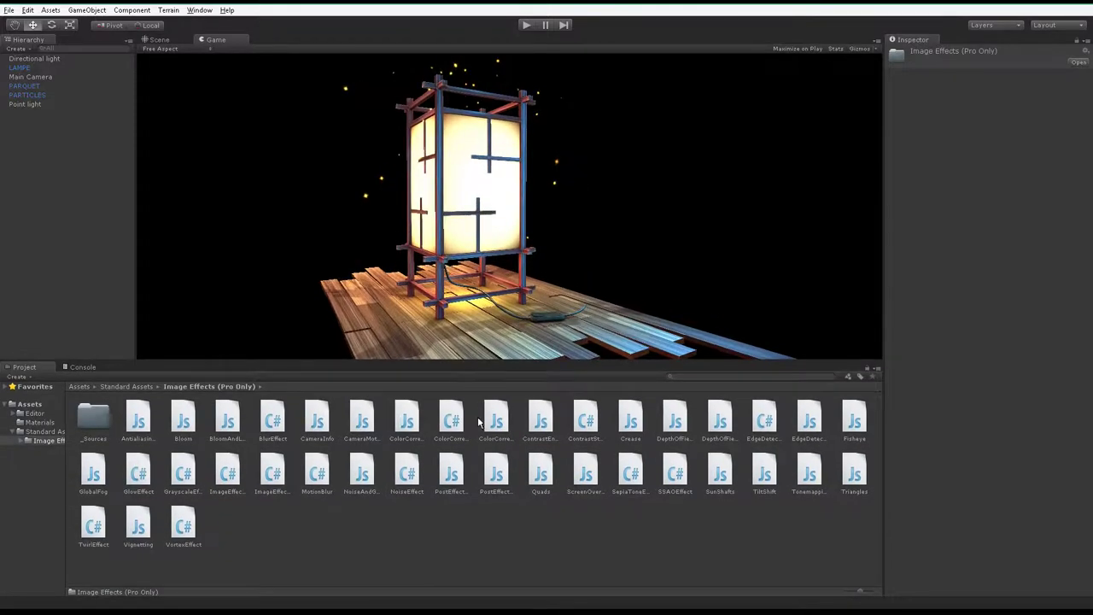
# Step: Attach the Antialiasing script to the Main Camera
pyautogui.click(26, 78)
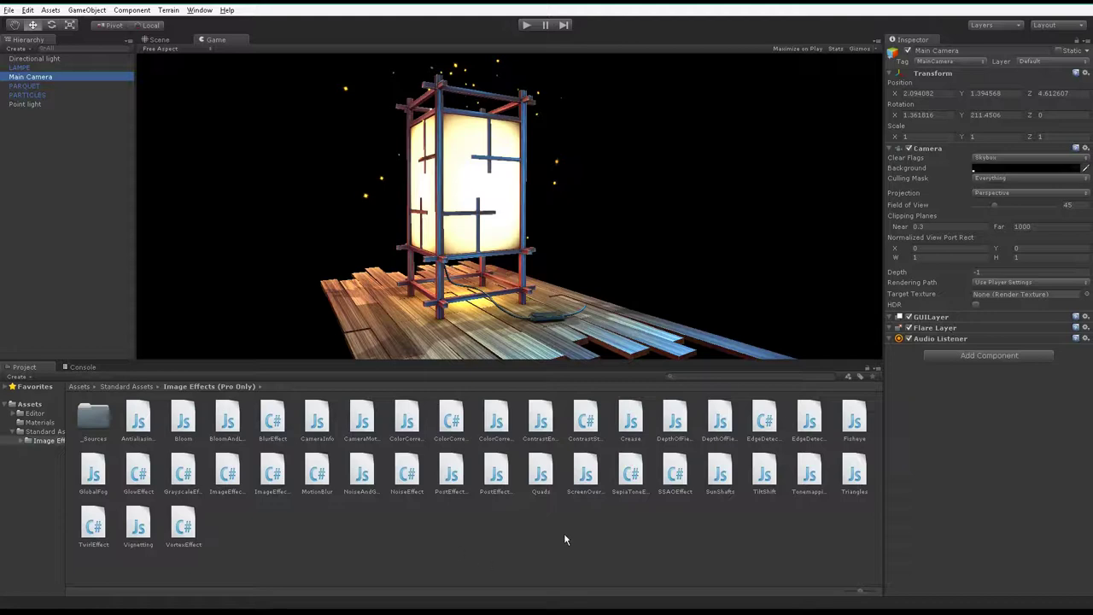
pyautogui.click(493, 535)
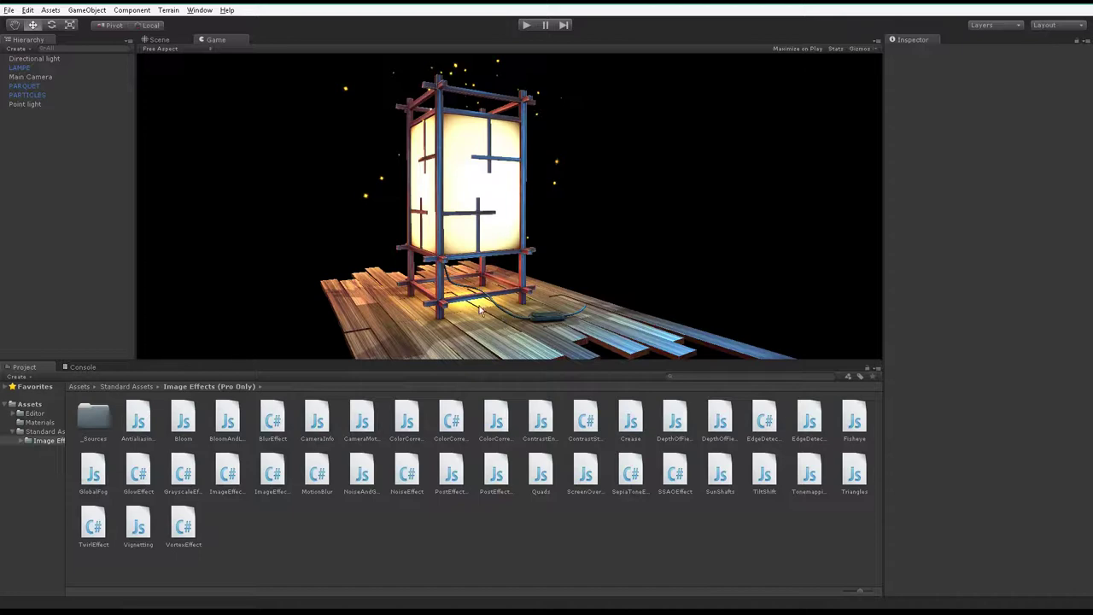
pyautogui.moveTo(130, 435)
pyautogui.mouseDown()
pyautogui.moveTo(140, 418)
pyautogui.moveTo(41, 79)
pyautogui.mouseUp()
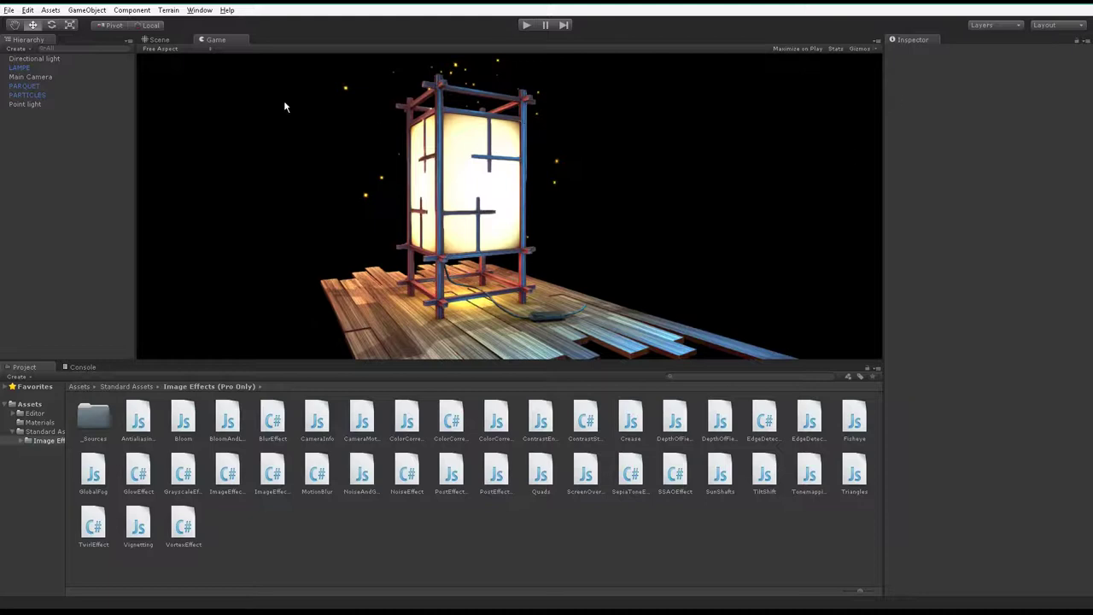
# Step: Set the camera's antialiasing Edge Min Threshold to 0.05 and bring the Bloom script onto Main Camera
pyautogui.click(33, 78)
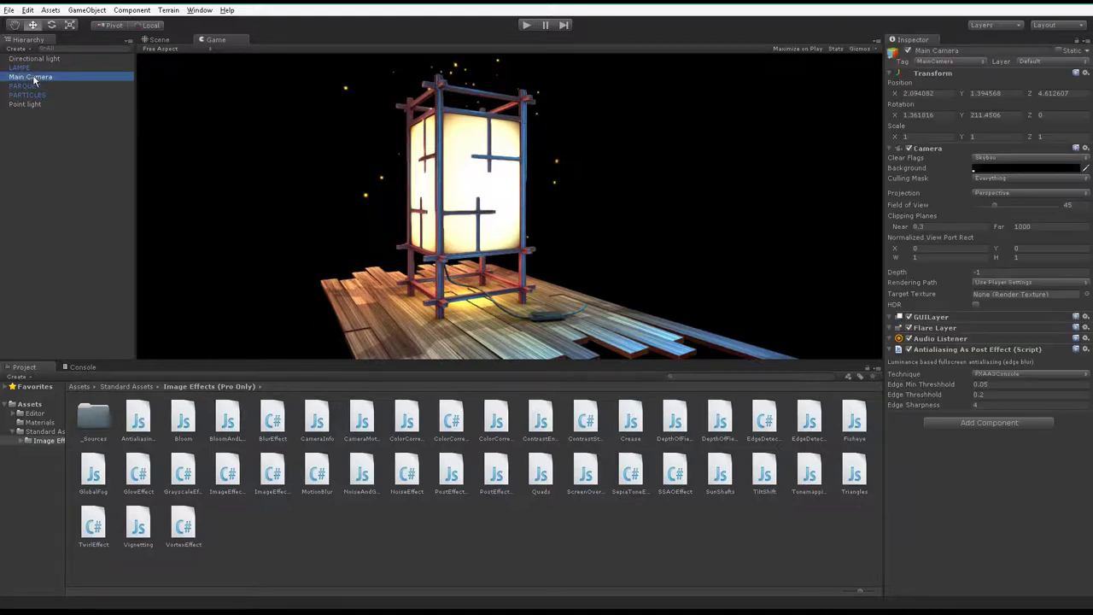
pyautogui.click(932, 385)
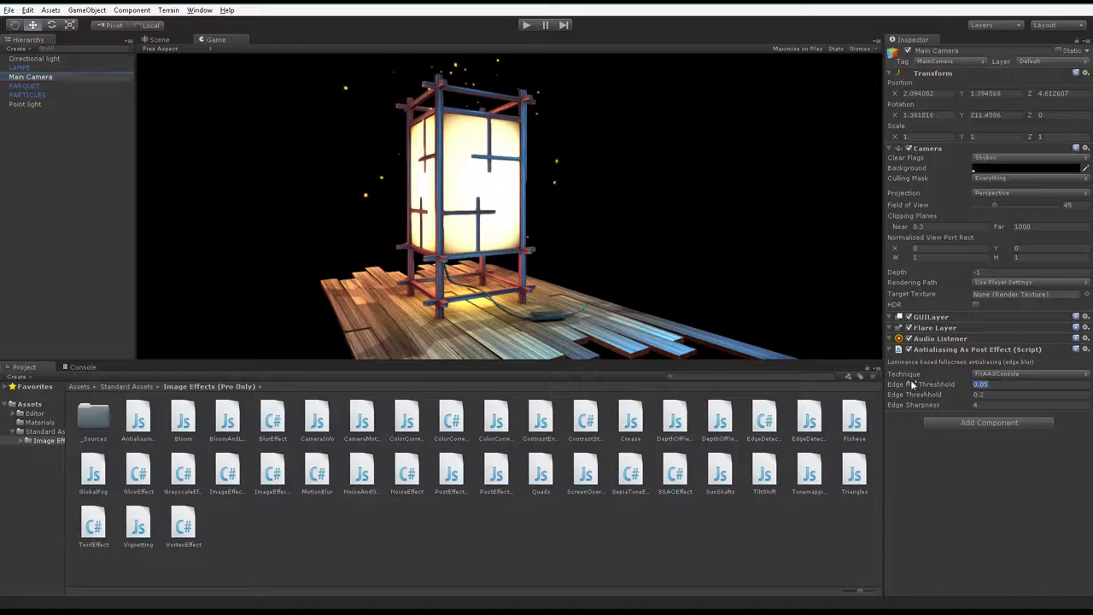
pyautogui.moveTo(916, 387); pyautogui.dragTo(851, 390)
pyautogui.write('0.05')
pyautogui.moveTo(185, 431); pyautogui.dragTo(179, 412)
pyautogui.moveTo(179, 412)
pyautogui.mouseDown()
pyautogui.moveTo(986, 434)
pyautogui.moveTo(46, 80)
pyautogui.mouseUp()
# Step: Add Bloom to the Main Camera, keeping quality High, mode Basic and HDR Auto
pyautogui.moveTo(45, 80); pyautogui.dragTo(995, 437)
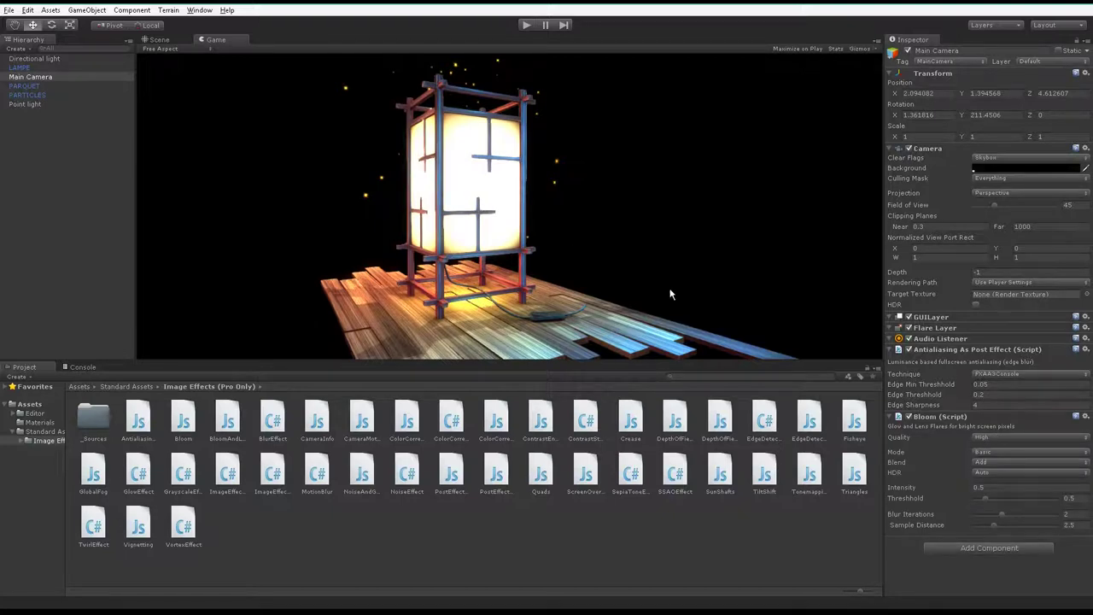
pyautogui.click(973, 437)
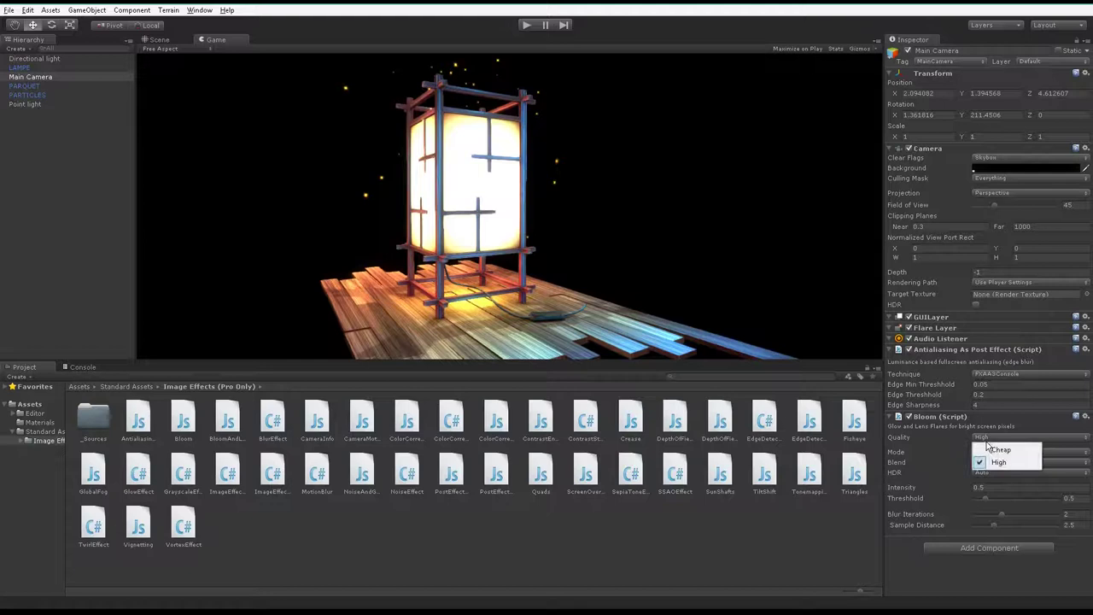
pyautogui.click(922, 444)
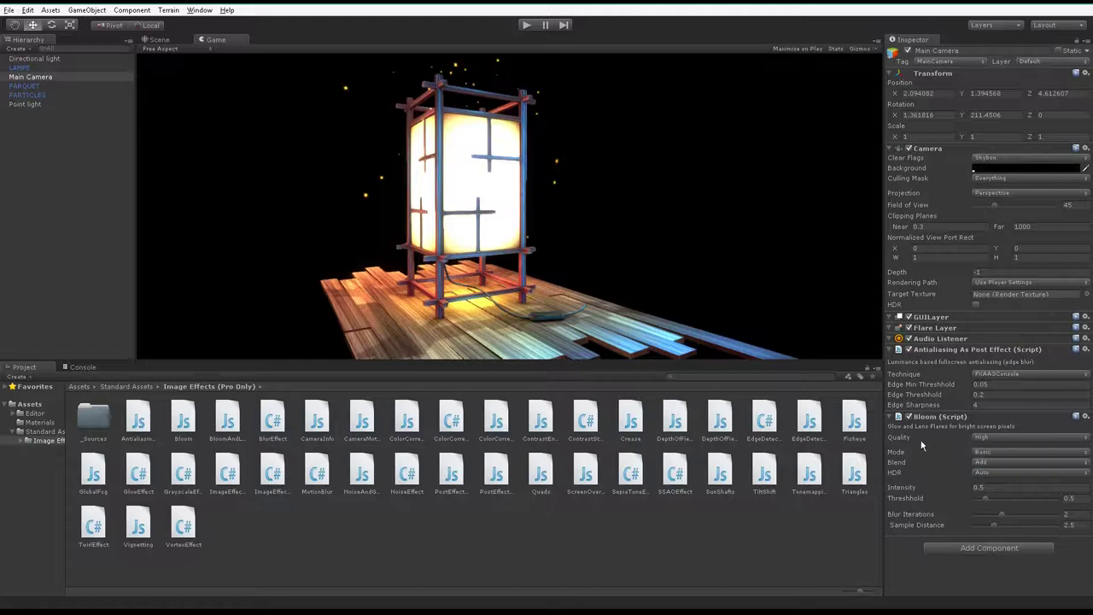
pyautogui.click(992, 453)
pyautogui.click(994, 460)
pyautogui.click(983, 468)
pyautogui.click(927, 456)
# Step: Raise the bloom Intensity to 2 and lower its Threshold to 0.13
pyautogui.moveTo(948, 488); pyautogui.dragTo(1015, 489)
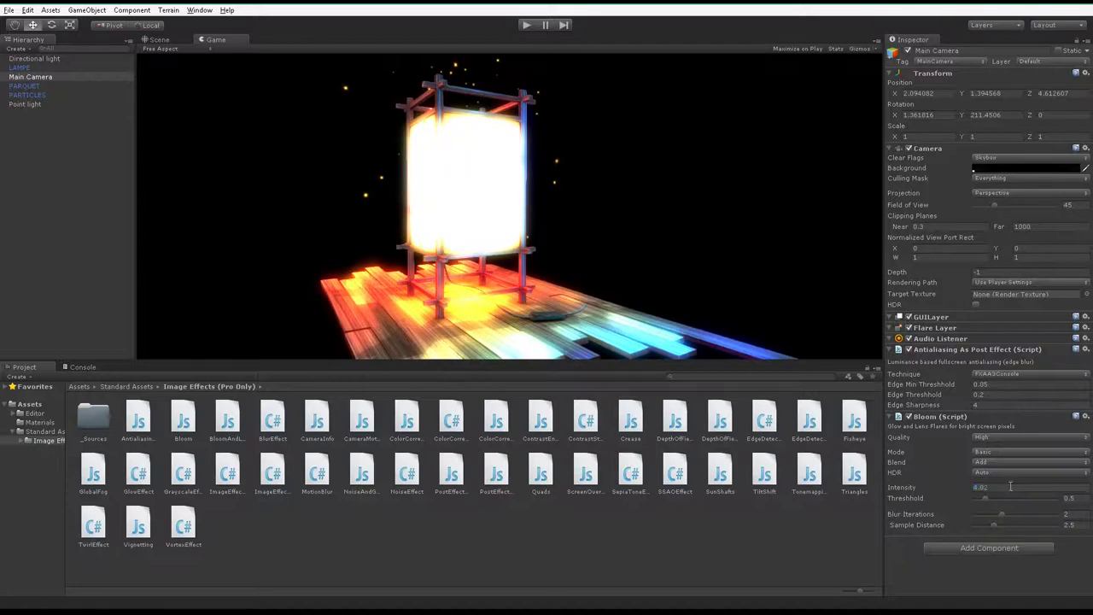
pyautogui.write('2')
pyautogui.press('Return')
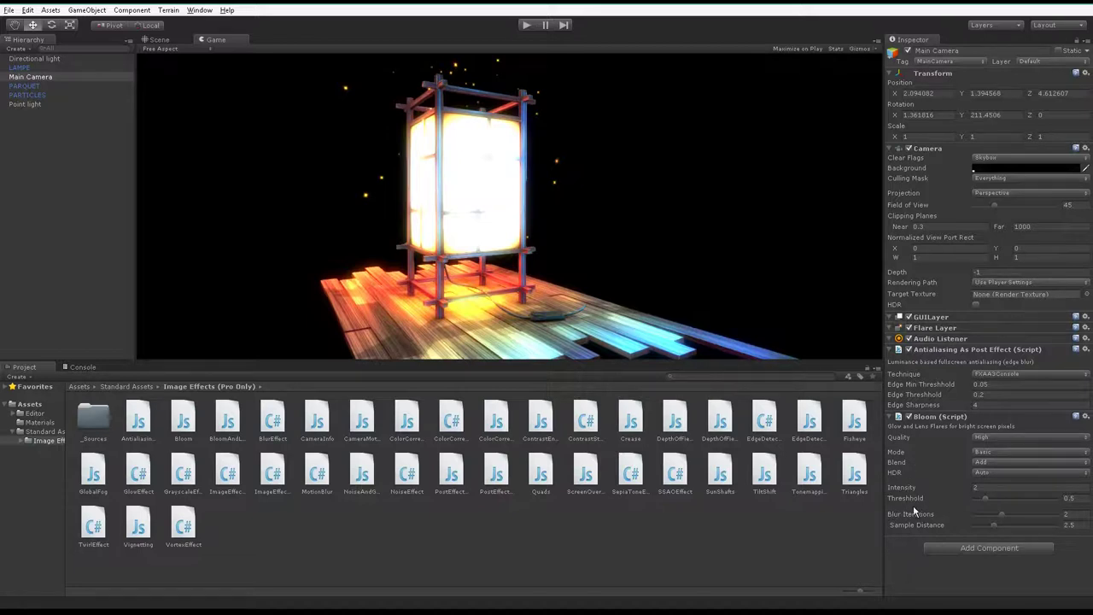
pyautogui.moveTo(910, 498); pyautogui.dragTo(906, 499)
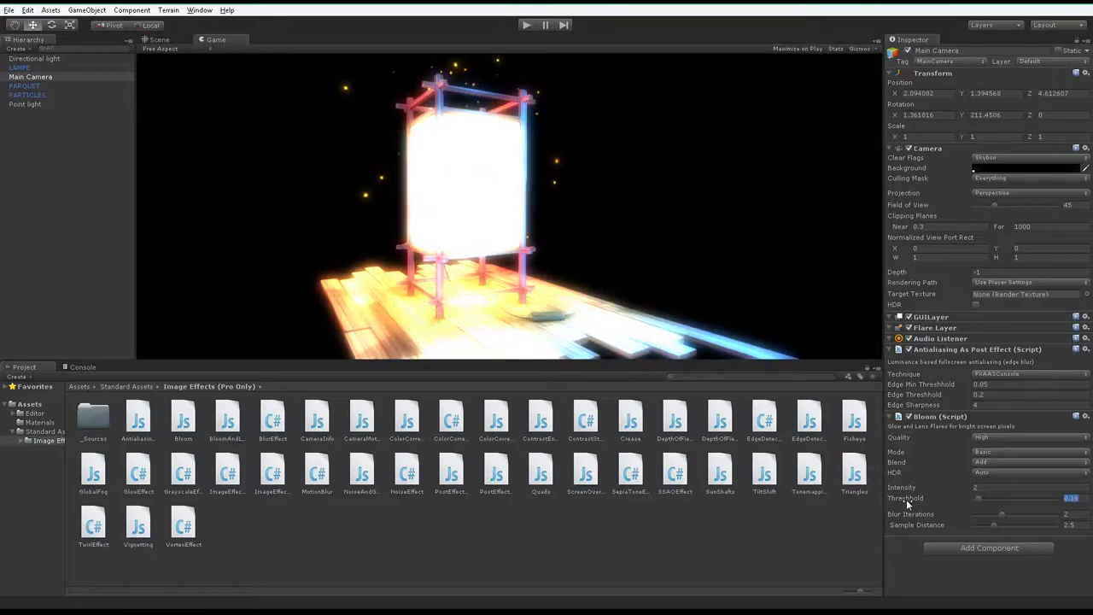
pyautogui.moveTo(906, 499); pyautogui.dragTo(904, 498)
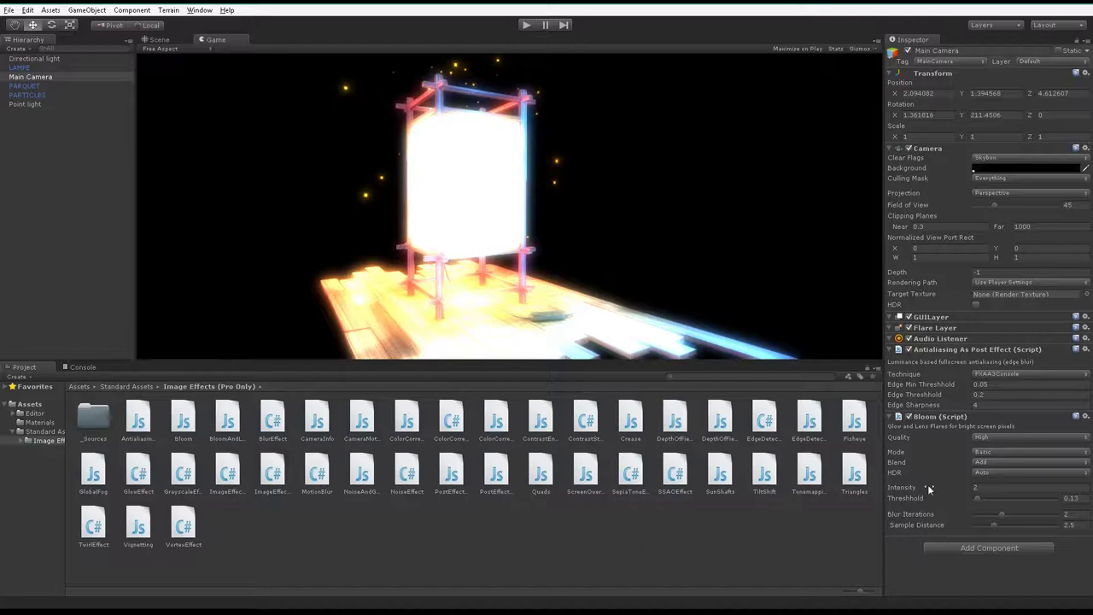
# Step: Disable Bloom and try Bloom And Lens Flares (threshold 0.19) and BlurEffect on the Main Camera
pyautogui.click(913, 418)
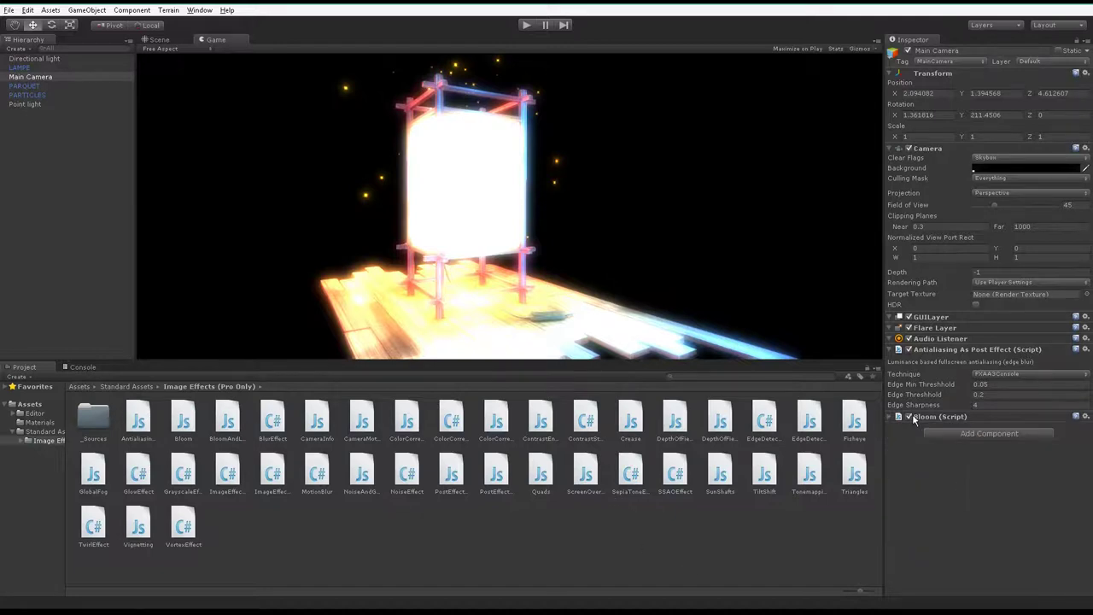
pyautogui.click(909, 417)
pyautogui.moveTo(219, 429); pyautogui.dragTo(29, 80)
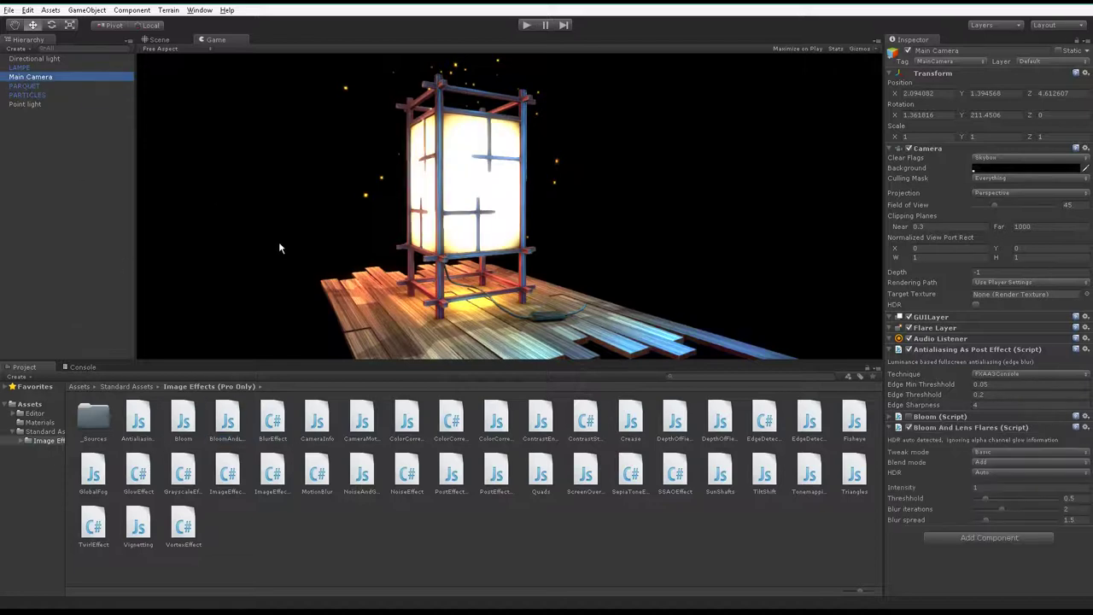
pyautogui.moveTo(919, 501); pyautogui.dragTo(910, 488)
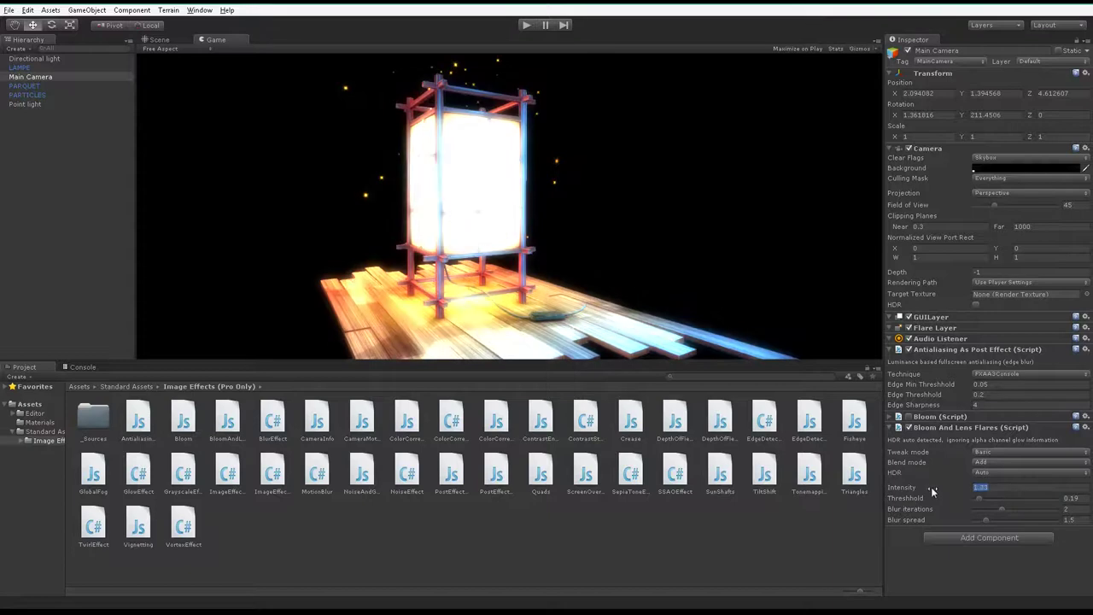
pyautogui.click(273, 427)
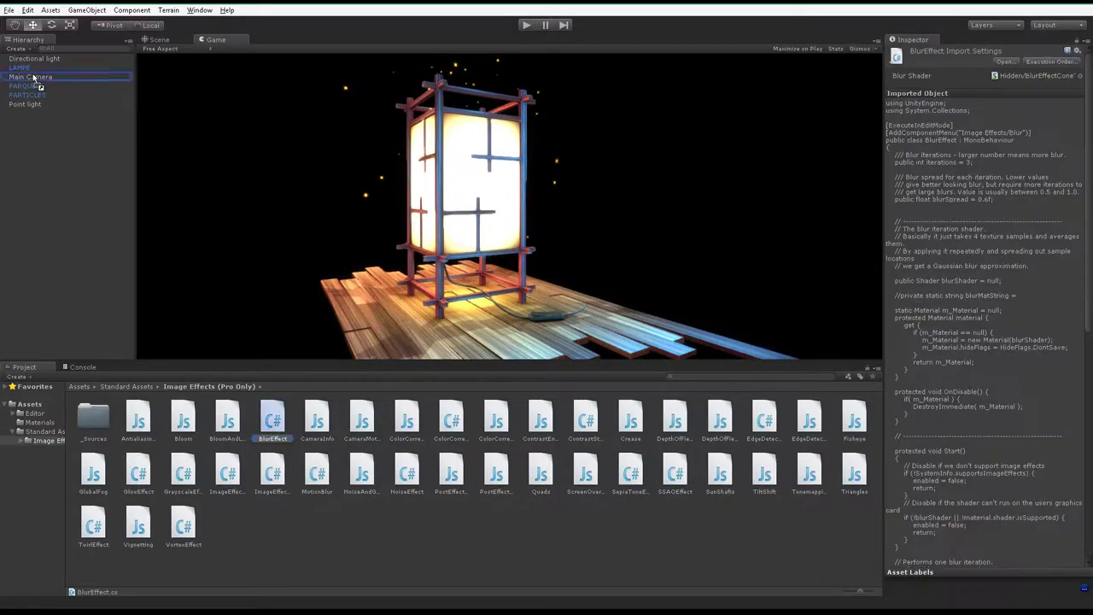
pyautogui.moveTo(273, 426); pyautogui.dragTo(32, 76)
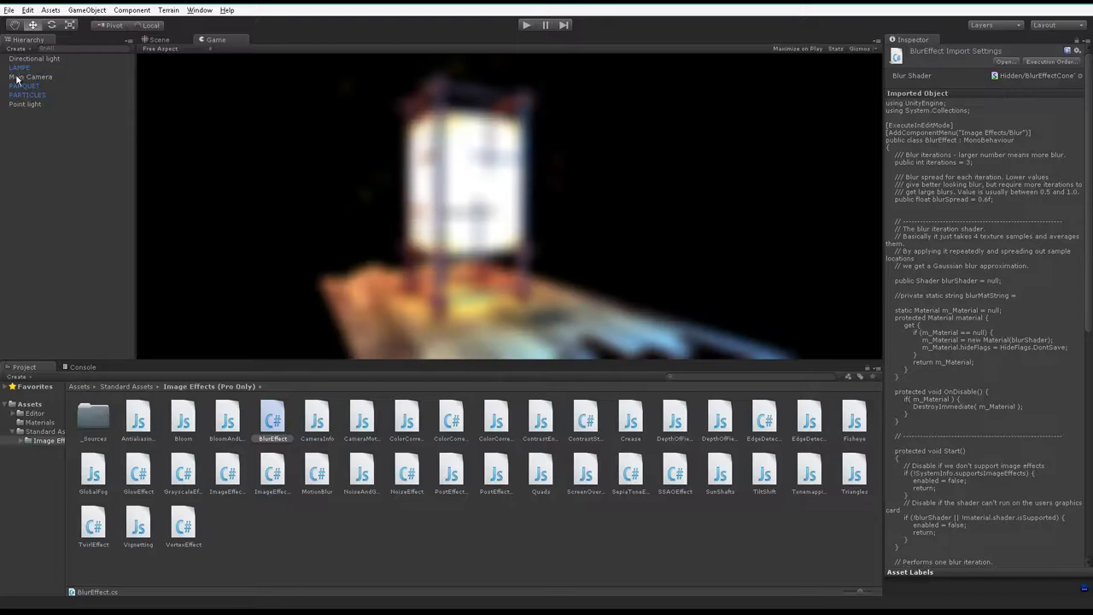
# Step: Remove the Blur Effect and Bloom And Lens Flares components from the Main Camera
pyautogui.click(26, 77)
pyautogui.rightClick(957, 533)
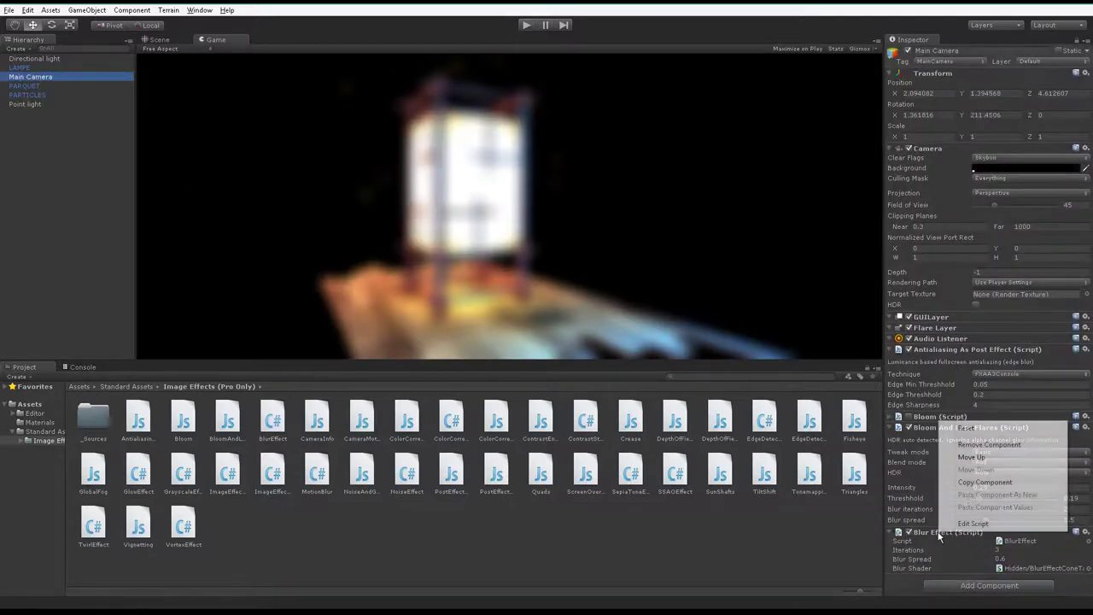
pyautogui.click(977, 440)
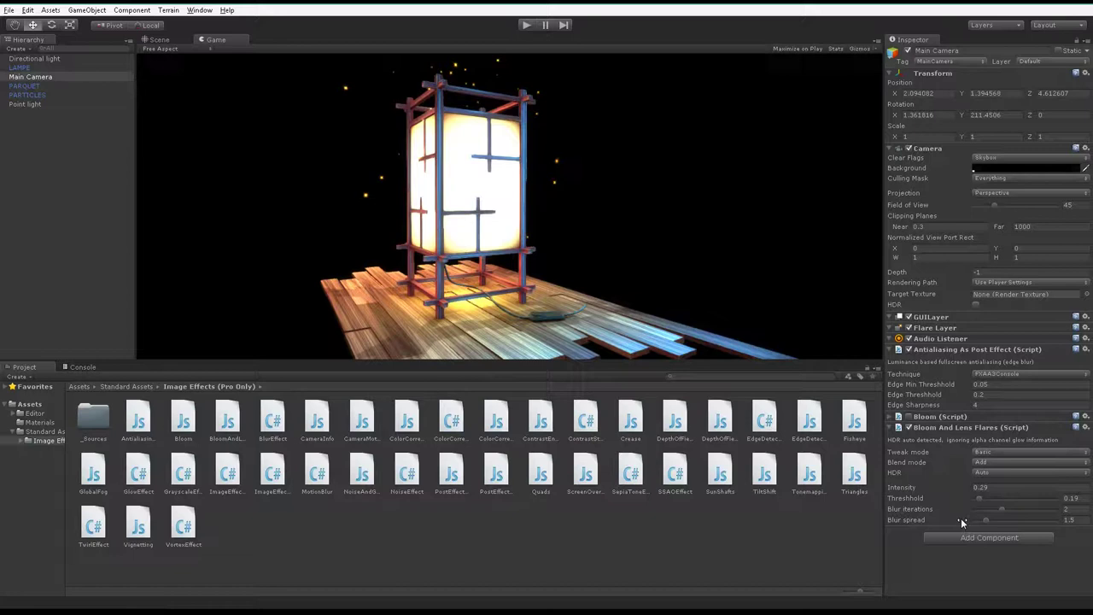
pyautogui.rightClick(946, 432)
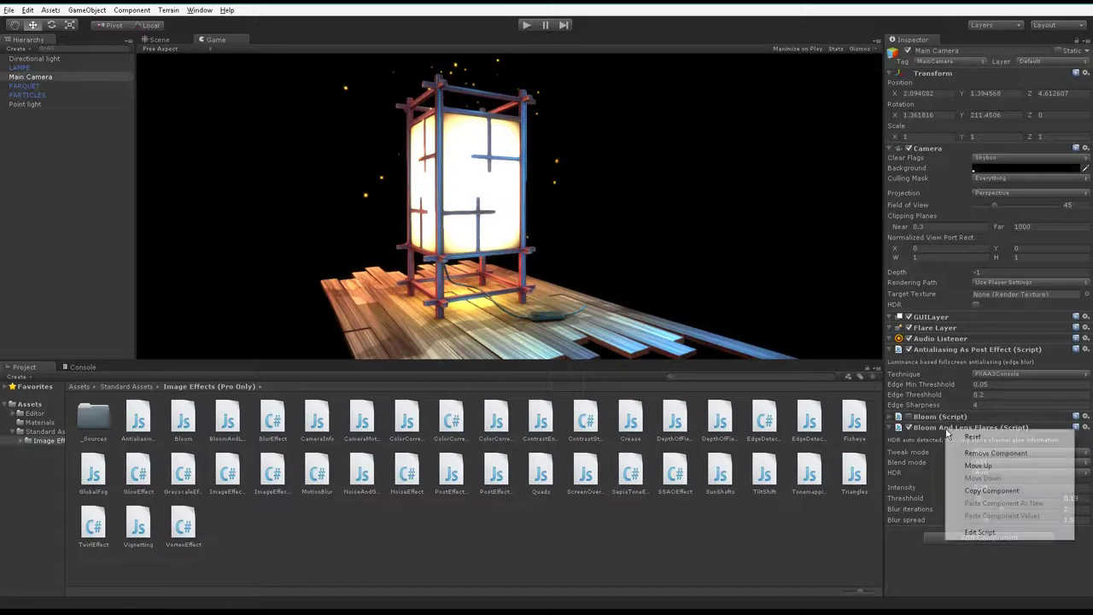
pyautogui.click(989, 455)
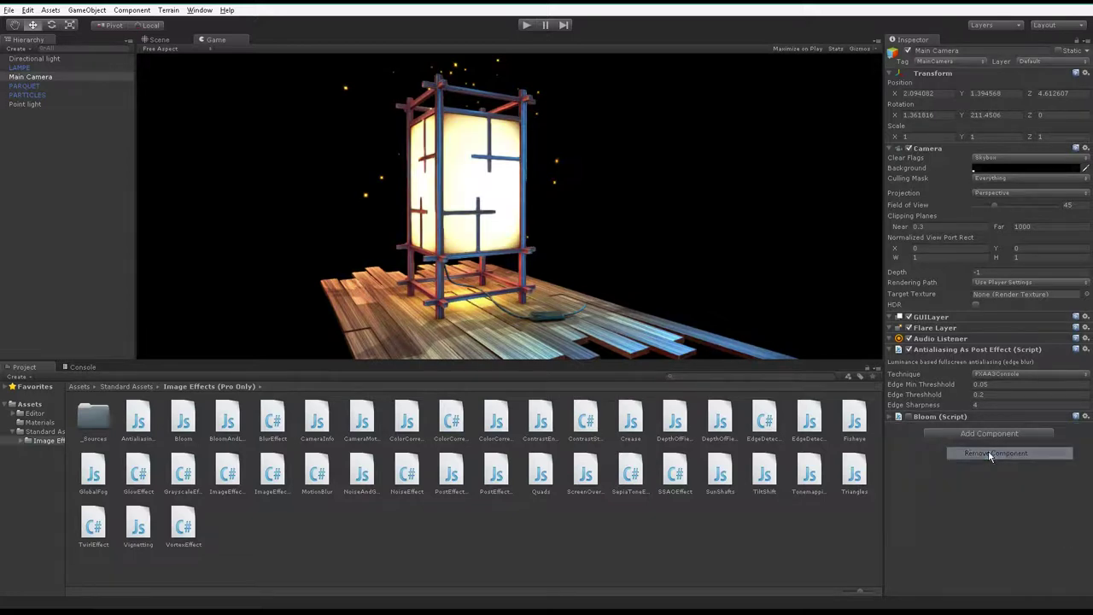
# Step: Re-enable Bloom with Sample Distance 10, Threshold 0.6, Blur Iterations 4 and Intensity 1
pyautogui.click(909, 417)
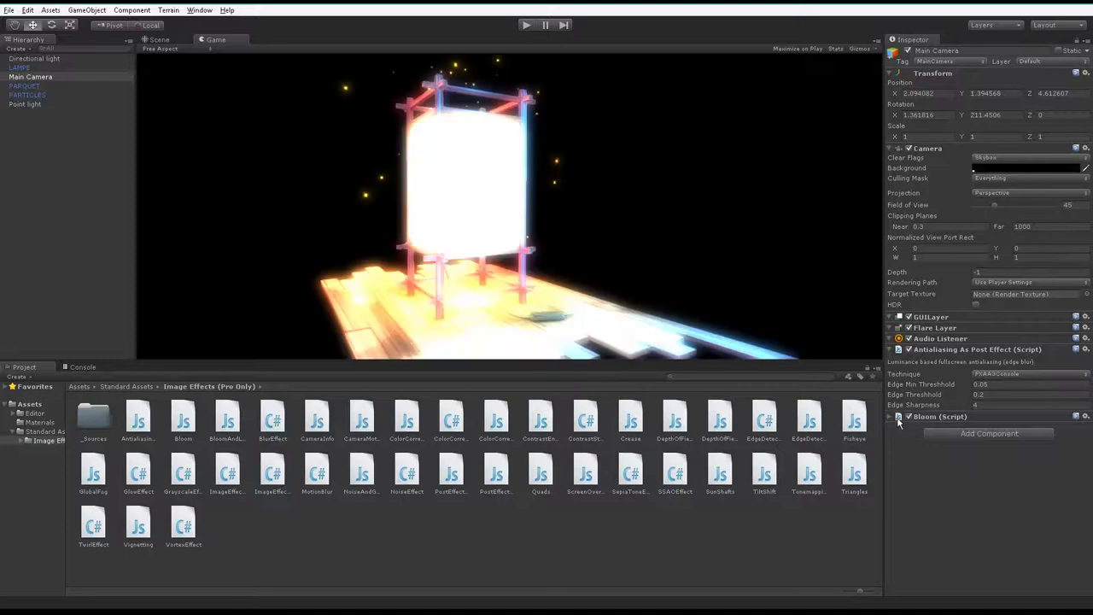
pyautogui.click(891, 417)
pyautogui.moveTo(903, 525); pyautogui.dragTo(1050, 529)
pyautogui.moveTo(928, 516); pyautogui.dragTo(903, 519)
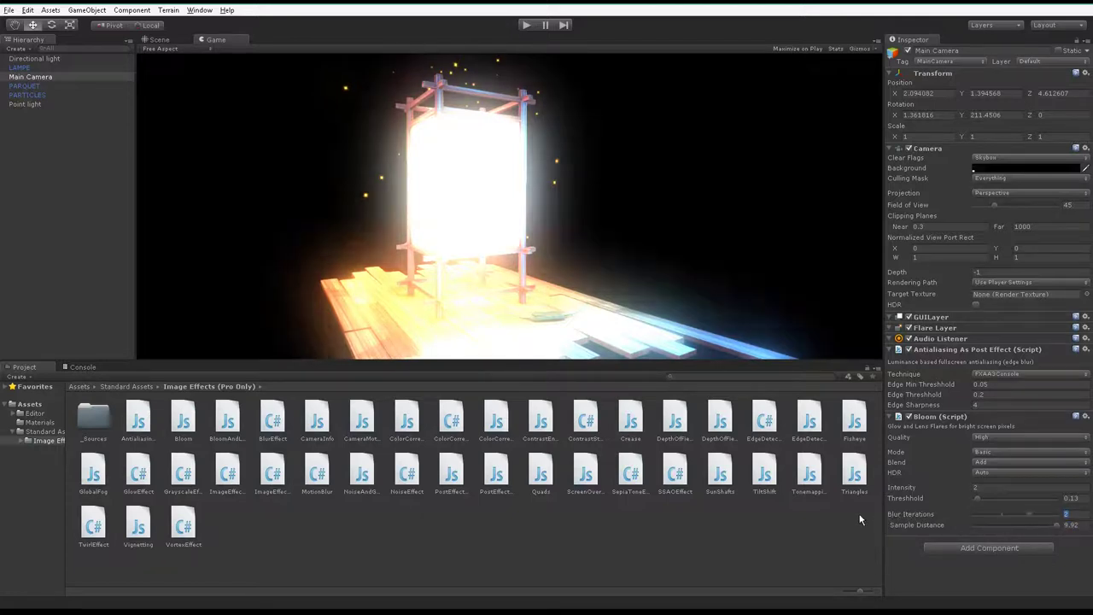
pyautogui.moveTo(860, 519); pyautogui.dragTo(831, 513)
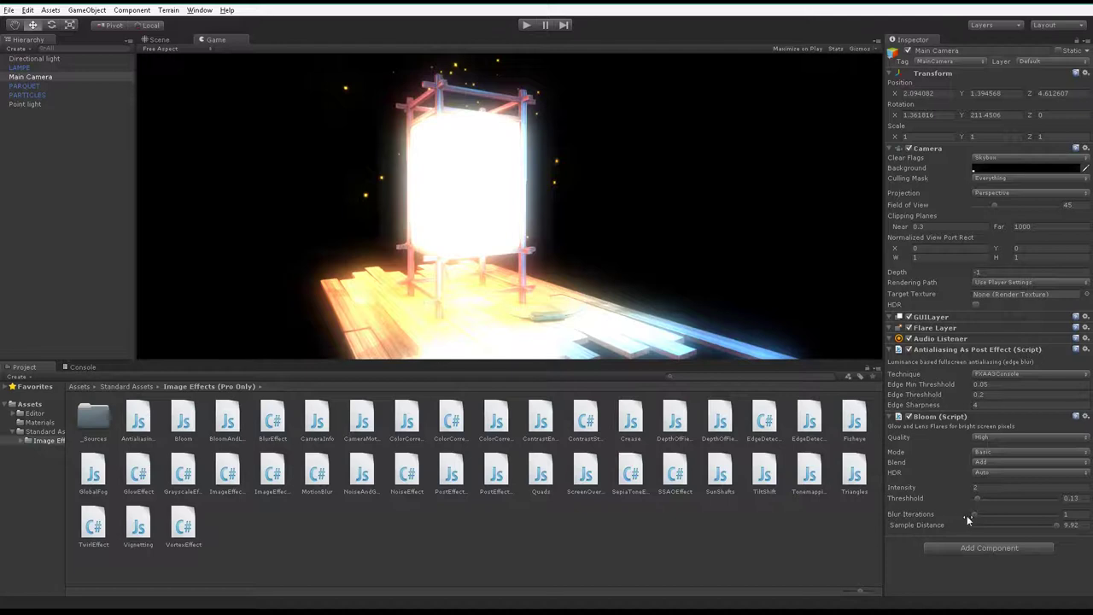
pyautogui.moveTo(972, 517)
pyautogui.mouseDown()
pyautogui.moveTo(991, 519)
pyautogui.moveTo(987, 501)
pyautogui.mouseUp()
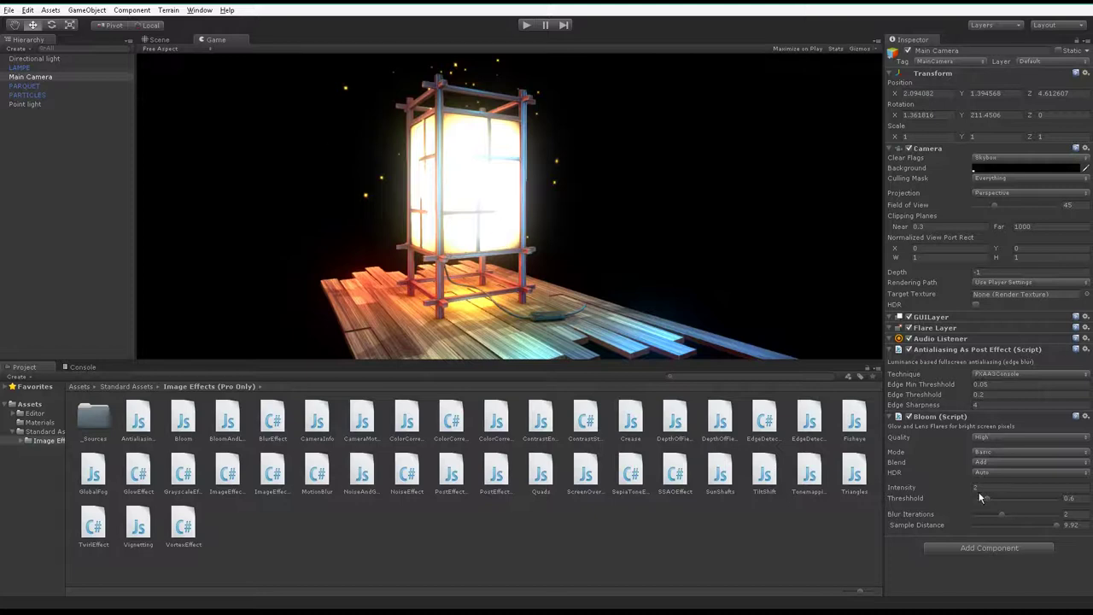
pyautogui.moveTo(1003, 513); pyautogui.dragTo(1042, 515)
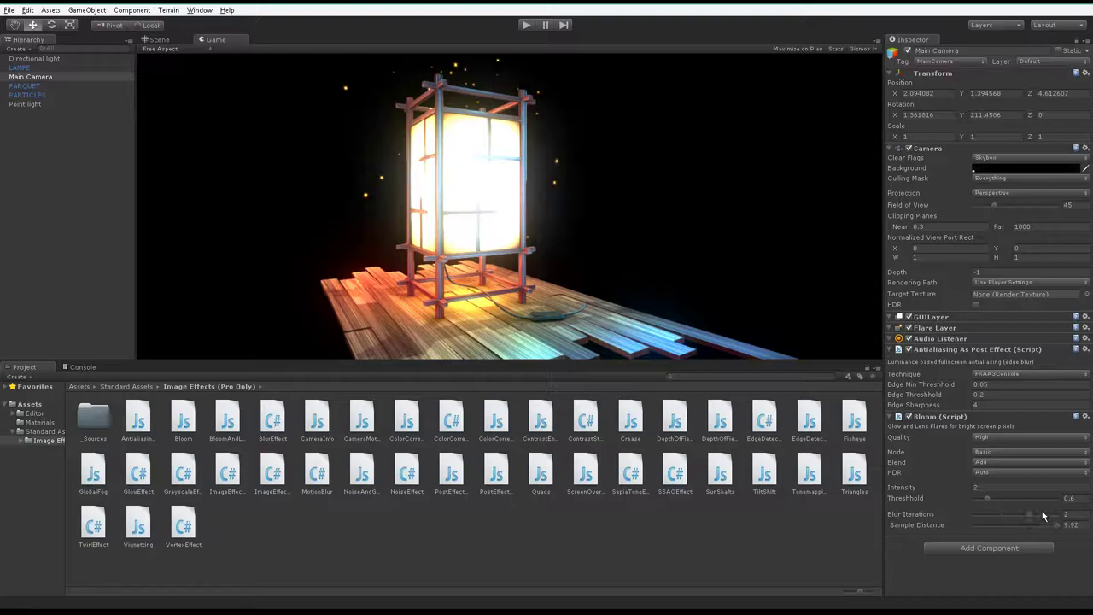
pyautogui.moveTo(1045, 517)
pyautogui.mouseDown()
pyautogui.moveTo(1057, 517)
pyautogui.moveTo(997, 525)
pyautogui.moveTo(1064, 526)
pyautogui.mouseUp()
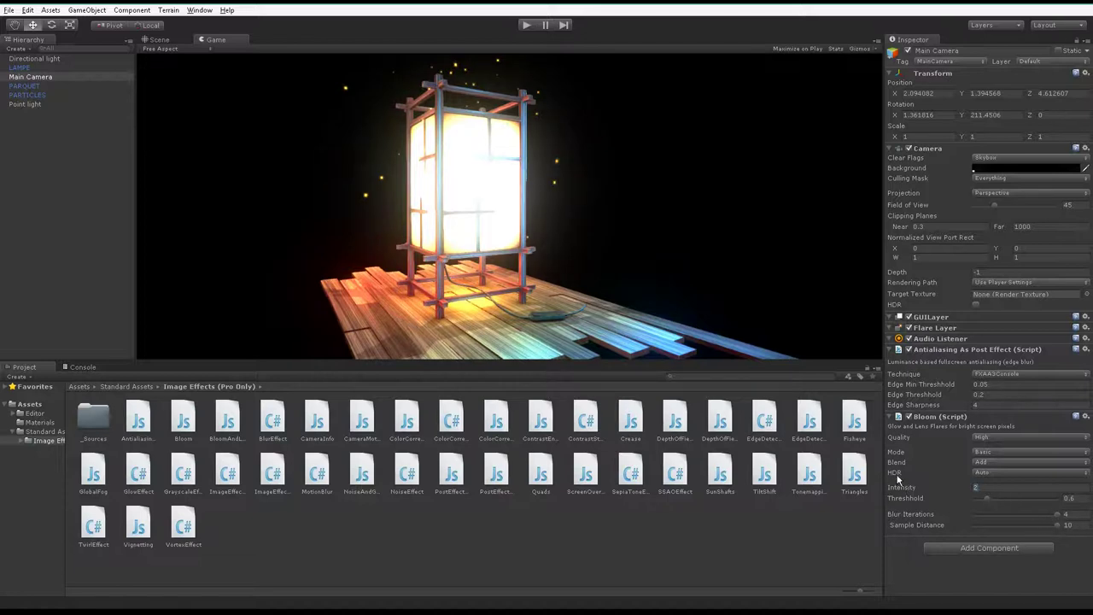
pyautogui.moveTo(903, 483); pyautogui.dragTo(897, 481)
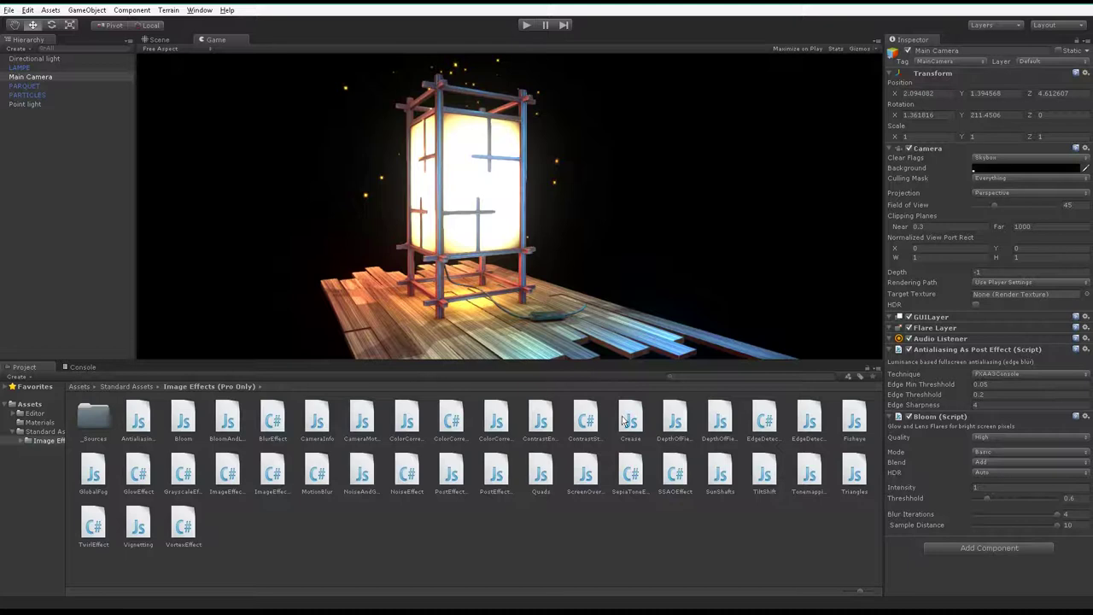
pyautogui.click(156, 39)
pyautogui.keyDown('alt'); pyautogui.moveTo(256, 213); pyautogui.dragTo(512, 51); pyautogui.keyUp('alt')
pyautogui.click(214, 39)
# Step: Add the CameraMotionBlur script to the Main Camera
pyautogui.click(235, 432)
pyautogui.click(275, 431)
pyautogui.click(327, 427)
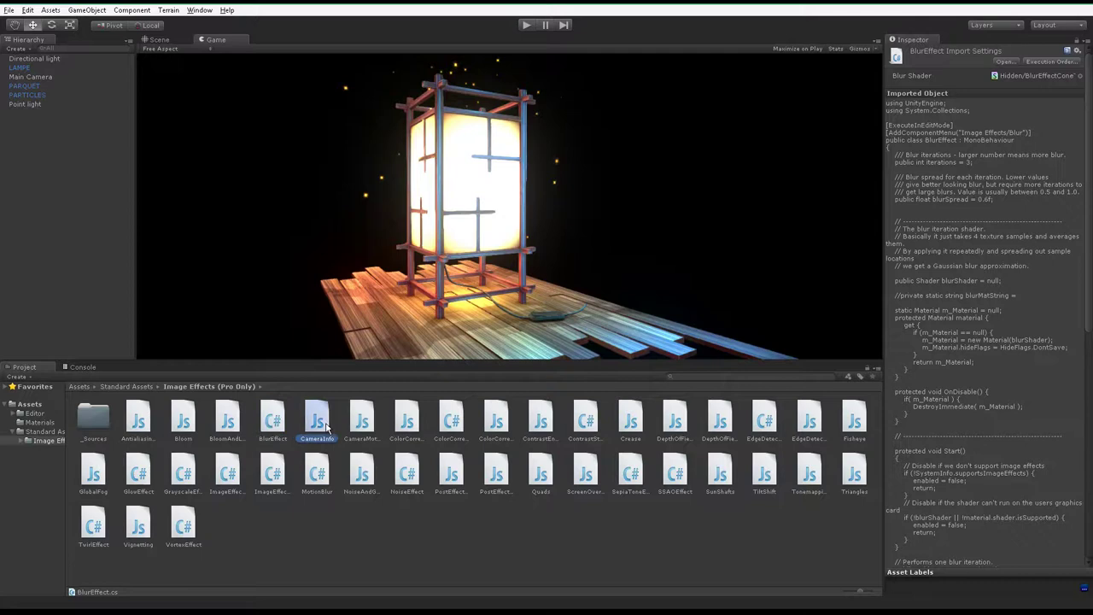
pyautogui.click(366, 434)
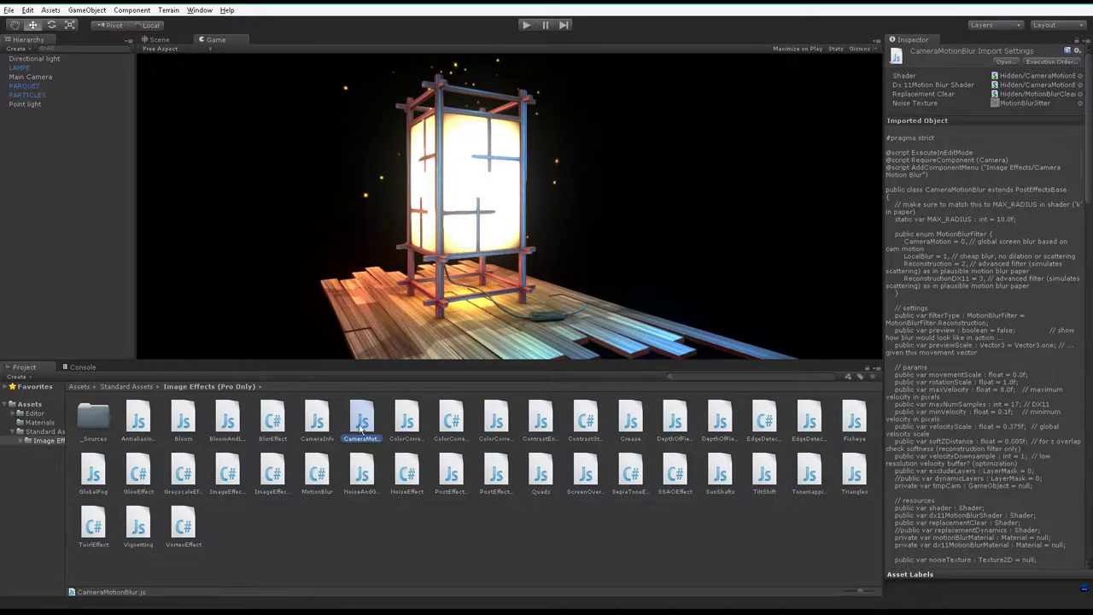
pyautogui.moveTo(361, 429); pyautogui.dragTo(32, 78)
# Step: Dock the Game view beside the Scene view and move the Main Camera to test the motion blur
pyautogui.click(161, 41)
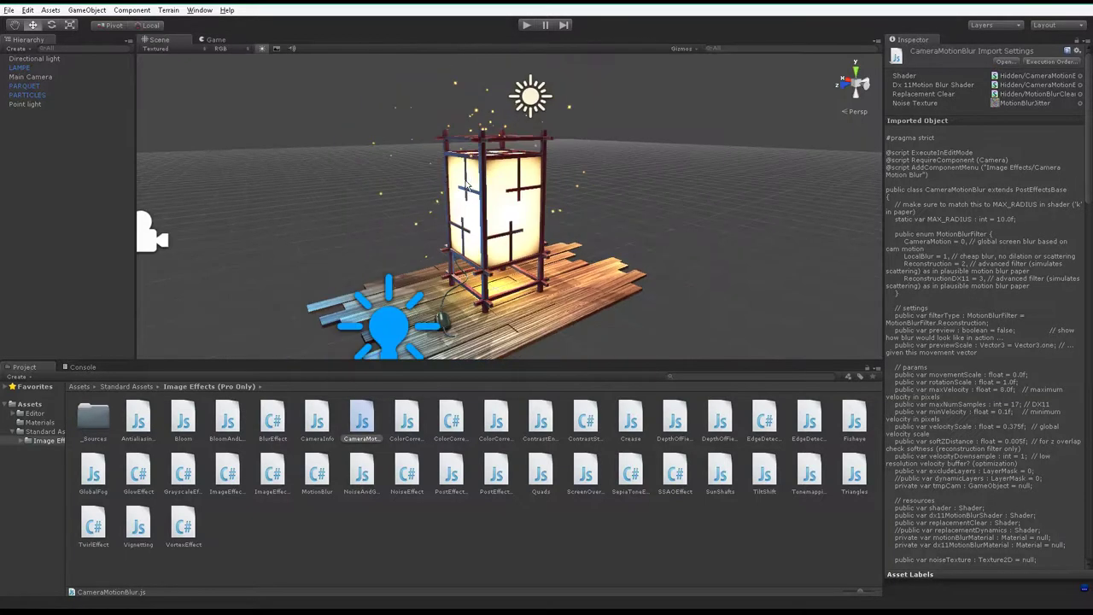
pyautogui.click(215, 40)
pyautogui.moveTo(653, 64)
pyautogui.mouseDown()
pyautogui.moveTo(685, 186)
pyautogui.moveTo(380, 195)
pyautogui.mouseUp()
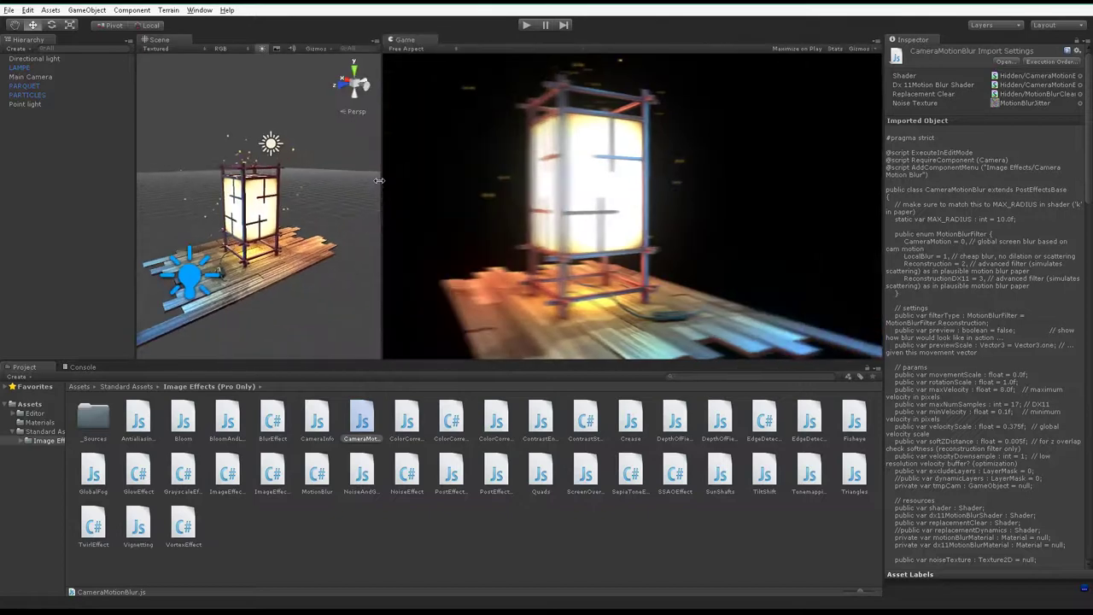
pyautogui.moveTo(256, 256)
pyautogui.keyDown('alt'); pyautogui.mouseDown()
pyautogui.moveTo(308, 256)
pyautogui.moveTo(197, 247)
pyautogui.mouseUp(); pyautogui.keyUp('alt')
pyautogui.click(28, 77)
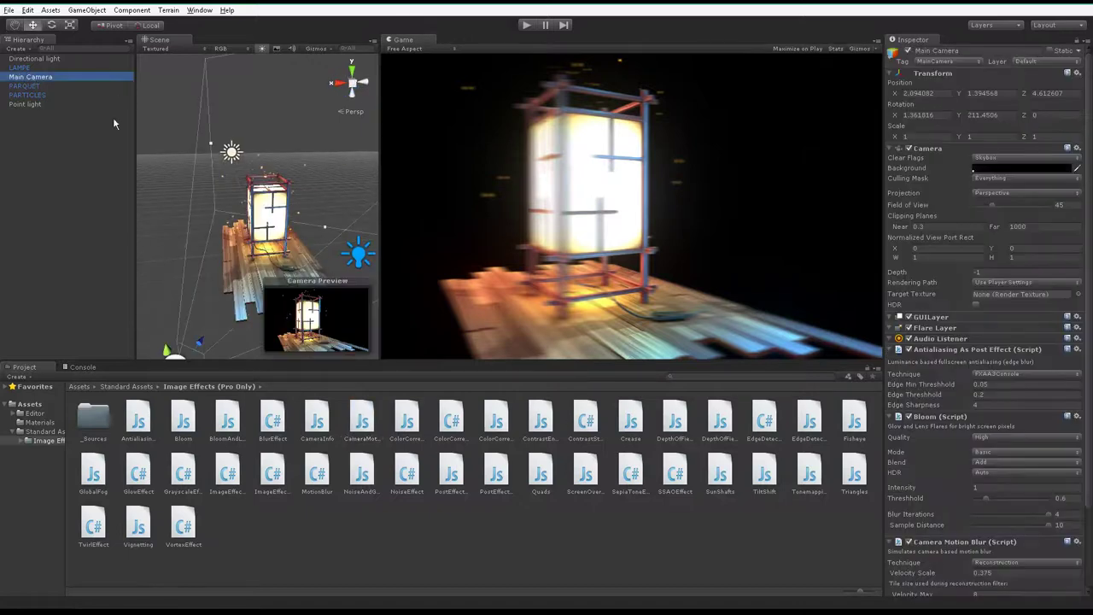
pyautogui.doubleClick(28, 77)
pyautogui.moveTo(226, 211)
pyautogui.keyDown('alt'); pyautogui.mouseDown()
pyautogui.moveTo(206, 261)
pyautogui.moveTo(216, 264)
pyautogui.moveTo(303, 224)
pyautogui.mouseUp(); pyautogui.keyUp('alt')
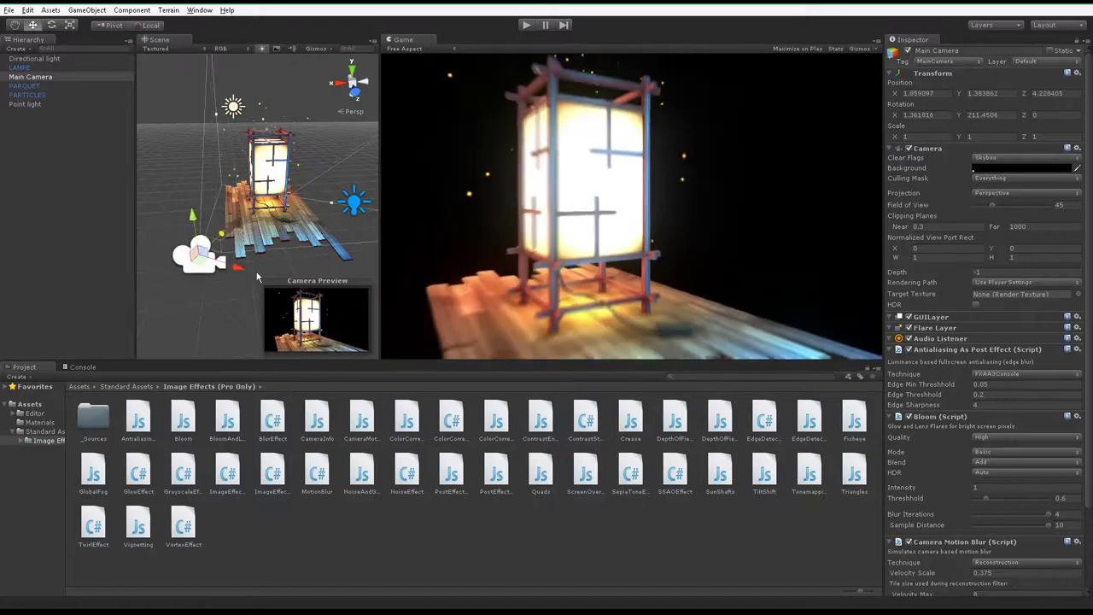
pyautogui.moveTo(303, 223)
pyautogui.mouseDown()
pyautogui.moveTo(260, 309)
pyautogui.moveTo(299, 229)
pyautogui.mouseUp()
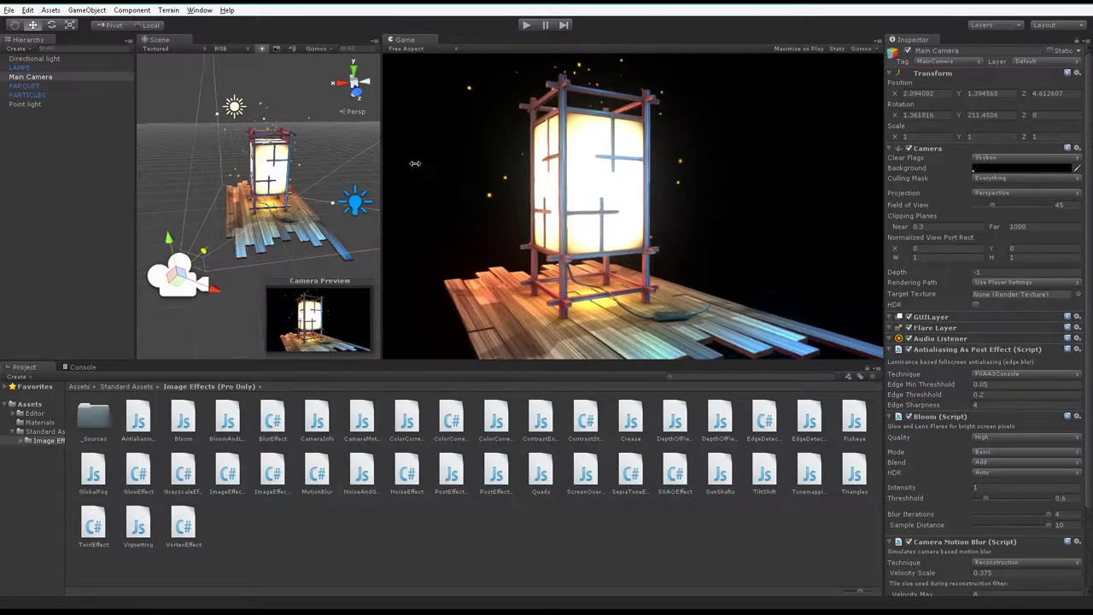
pyautogui.moveTo(380, 162); pyautogui.dragTo(488, 166)
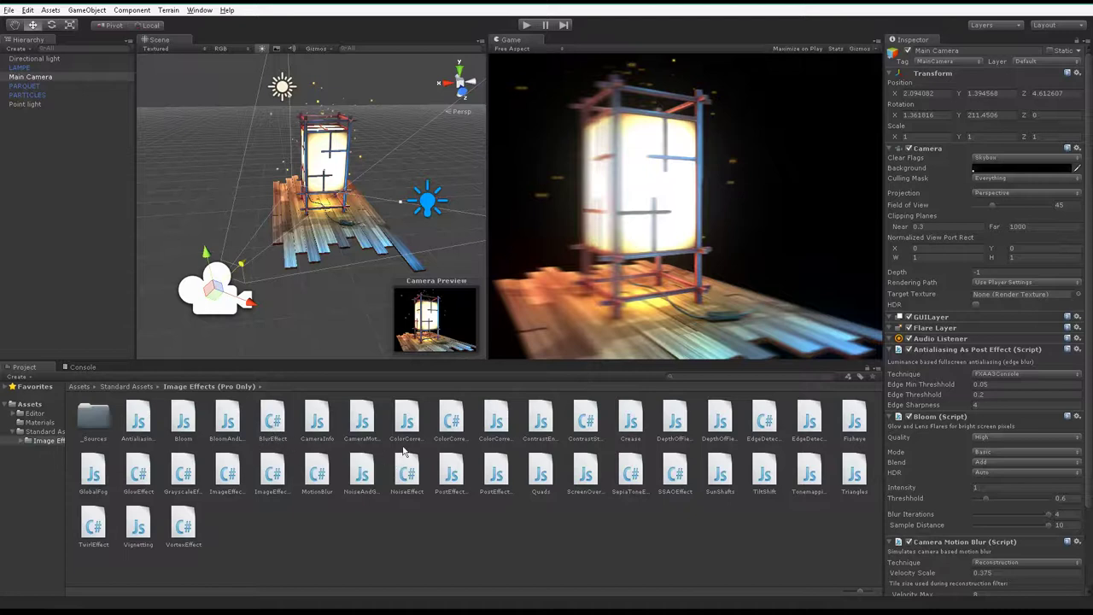
# Step: Add the Crease effect to the Main Camera and refresh the game view
pyautogui.click(630, 426)
pyautogui.moveTo(630, 431); pyautogui.dragTo(39, 81)
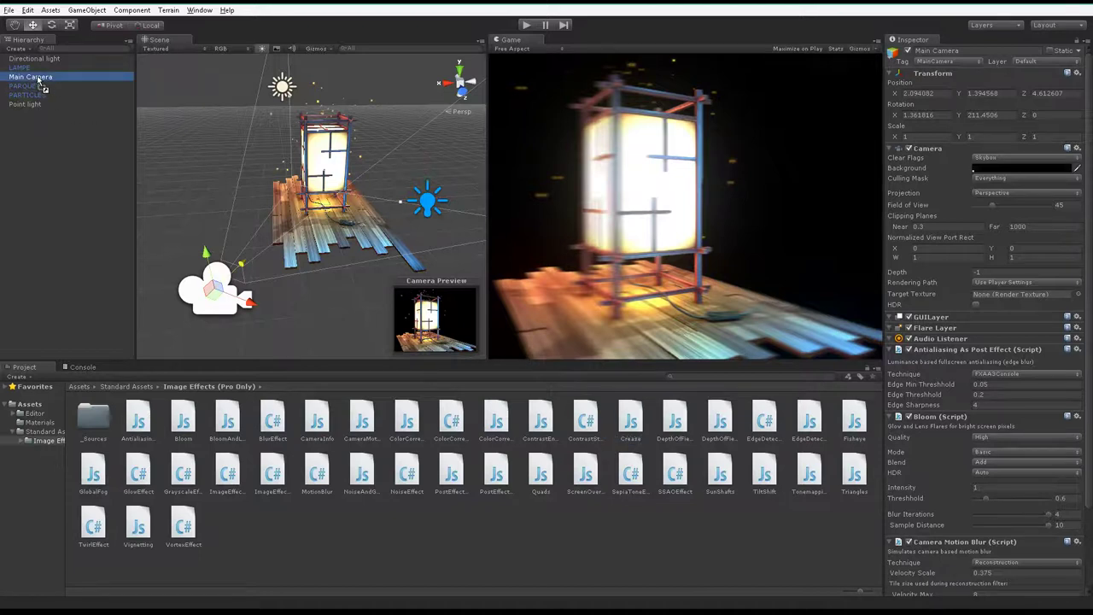
pyautogui.click(547, 279)
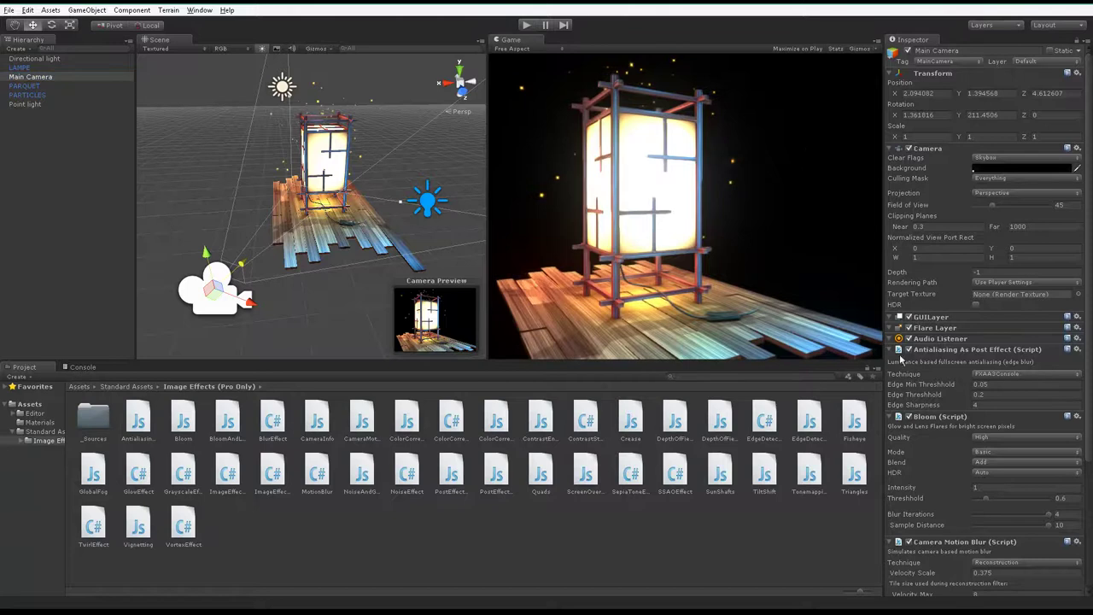
# Step: Collapse the antialiasing, bloom and motion blur settings, then switch on the Crease effect
pyautogui.click(892, 349)
pyautogui.click(892, 360)
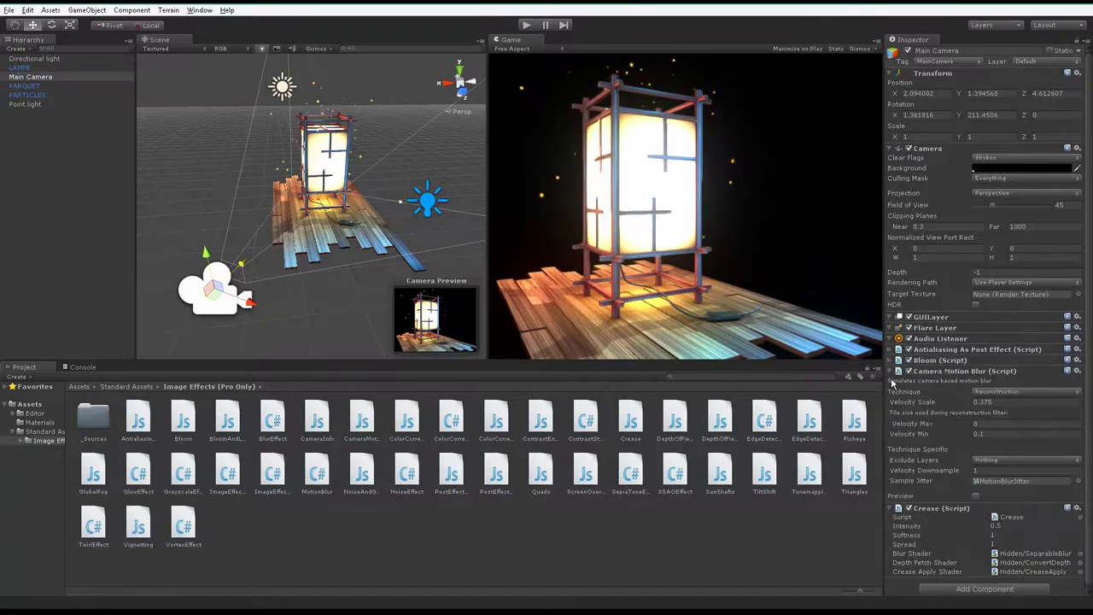
pyautogui.click(892, 370)
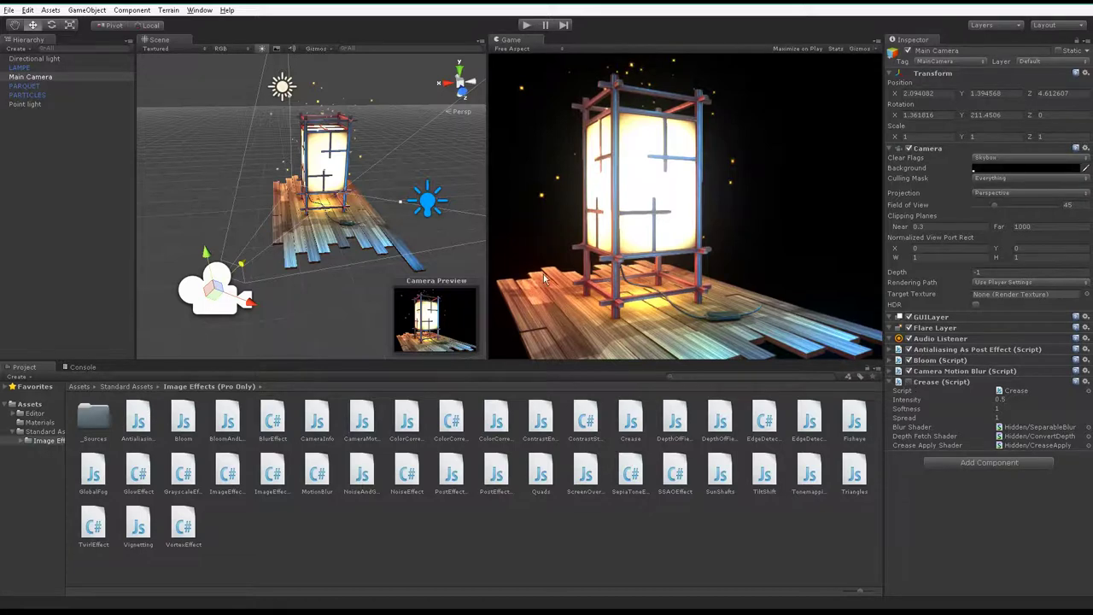
pyautogui.click(908, 382)
pyautogui.click(908, 382)
pyautogui.click(908, 383)
# Step: Attach DepthOfFieldScatter to the Main Camera and leave it switched off
pyautogui.click(674, 429)
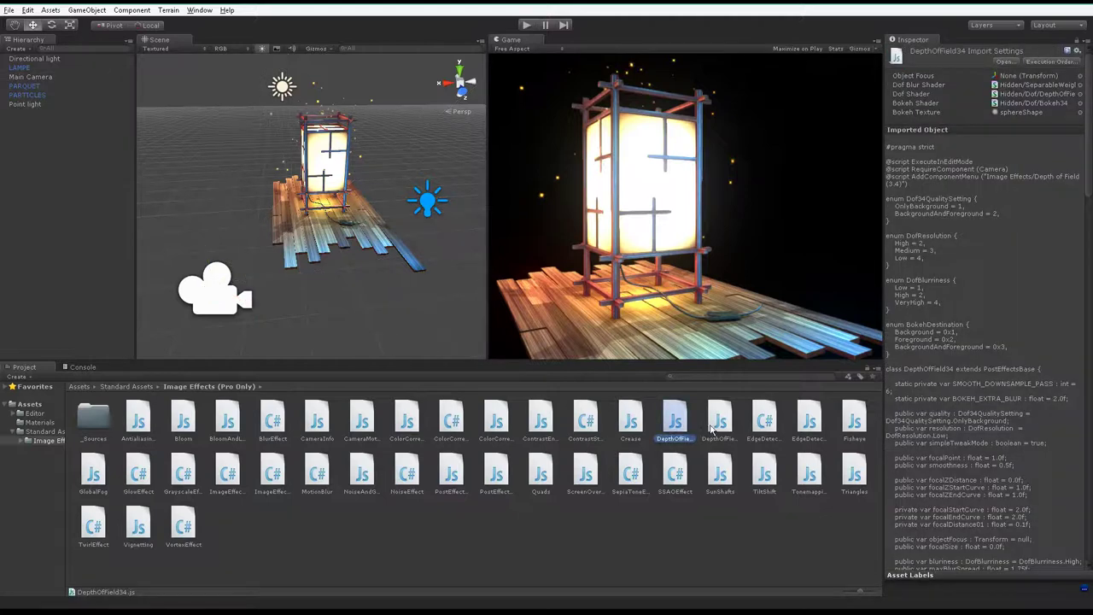
pyautogui.click(719, 418)
pyautogui.moveTo(723, 416); pyautogui.dragTo(39, 75)
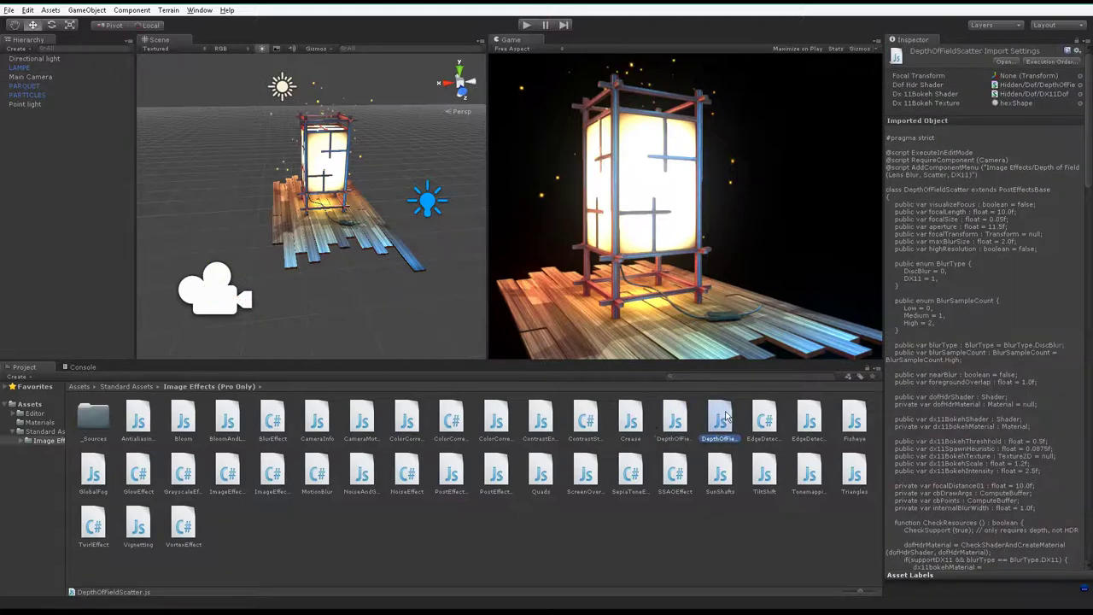
pyautogui.click(40, 76)
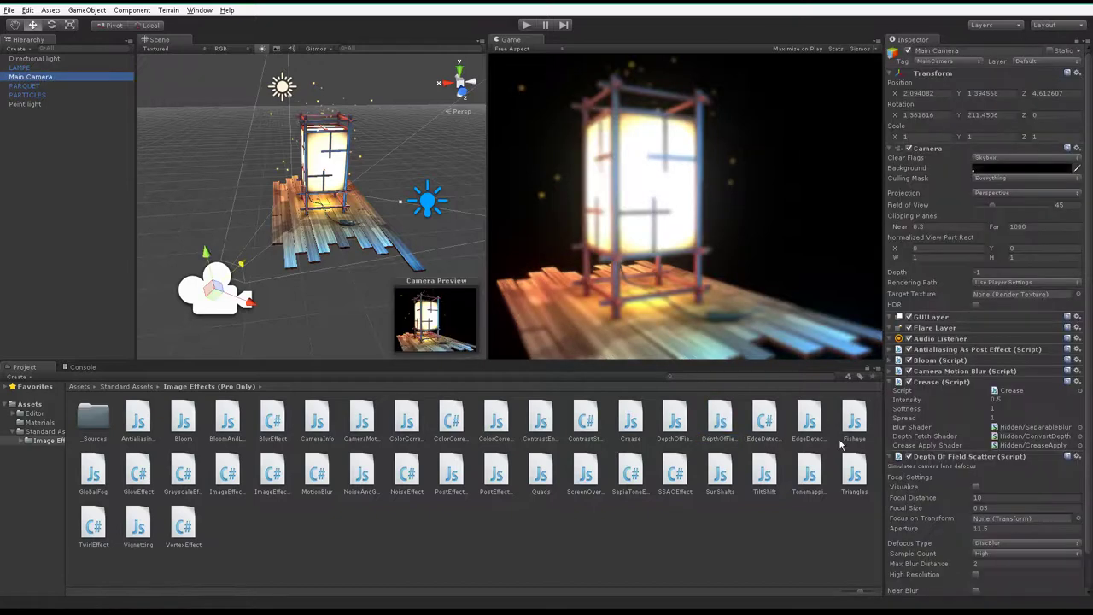
pyautogui.click(907, 458)
pyautogui.click(891, 381)
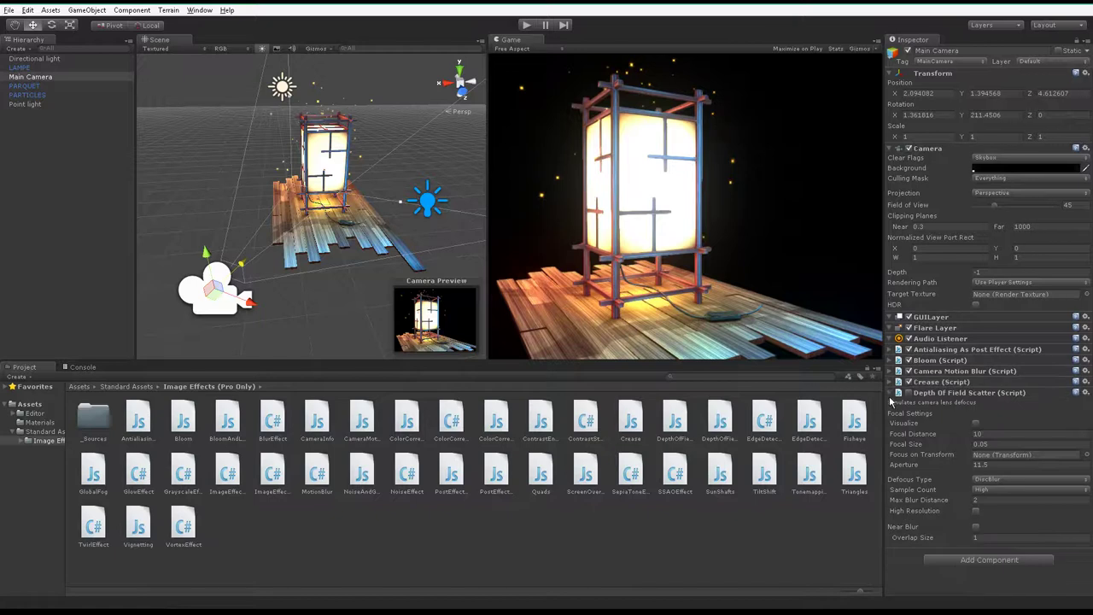
pyautogui.click(892, 393)
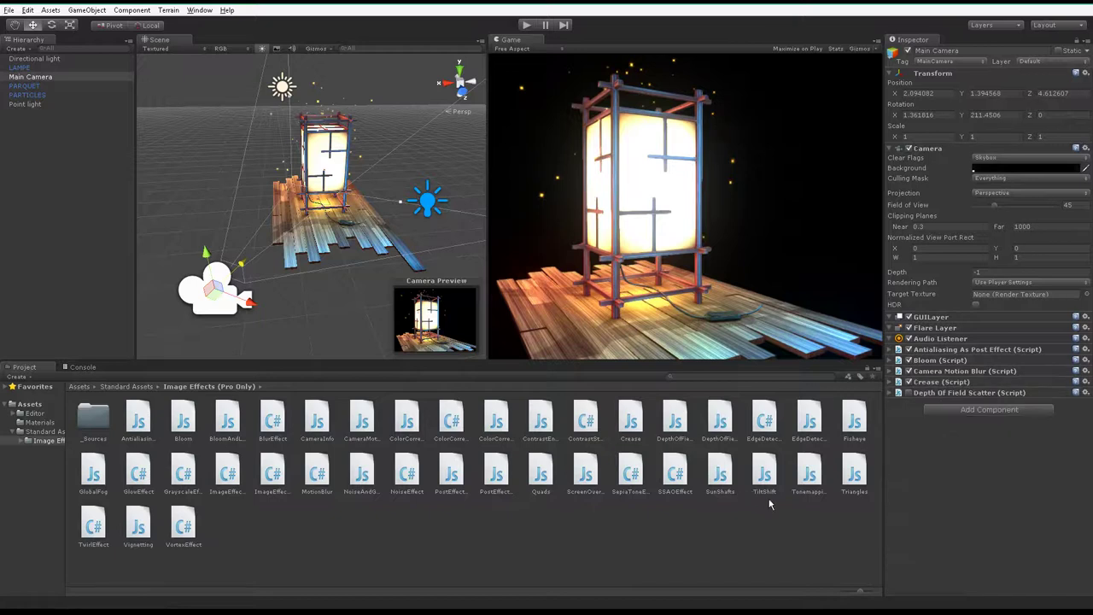
pyautogui.click(803, 431)
pyautogui.click(768, 425)
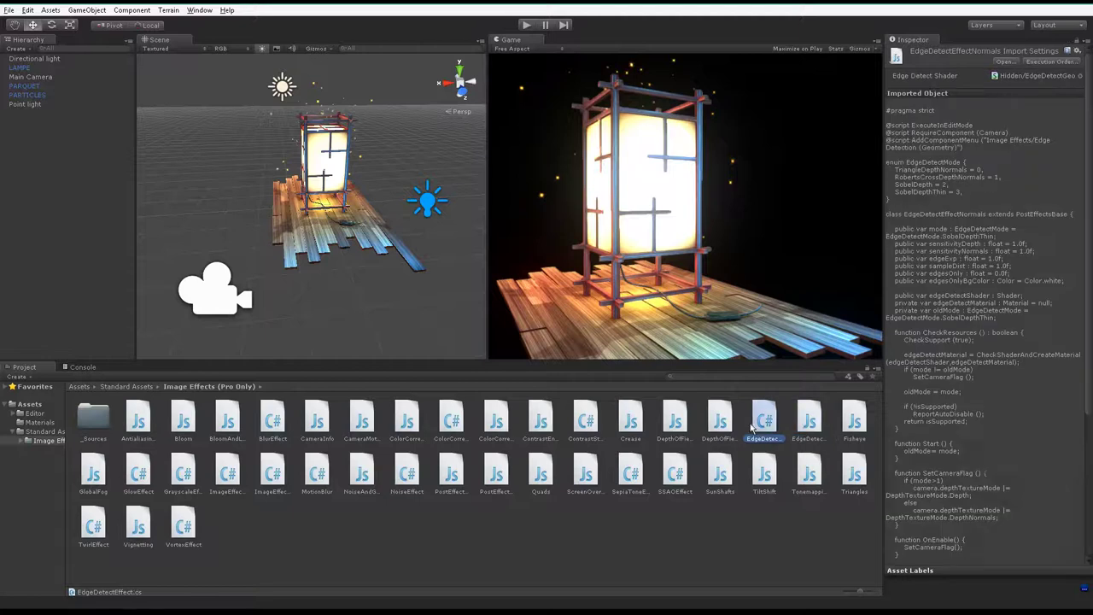
# Step: Add Edge Detect Effect Normals to the Main Camera and lower its Edge Exponent
pyautogui.click(799, 444)
pyautogui.moveTo(811, 431)
pyautogui.mouseDown()
pyautogui.moveTo(31, 75)
pyautogui.moveTo(33, 83)
pyautogui.mouseUp()
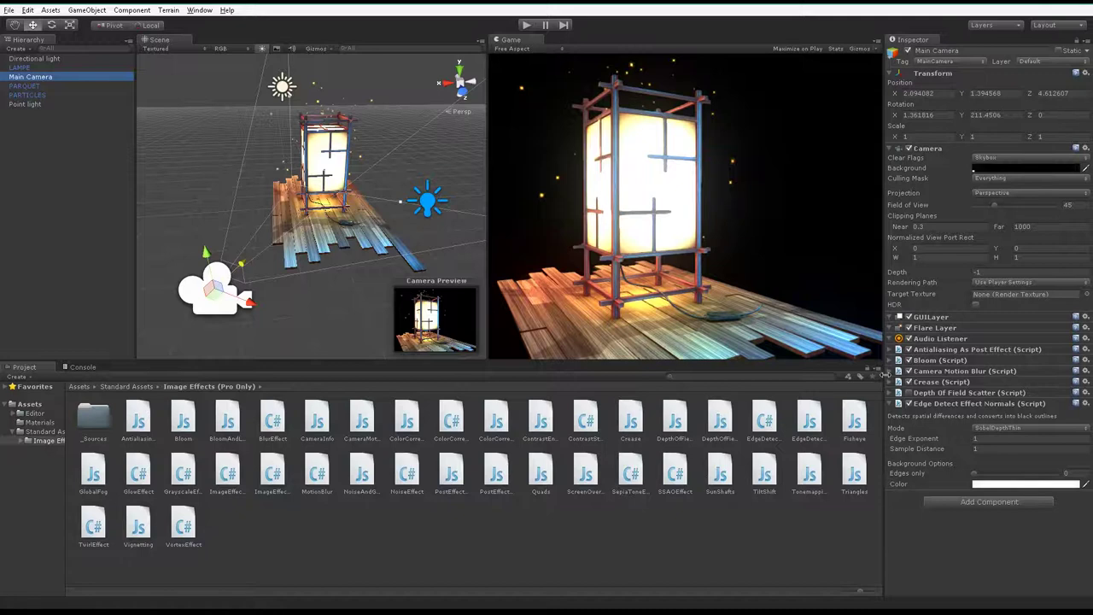
pyautogui.moveTo(914, 440); pyautogui.dragTo(969, 440)
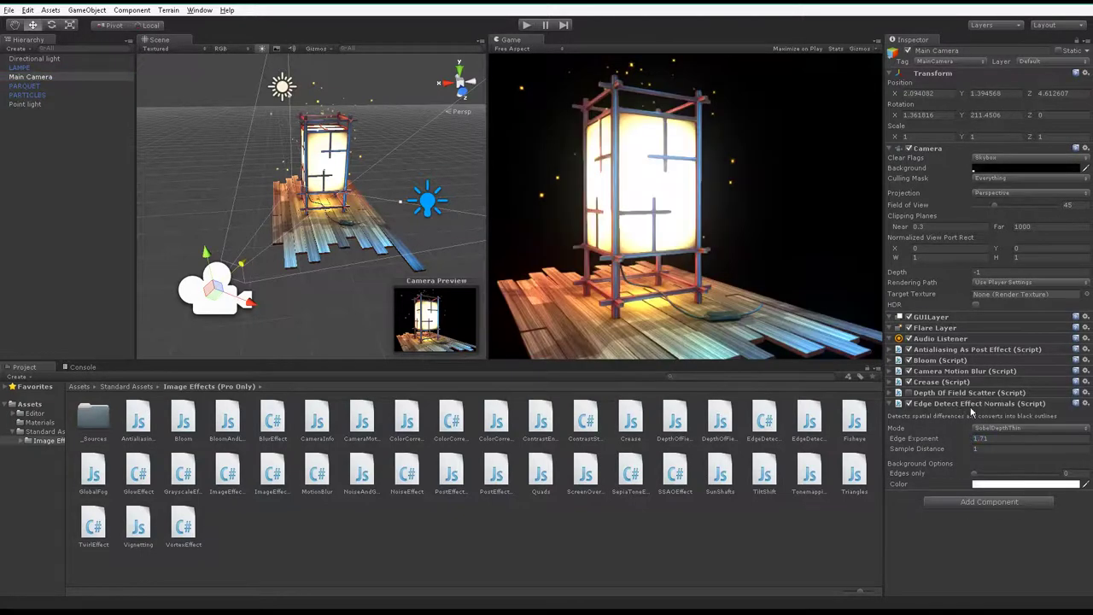
pyautogui.rightClick(971, 408)
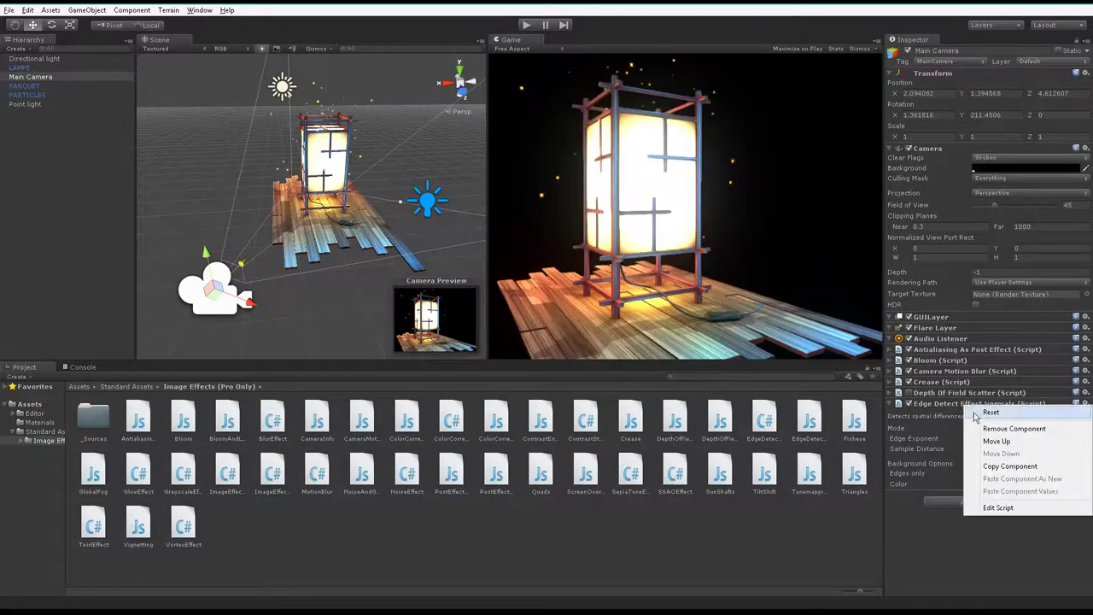
pyautogui.click(683, 319)
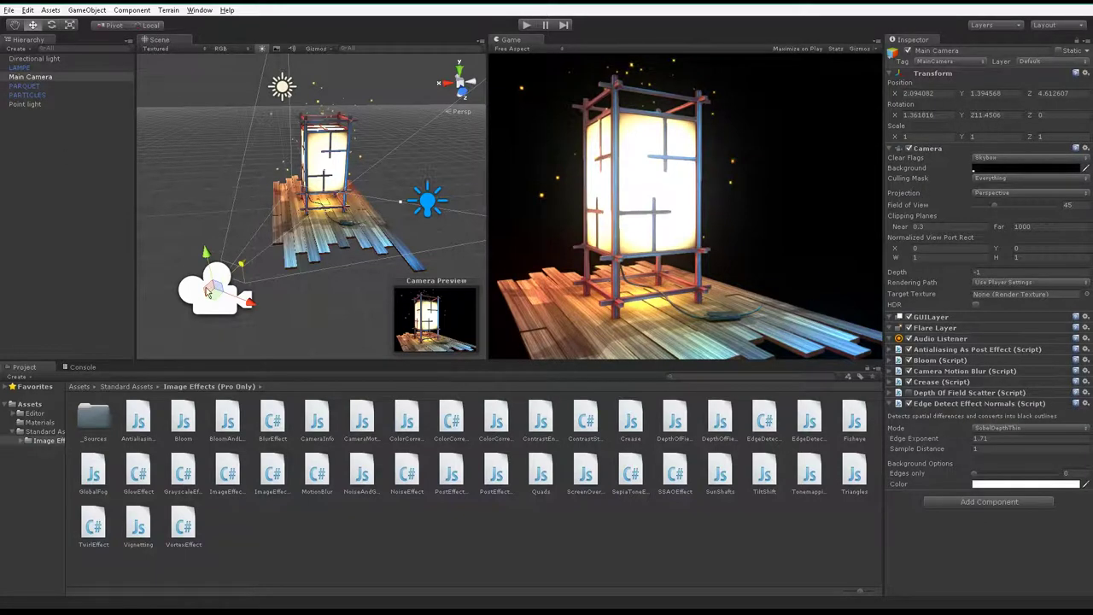
# Step: Make the camera background grey and raise the edge Sample Distance for thicker outlines
pyautogui.click(990, 169)
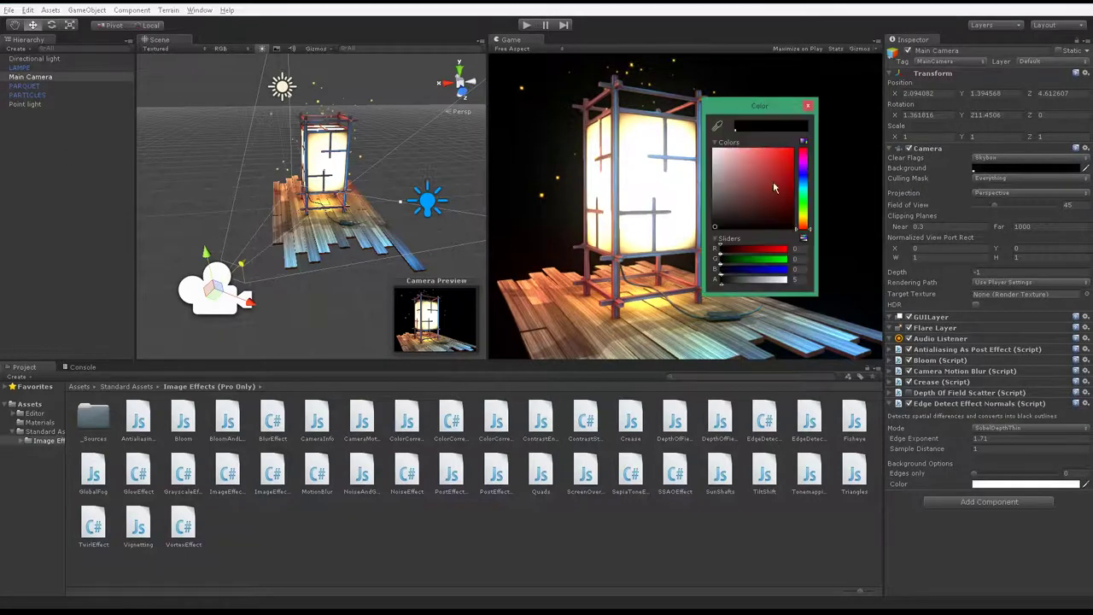
pyautogui.moveTo(772, 181); pyautogui.dragTo(671, 182)
pyautogui.click(600, 191)
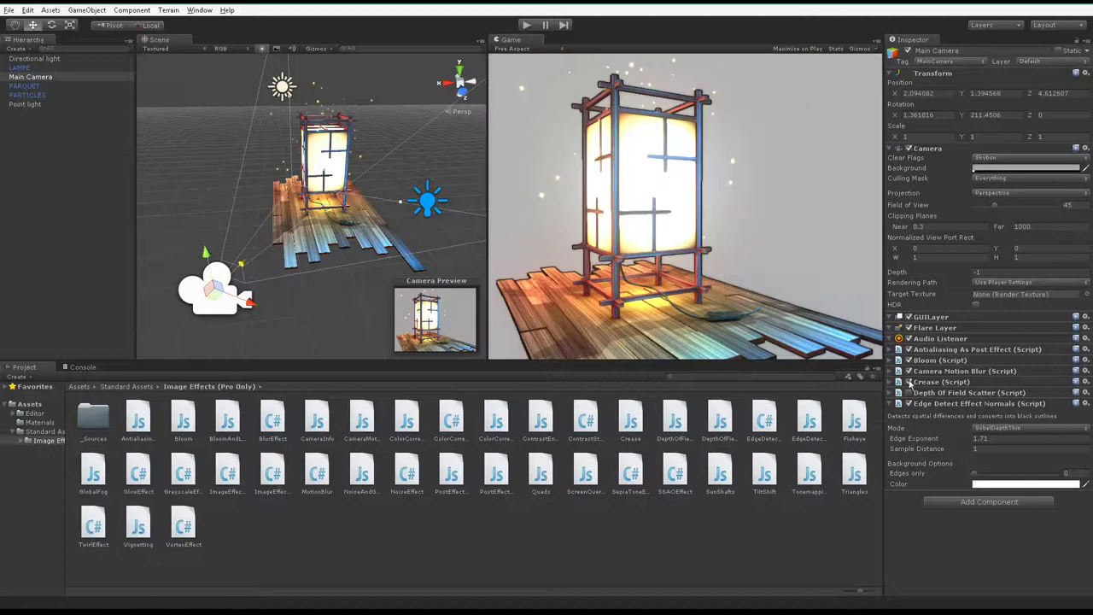
pyautogui.click(909, 405)
pyautogui.click(909, 405)
pyautogui.moveTo(929, 450)
pyautogui.mouseDown()
pyautogui.moveTo(964, 456)
pyautogui.moveTo(943, 457)
pyautogui.mouseUp()
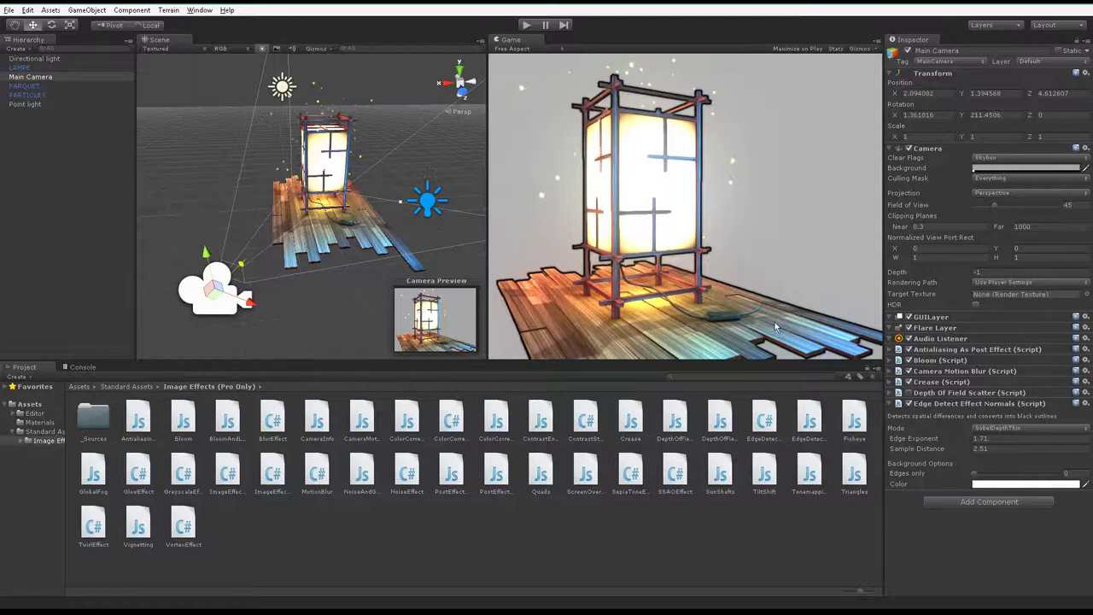
# Step: Remove the edge detect component and set the camera background back to black
pyautogui.rightClick(948, 407)
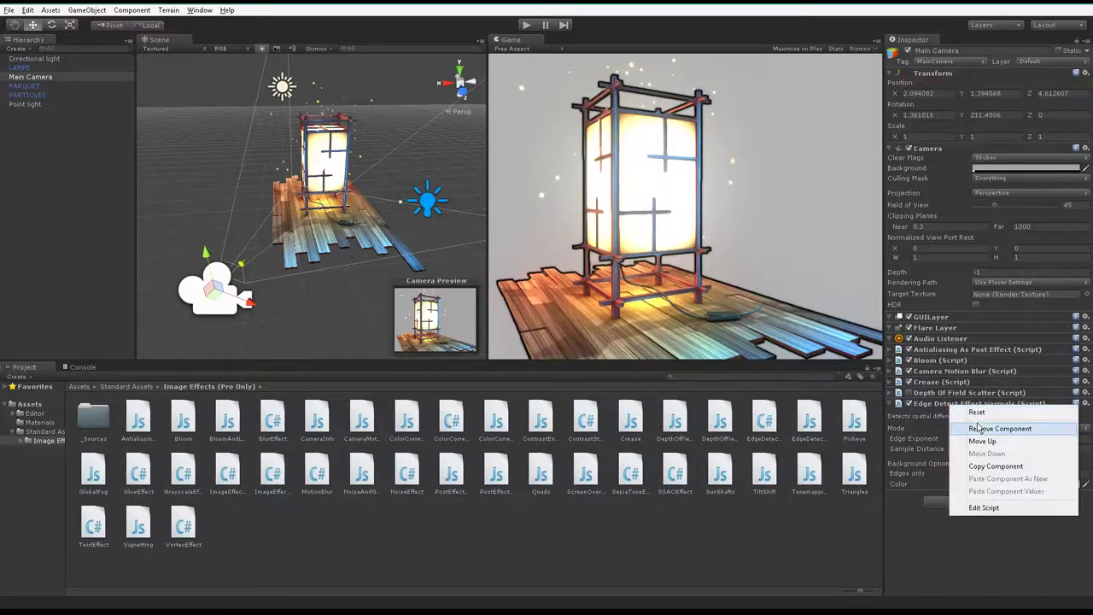
pyautogui.click(975, 429)
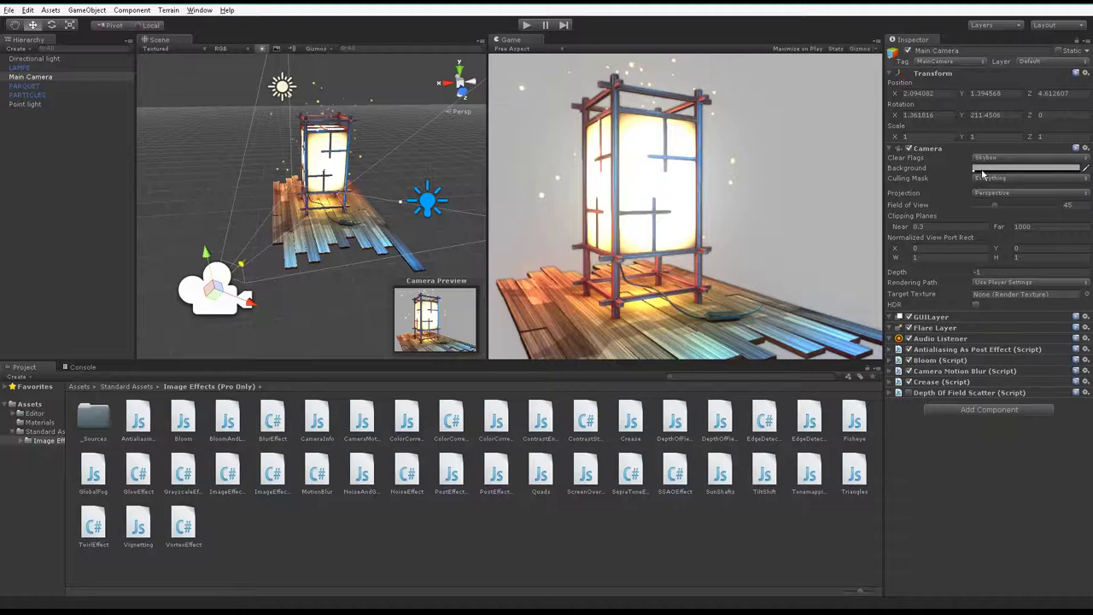
pyautogui.click(983, 169)
pyautogui.moveTo(757, 185); pyautogui.dragTo(628, 299)
pyautogui.click(620, 297)
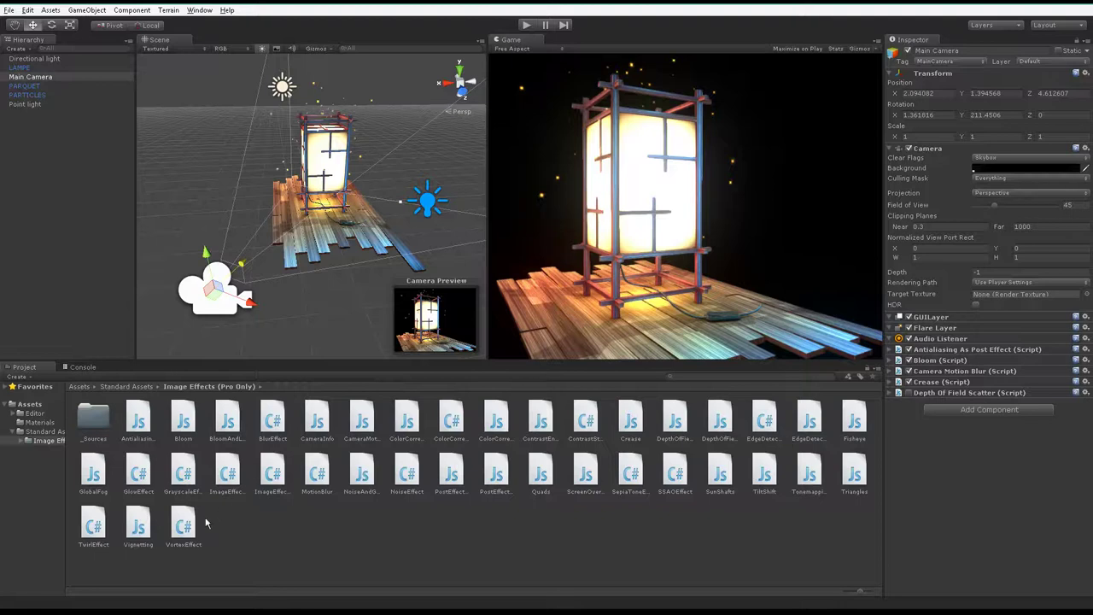
# Step: Add the GlowEffect script to the Main Camera
pyautogui.moveTo(141, 483); pyautogui.dragTo(39, 67)
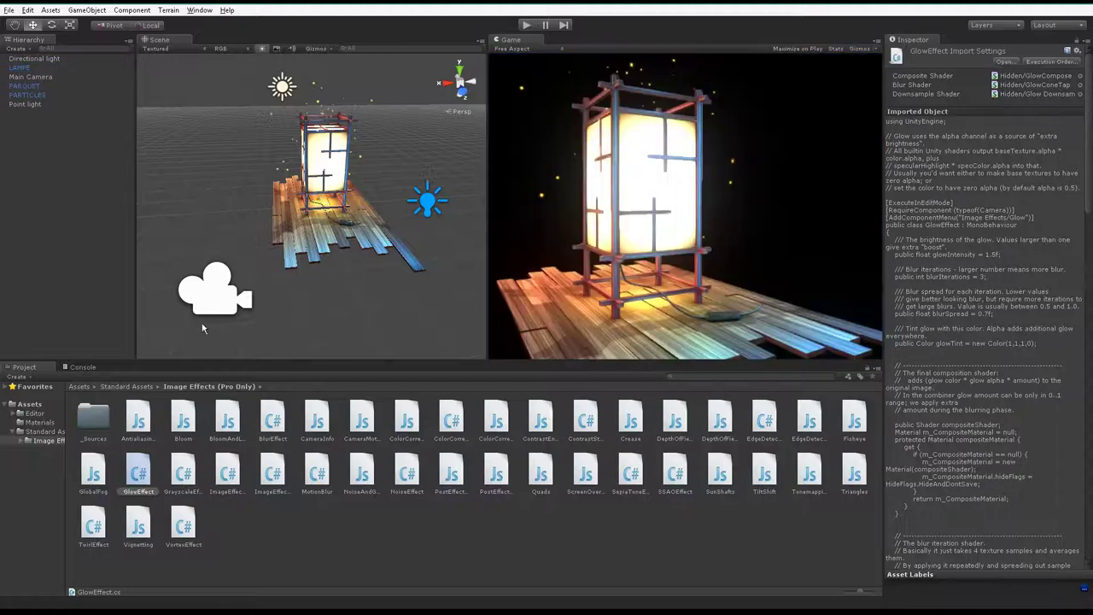
pyautogui.moveTo(141, 478); pyautogui.dragTo(41, 75)
pyautogui.click(41, 76)
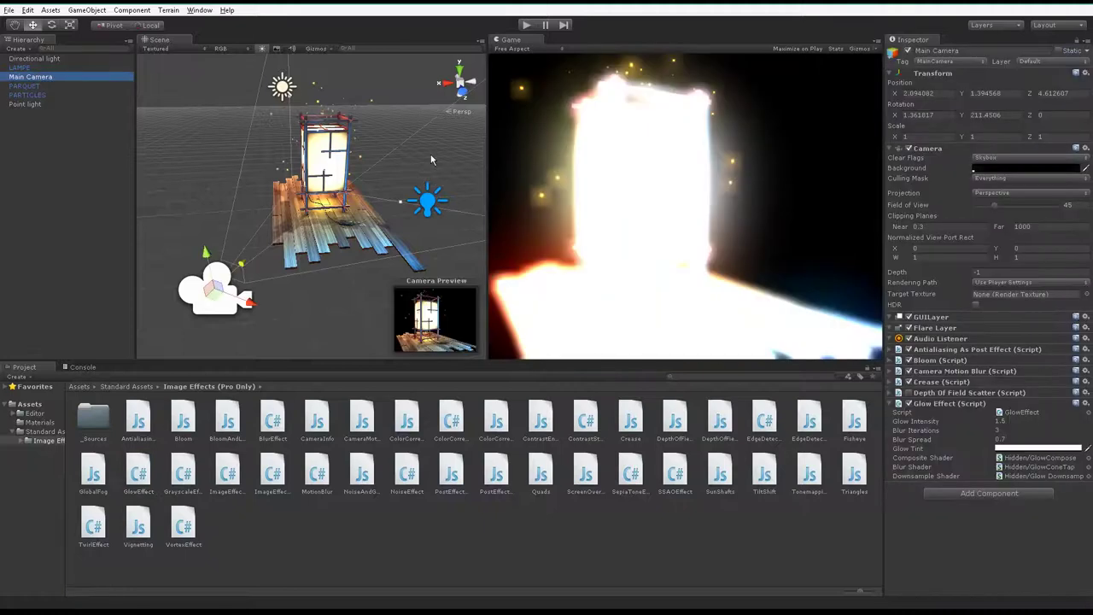
pyautogui.click(586, 263)
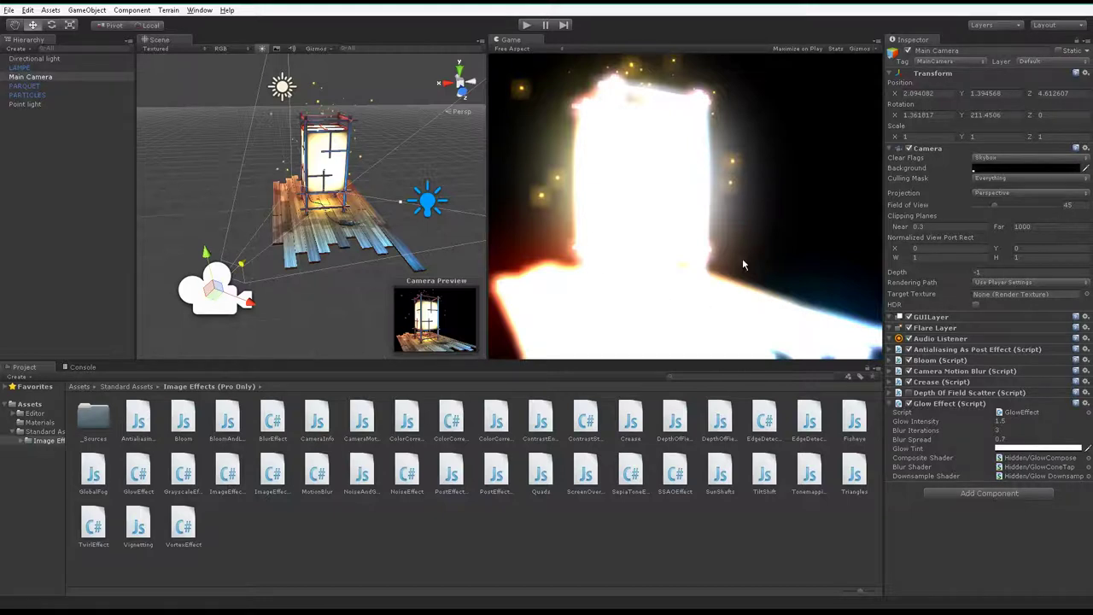
# Step: Tune the glow: adjust Glow Intensity, set Blur Iterations to 10, reduce Blur Spread
pyautogui.moveTo(933, 422)
pyautogui.mouseDown()
pyautogui.moveTo(944, 421)
pyautogui.moveTo(905, 434)
pyautogui.moveTo(910, 423)
pyautogui.mouseUp()
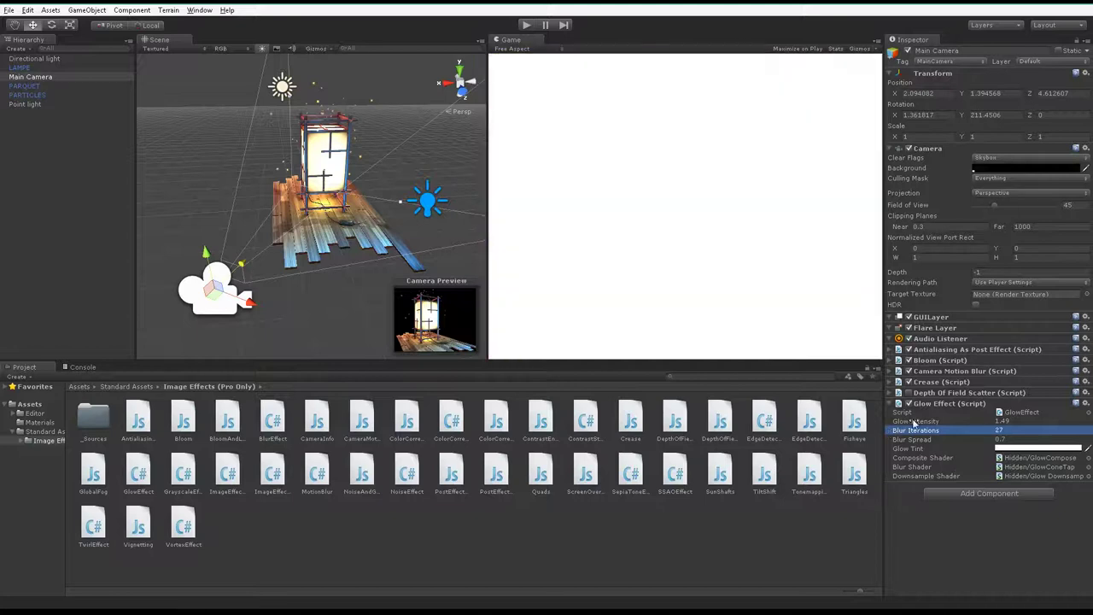
pyautogui.click(1001, 430)
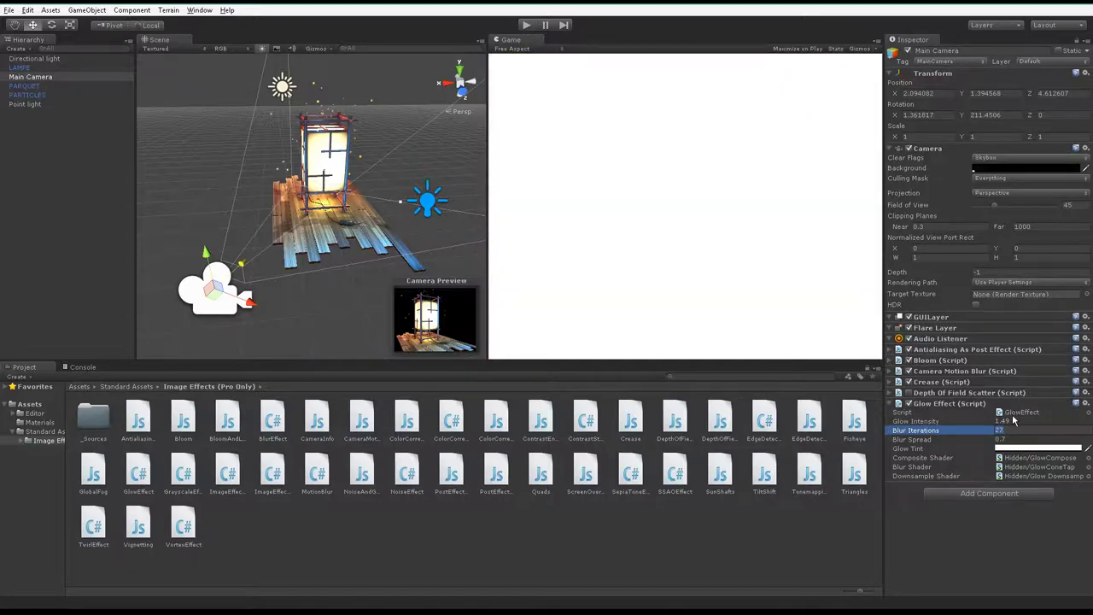
pyautogui.write('10')
pyautogui.moveTo(905, 422); pyautogui.dragTo(851, 427)
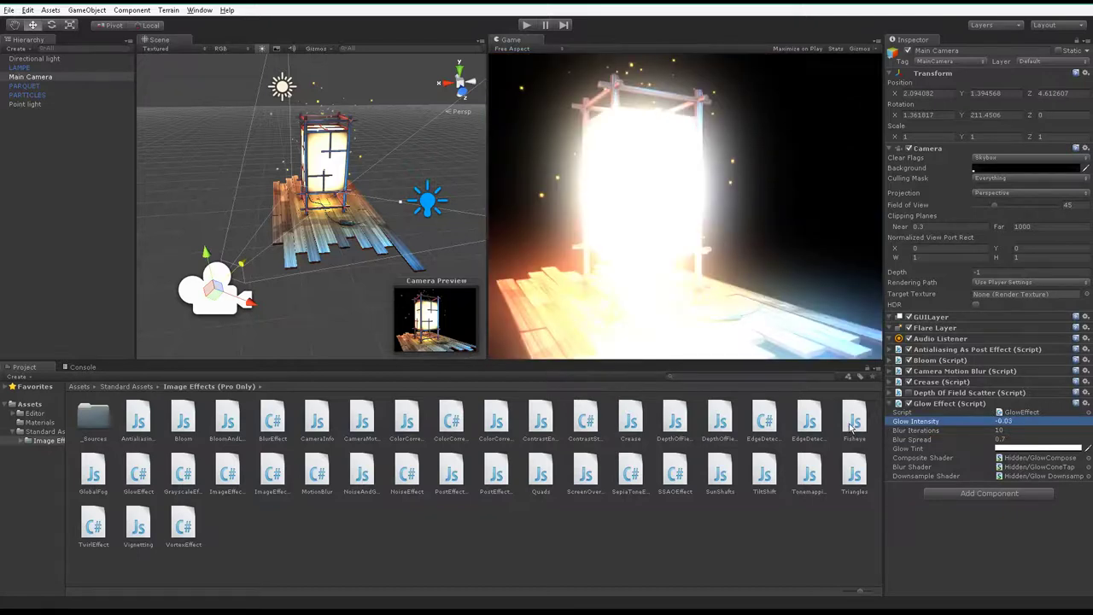
pyautogui.moveTo(915, 440)
pyautogui.mouseDown()
pyautogui.moveTo(907, 444)
pyautogui.moveTo(934, 445)
pyautogui.mouseUp()
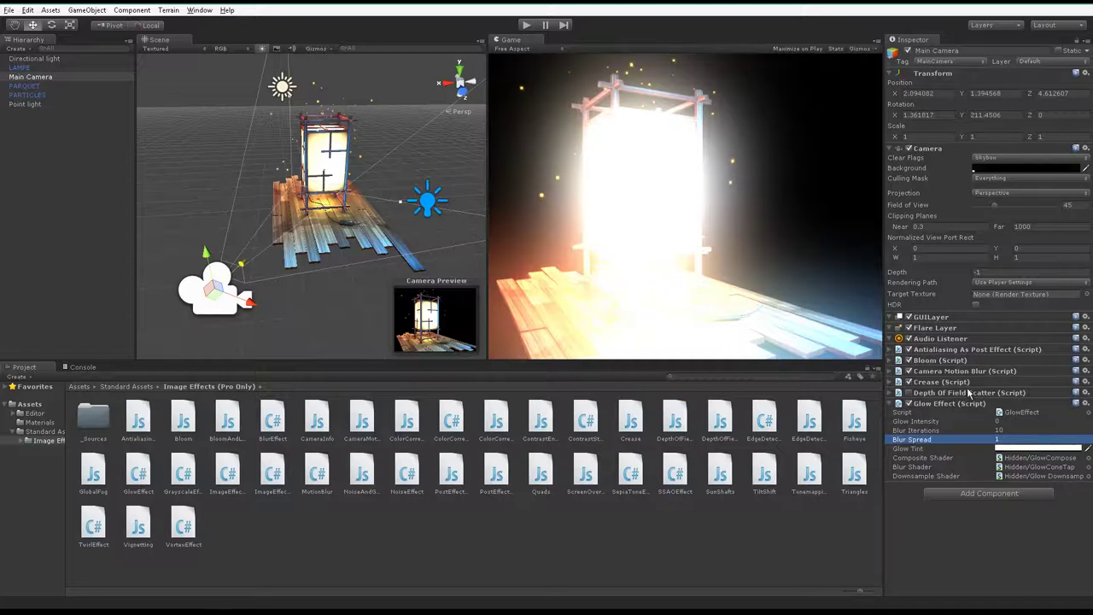
# Step: Remove the Glow Effect component from the Main Camera
pyautogui.rightClick(953, 408)
pyautogui.click(990, 427)
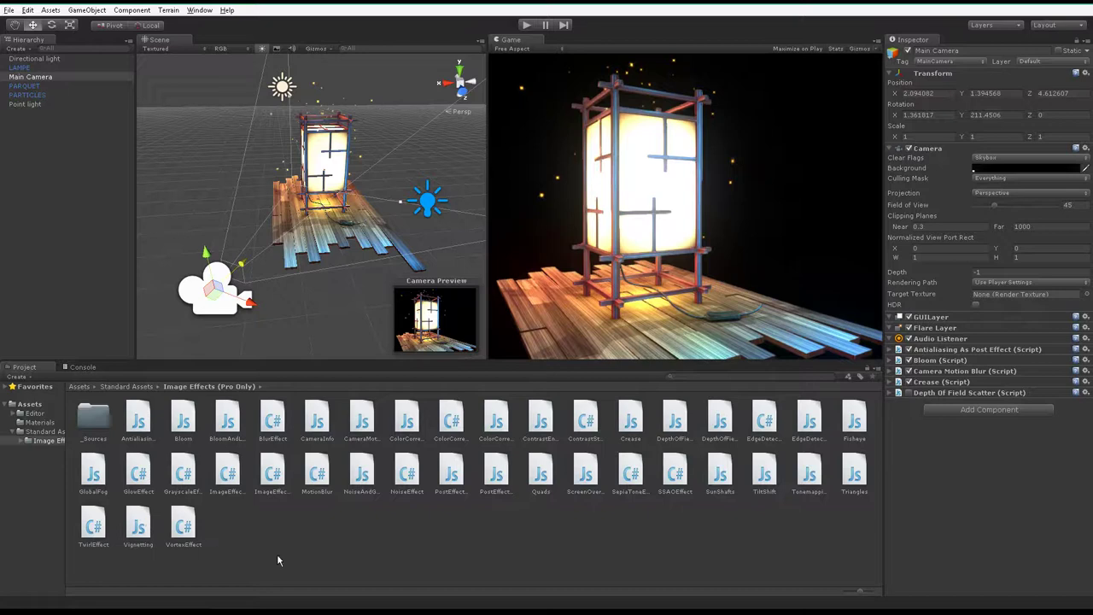
pyautogui.click(227, 478)
pyautogui.click(272, 474)
pyautogui.click(316, 474)
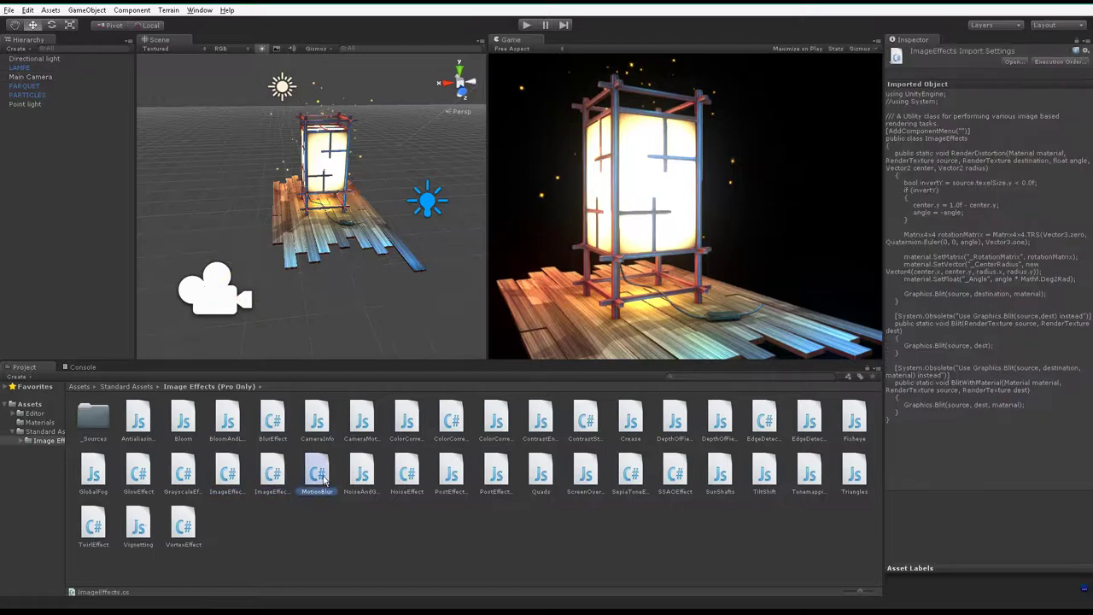
pyautogui.click(380, 539)
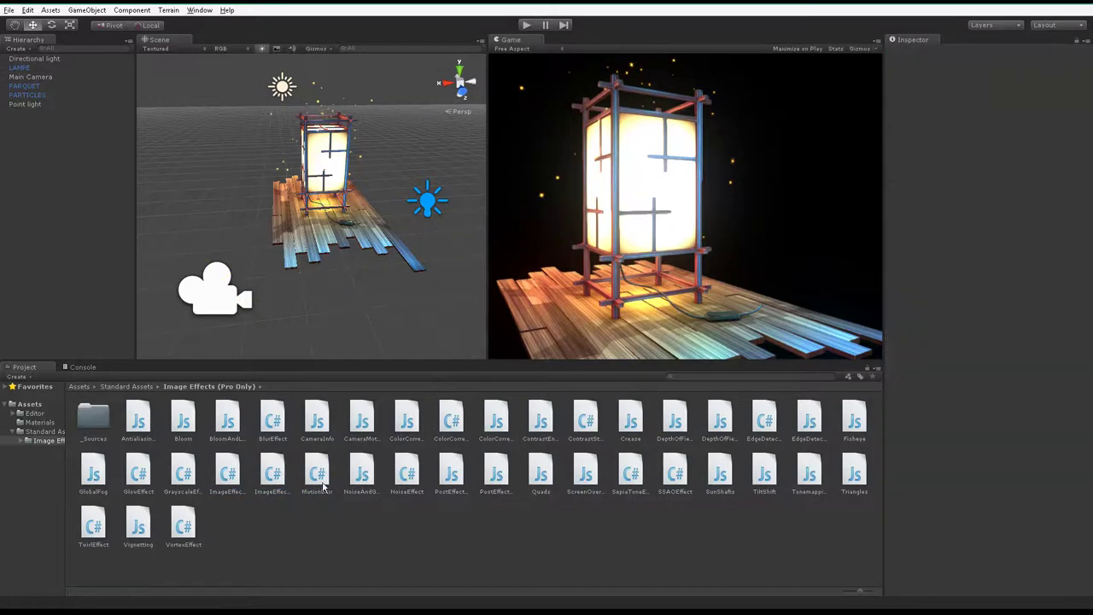
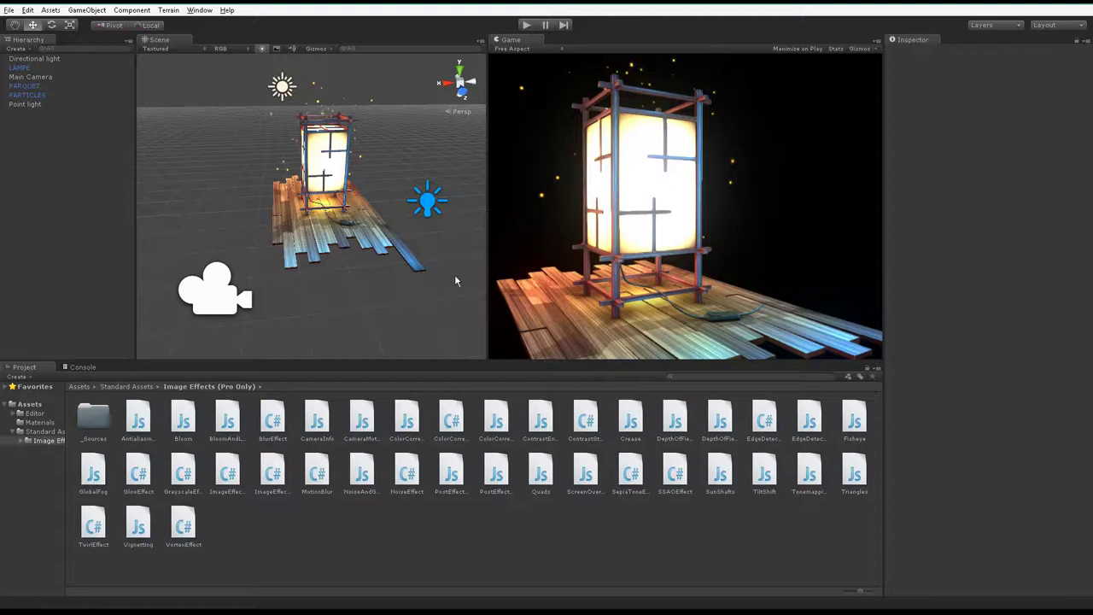
# Step: Select the Main Camera and set the SSAO Occlusion Intensity to 1.5
pyautogui.click(220, 292)
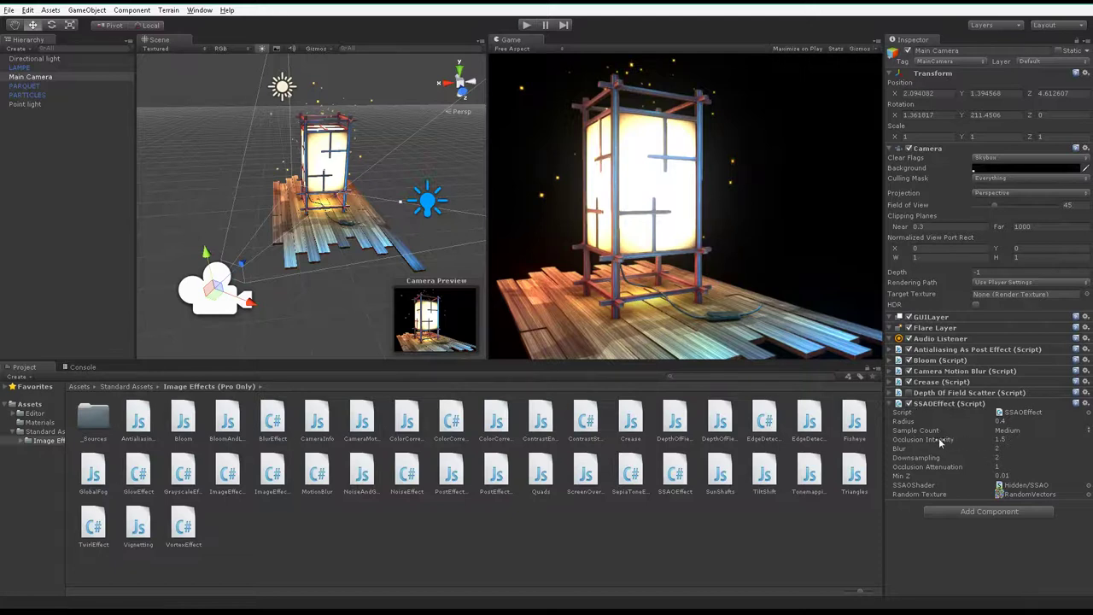
pyautogui.moveTo(939, 442)
pyautogui.mouseDown()
pyautogui.moveTo(985, 442)
pyautogui.moveTo(921, 414)
pyautogui.mouseUp()
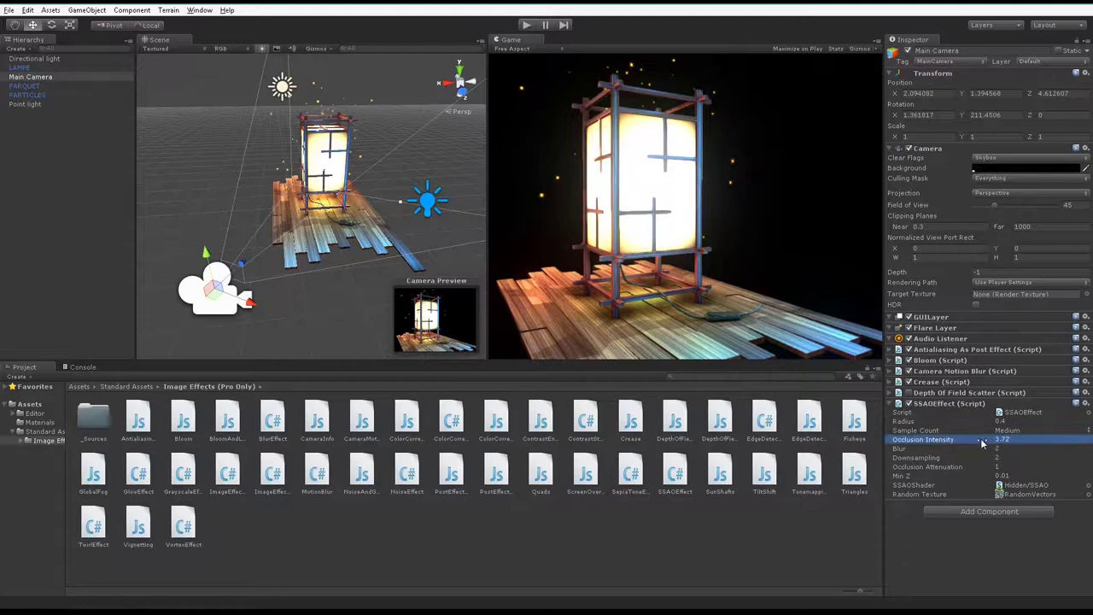
pyautogui.write('1.5')
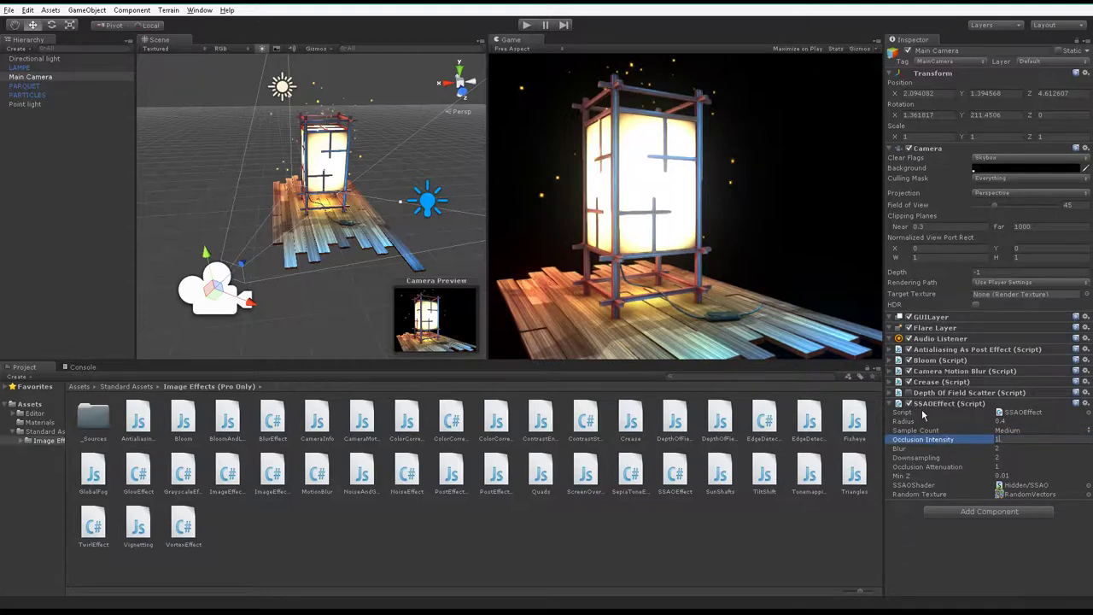
pyautogui.press('Return')
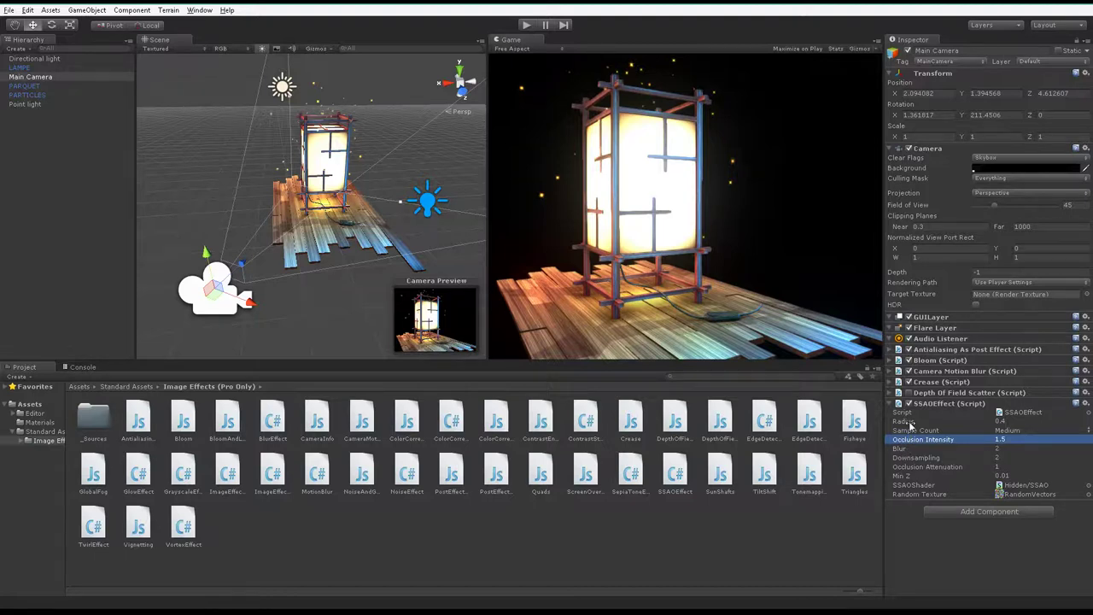
# Step: Lower the SSAO Radius, trying 0.25 and settling on 0.1
pyautogui.moveTo(910, 425); pyautogui.dragTo(896, 422)
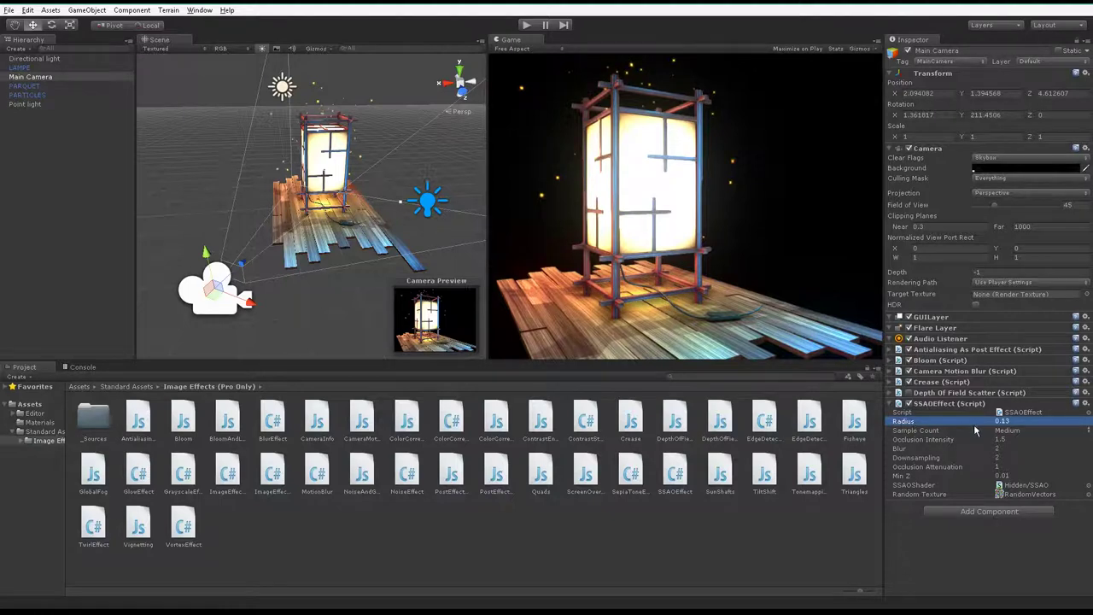
pyautogui.click(1010, 420)
pyautogui.write('1')
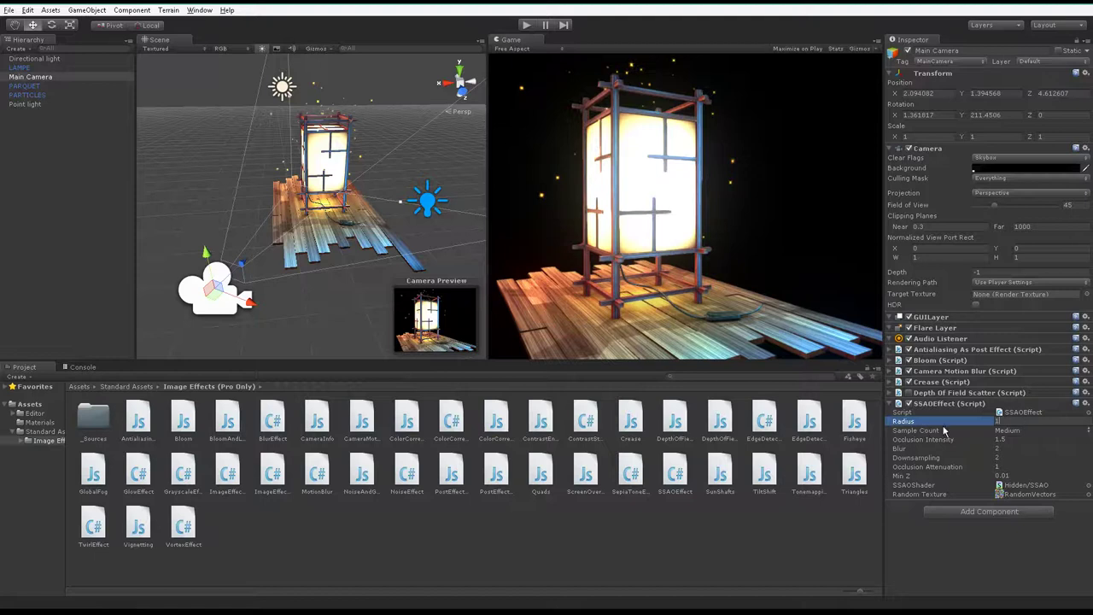
pyautogui.press('BackSpace')
pyautogui.write('0.25')
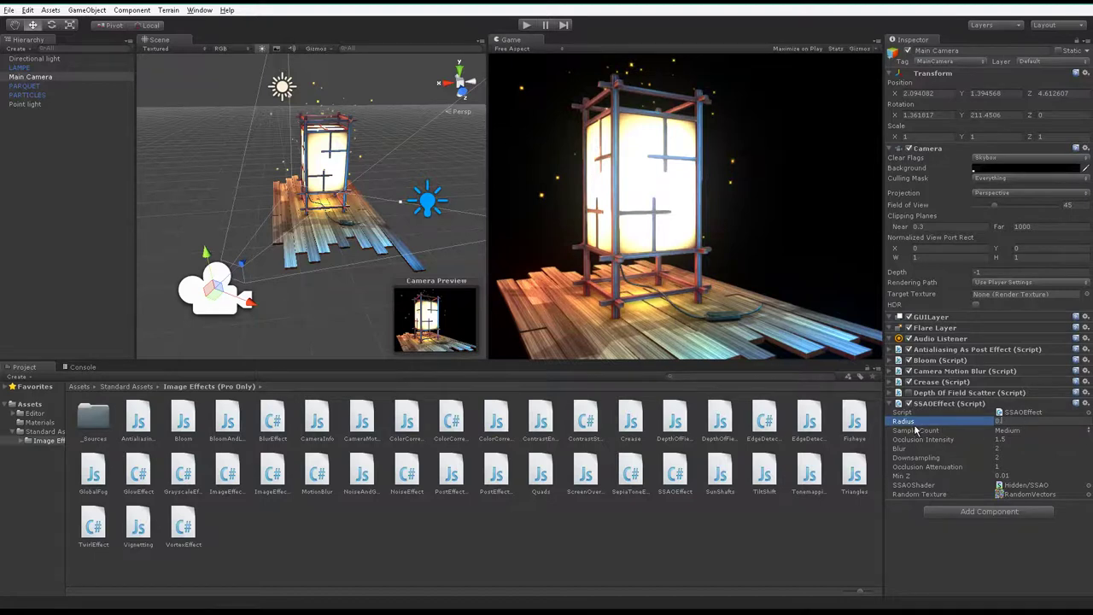
pyautogui.press('Return')
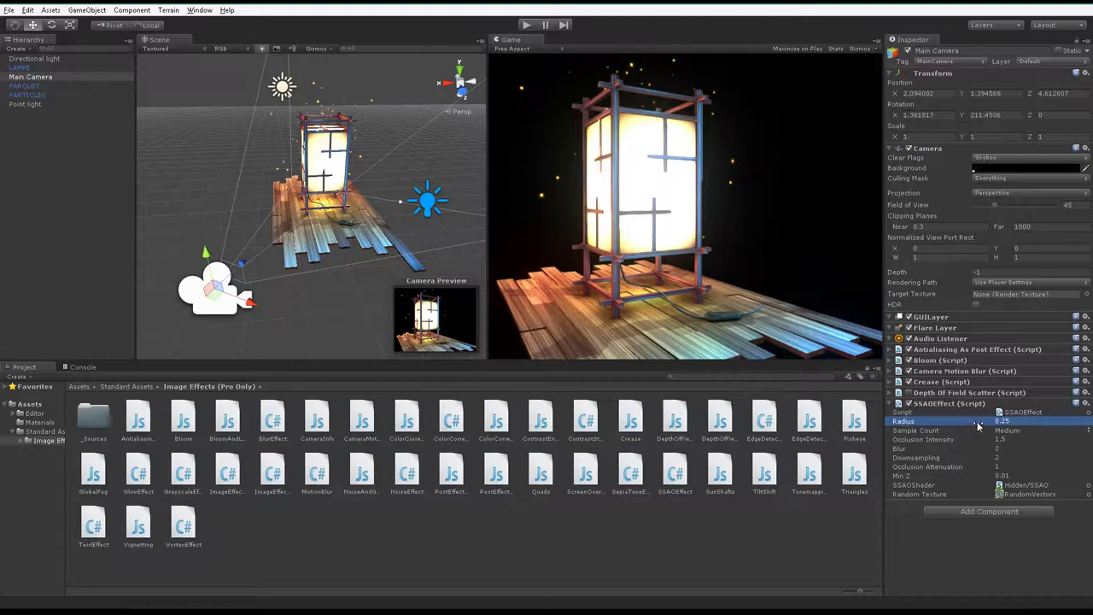
pyautogui.click(1016, 420)
pyautogui.press('BackSpace')
pyautogui.write('1')
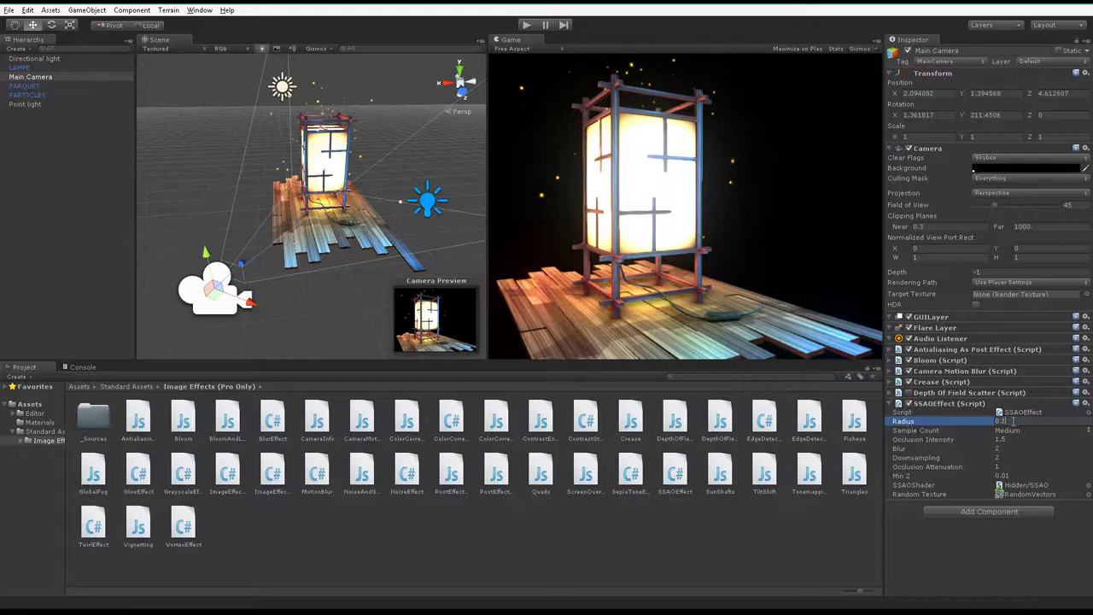
pyautogui.press('Return')
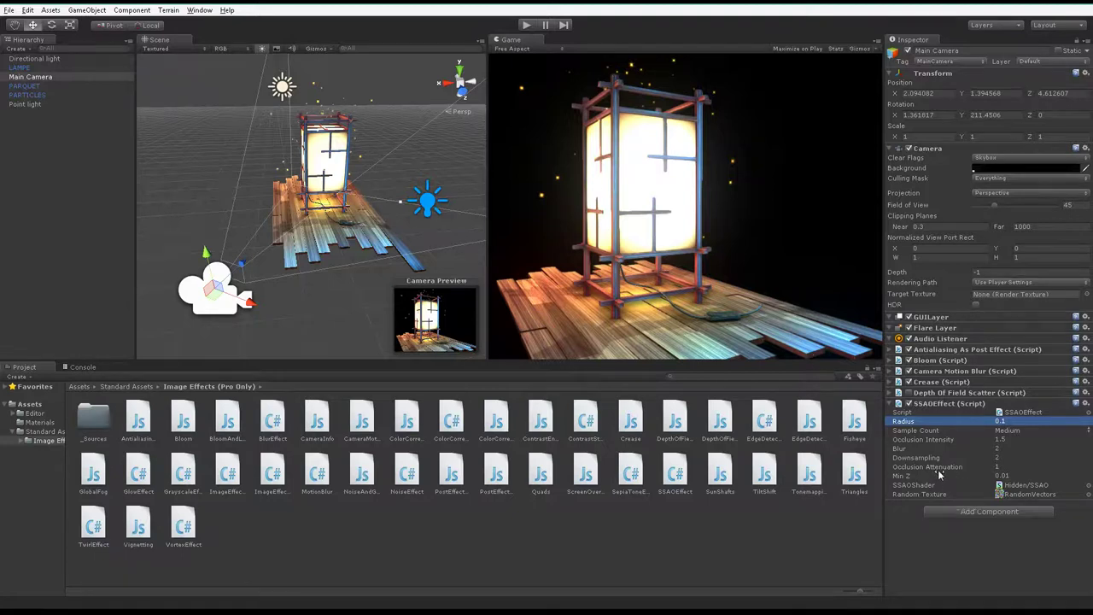
# Step: Set the SSAO Occlusion Attenuation to 1.25
pyautogui.moveTo(917, 466); pyautogui.dragTo(990, 468)
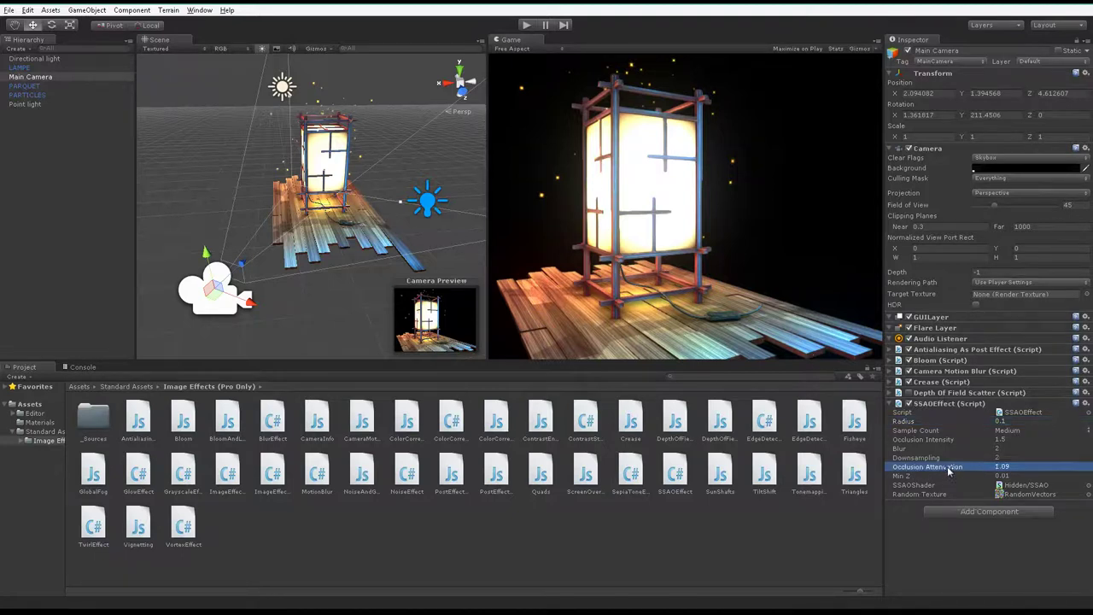
pyautogui.write('2')
pyautogui.click(991, 469)
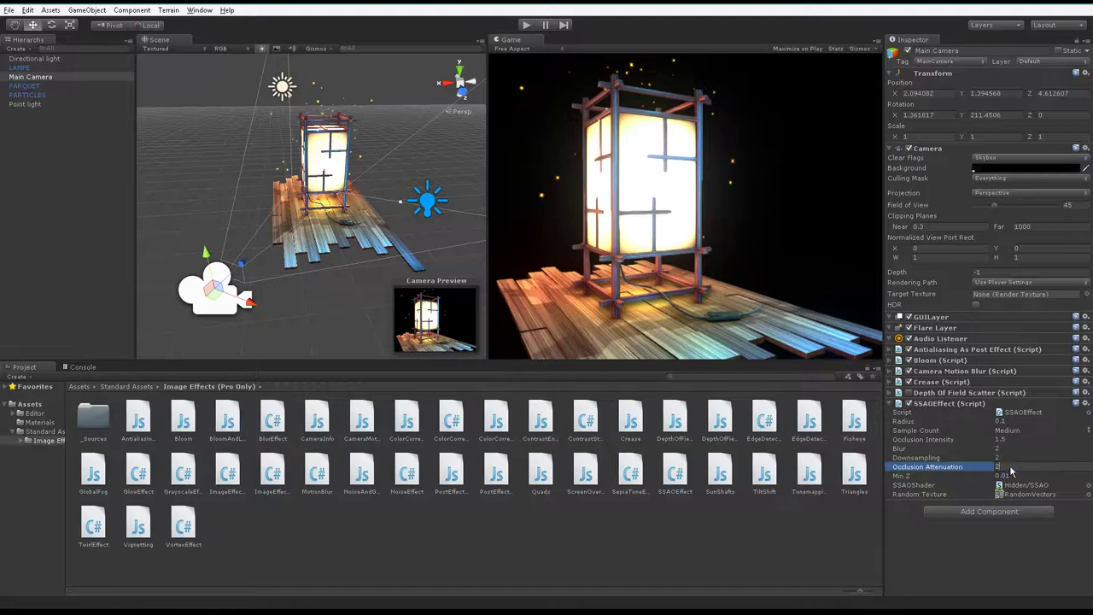
pyautogui.write('1.25')
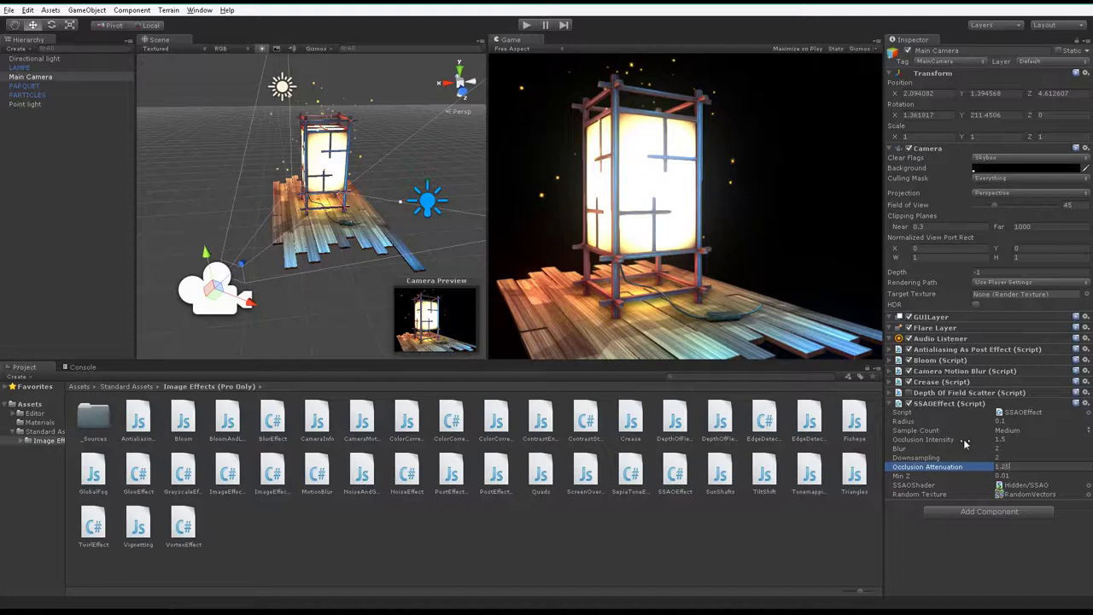
pyautogui.press('Return')
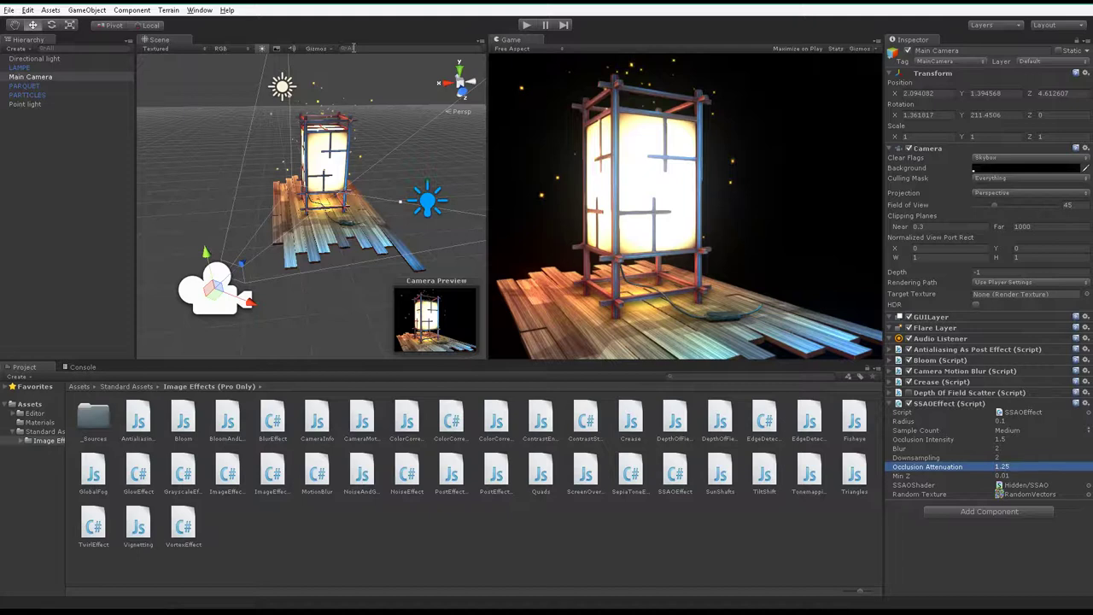
pyautogui.hotkey('shift', 'space')
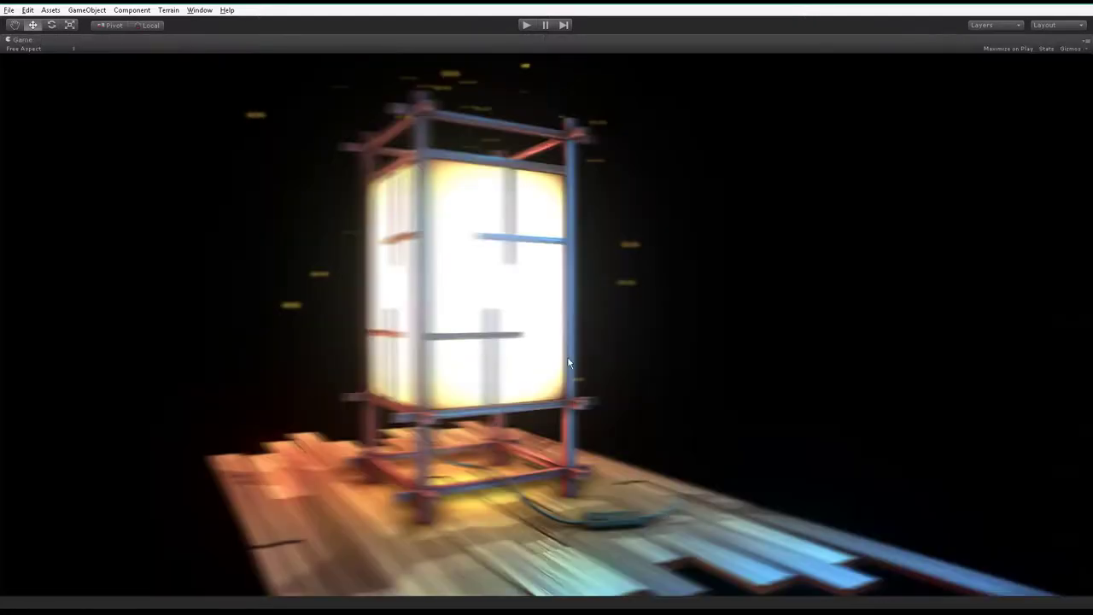
pyautogui.hotkey('shift', 'space')
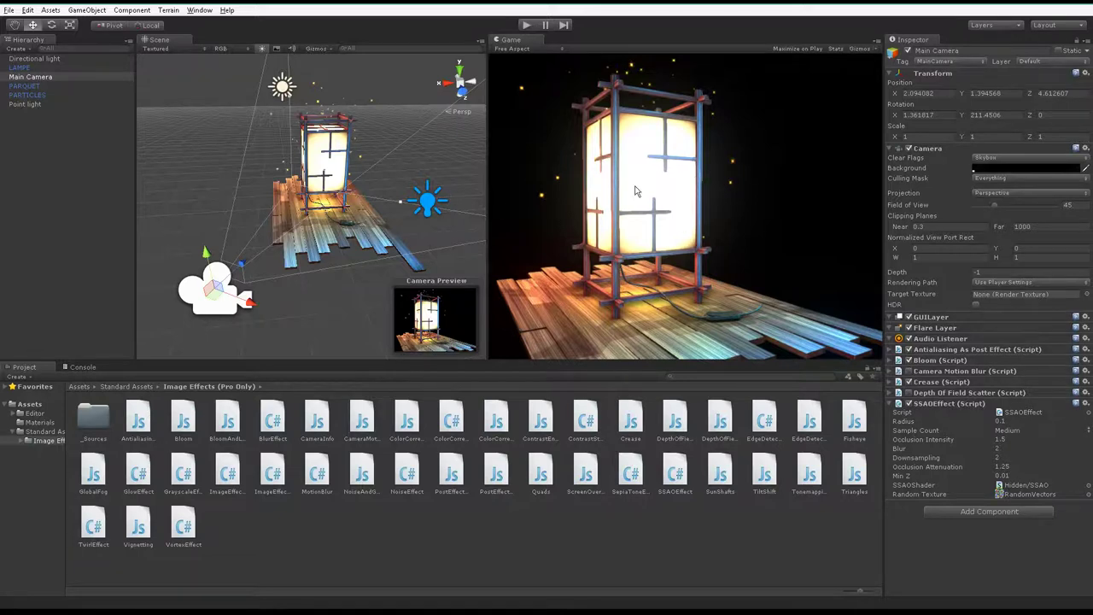
pyautogui.hotkey('shift', 'space')
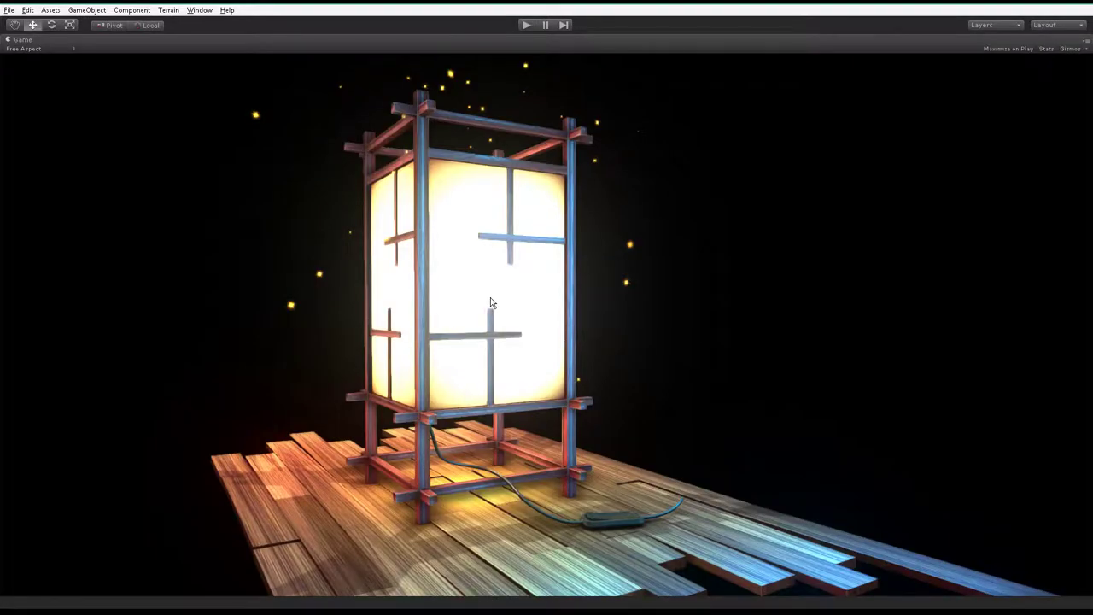
pyautogui.hotkey('shift', 'space')
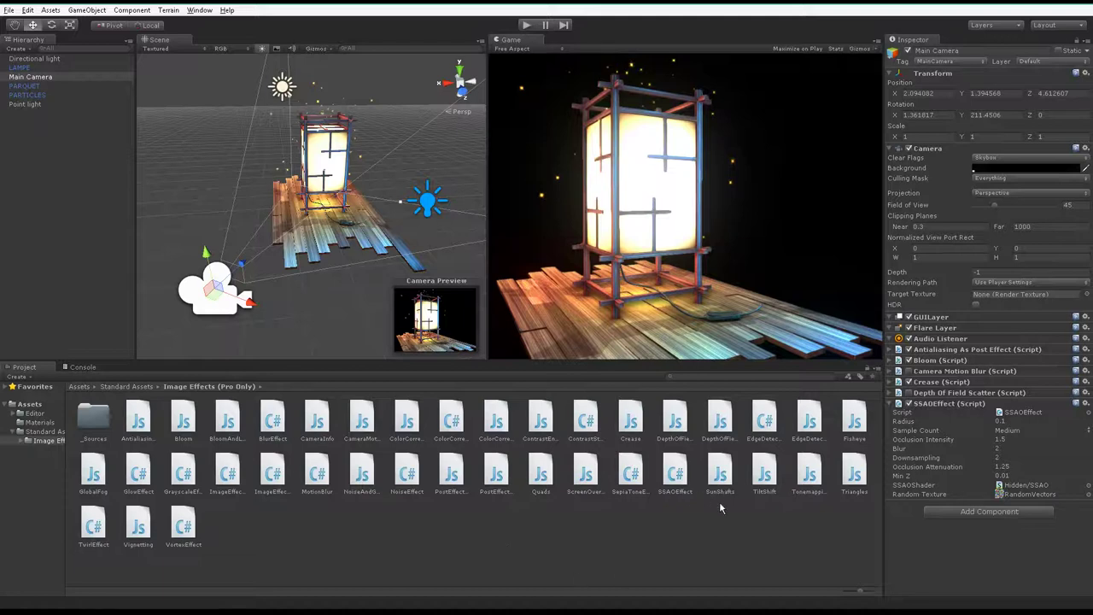
# Step: Attach the SunShafts script to the Main Camera and preview the light rays in a maximized Game view
pyautogui.moveTo(721, 484); pyautogui.dragTo(59, 77)
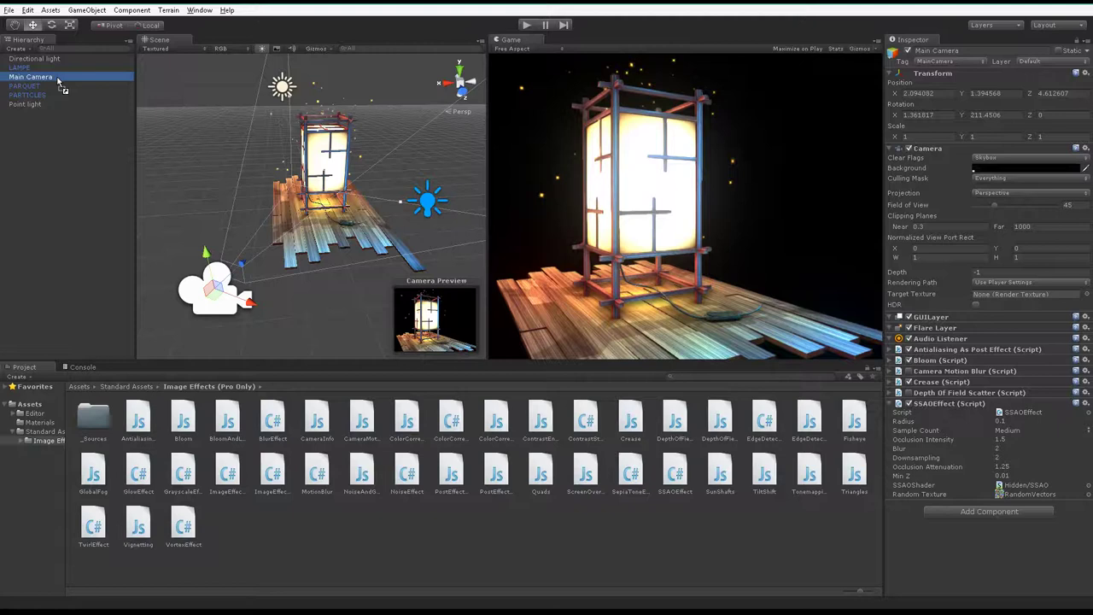
pyautogui.moveTo(58, 78); pyautogui.dragTo(44, 75)
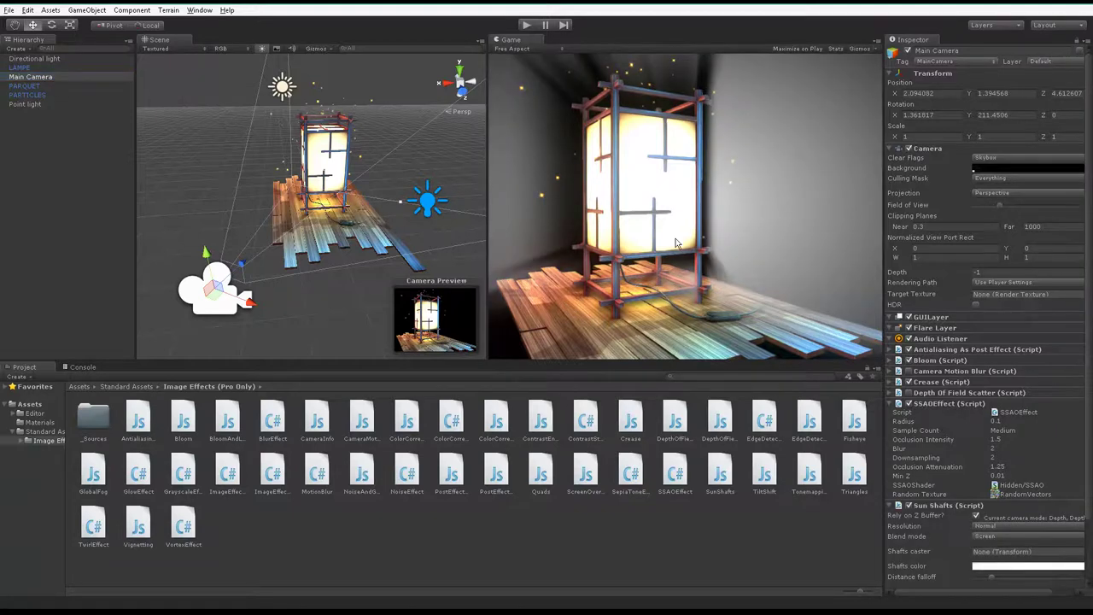
pyautogui.hotkey('shift', 'space')
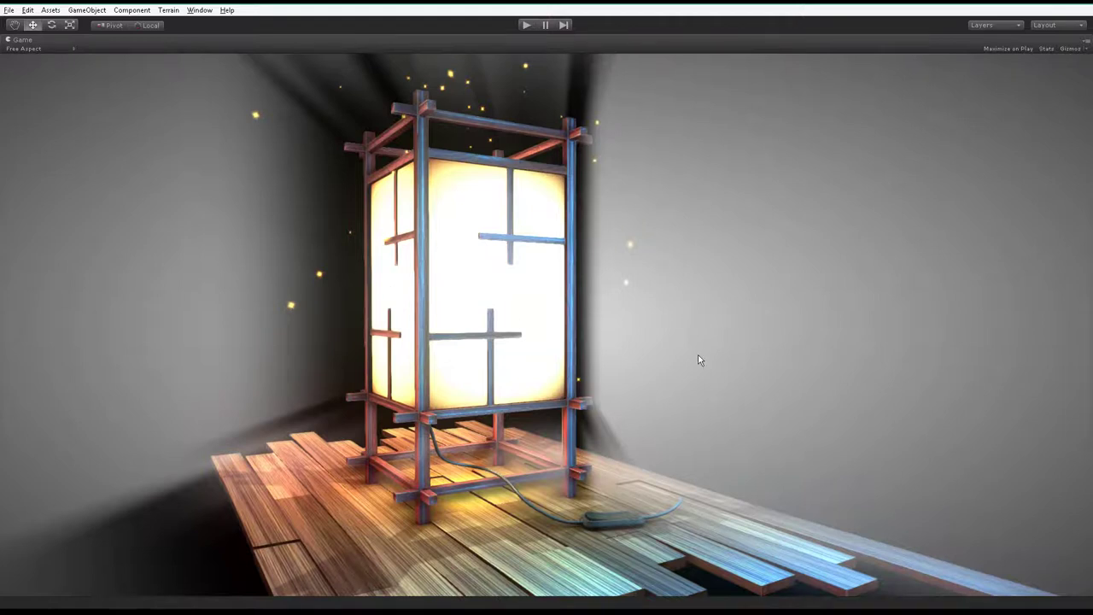
pyautogui.hotkey('shift', 'space')
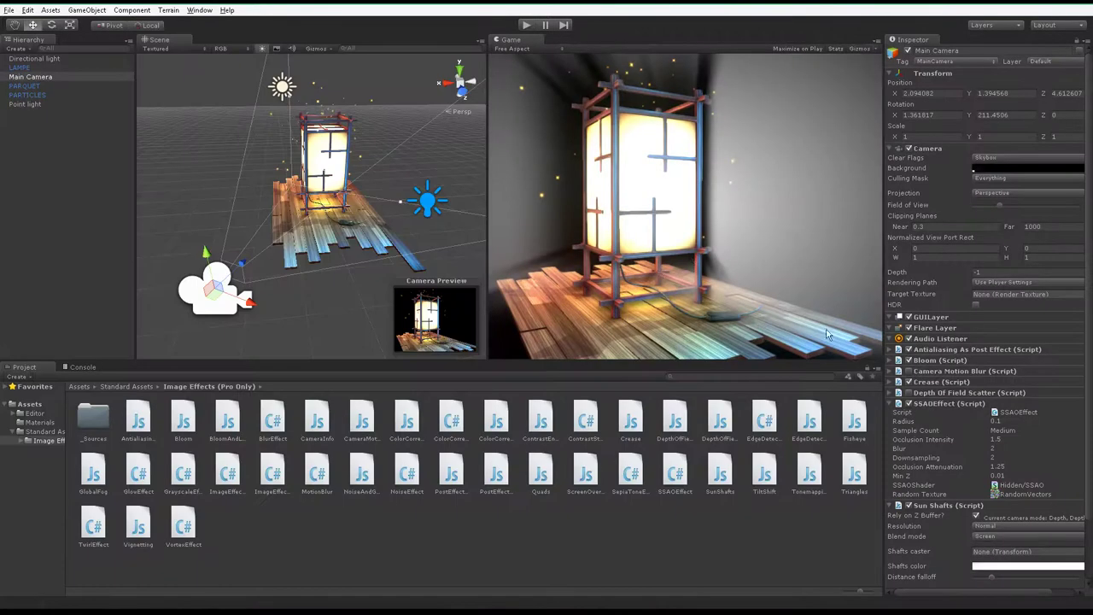
pyautogui.scroll(-3, 1017, 502)
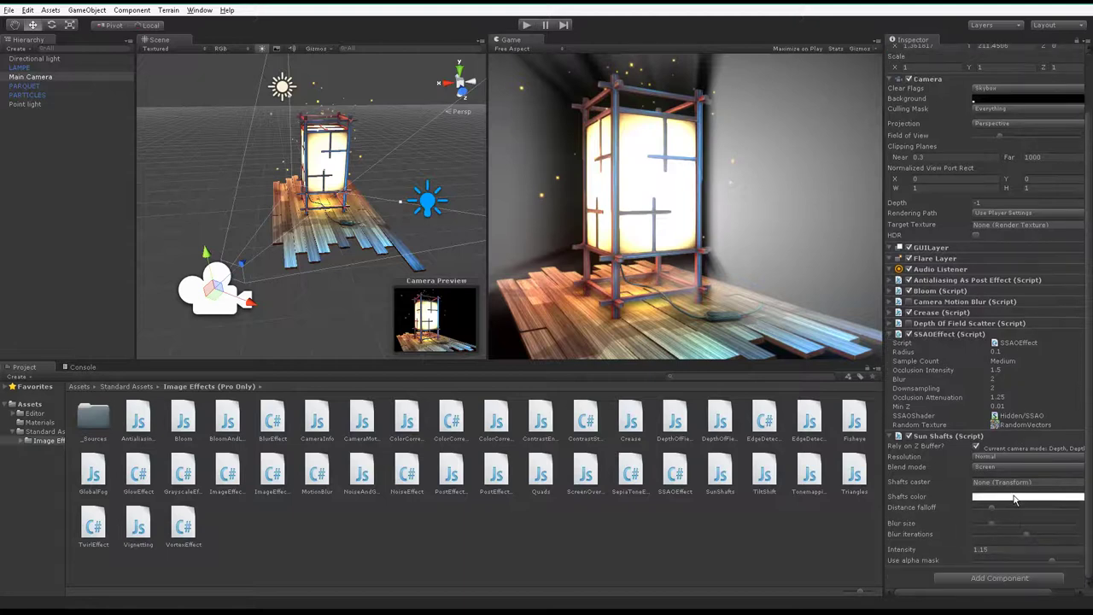
# Step: Try red, pale yellow and orange tints for the Sun Shafts colour
pyautogui.click(1018, 502)
pyautogui.click(756, 160)
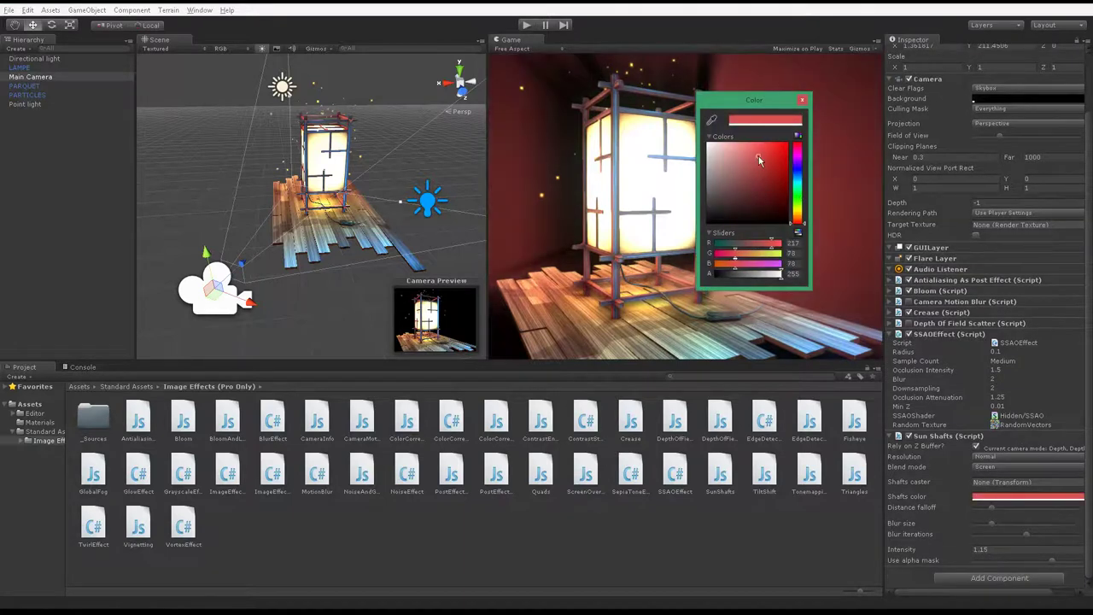
pyautogui.moveTo(799, 222); pyautogui.dragTo(799, 215)
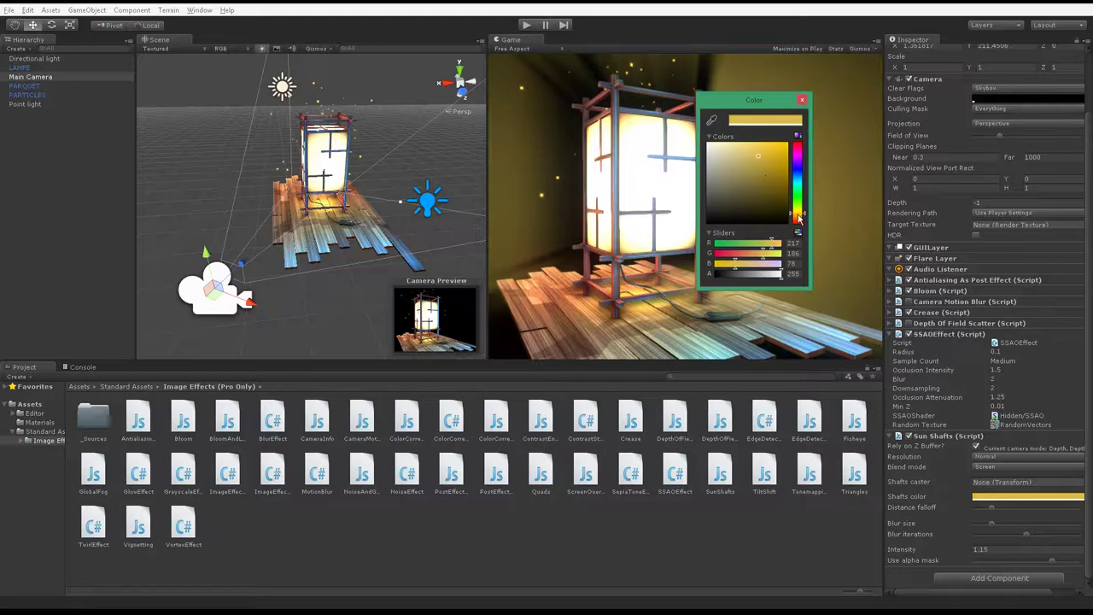
pyautogui.moveTo(753, 156); pyautogui.dragTo(733, 145)
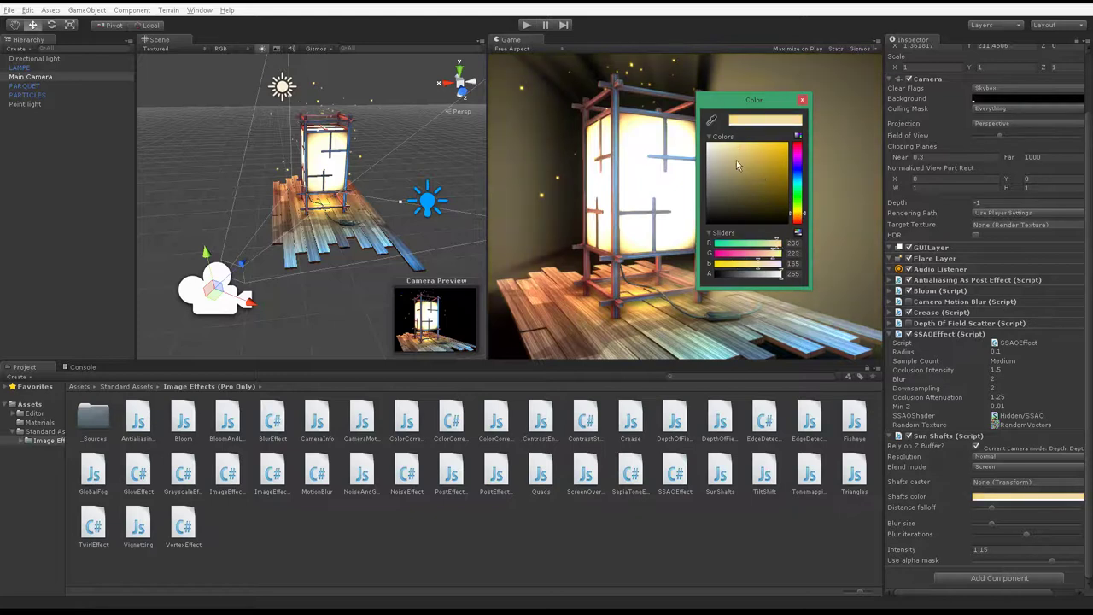
pyautogui.moveTo(798, 216); pyautogui.dragTo(799, 220)
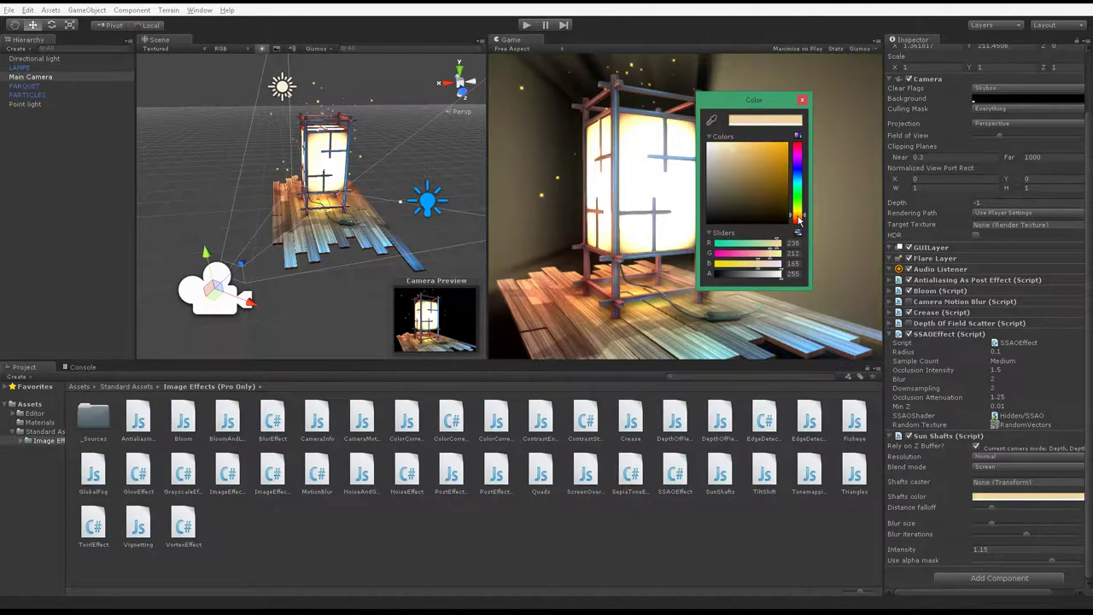
pyautogui.moveTo(727, 153); pyautogui.dragTo(738, 159)
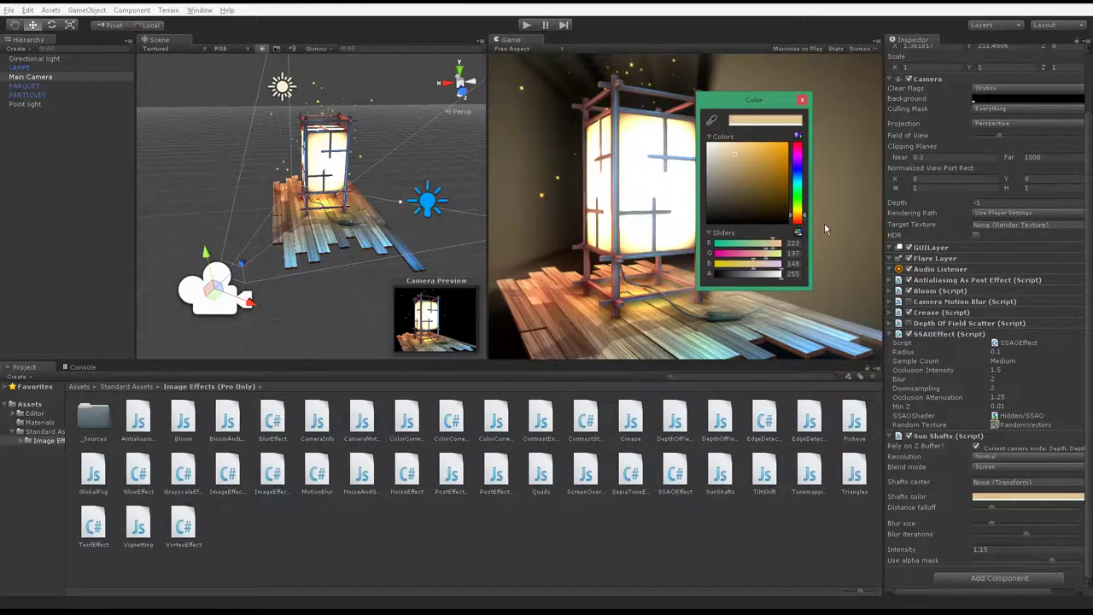
pyautogui.moveTo(802, 218); pyautogui.dragTo(803, 221)
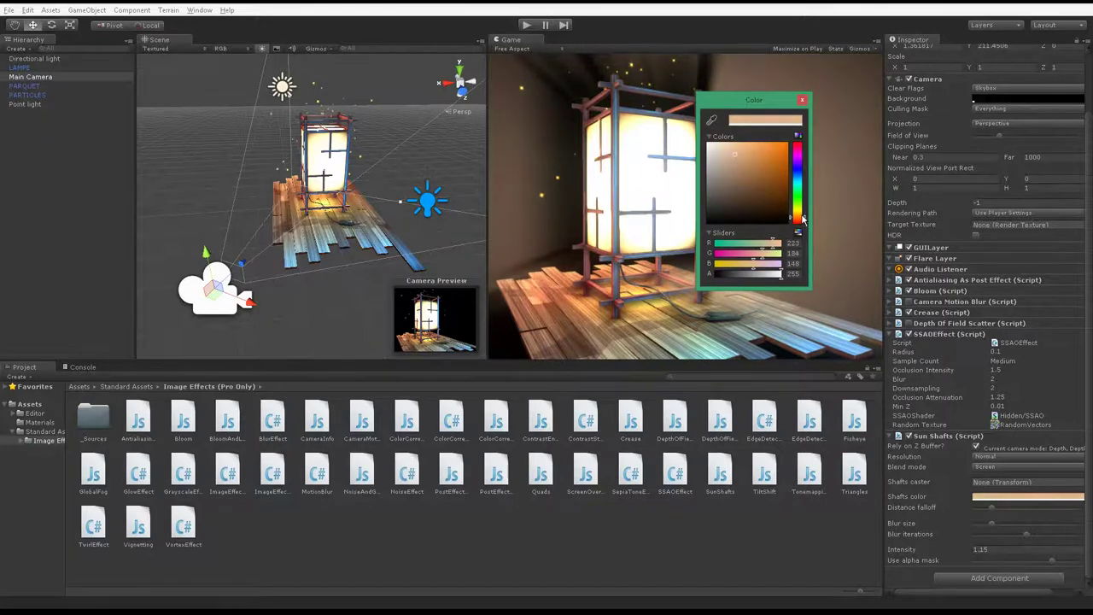
pyautogui.click(802, 100)
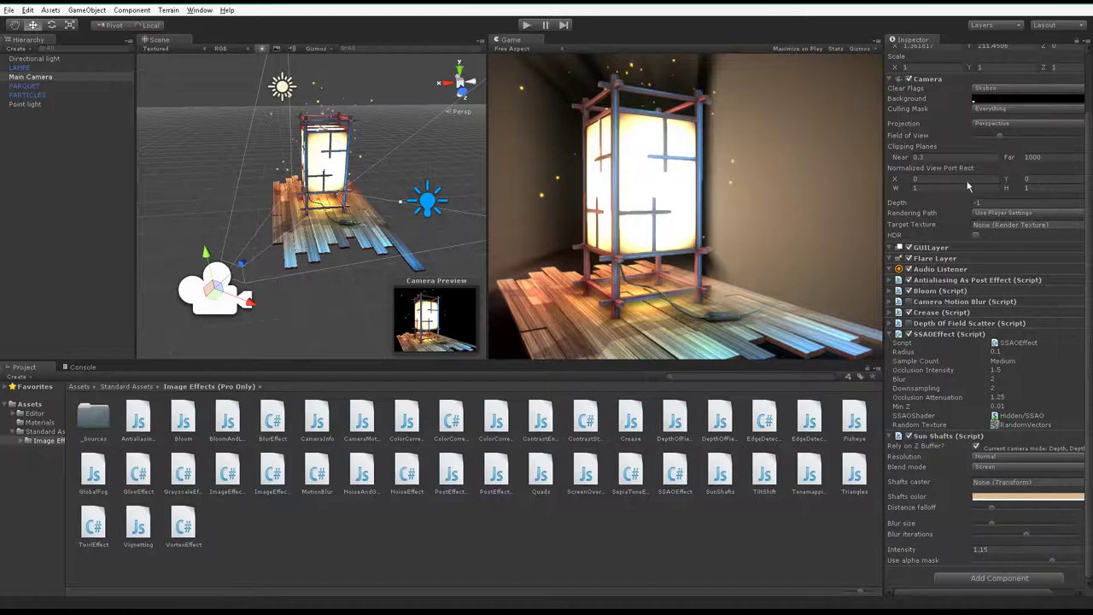
# Step: Set the camera background colour to a dark warm brown (34/25/21)
pyautogui.click(986, 100)
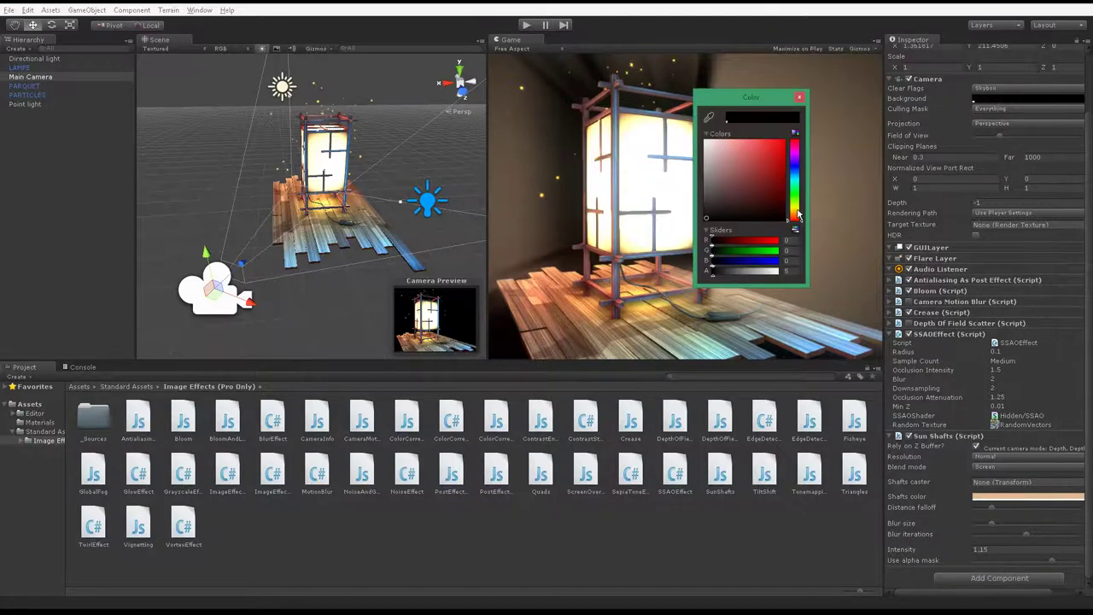
pyautogui.moveTo(799, 215); pyautogui.dragTo(800, 219)
pyautogui.click(728, 207)
pyautogui.moveTo(729, 207); pyautogui.dragTo(742, 207)
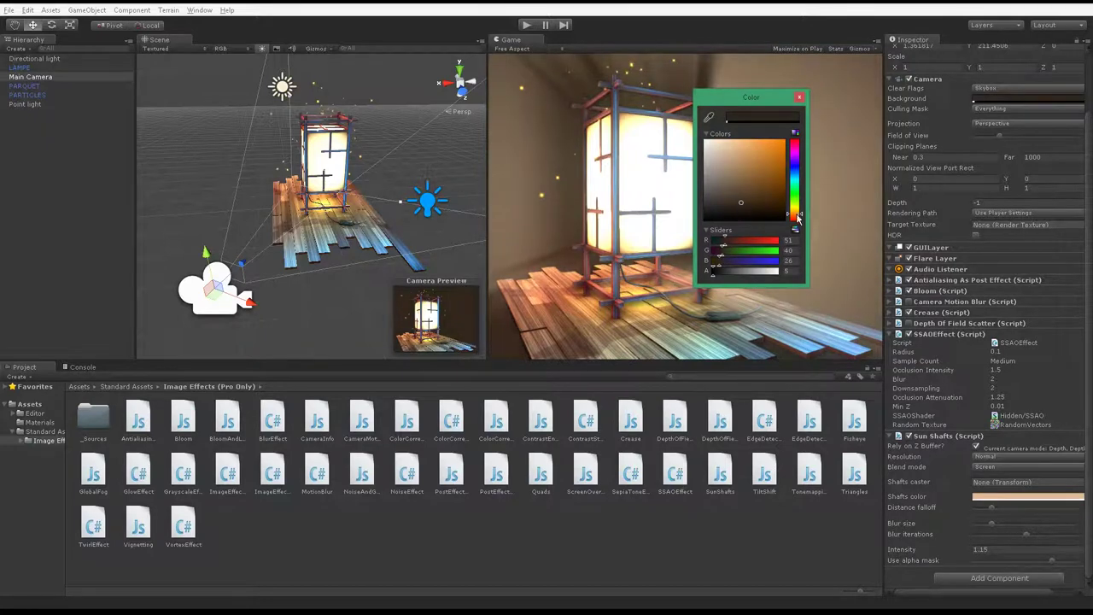
pyautogui.moveTo(797, 217); pyautogui.dragTo(797, 221)
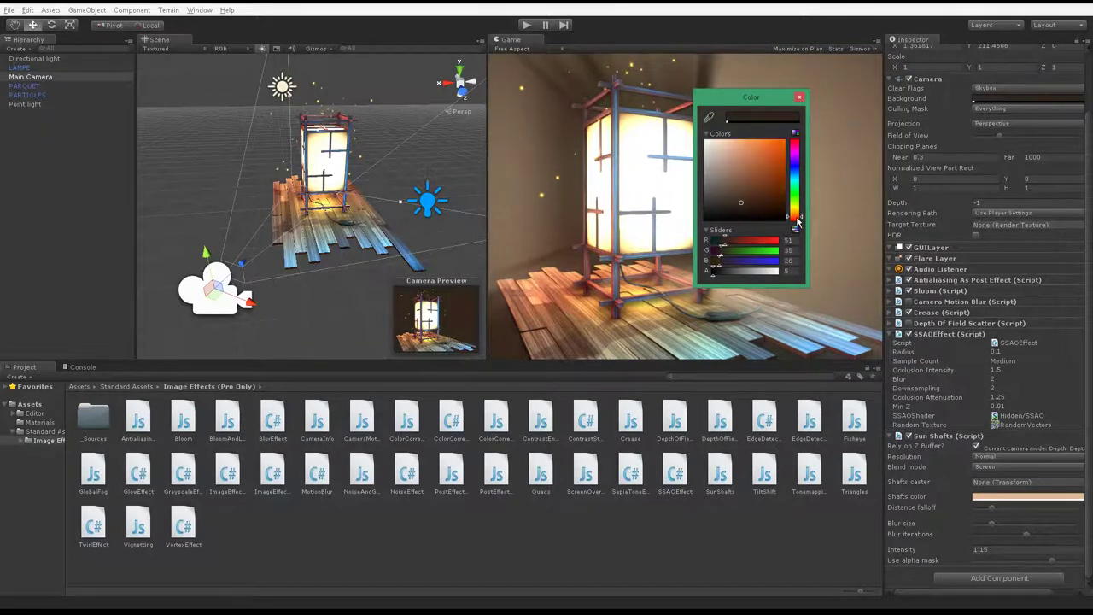
pyautogui.click(733, 199)
pyautogui.moveTo(735, 197); pyautogui.dragTo(737, 211)
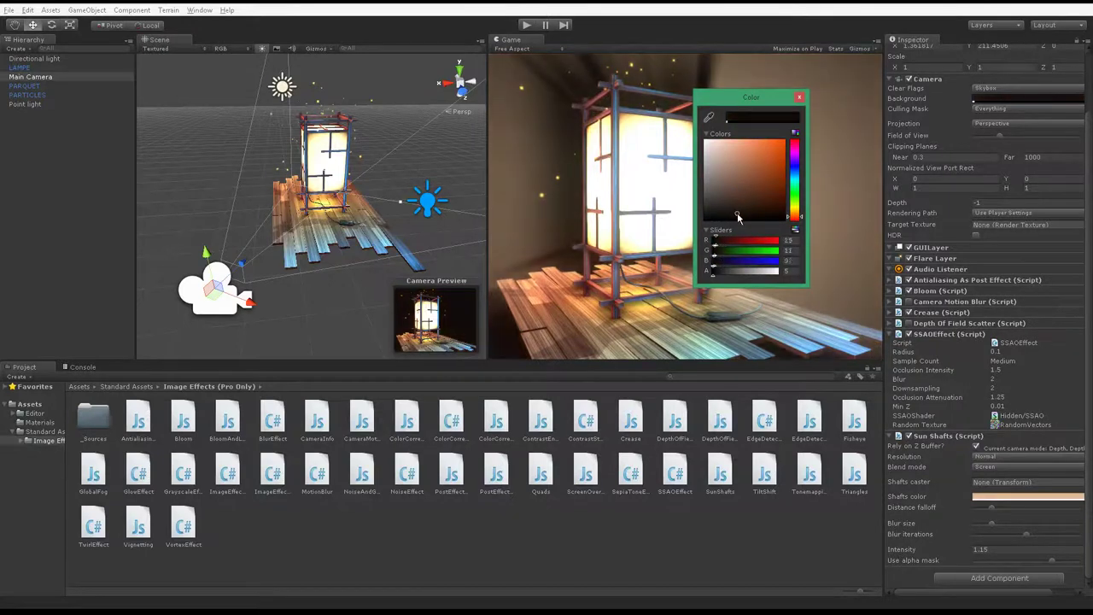
# Step: Shift the Sun Shafts colour to a warm gold (234, 198, 117)
pyautogui.click(799, 97)
pyautogui.click(1009, 497)
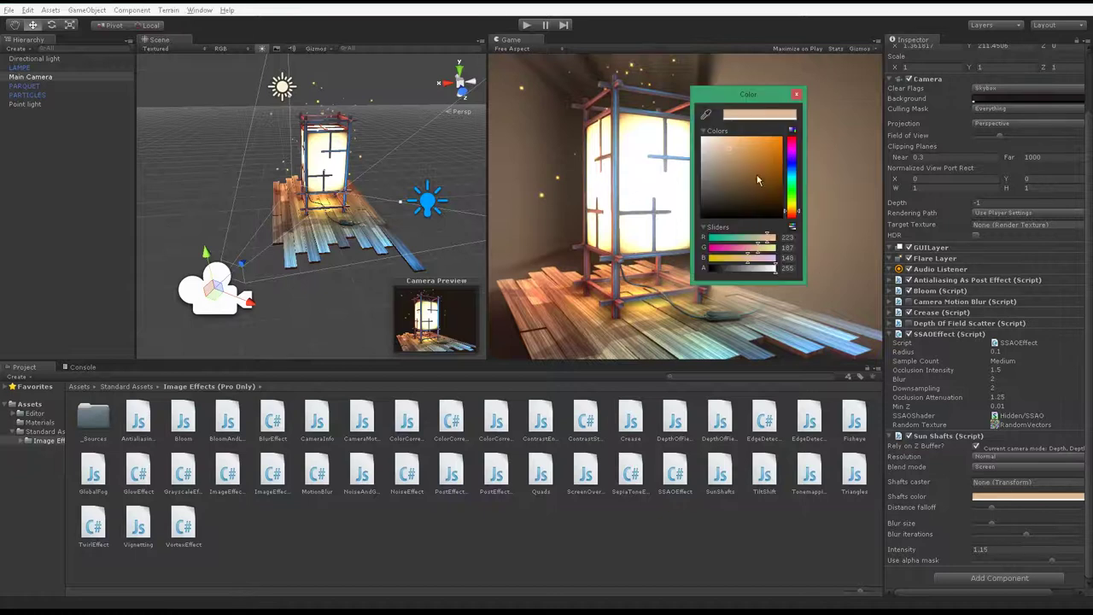
pyautogui.click(793, 208)
pyautogui.moveTo(793, 209); pyautogui.dragTo(779, 198)
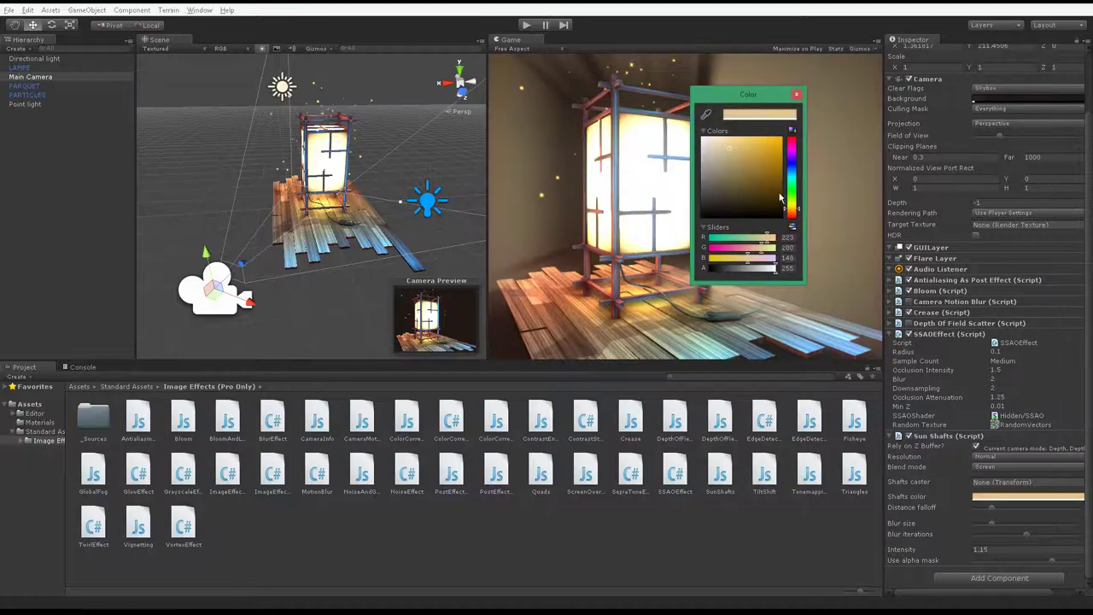
pyautogui.click(673, 188)
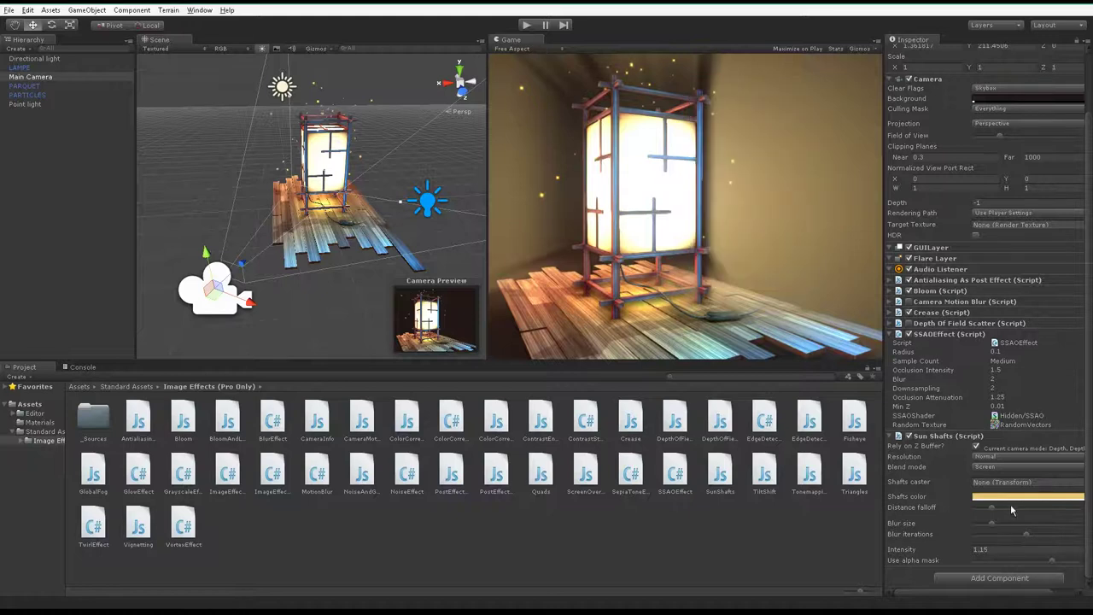
# Step: Adjust Sun Shafts distance falloff, reduce blur size, and max out blur iterations
pyautogui.moveTo(992, 508)
pyautogui.mouseDown()
pyautogui.moveTo(1018, 507)
pyautogui.moveTo(1010, 505)
pyautogui.mouseUp()
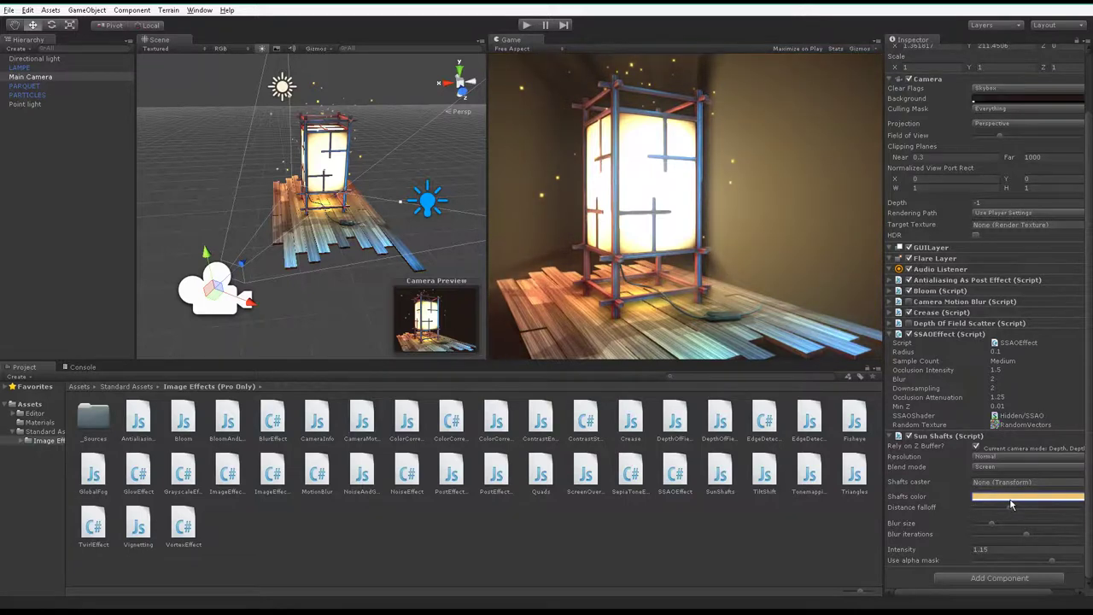
pyautogui.moveTo(990, 524); pyautogui.dragTo(981, 523)
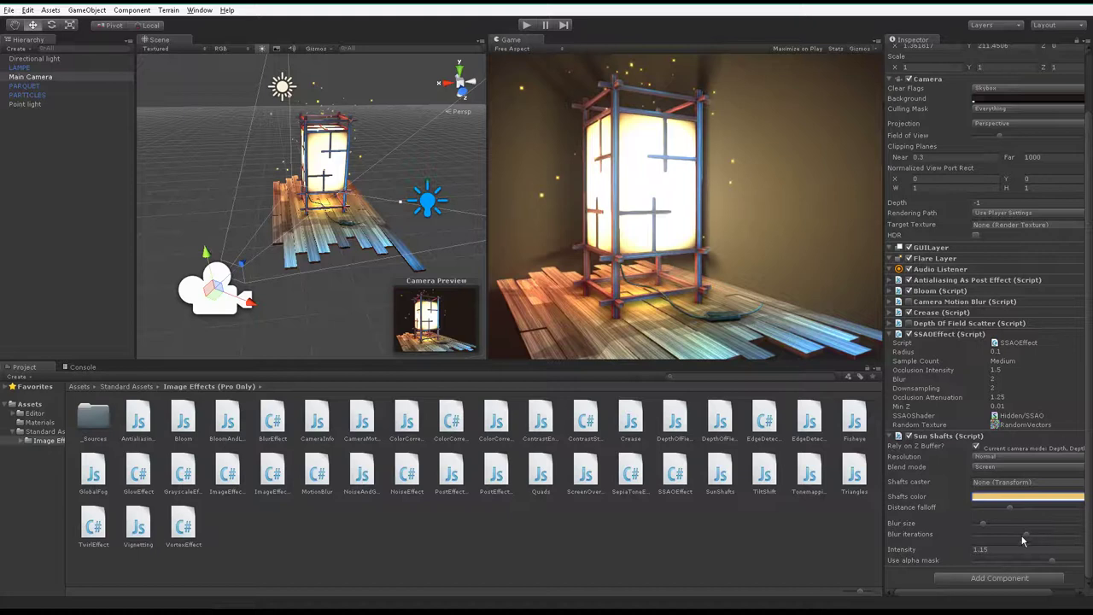
pyautogui.moveTo(1029, 531)
pyautogui.mouseDown()
pyautogui.moveTo(1086, 536)
pyautogui.moveTo(985, 521)
pyautogui.mouseUp()
# Step: Set the Sun Shafts intensity to 0.65
pyautogui.moveTo(910, 553); pyautogui.dragTo(903, 544)
pyautogui.click(990, 549)
pyautogui.press('BackSpace')
pyautogui.press('BackSpace')
pyautogui.press('BackSpace')
pyautogui.write('0')
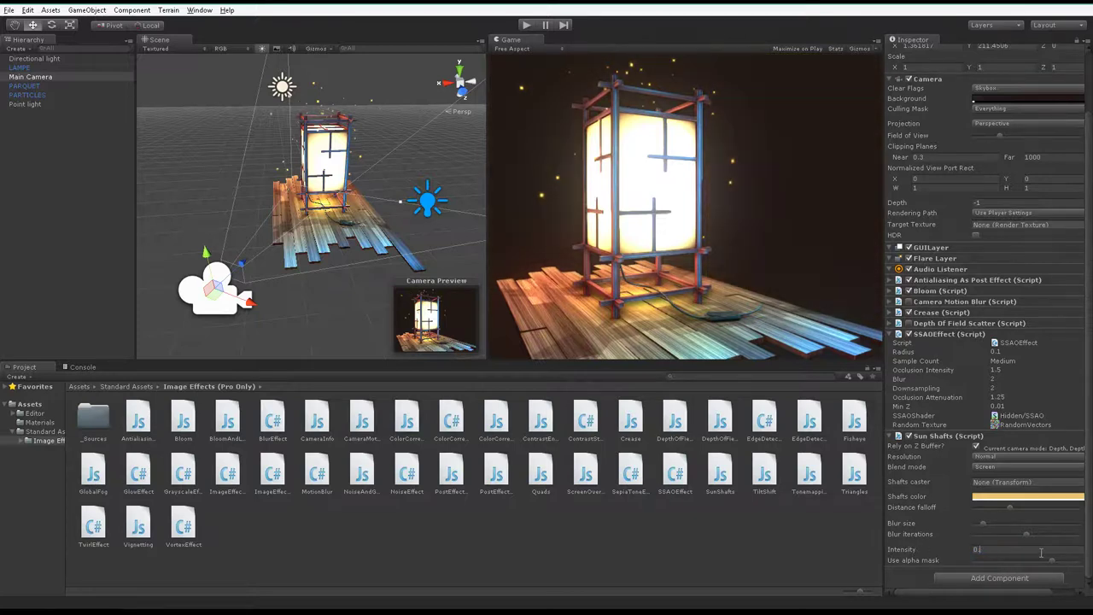
pyautogui.write('.75')
pyautogui.press('BackSpace')
pyautogui.press('BackSpace')
pyautogui.write('65')
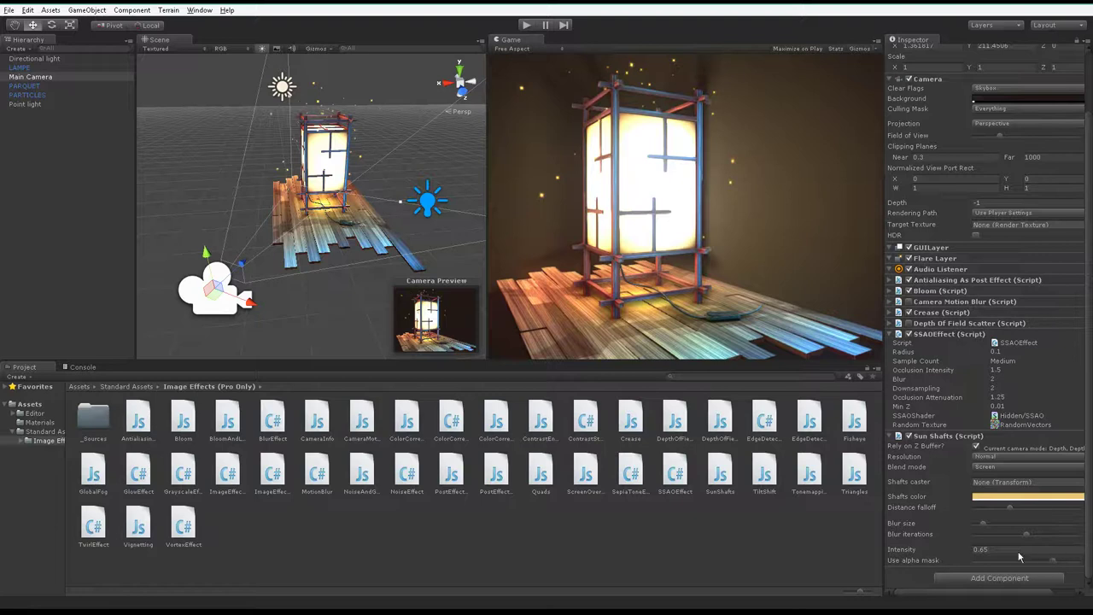
# Step: Lower the alpha mask, retune distance falloff, and play the scene in a maximized Game view
pyautogui.moveTo(948, 560); pyautogui.dragTo(934, 560)
pyautogui.moveTo(1010, 509); pyautogui.dragTo(1023, 510)
pyautogui.click(526, 24)
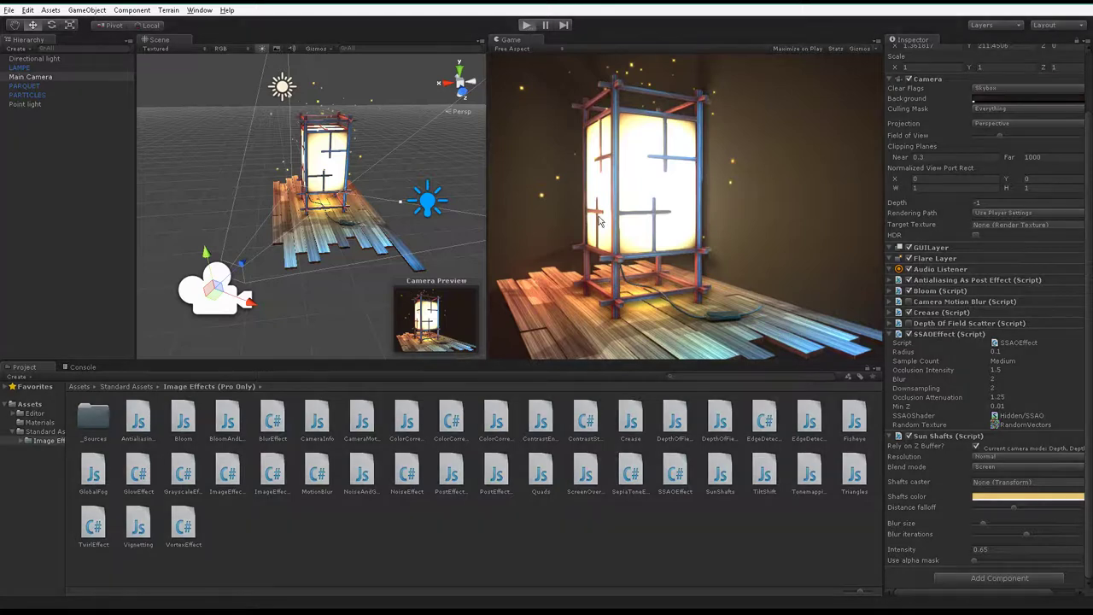
pyautogui.hotkey('shift', 'space')
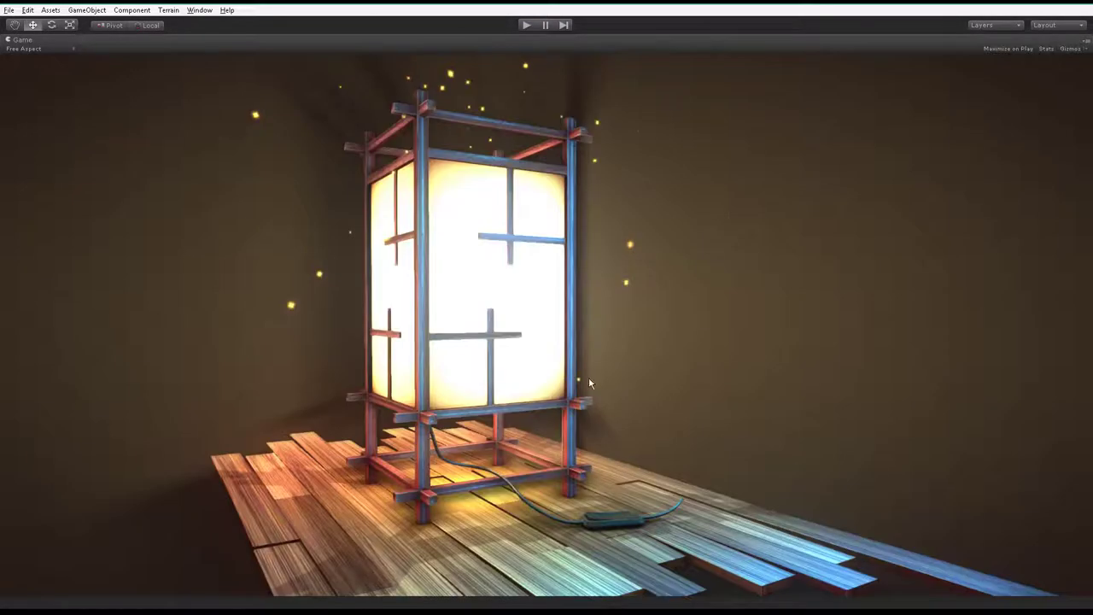
# Step: Stop the scene, collapse Sun Shafts and SSAOEffect, and drop Vignetting onto the camera
pyautogui.click(527, 27)
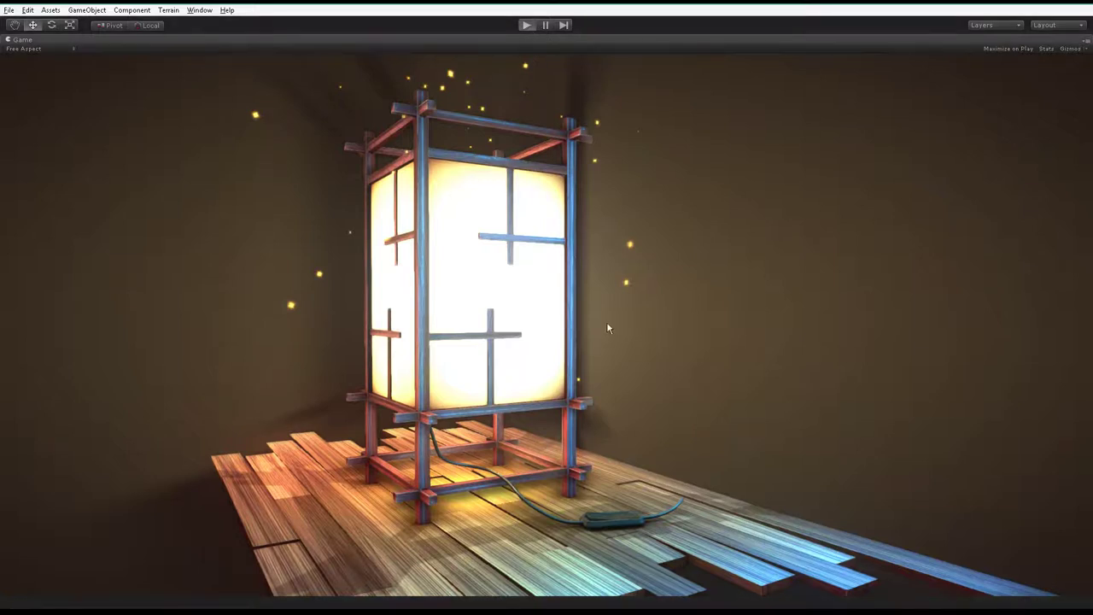
pyautogui.click(526, 25)
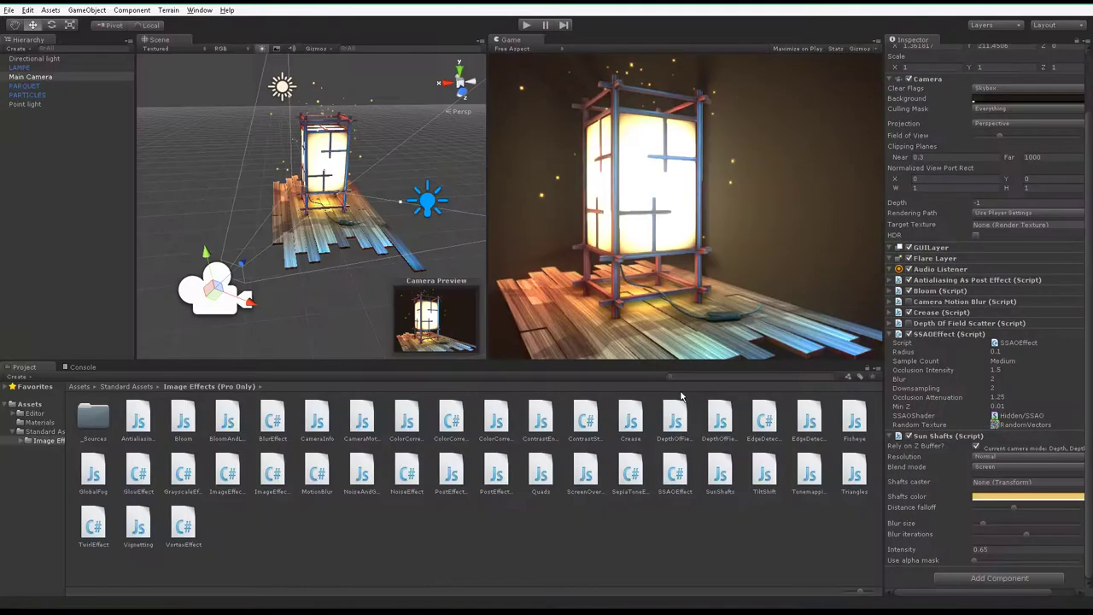
pyautogui.click(898, 436)
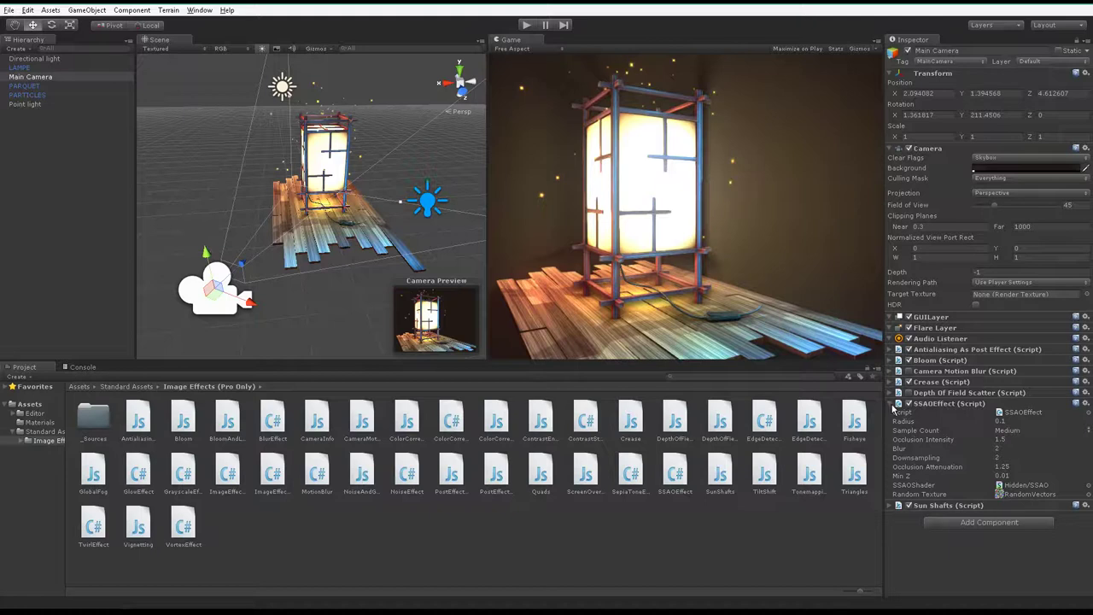
pyautogui.click(892, 403)
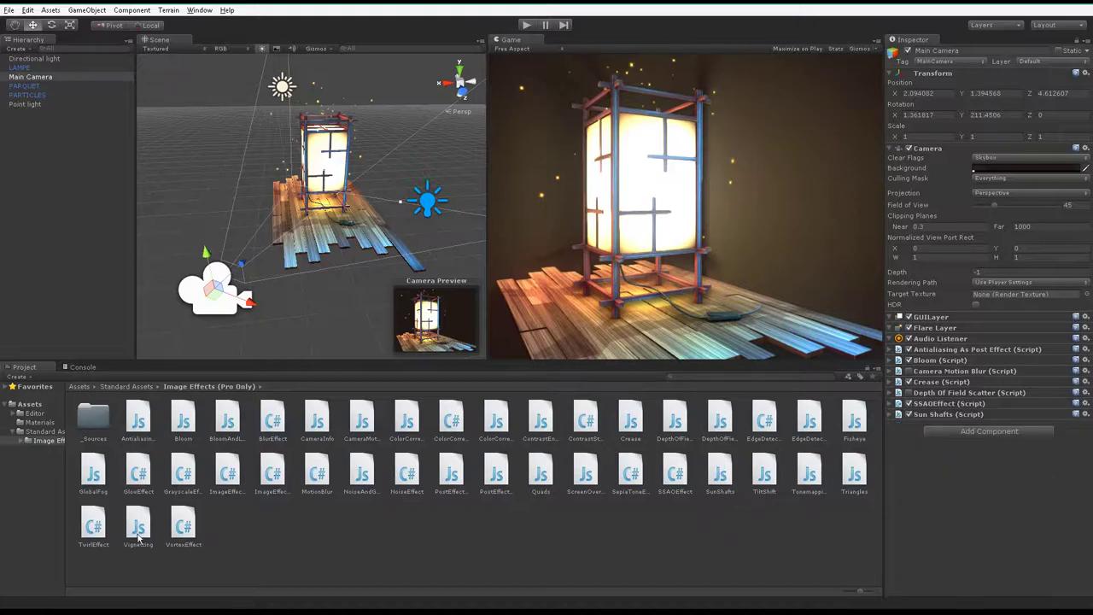
pyautogui.moveTo(138, 531); pyautogui.dragTo(230, 301)
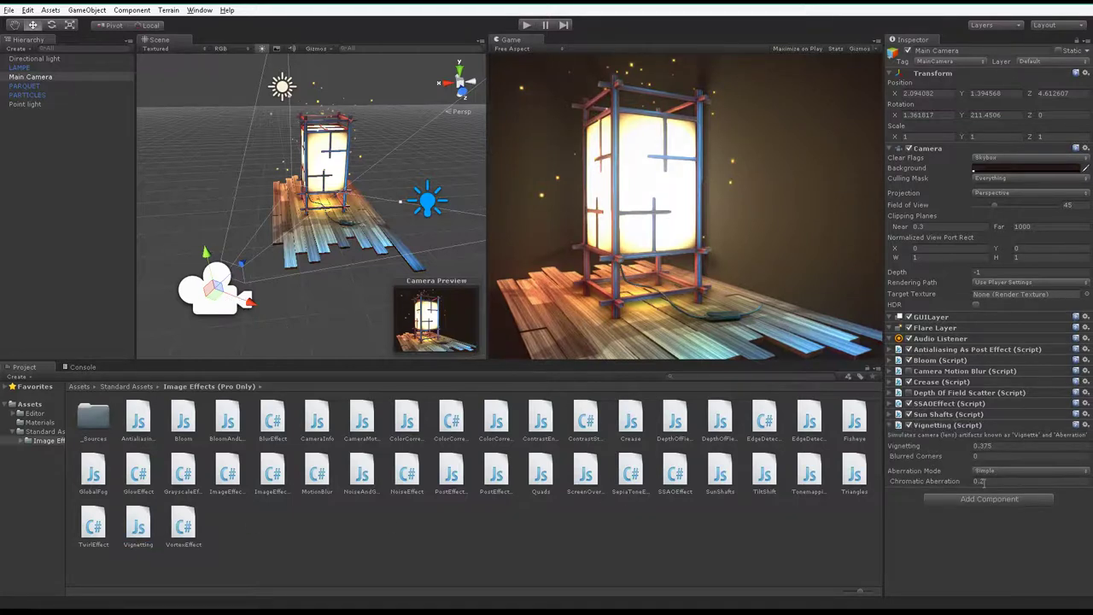
# Step: Try Vignetting at 2.5 with Blurred Corners 0.5 and preview it full size
pyautogui.click(949, 445)
pyautogui.write('0')
pyautogui.moveTo(910, 442); pyautogui.dragTo(1008, 444)
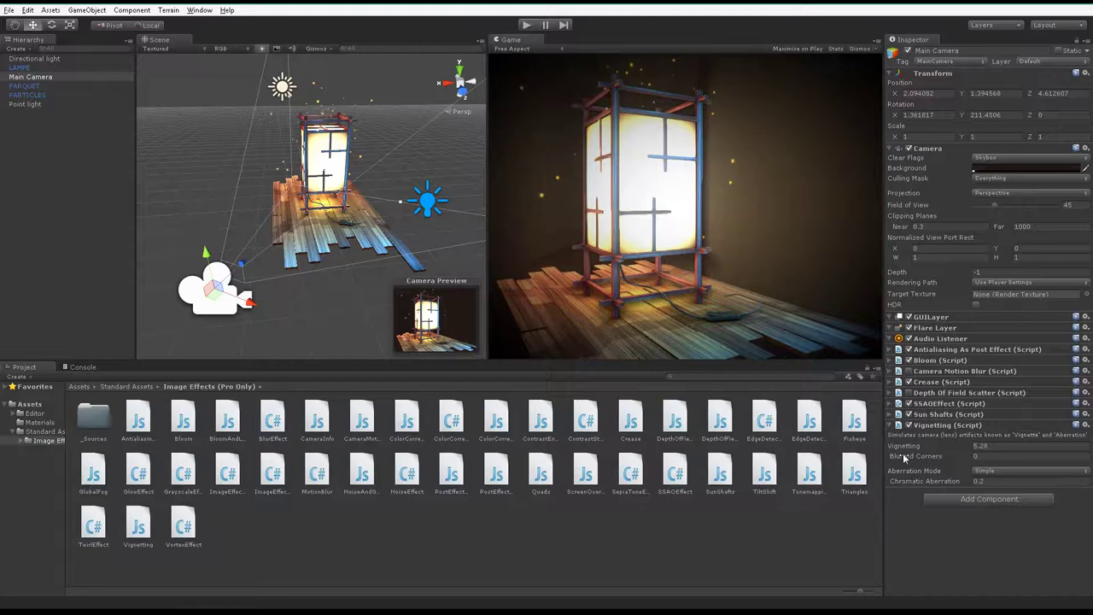
pyautogui.moveTo(906, 456); pyautogui.dragTo(799, 215)
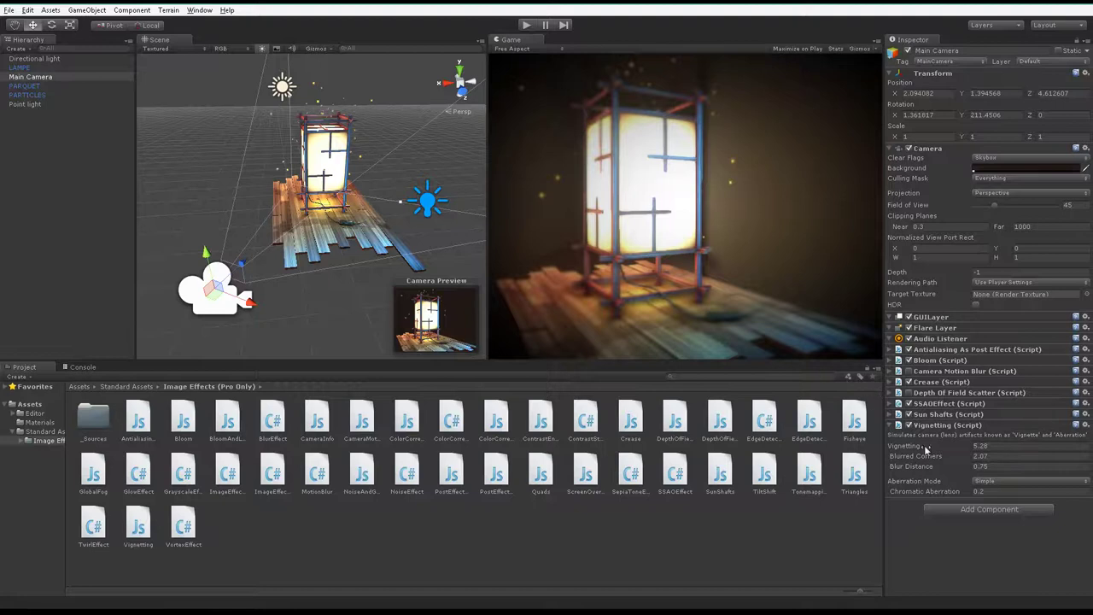
pyautogui.click(997, 445)
pyautogui.write('2')
pyautogui.write('.5')
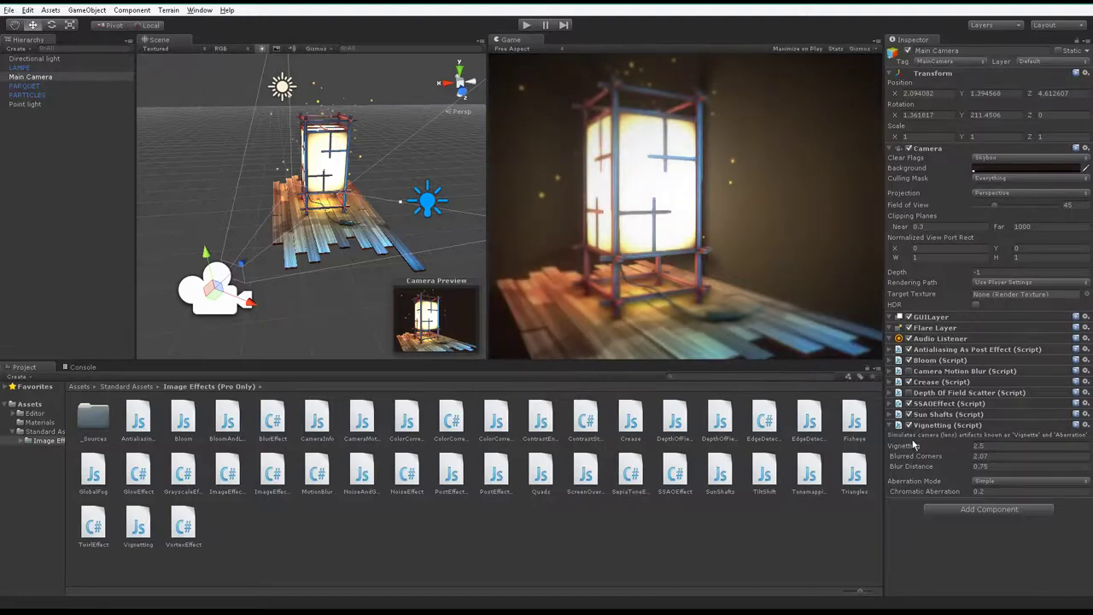
pyautogui.click(997, 460)
pyautogui.write('0.5')
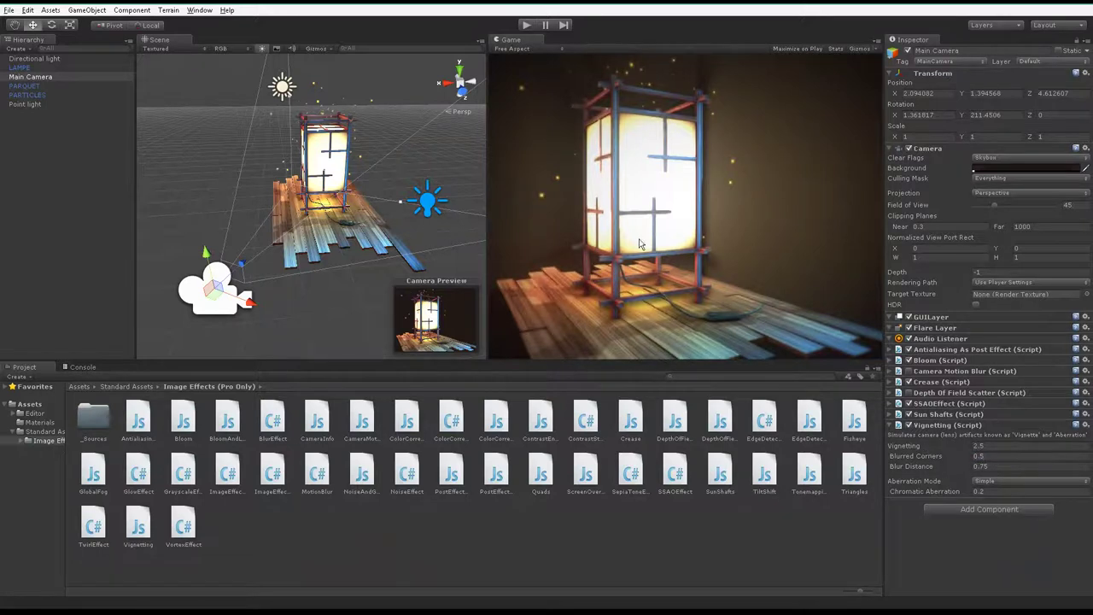
pyautogui.hotkey('shift', 'space')
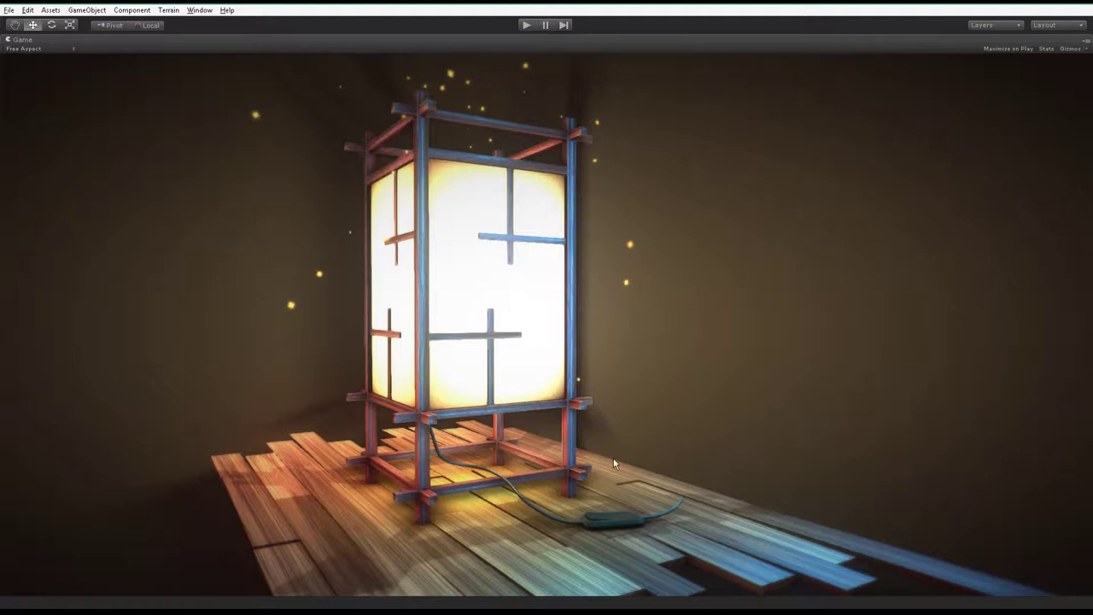
pyautogui.hotkey('shift', 'space')
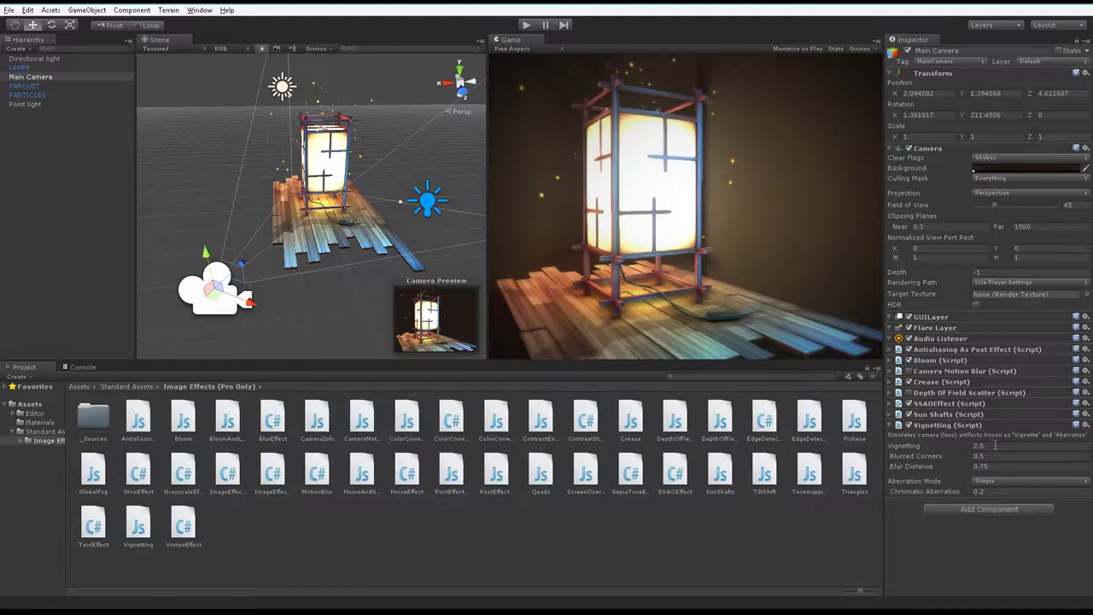
# Step: Reduce Vignetting and Blurred Corners, setting both to 0
pyautogui.moveTo(979, 446)
pyautogui.mouseDown()
pyautogui.moveTo(873, 453)
pyautogui.moveTo(956, 452)
pyautogui.mouseUp()
pyautogui.moveTo(932, 450); pyautogui.dragTo(913, 452)
pyautogui.rightClick(983, 445)
pyautogui.click(965, 451)
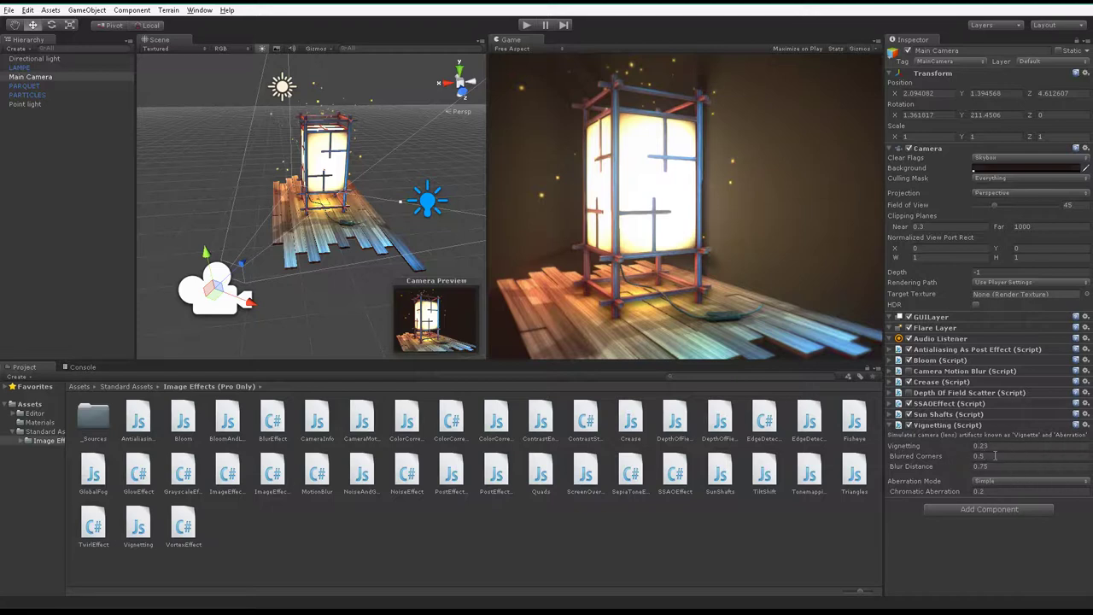
pyautogui.write('0')
pyautogui.press('Return')
pyautogui.click(989, 456)
pyautogui.write('0')
pyautogui.press('Return')
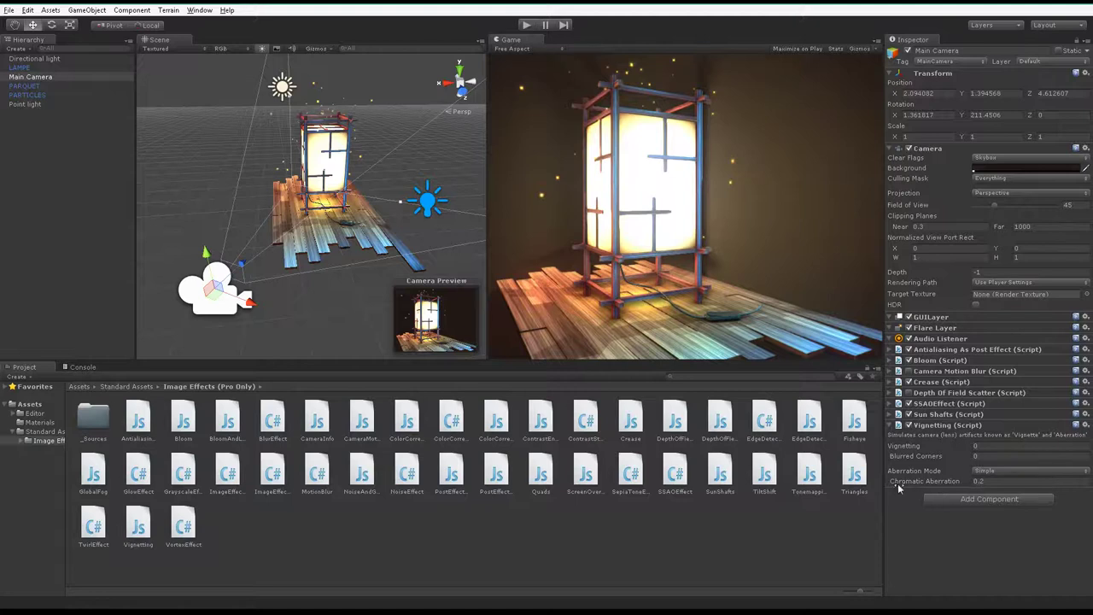
# Step: Scrub Chromatic Aberration through 4.3 and 4.74 to 1.23, checking the full-size Game view
pyautogui.moveTo(905, 486)
pyautogui.mouseDown()
pyautogui.moveTo(984, 490)
pyautogui.moveTo(921, 482)
pyautogui.mouseUp()
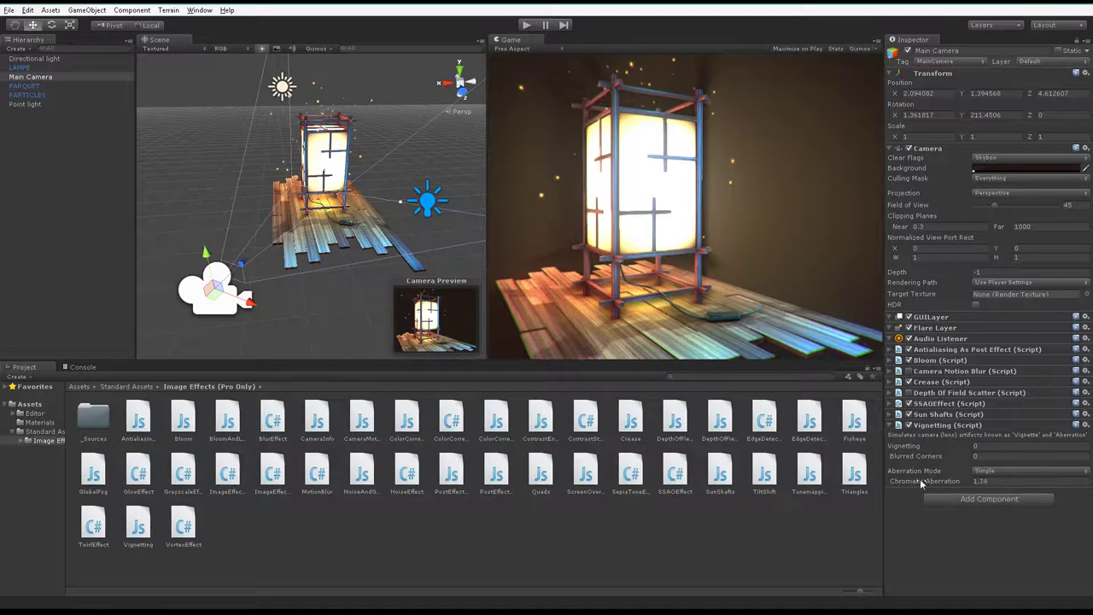
pyautogui.hotkey('shift', 'space')
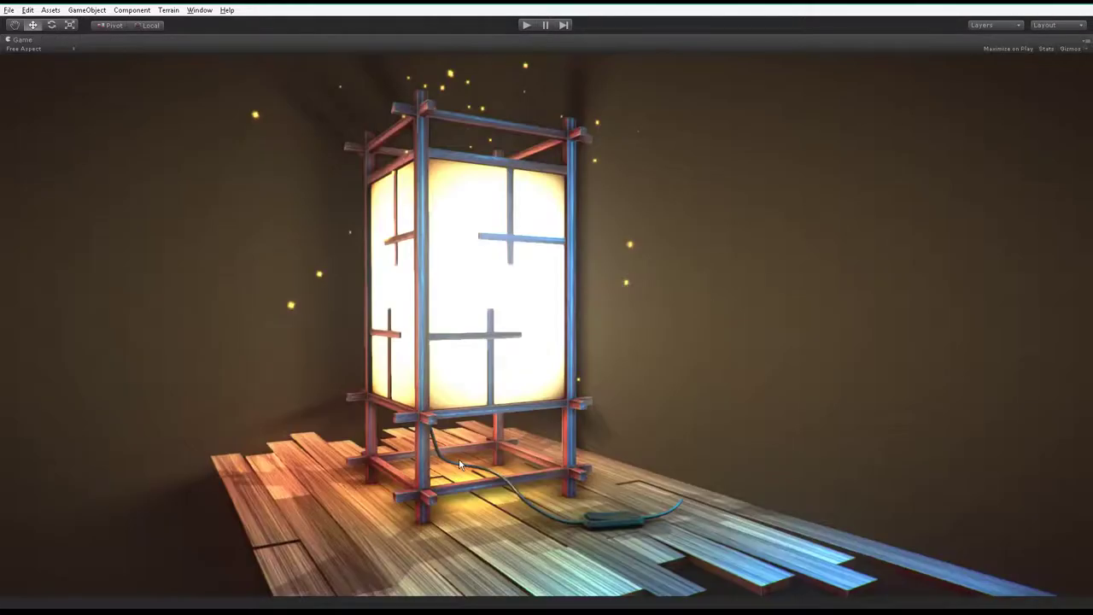
pyautogui.hotkey('shift', 'space')
pyautogui.moveTo(946, 486)
pyautogui.mouseDown()
pyautogui.moveTo(963, 487)
pyautogui.moveTo(949, 487)
pyautogui.mouseUp()
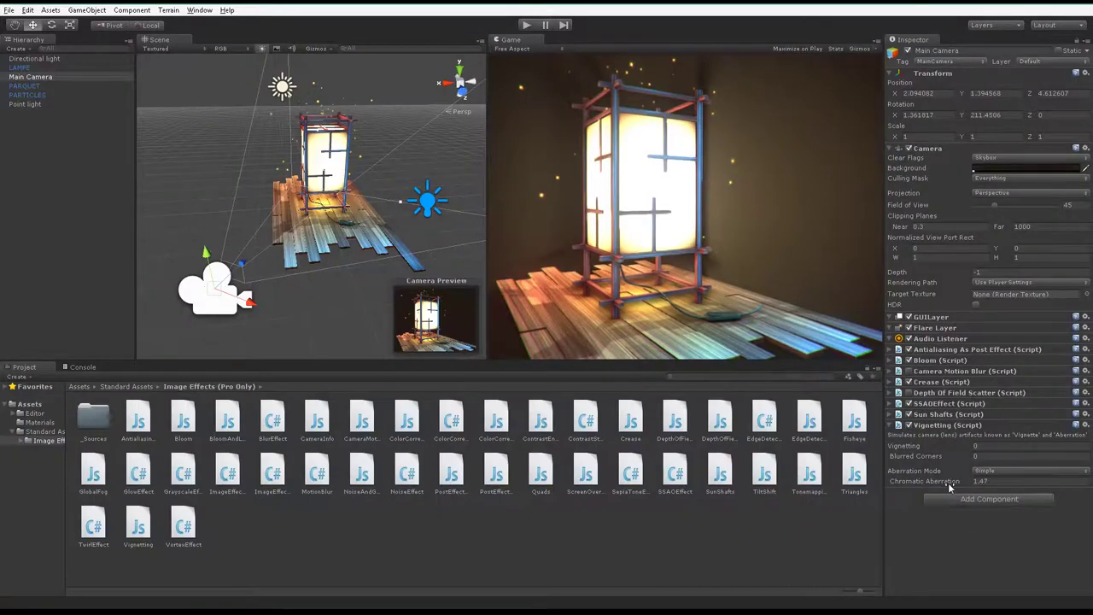
pyautogui.moveTo(946, 486); pyautogui.dragTo(944, 486)
pyautogui.hotkey('shift', 'space')
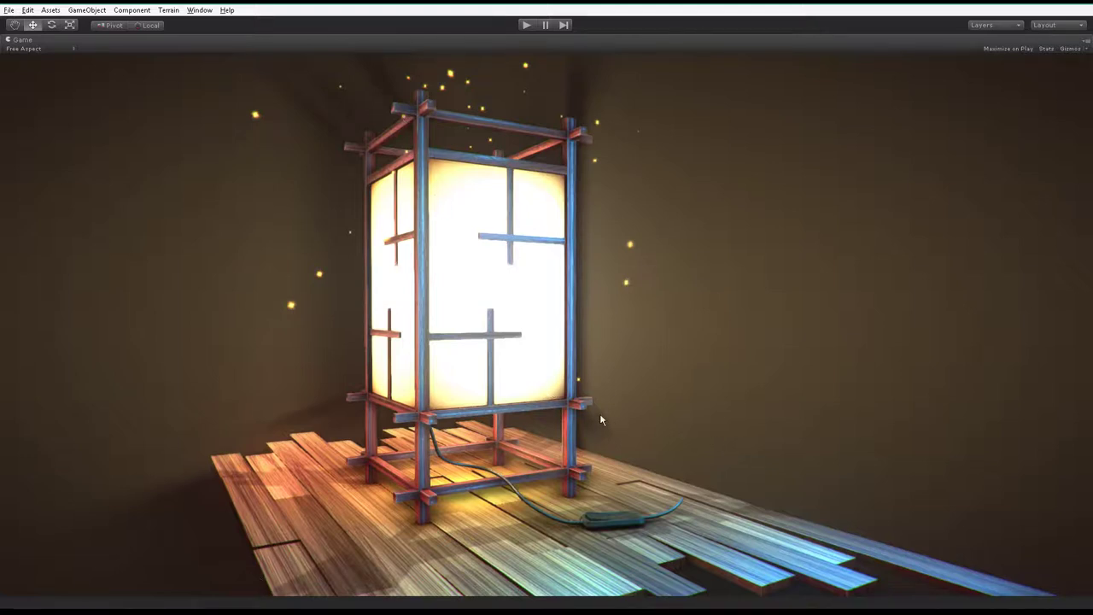
pyautogui.hotkey('shift', 'space')
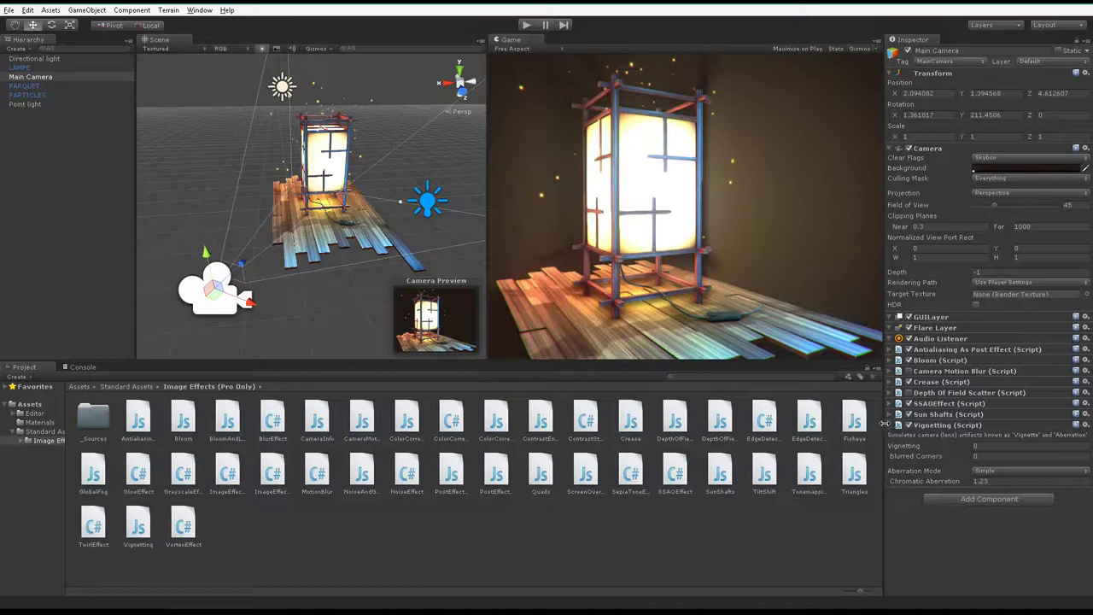
# Step: Turn off Crease, enable Camera Motion Blur, and try Depth Of Field Scatter before disabling it
pyautogui.click(909, 381)
pyautogui.click(909, 372)
pyautogui.click(930, 394)
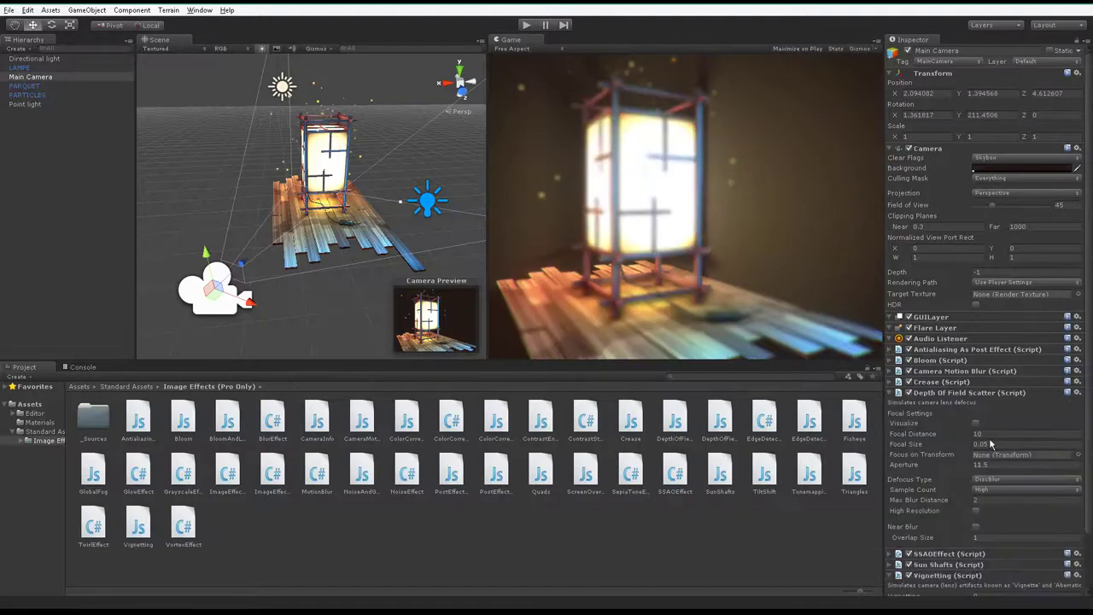
pyautogui.click(909, 392)
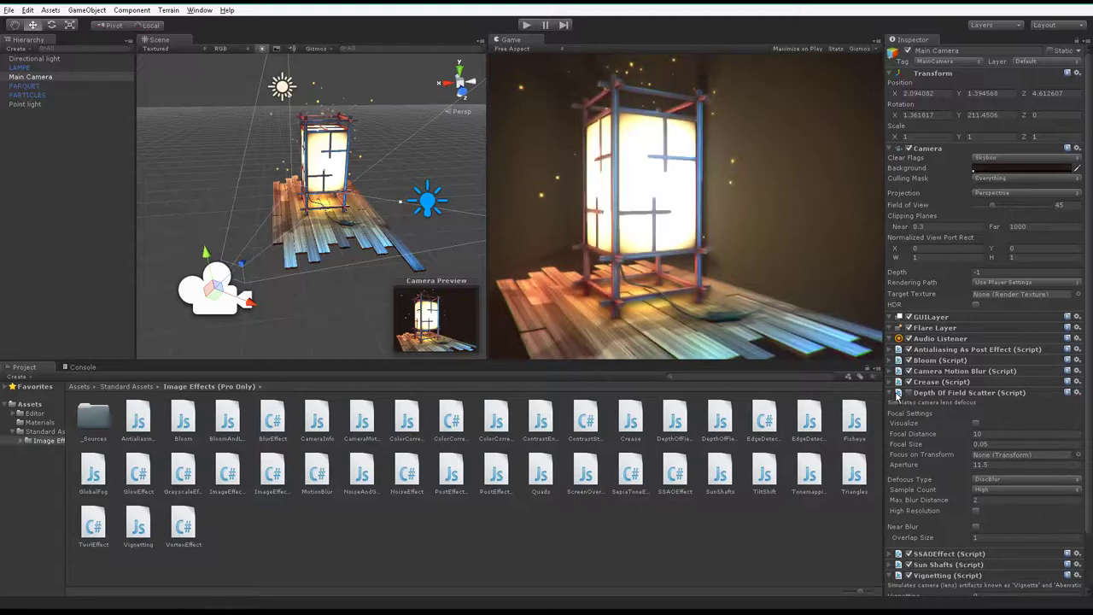
pyautogui.click(897, 394)
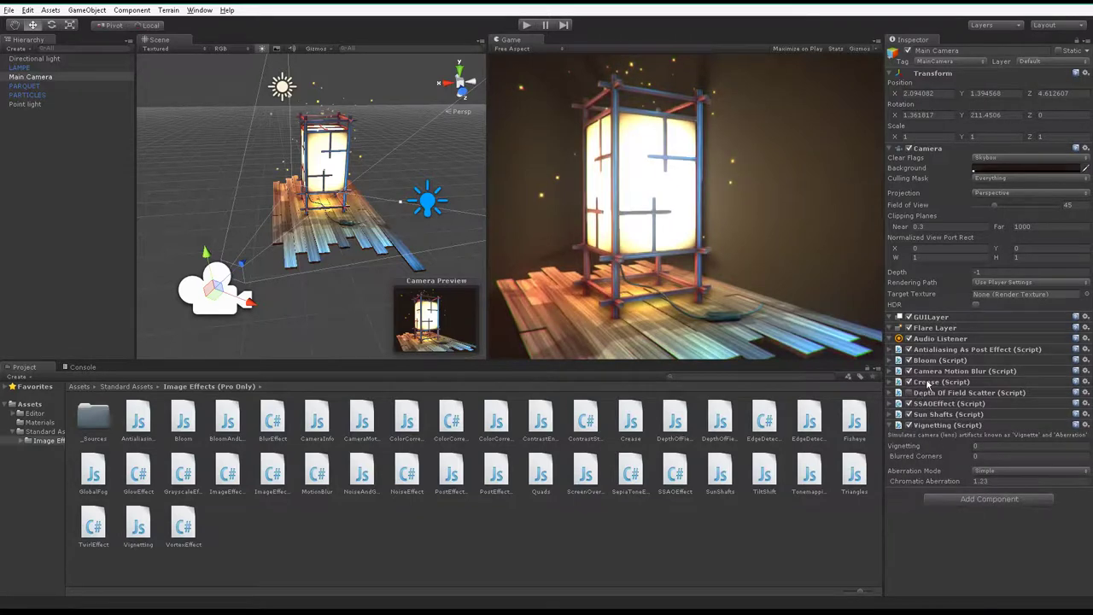
# Step: Test Bloom options, settling on Basic mode, Add blending and Auto HDR
pyautogui.click(932, 360)
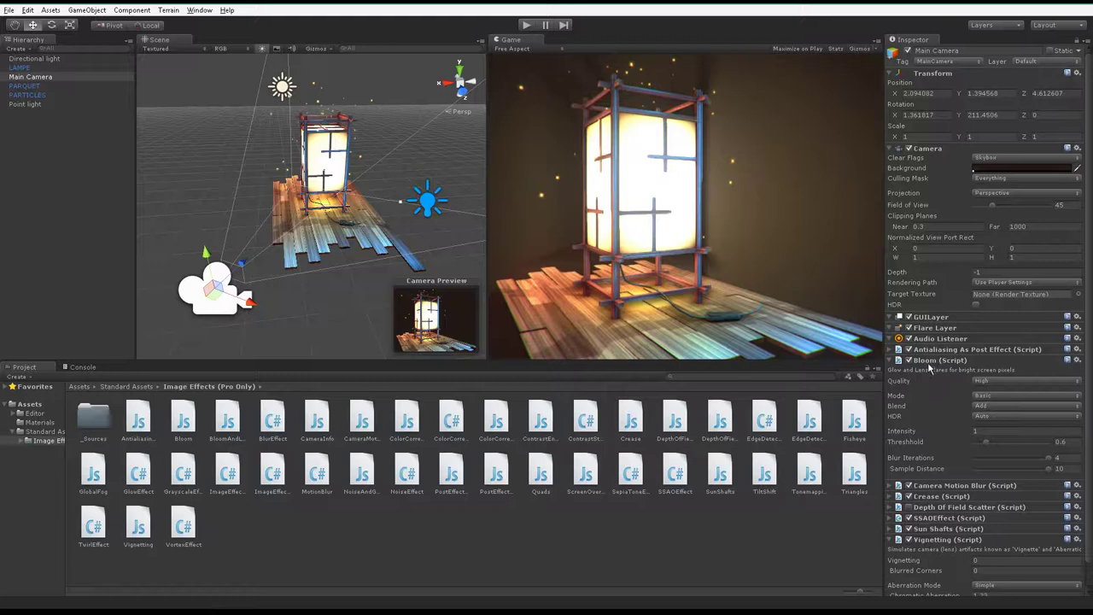
pyautogui.click(994, 396)
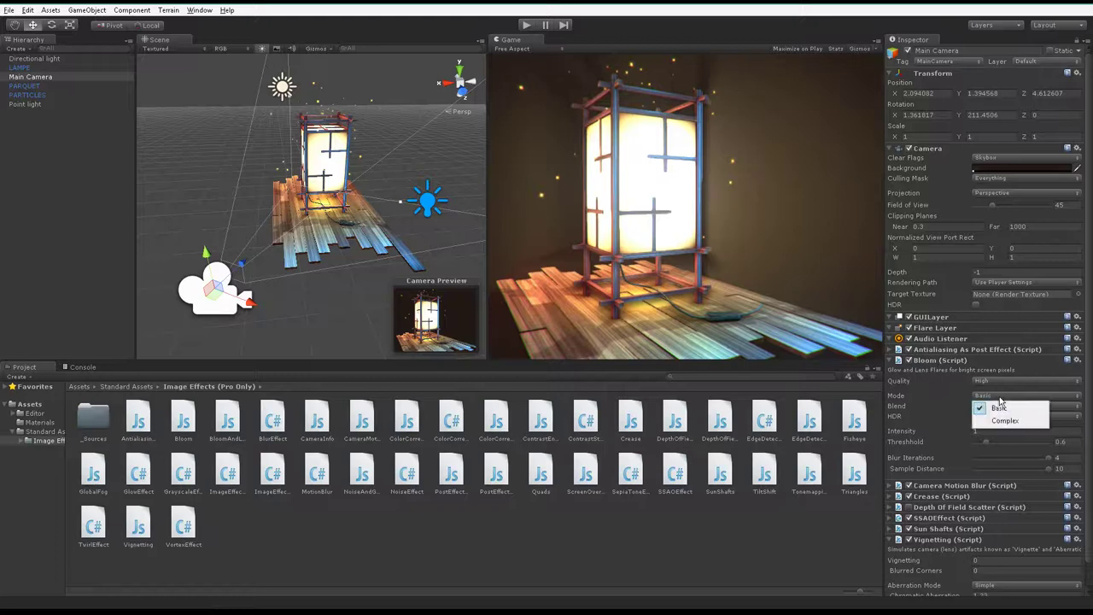
pyautogui.click(1004, 421)
pyautogui.click(986, 397)
pyautogui.click(995, 407)
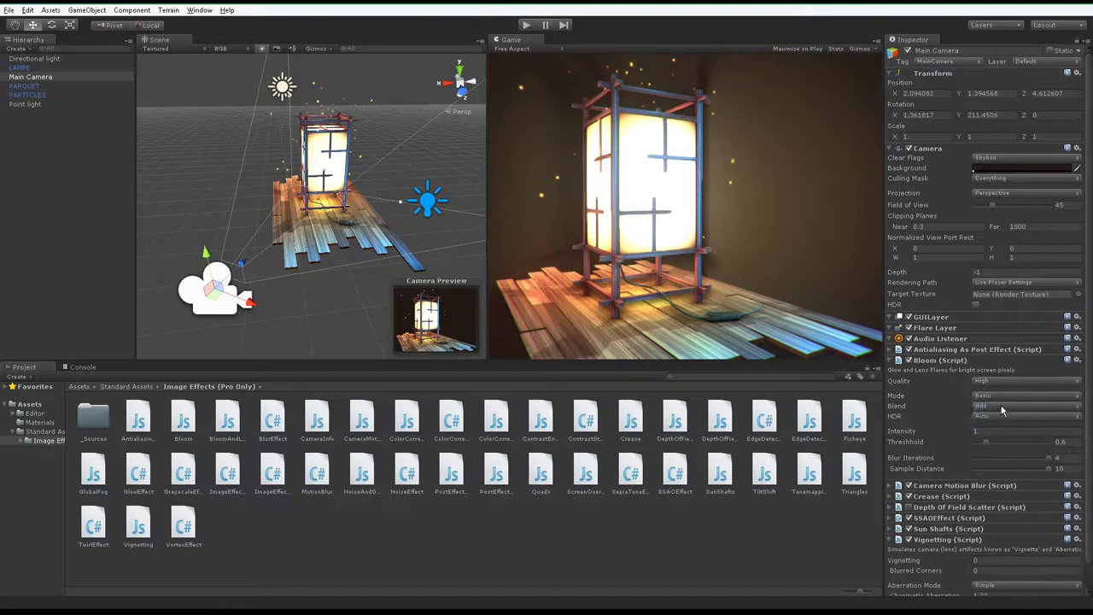
pyautogui.click(981, 406)
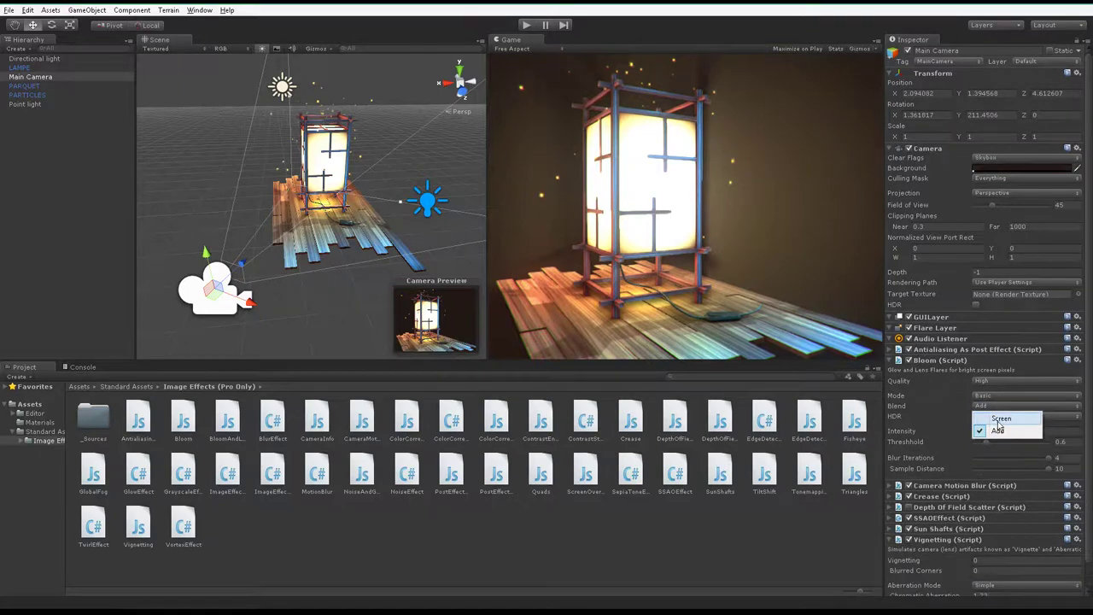
pyautogui.click(999, 419)
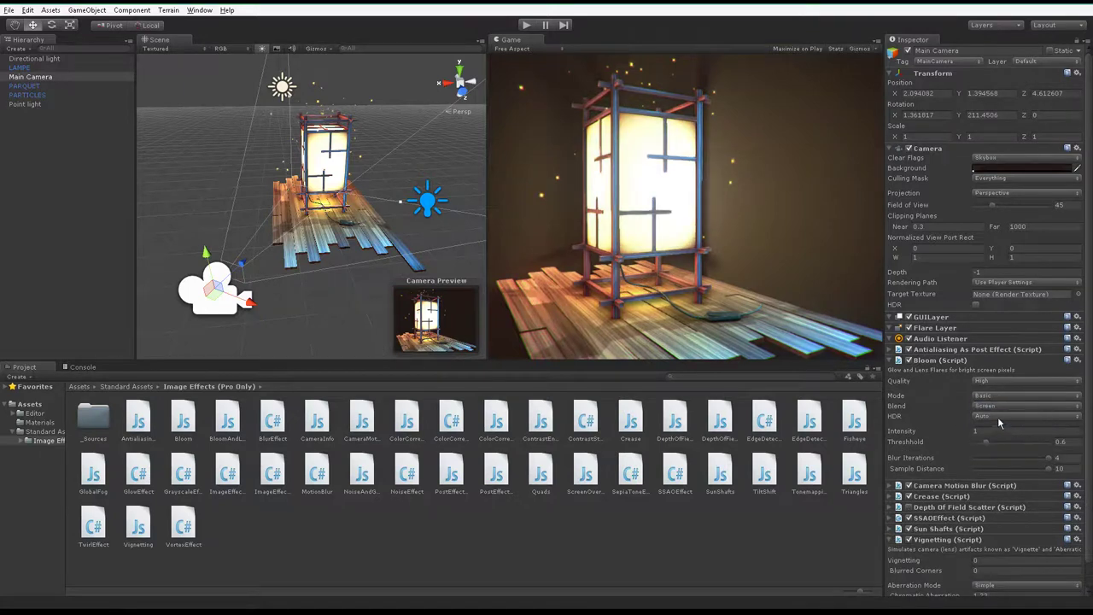
pyautogui.click(993, 408)
pyautogui.click(997, 428)
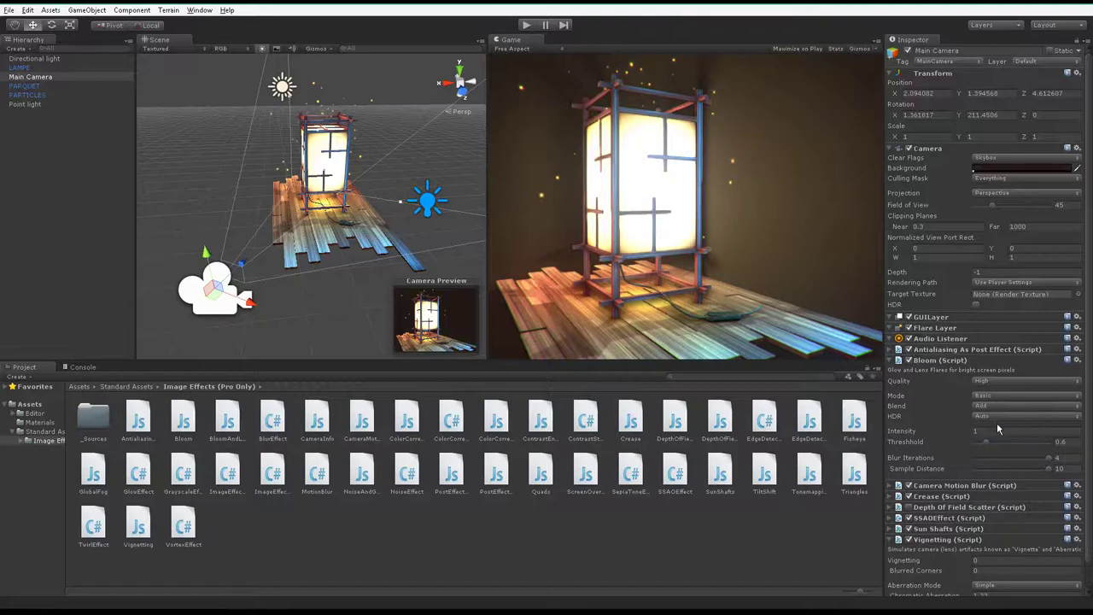
pyautogui.click(990, 418)
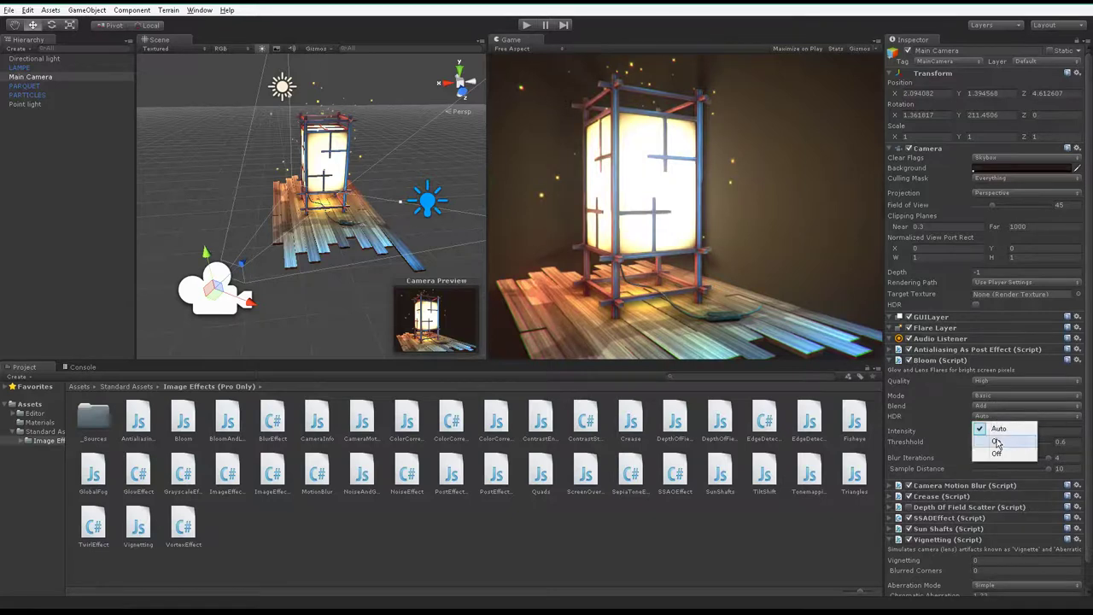
pyautogui.click(996, 441)
pyautogui.click(993, 417)
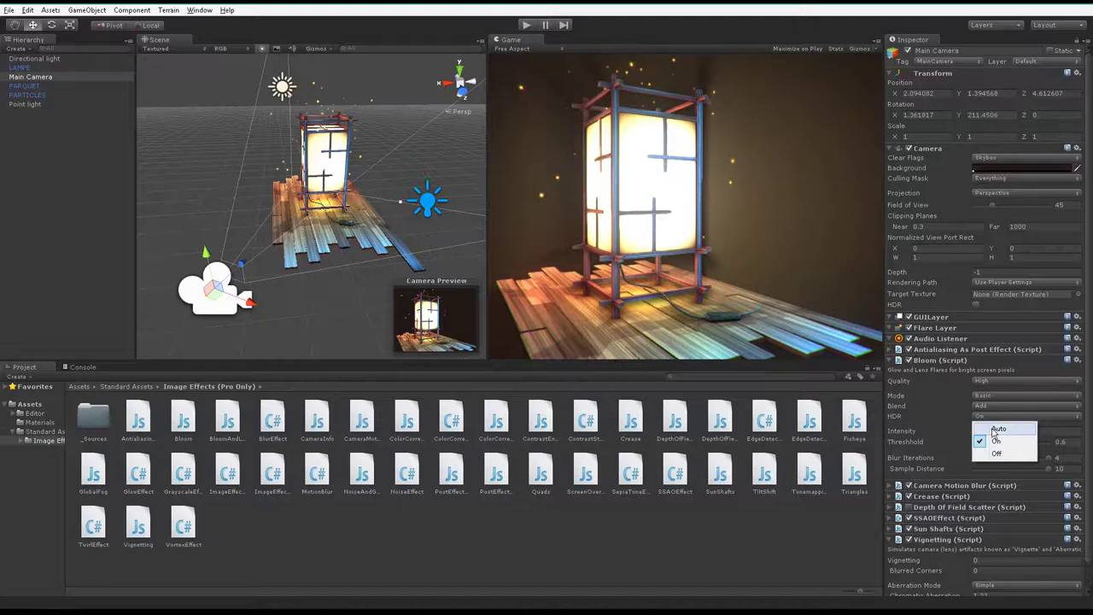
pyautogui.click(995, 429)
# Step: Set Bloom intensity to about 1.18 and check the glow in a maximized Game view
pyautogui.moveTo(905, 433); pyautogui.dragTo(988, 442)
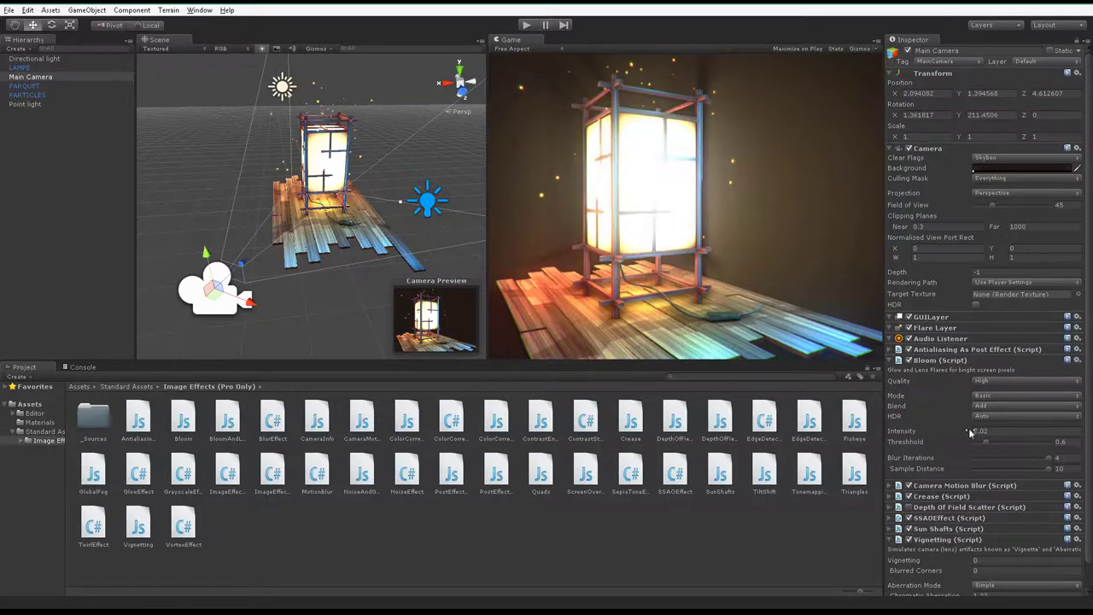
pyautogui.moveTo(934, 435)
pyautogui.mouseDown()
pyautogui.moveTo(899, 436)
pyautogui.moveTo(909, 435)
pyautogui.mouseUp()
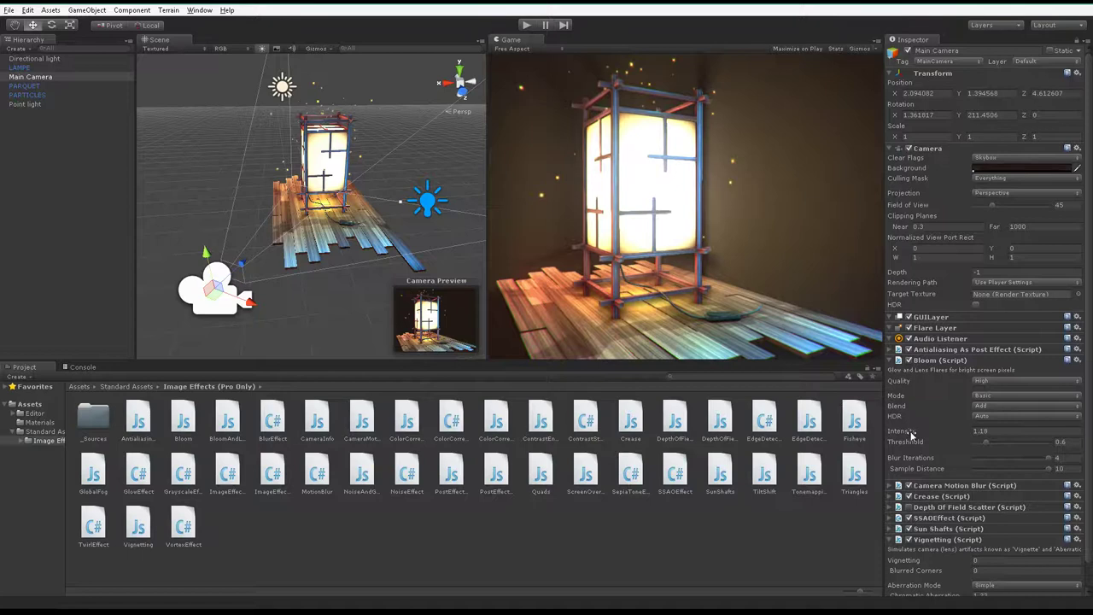
pyautogui.hotkey('shift', 'space')
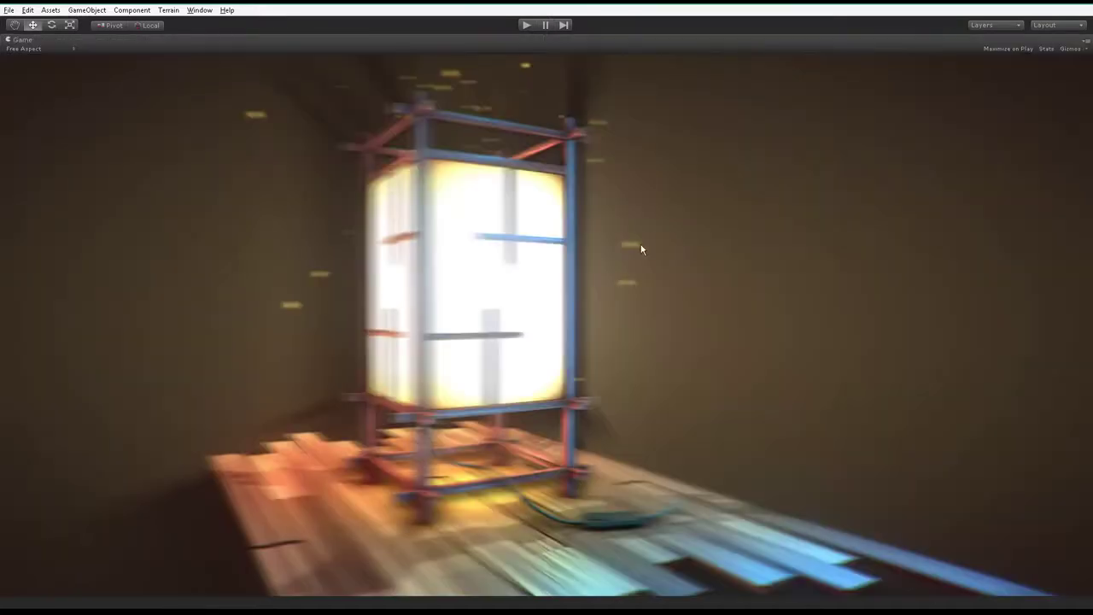
pyautogui.hotkey('shift', 'space')
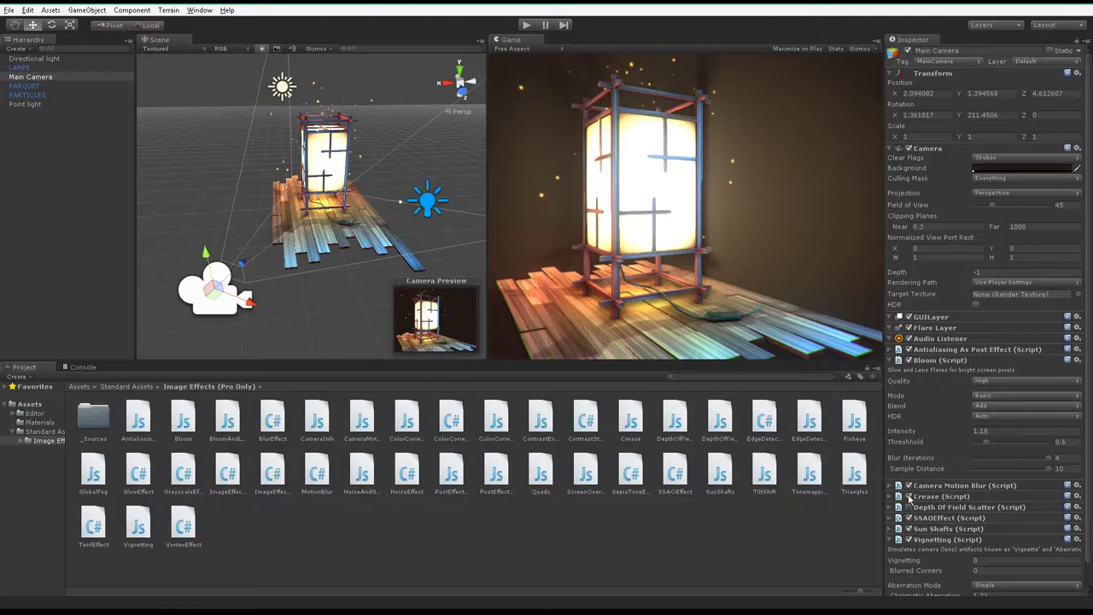
# Step: Preview the scene and compare Sun Shafts with Rely on Z Buffer on and off
pyautogui.scroll(-2, 910, 493)
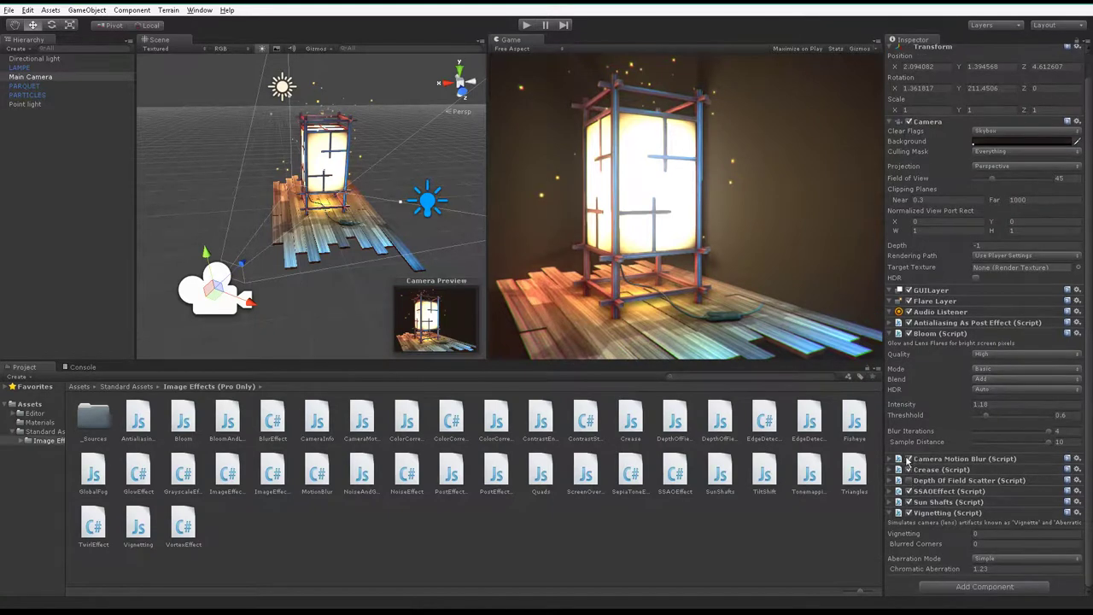
pyautogui.hotkey('shift', 'space')
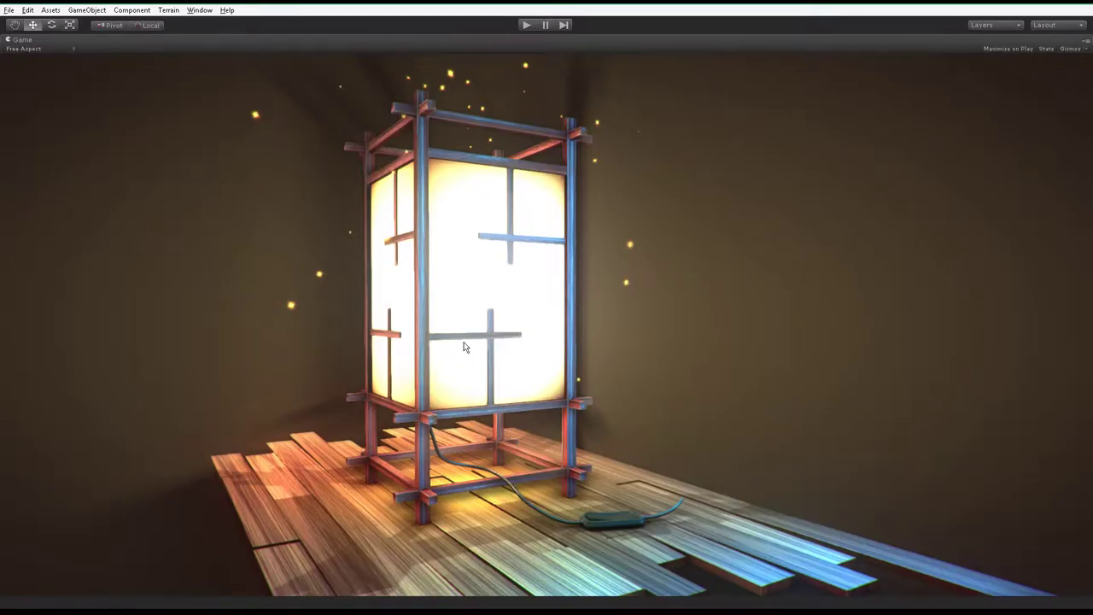
pyautogui.hotkey('shift', 'space')
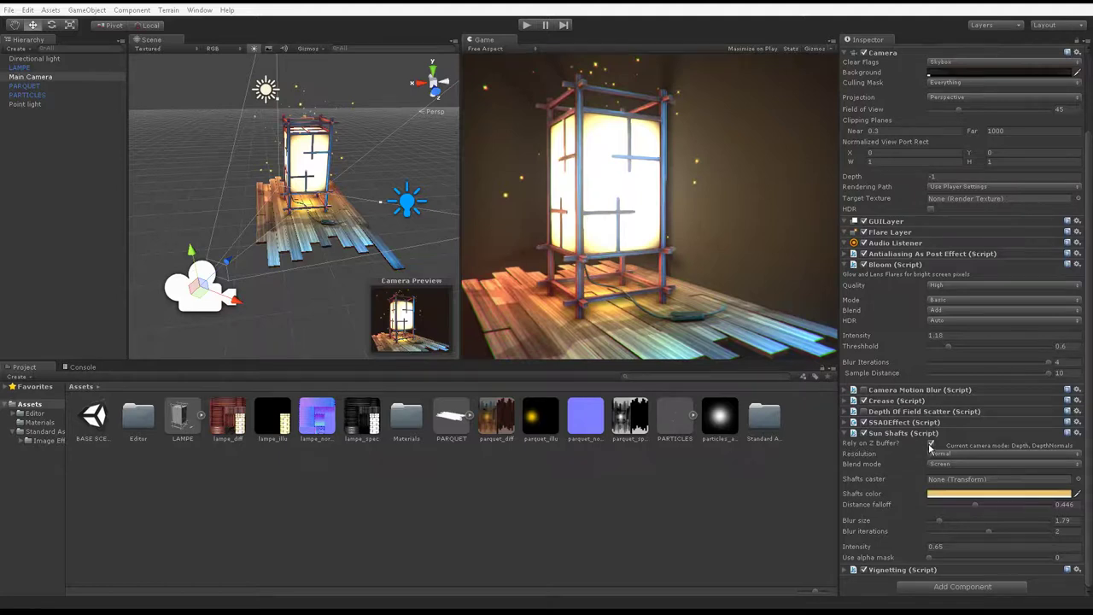
pyautogui.click(930, 444)
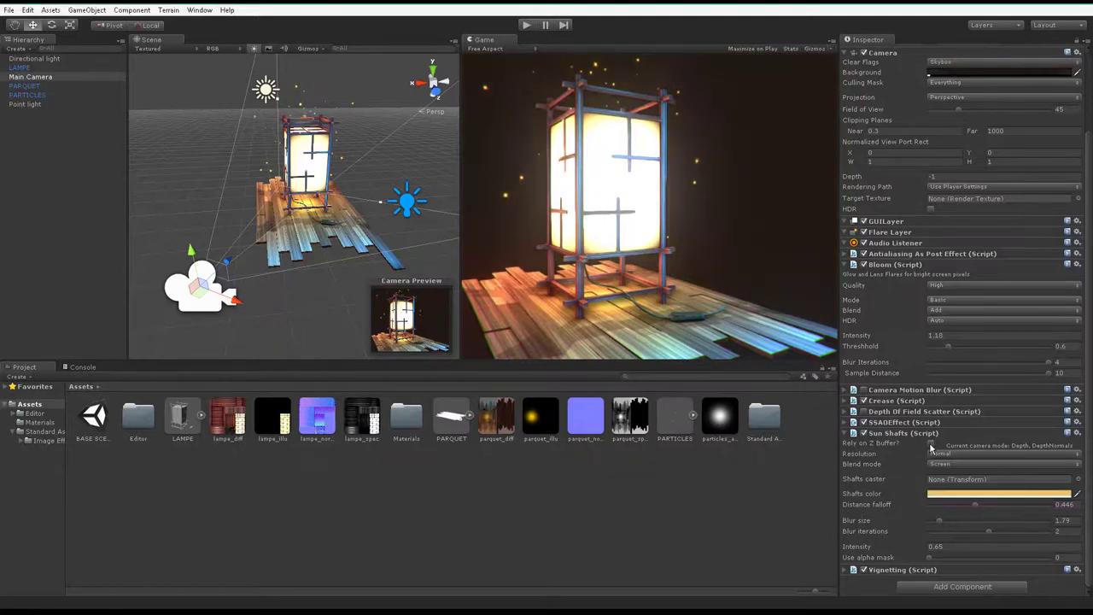
pyautogui.click(930, 444)
pyautogui.click(930, 444)
pyautogui.click(931, 444)
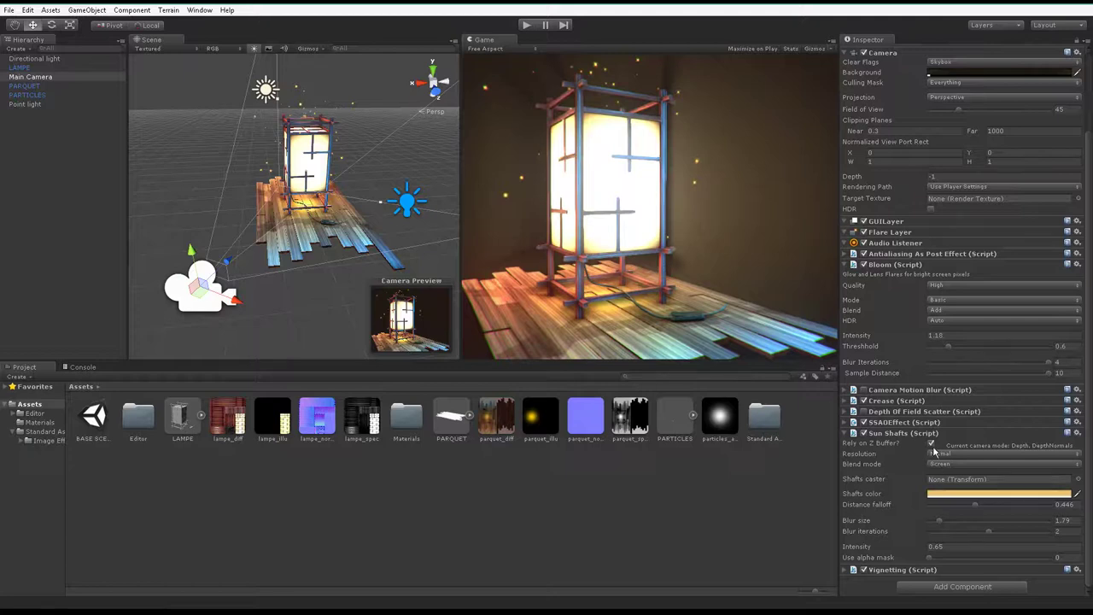
pyautogui.click(931, 444)
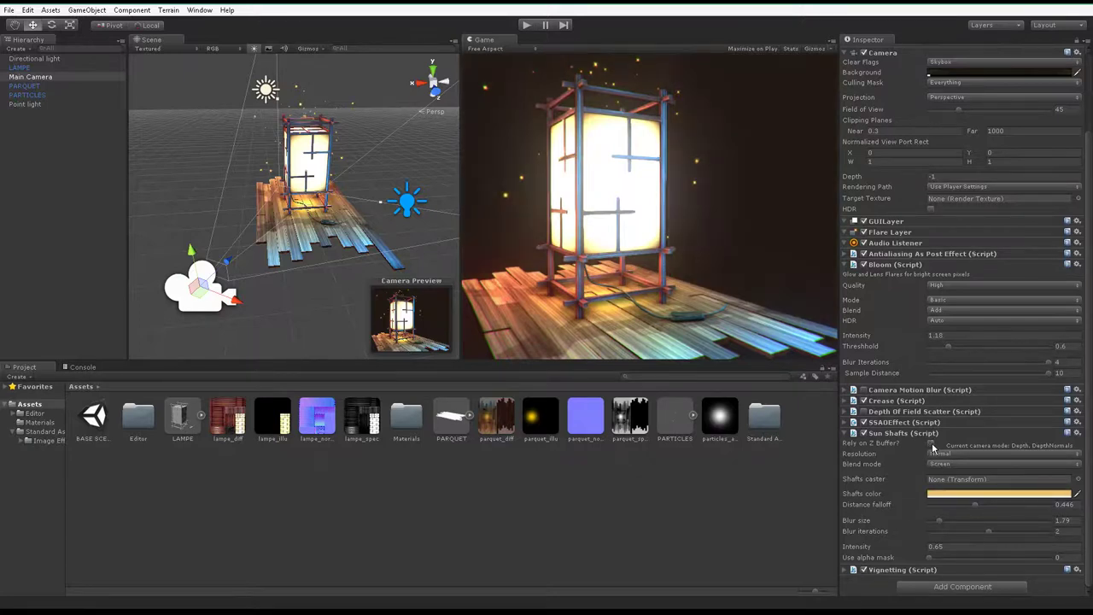
pyautogui.click(931, 444)
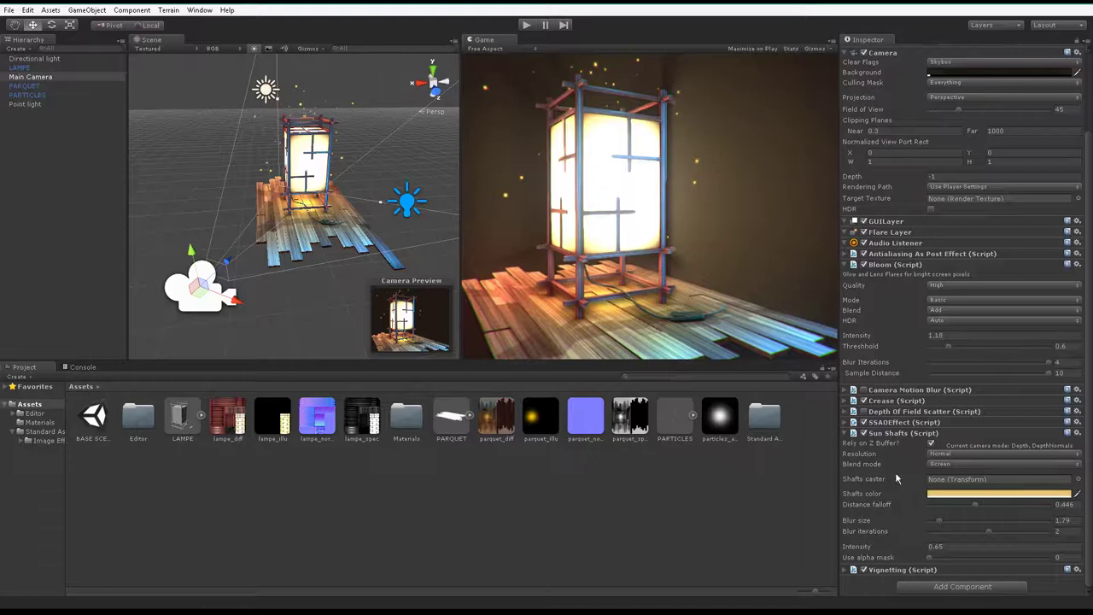
# Step: Set Sun Shafts blur size to 1.3 and distance falloff to 0.53
pyautogui.moveTo(862, 524); pyautogui.dragTo(850, 522)
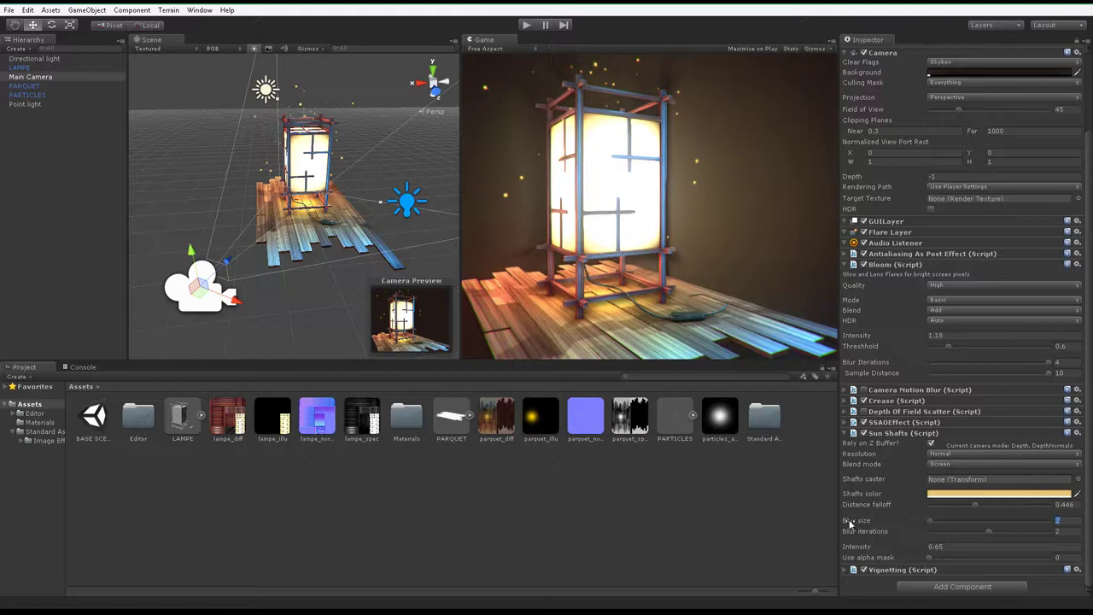
pyautogui.moveTo(849, 523); pyautogui.dragTo(883, 511)
pyautogui.moveTo(885, 510); pyautogui.dragTo(885, 511)
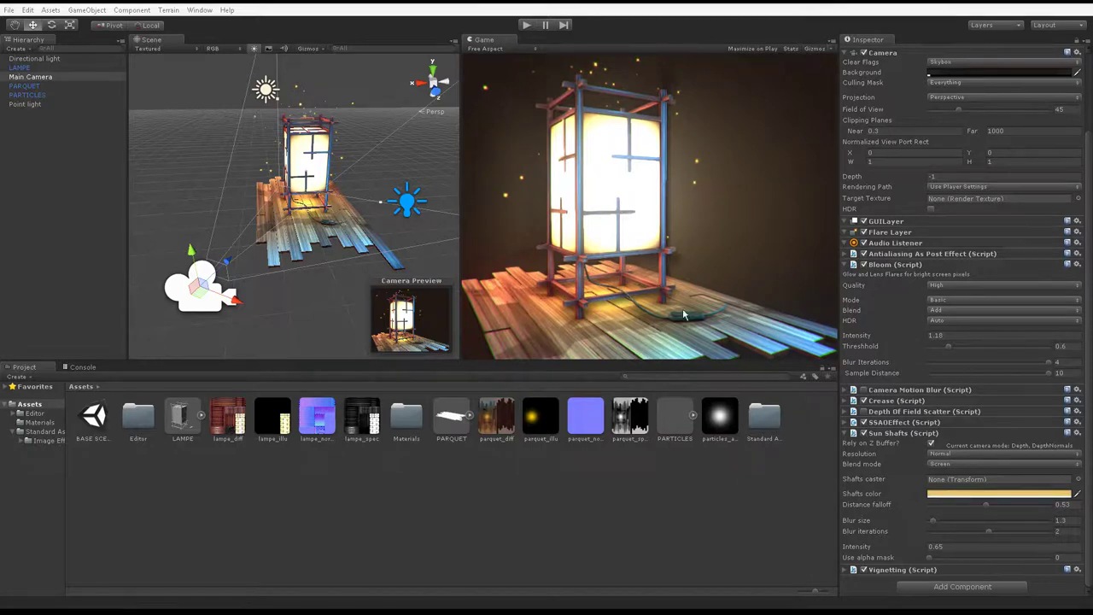
pyautogui.click(844, 433)
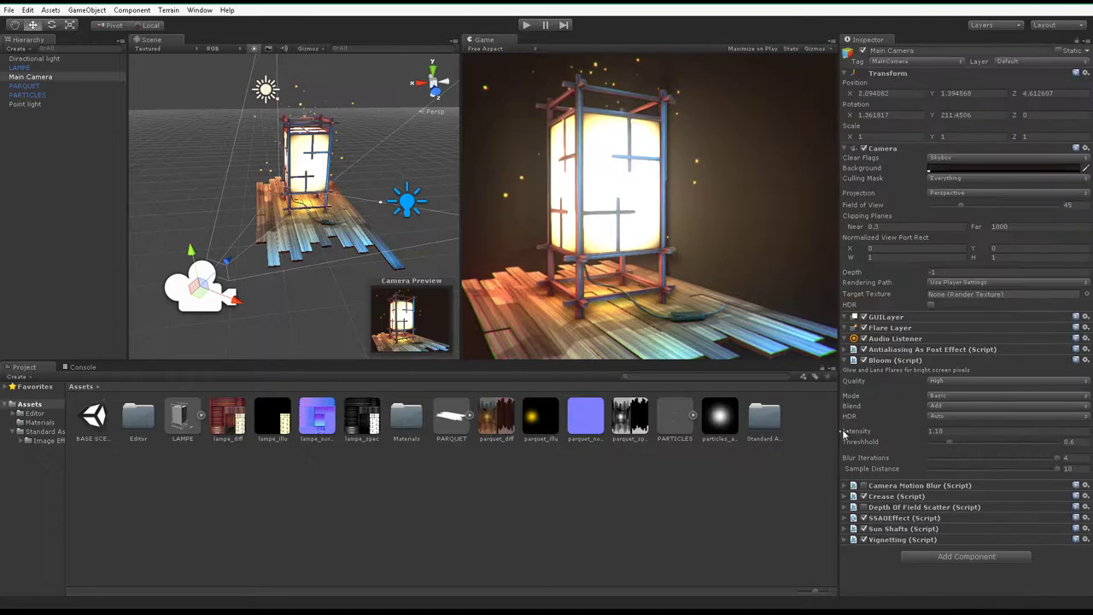
pyautogui.click(846, 359)
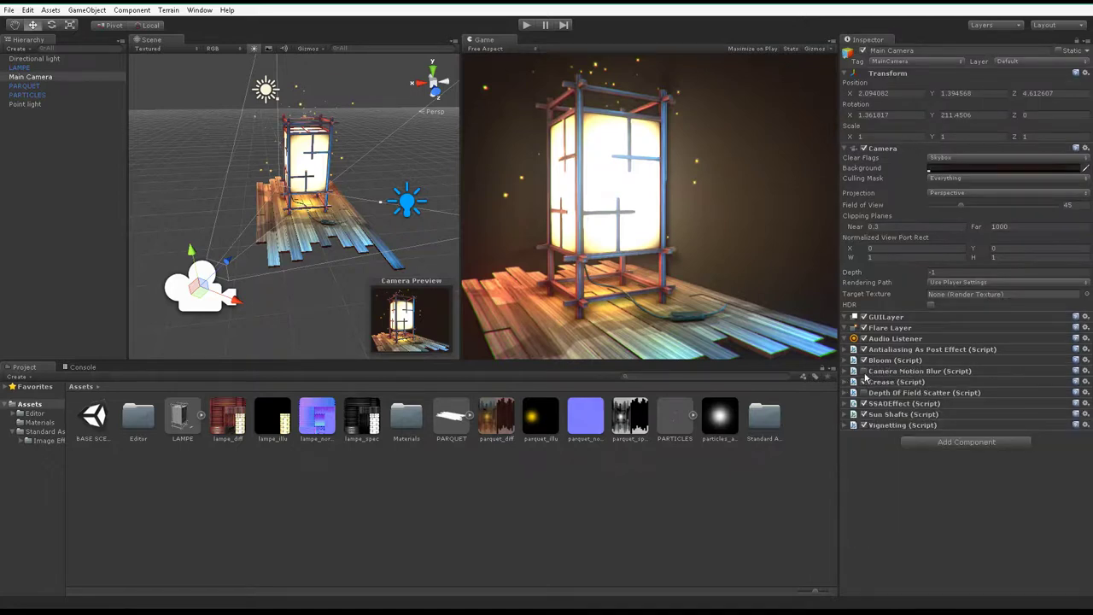
pyautogui.click(863, 371)
pyautogui.moveTo(459, 208); pyautogui.dragTo(325, 208)
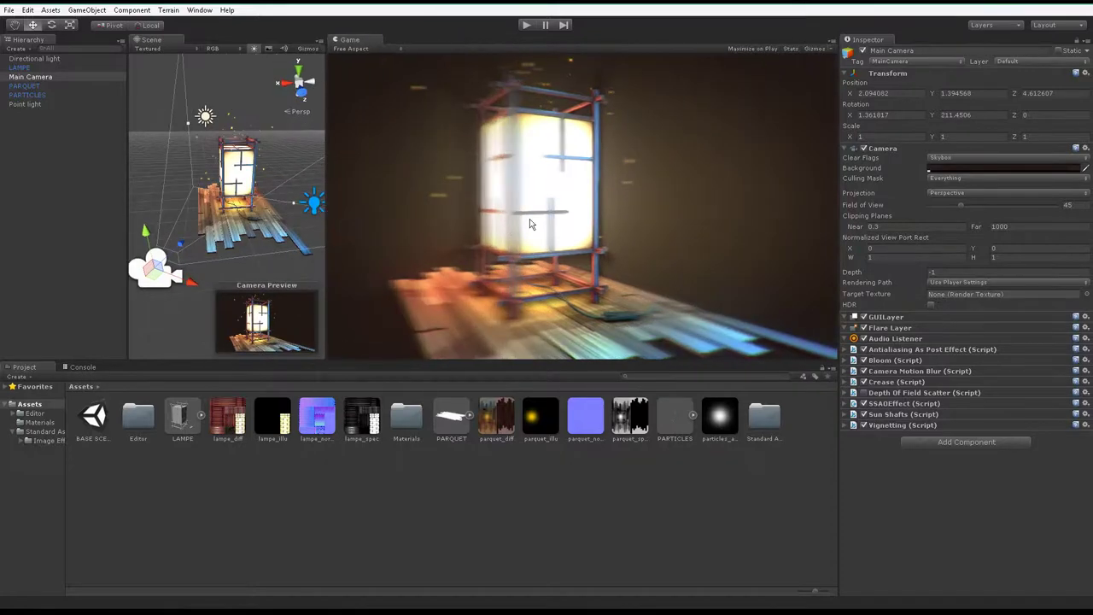
pyautogui.moveTo(324, 202)
pyautogui.mouseDown()
pyautogui.moveTo(391, 214)
pyautogui.moveTo(356, 224)
pyautogui.mouseUp()
pyautogui.click(215, 233)
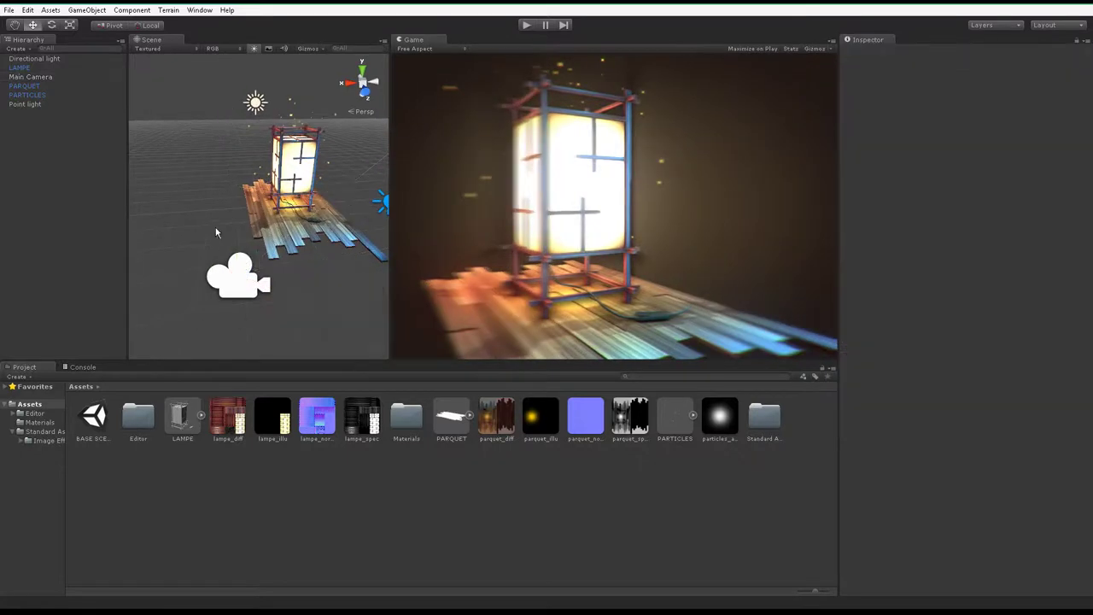
pyautogui.keyDown('alt'); pyautogui.moveTo(295, 249); pyautogui.dragTo(308, 240); pyautogui.keyUp('alt')
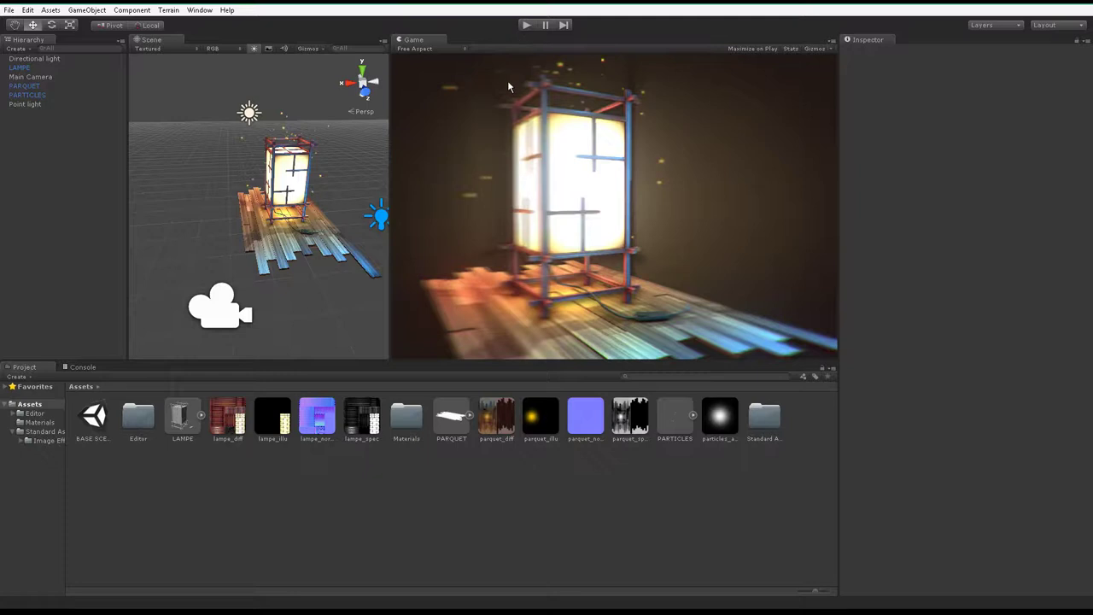
pyautogui.click(526, 25)
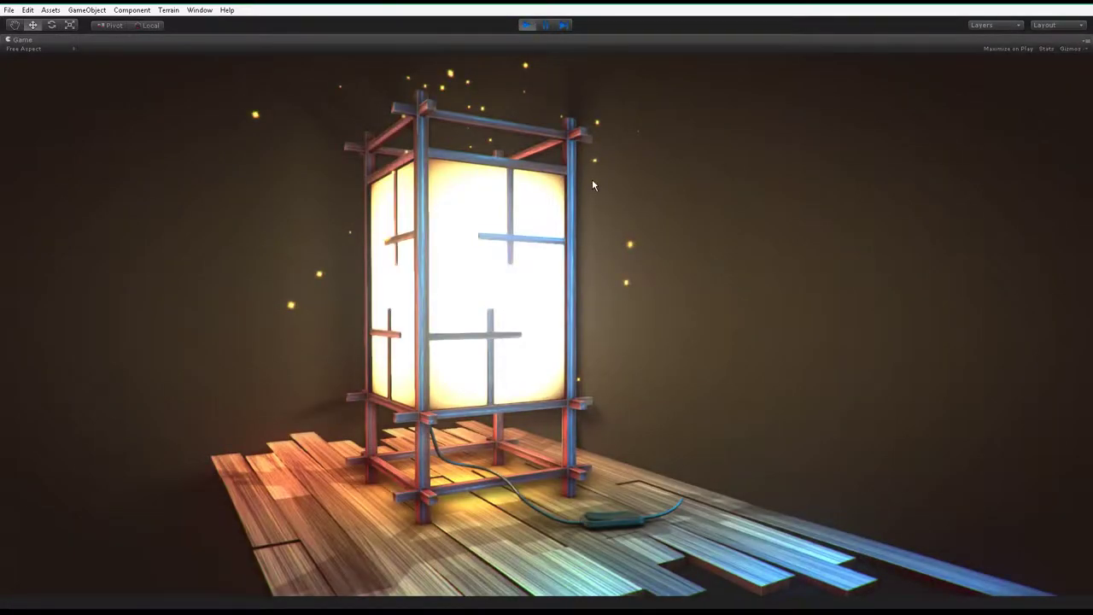
pyautogui.click(525, 26)
pyautogui.click(527, 26)
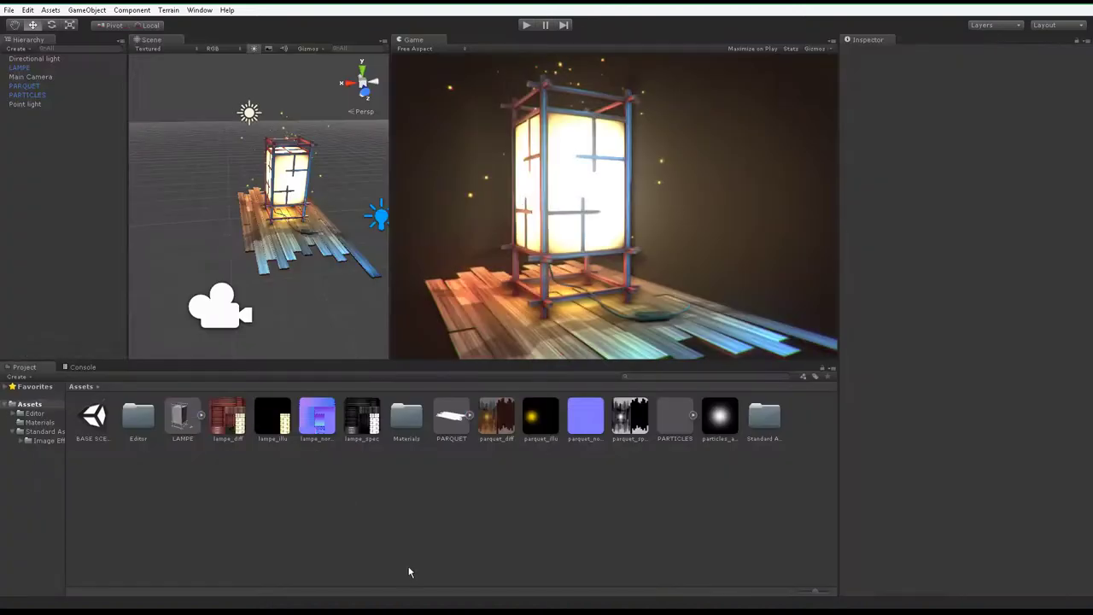
# Step: Import CameraOrbit.cs from the Bureau (desktop) folder as a new asset
pyautogui.rightClick(409, 568)
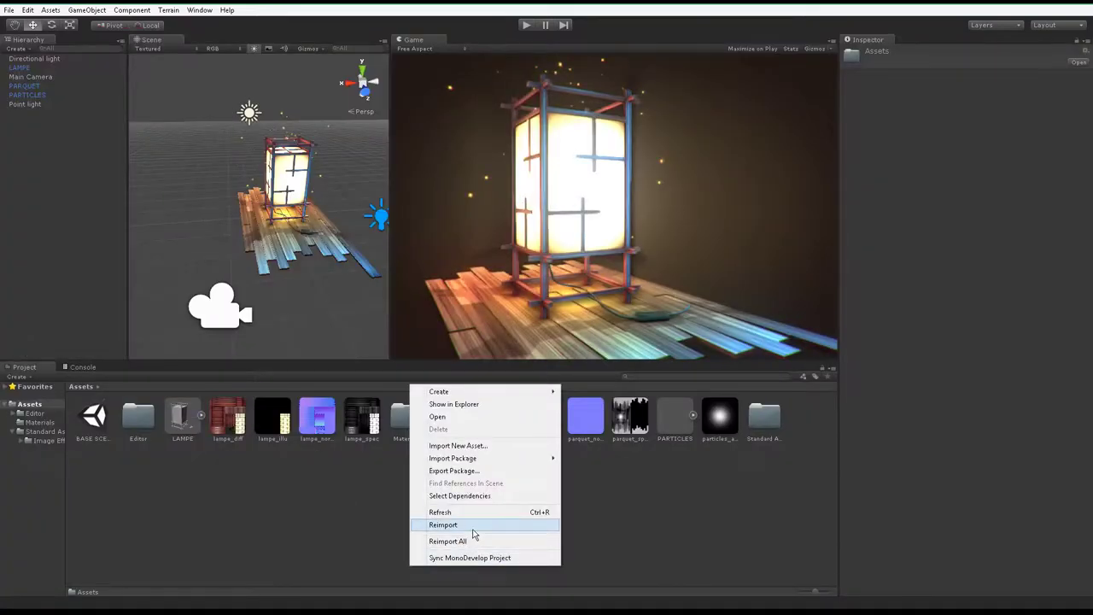
pyautogui.click(478, 445)
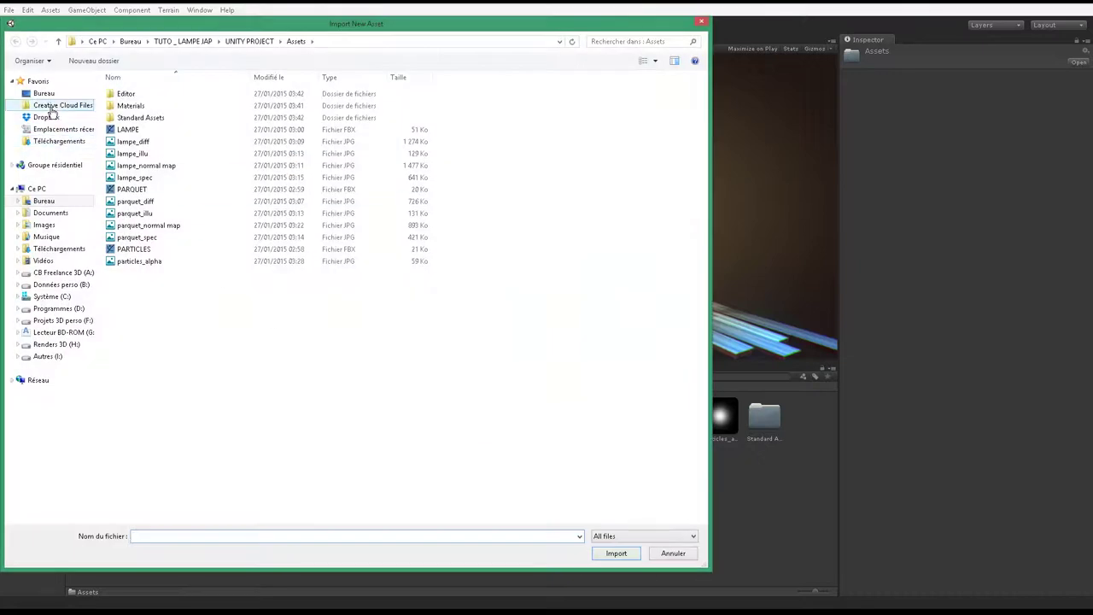
pyautogui.click(46, 94)
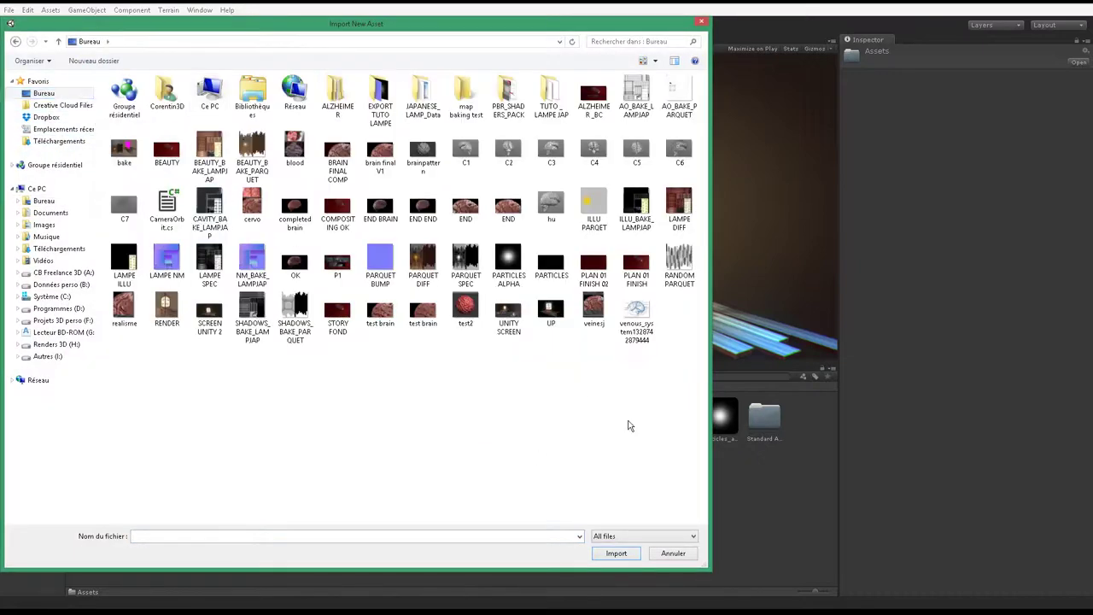
pyautogui.doubleClick(166, 205)
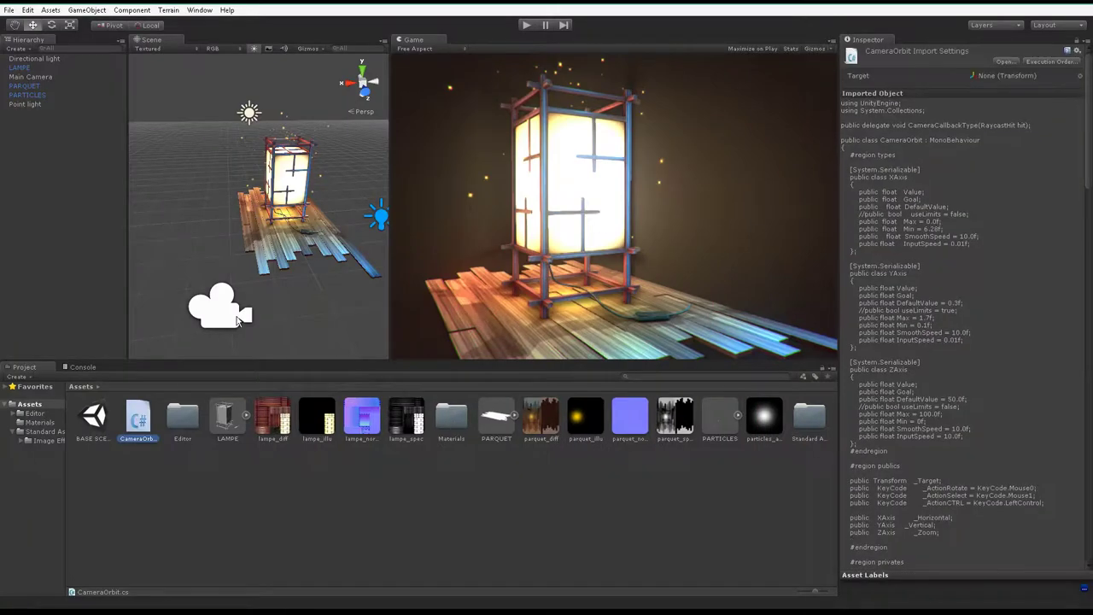
# Step: Add the CameraOrbit script to the Main Camera and briefly test it in Play mode
pyautogui.click(218, 323)
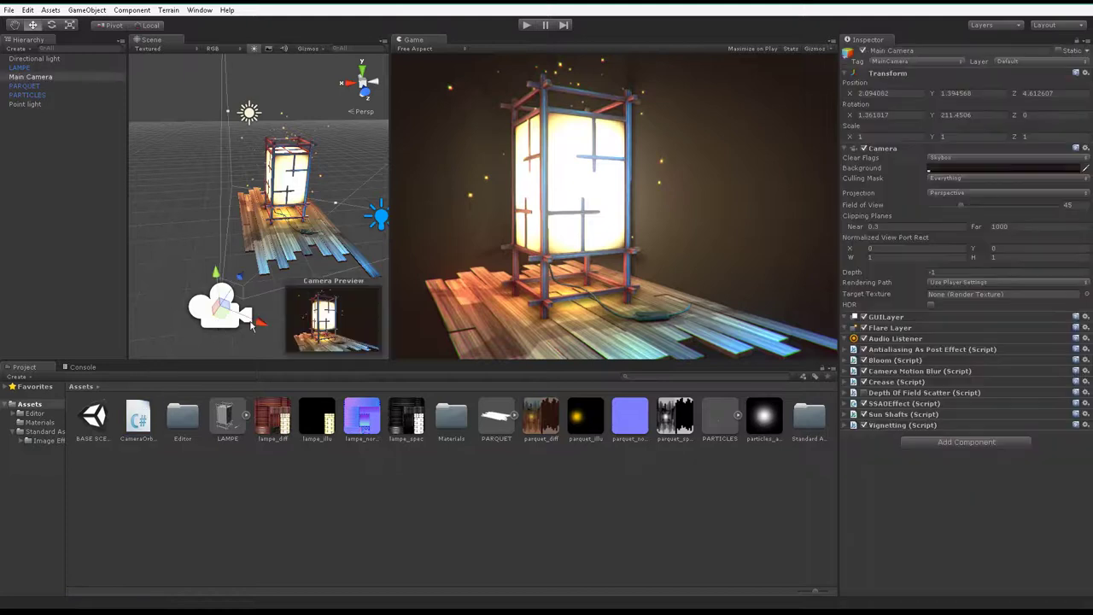
pyautogui.moveTo(138, 416); pyautogui.dragTo(236, 328)
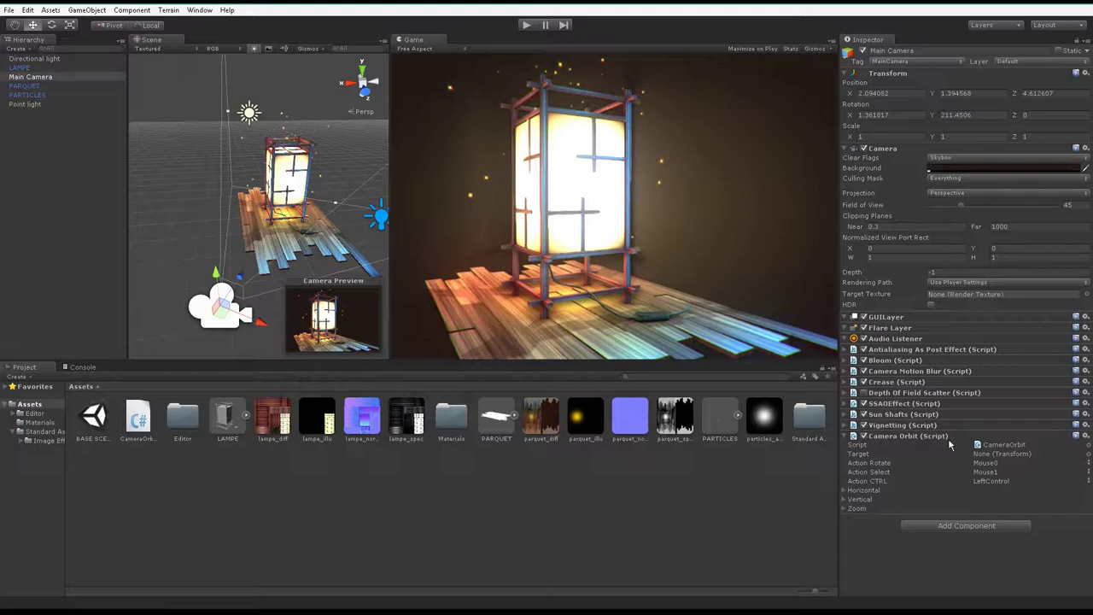
pyautogui.click(526, 26)
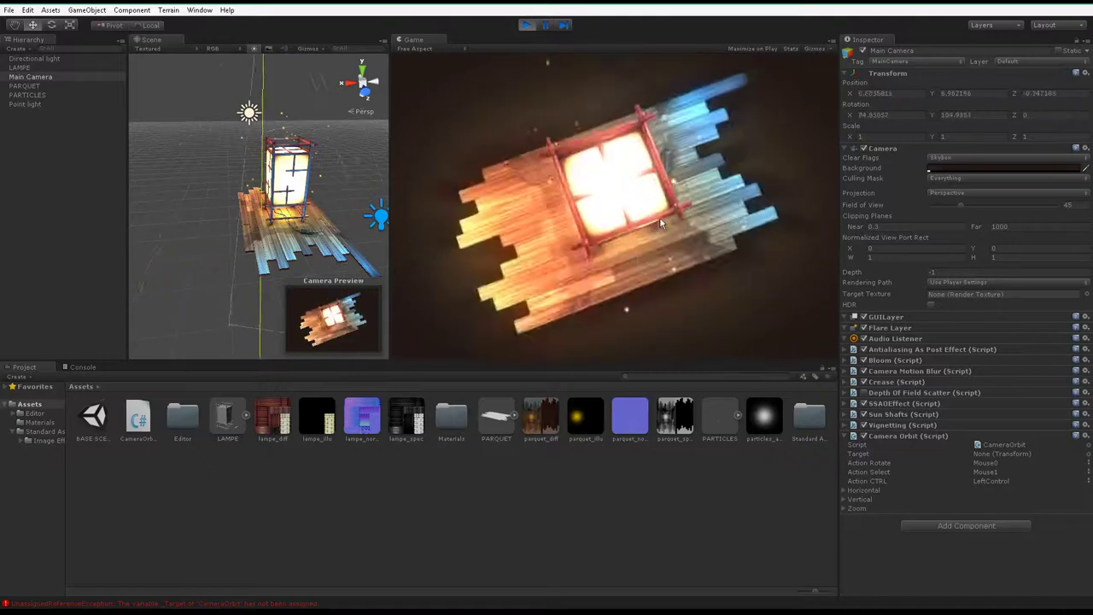
pyautogui.hotkey('ctrl', 'p')
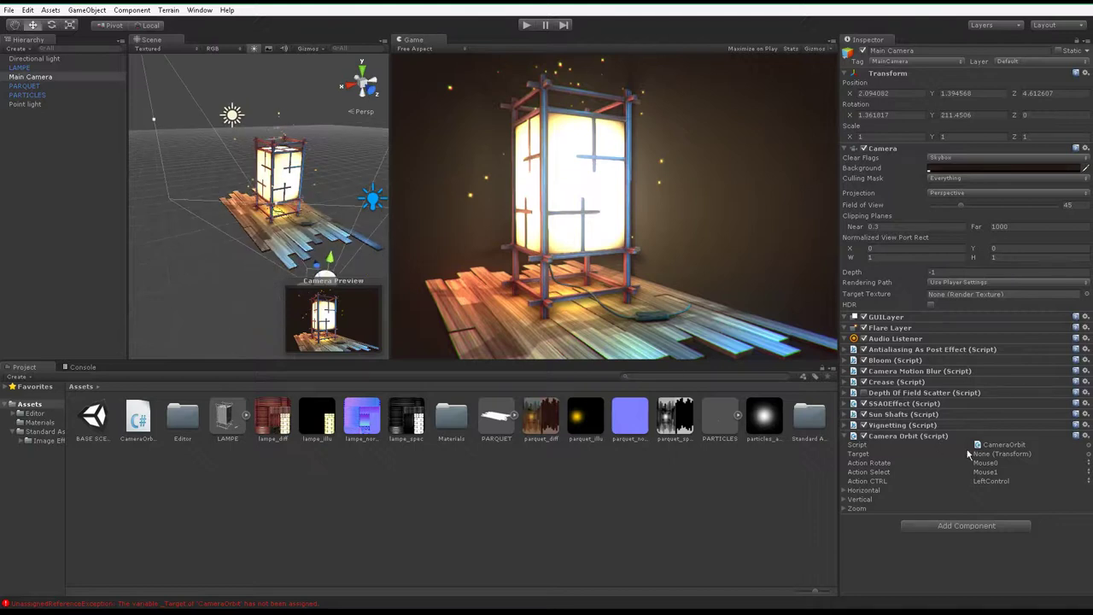
# Step: Set the Camera Orbit Target to the LAMPE object
pyautogui.click(1087, 455)
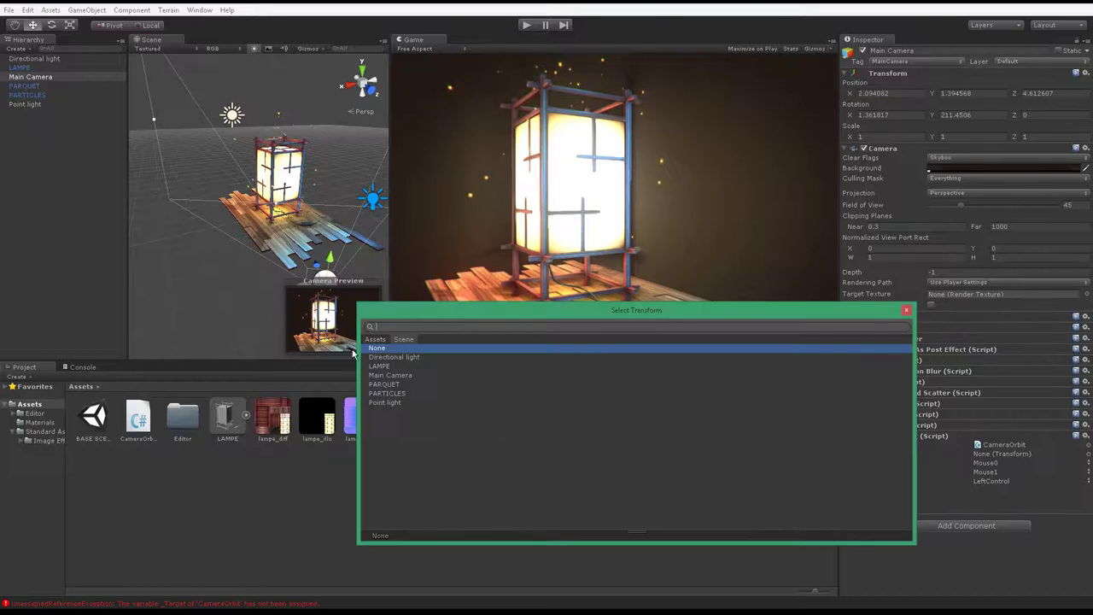
pyautogui.click(384, 366)
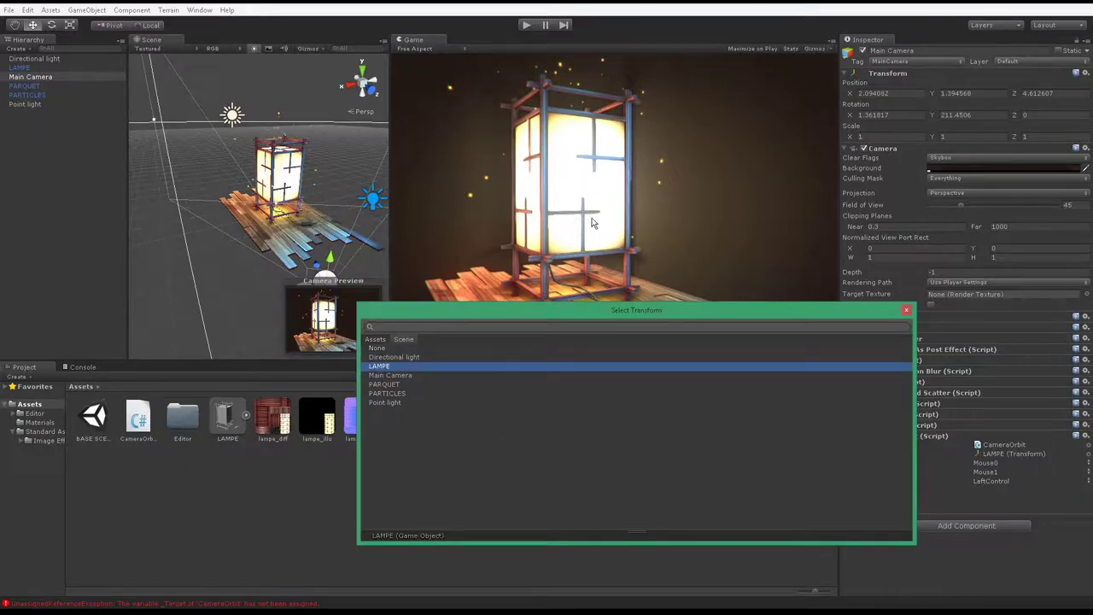
pyautogui.click(592, 223)
# Step: Set the zoom Default Value to 10 and test orbiting the lamp in Play mode
pyautogui.click(858, 509)
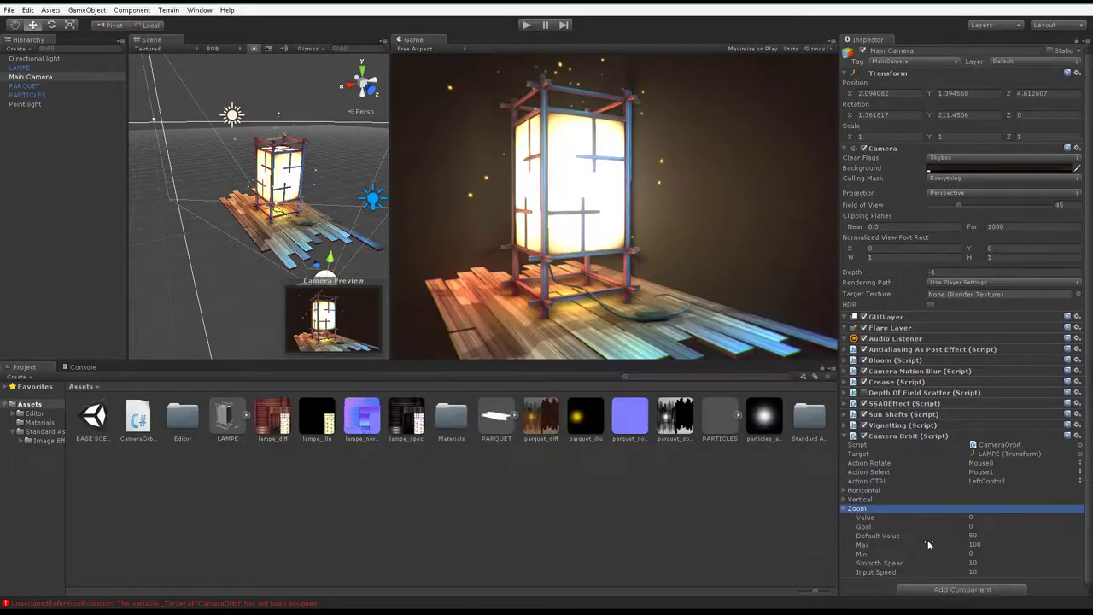
pyautogui.click(976, 535)
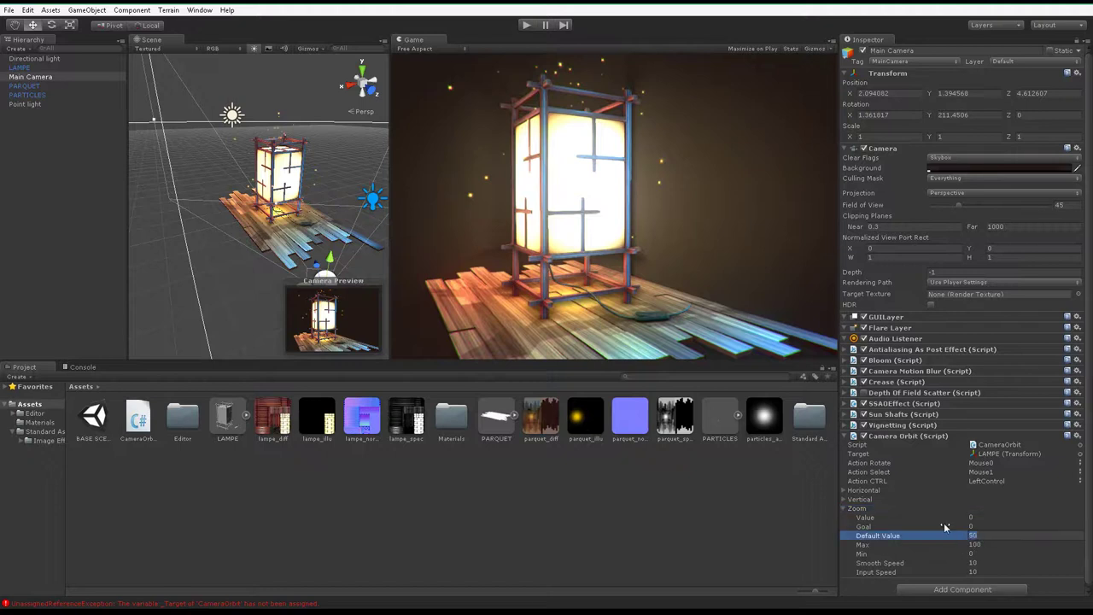
pyautogui.write('10')
pyautogui.press('Return')
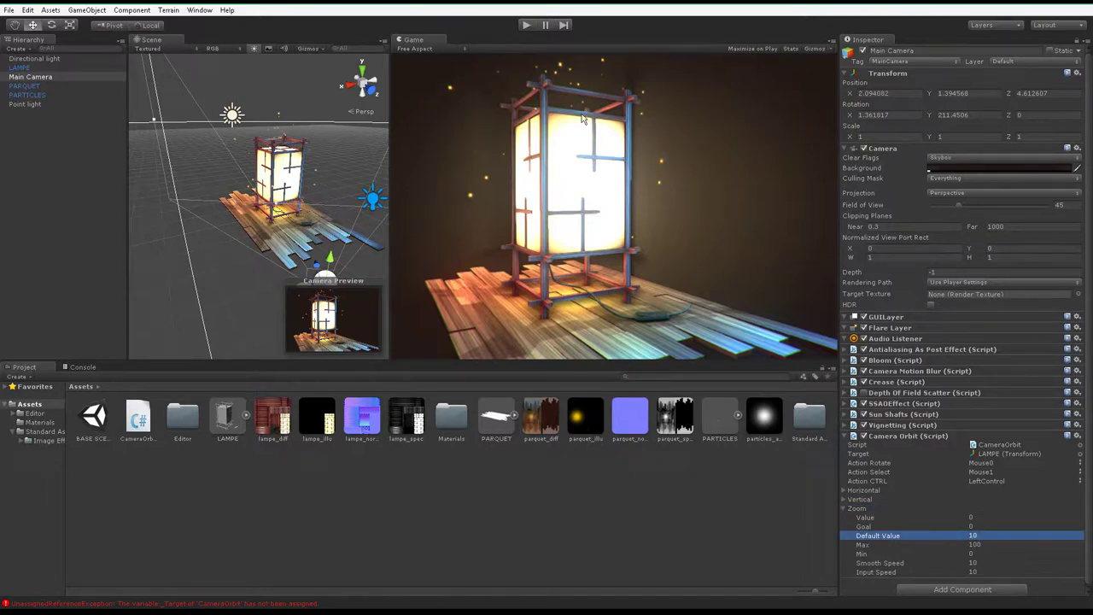
pyautogui.click(525, 26)
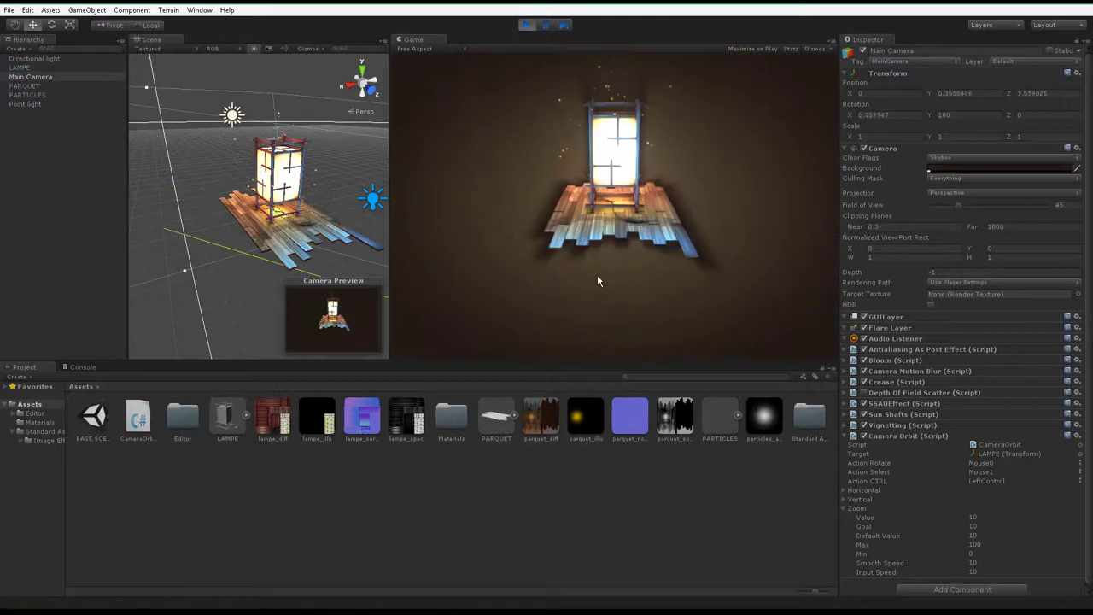
pyautogui.moveTo(674, 228)
pyautogui.mouseDown()
pyautogui.moveTo(483, 184)
pyautogui.moveTo(511, 202)
pyautogui.mouseUp()
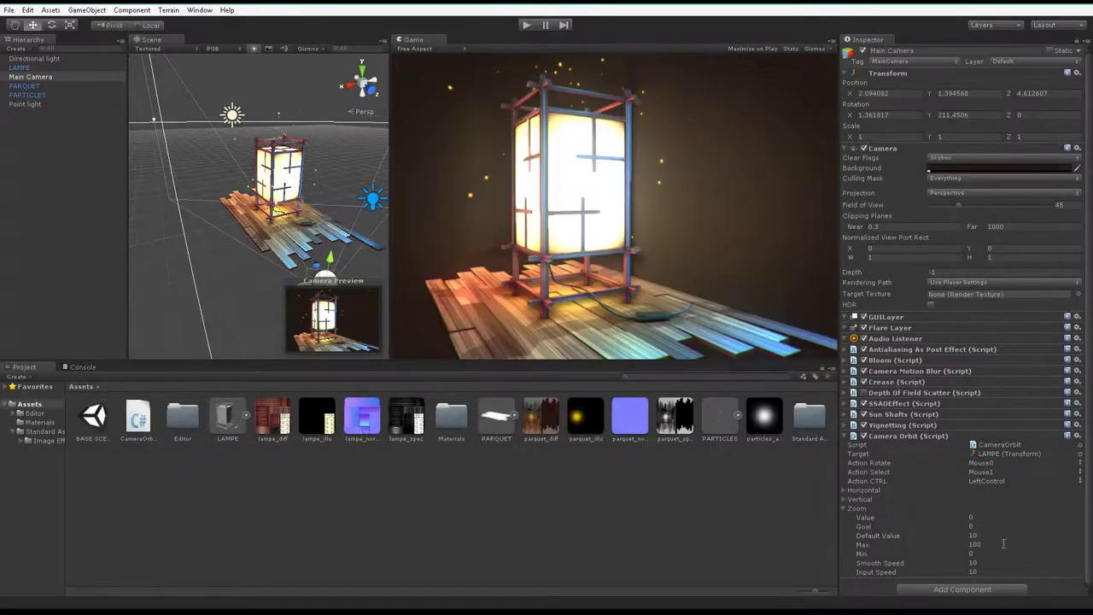
# Step: Change the zoom Default Value to 5 and test the closer orbit again
pyautogui.click(974, 535)
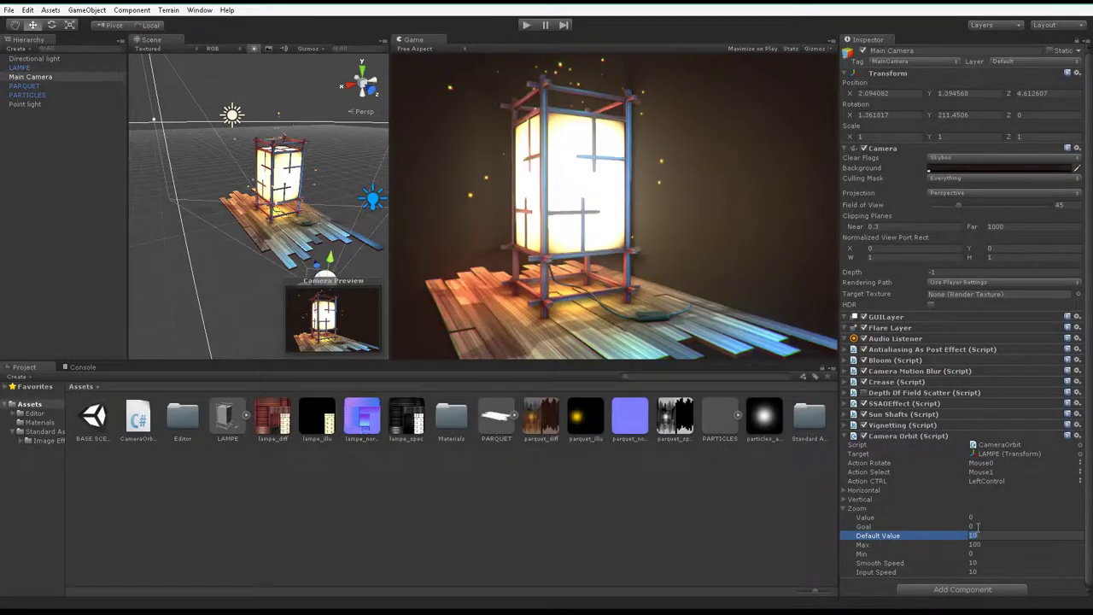
pyautogui.write('5')
pyautogui.click(526, 24)
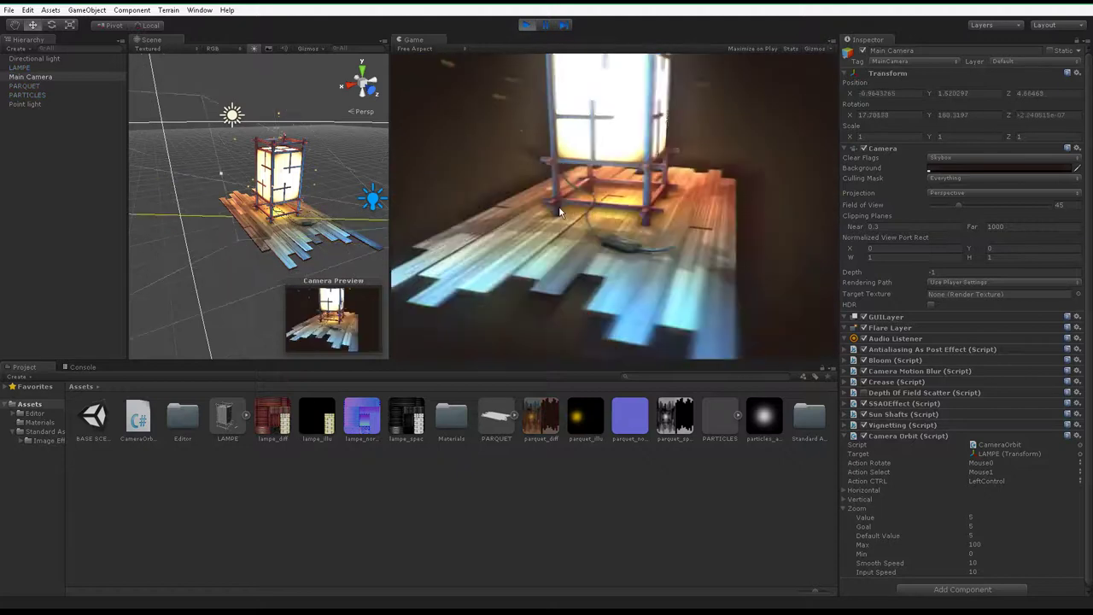
pyautogui.moveTo(629, 264); pyautogui.dragTo(648, 201)
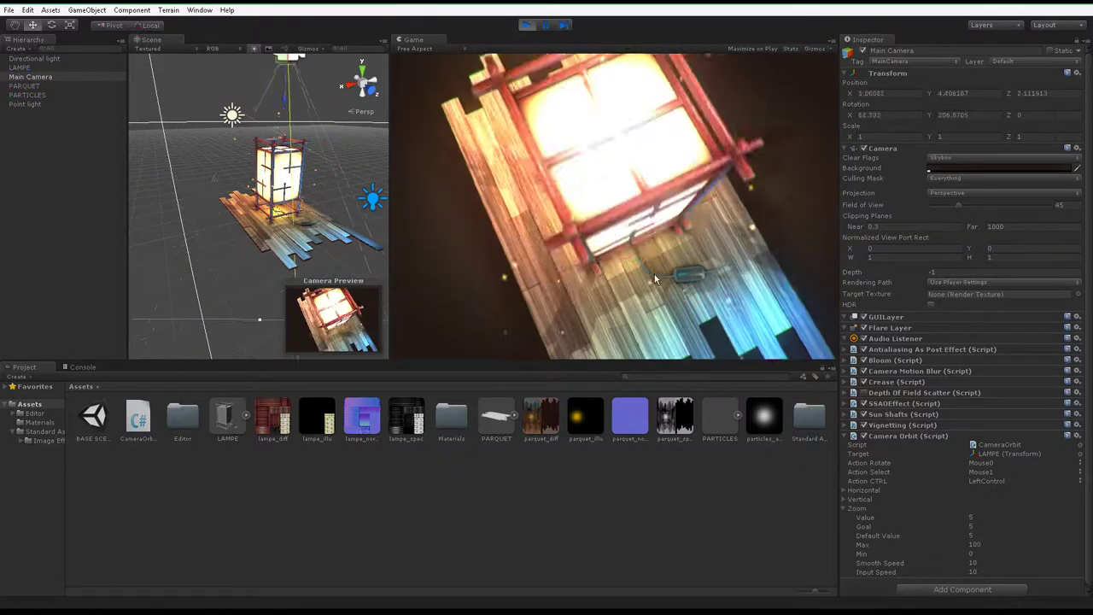
pyautogui.click(525, 25)
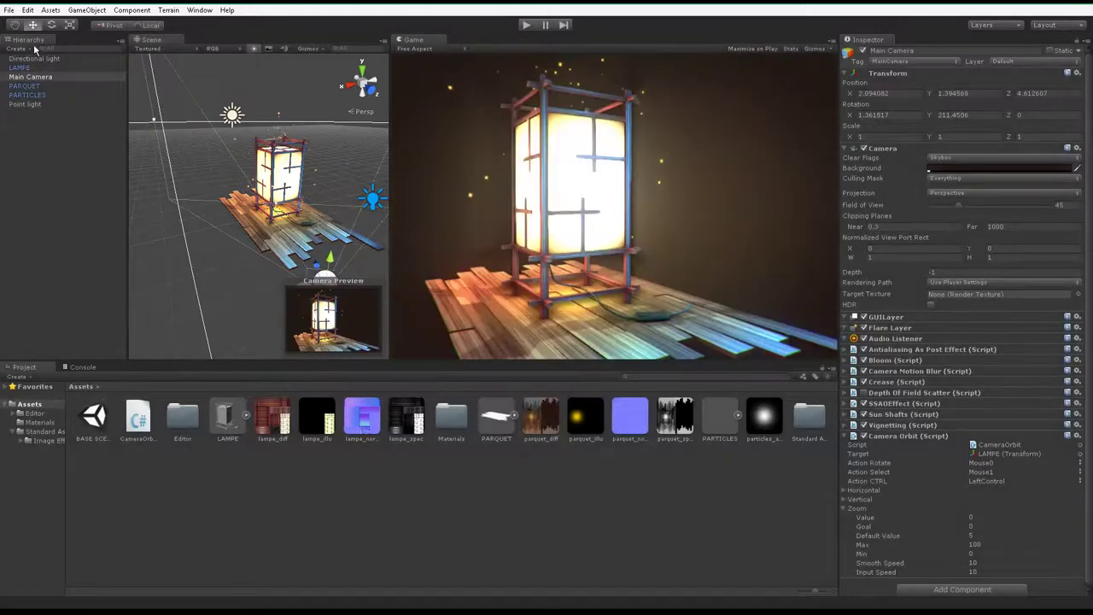
# Step: Create a cube and place it at position 0, 0, 0
pyautogui.click(87, 9)
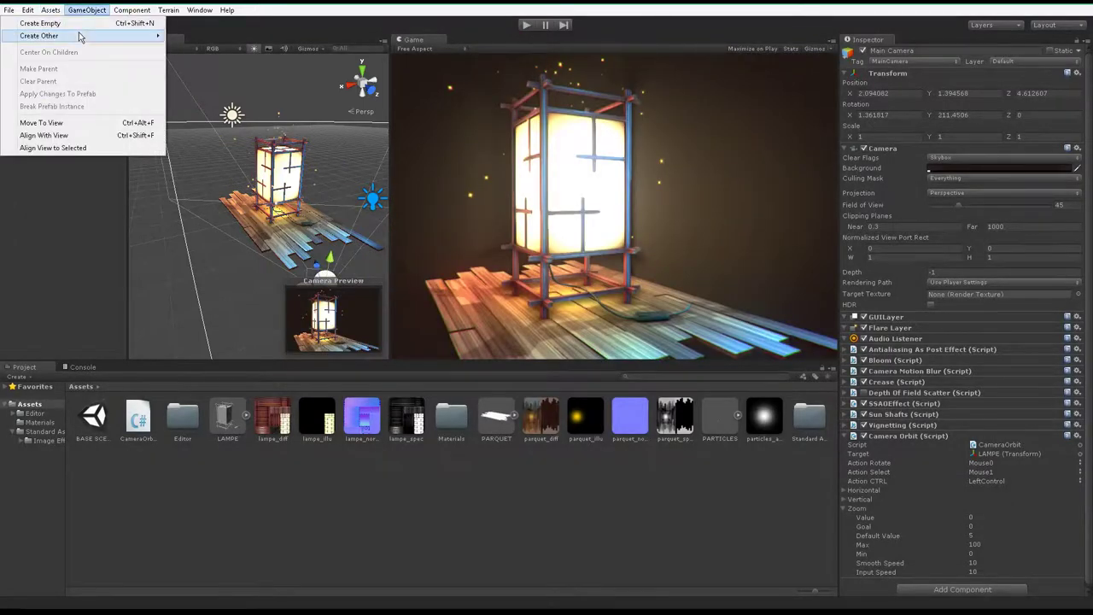
pyautogui.moveTo(80, 39)
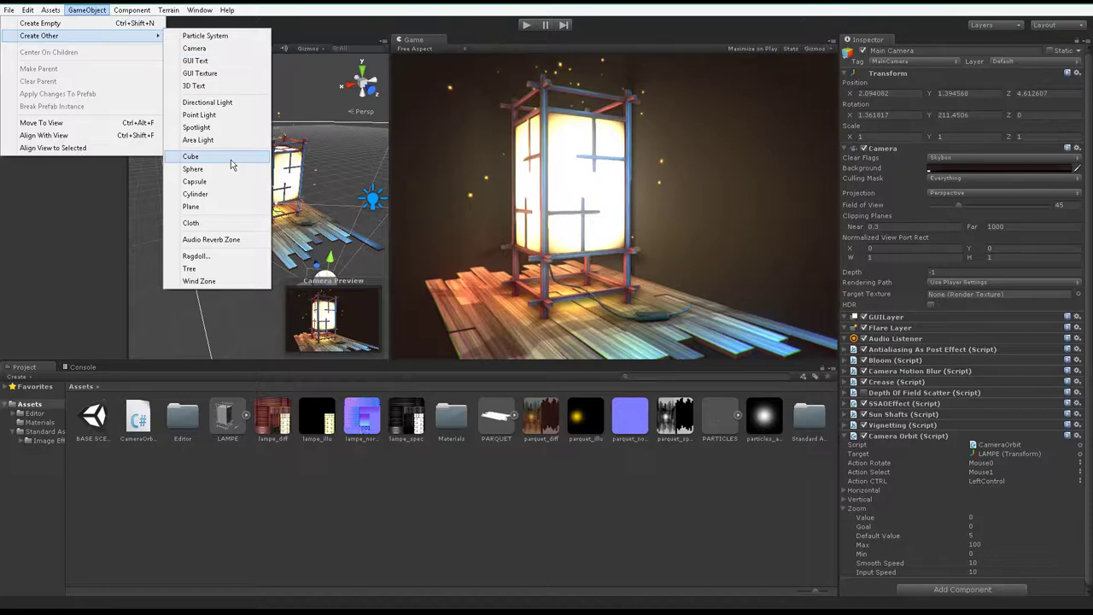
pyautogui.click(230, 164)
pyautogui.keyDown('alt'); pyautogui.moveTo(256, 170); pyautogui.dragTo(273, 222); pyautogui.keyUp('alt')
pyautogui.click(905, 92)
pyautogui.write('0')
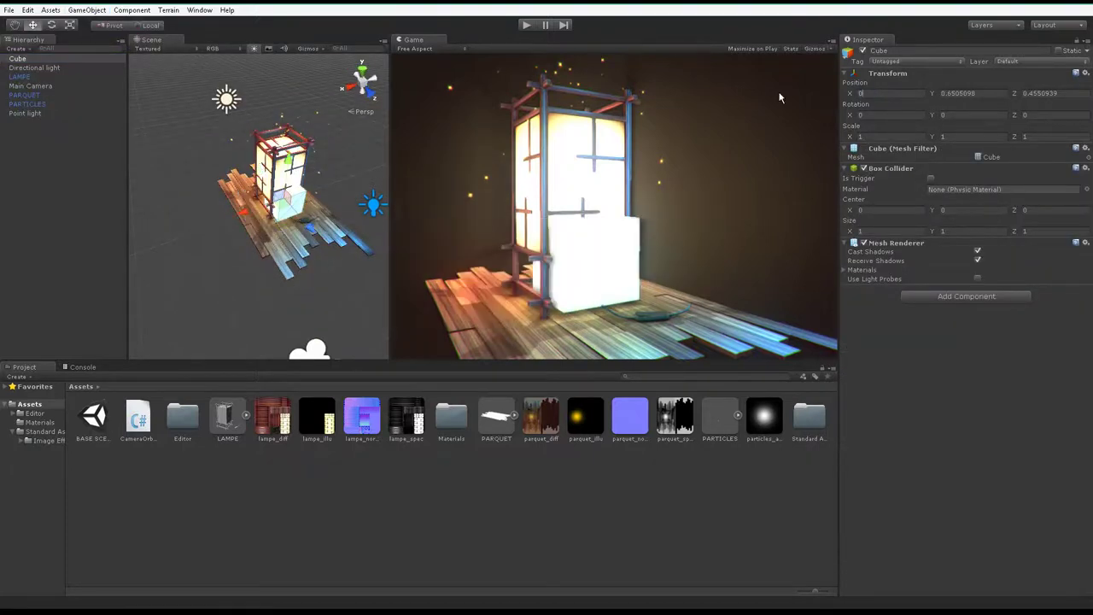
pyautogui.press('Tab')
pyautogui.write('0')
pyautogui.press('Tab')
pyautogui.write('0')
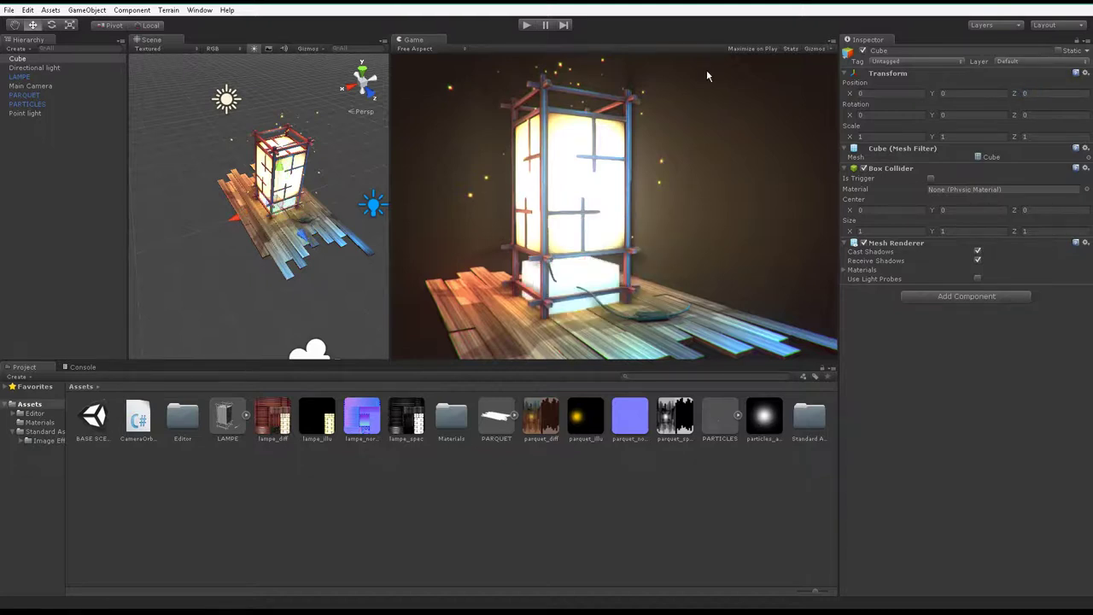
pyautogui.press('alt')
# Step: Disable the cube and raise it to Y 1.366 inside the lantern
pyautogui.click(863, 52)
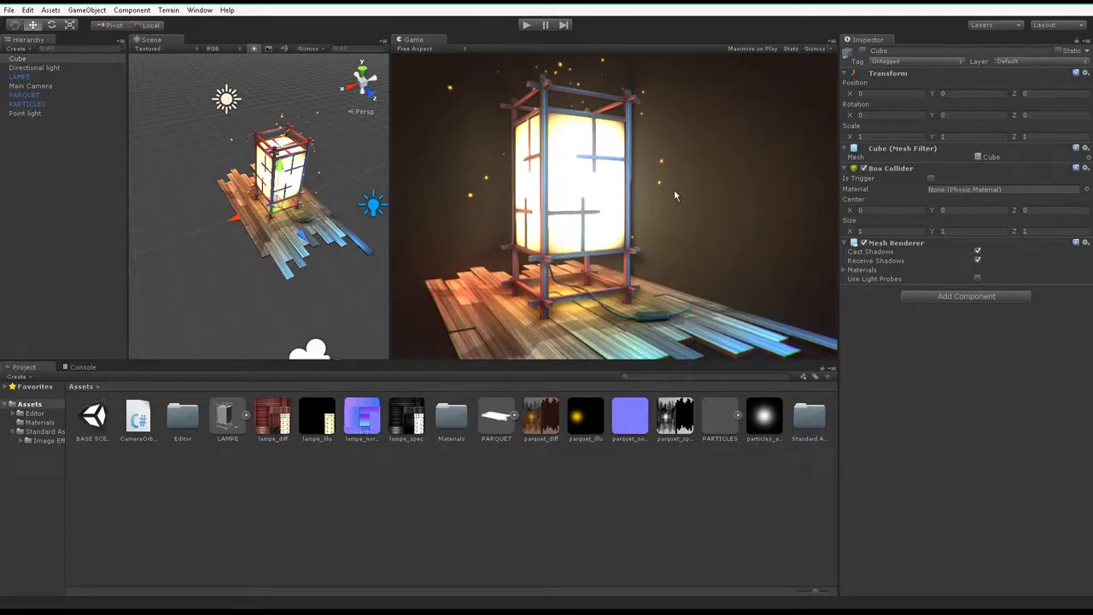
pyautogui.keyDown('alt'); pyautogui.moveTo(230, 171); pyautogui.dragTo(218, 130); pyautogui.keyUp('alt')
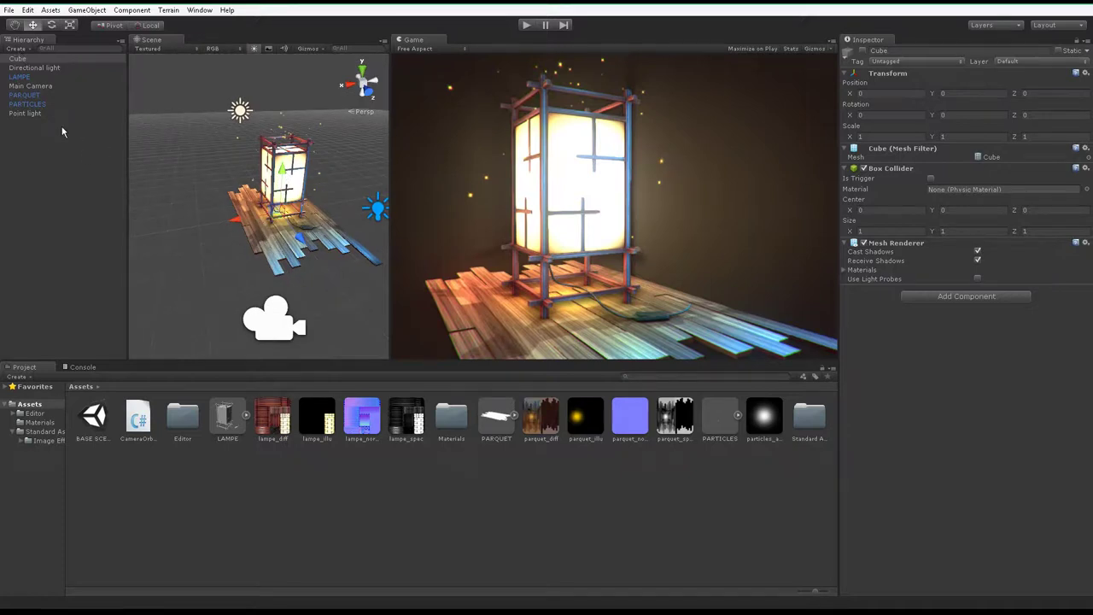
pyautogui.moveTo(287, 176)
pyautogui.mouseDown()
pyautogui.moveTo(290, 143)
pyautogui.moveTo(40, 111)
pyautogui.mouseUp()
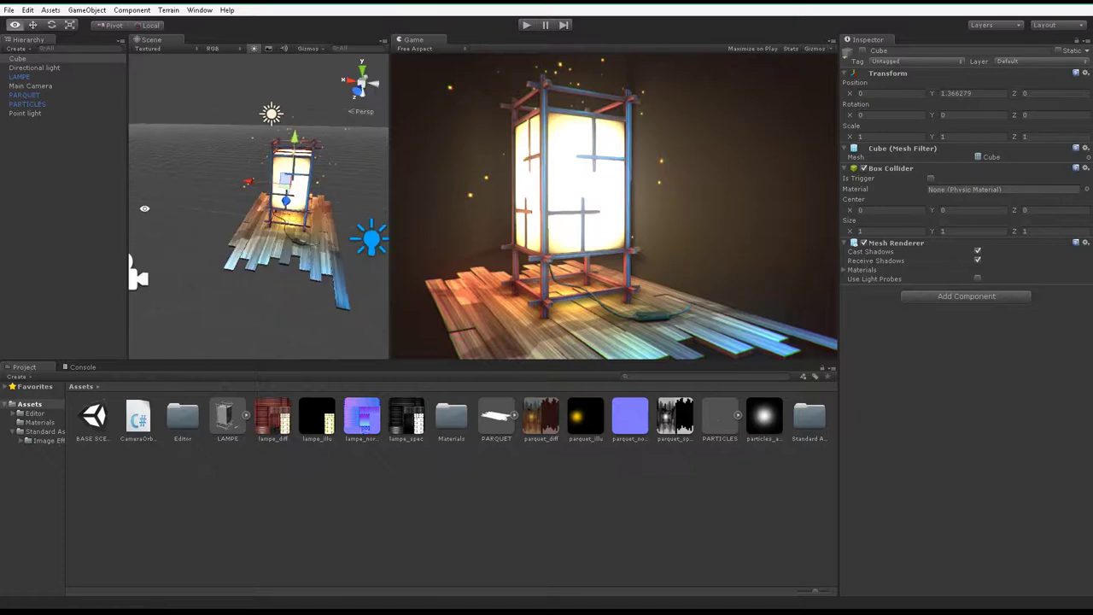
pyautogui.click(34, 86)
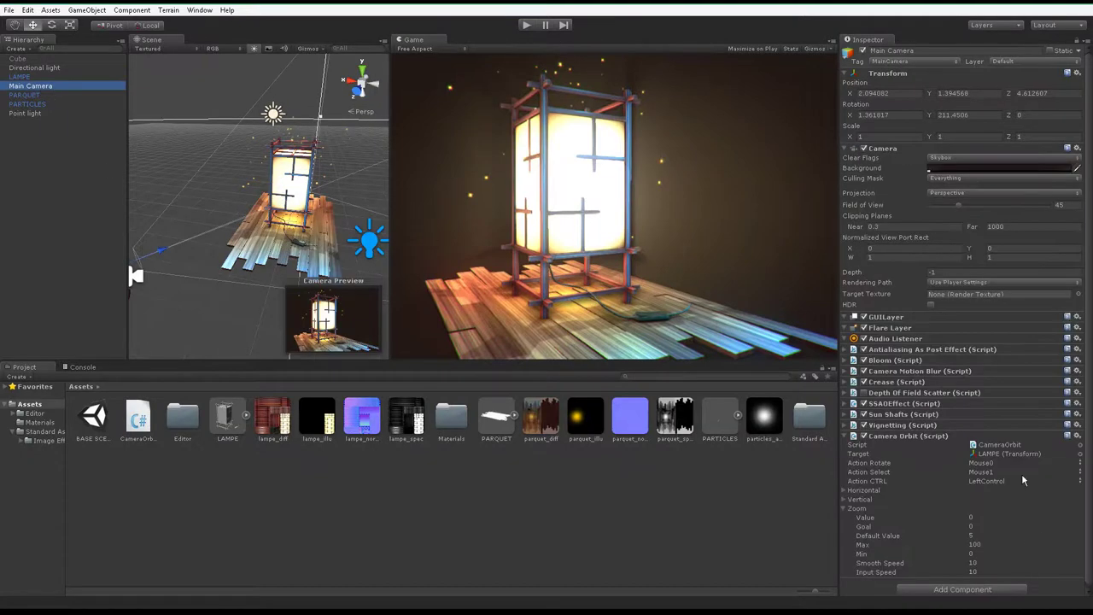
# Step: Set the Camera Orbit Target to Cube and test the orbit in Play mode
pyautogui.click(1079, 455)
pyautogui.click(405, 357)
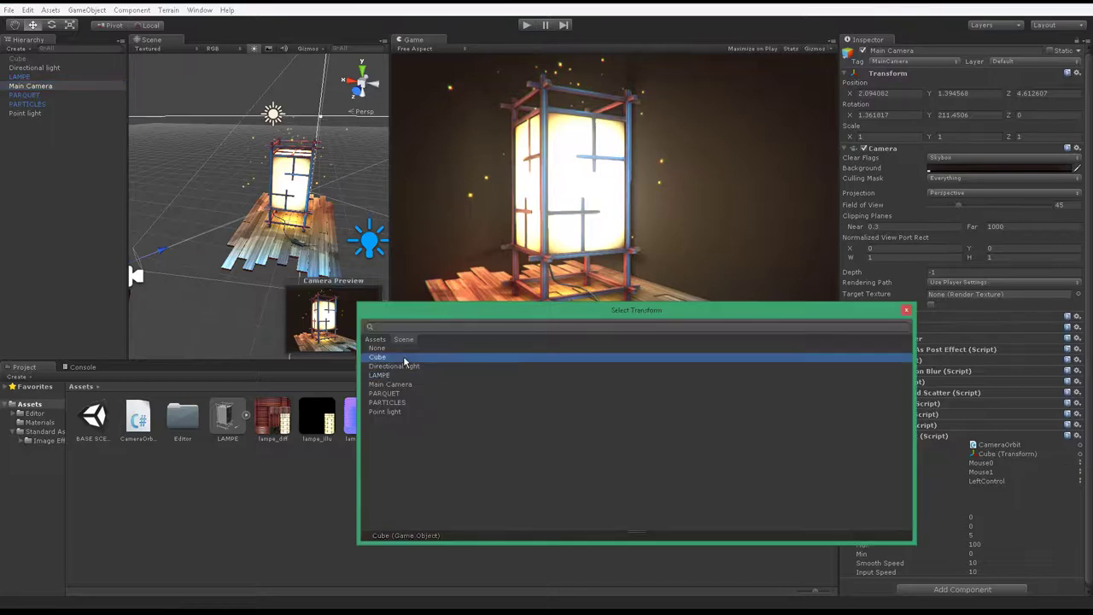
pyautogui.click(905, 310)
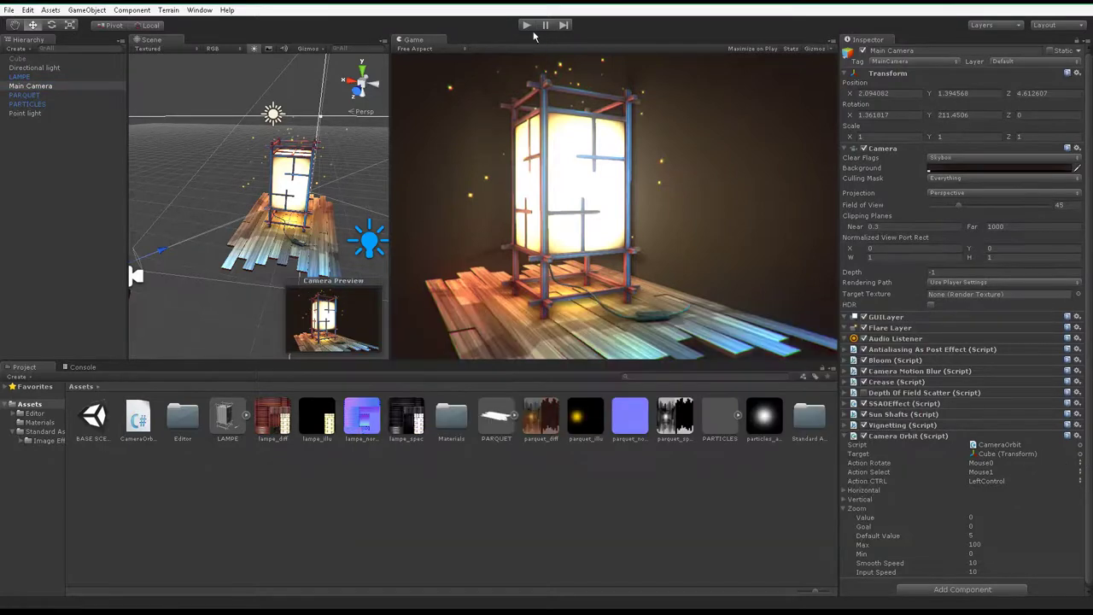
pyautogui.click(527, 25)
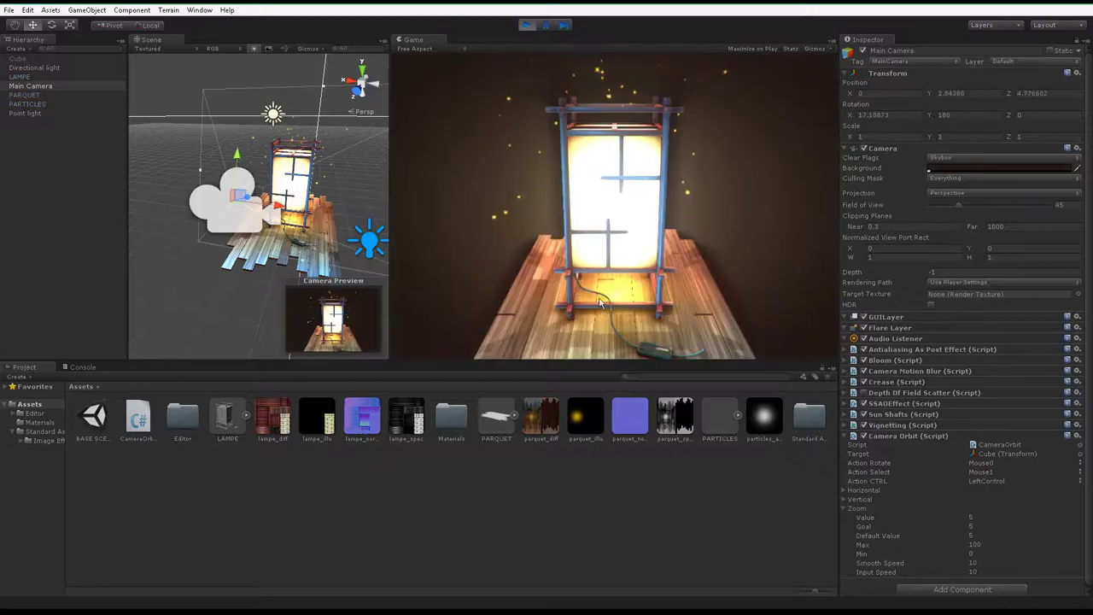
pyautogui.moveTo(600, 303)
pyautogui.mouseDown()
pyautogui.moveTo(666, 215)
pyautogui.moveTo(596, 277)
pyautogui.moveTo(656, 287)
pyautogui.mouseUp()
pyautogui.scroll(-1, 604, 281)
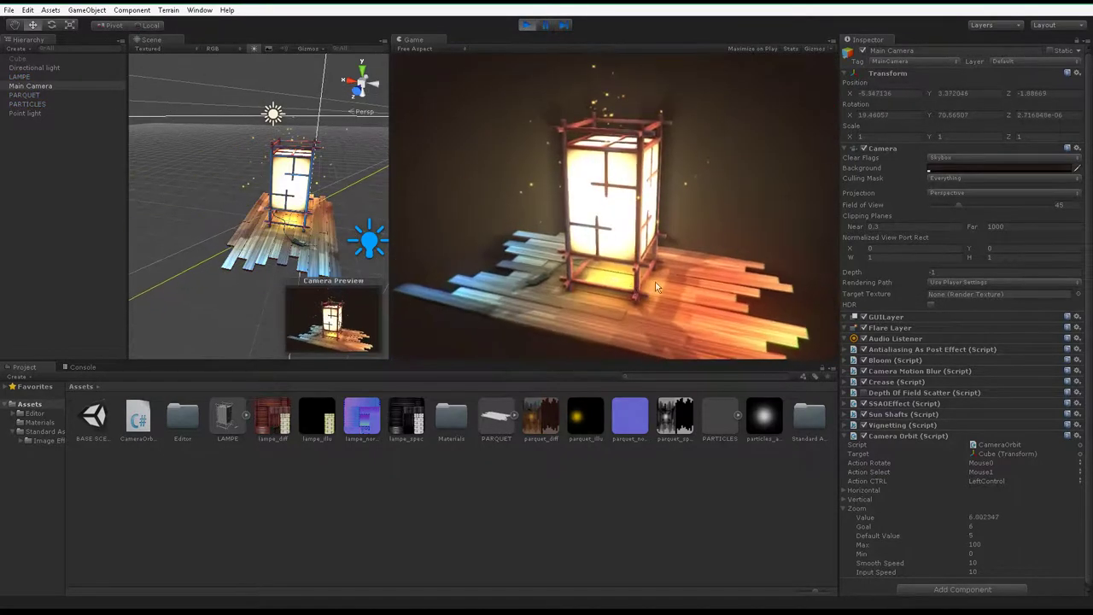
pyautogui.click(527, 24)
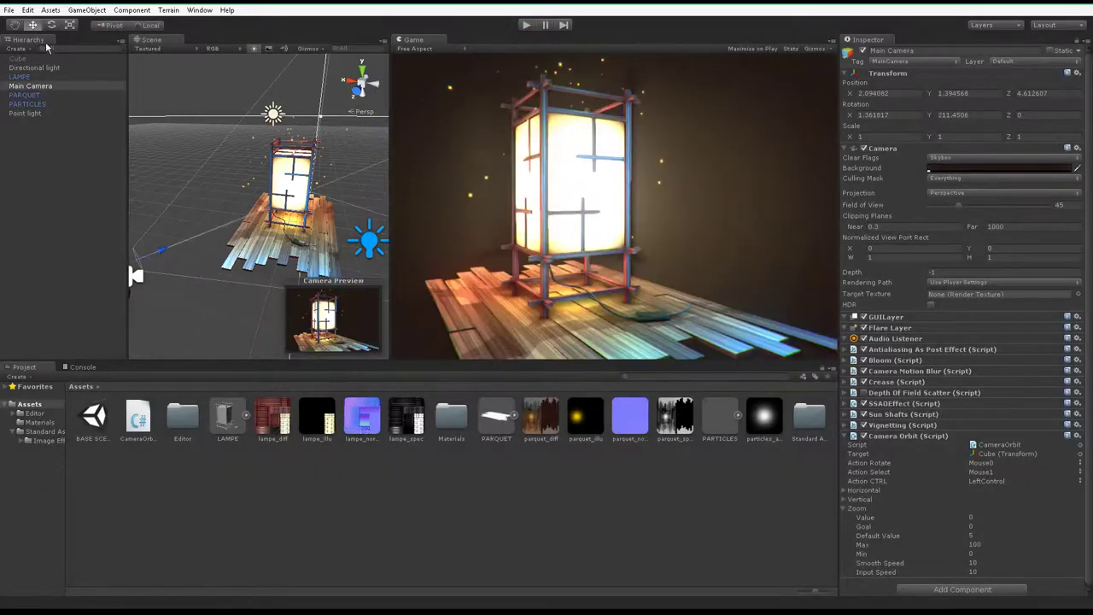
# Step: Lower the Cube to Y 0.9136744 and replay to check the new orbit centre
pyautogui.click(19, 58)
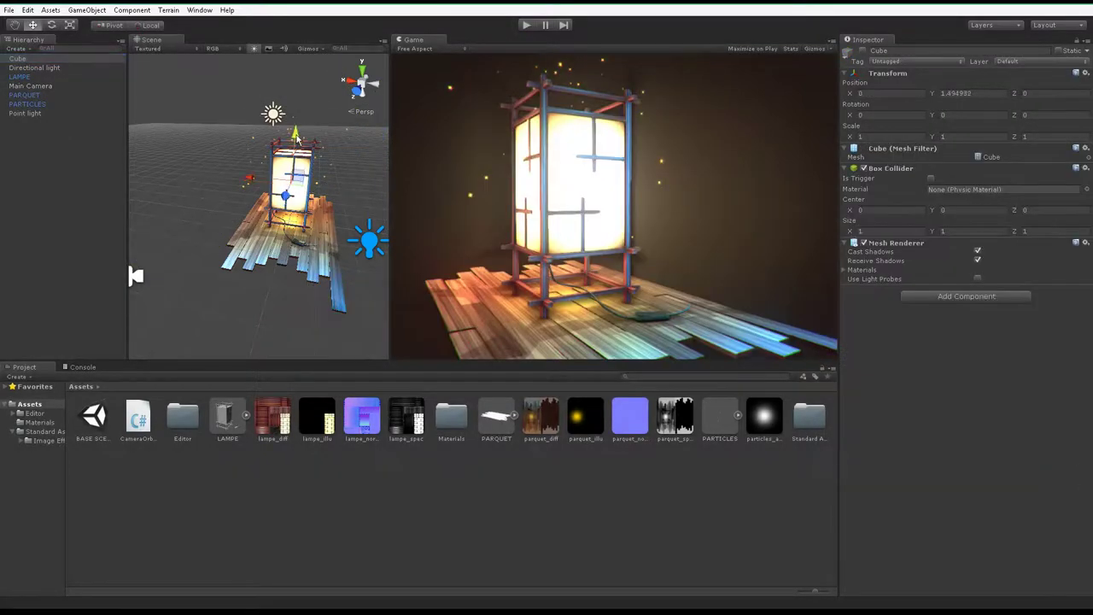
pyautogui.click(526, 25)
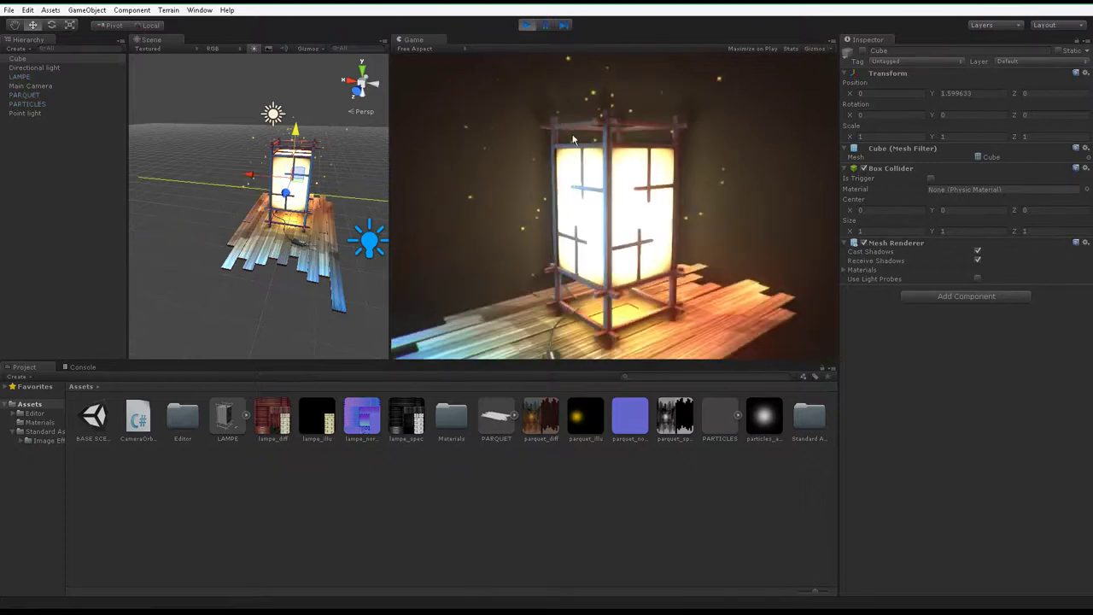
pyautogui.click(527, 24)
pyautogui.moveTo(297, 148); pyautogui.dragTo(296, 154)
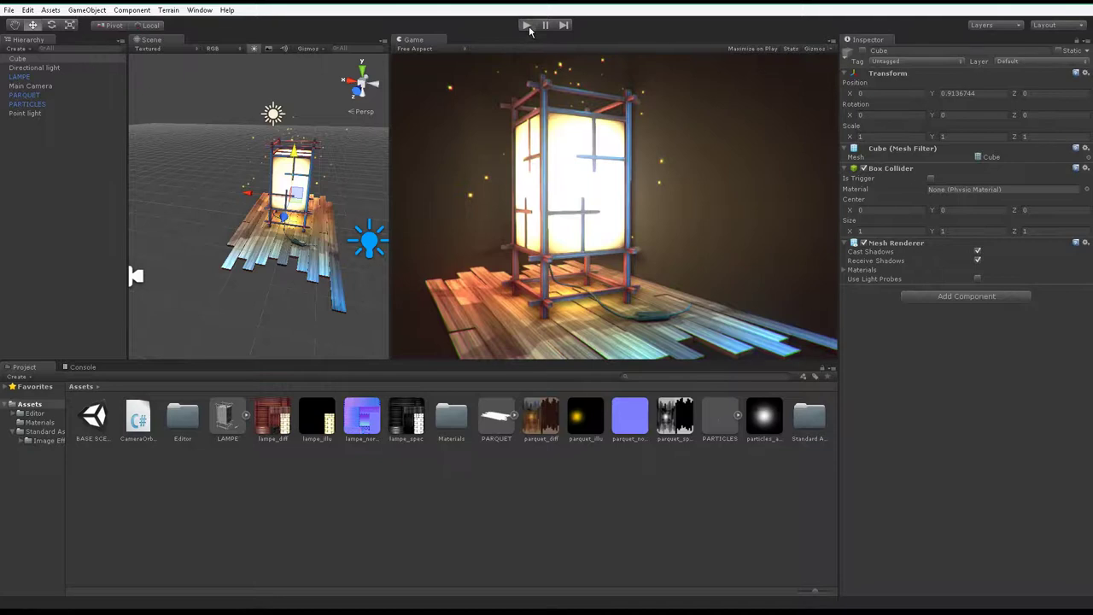
pyautogui.click(526, 25)
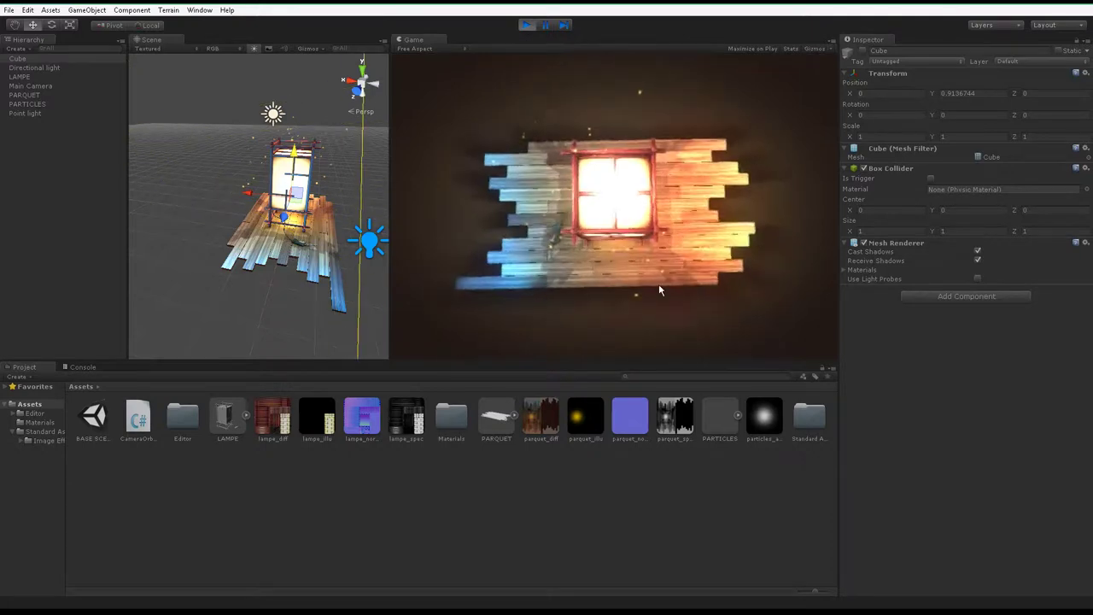
pyautogui.click(526, 26)
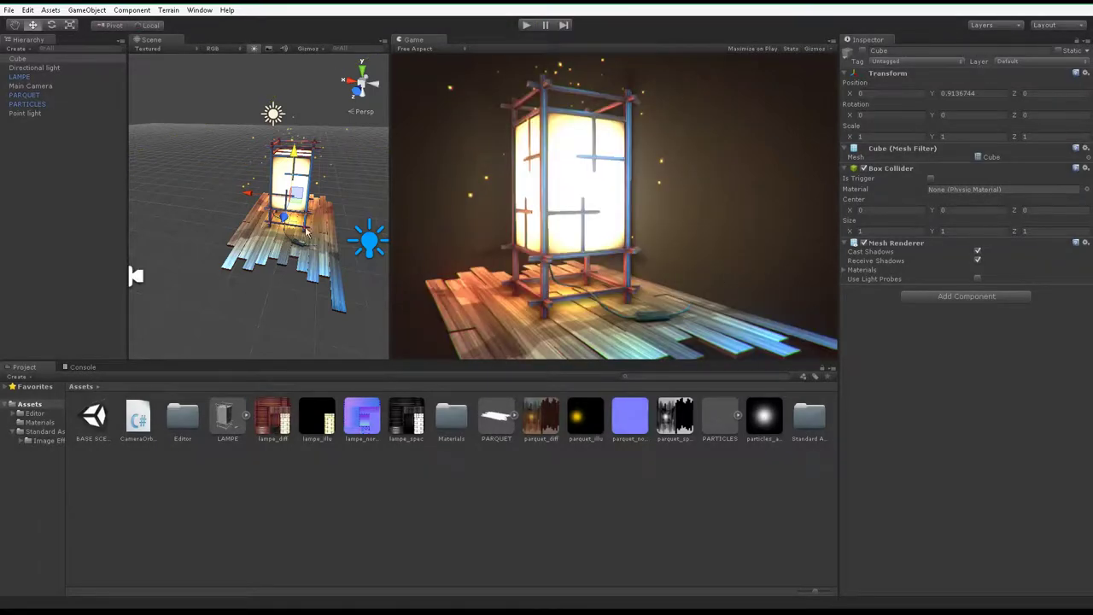
pyautogui.keyDown('alt'); pyautogui.moveTo(207, 237); pyautogui.dragTo(220, 256); pyautogui.keyUp('alt')
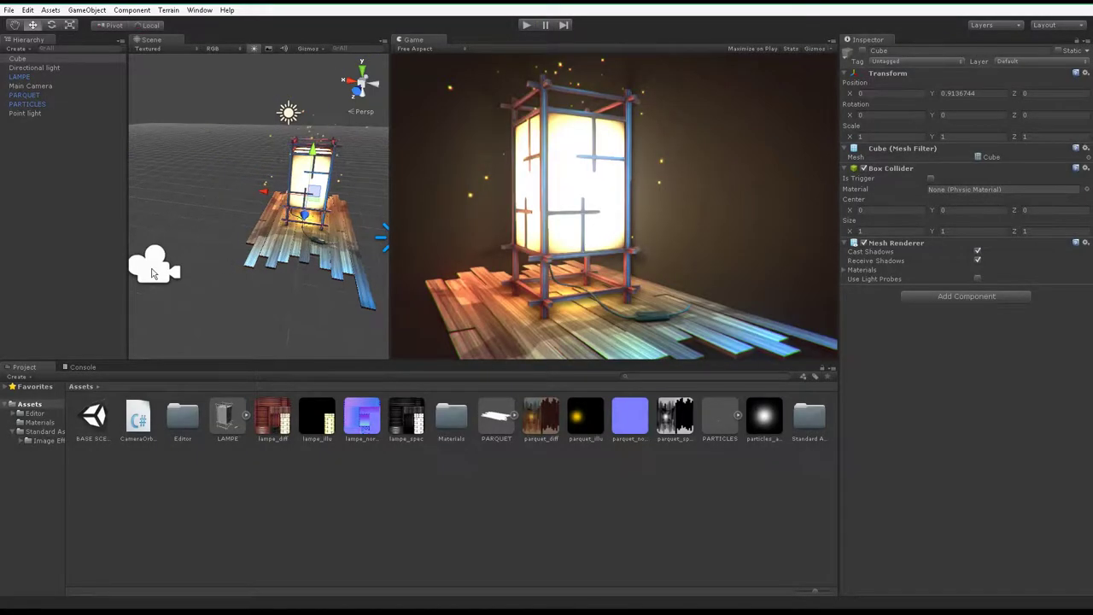
pyautogui.click(154, 273)
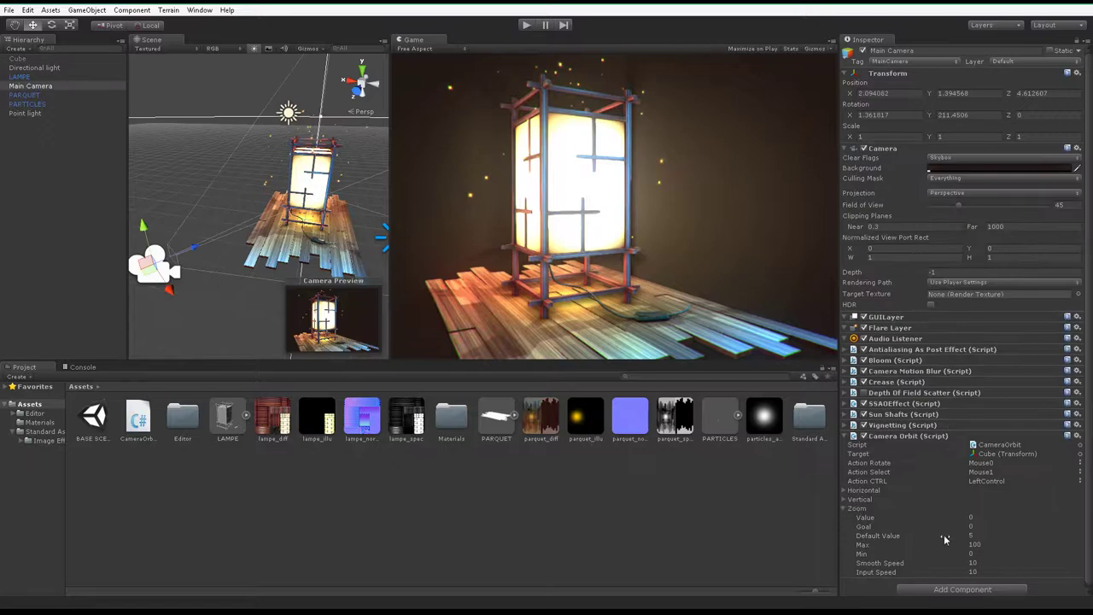
# Step: Set the horizontal orbit Min to 5.5 and horizontal Smooth Speed to 5
pyautogui.click(858, 510)
pyautogui.click(846, 491)
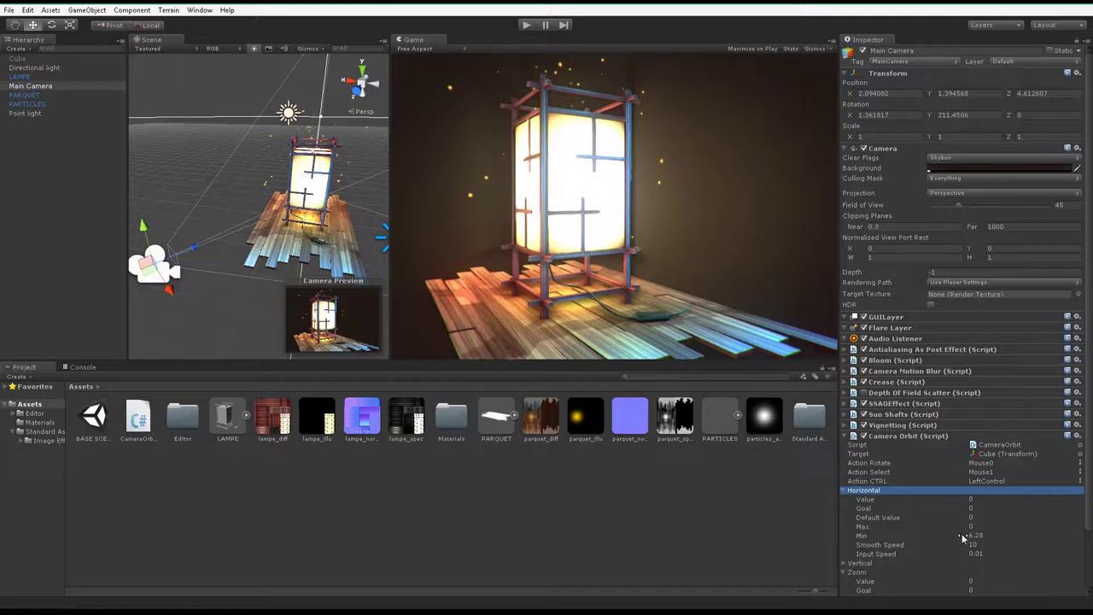
pyautogui.scroll(-1, 969, 549)
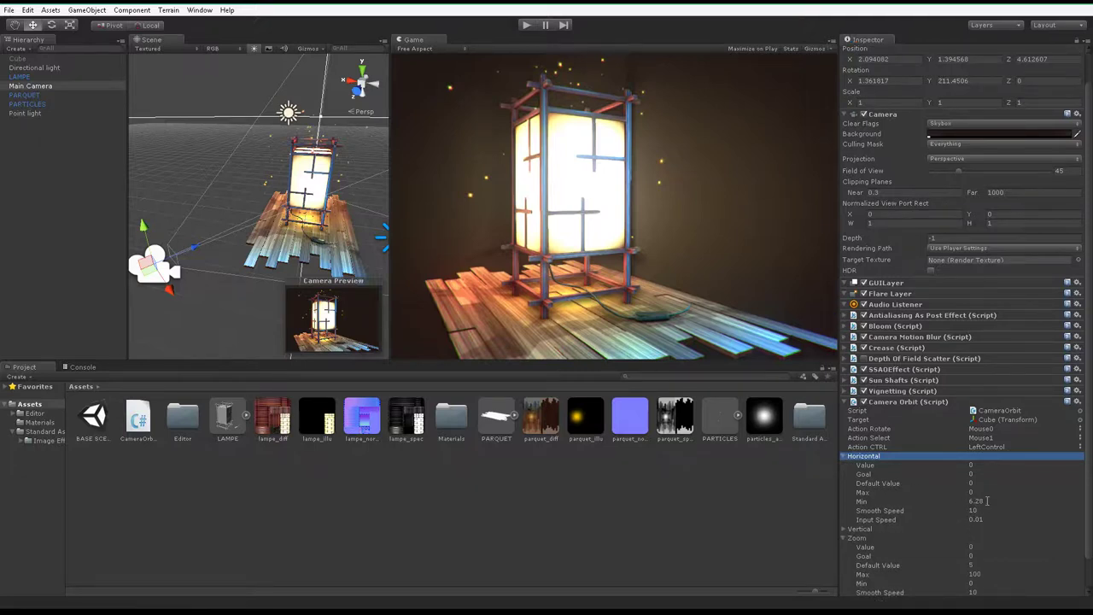
pyautogui.click(987, 501)
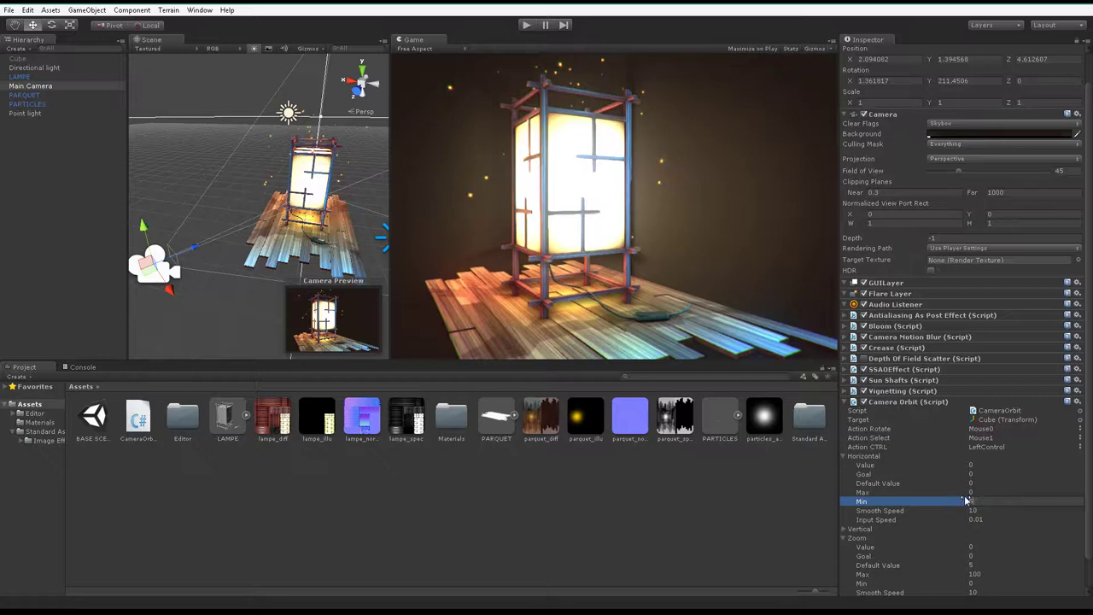
pyautogui.press('Return')
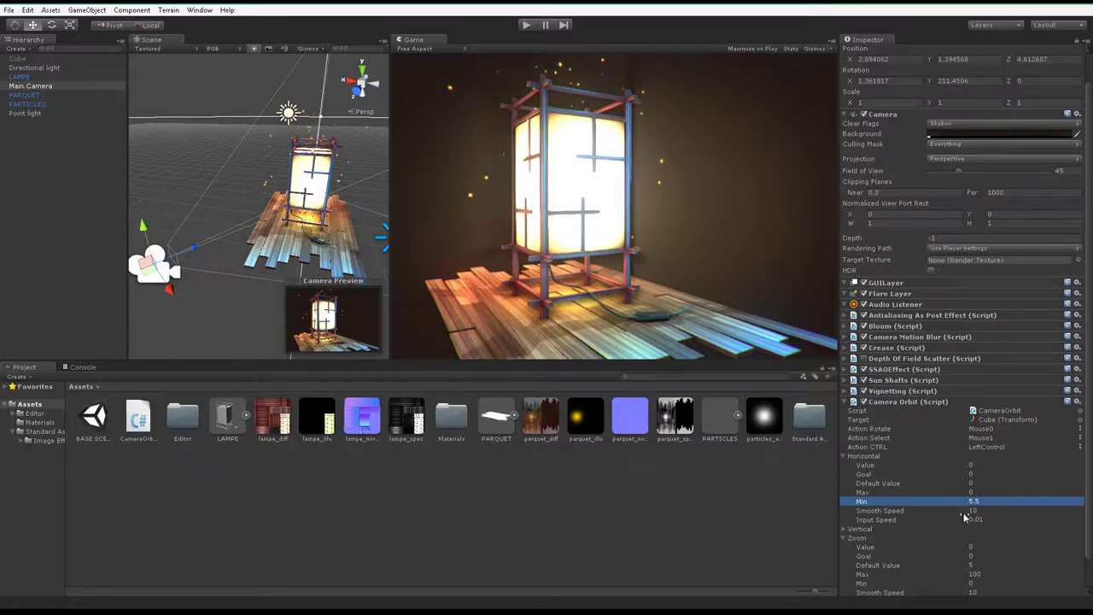
pyautogui.click(972, 510)
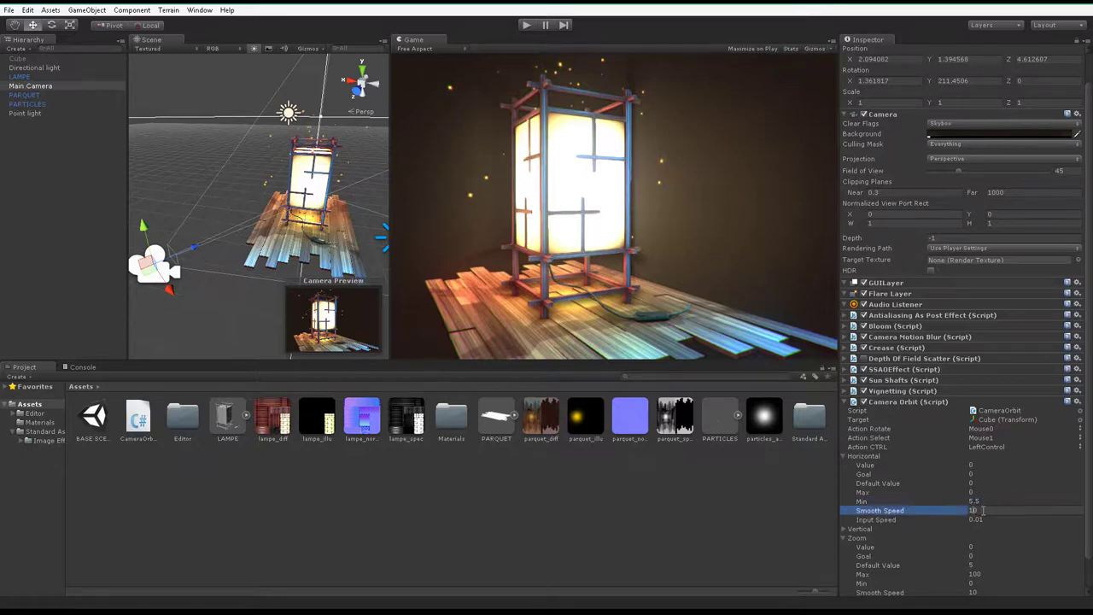
pyautogui.write('5')
# Step: Set vertical Smooth Speed 5, vertical Max 1.5, and zoom Smooth Speed 5
pyautogui.scroll(-1, 954, 513)
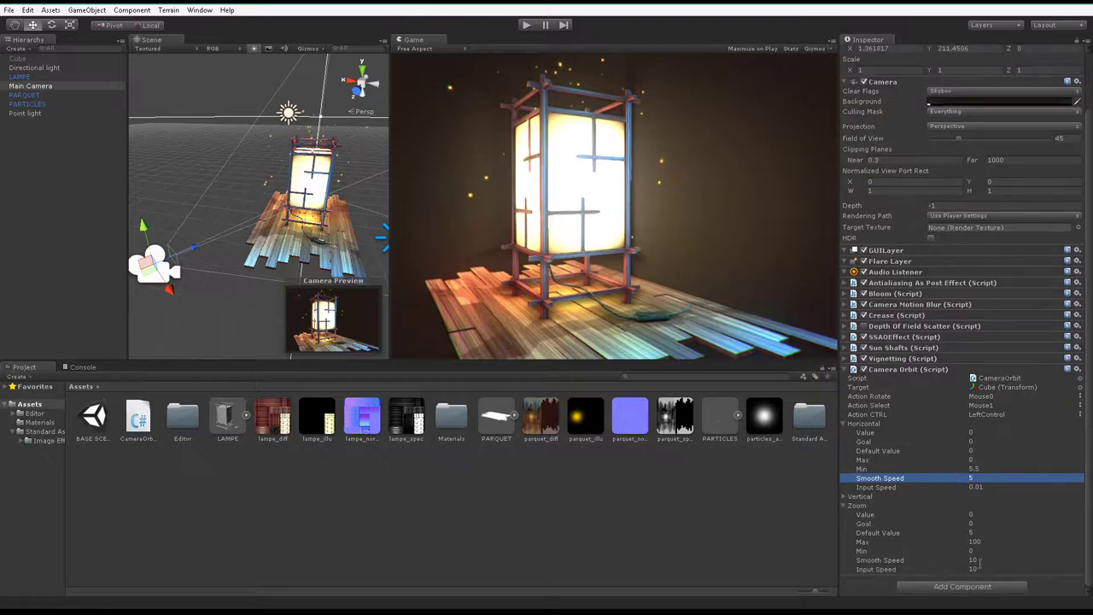
pyautogui.click(864, 497)
pyautogui.scroll(-2, 984, 508)
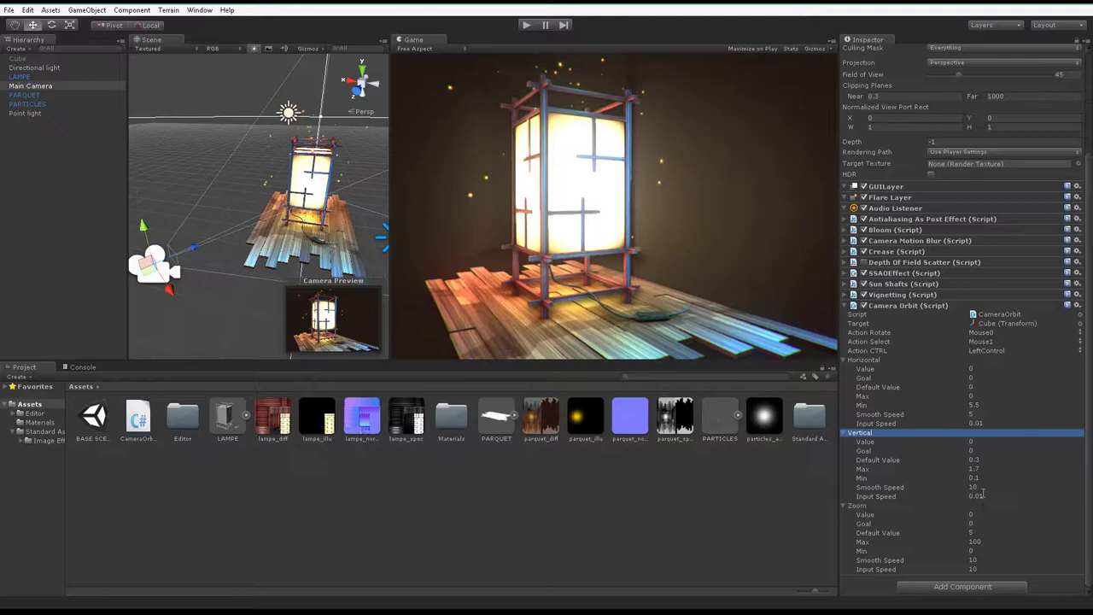
pyautogui.click(984, 487)
pyautogui.write('5')
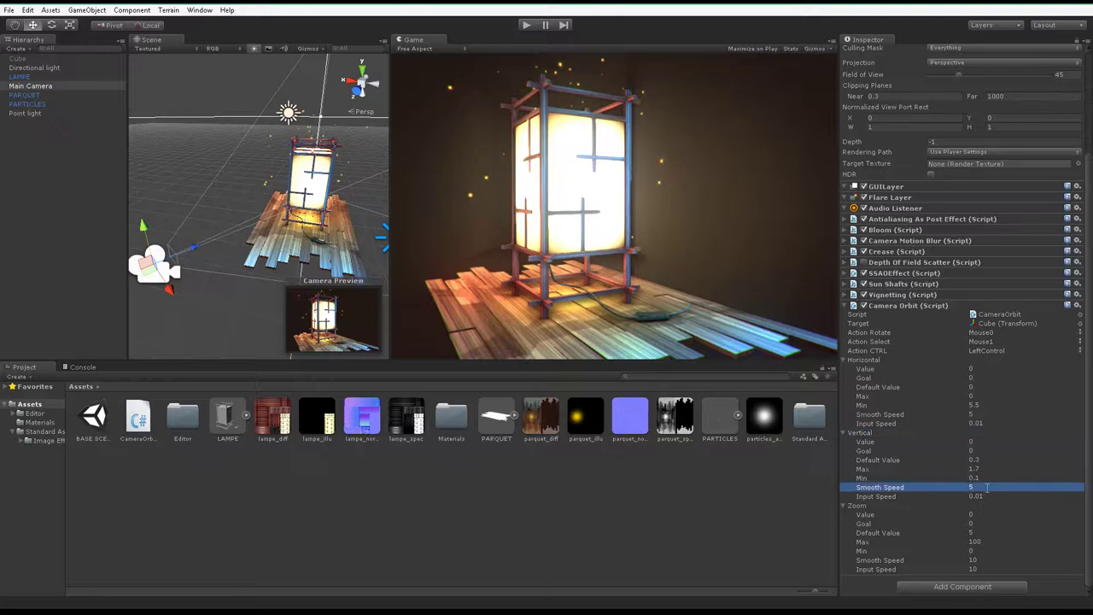
pyautogui.click(973, 469)
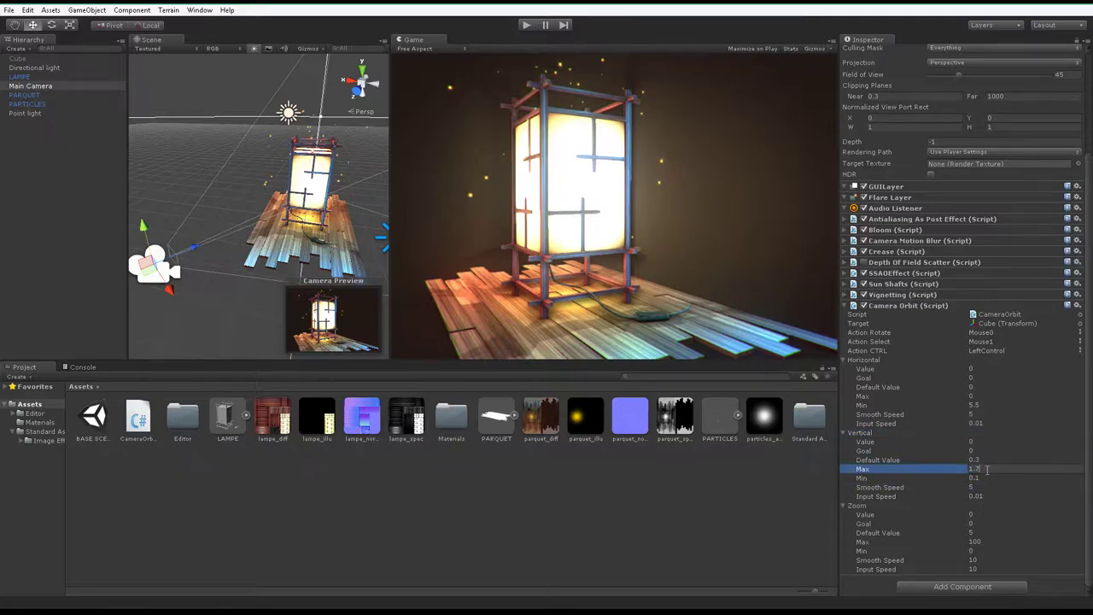
pyautogui.write('1.5')
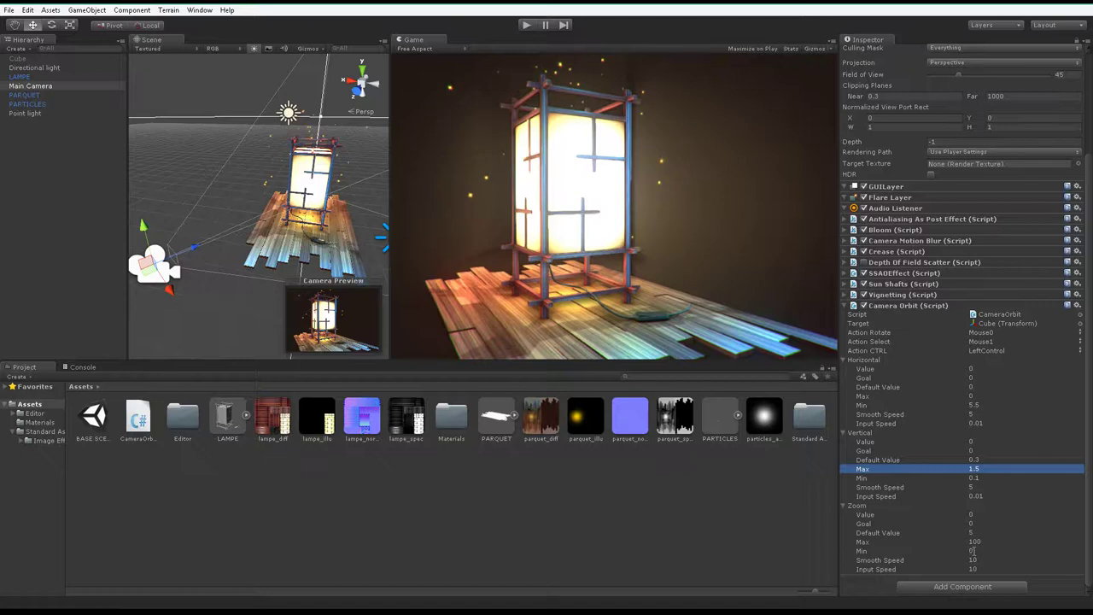
pyautogui.click(976, 559)
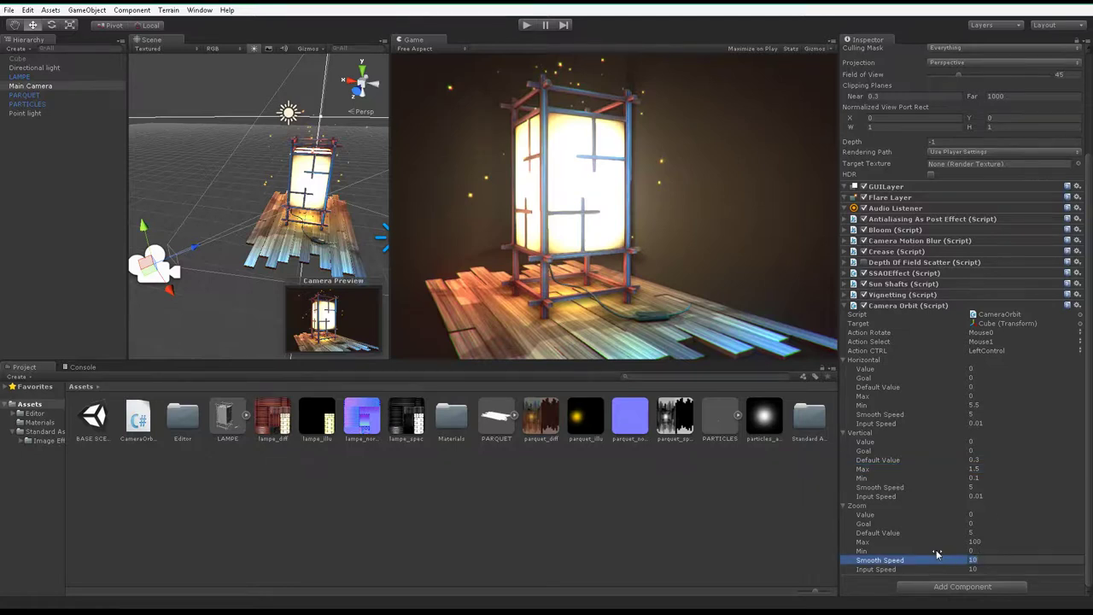
pyautogui.write('5')
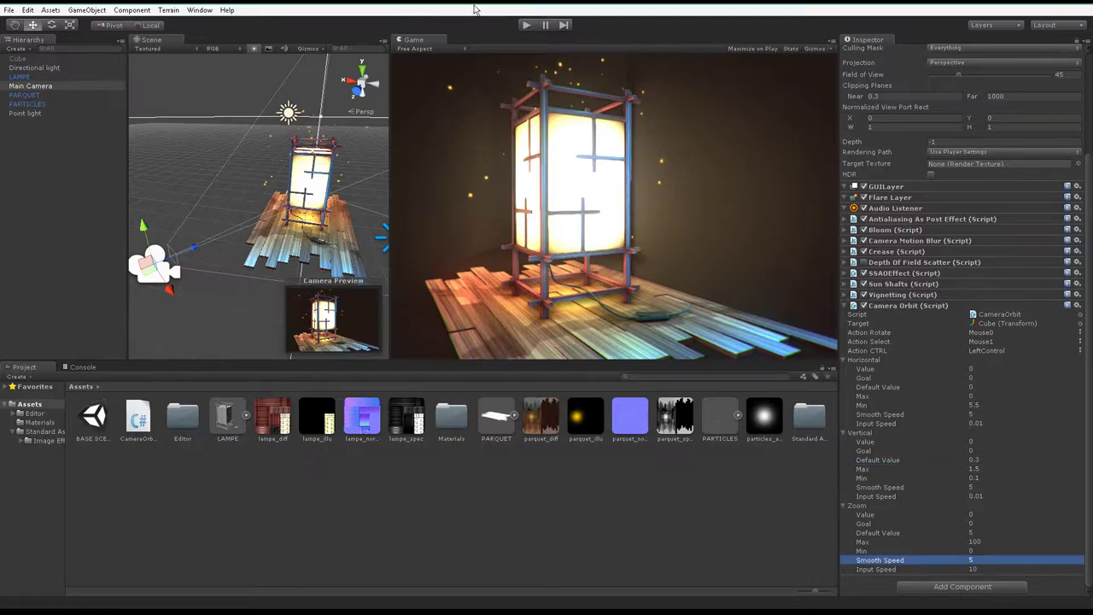
pyautogui.click(526, 25)
pyautogui.moveTo(678, 245)
pyautogui.mouseDown()
pyautogui.moveTo(707, 241)
pyautogui.moveTo(623, 236)
pyautogui.moveTo(566, 147)
pyautogui.mouseUp()
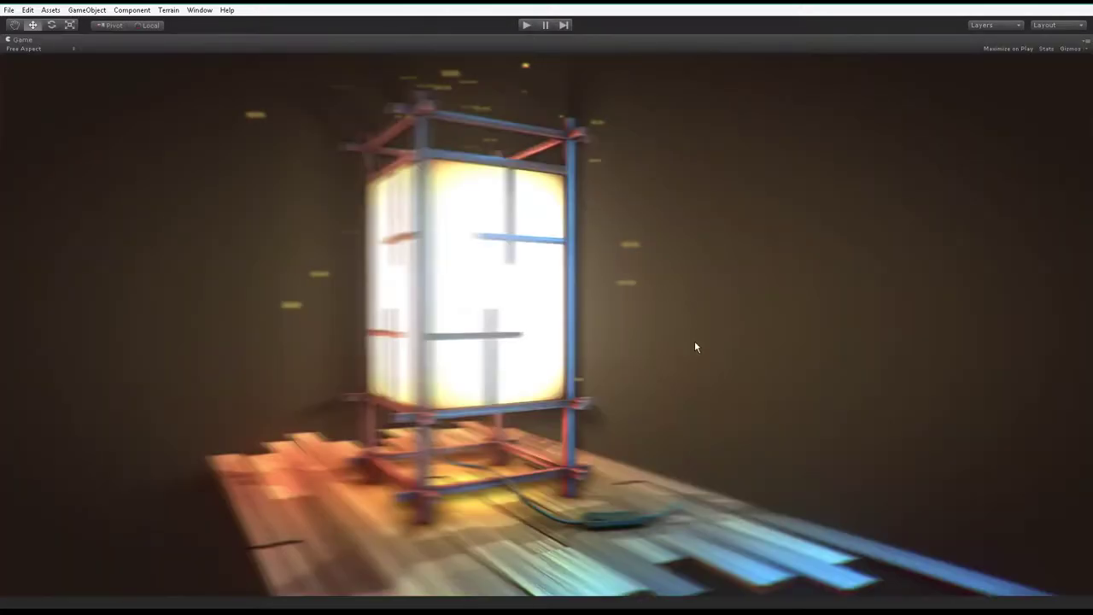
pyautogui.click(527, 24)
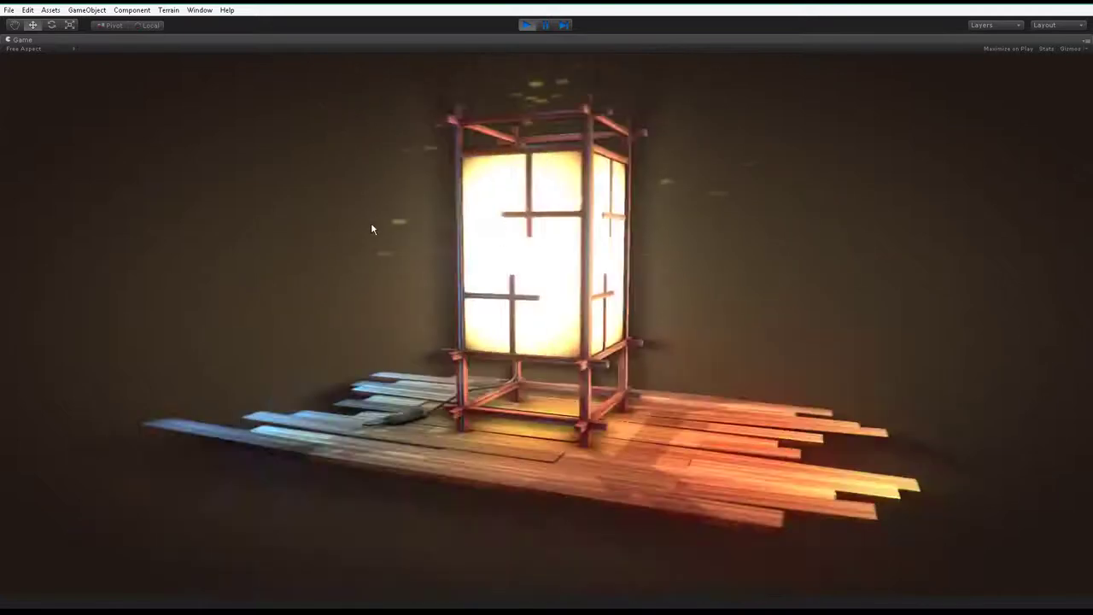
pyautogui.click(525, 24)
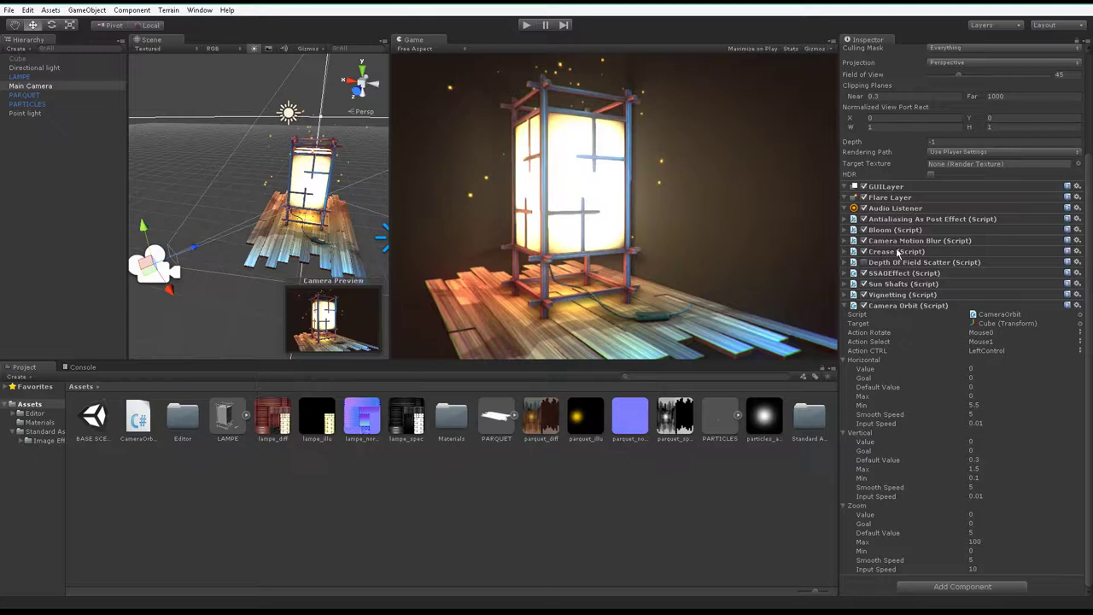
# Step: Set Camera Motion Blur Velocity Max to 4 and Velocity Scale to 0.15, then play-test
pyautogui.click(851, 242)
pyautogui.click(864, 293)
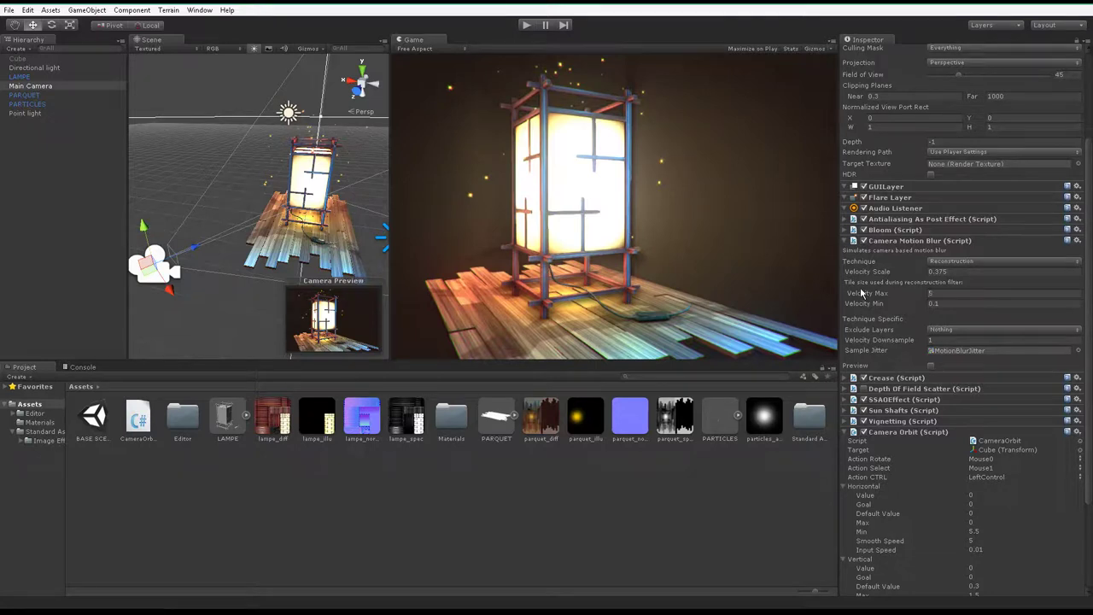
pyautogui.click(939, 271)
pyautogui.write('0.15')
pyautogui.click(526, 28)
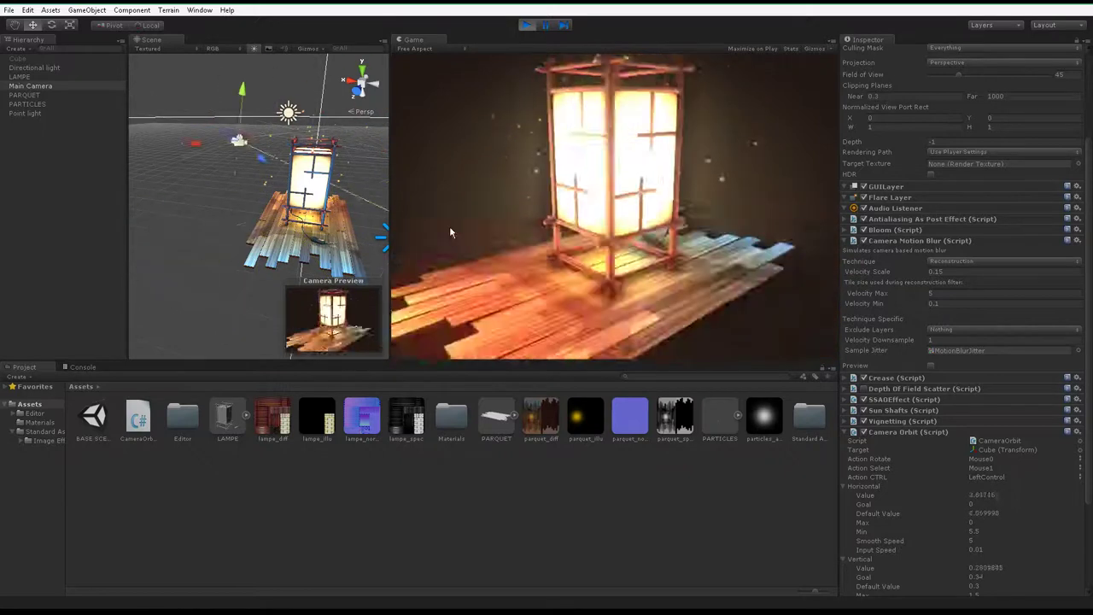
pyautogui.hotkey('ctrl', 'p')
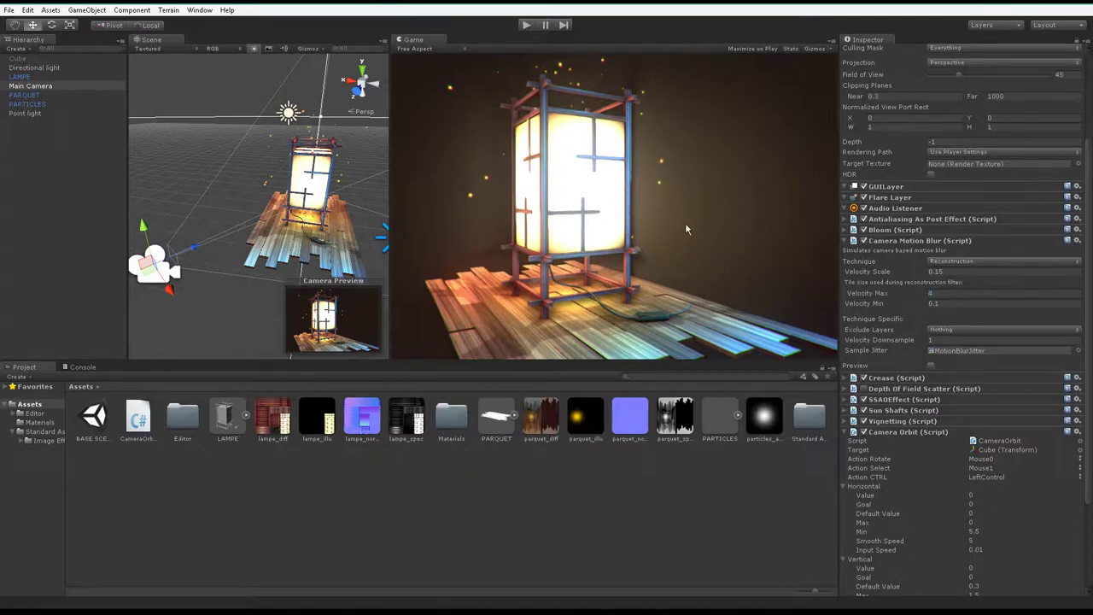
# Step: Keep Bloom quality at High and set Bloom Intensity to 1 and Threshold to 0.5
pyautogui.click(873, 231)
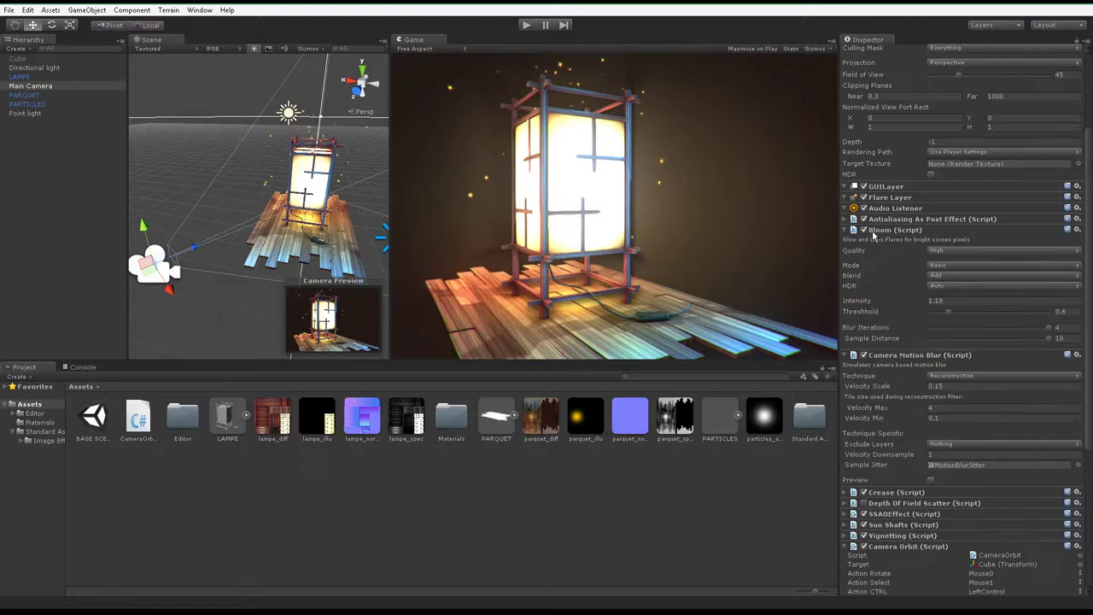
pyautogui.click(949, 250)
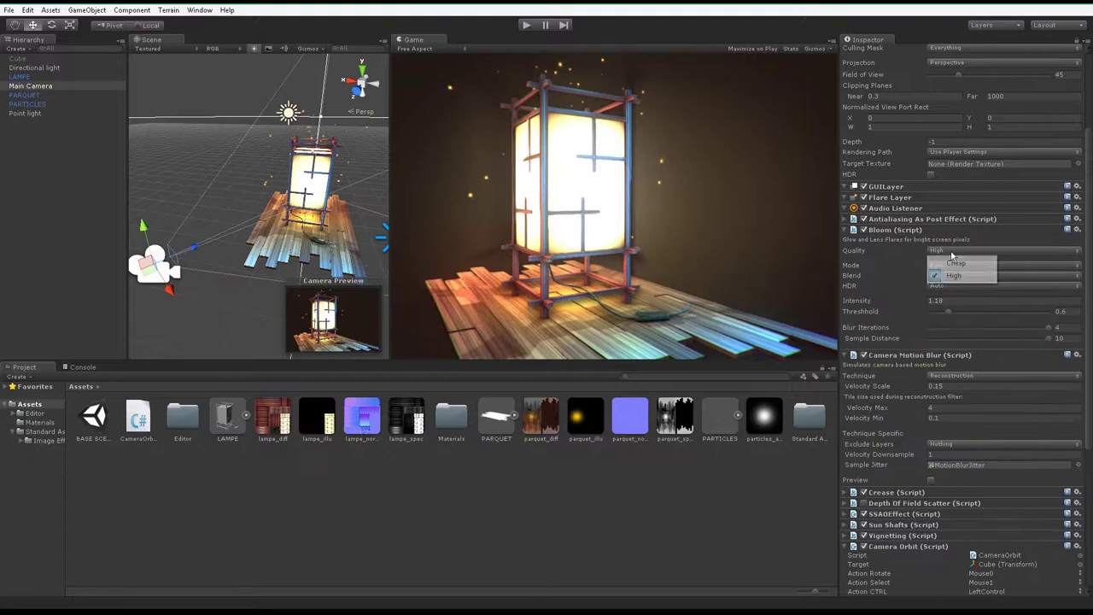
pyautogui.click(884, 266)
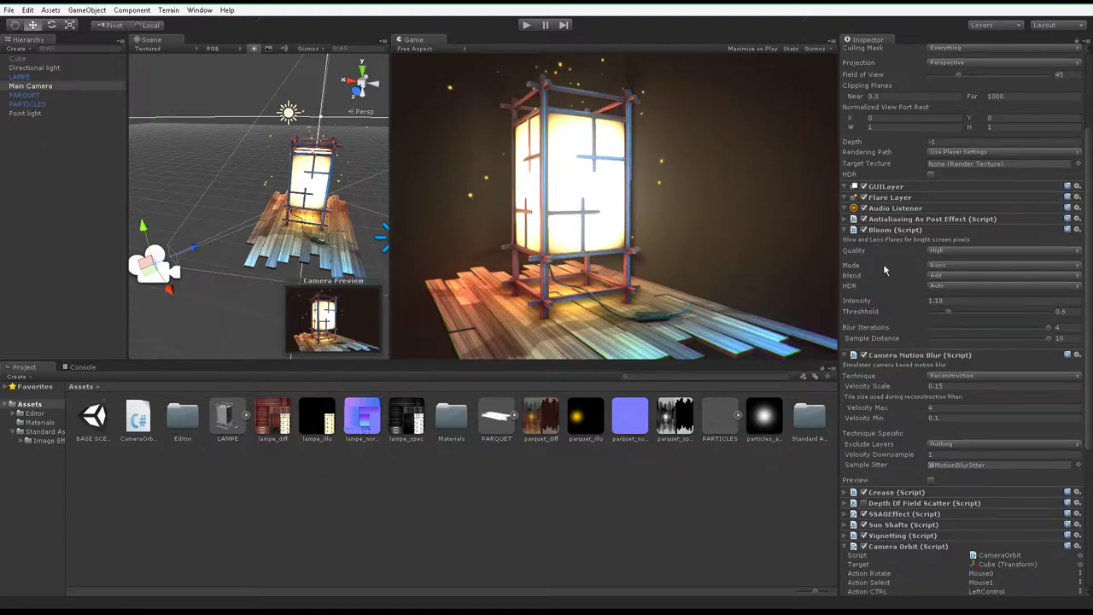
pyautogui.click(941, 300)
pyautogui.write('1')
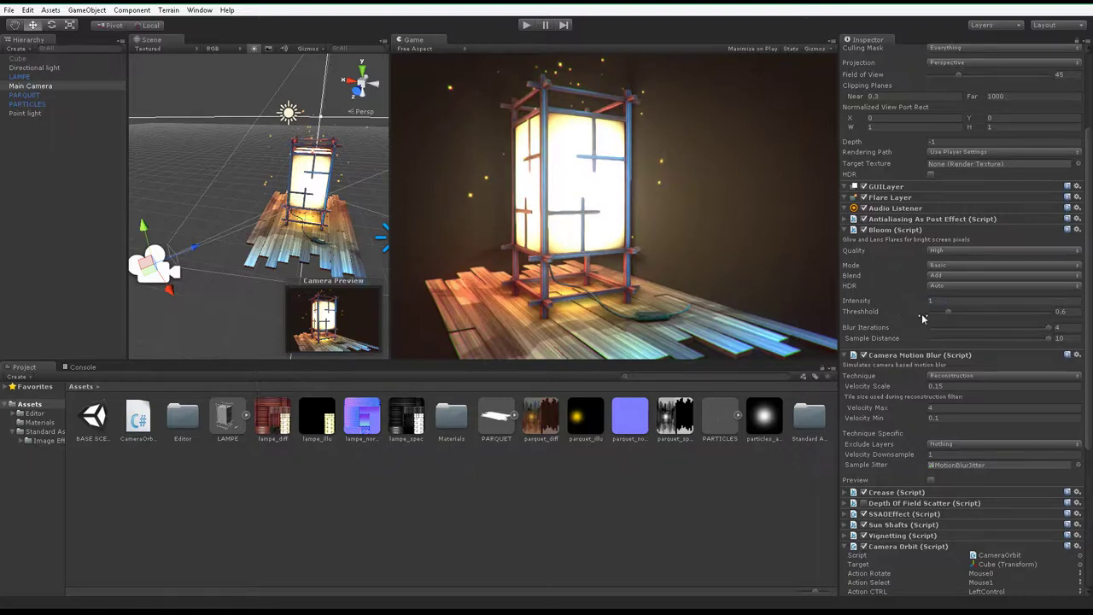
pyautogui.moveTo(861, 312); pyautogui.dragTo(854, 315)
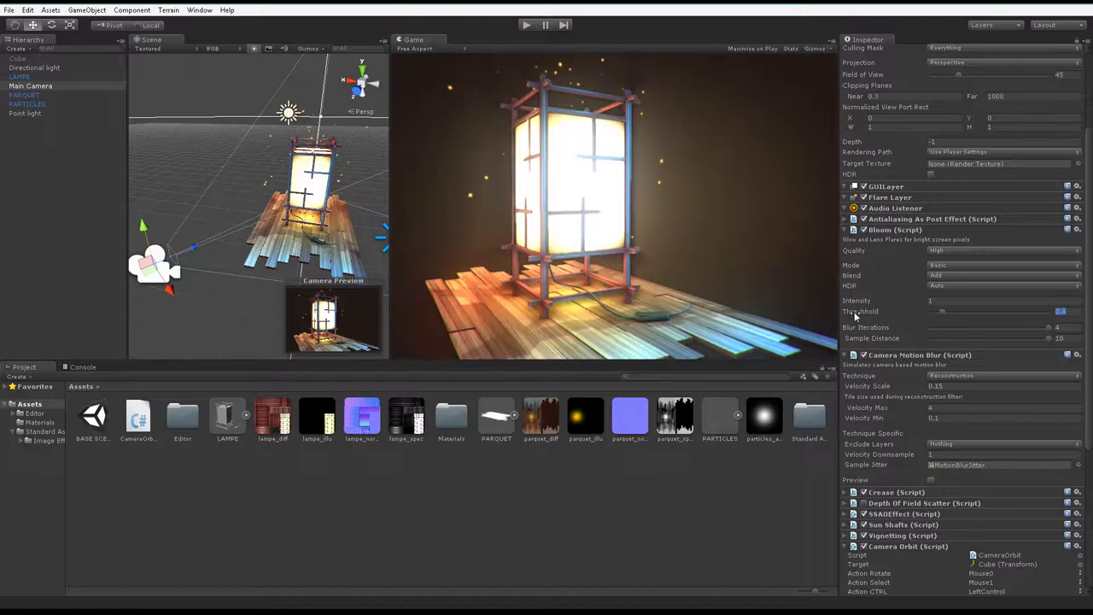
pyautogui.click(1064, 312)
pyautogui.write('0')
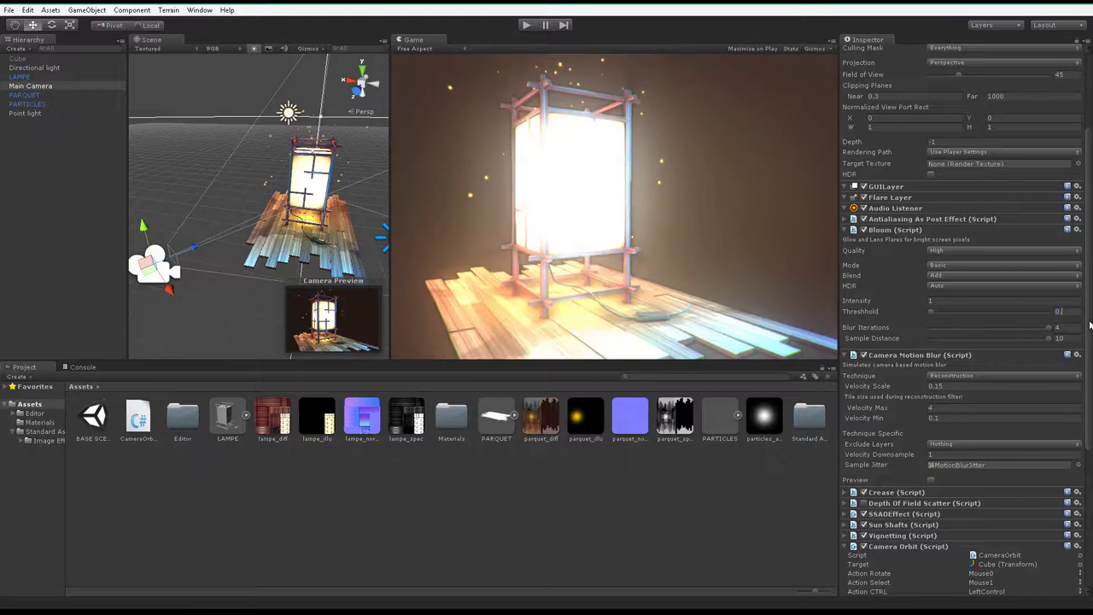
pyautogui.write('.5')
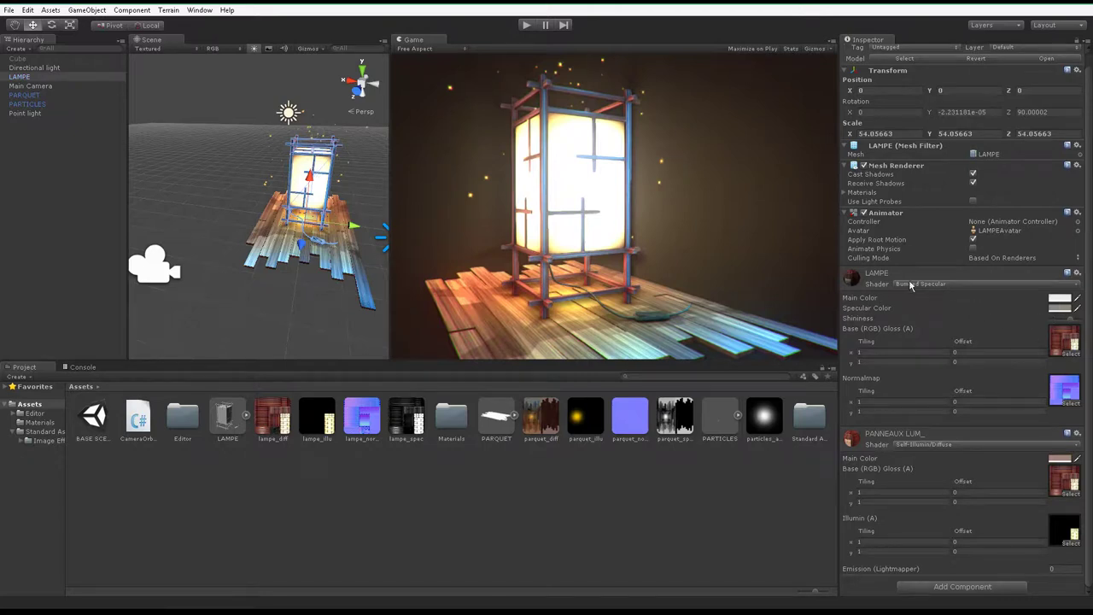
# Step: Lighten the LAMPE material's Main Color
pyautogui.click(1057, 304)
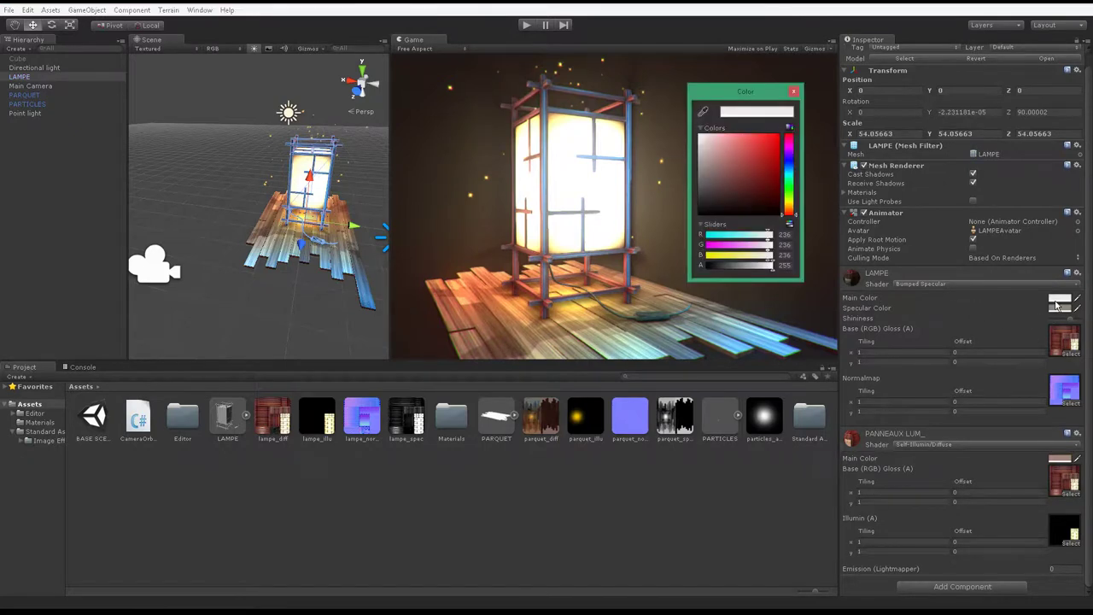
pyautogui.moveTo(698, 153); pyautogui.dragTo(665, 147)
pyautogui.moveTo(663, 142)
pyautogui.mouseDown()
pyautogui.moveTo(648, 145)
pyautogui.moveTo(700, 145)
pyautogui.mouseUp()
pyautogui.click(793, 90)
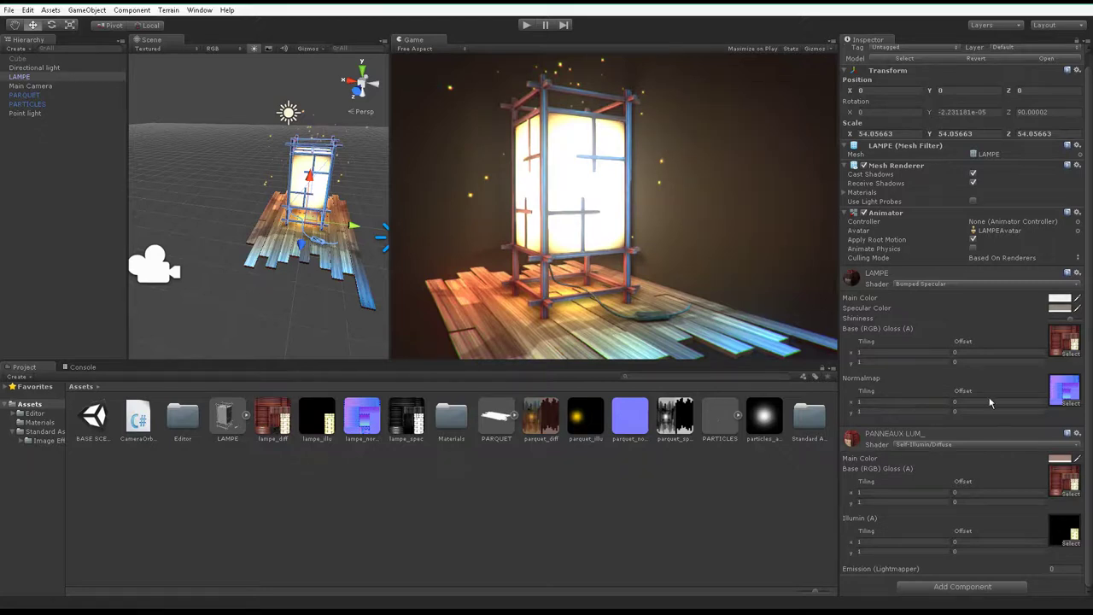
# Step: Darken the lamp panel's Main Color to a reddish brown (112/96/90)
pyautogui.click(1063, 460)
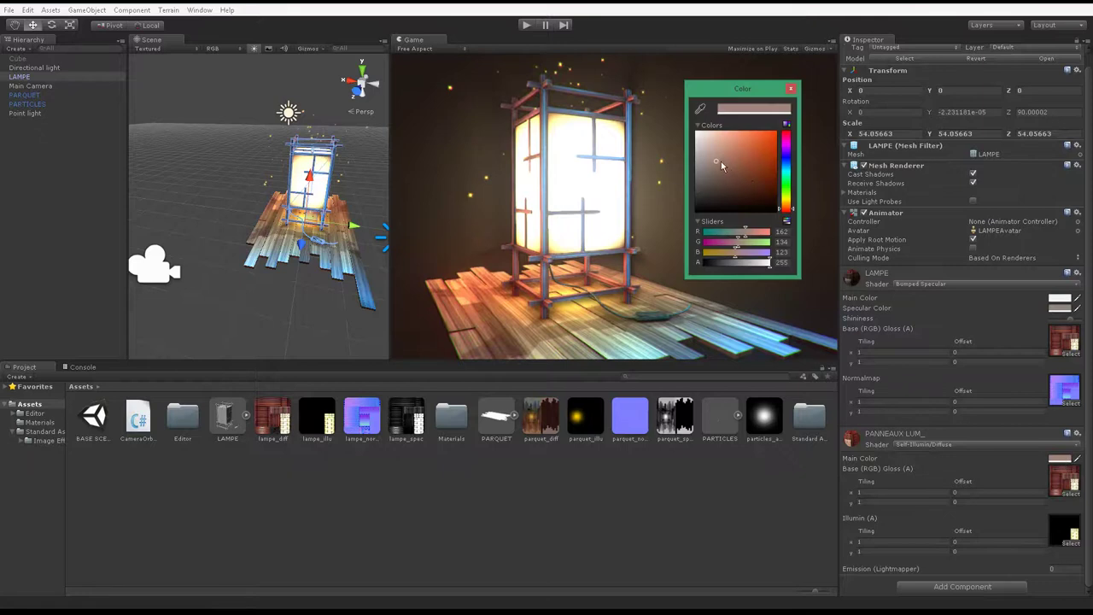
pyautogui.moveTo(721, 164); pyautogui.dragTo(709, 178)
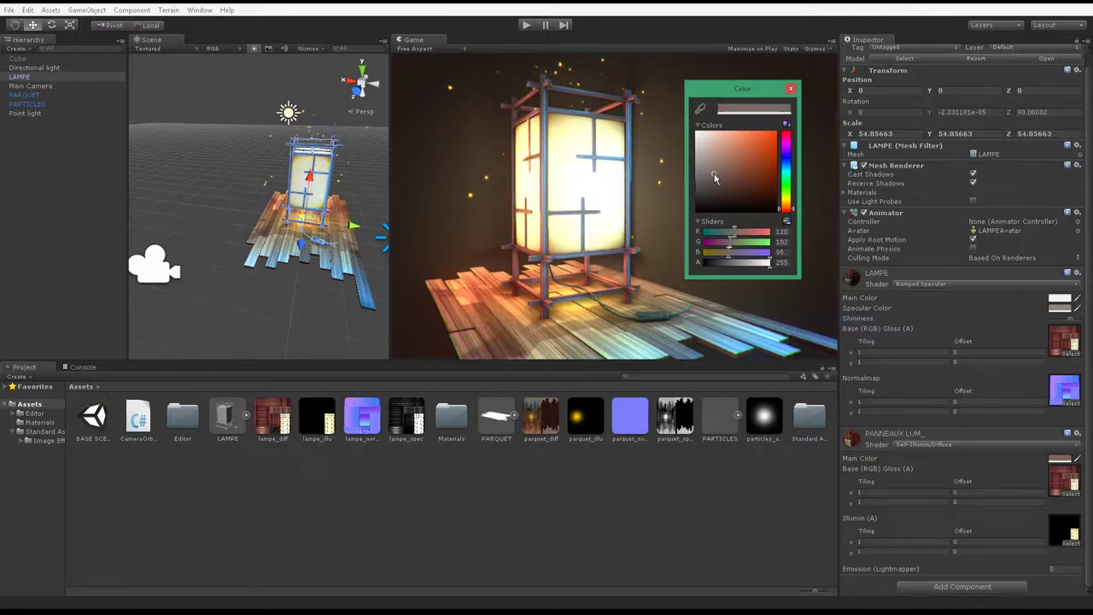
pyautogui.moveTo(787, 204); pyautogui.dragTo(787, 217)
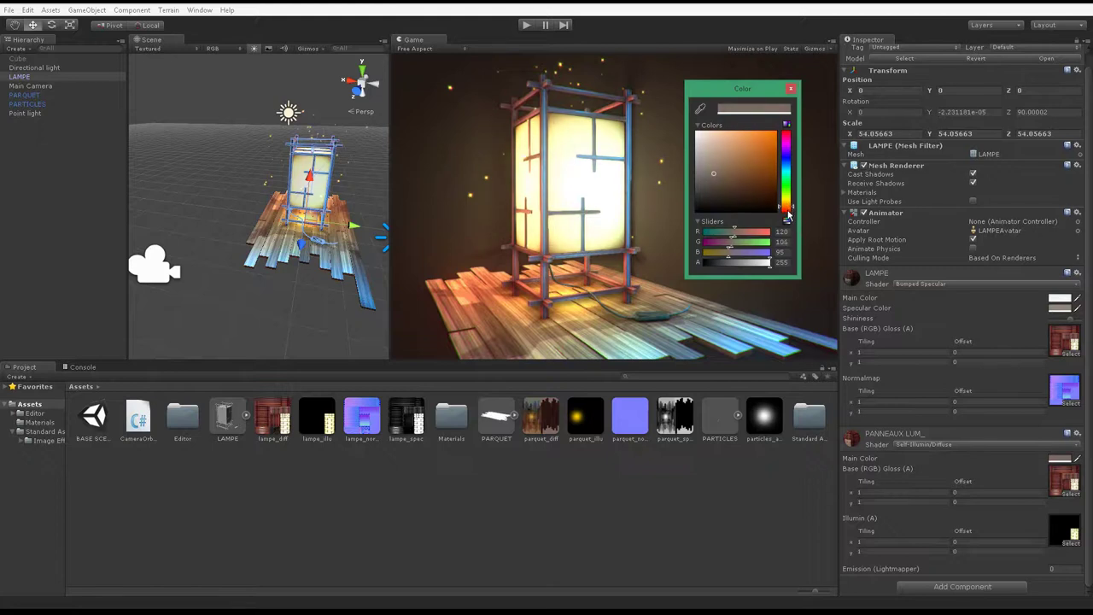
pyautogui.click(721, 176)
pyautogui.moveTo(721, 177); pyautogui.dragTo(717, 180)
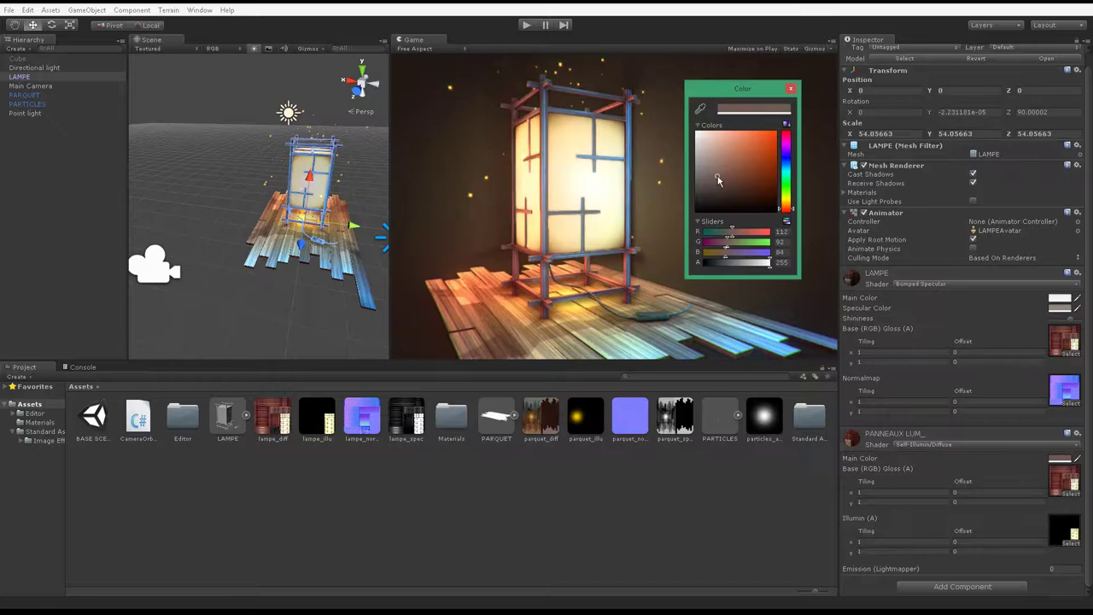
pyautogui.click(578, 194)
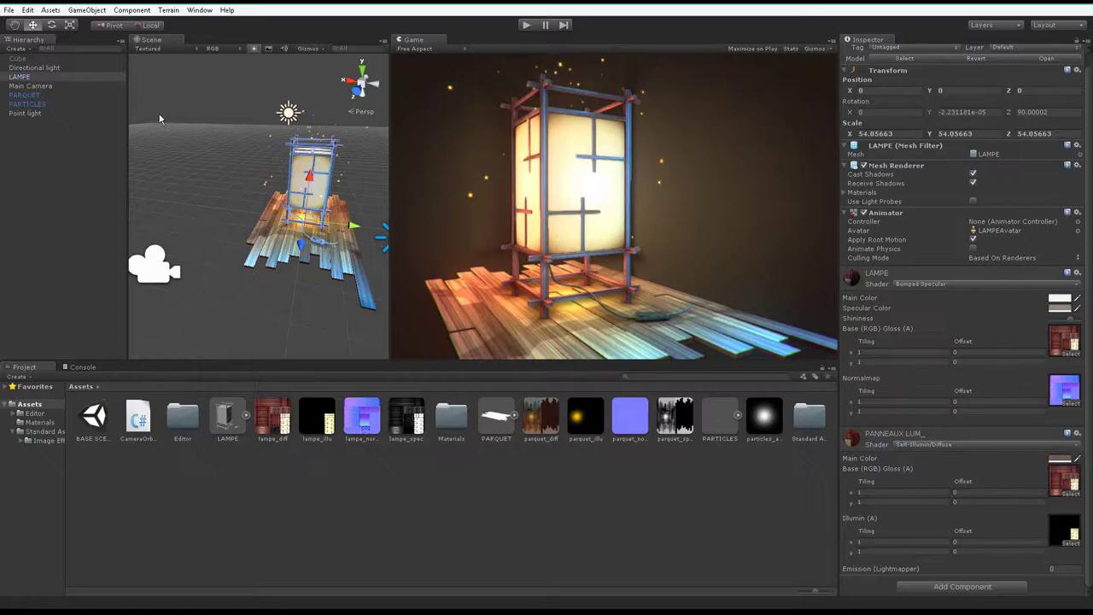
pyautogui.click(33, 86)
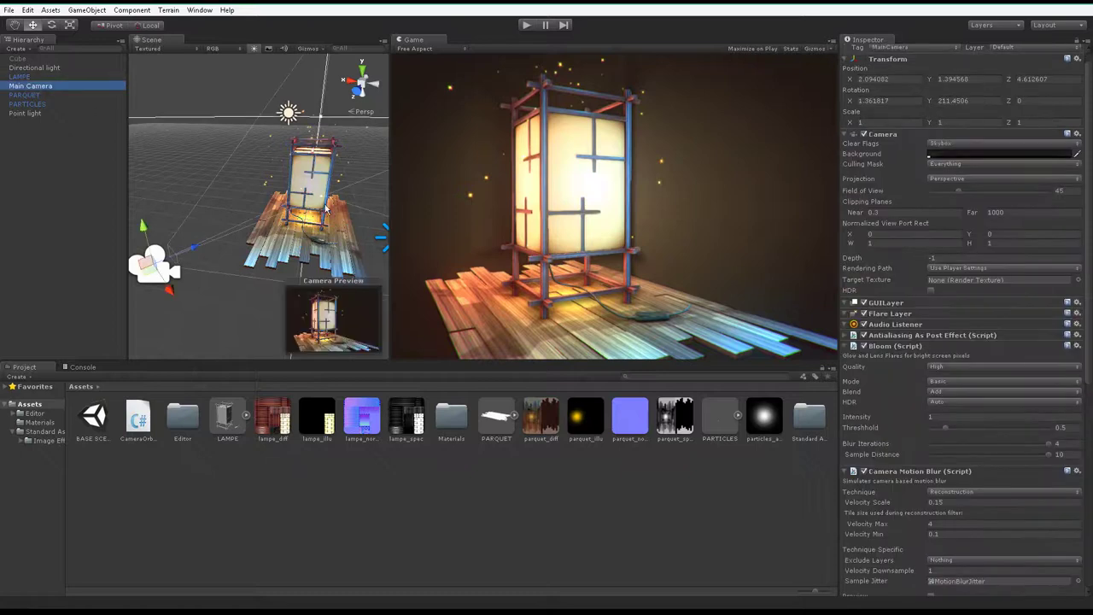
# Step: Toggle Bloom off and on to compare the scene with and without it
pyautogui.click(863, 345)
pyautogui.click(863, 346)
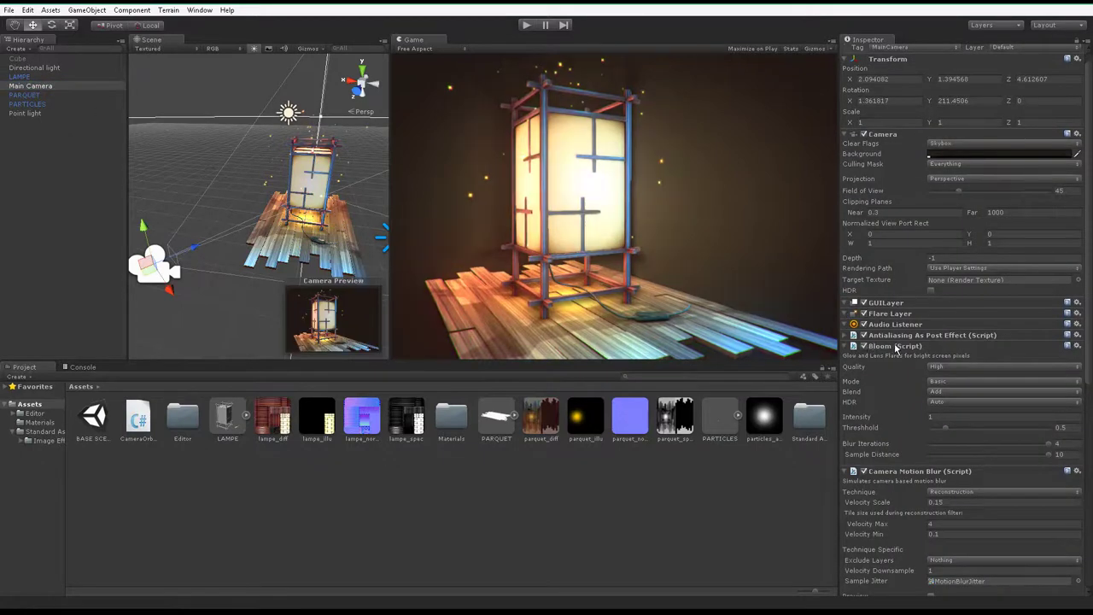
pyautogui.click(896, 345)
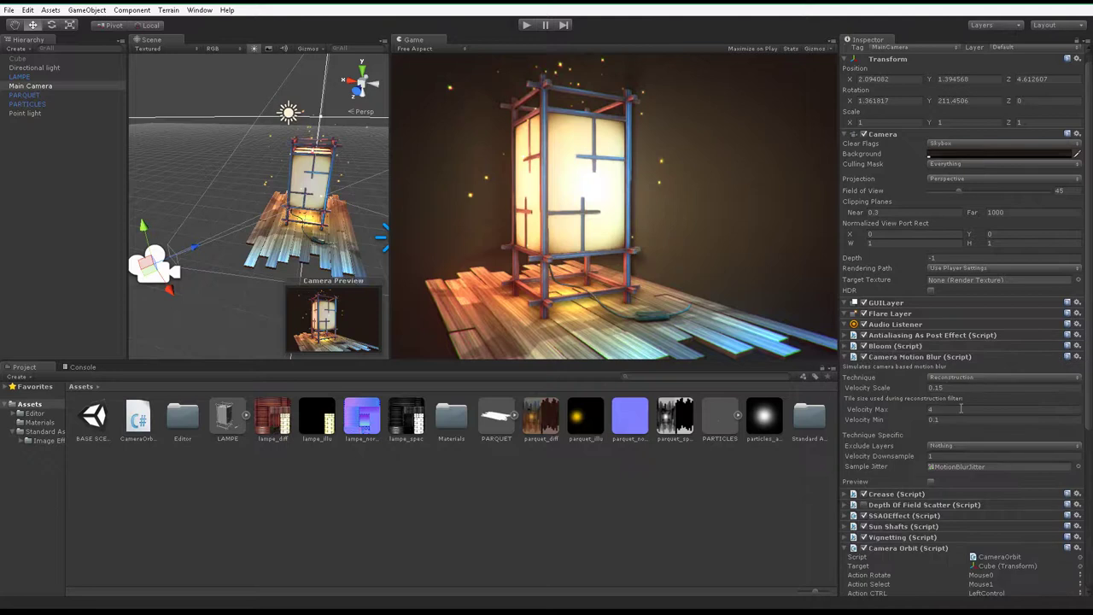
# Step: Lower Bloom Intensity to 0.5 and maximize the Game view
pyautogui.click(845, 345)
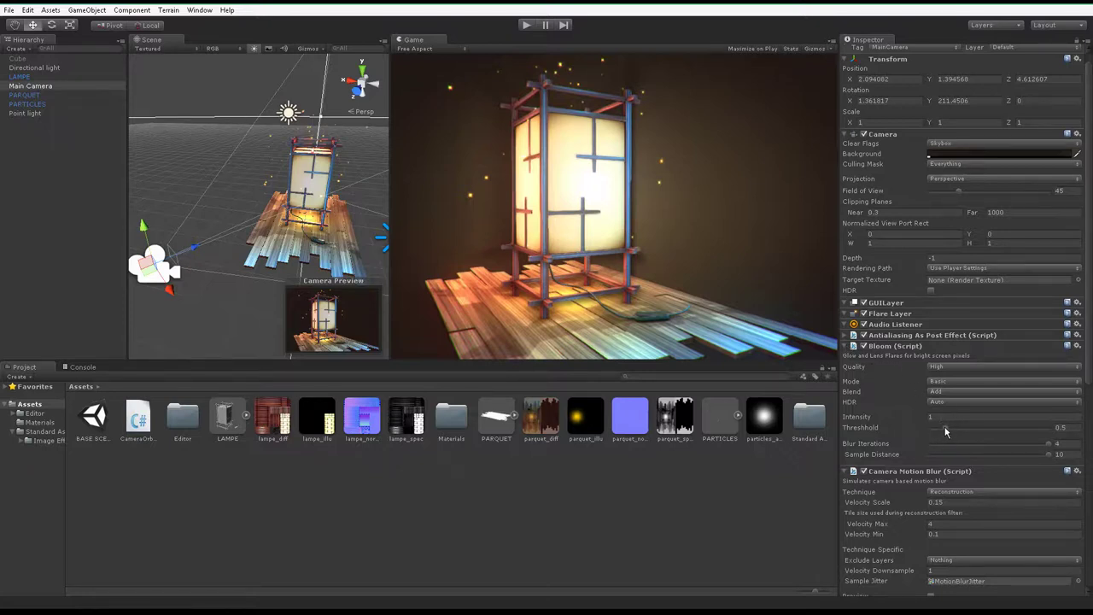
pyautogui.write('0.5')
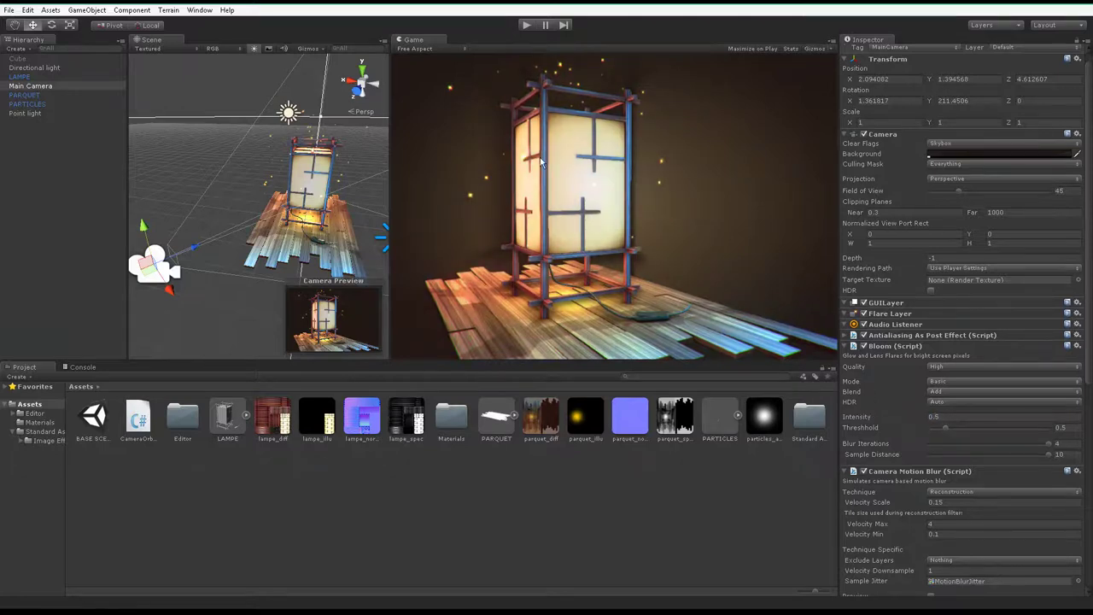
pyautogui.hotkey('shift', 'space')
# Step: Play the scene to watch the camera orbit the lamp, then stop and select the lamp
pyautogui.click(528, 25)
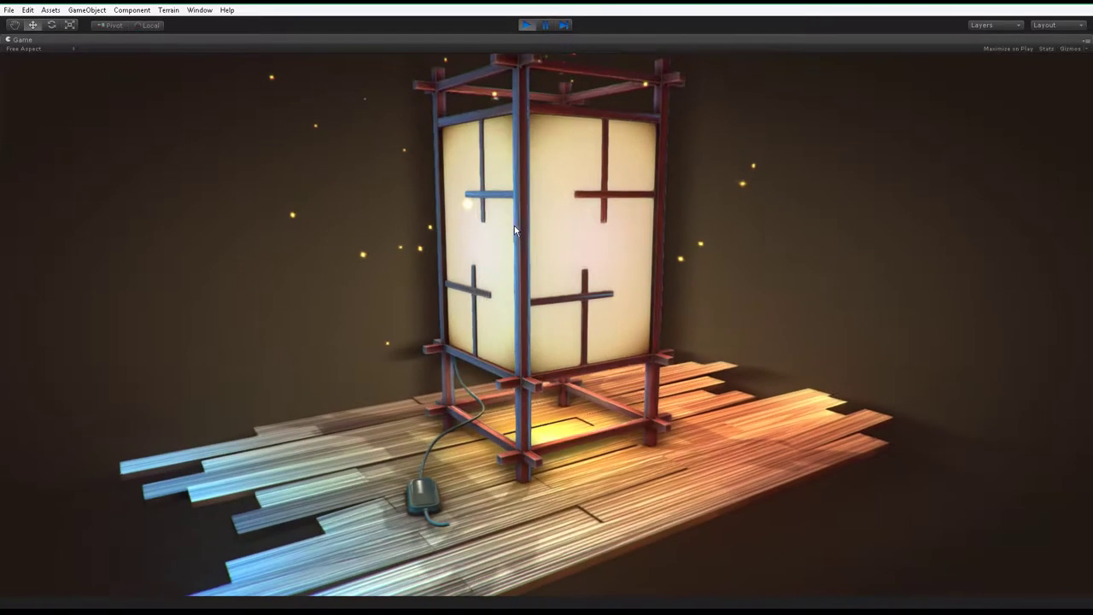
pyautogui.click(526, 24)
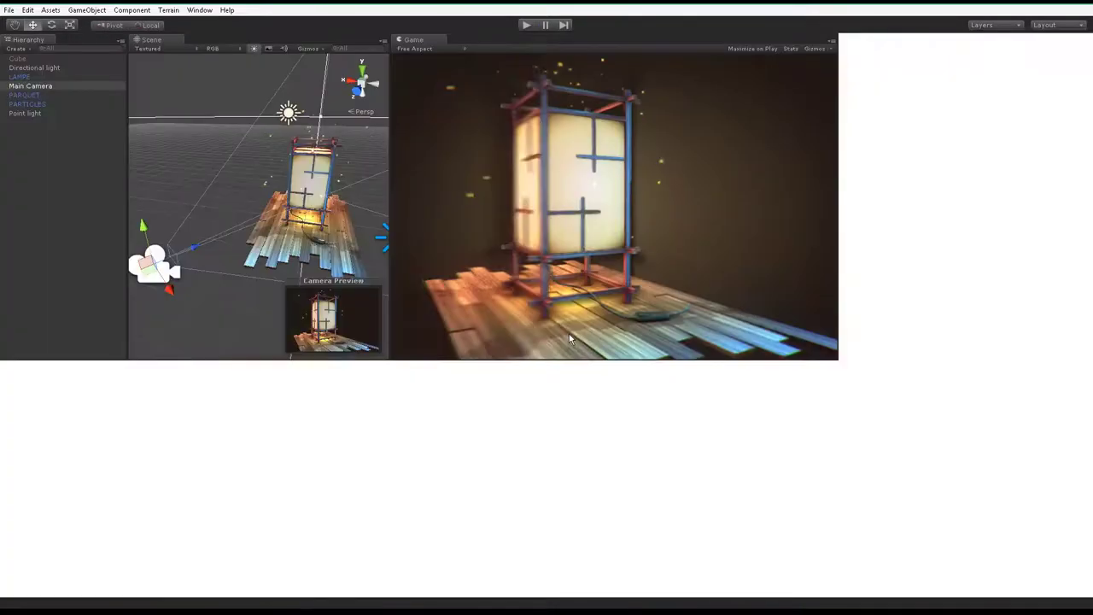
pyautogui.click(301, 164)
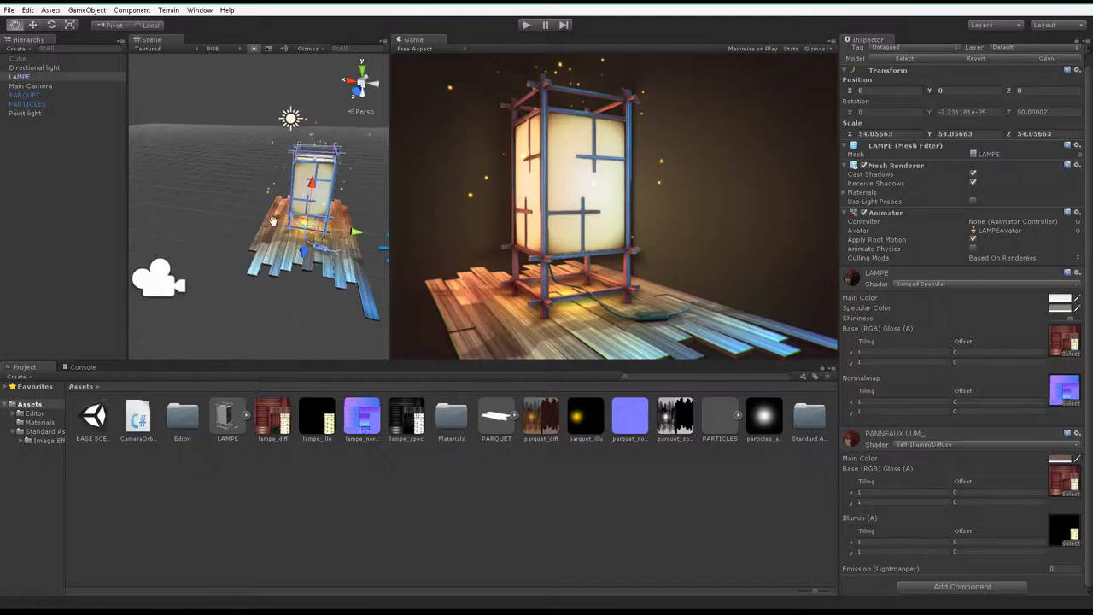
# Step: Raise LAMPE's Shininess to brighten the frame highlights, check its specular colour (143, 135, 126), then reselect Main Camera
pyautogui.moveTo(281, 256); pyautogui.dragTo(324, 222, button='right')
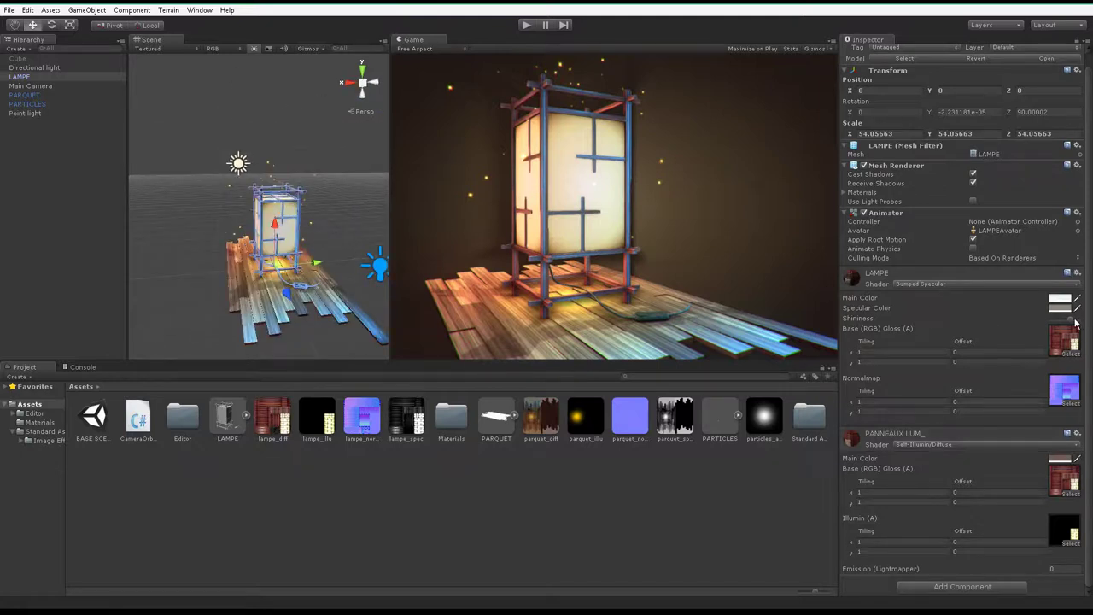
pyautogui.moveTo(1072, 322); pyautogui.dragTo(1065, 320)
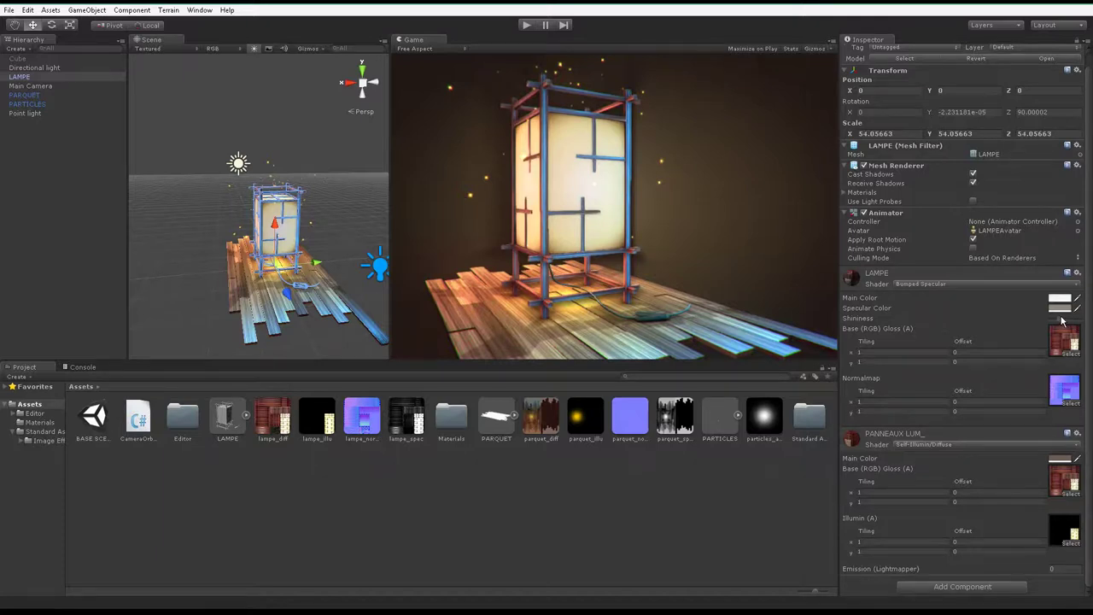
pyautogui.click(1059, 309)
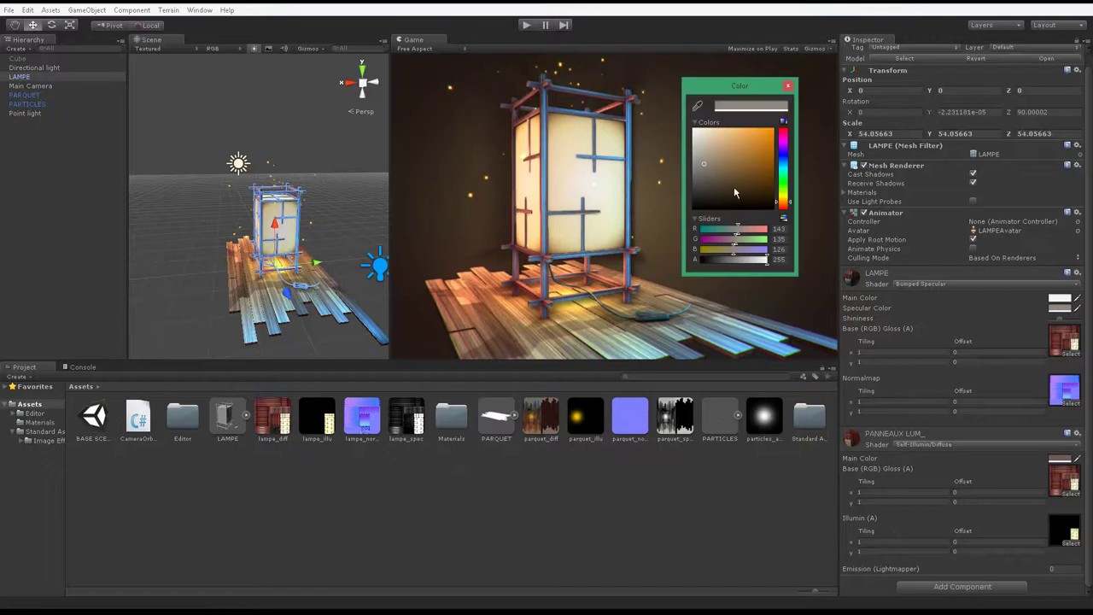
pyautogui.click(557, 154)
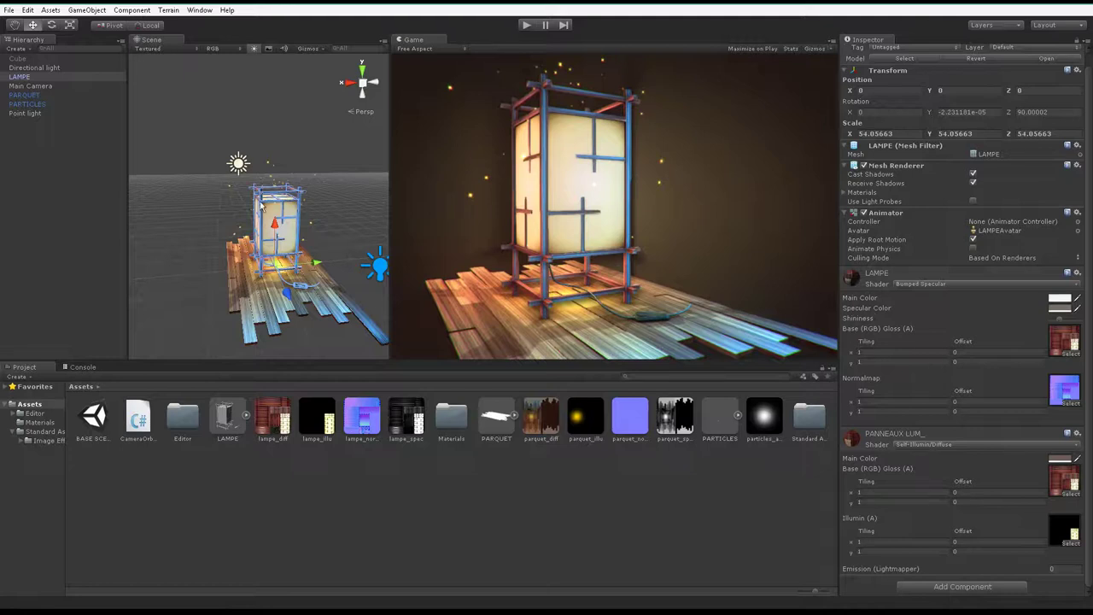
pyautogui.moveTo(333, 247)
pyautogui.keyDown('alt'); pyautogui.mouseDown()
pyautogui.moveTo(307, 228)
pyautogui.moveTo(338, 221)
pyautogui.mouseUp(); pyautogui.keyUp('alt')
pyautogui.click(338, 219)
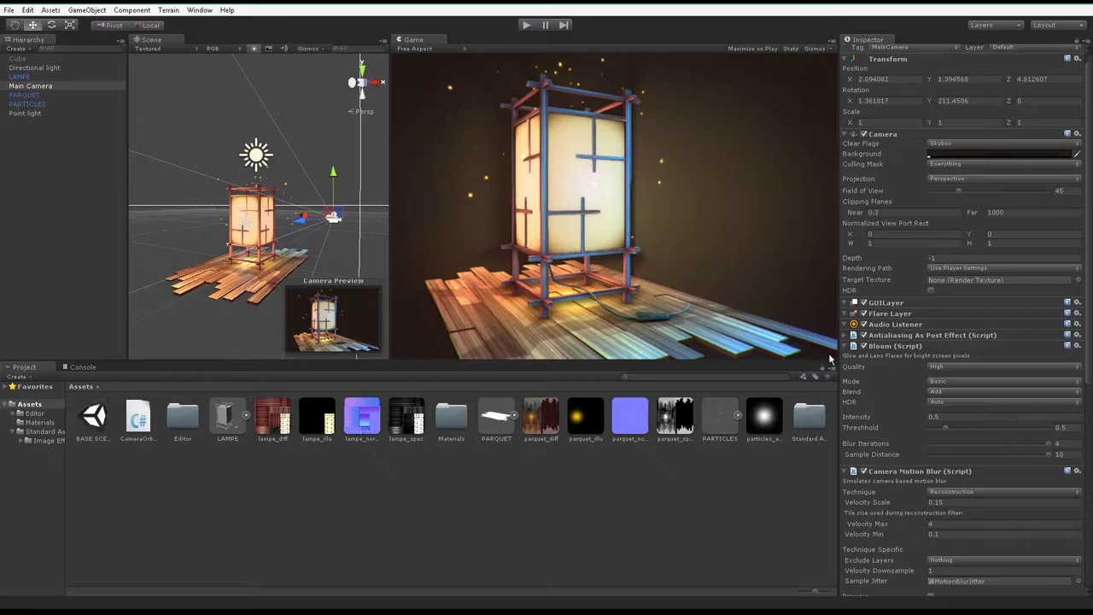
# Step: Toggle the camera's Bloom effect on and off repeatedly to compare the glow
pyautogui.click(863, 346)
pyautogui.click(863, 346)
pyautogui.click(863, 345)
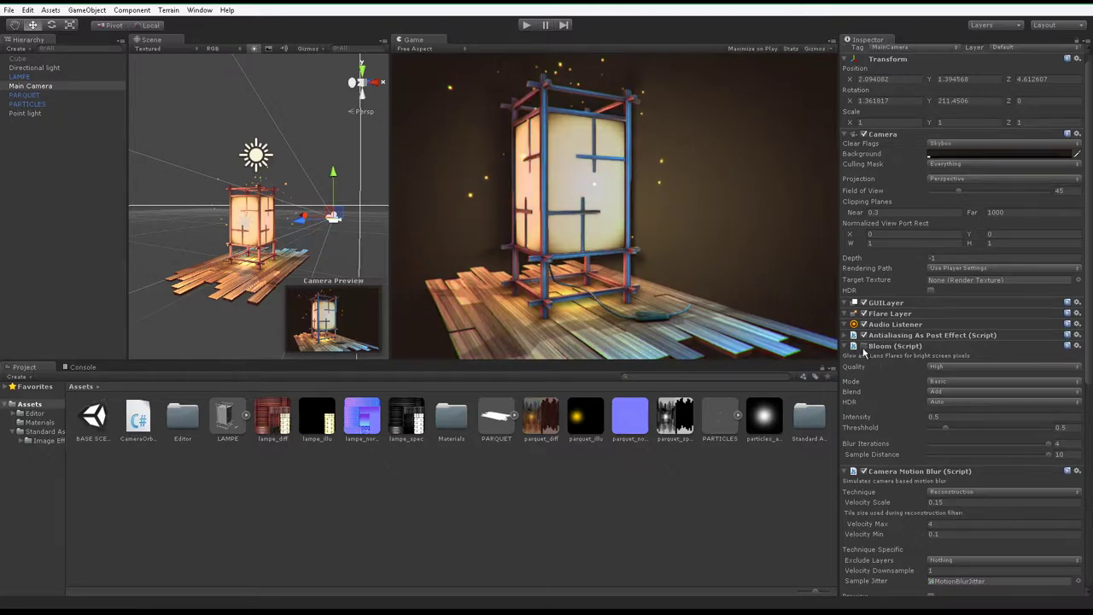
pyautogui.click(863, 346)
pyautogui.click(863, 346)
pyautogui.click(863, 345)
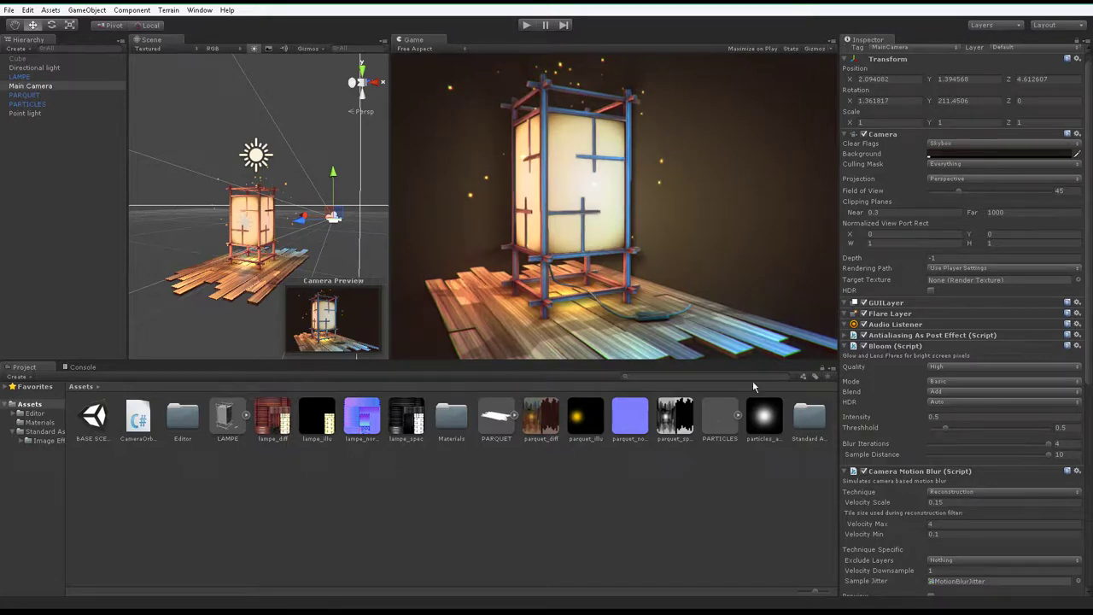
# Step: Browse the Image Effects scripts folder and inspect the BloomAndLensFlares script
pyautogui.click(55, 440)
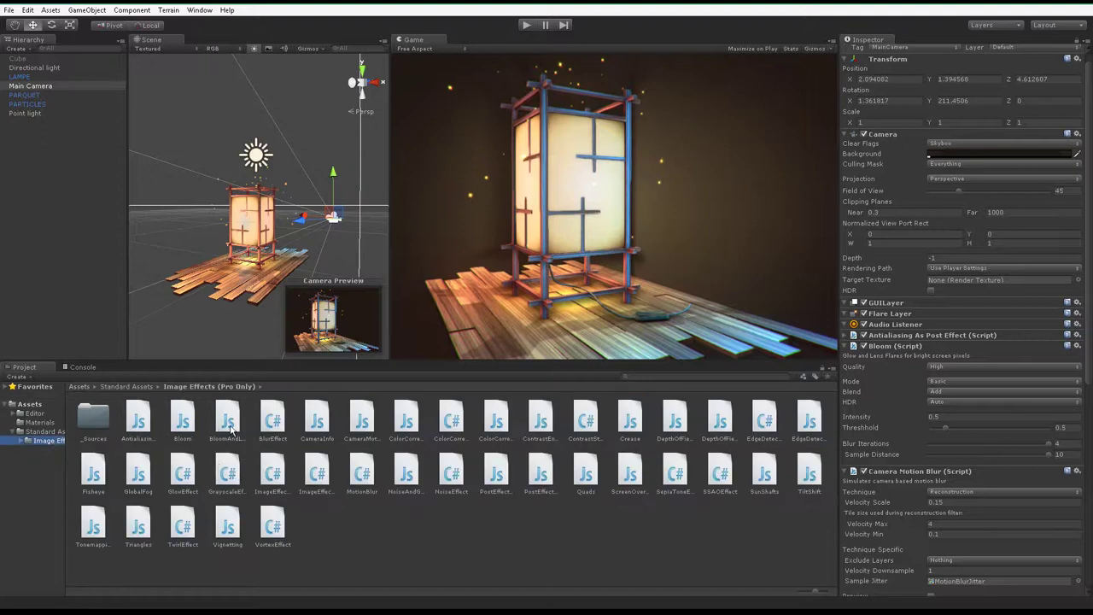
pyautogui.click(227, 420)
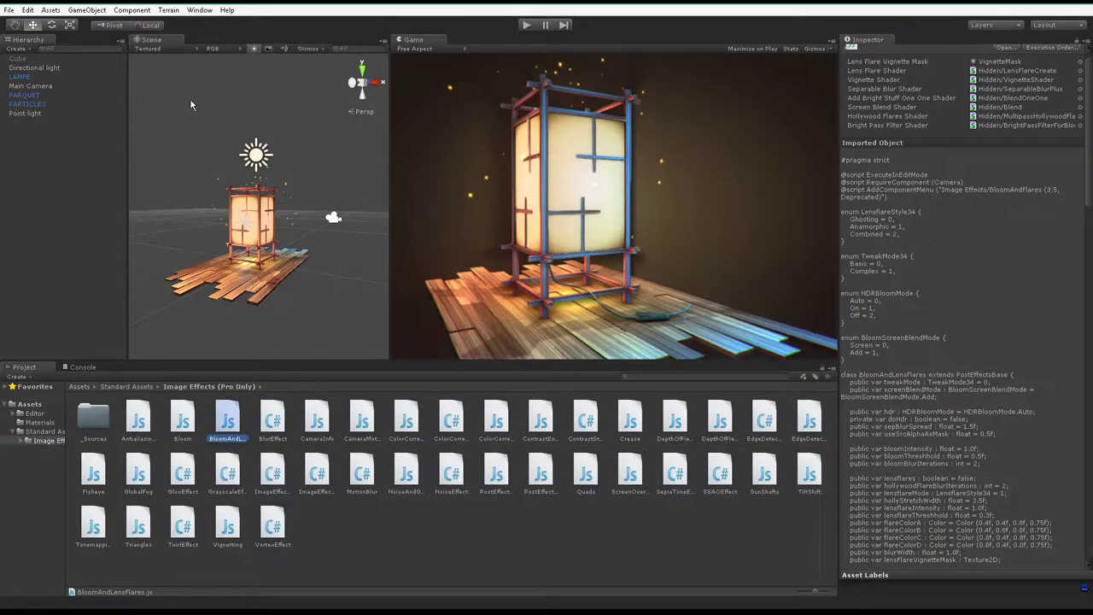
pyautogui.click(19, 76)
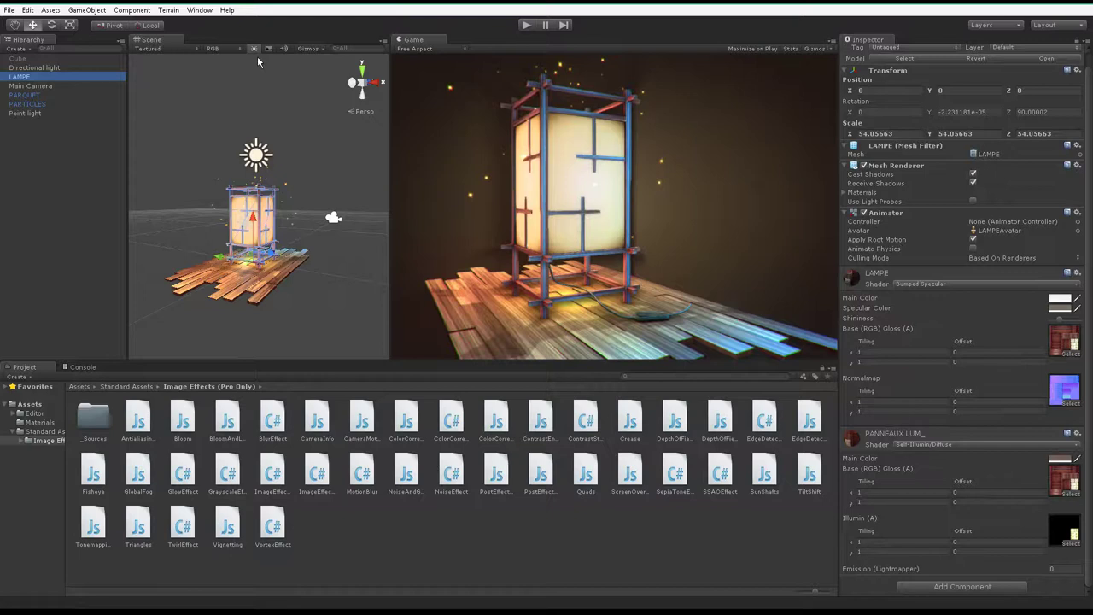
# Step: Disable Bloom on the Main Camera and collapse the Bloom, Camera Motion Blur and Camera Orbit components
pyautogui.click(338, 219)
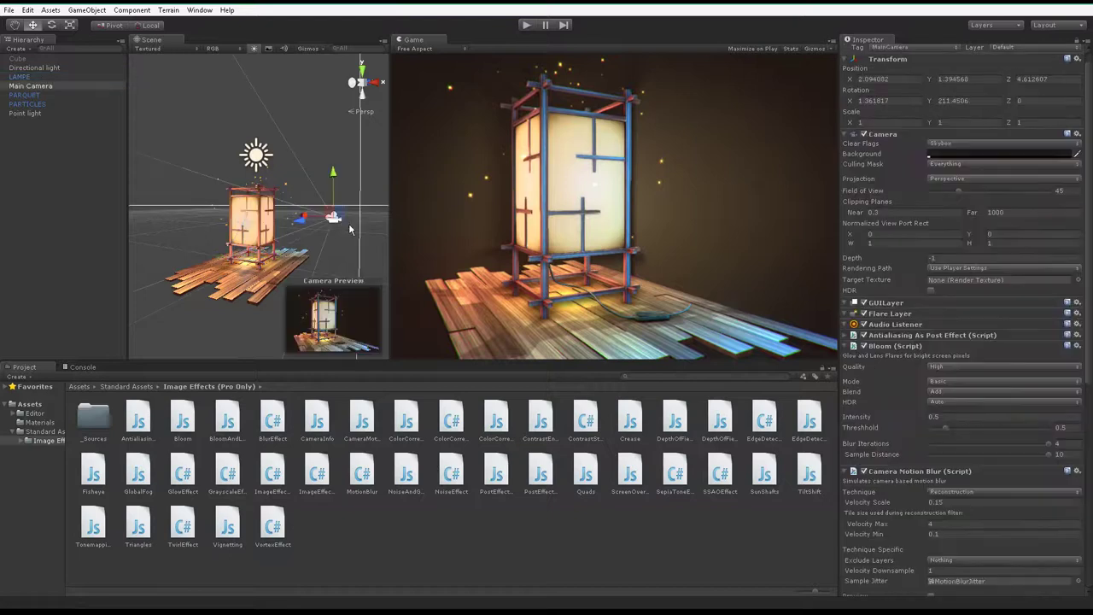
pyautogui.click(864, 345)
pyautogui.click(847, 346)
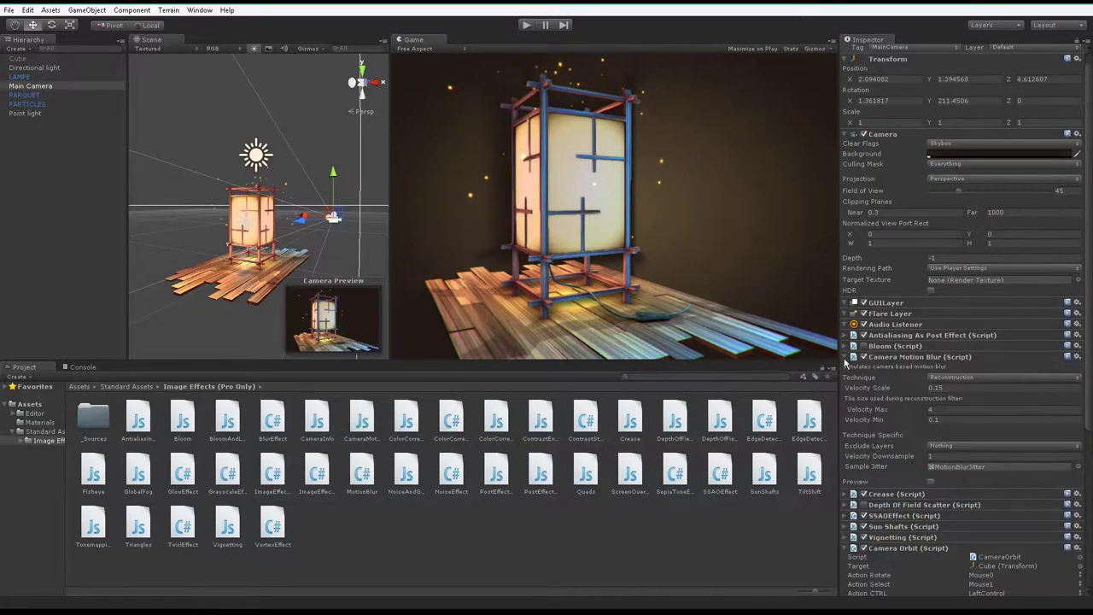
pyautogui.click(846, 357)
pyautogui.click(847, 421)
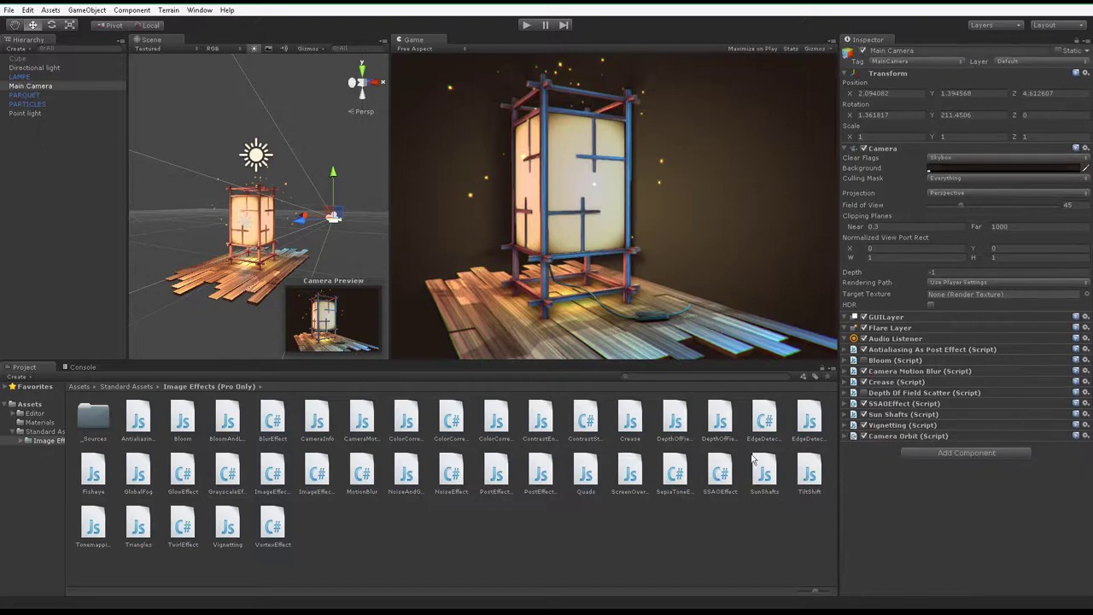
# Step: Try BloomAndLensFlares on the camera at intensity 1.44, then remove the component
pyautogui.moveTo(227, 419); pyautogui.dragTo(893, 470)
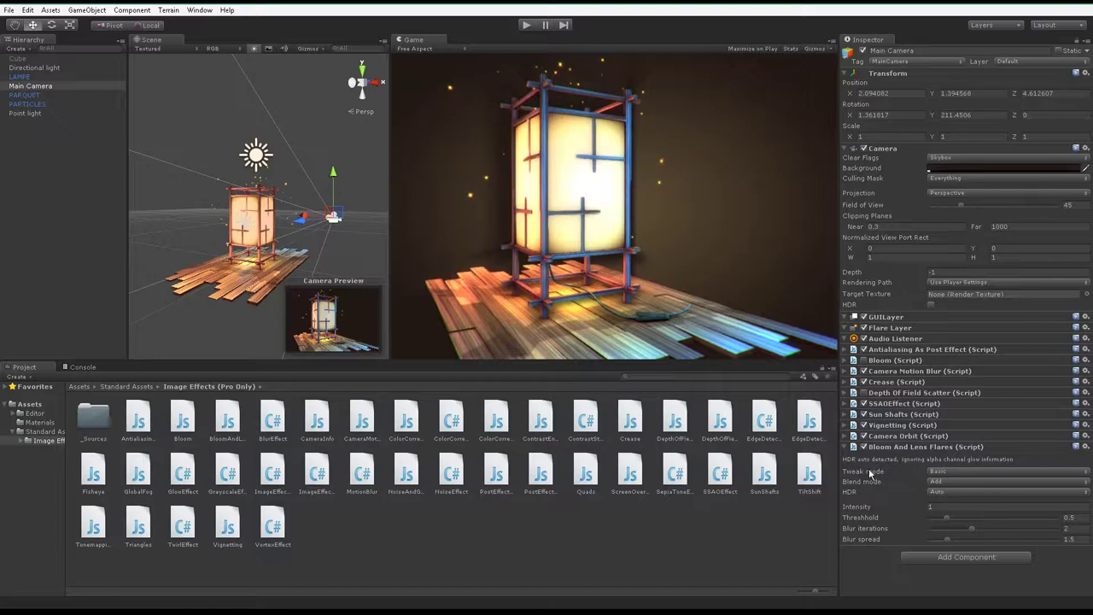
pyautogui.click(874, 509)
pyautogui.moveTo(874, 510)
pyautogui.mouseDown()
pyautogui.moveTo(841, 519)
pyautogui.moveTo(885, 541)
pyautogui.moveTo(917, 537)
pyautogui.mouseUp()
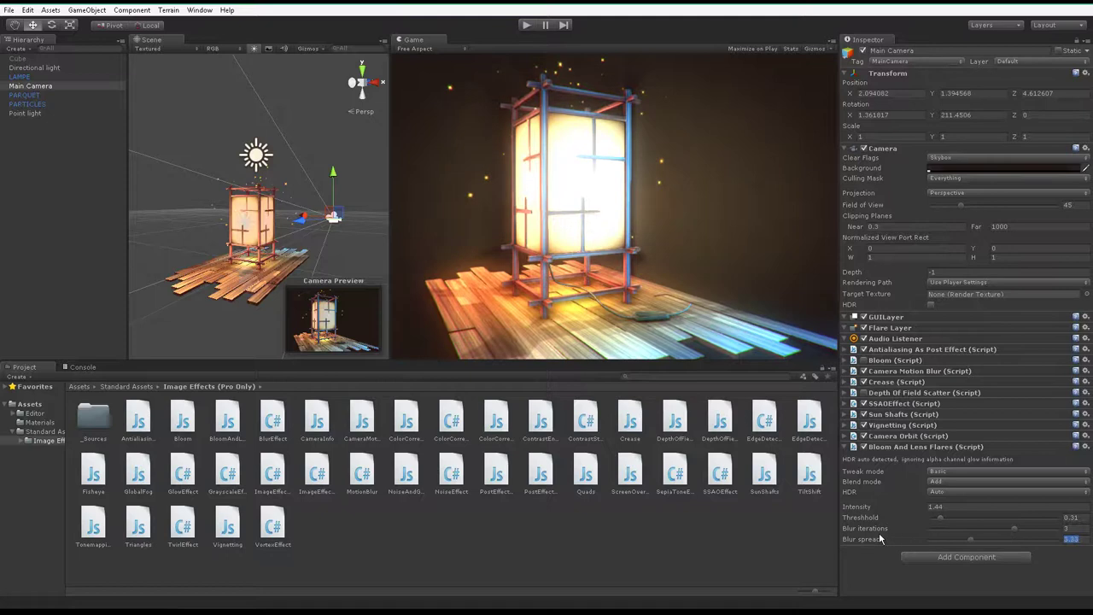
pyautogui.rightClick(882, 448)
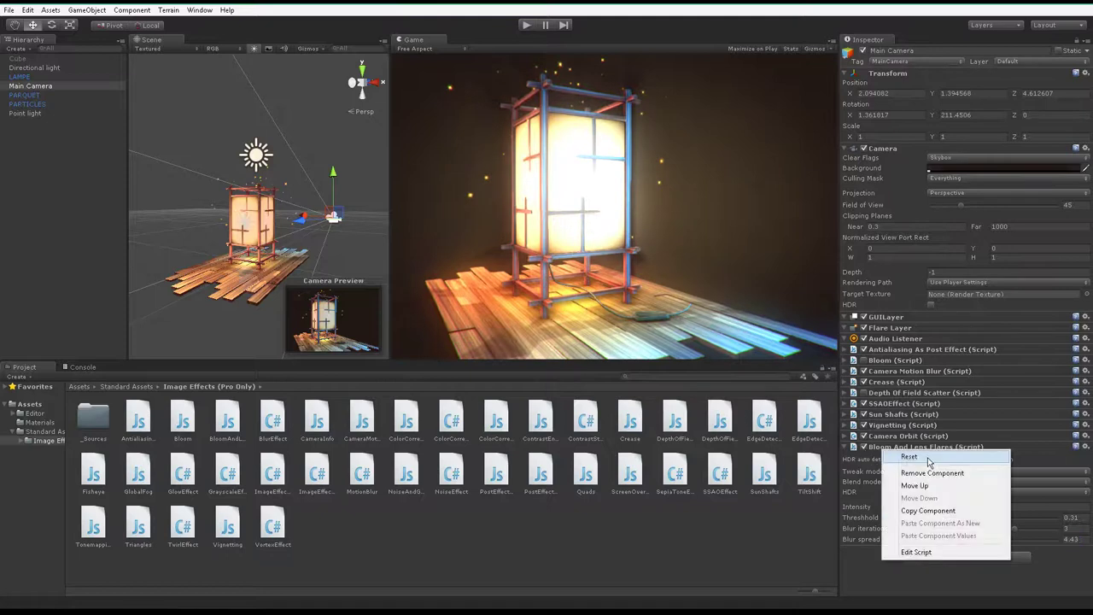
pyautogui.click(909, 473)
# Step: Re-enable the Bloom effect and set its intensity to 0.75
pyautogui.click(863, 360)
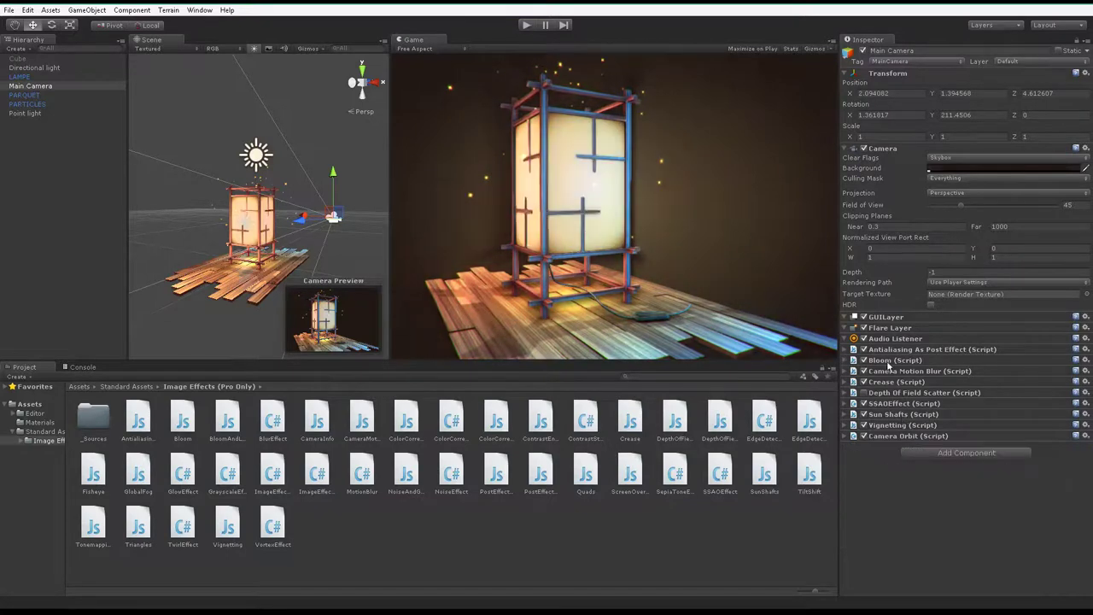
pyautogui.click(879, 361)
pyautogui.click(963, 430)
pyautogui.write('0.75')
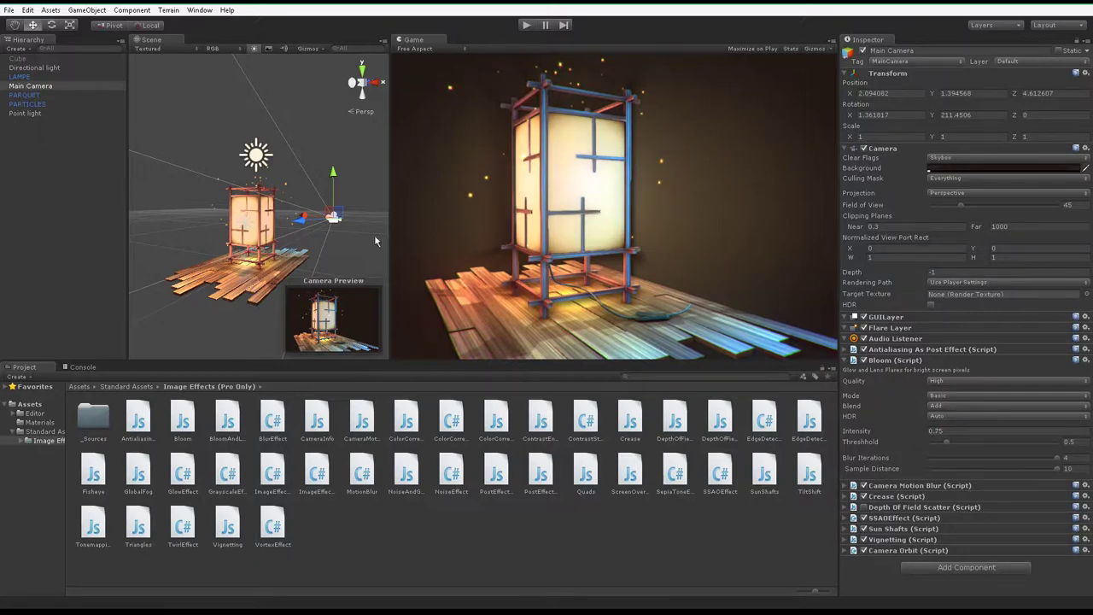
# Step: Lower the Directional light's intensity from 0.65 to 0.5
pyautogui.click(264, 161)
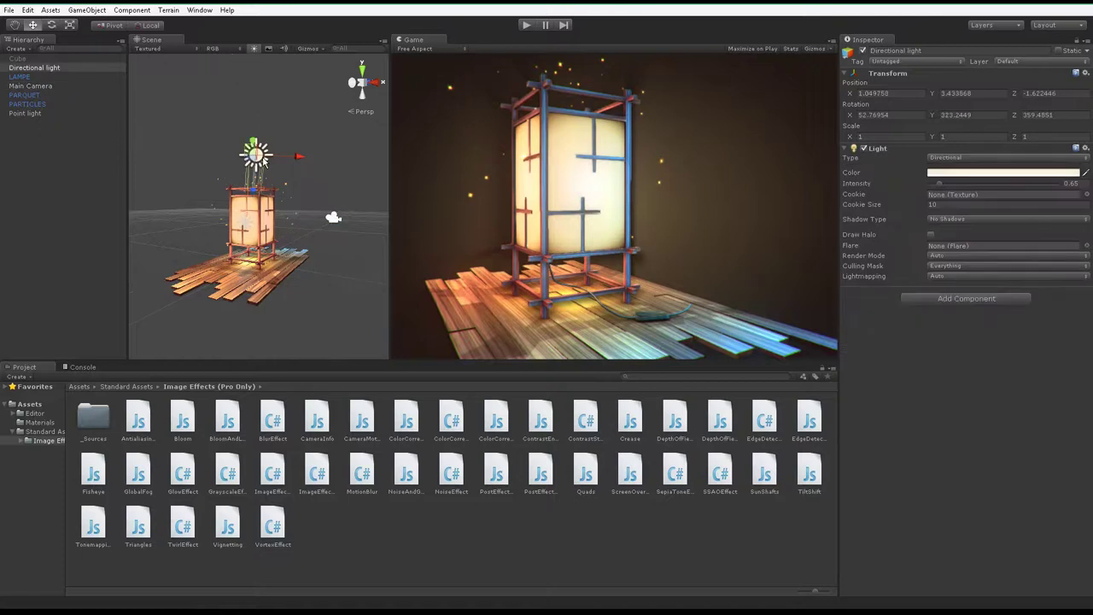
pyautogui.click(1083, 183)
pyautogui.write('0.5')
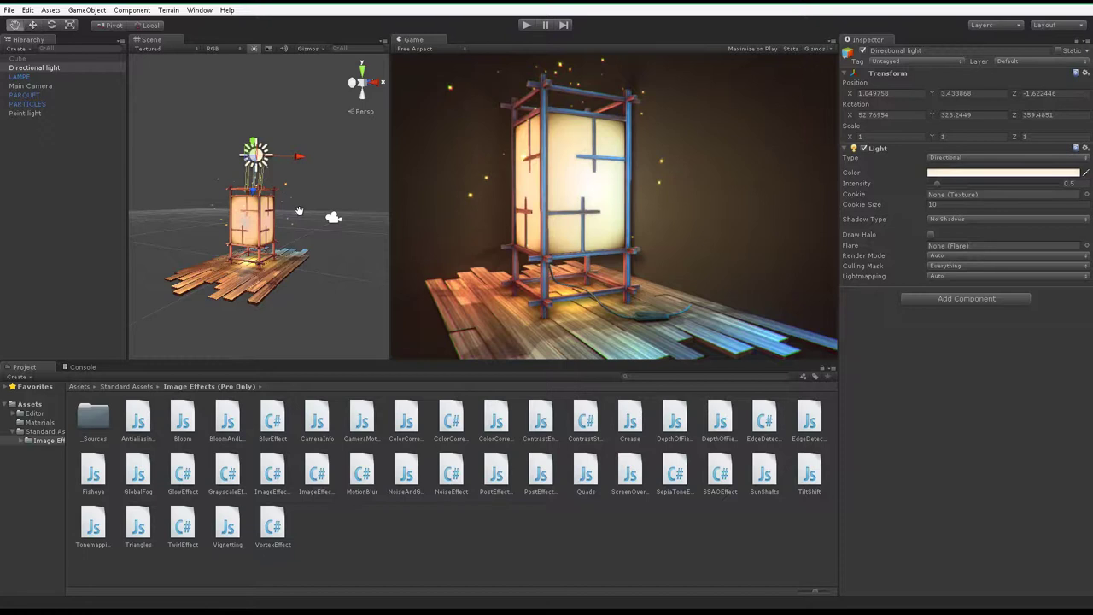
pyautogui.click(330, 220)
pyautogui.keyDown('alt'); pyautogui.moveTo(330, 221); pyautogui.dragTo(102, 207); pyautogui.keyUp('alt')
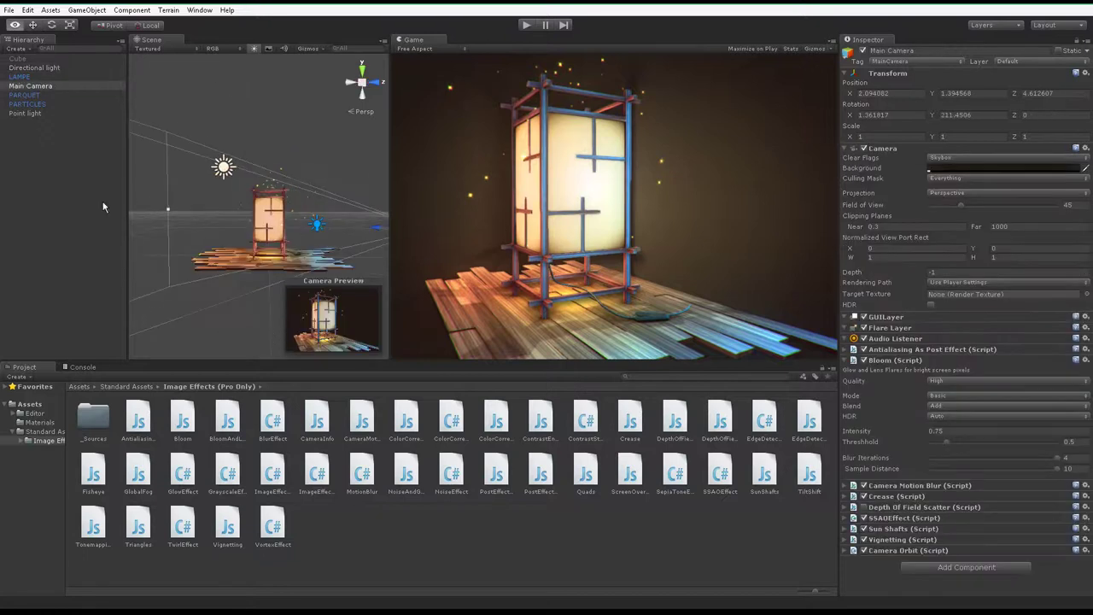
# Step: Dim the blue Point light's intensity from 0.85 to 0.7
pyautogui.click(337, 221)
pyautogui.click(316, 227)
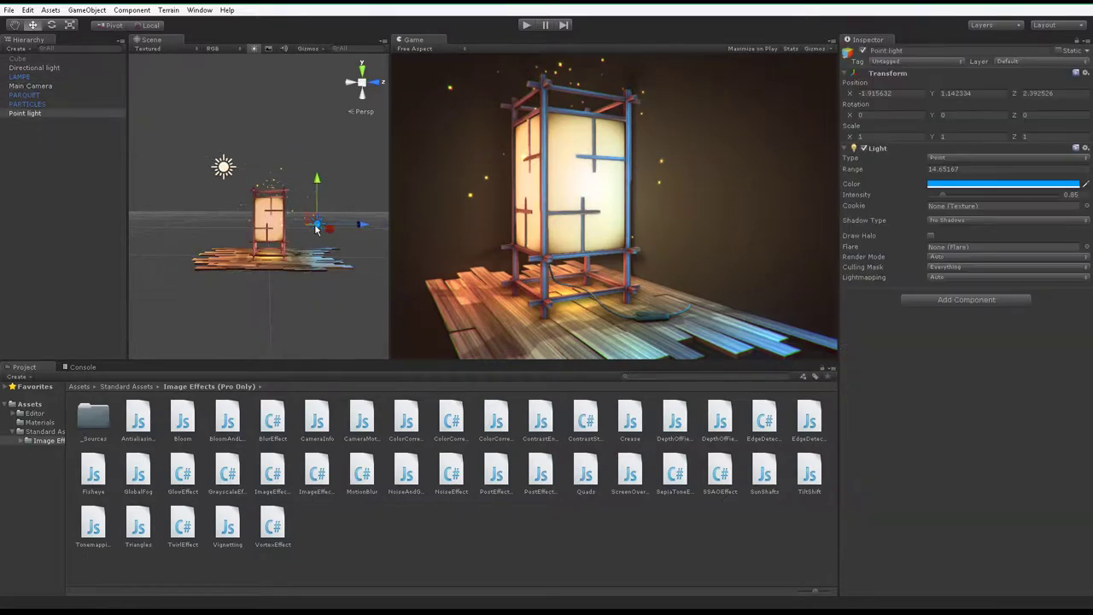
pyautogui.click(1085, 194)
pyautogui.write('0.7')
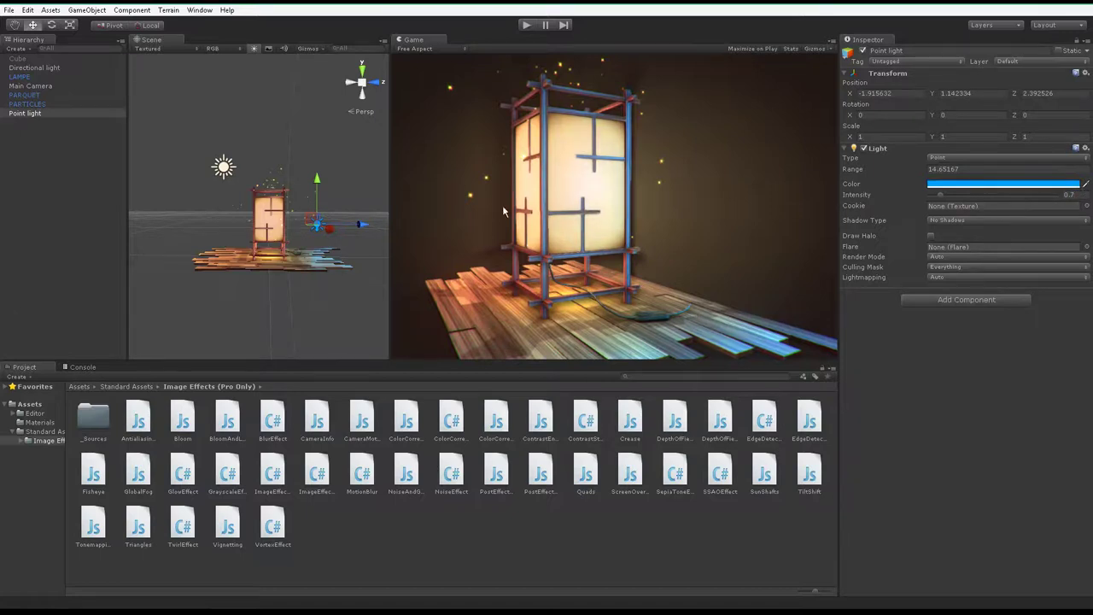
# Step: Preview the lantern scene in play mode with the Game view maximized, then stop
pyautogui.hotkey('shift', 'space')
pyautogui.click(526, 25)
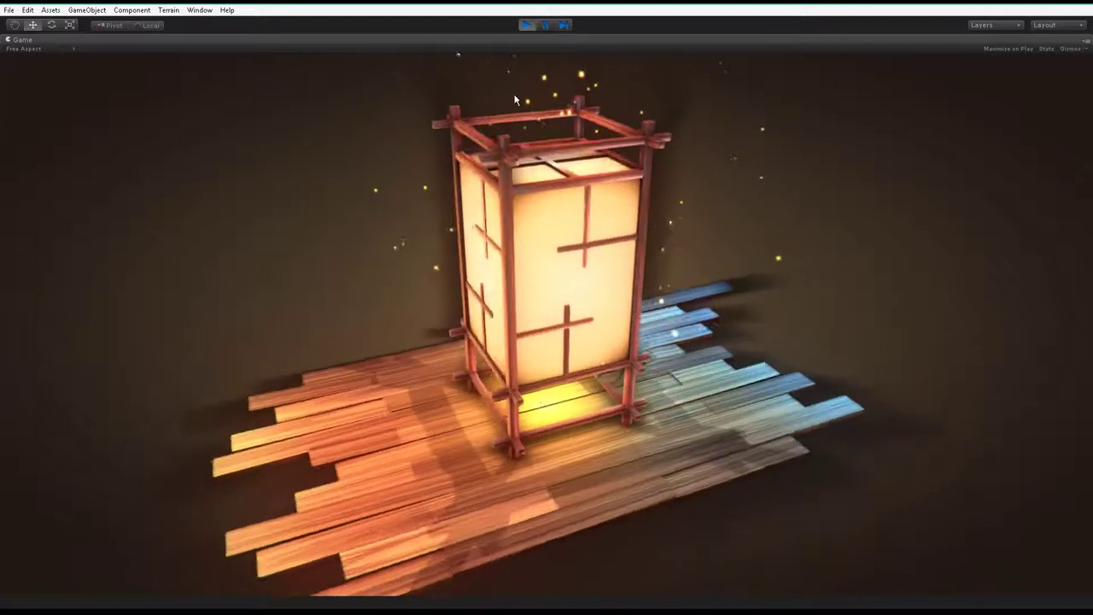
pyautogui.hotkey('ctrl', 'p')
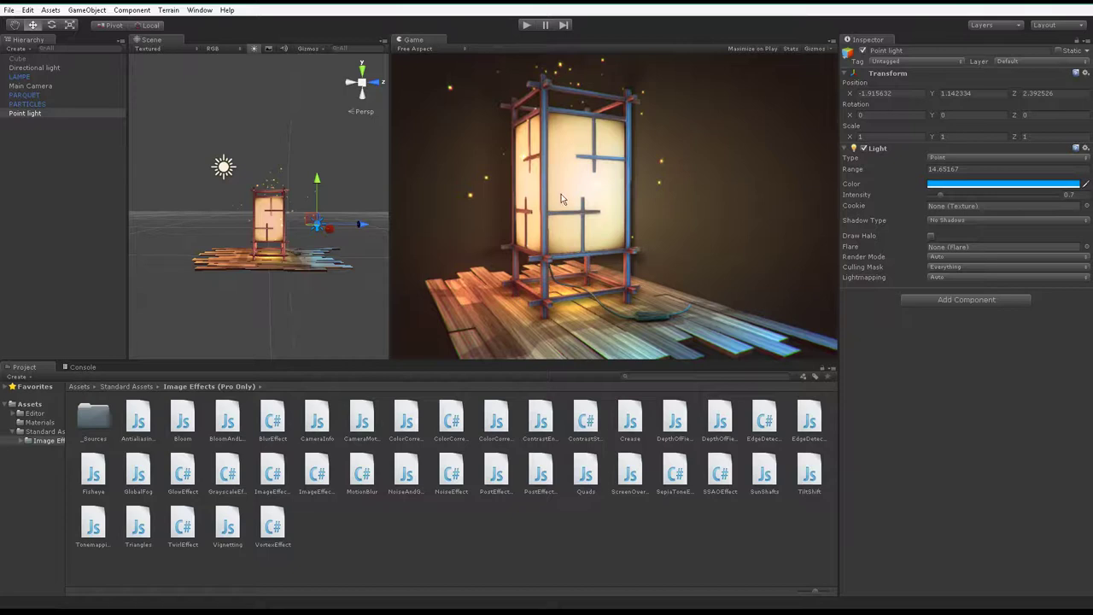
# Step: Lighten the PANNEAUX LUM main colour to RGB 128, 108, 101 and preview it in play mode
pyautogui.click(266, 219)
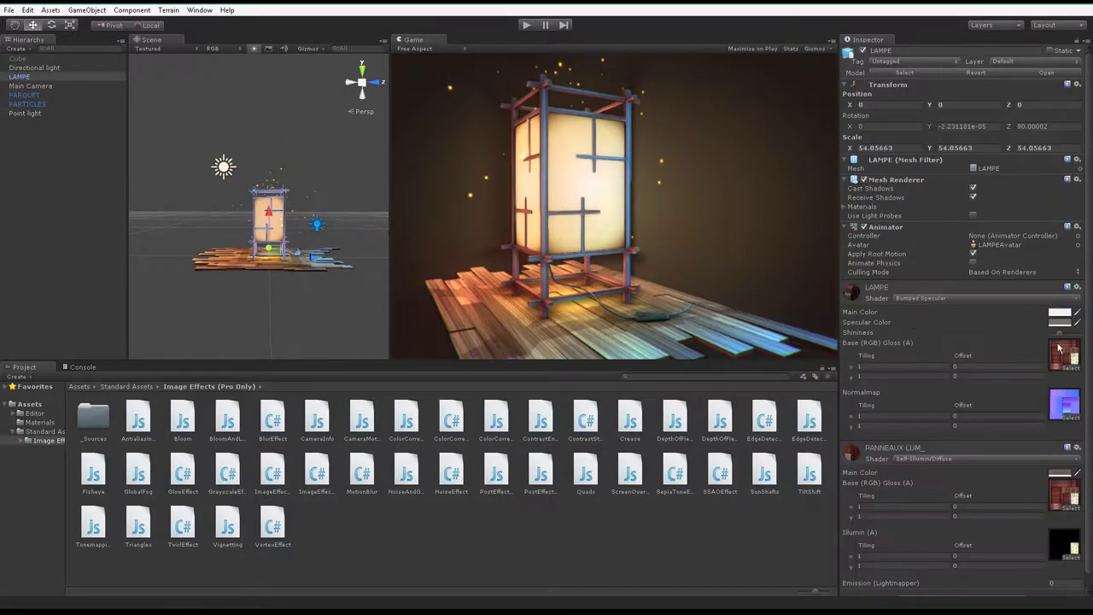
pyautogui.click(1058, 475)
pyautogui.moveTo(713, 180); pyautogui.dragTo(708, 166)
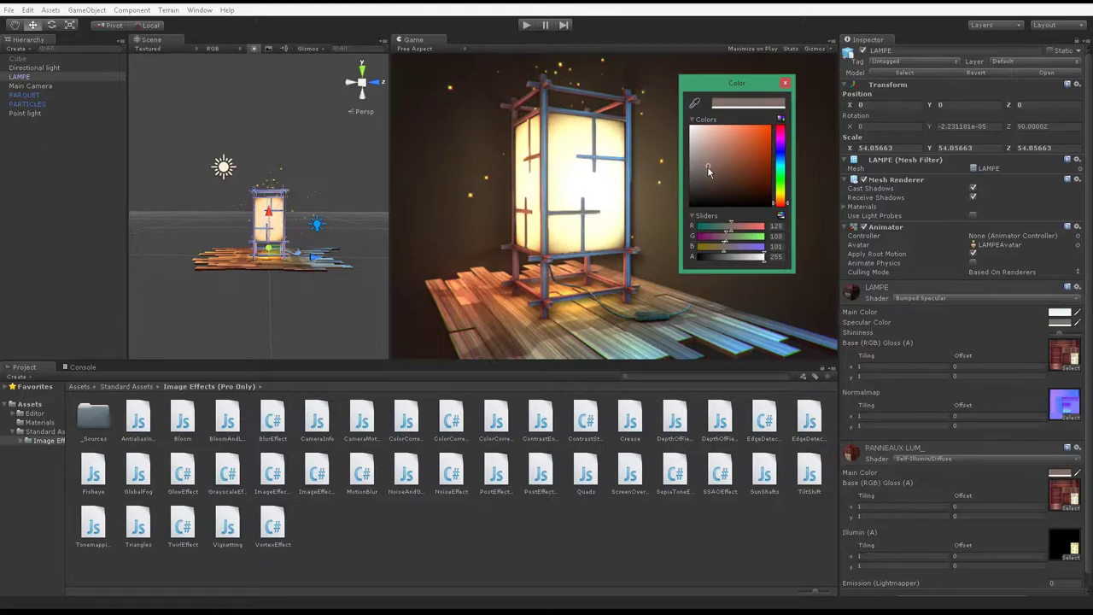
pyautogui.click(527, 28)
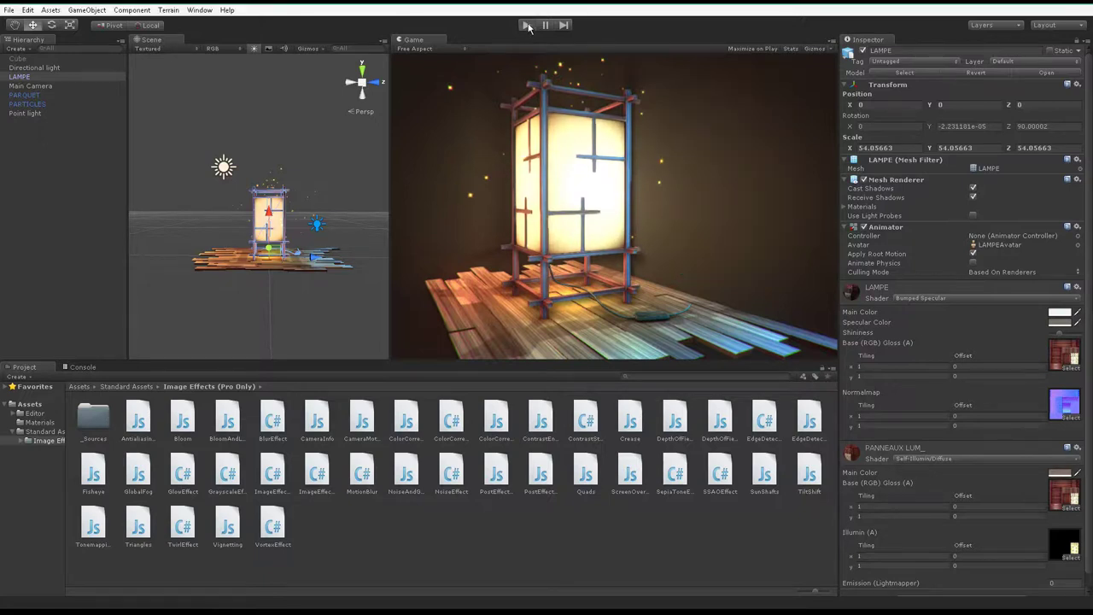
pyautogui.click(526, 26)
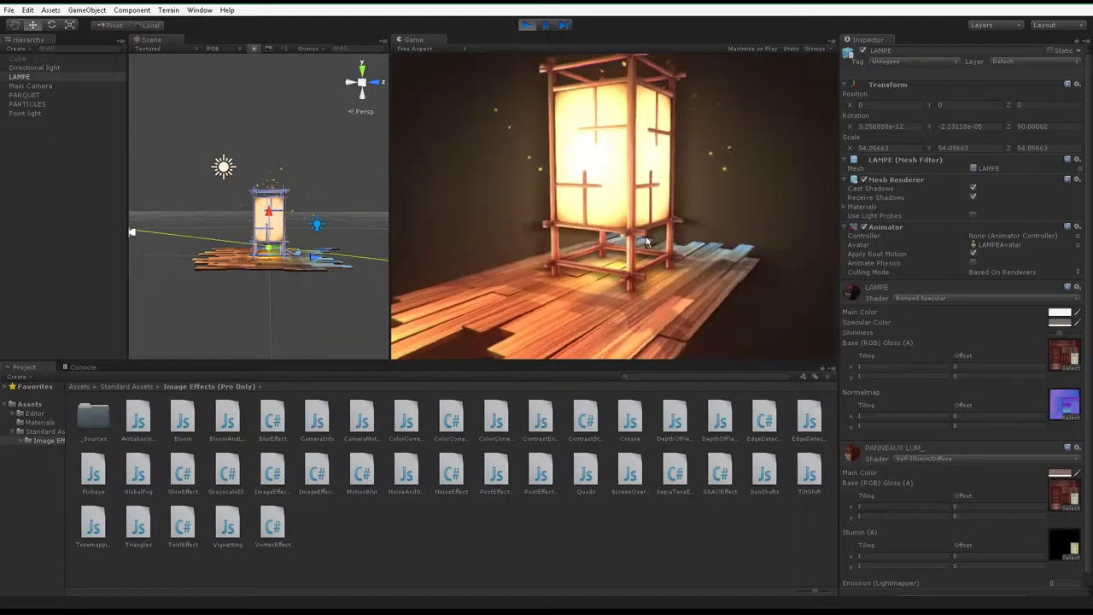
pyautogui.click(527, 25)
# Step: Inspect the ContrastEnhance script and attach it to the Main Camera
pyautogui.click(540, 418)
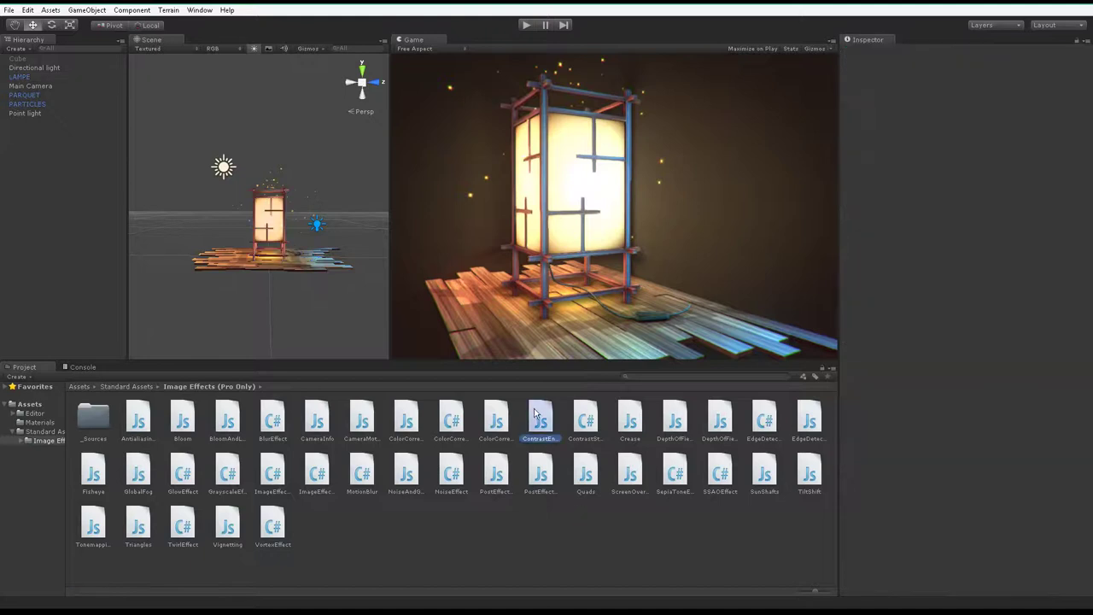
pyautogui.click(589, 429)
pyautogui.moveTo(533, 432)
pyautogui.mouseDown()
pyautogui.moveTo(44, 77)
pyautogui.moveTo(39, 92)
pyautogui.mouseUp()
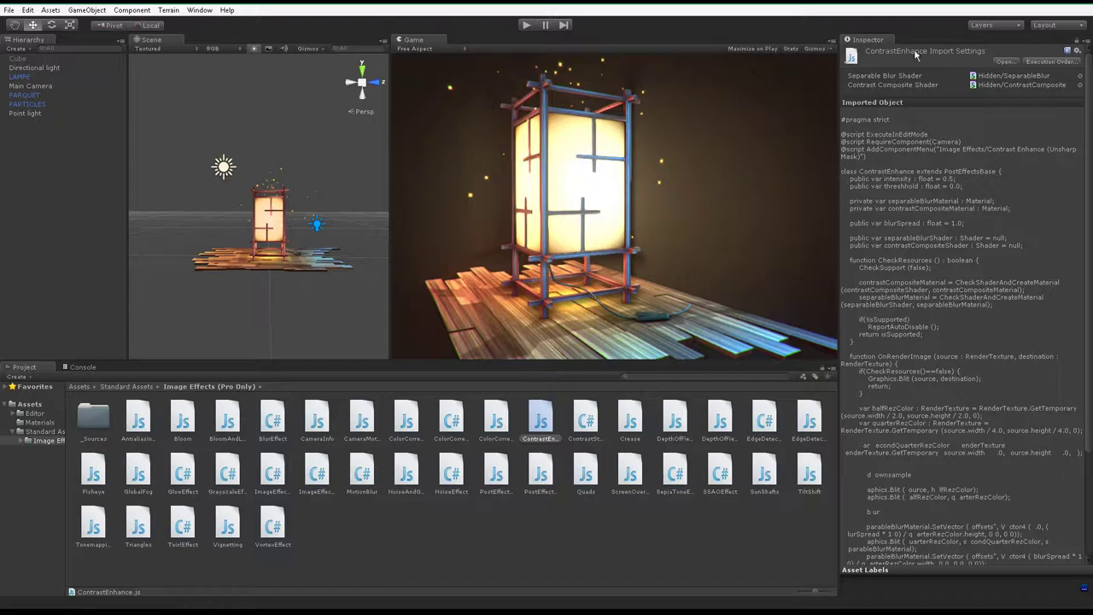
# Step: Set the Main Camera's Contrast Enhance intensity to 0.75 and blur spread to 0
pyautogui.moveTo(323, 228)
pyautogui.keyDown('alt'); pyautogui.mouseDown()
pyautogui.moveTo(408, 224)
pyautogui.moveTo(329, 230)
pyautogui.mouseUp(); pyautogui.keyUp('alt')
pyautogui.click(358, 227)
pyautogui.scroll(2, 327, 229)
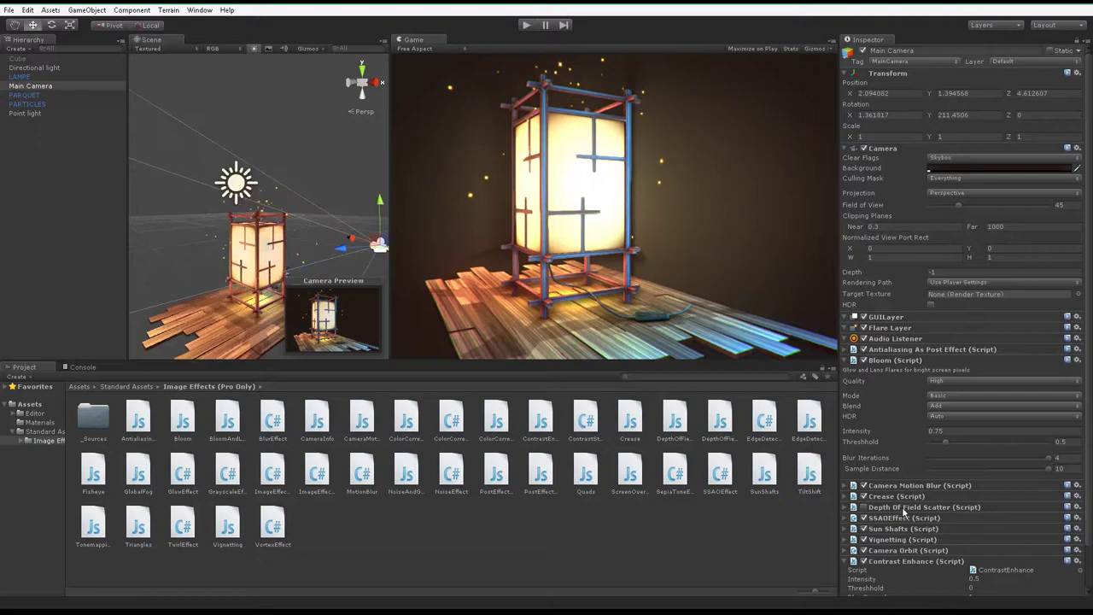
pyautogui.scroll(-3, 903, 512)
pyautogui.moveTo(865, 538)
pyautogui.mouseDown()
pyautogui.moveTo(906, 536)
pyautogui.moveTo(896, 536)
pyautogui.mouseUp()
pyautogui.click(970, 532)
pyautogui.write('0.')
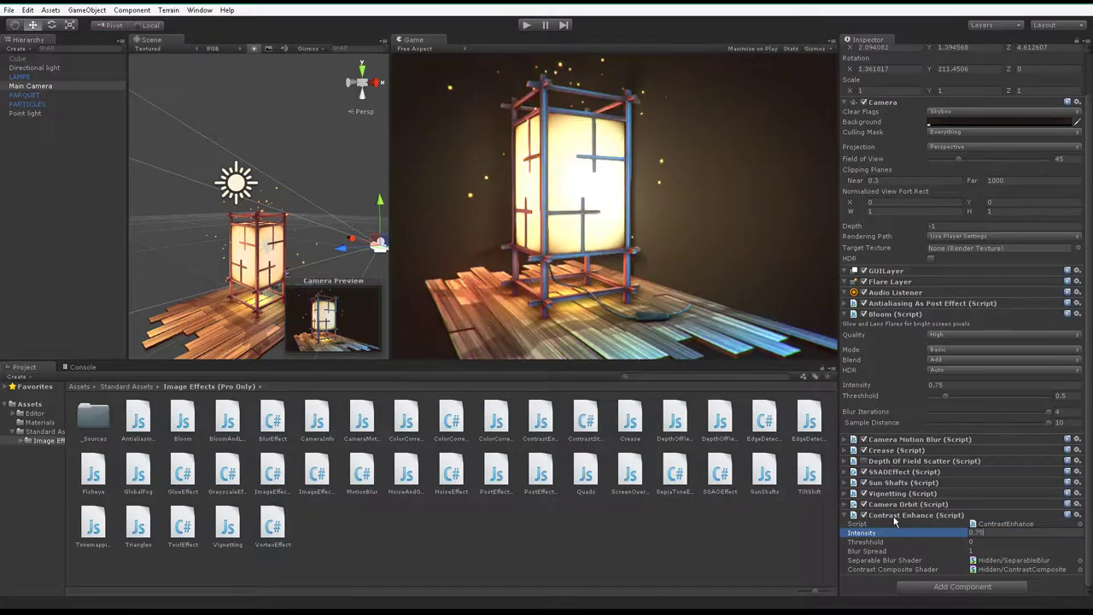
pyautogui.write('75')
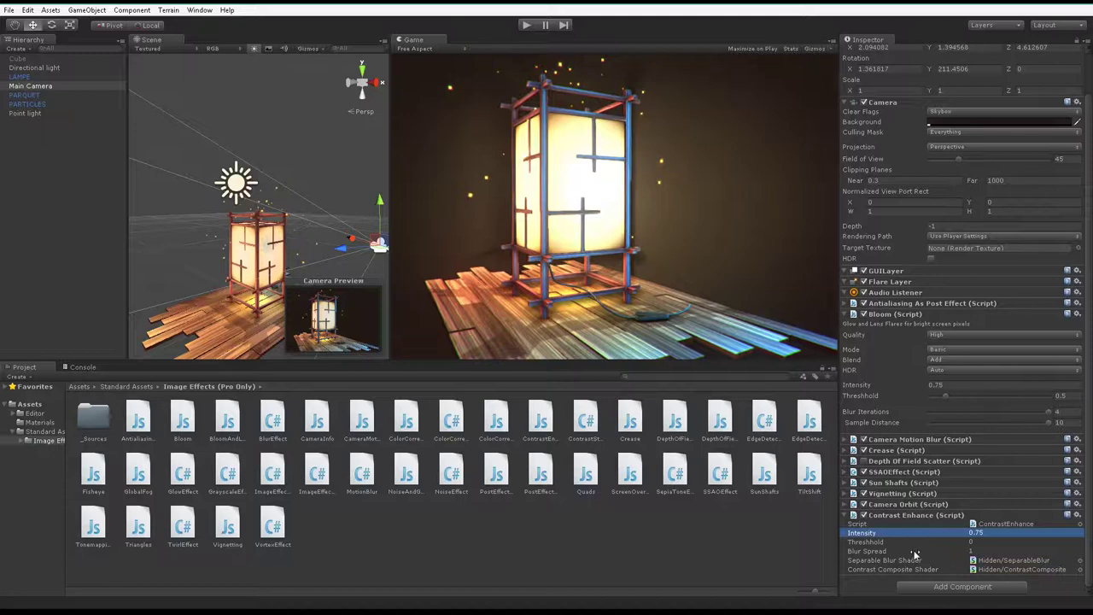
pyautogui.click(914, 553)
pyautogui.click(973, 550)
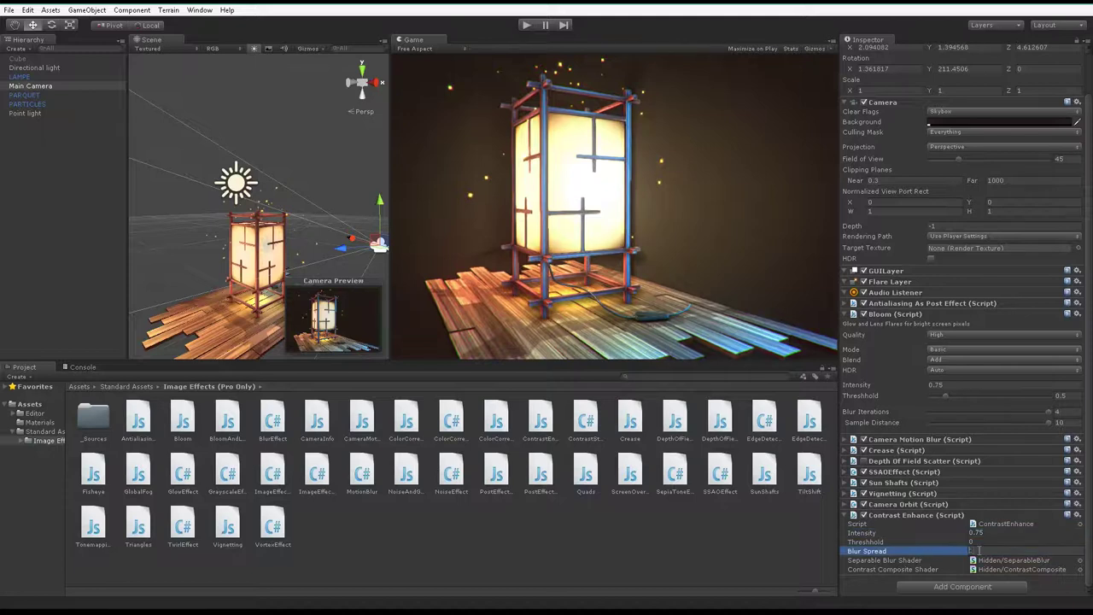
pyautogui.write('0')
# Step: Play-test the camera orbit in the maximized Game view, then stop and restore the editor layout
pyautogui.hotkey('shift', 'space')
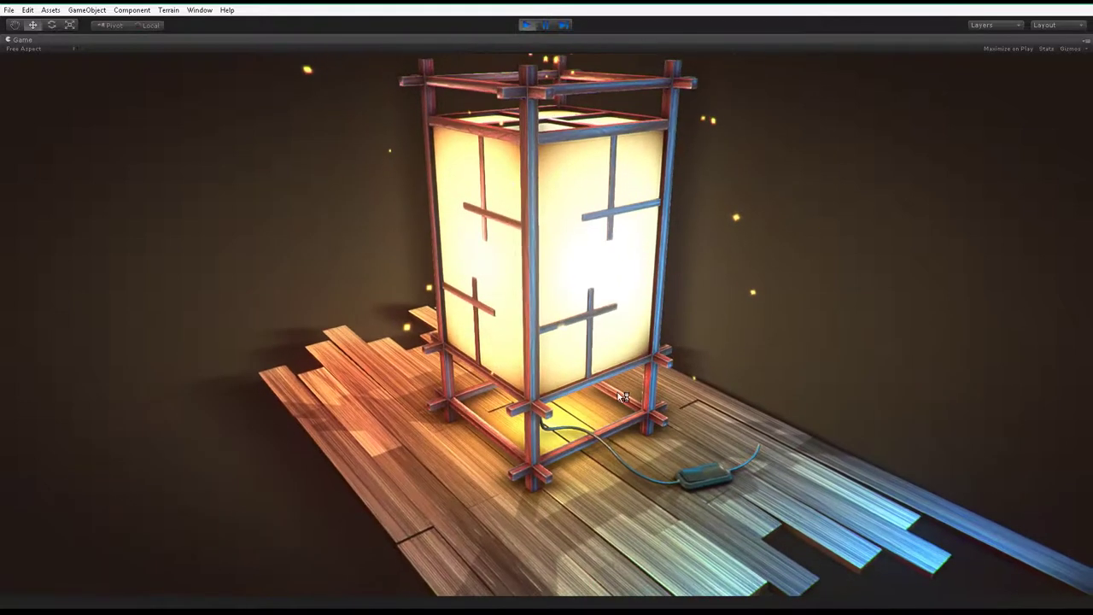
pyautogui.click(523, 28)
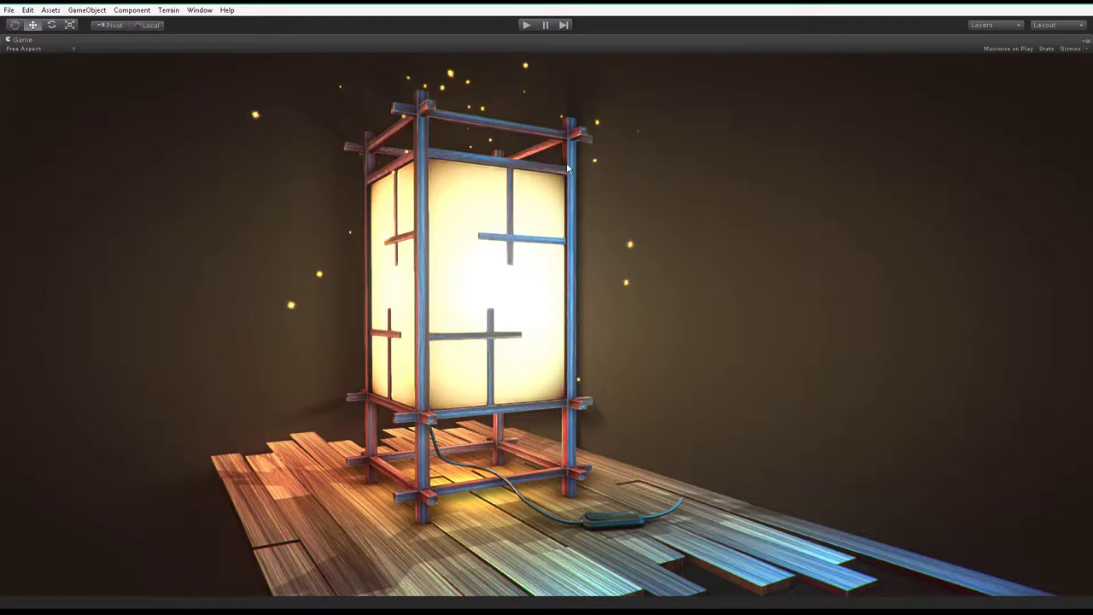
pyautogui.click(525, 25)
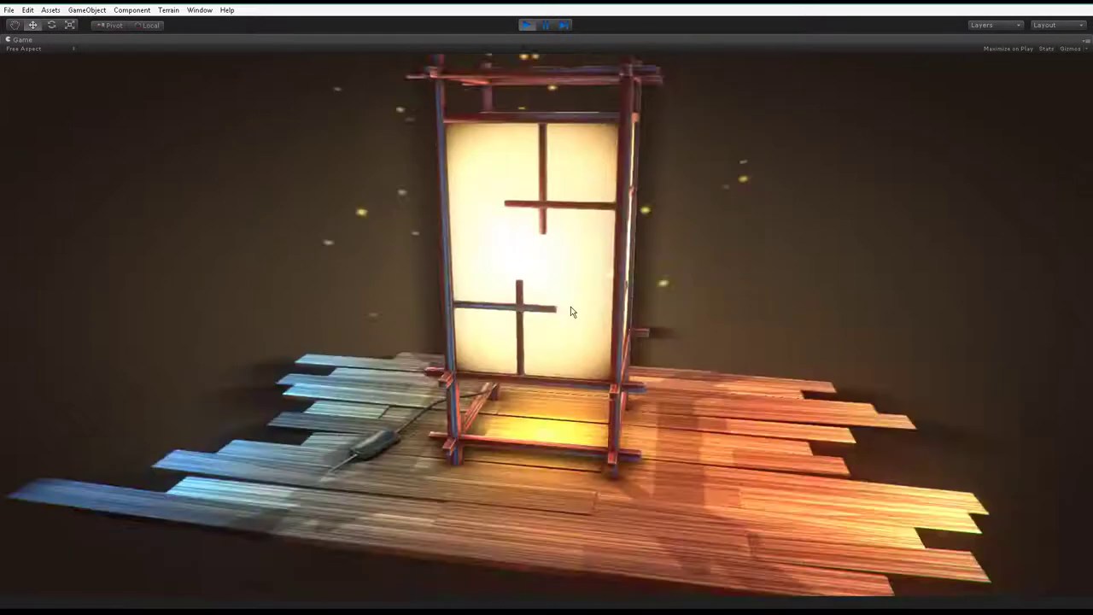
pyautogui.click(526, 25)
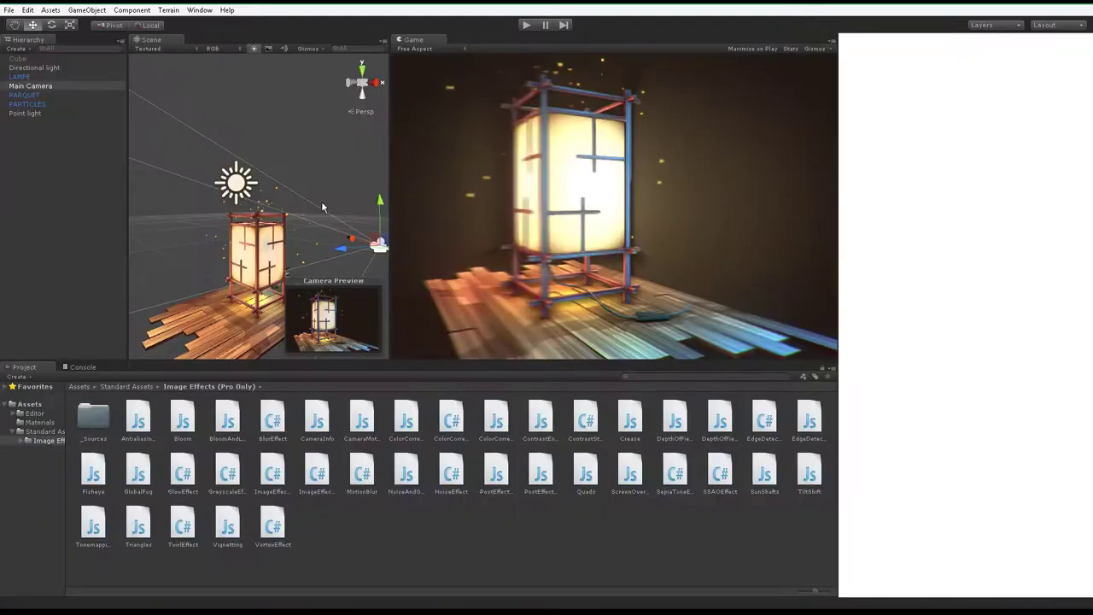
# Step: Raise the Cube inside the lantern to Y 1.26 and run a quick play test
pyautogui.click(282, 252)
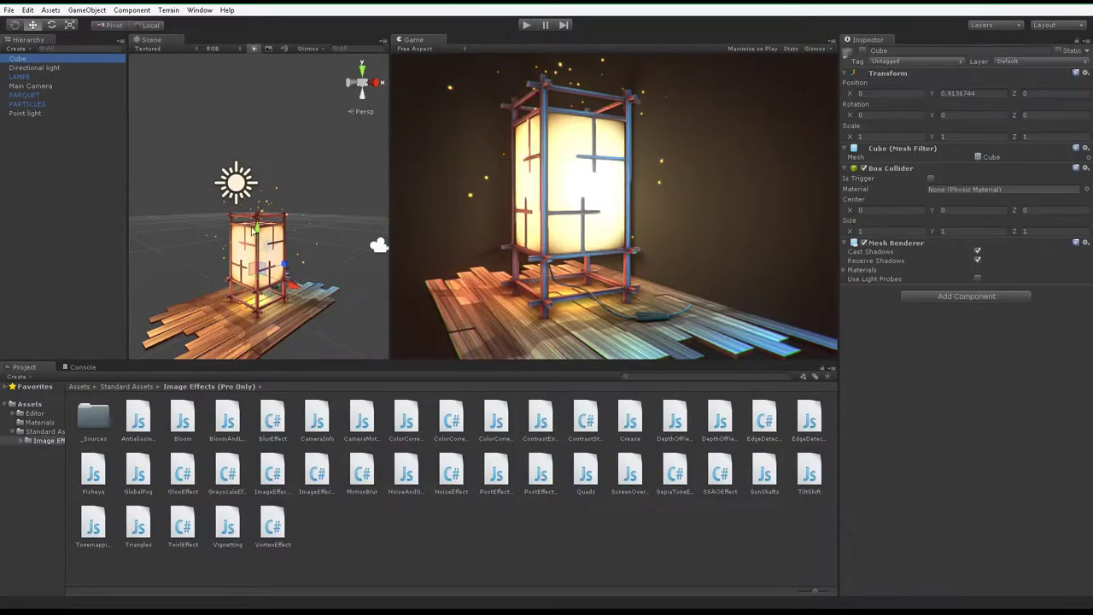
pyautogui.moveTo(257, 229); pyautogui.dragTo(257, 219)
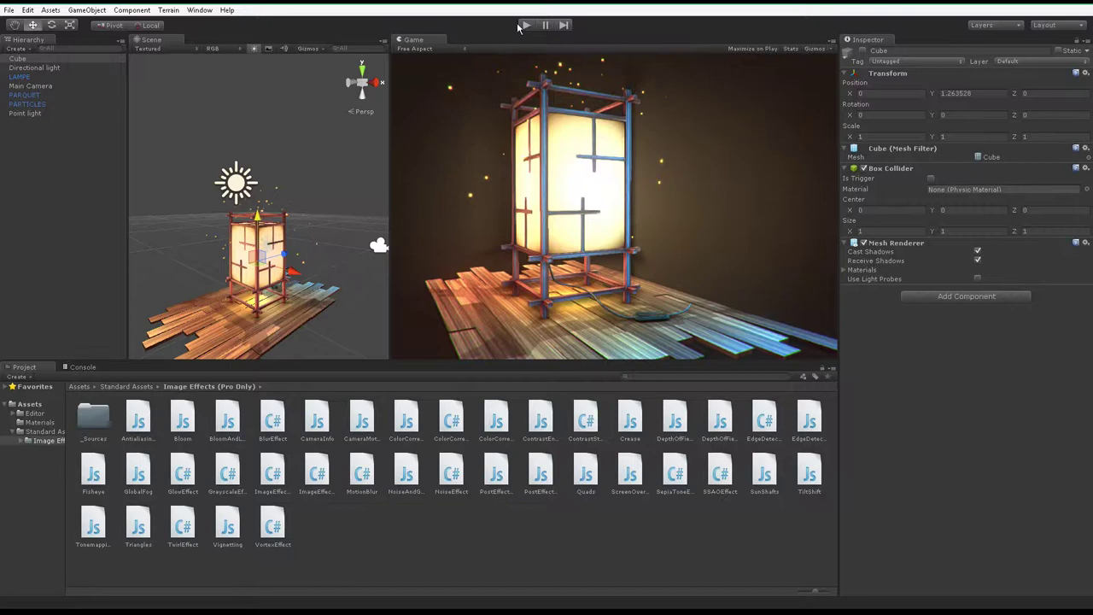
pyautogui.click(527, 25)
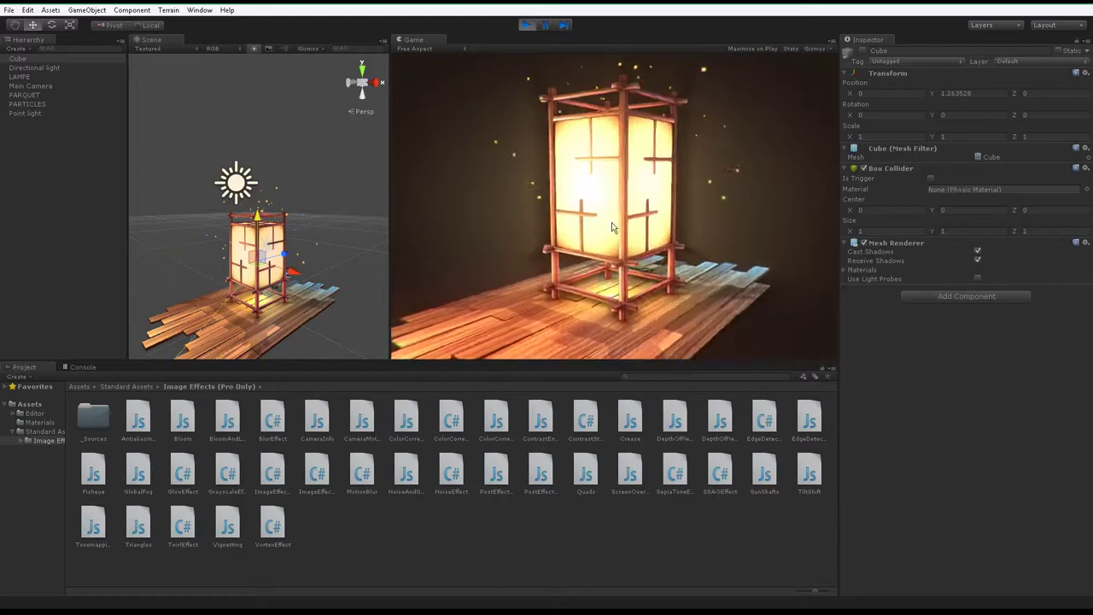
pyautogui.click(524, 27)
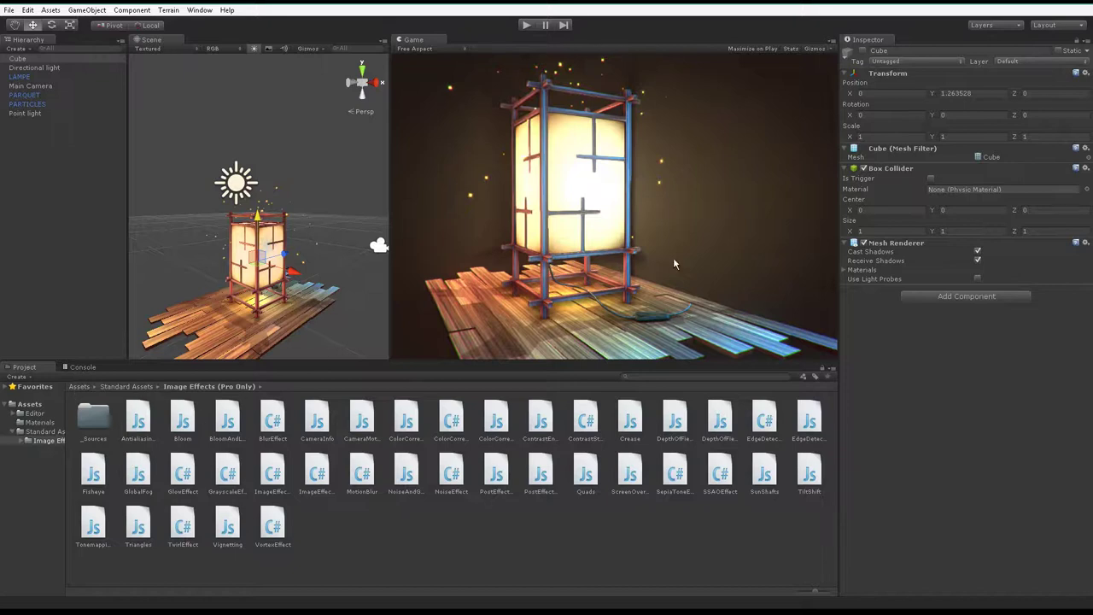
# Step: Enable Depth Of Field Scatter on the Main Camera, using focus visualization to pull focal distance toward the lantern
pyautogui.click(376, 247)
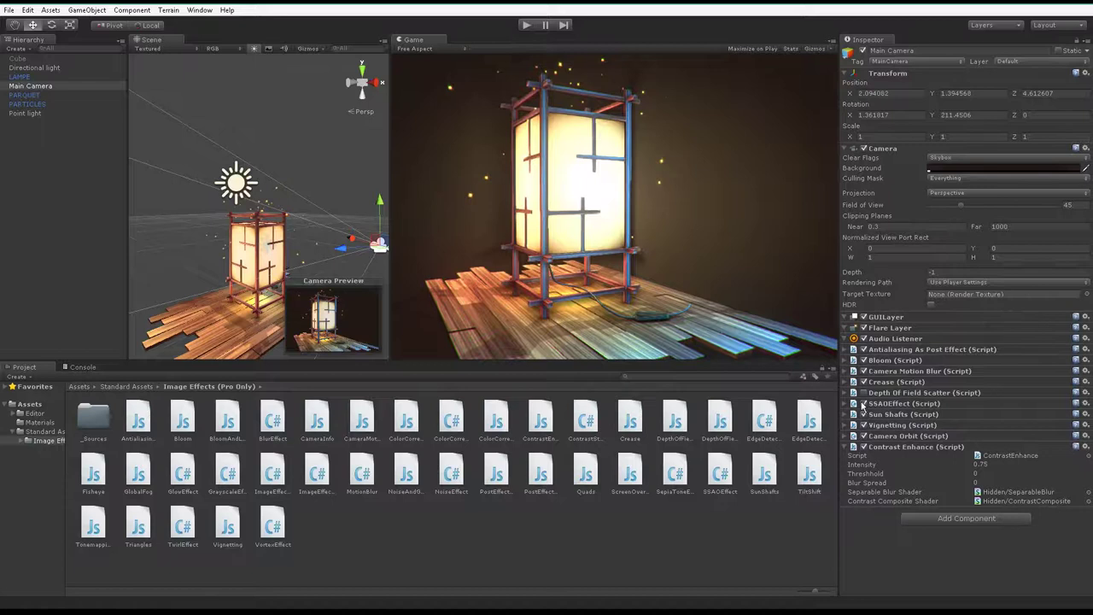
pyautogui.click(864, 393)
pyautogui.click(892, 393)
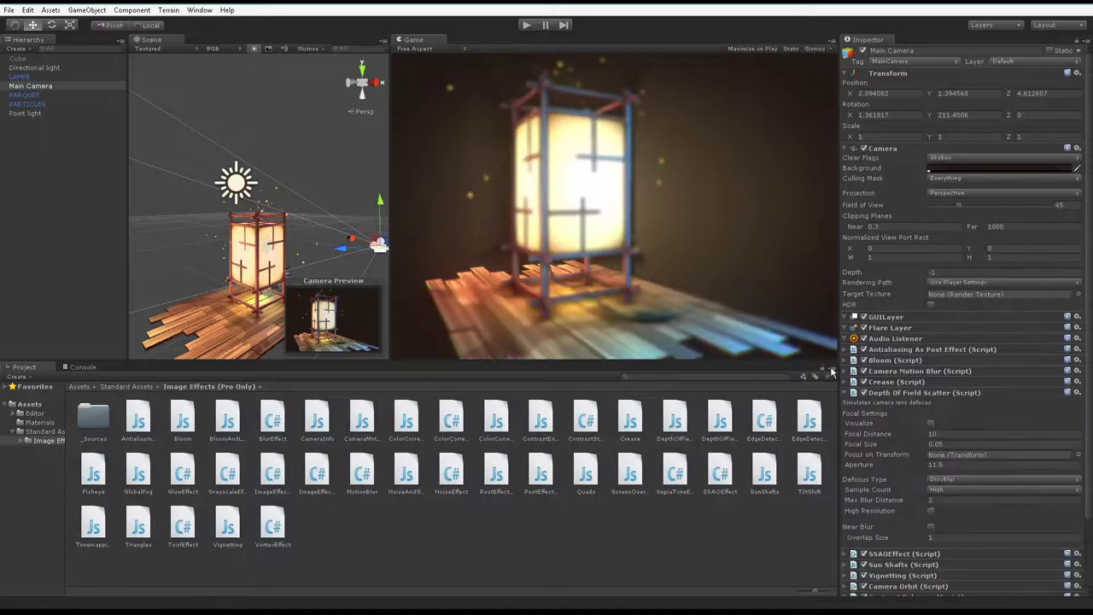
pyautogui.click(930, 423)
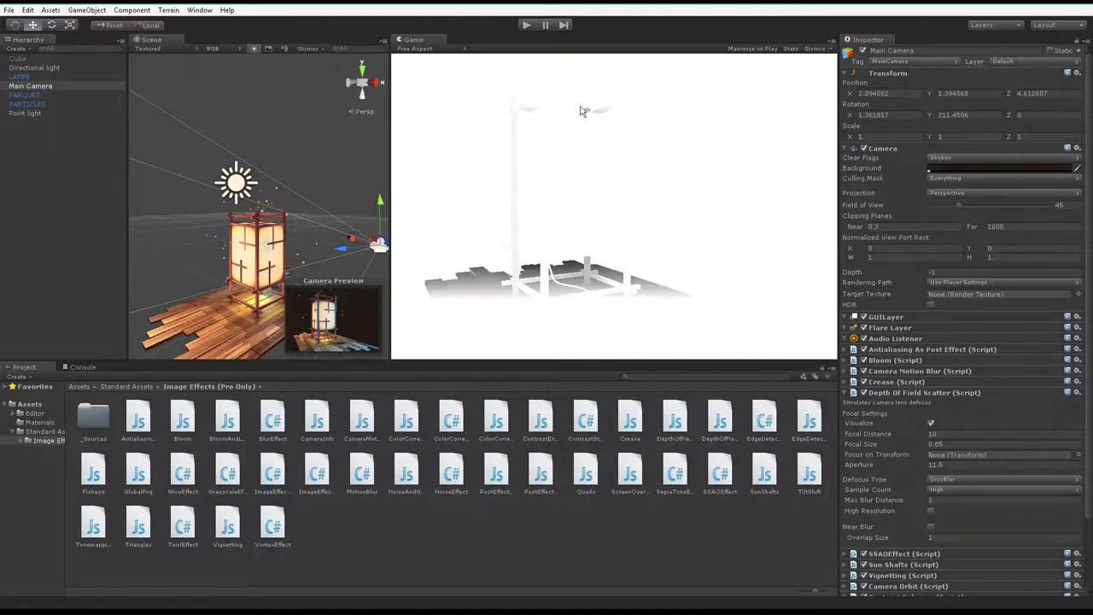
pyautogui.moveTo(870, 438); pyautogui.dragTo(768, 422)
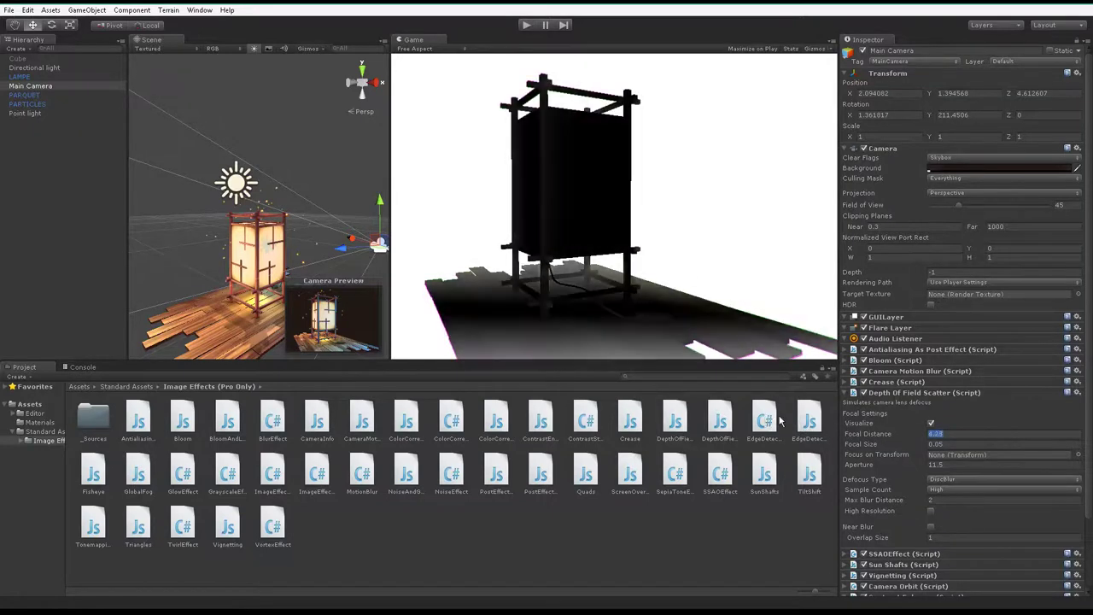
pyautogui.click(930, 423)
pyautogui.click(931, 425)
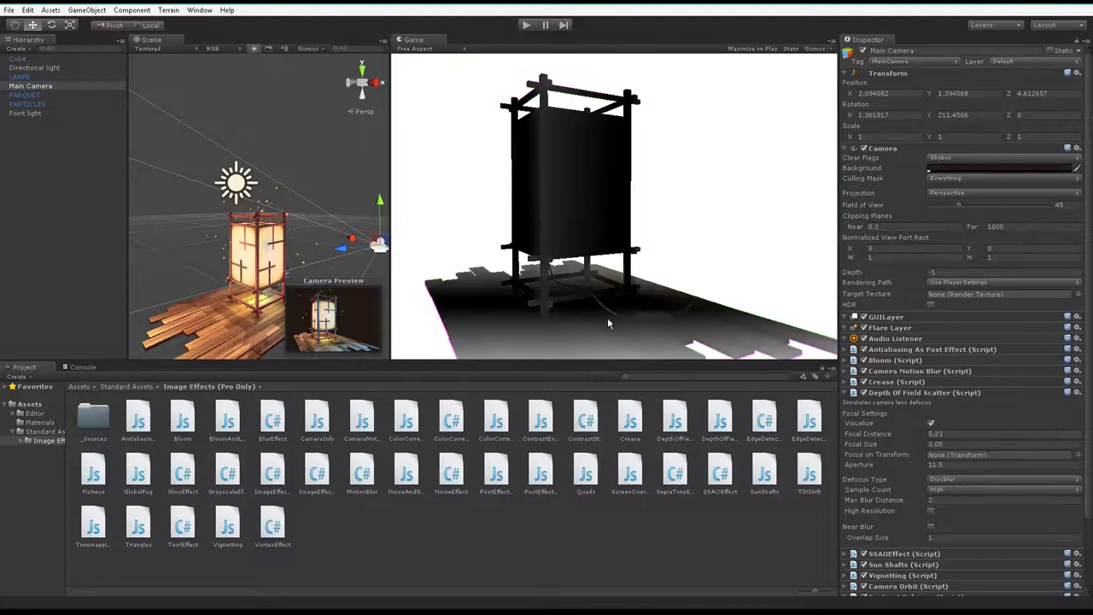
pyautogui.click(933, 425)
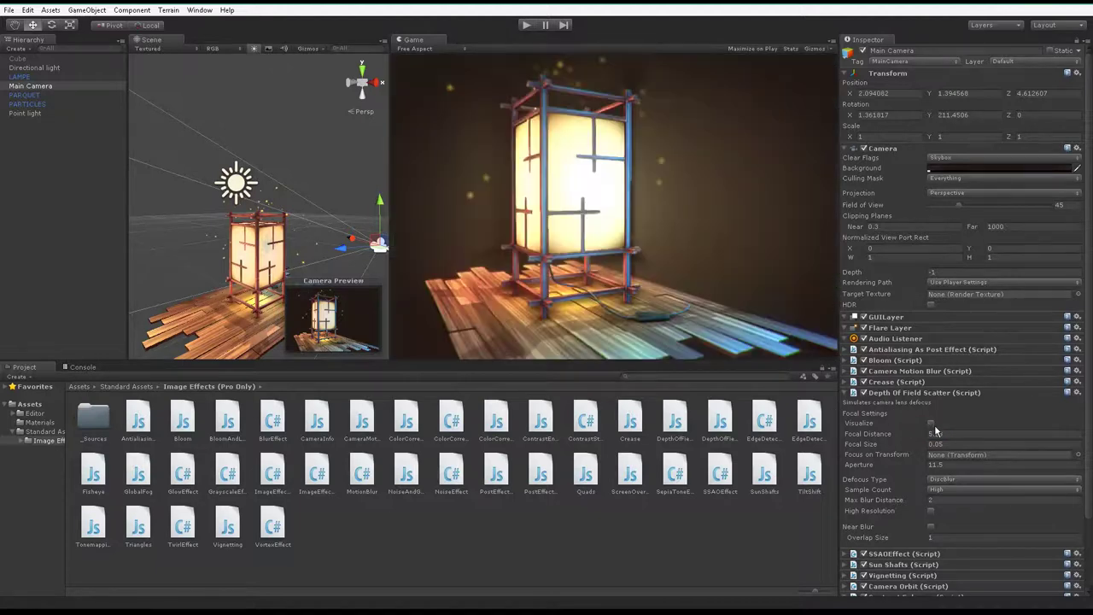
pyautogui.click(931, 423)
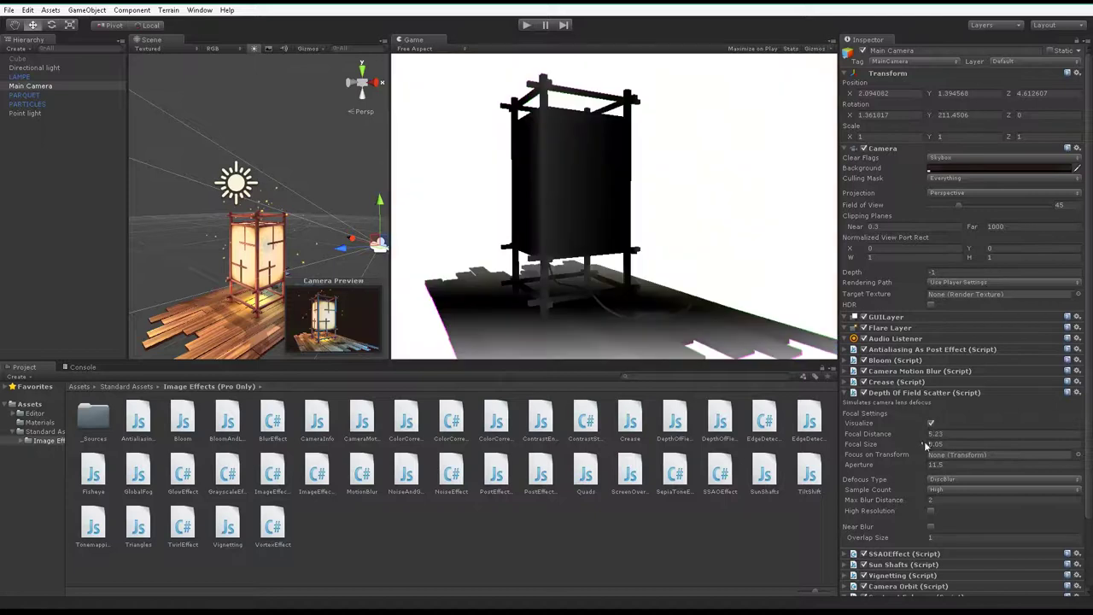
pyautogui.moveTo(862, 437); pyautogui.dragTo(872, 436)
pyautogui.write('3.')
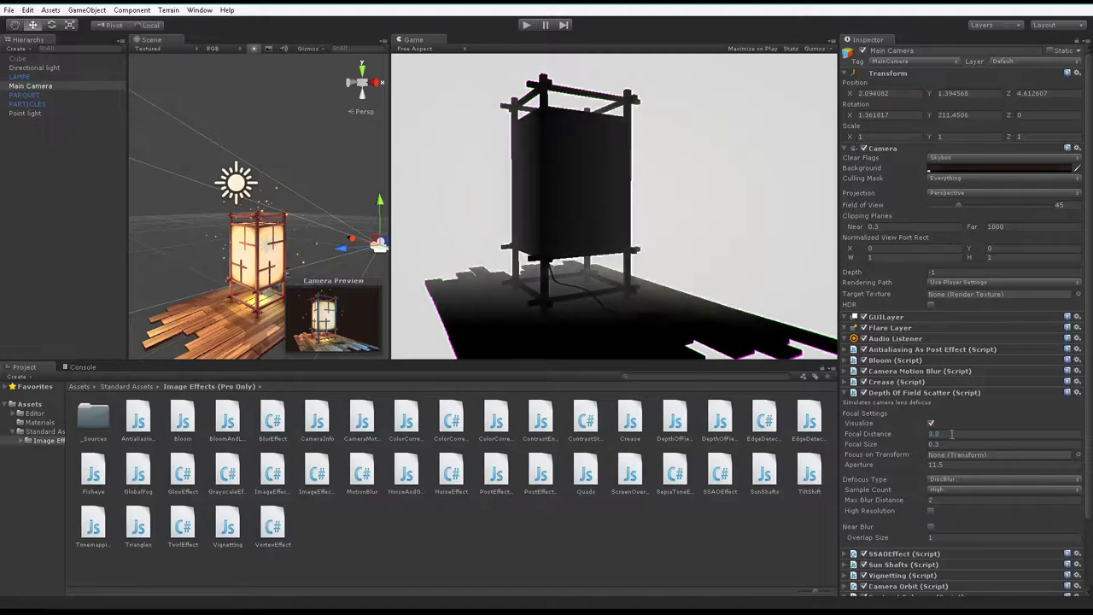
# Step: Enter focal distance 3 and max blur distance 5, then view the final render full-size
pyautogui.write('3')
pyautogui.press('Return')
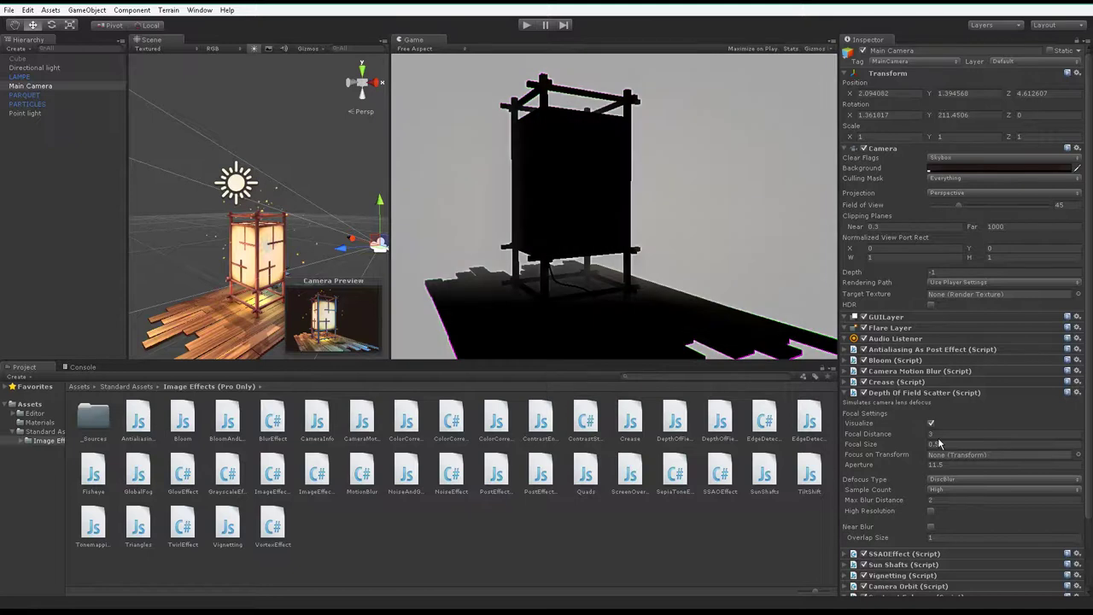
pyautogui.write('5')
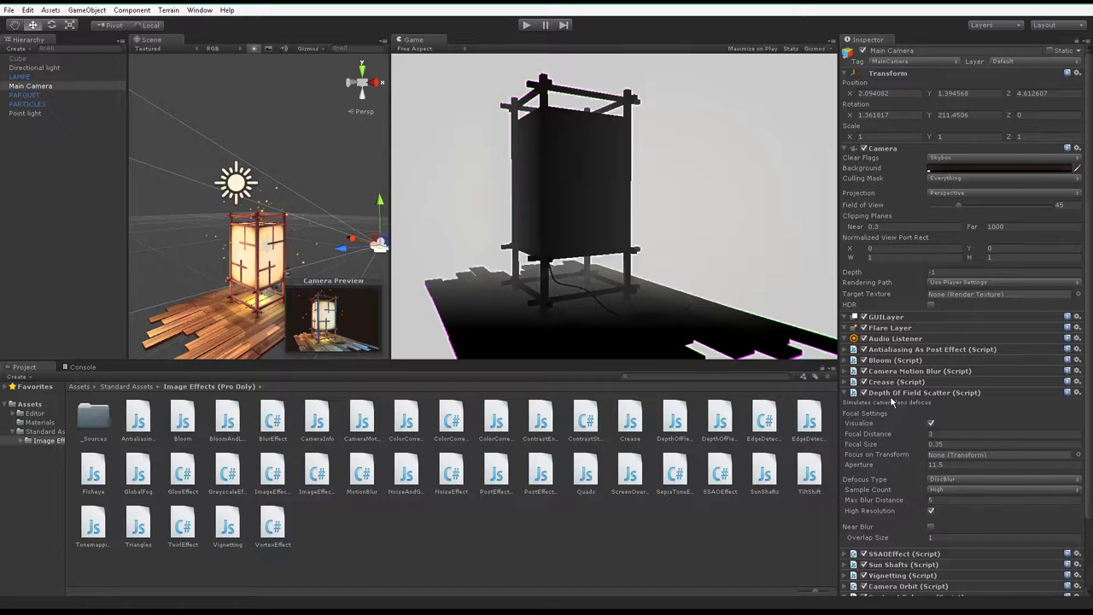
pyautogui.click(930, 422)
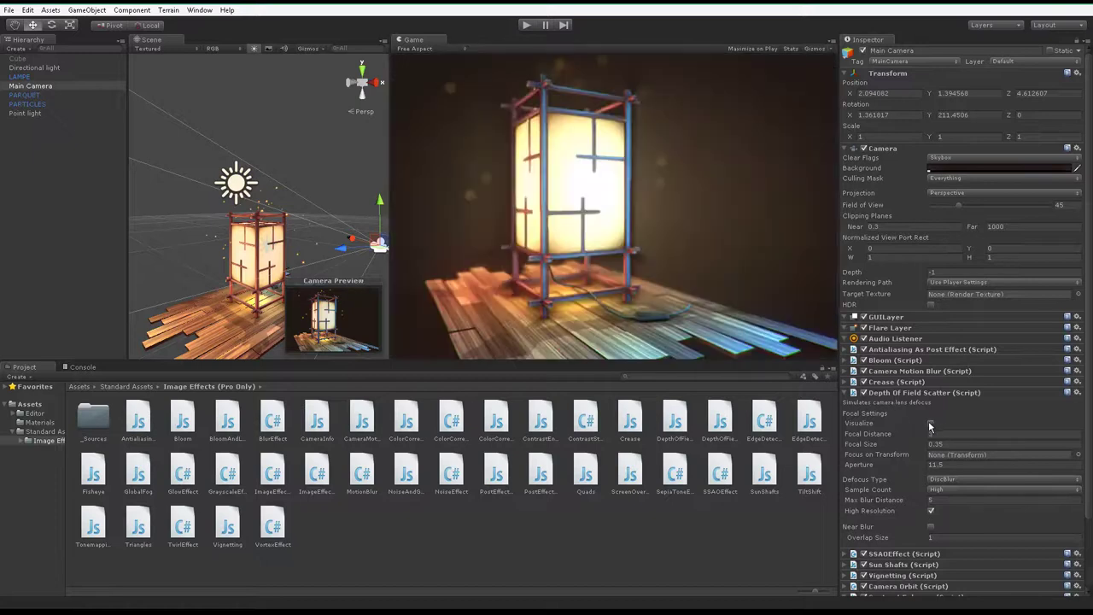
pyautogui.hotkey('shift', 'space')
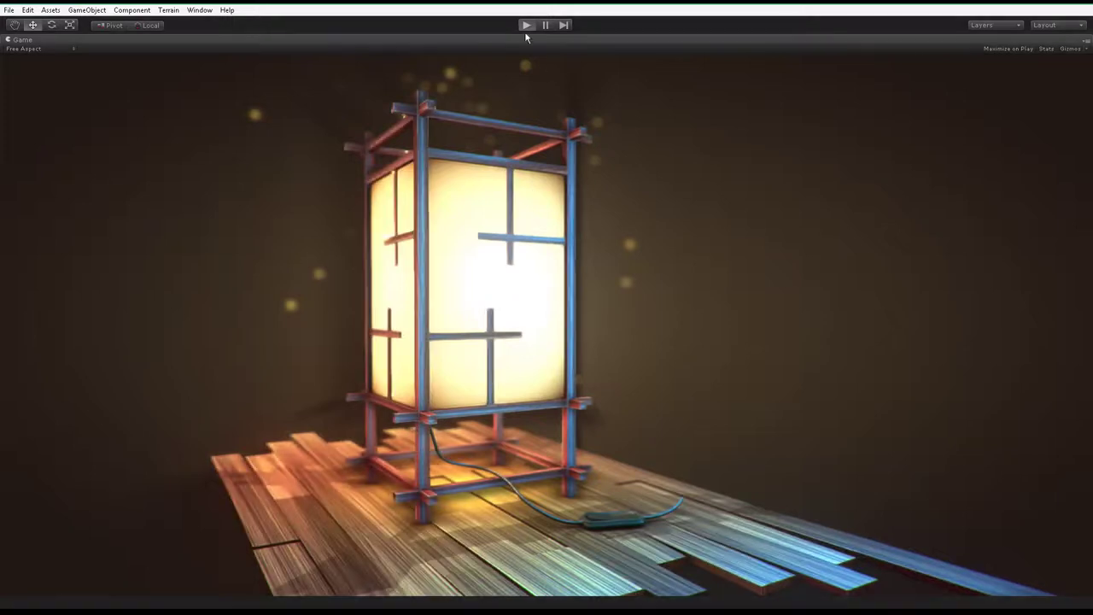
# Step: Run the lantern scene full-size to watch the orbiting camera's depth of field, then stop
pyautogui.hotkey('ctrl', 'p')
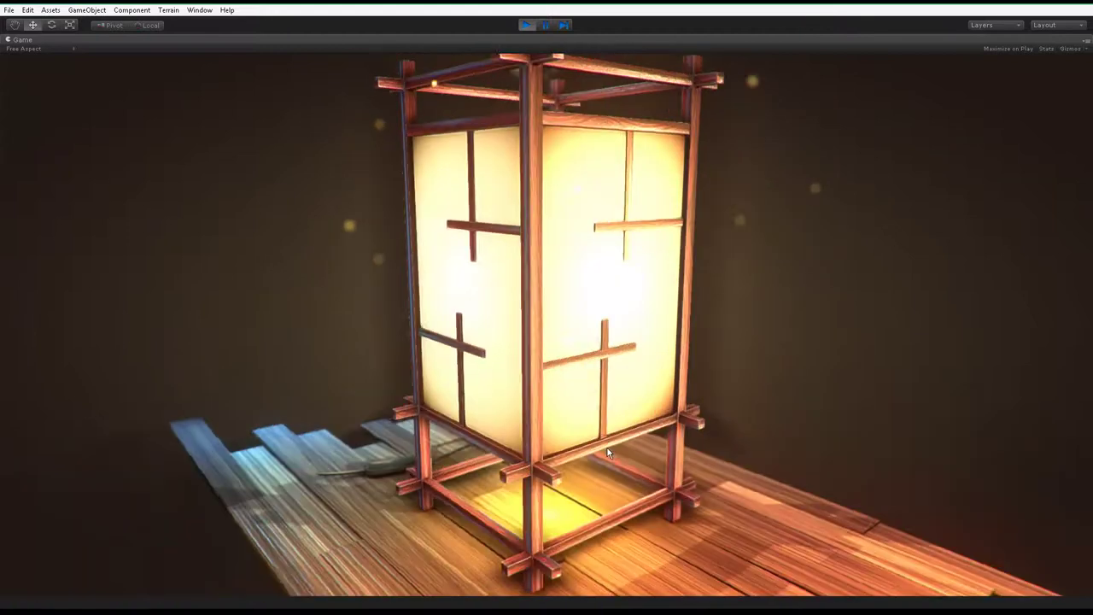
pyautogui.click(534, 26)
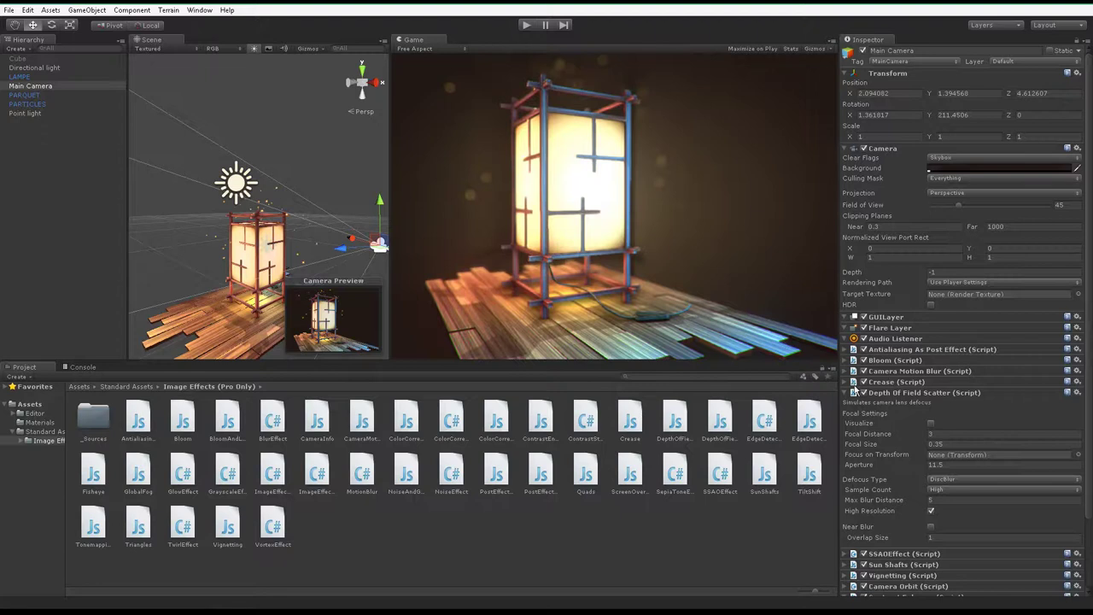
# Step: Toggle Bloom off and on twice to compare the glow, leaving it enabled
pyautogui.click(869, 364)
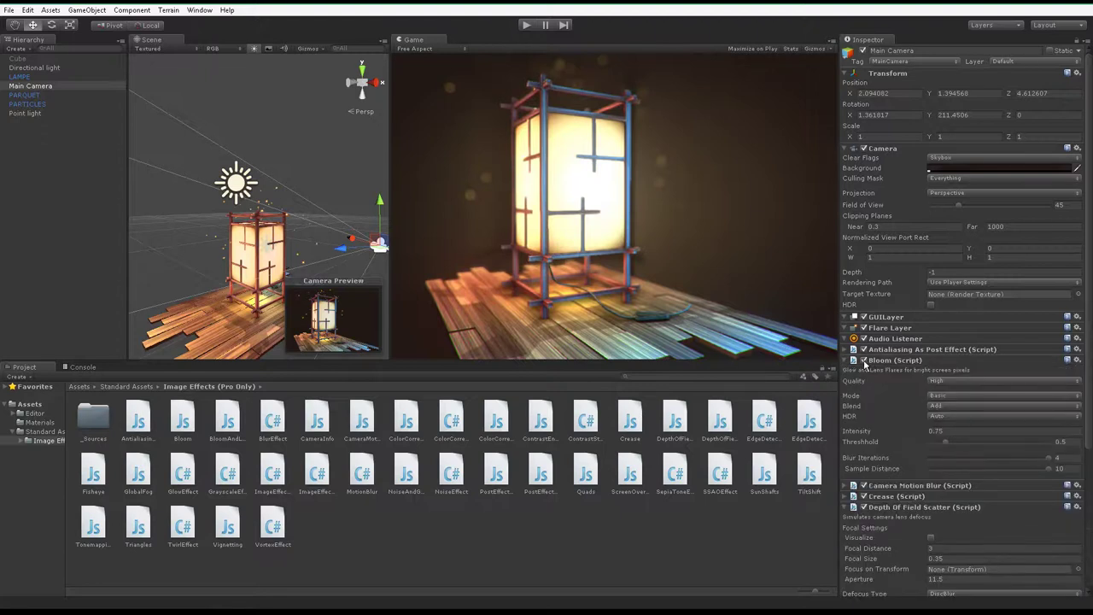
pyautogui.click(864, 361)
pyautogui.click(864, 361)
pyautogui.click(864, 361)
pyautogui.click(864, 362)
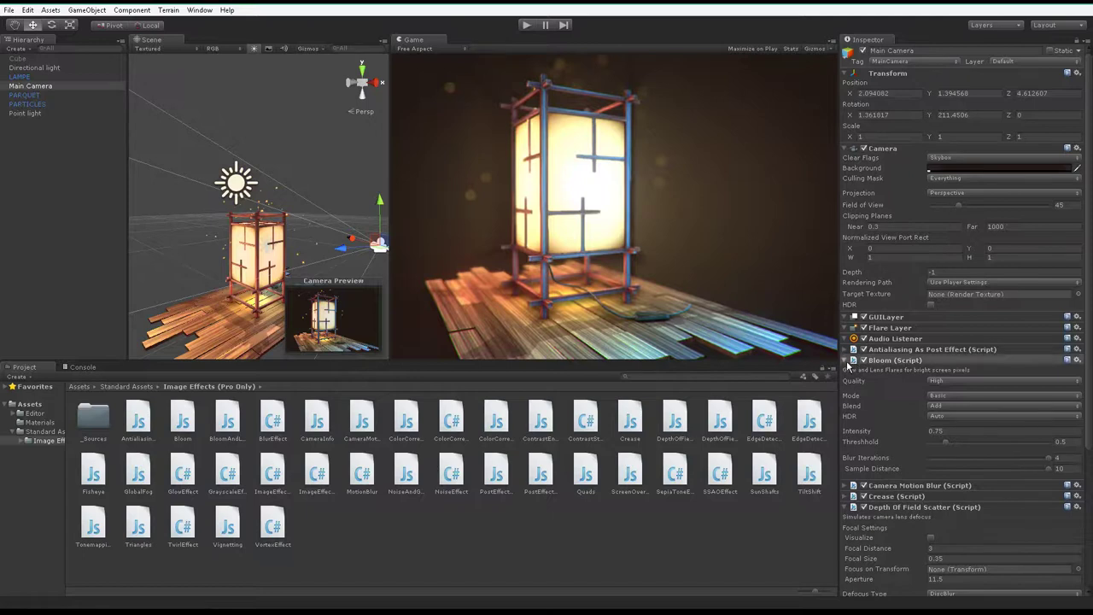
pyautogui.click(847, 362)
# Step: Set the Directional light's intensity to 0.45
pyautogui.click(231, 185)
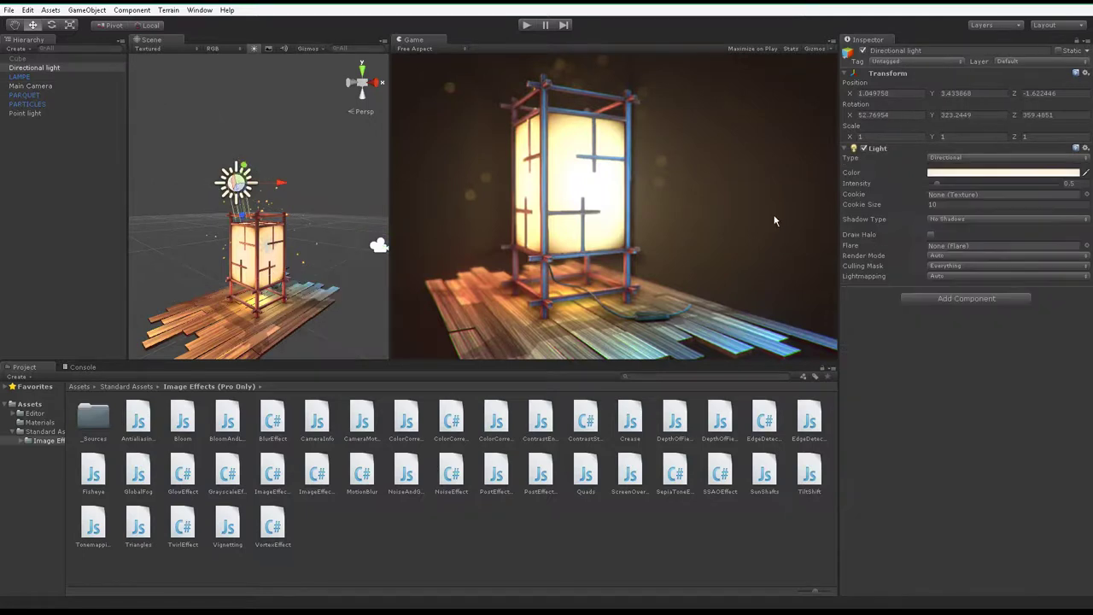
pyautogui.click(935, 174)
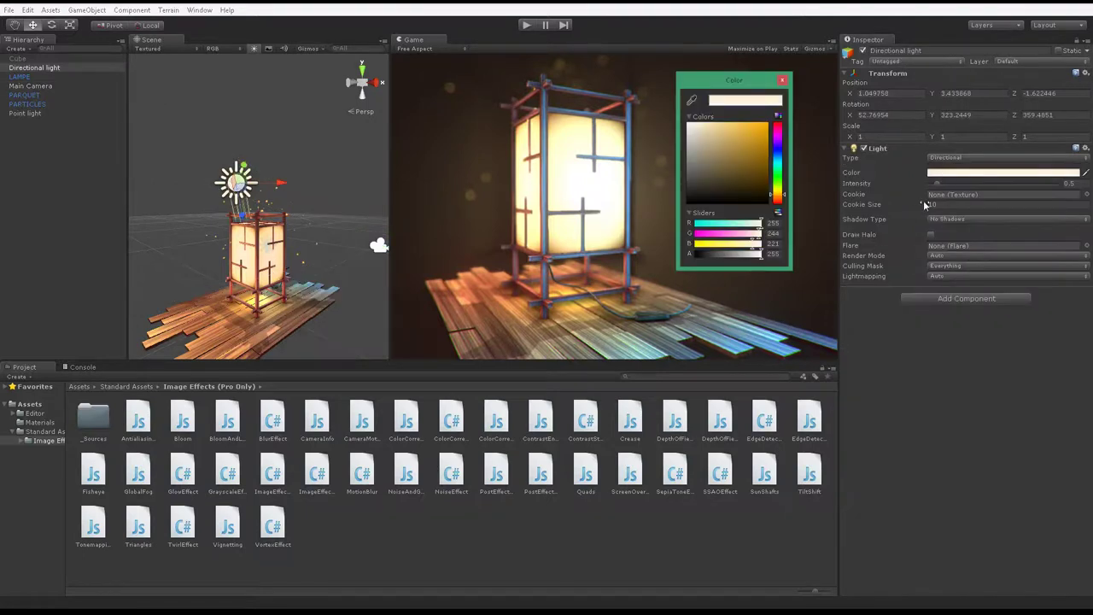
pyautogui.moveTo(938, 190)
pyautogui.mouseDown()
pyautogui.moveTo(926, 186)
pyautogui.moveTo(943, 191)
pyautogui.mouseUp()
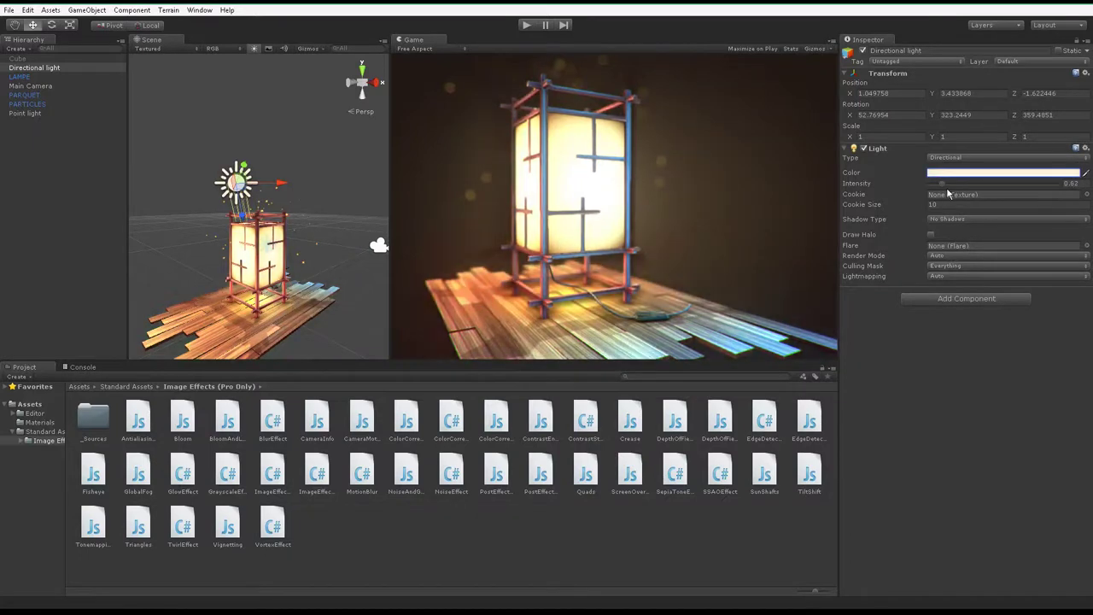
pyautogui.click(1080, 184)
pyautogui.write('0.45')
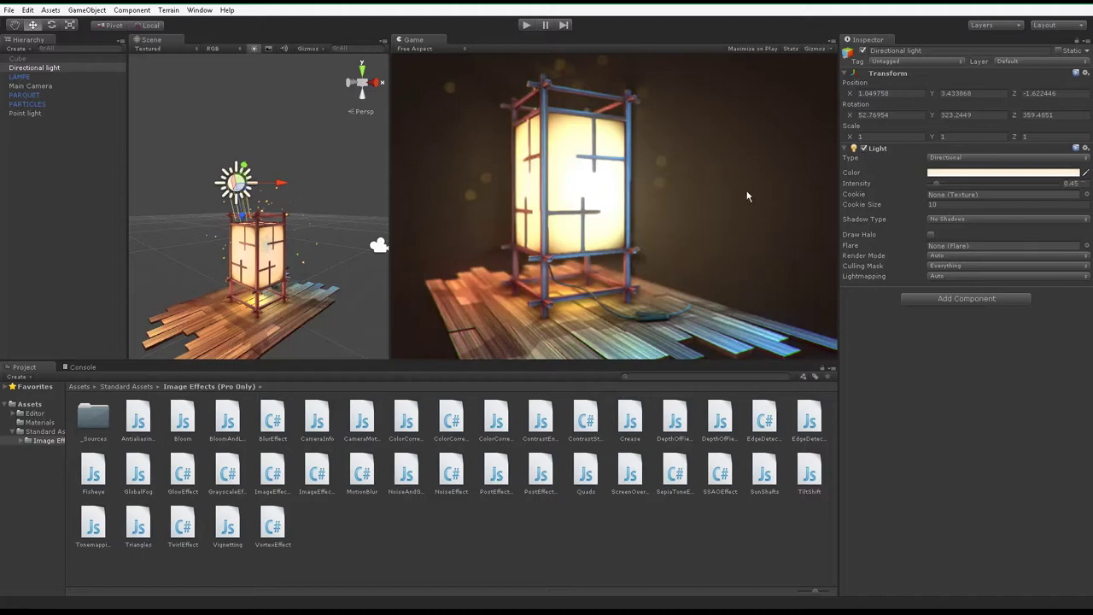
# Step: Make the light colour pure white, then play the scene in a maximized Game view
pyautogui.click(1001, 174)
pyautogui.moveTo(699, 126); pyautogui.dragTo(655, 107)
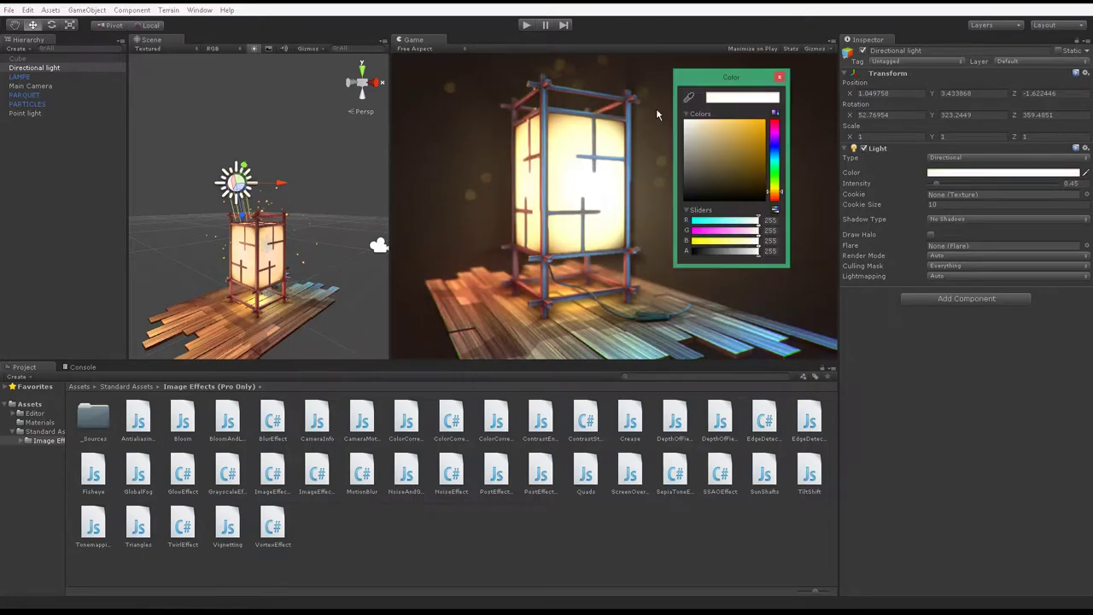
pyautogui.click(781, 78)
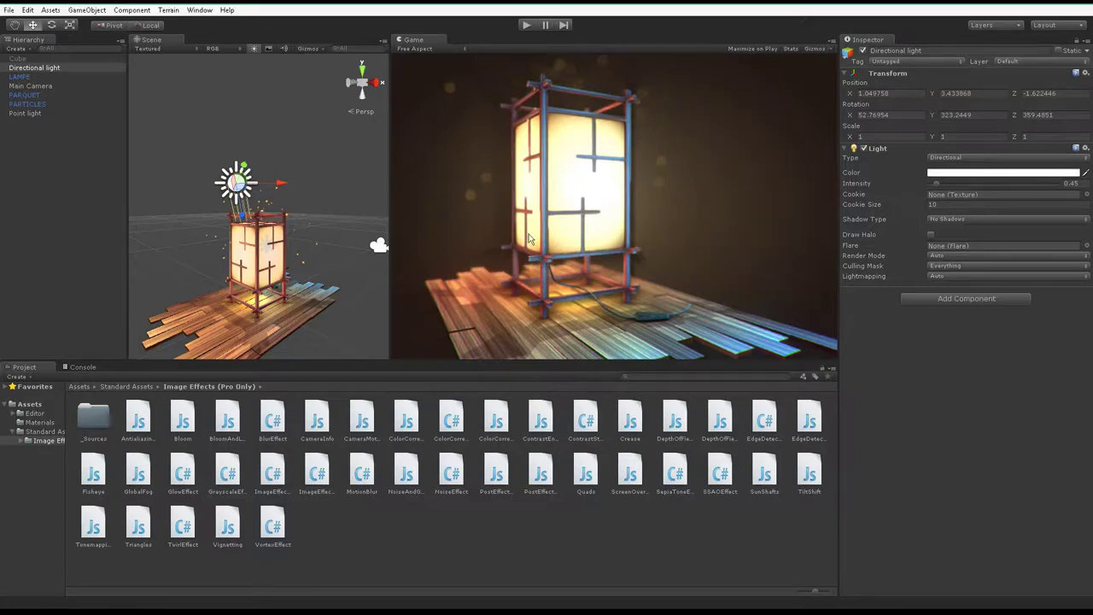
pyautogui.hotkey('shift', 'space')
pyautogui.click(527, 25)
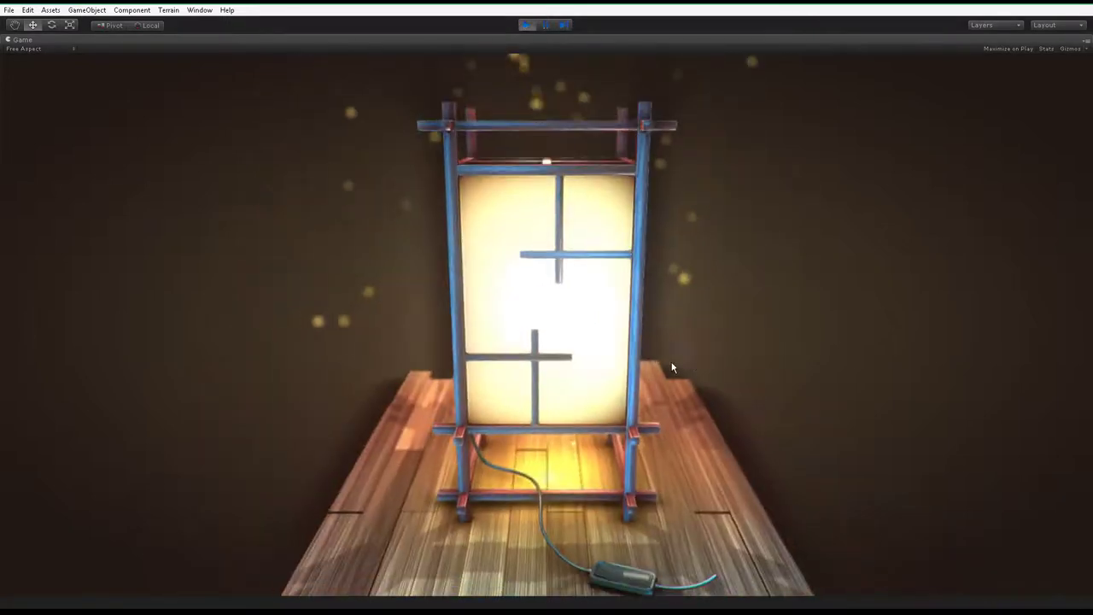
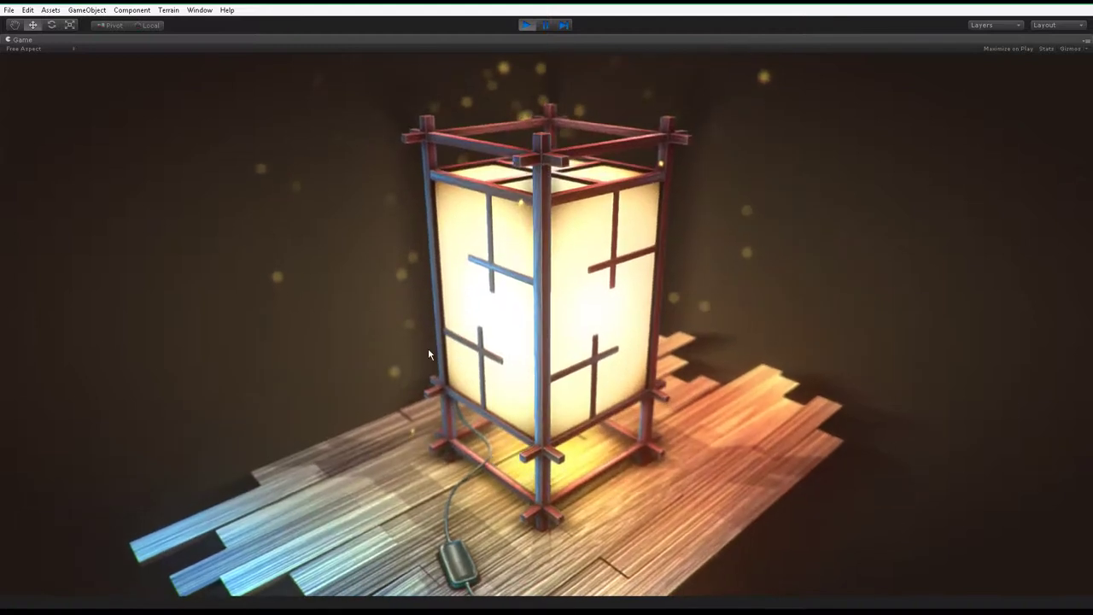
# Step: Stop play mode, collapse the directional light's Light component, and open the File menu
pyautogui.click(526, 24)
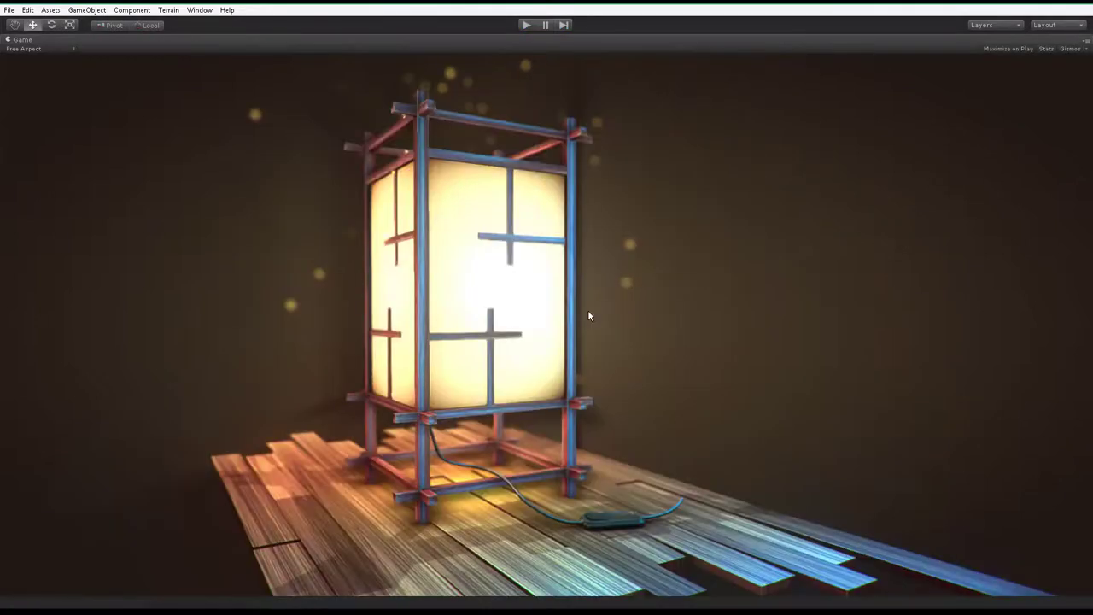
pyautogui.press('alt')
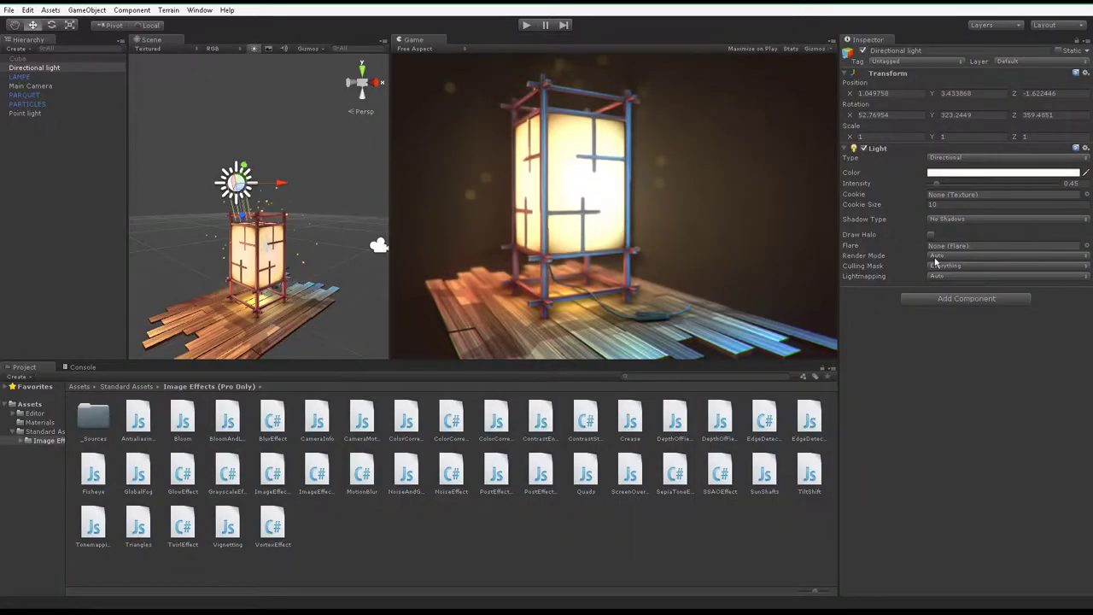
pyautogui.click(851, 149)
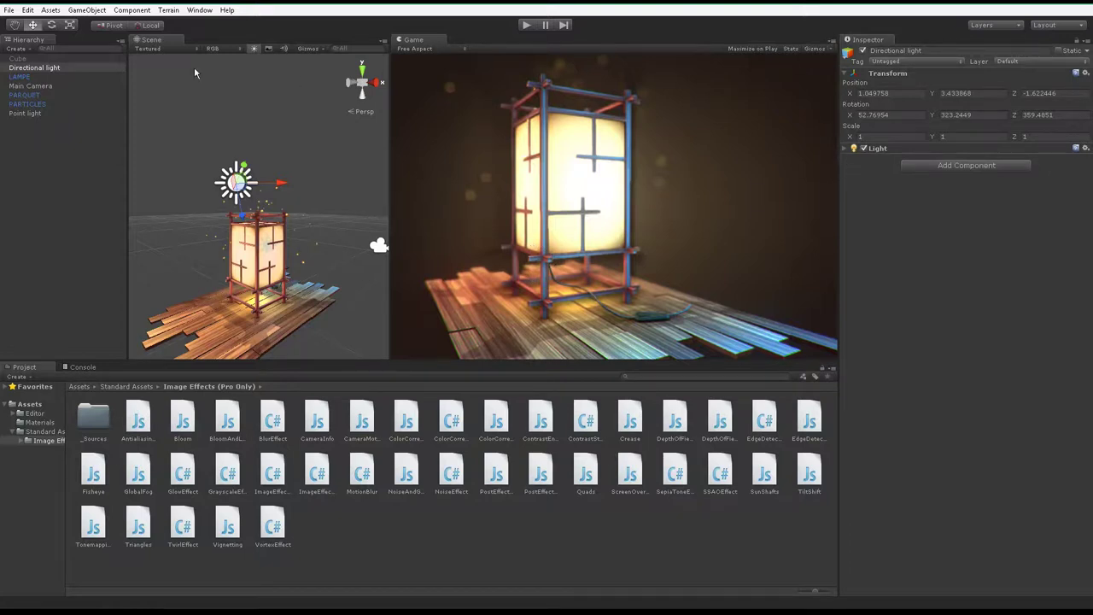
pyautogui.click(9, 9)
pyautogui.moveTo(23, 15)
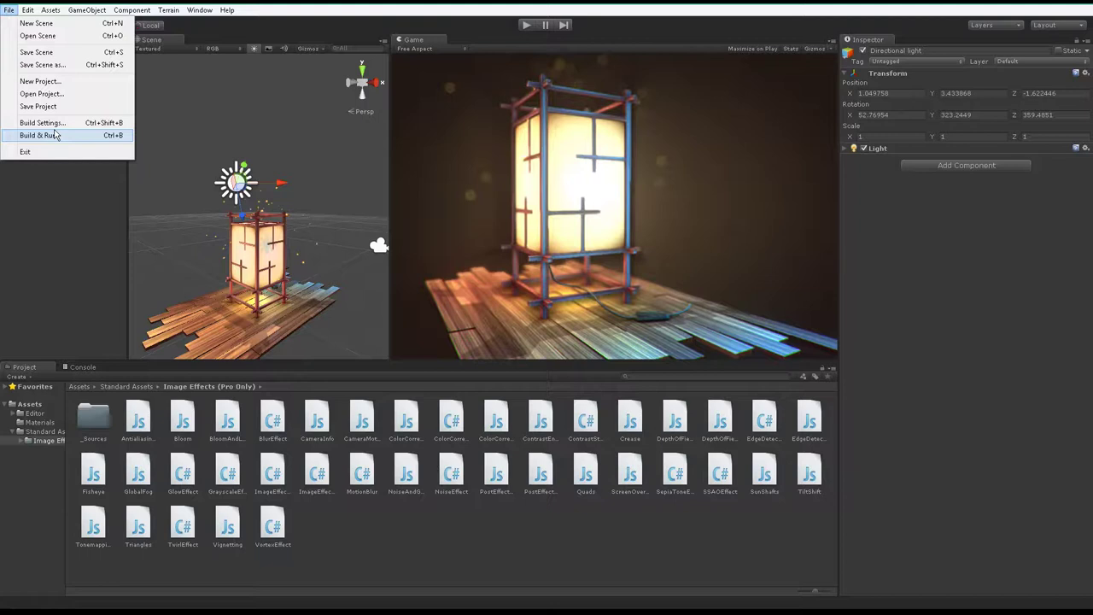
# Step: In Build Settings, target Windows x86_64, add BASE SCENE.unity, and start the build
pyautogui.click(56, 123)
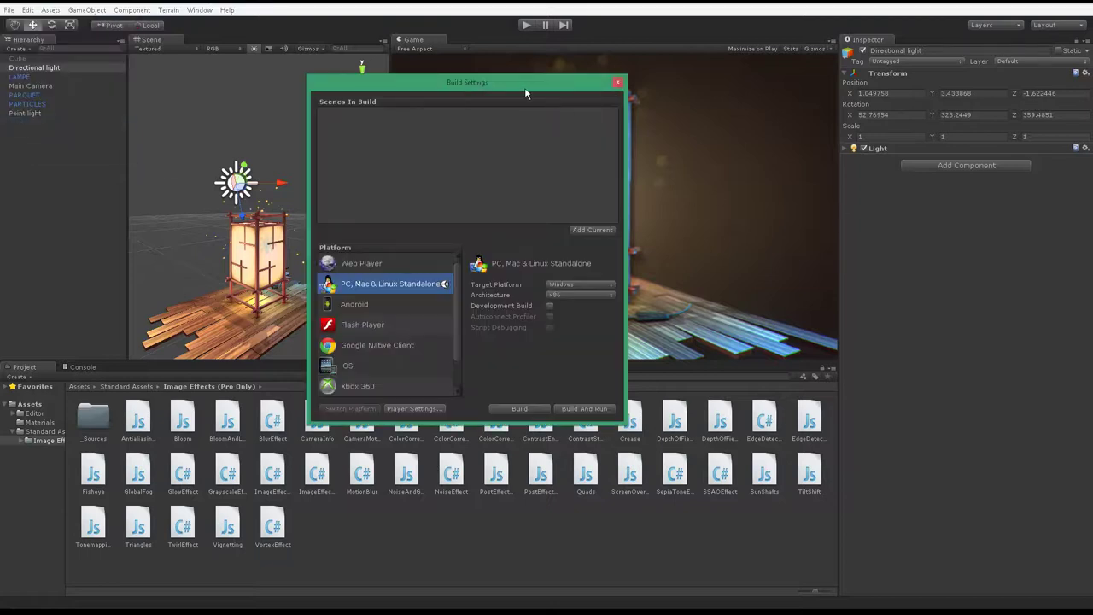
pyautogui.moveTo(525, 89); pyautogui.dragTo(766, 90)
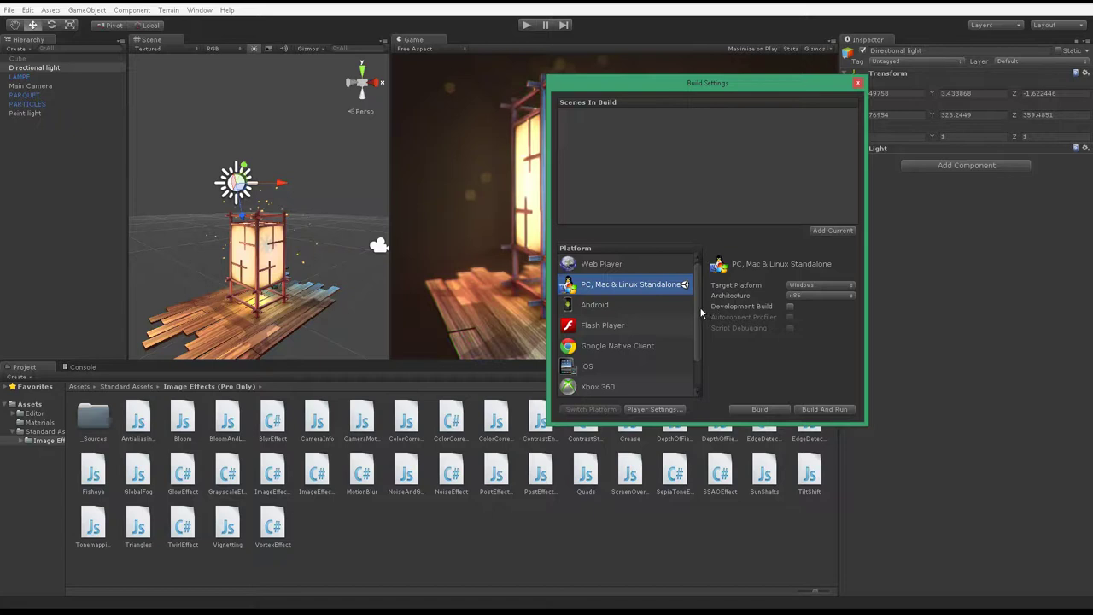
pyautogui.scroll(-2, 702, 315)
pyautogui.click(802, 285)
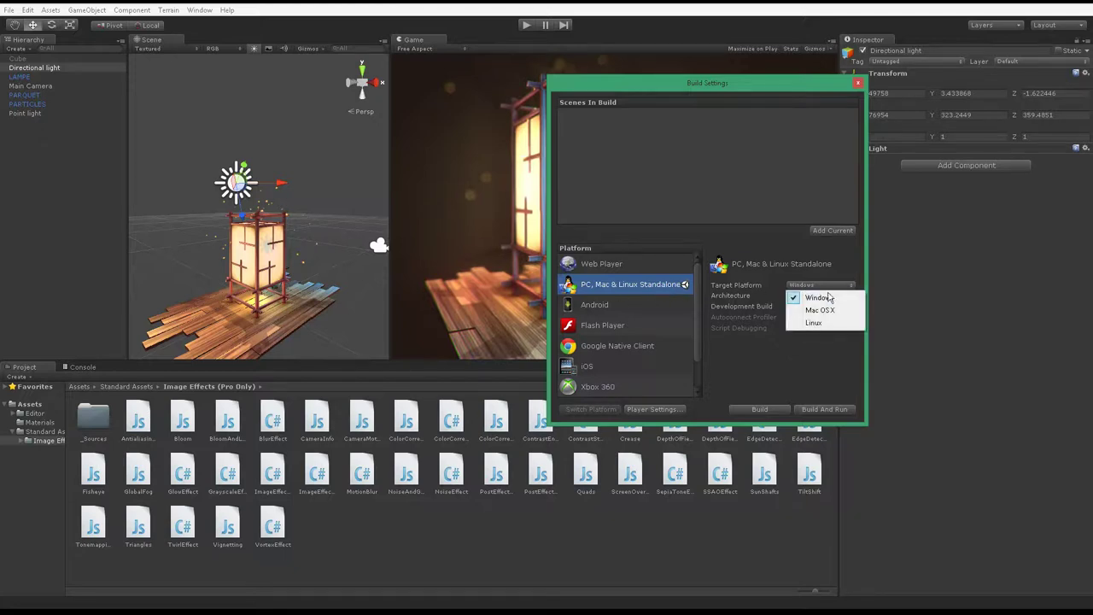
pyautogui.click(807, 293)
pyautogui.click(819, 297)
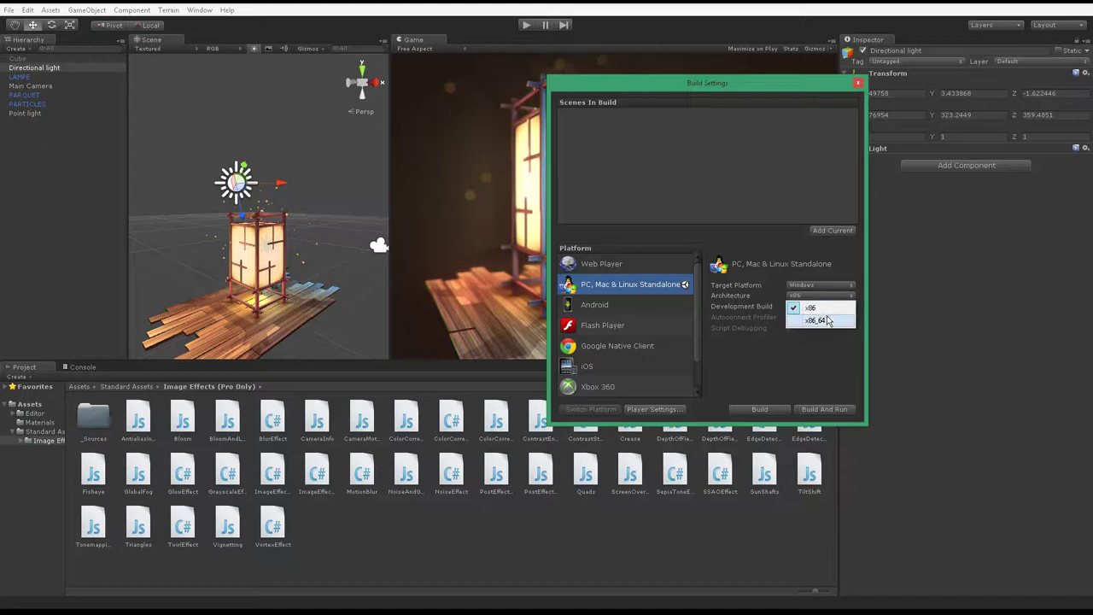
pyautogui.click(817, 321)
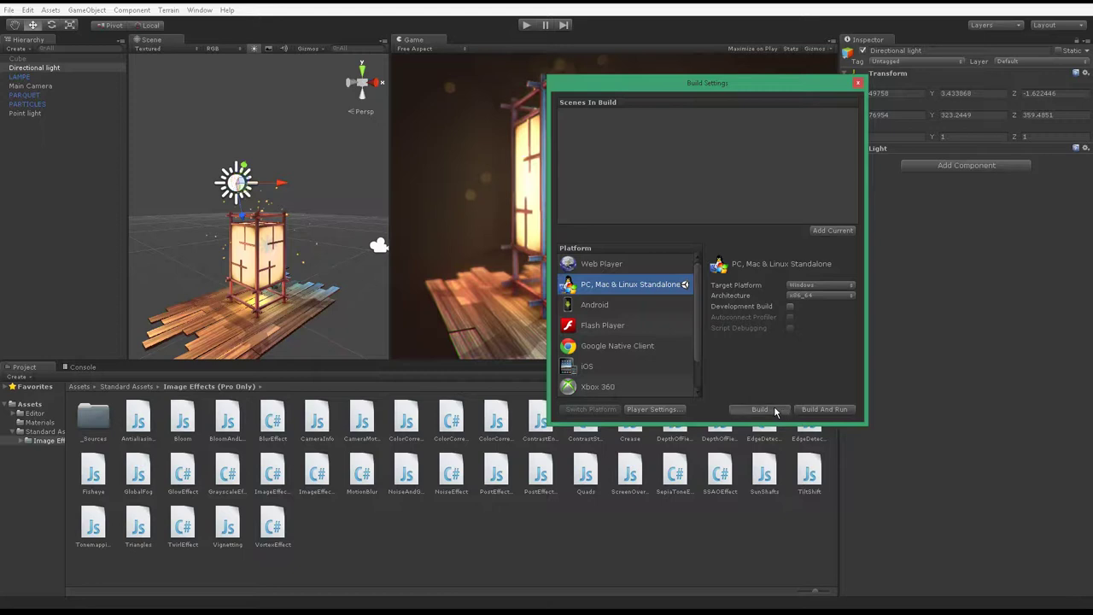
pyautogui.click(823, 231)
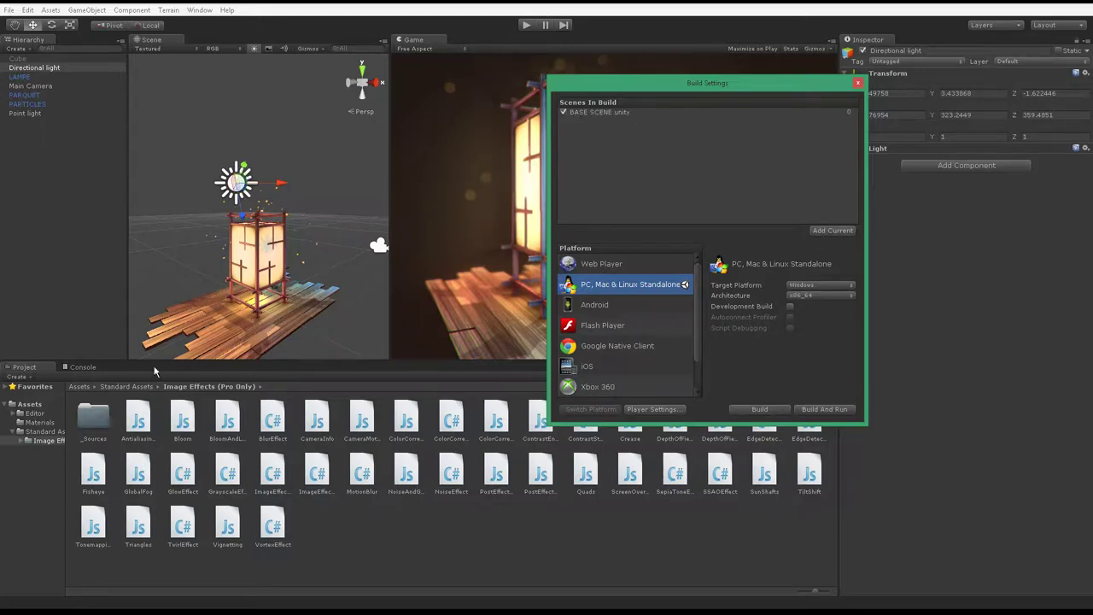
pyautogui.click(772, 413)
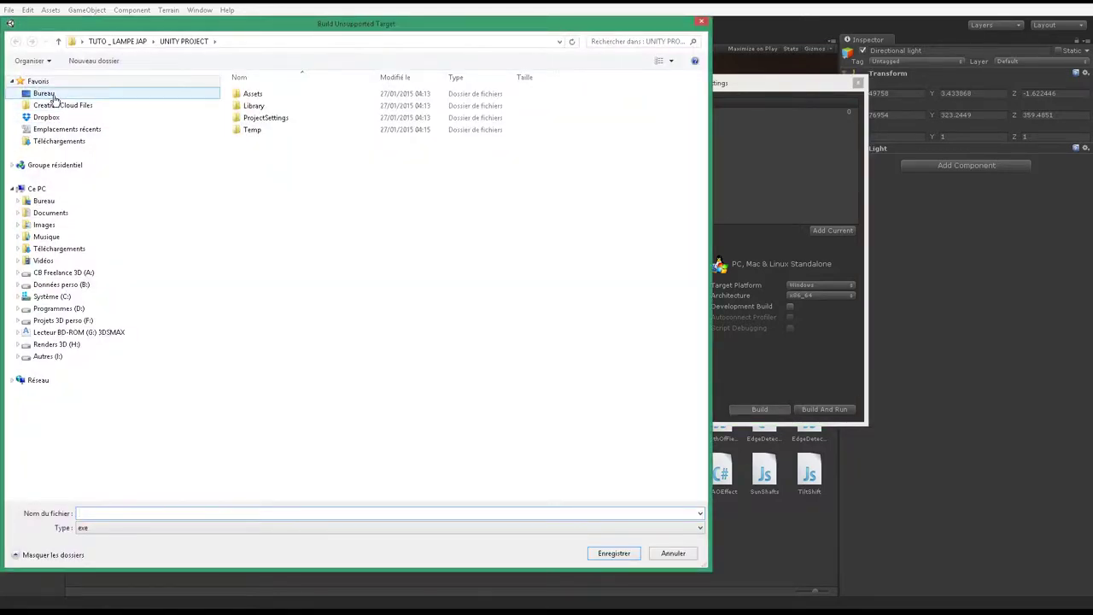
# Step: Save the build as JAP LAMPE on the Desktop (Bureau), compile it, and close Build Settings
pyautogui.click(47, 94)
pyautogui.click(215, 513)
pyautogui.write('JAP LAMPE')
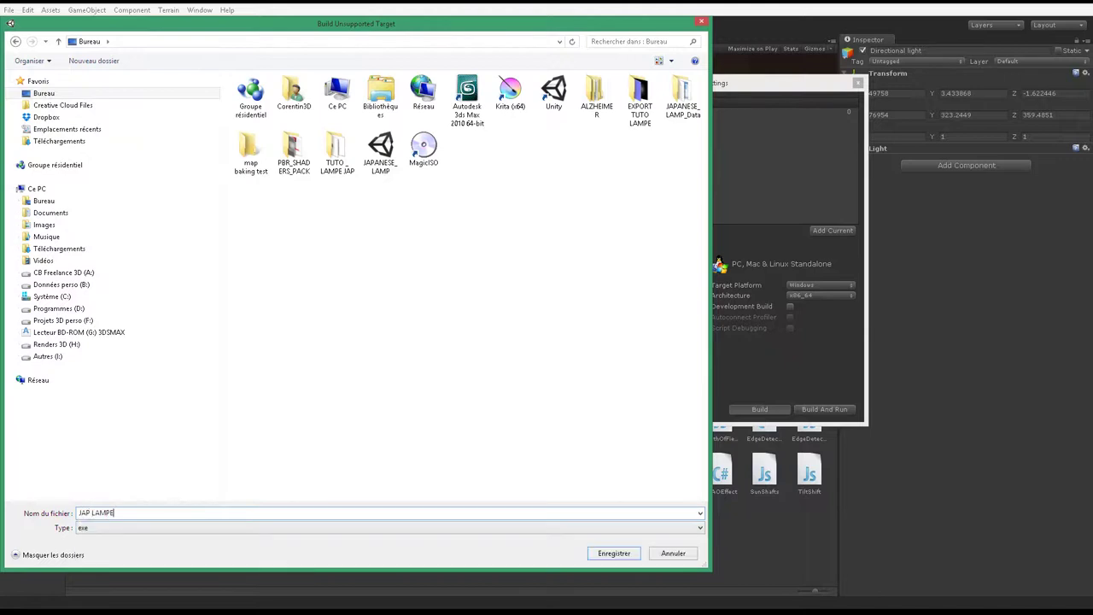
pyautogui.click(614, 554)
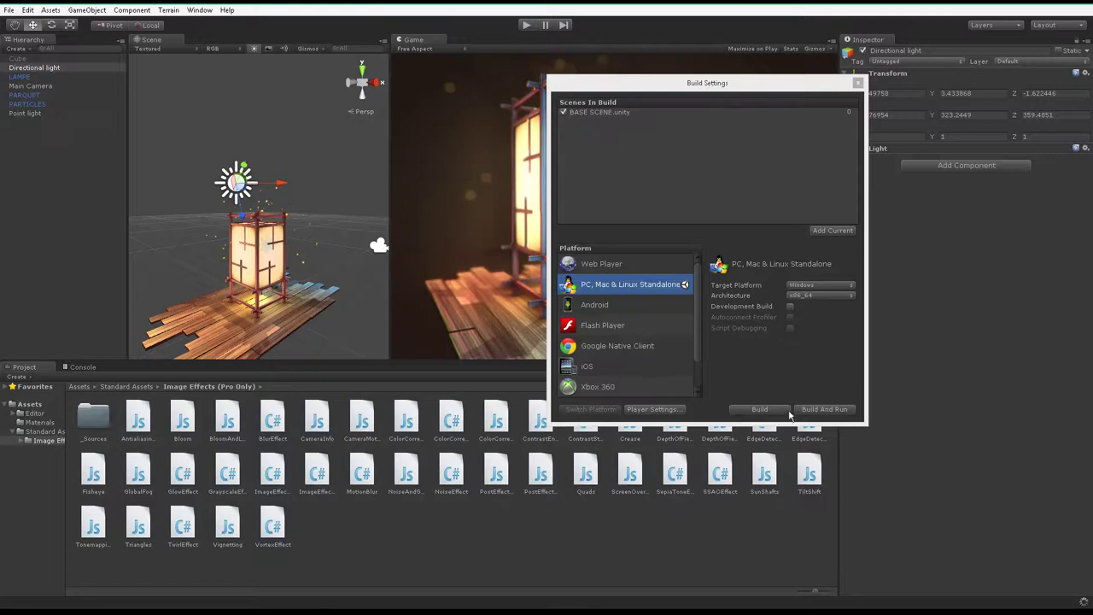
pyautogui.click(808, 412)
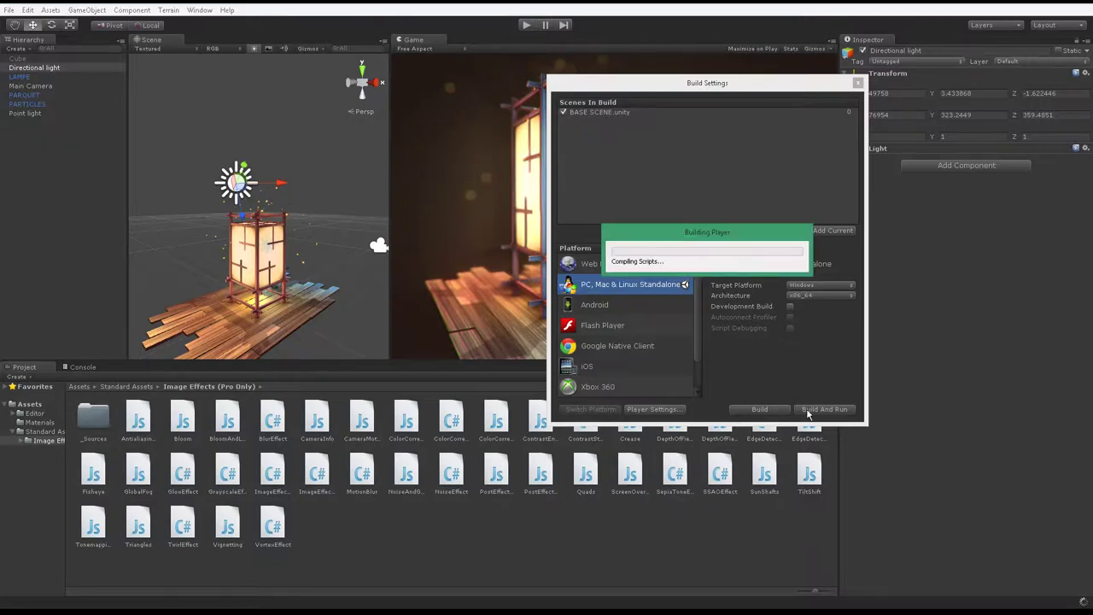
pyautogui.click(625, 263)
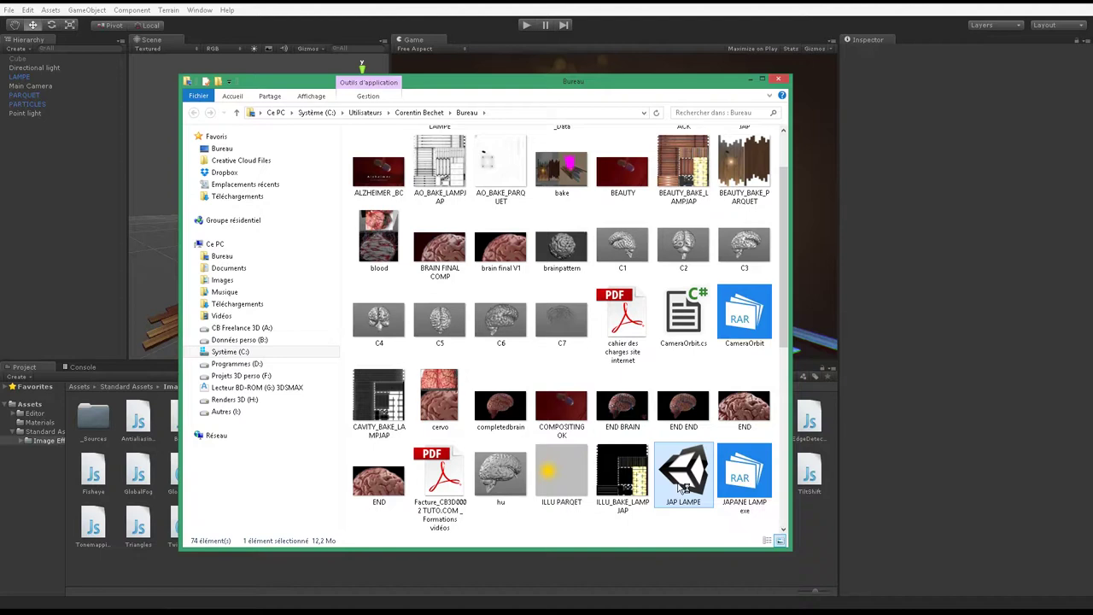
# Step: Launch JAP LAMPE windowed at 600 x 800 (rotated) with Fantastic graphics quality
pyautogui.doubleClick(680, 487)
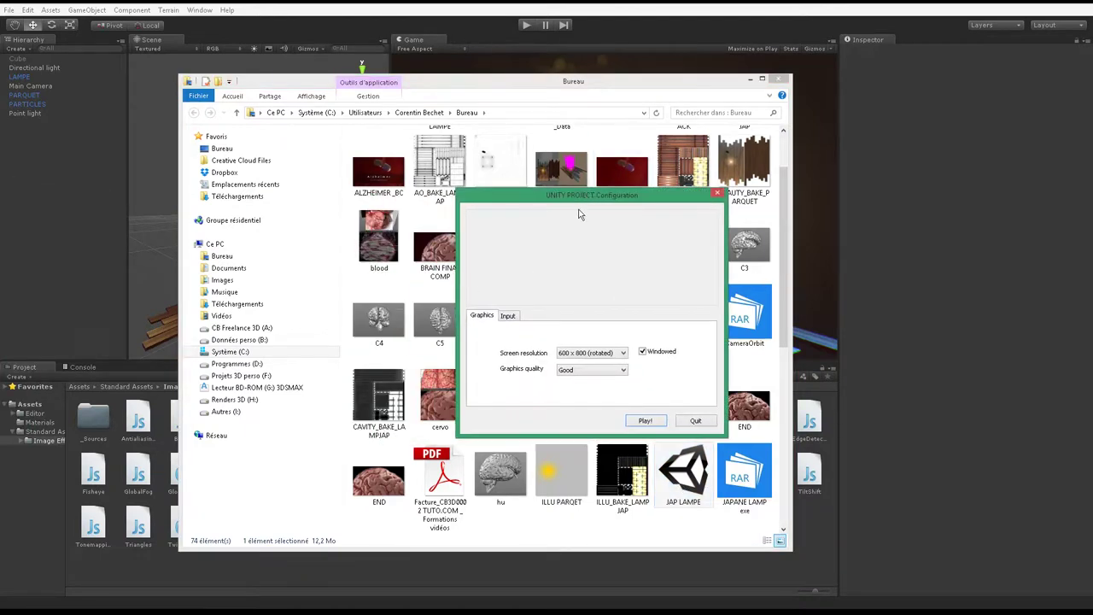
pyautogui.moveTo(571, 200); pyautogui.dragTo(544, 171)
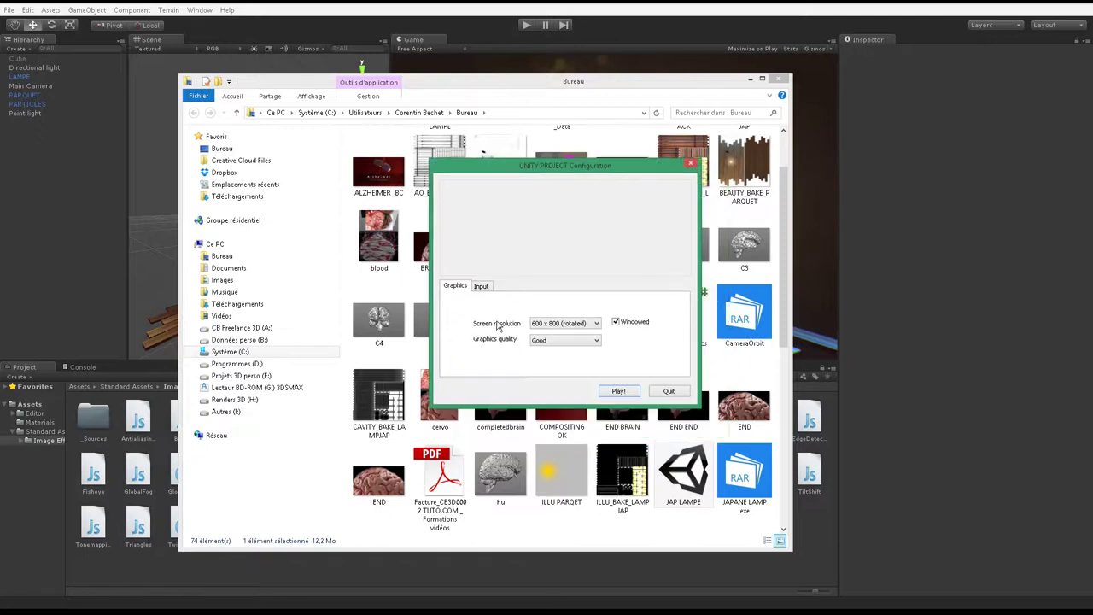
pyautogui.click(570, 324)
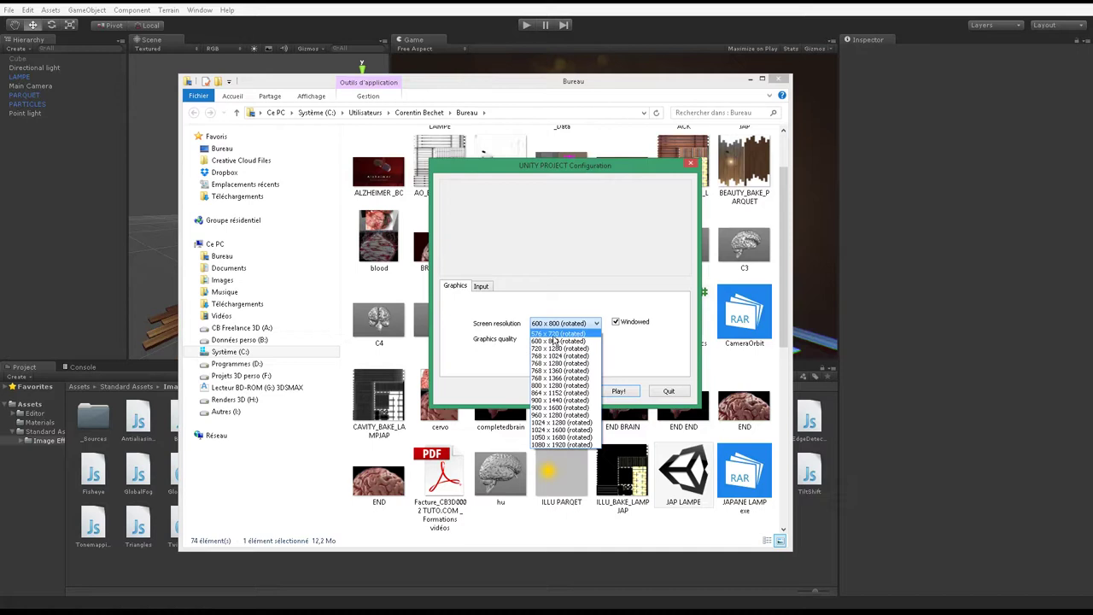
pyautogui.click(640, 309)
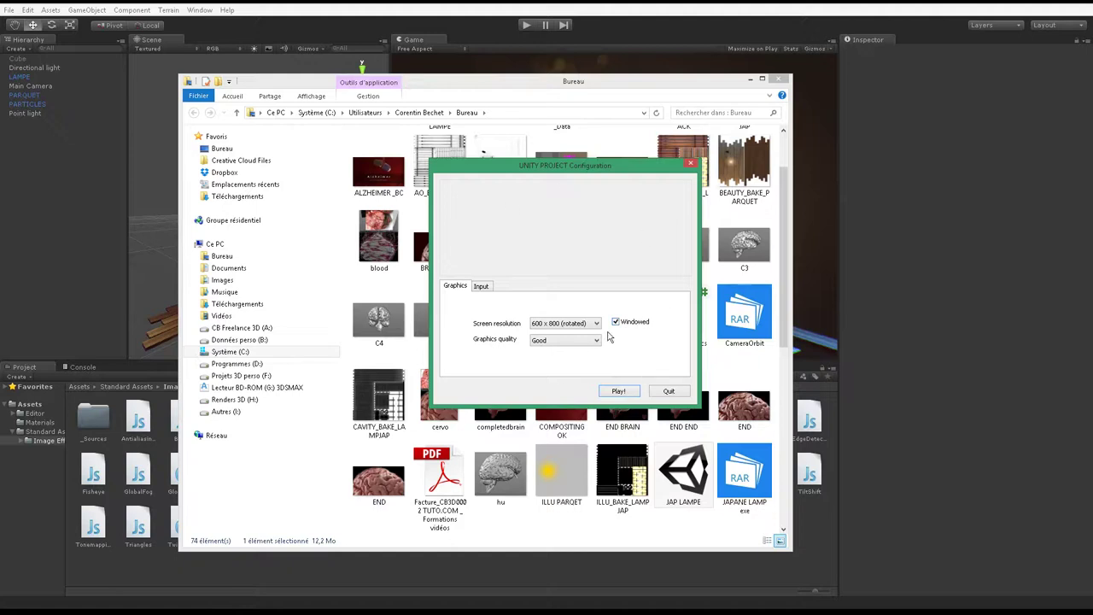
pyautogui.click(570, 341)
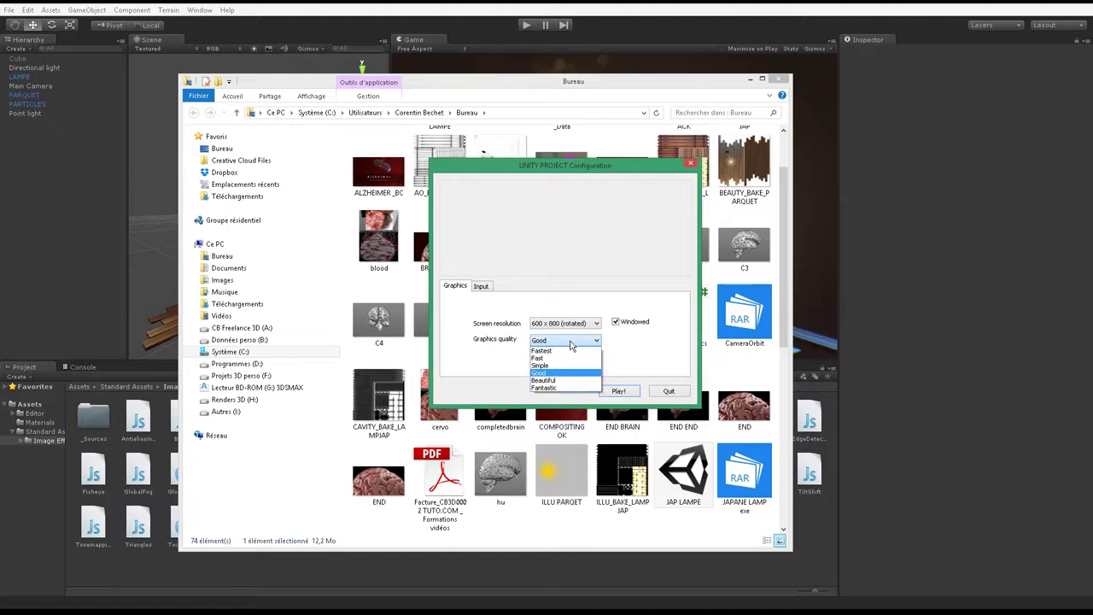
pyautogui.click(565, 391)
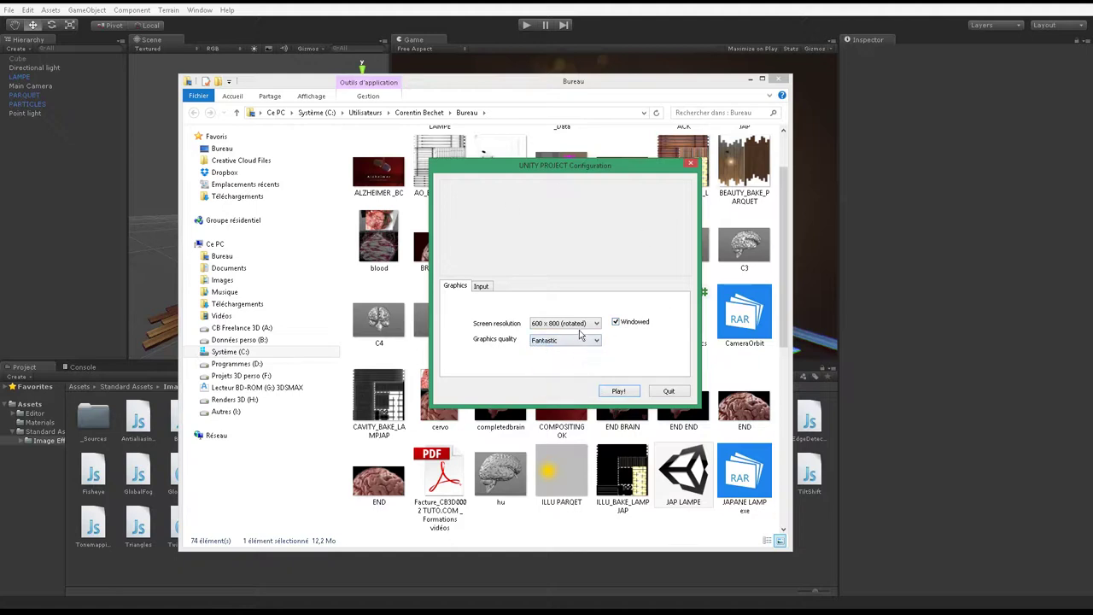
pyautogui.click(581, 324)
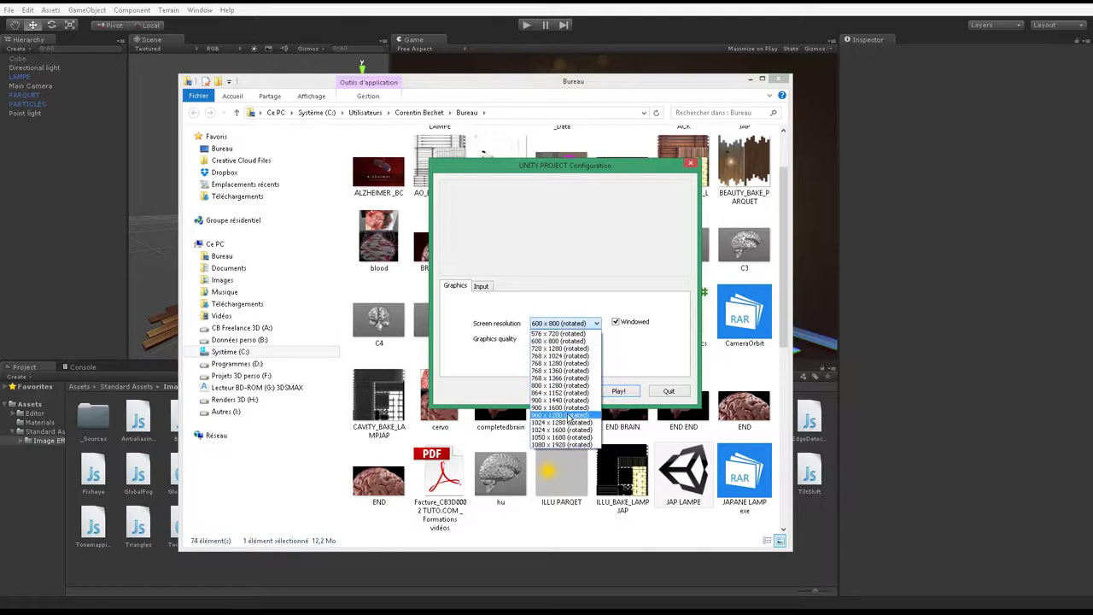
pyautogui.click(559, 343)
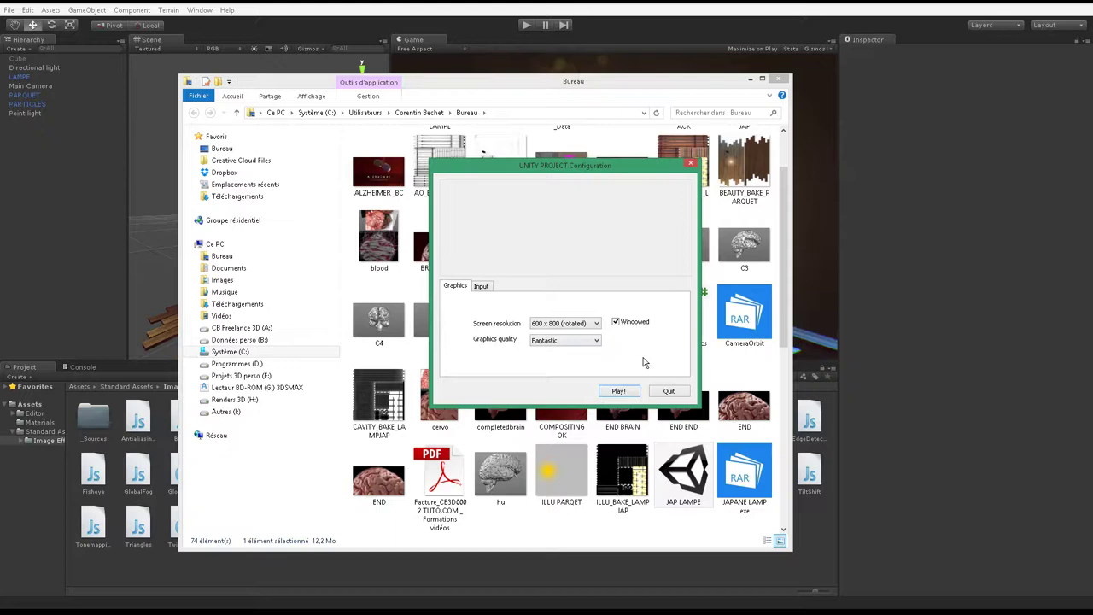
pyautogui.click(618, 392)
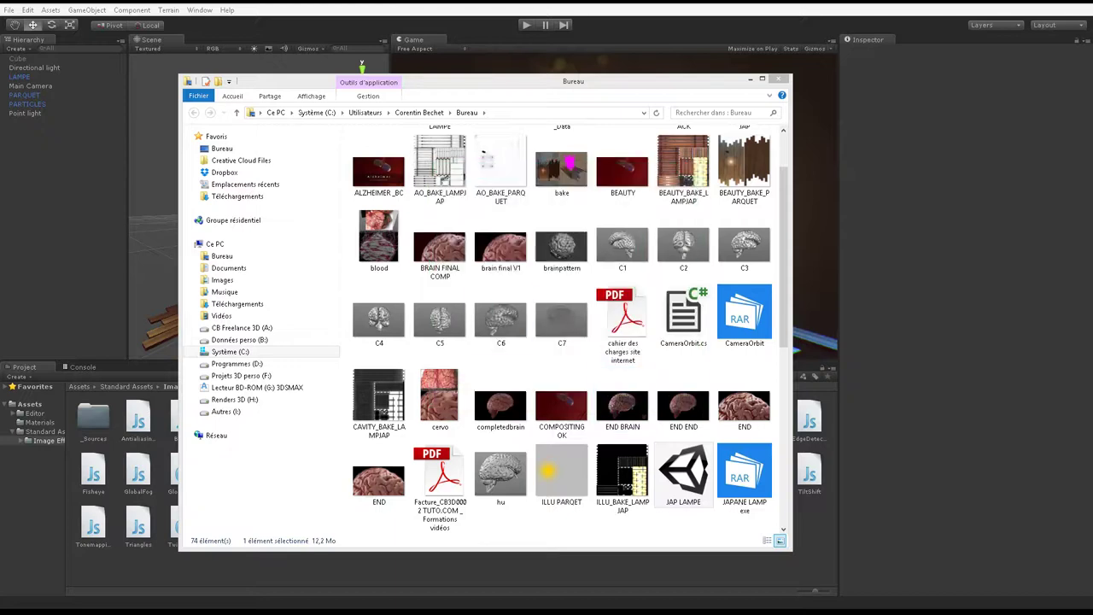
# Step: Orbit and zoom the player camera around the lit lamp, then bring File Explorer forward
pyautogui.moveTo(347, 112); pyautogui.dragTo(569, 89)
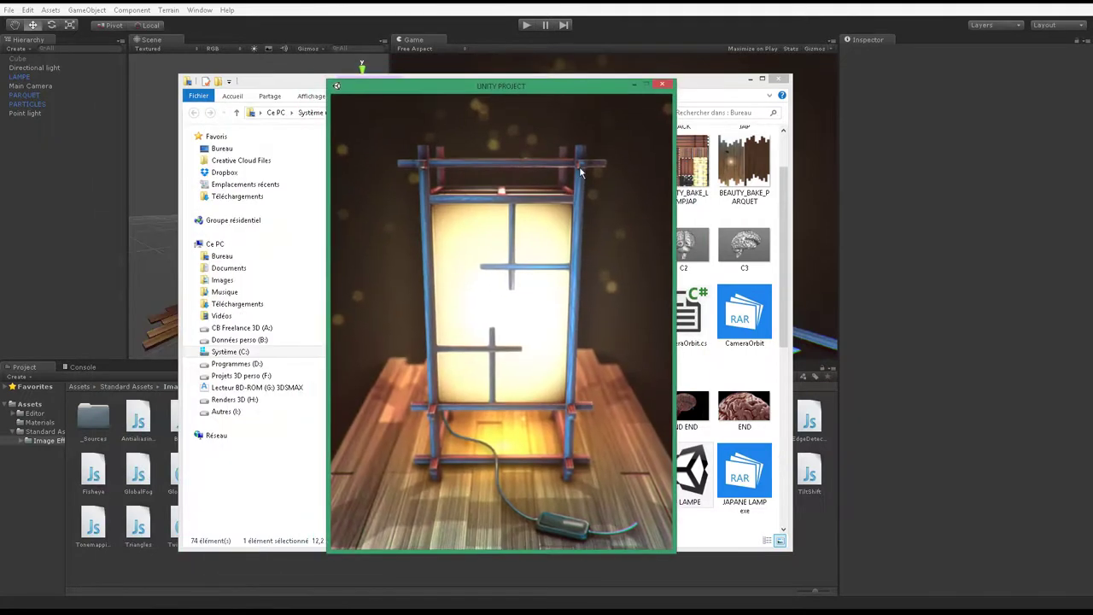
pyautogui.moveTo(550, 292)
pyautogui.mouseDown()
pyautogui.moveTo(536, 305)
pyautogui.moveTo(543, 350)
pyautogui.mouseUp()
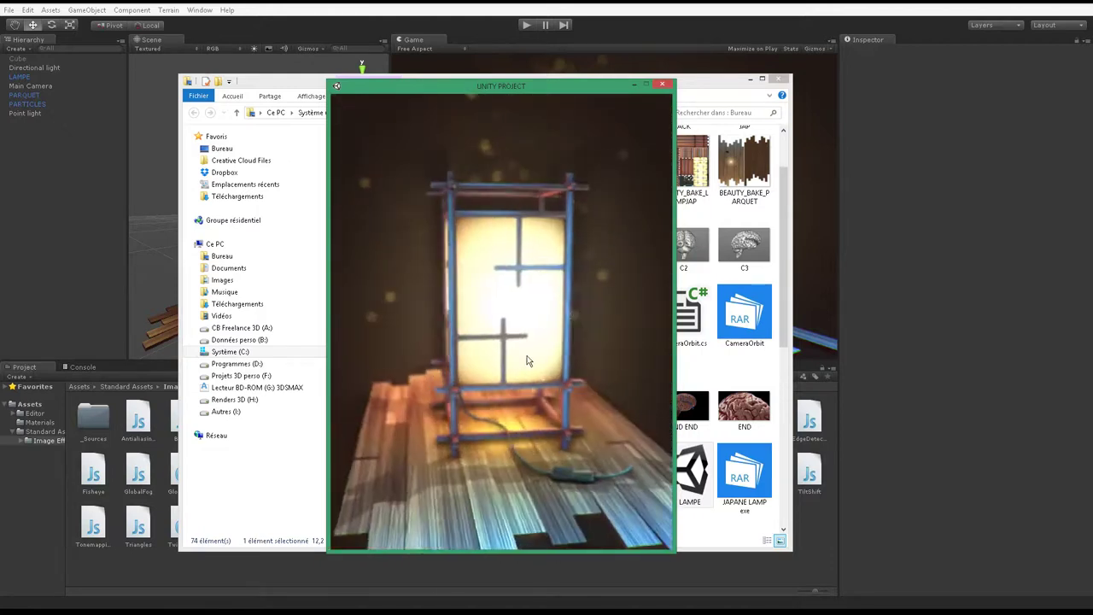
pyautogui.moveTo(543, 350)
pyautogui.mouseDown()
pyautogui.moveTo(561, 352)
pyautogui.moveTo(500, 359)
pyautogui.moveTo(495, 390)
pyautogui.moveTo(500, 271)
pyautogui.moveTo(539, 290)
pyautogui.moveTo(564, 286)
pyautogui.moveTo(515, 248)
pyautogui.moveTo(483, 248)
pyautogui.moveTo(498, 251)
pyautogui.moveTo(468, 276)
pyautogui.moveTo(434, 228)
pyautogui.moveTo(497, 221)
pyautogui.moveTo(521, 278)
pyautogui.moveTo(469, 282)
pyautogui.moveTo(500, 236)
pyautogui.moveTo(492, 226)
pyautogui.mouseUp()
pyautogui.moveTo(494, 332)
pyautogui.mouseDown()
pyautogui.moveTo(529, 324)
pyautogui.moveTo(556, 342)
pyautogui.moveTo(512, 334)
pyautogui.moveTo(510, 344)
pyautogui.moveTo(512, 312)
pyautogui.moveTo(501, 318)
pyautogui.moveTo(510, 254)
pyautogui.moveTo(516, 392)
pyautogui.mouseUp()
pyautogui.scroll(5, 523, 369)
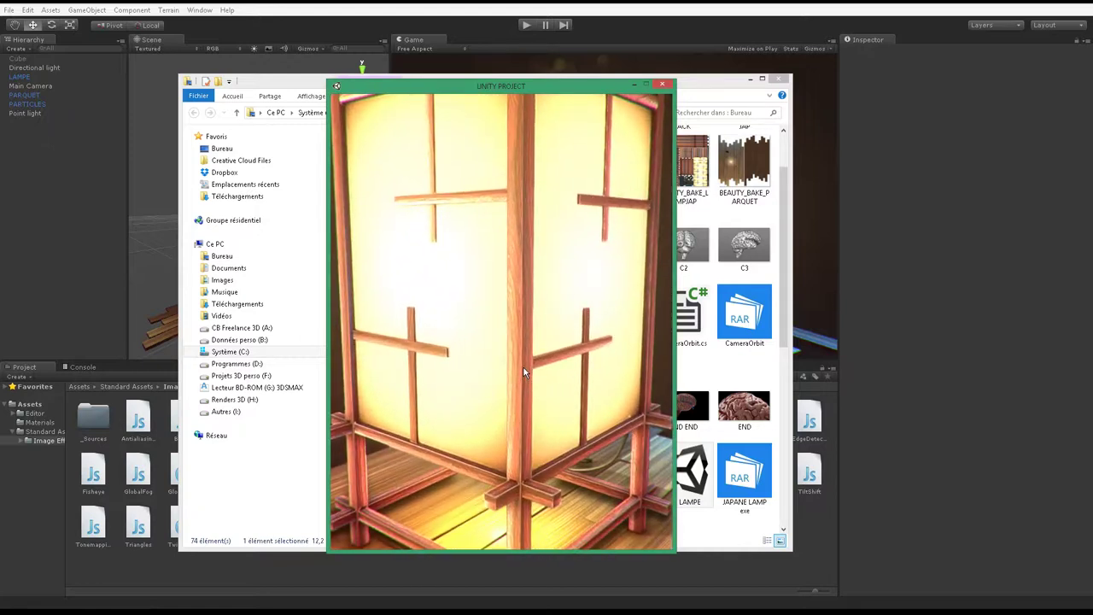
pyautogui.scroll(-5, 523, 372)
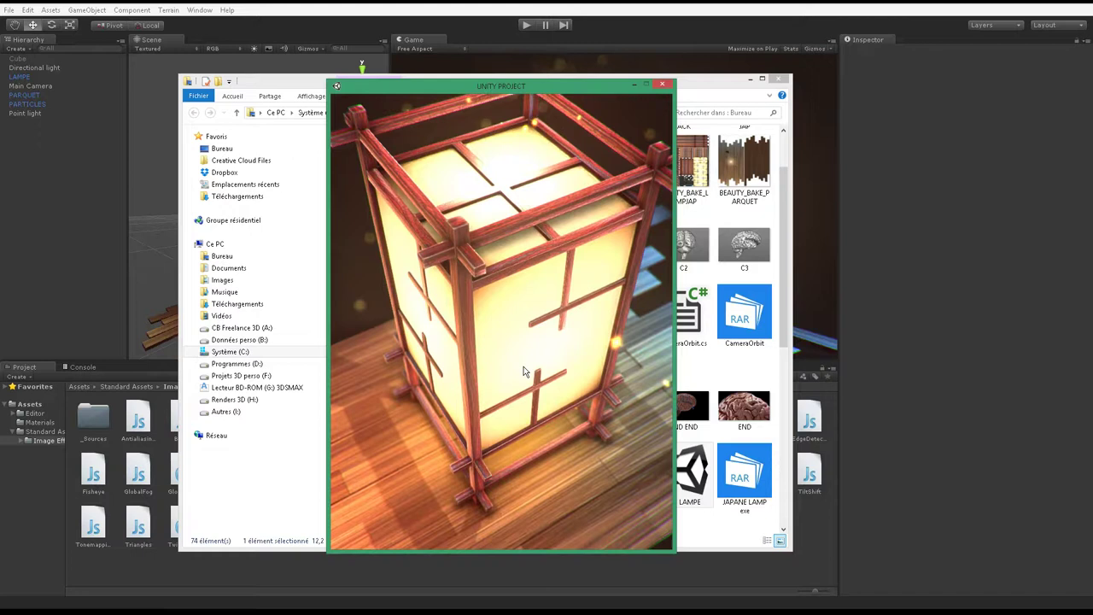
pyautogui.moveTo(524, 371)
pyautogui.mouseDown()
pyautogui.moveTo(487, 341)
pyautogui.moveTo(498, 333)
pyautogui.moveTo(535, 351)
pyautogui.moveTo(455, 243)
pyautogui.moveTo(526, 278)
pyautogui.moveTo(501, 350)
pyautogui.moveTo(534, 308)
pyautogui.moveTo(527, 328)
pyautogui.mouseUp()
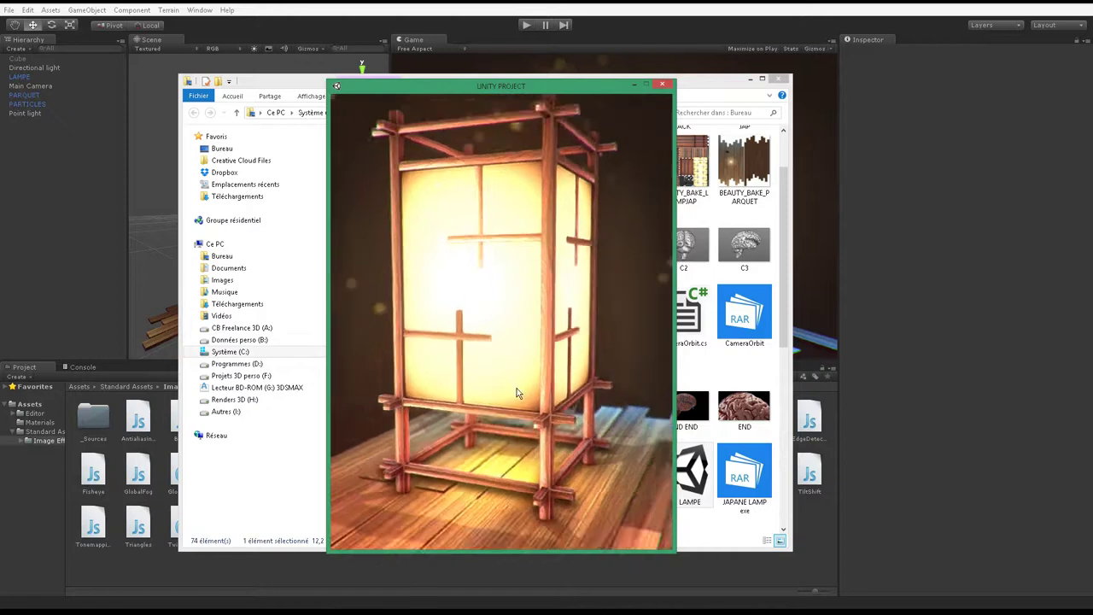
pyautogui.moveTo(526, 328); pyautogui.dragTo(523, 417)
pyautogui.moveTo(522, 331); pyautogui.dragTo(563, 309)
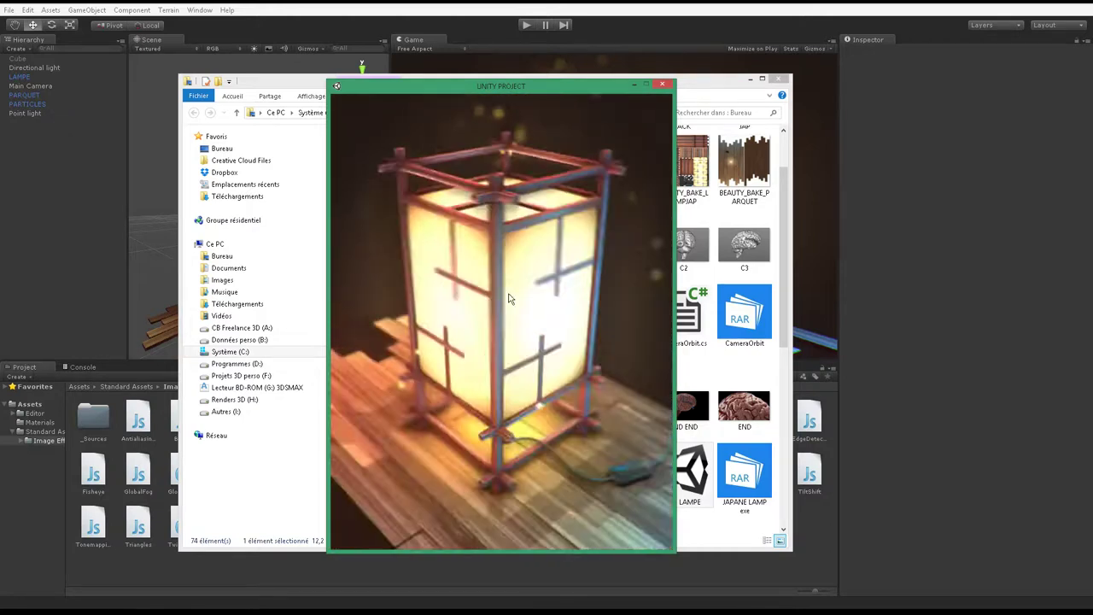
pyautogui.moveTo(624, 88); pyautogui.dragTo(476, 89)
pyautogui.click(597, 86)
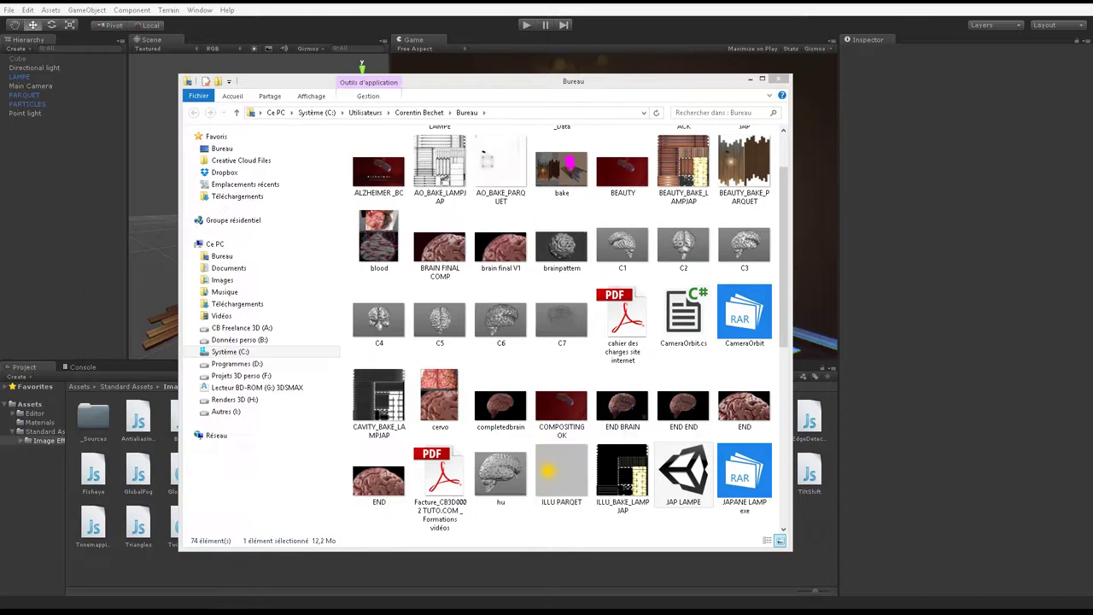
# Step: Return to the editor, select BASE SCENE in the Assets folder, and select Main Camera
pyautogui.click(750, 79)
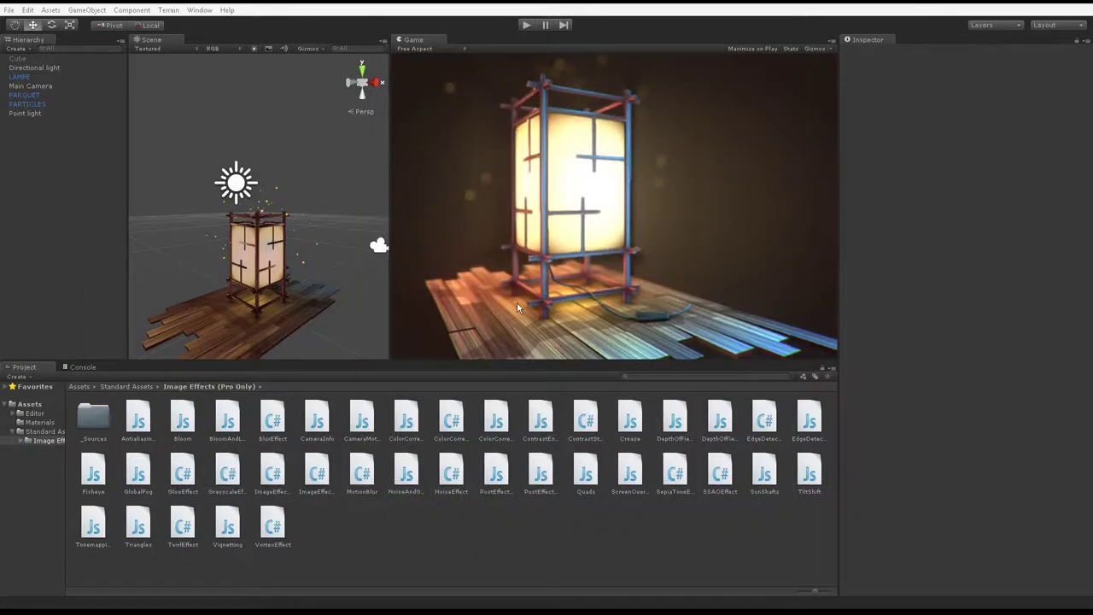
pyautogui.click(31, 414)
pyautogui.hotkey('ctrl', 'shift', 'b')
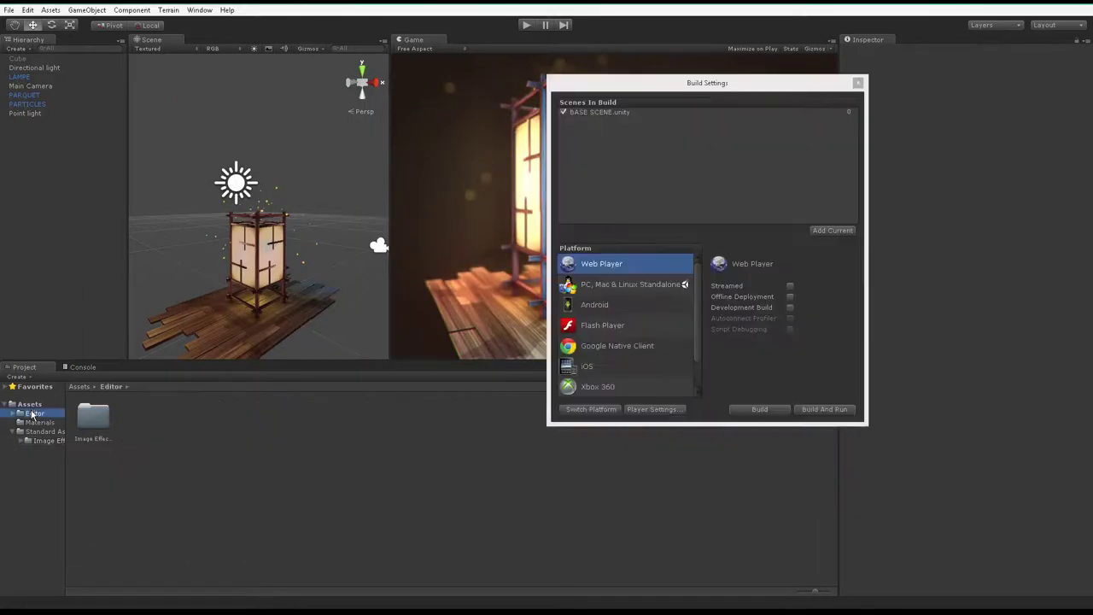
pyautogui.click(857, 83)
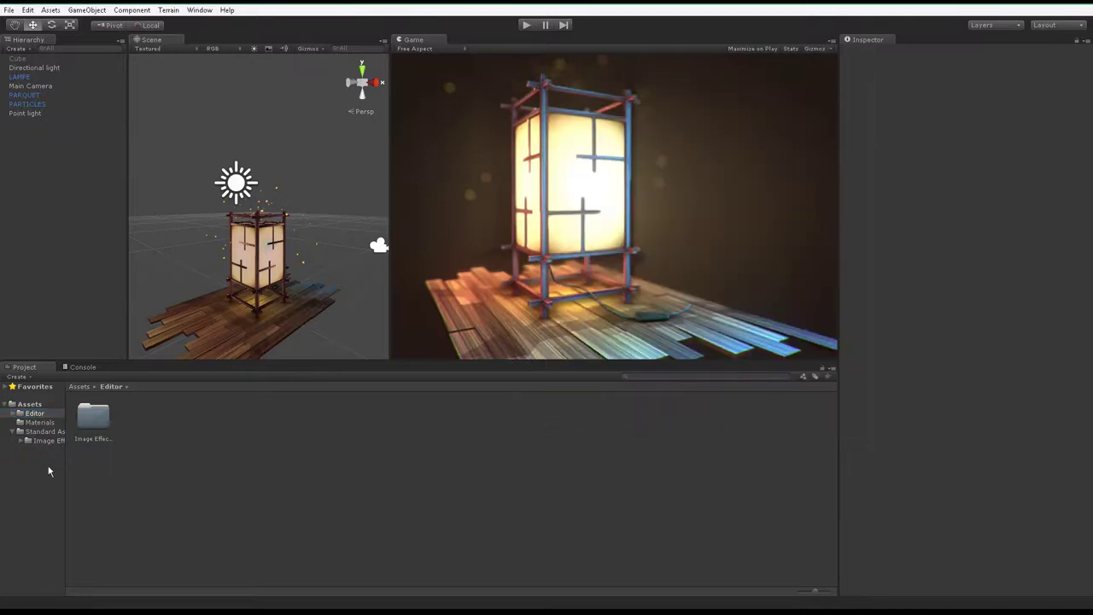
pyautogui.click(29, 404)
pyautogui.click(100, 440)
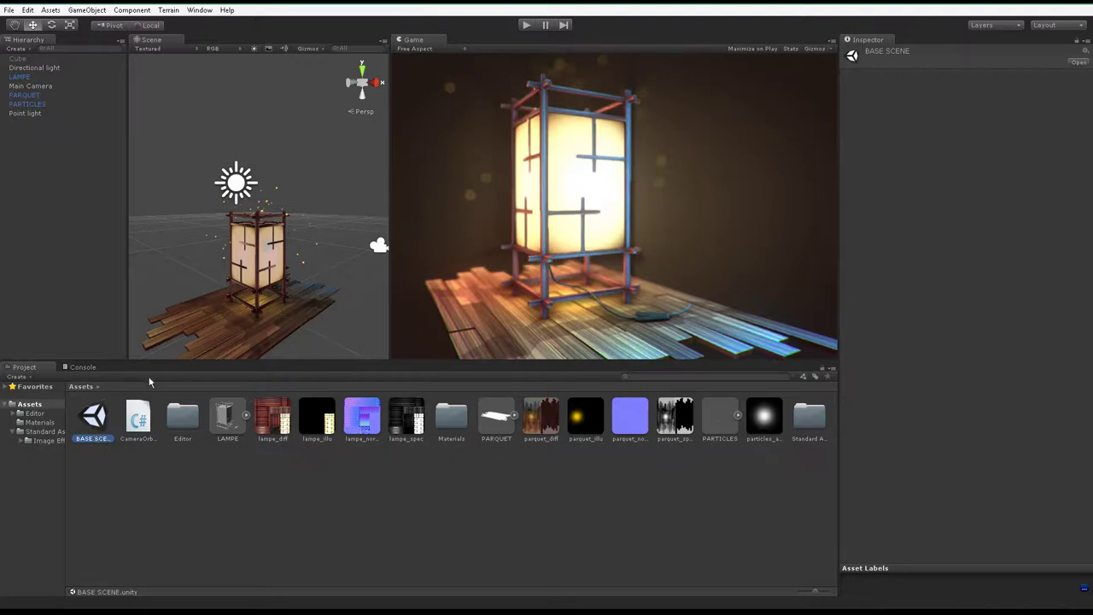
pyautogui.keyDown('alt'); pyautogui.moveTo(205, 273); pyautogui.dragTo(342, 257); pyautogui.keyUp('alt')
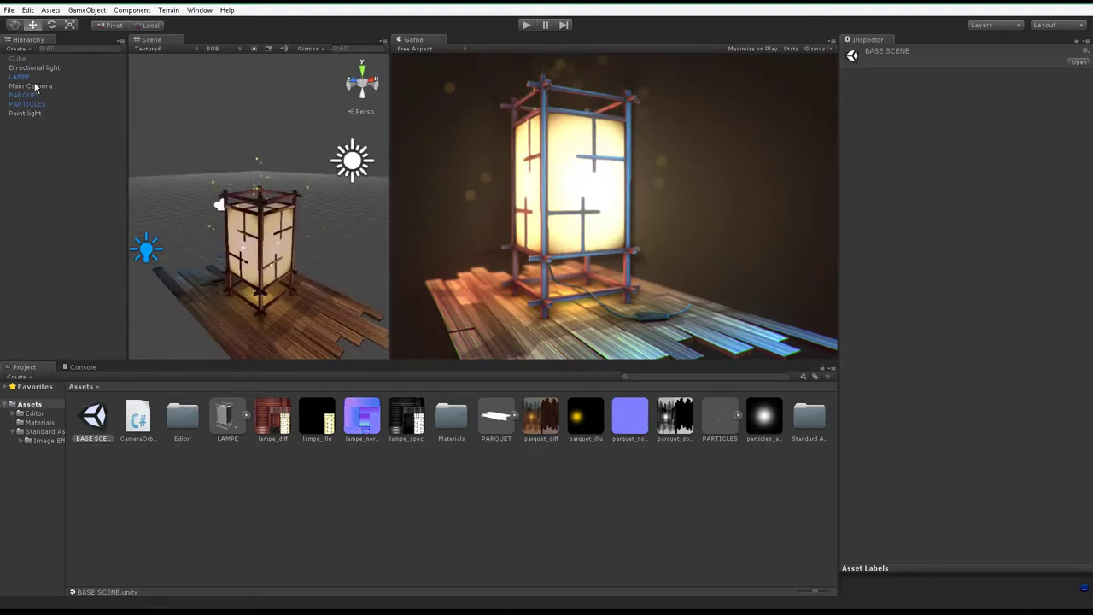
pyautogui.click(32, 86)
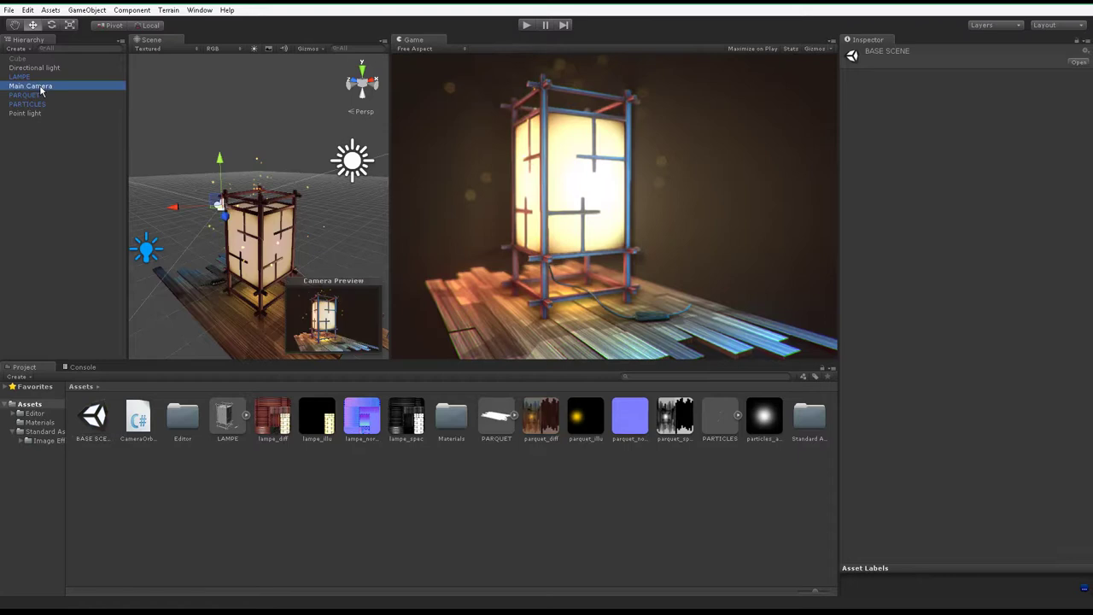
# Step: Collapse the Depth Of Field Scatter and Contrast Enhance components and select the directional light
pyautogui.click(843, 393)
pyautogui.click(849, 447)
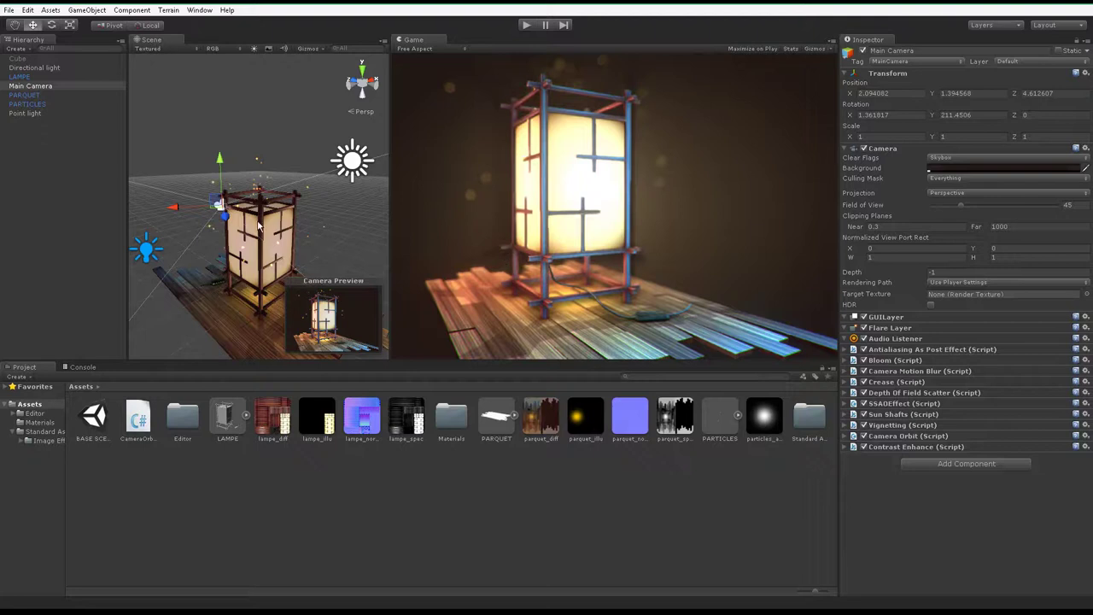
pyautogui.keyDown('alt'); pyautogui.moveTo(257, 226); pyautogui.dragTo(341, 162); pyautogui.keyUp('alt')
pyautogui.click(342, 162)
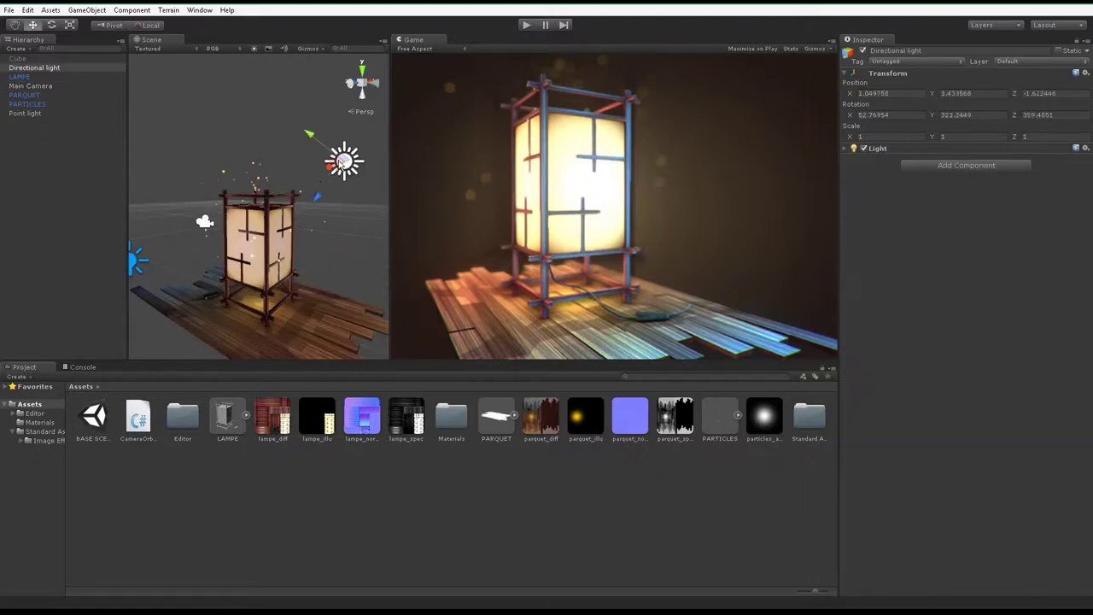
# Step: Orbit the Scene view to a higher angle around the lamp and start play mode
pyautogui.keyDown('alt'); pyautogui.moveTo(294, 201); pyautogui.dragTo(349, 203); pyautogui.keyUp('alt')
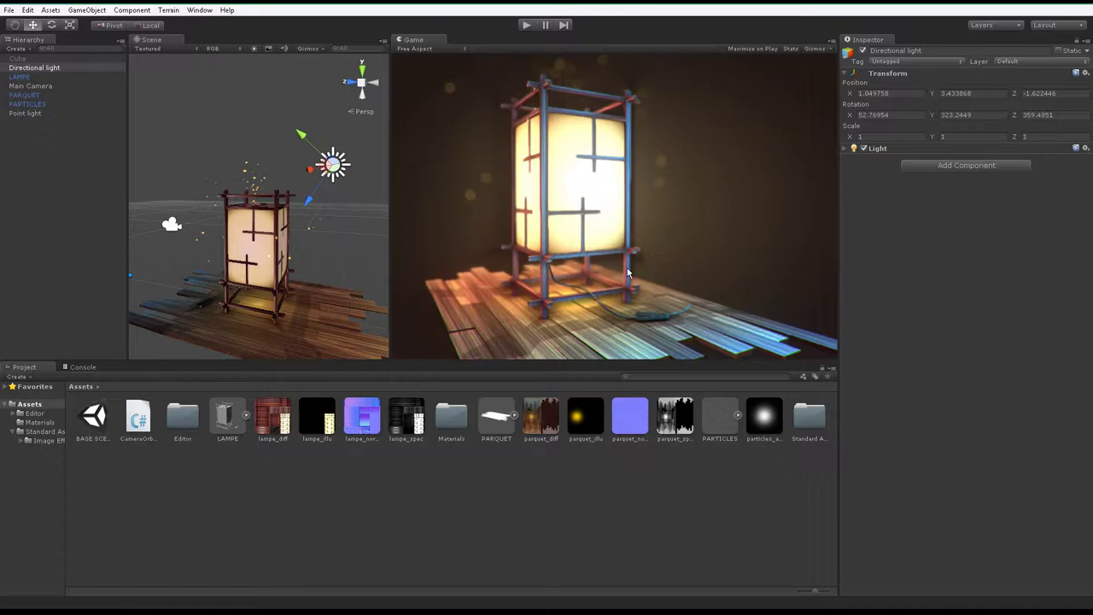
pyautogui.moveTo(267, 231)
pyautogui.keyDown('alt'); pyautogui.mouseDown()
pyautogui.moveTo(236, 238)
pyautogui.moveTo(207, 219)
pyautogui.mouseUp(); pyautogui.keyUp('alt')
pyautogui.scroll(2, 305, 212)
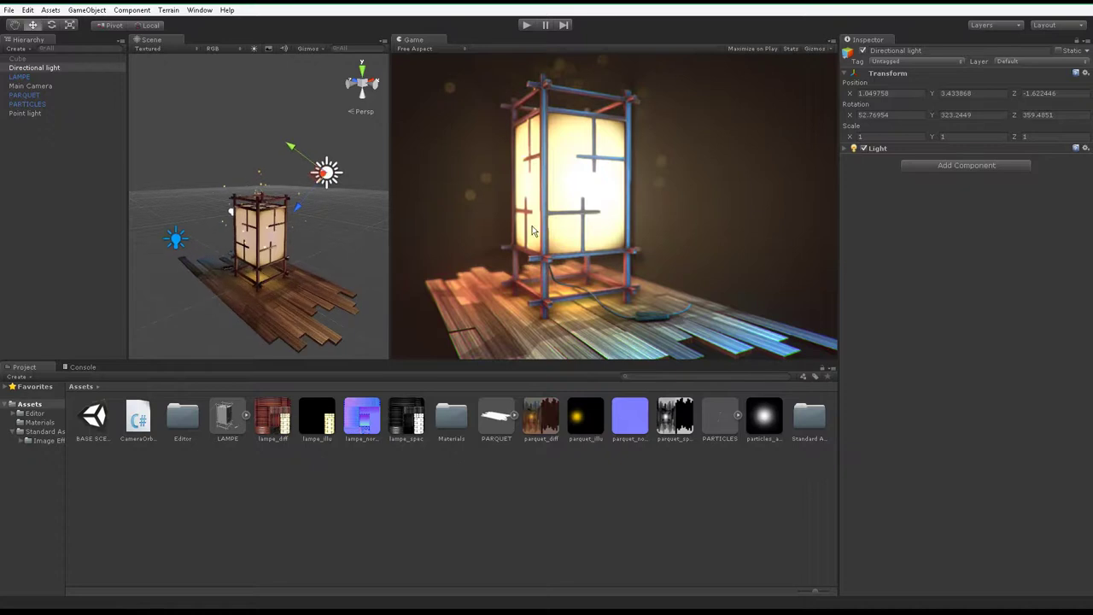
pyautogui.click(526, 26)
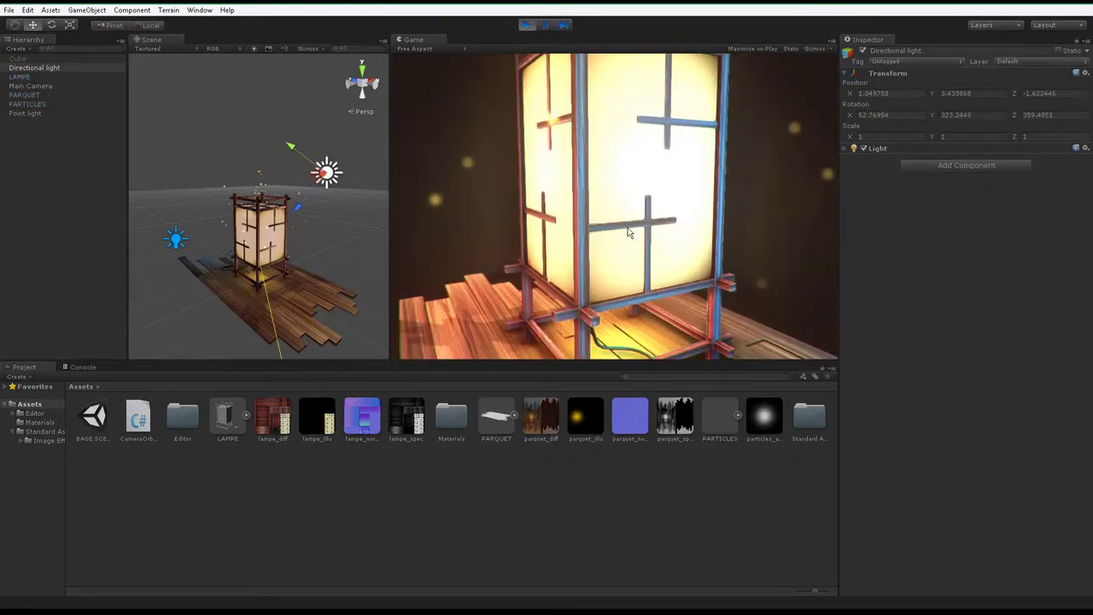
# Step: Orbit the game camera to a corner view, stop play with Ctrl+P, and open the Edit menu
pyautogui.moveTo(540, 312); pyautogui.dragTo(603, 267)
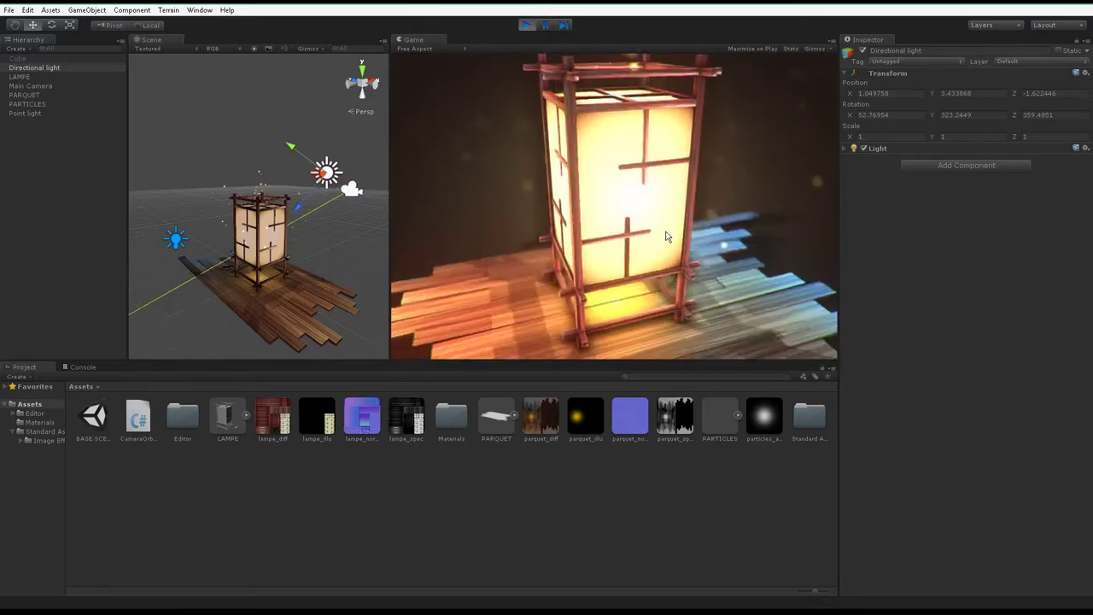
pyautogui.hotkey('ctrl', 'p')
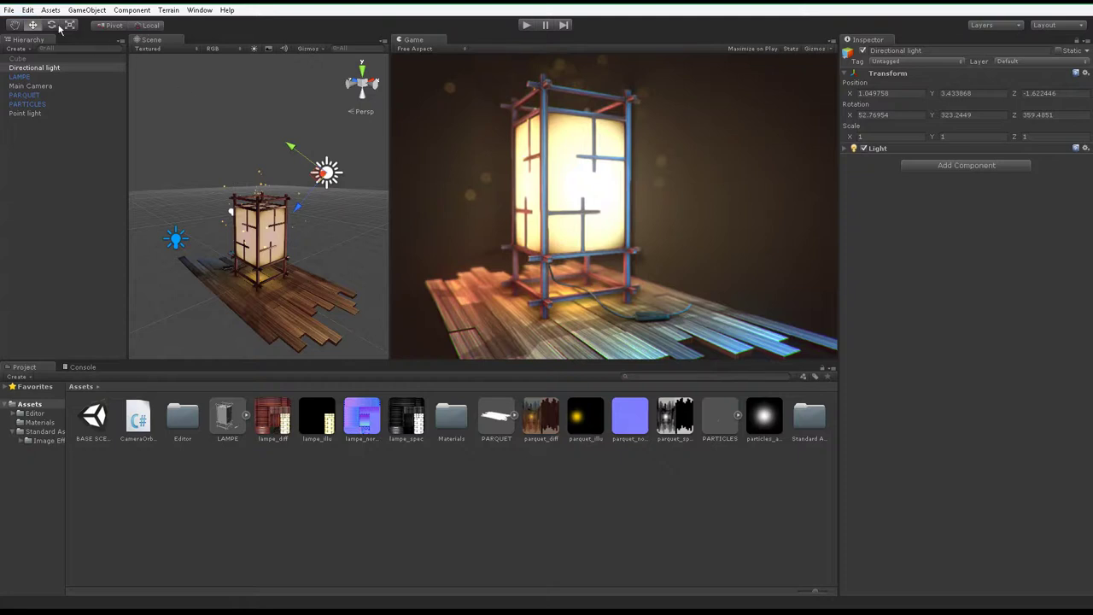
pyautogui.click(28, 11)
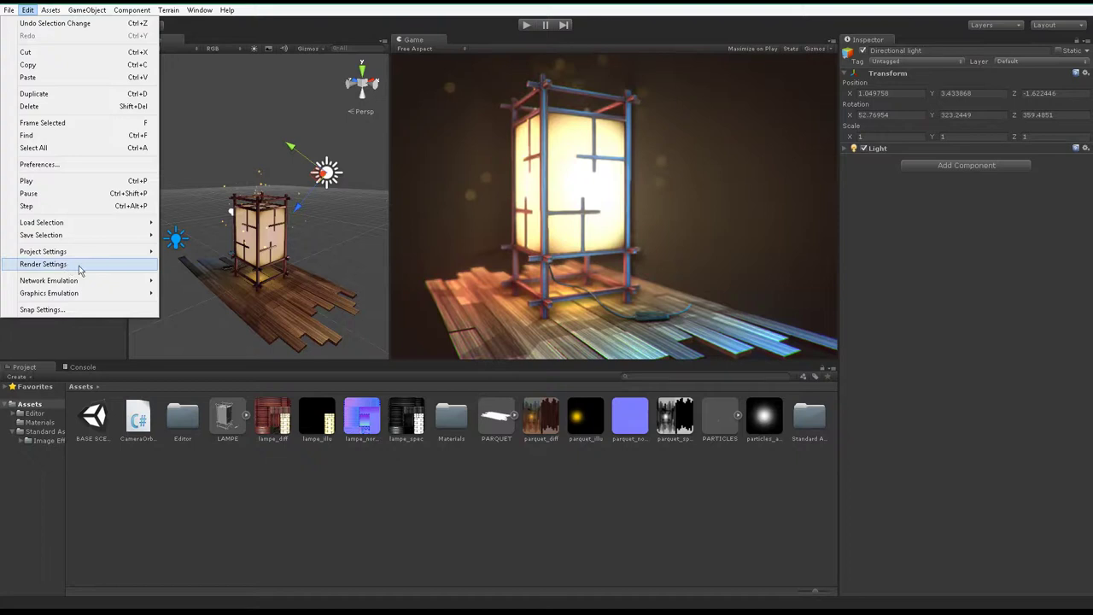
# Step: Dismiss the Edit menu and switch to the Move tool (W)
pyautogui.click(550, 277)
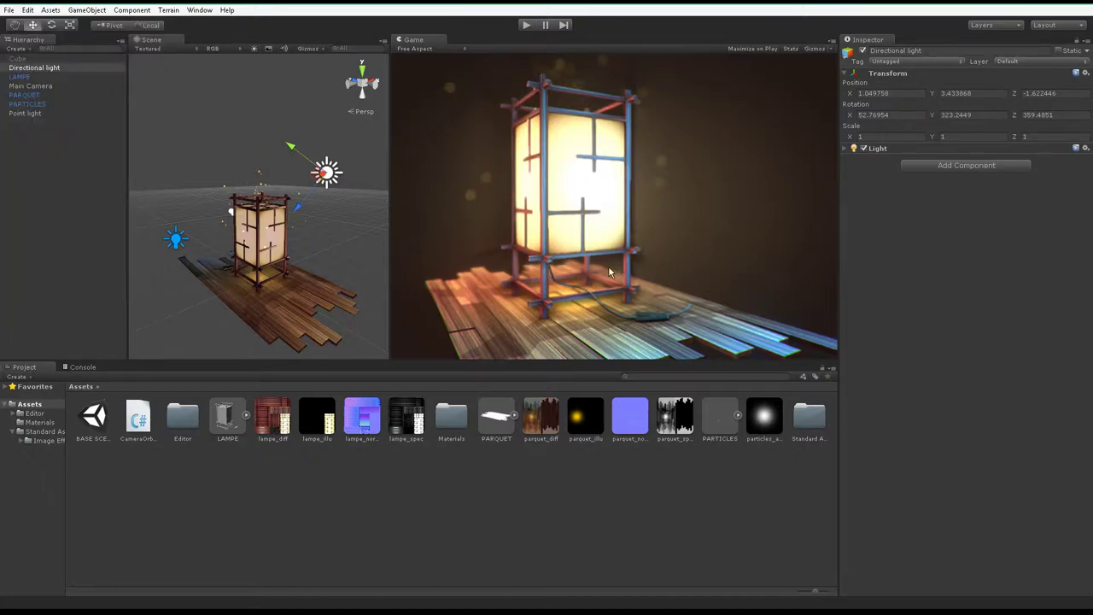
pyautogui.press('w')
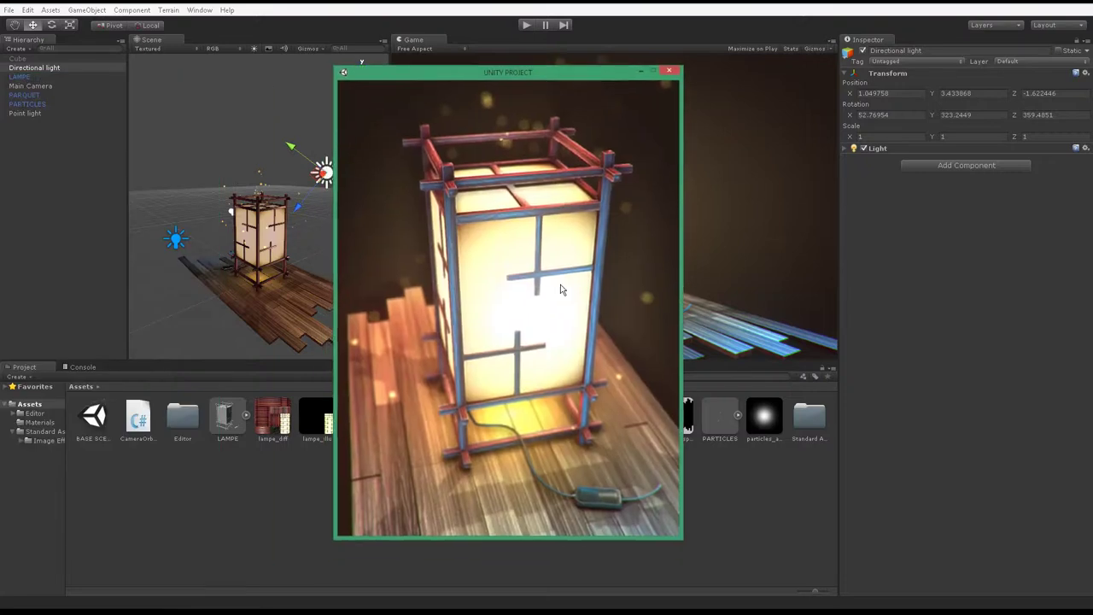
pyautogui.moveTo(511, 245)
pyautogui.mouseDown()
pyautogui.moveTo(529, 283)
pyautogui.moveTo(517, 283)
pyautogui.moveTo(530, 326)
pyautogui.moveTo(531, 313)
pyautogui.mouseUp()
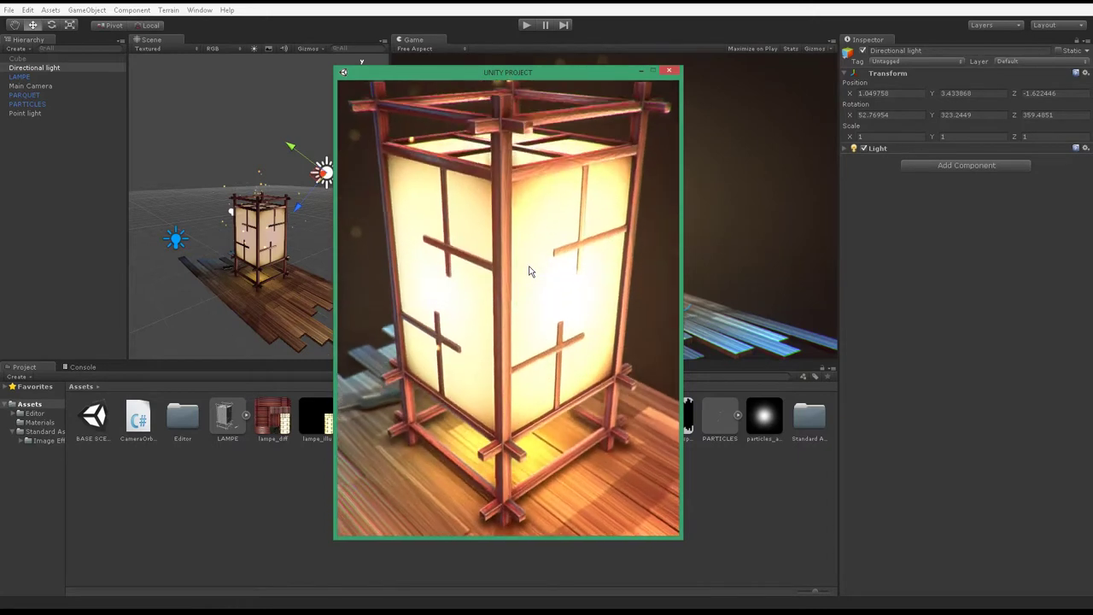
pyautogui.moveTo(513, 260); pyautogui.dragTo(517, 311)
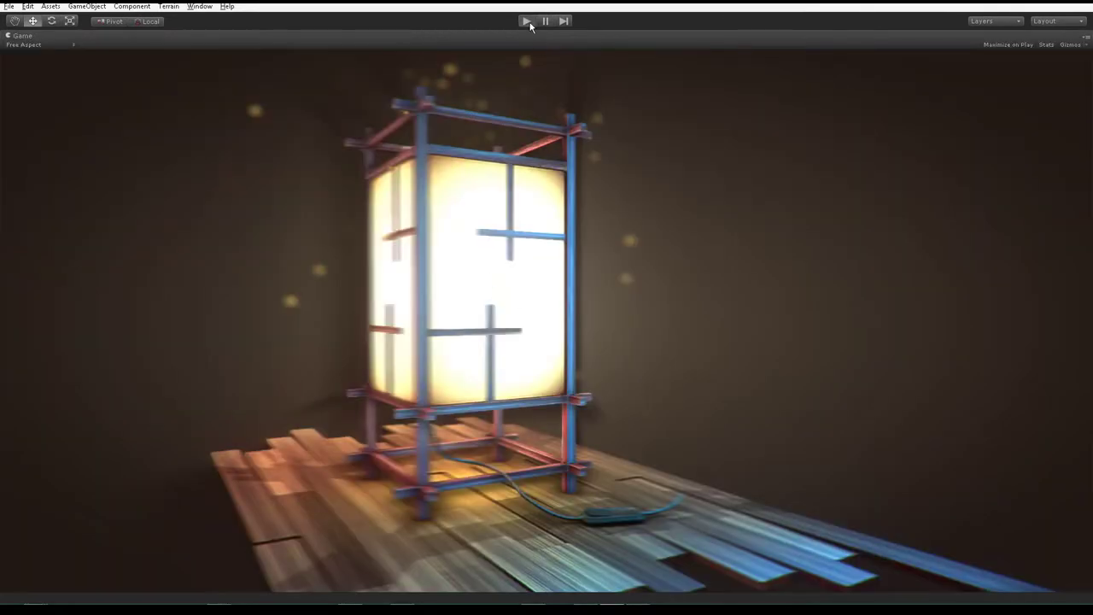
# Step: Run and stop a play-mode preview, then select the ColorCorrectionCurves script asset
pyautogui.click(527, 22)
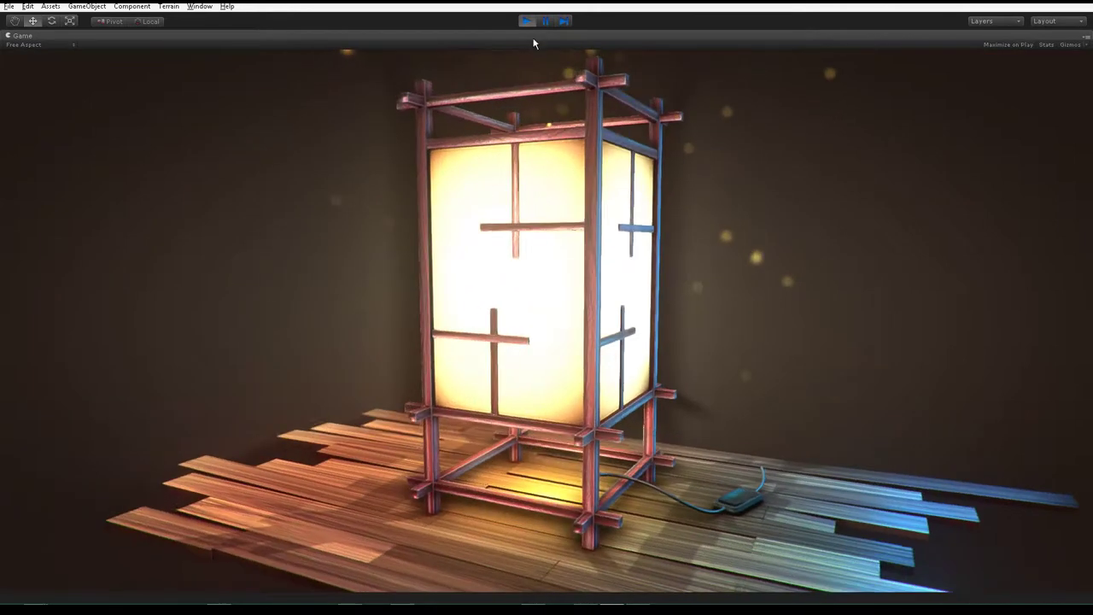
pyautogui.click(526, 22)
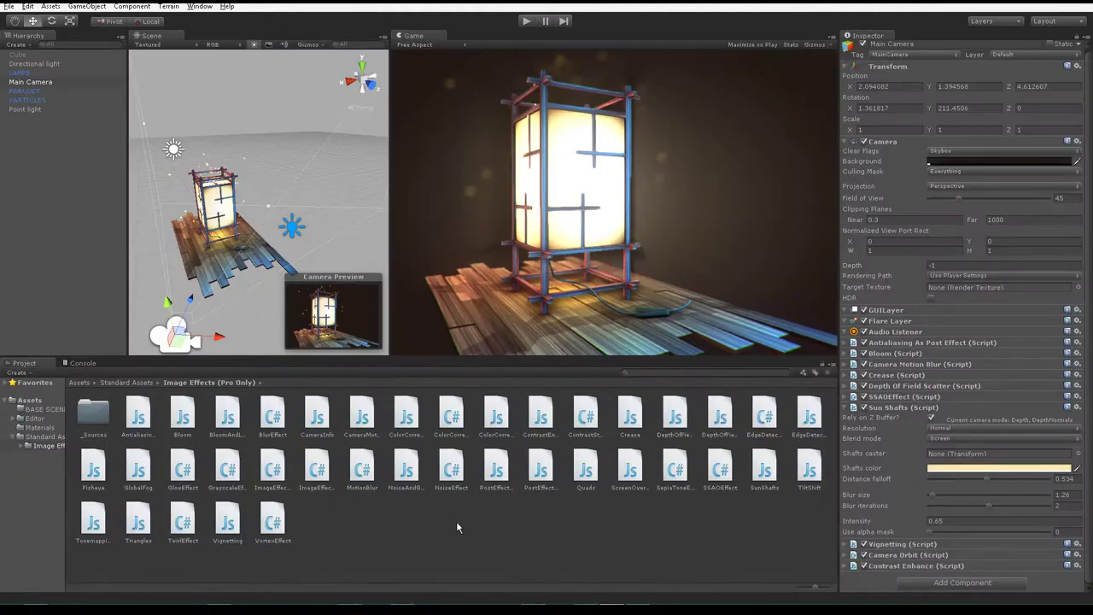
pyautogui.click(456, 521)
# Step: Attach the ColorCorrectionCurves.js script to the Main Camera
pyautogui.click(406, 416)
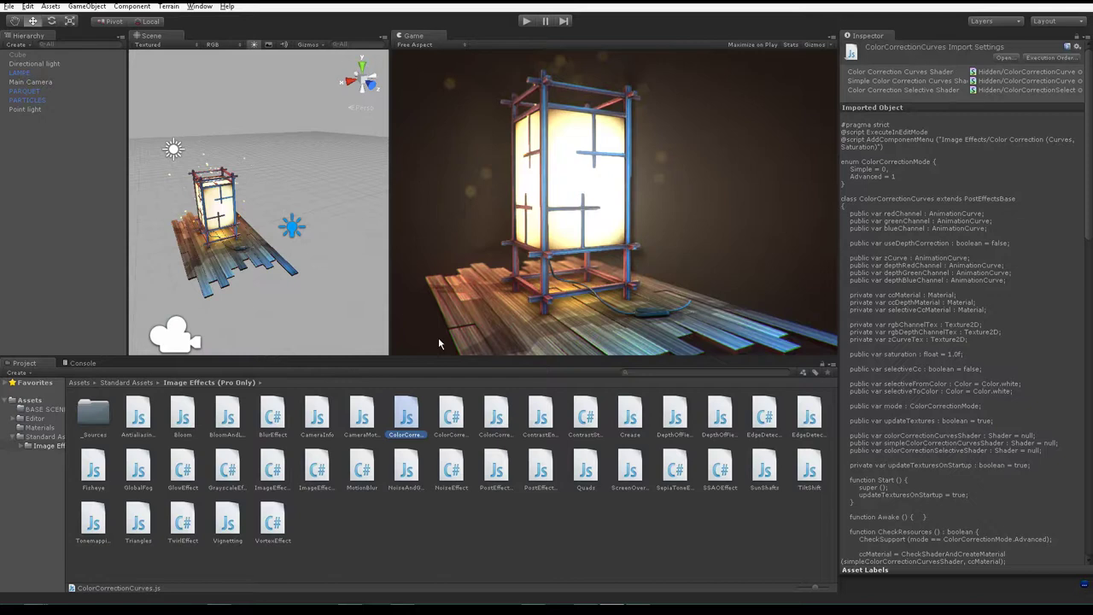
pyautogui.moveTo(405, 427); pyautogui.dragTo(36, 85)
pyautogui.hotkey('shift', 'space')
pyautogui.hotkey('shift', 'space')
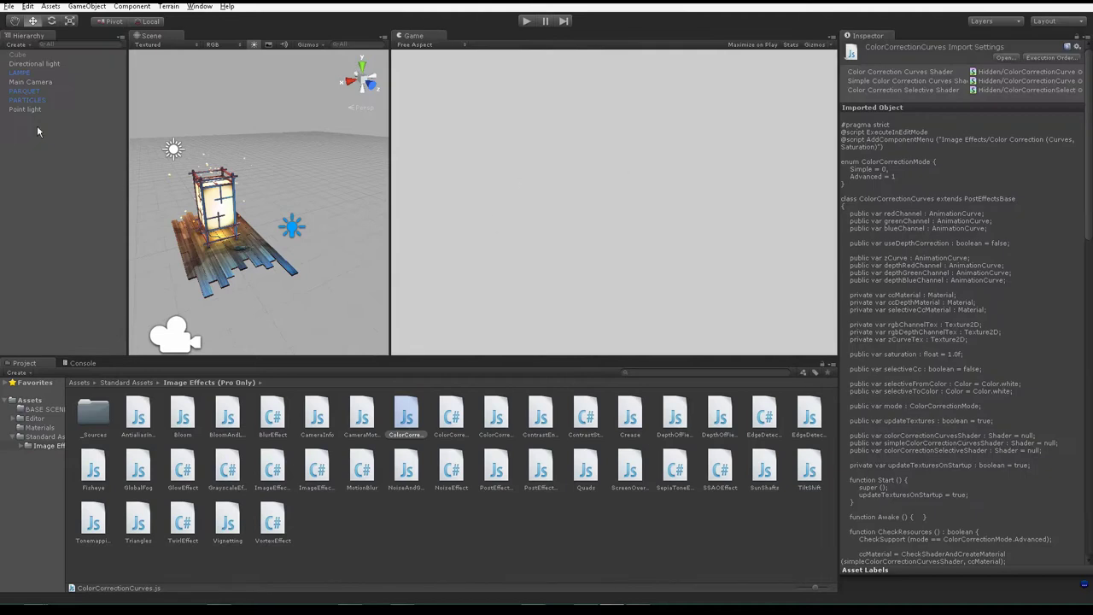
# Step: Set the Main Camera's Color Correction Curves saturation to 0.95 and open the Red channel curve
pyautogui.click(32, 73)
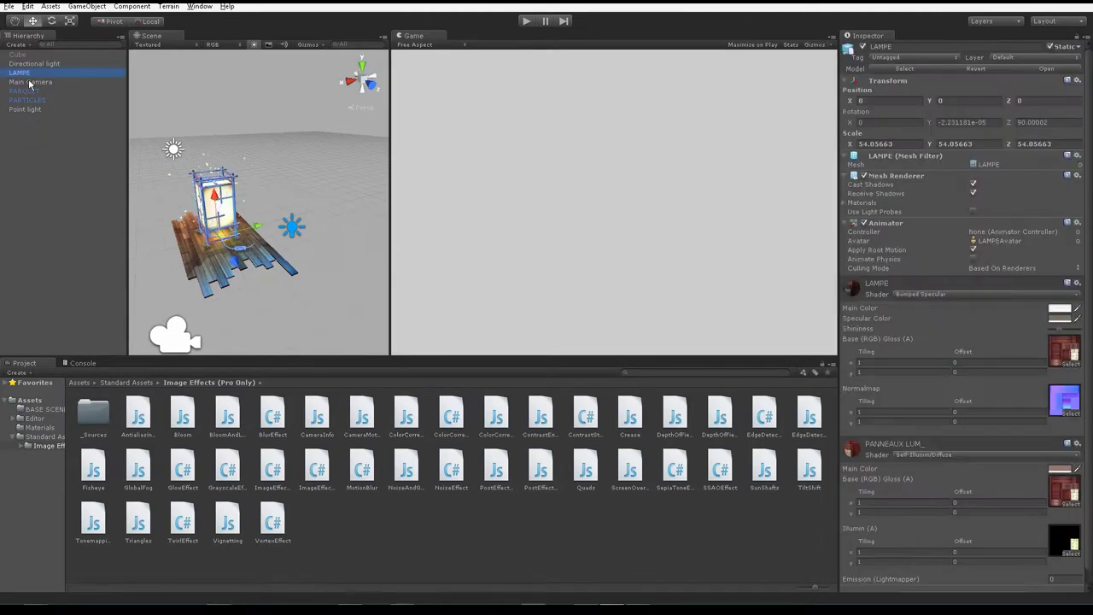
pyautogui.click(31, 83)
pyautogui.scroll(-3, 944, 518)
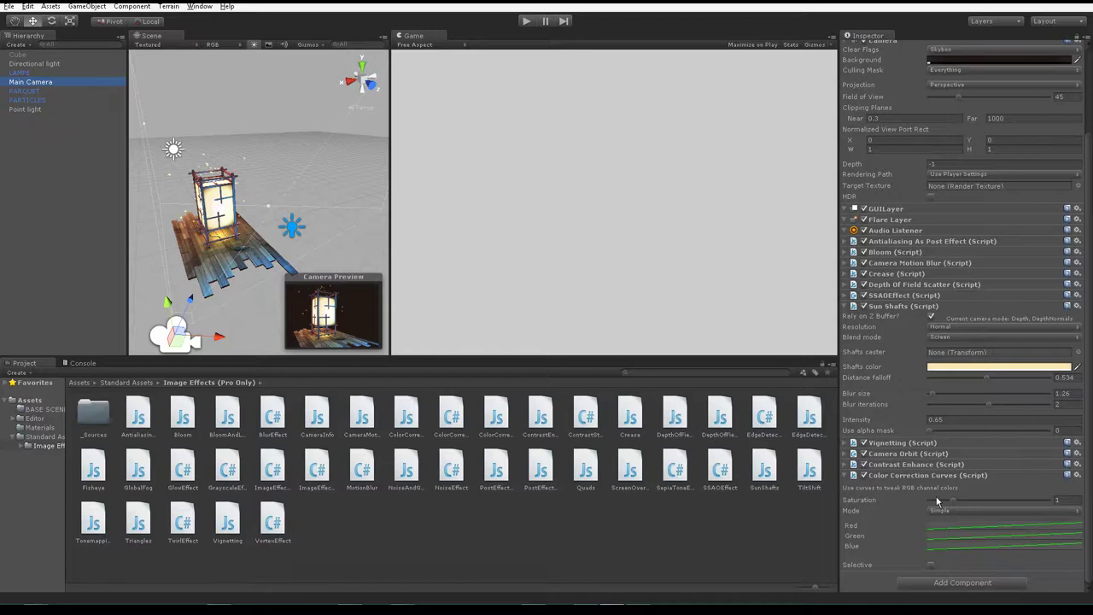
pyautogui.moveTo(951, 503); pyautogui.dragTo(959, 504)
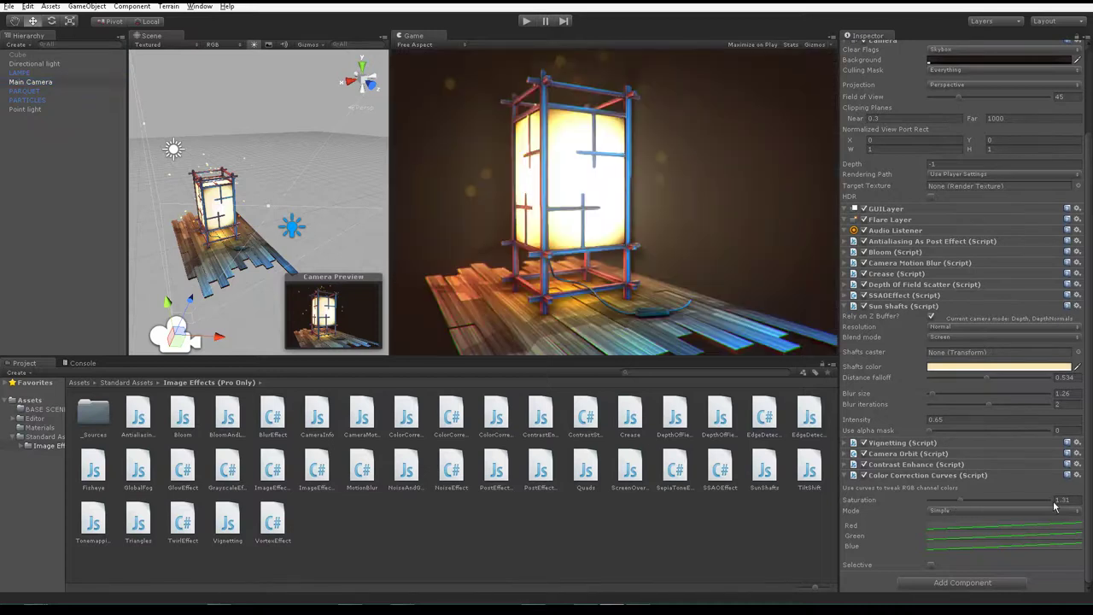
pyautogui.press('BackSpace')
pyautogui.press('BackSpace')
pyautogui.press('BackSpace')
pyautogui.write('0.95')
pyautogui.click(965, 530)
pyautogui.moveTo(264, 59); pyautogui.dragTo(318, 77)
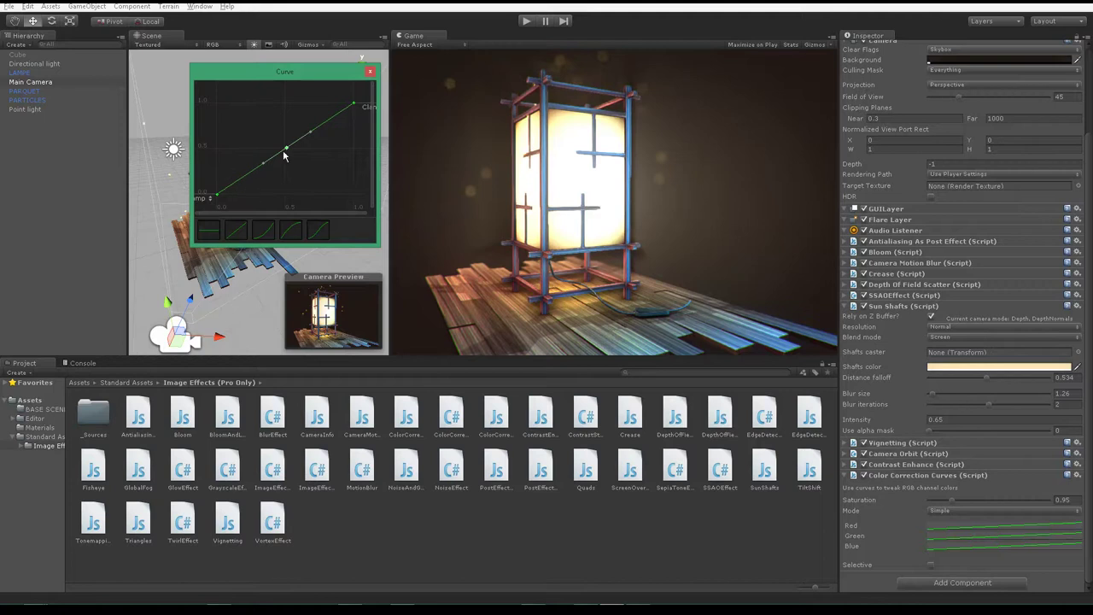
# Step: Add a middle key to the Red curve, lower it, and smooth its tangents
pyautogui.doubleClick(286, 152)
pyautogui.moveTo(288, 151)
pyautogui.mouseDown()
pyautogui.moveTo(290, 163)
pyautogui.moveTo(286, 154)
pyautogui.moveTo(327, 165)
pyautogui.mouseUp()
pyautogui.moveTo(327, 164)
pyautogui.mouseDown()
pyautogui.moveTo(339, 159)
pyautogui.moveTo(337, 134)
pyautogui.moveTo(347, 135)
pyautogui.mouseUp()
pyautogui.moveTo(287, 153)
pyautogui.mouseDown()
pyautogui.moveTo(295, 158)
pyautogui.moveTo(288, 149)
pyautogui.mouseUp()
pyautogui.press('Delete')
pyautogui.moveTo(298, 80); pyautogui.dragTo(274, 114)
pyautogui.doubleClick(263, 186)
pyautogui.moveTo(262, 186); pyautogui.dragTo(304, 168)
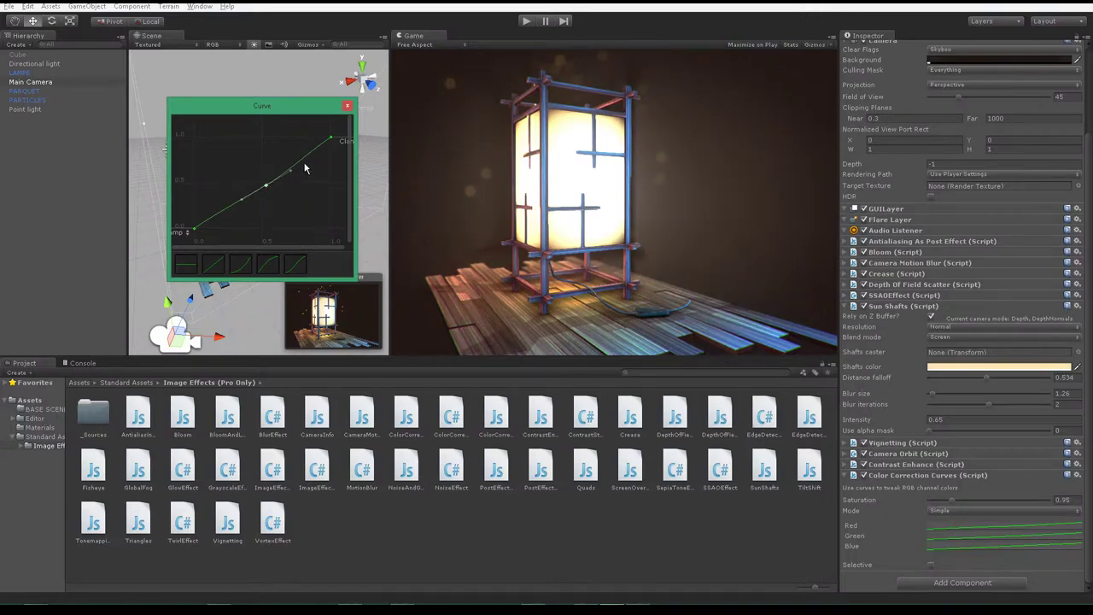
# Step: Add and lower a midpoint key on the Blue curve, flatten its tangent, and close the editor
pyautogui.click(971, 546)
pyautogui.doubleClick(262, 187)
pyautogui.moveTo(262, 187); pyautogui.dragTo(228, 196)
pyautogui.click(961, 522)
pyautogui.click(263, 186)
pyautogui.moveTo(294, 175)
pyautogui.mouseDown()
pyautogui.moveTo(356, 184)
pyautogui.moveTo(350, 175)
pyautogui.mouseUp()
pyautogui.click(492, 221)
# Step: Maximize the Game view, run play mode to preview the lantern, then stop it
pyautogui.hotkey('shift', 'space')
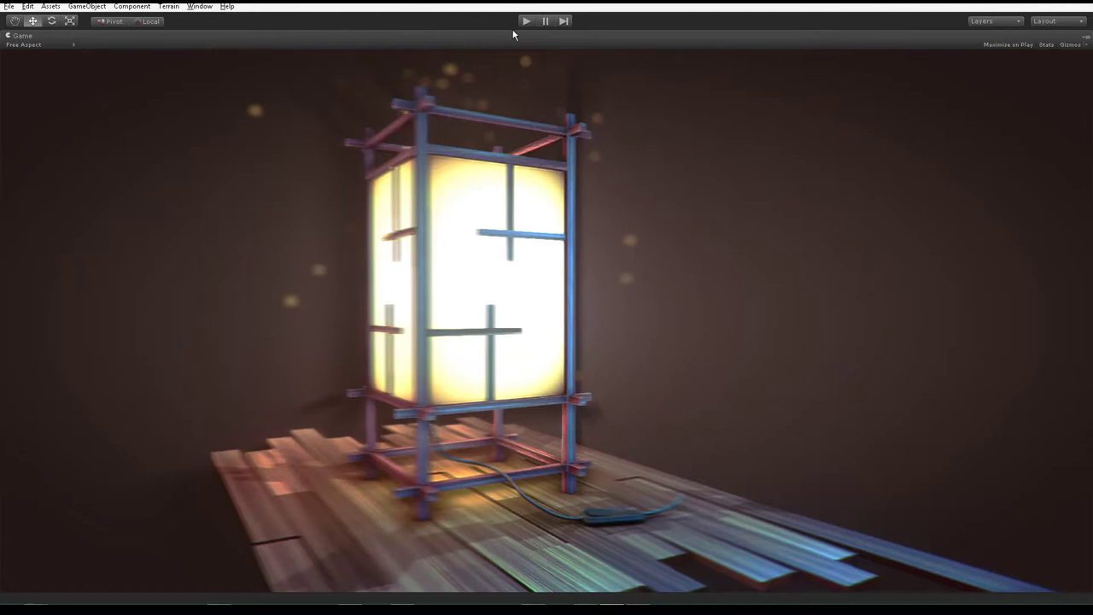
pyautogui.hotkey('ctrl', 'p')
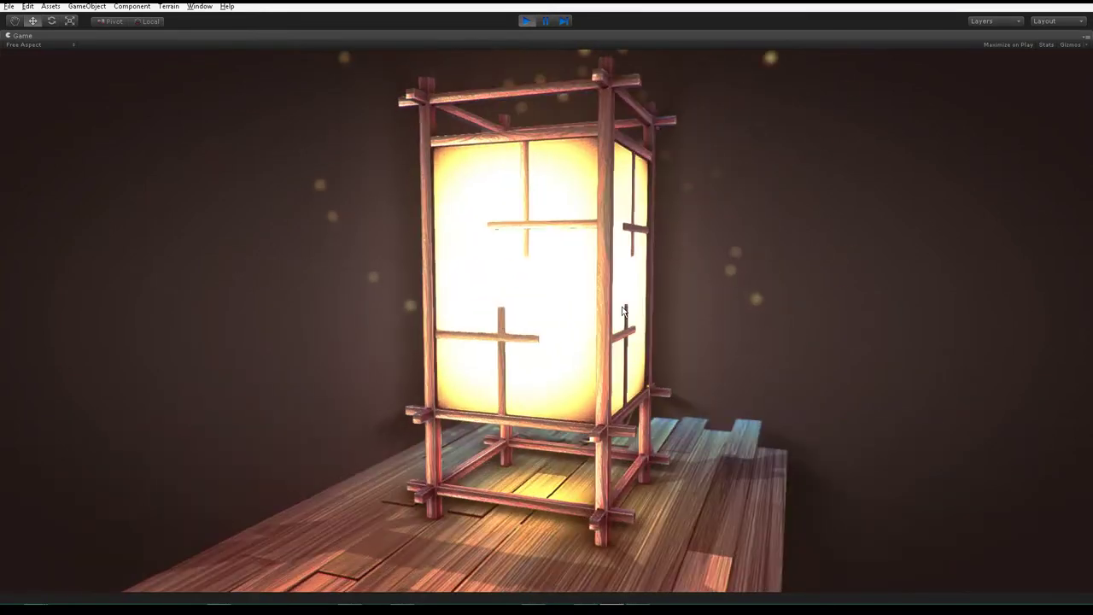
pyautogui.click(523, 23)
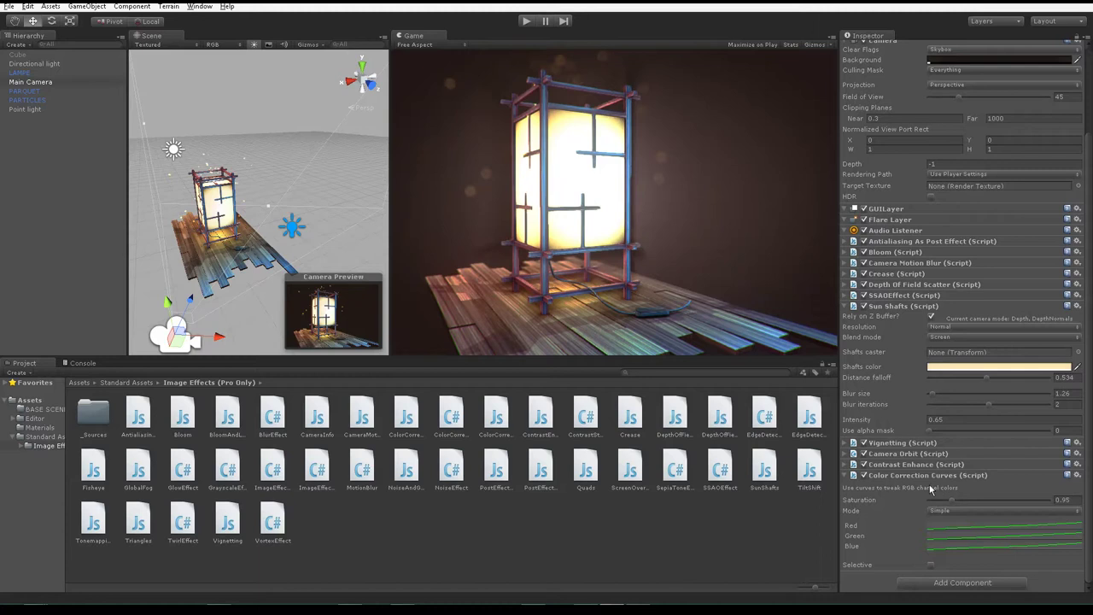
# Step: Toggle Color Correction Curves on and off to compare the lamp scene's look
pyautogui.click(864, 476)
pyautogui.click(863, 476)
pyautogui.click(864, 475)
pyautogui.click(864, 476)
pyautogui.click(864, 475)
pyautogui.click(863, 475)
# Step: Lower the middle curve key slightly and close the curve editor
pyautogui.click(264, 187)
pyautogui.moveTo(266, 190); pyautogui.dragTo(268, 193)
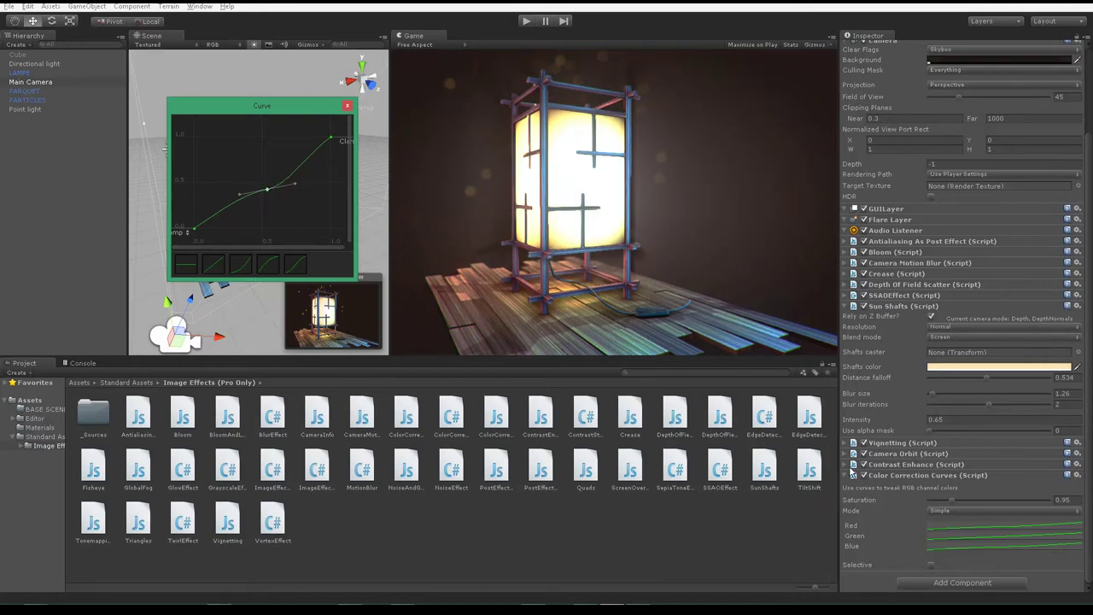
pyautogui.click(861, 478)
# Step: Compare the scene again with the effect toggled on and off, then reopen the curve
pyautogui.click(863, 475)
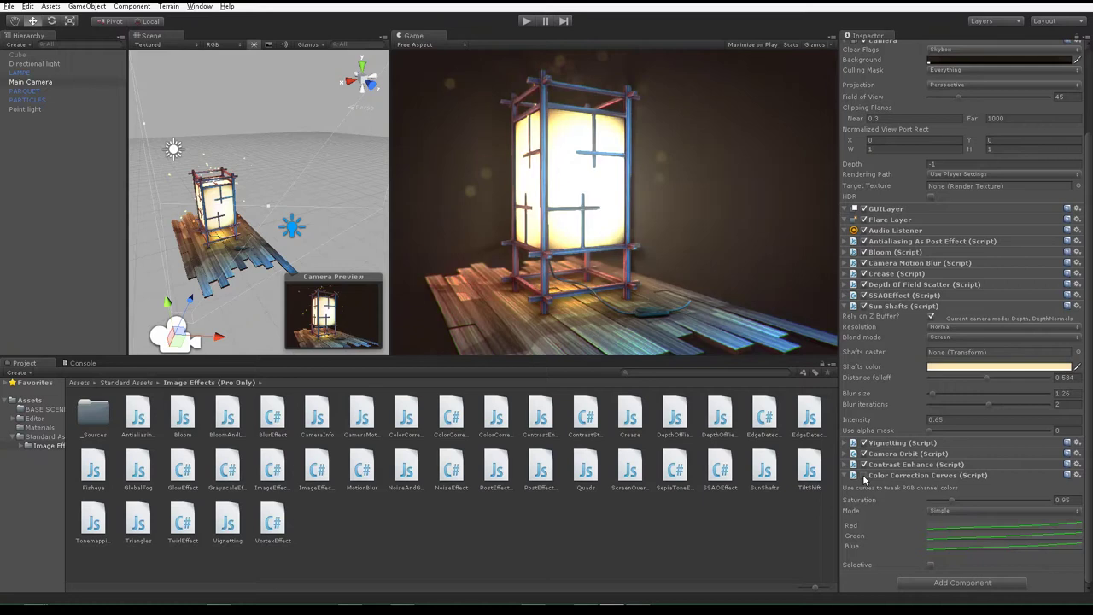
pyautogui.click(863, 476)
pyautogui.click(863, 475)
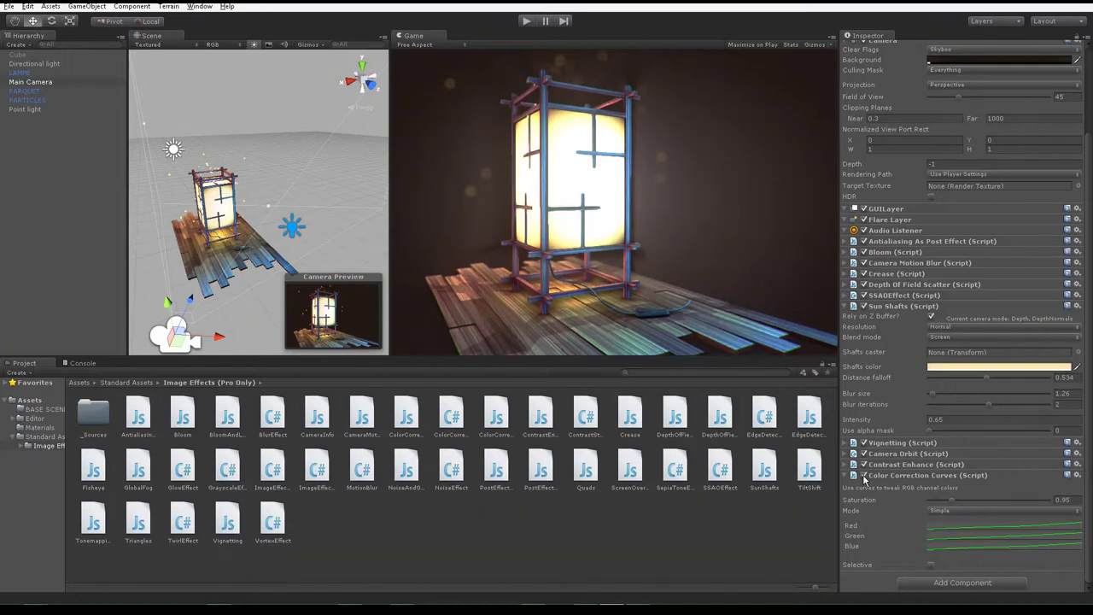
pyautogui.click(863, 476)
pyautogui.click(863, 475)
pyautogui.click(863, 476)
pyautogui.click(863, 476)
pyautogui.click(863, 475)
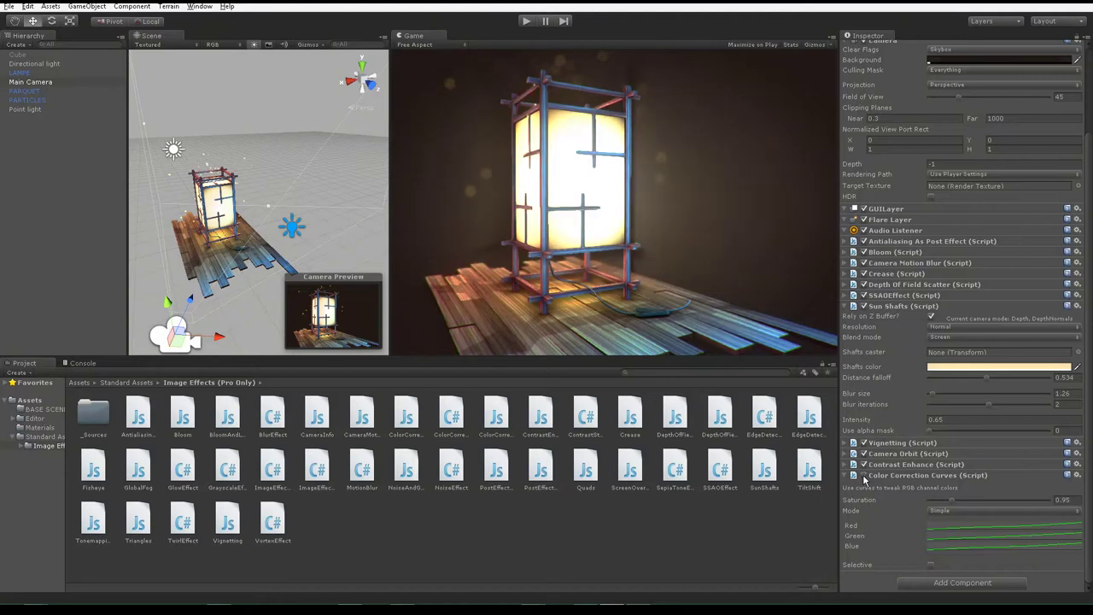
pyautogui.click(863, 476)
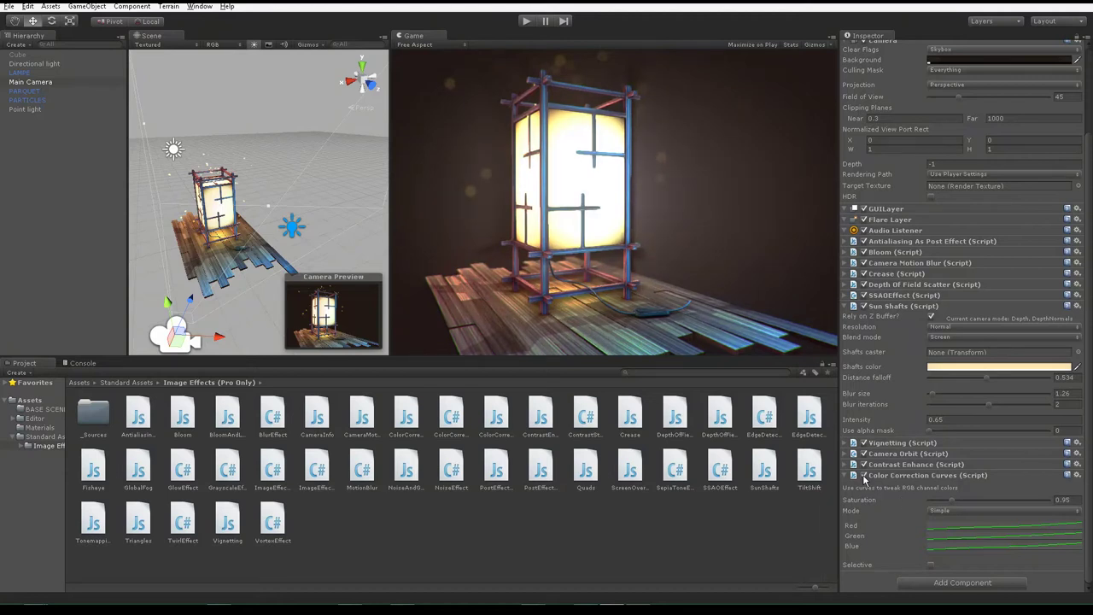
pyautogui.click(969, 541)
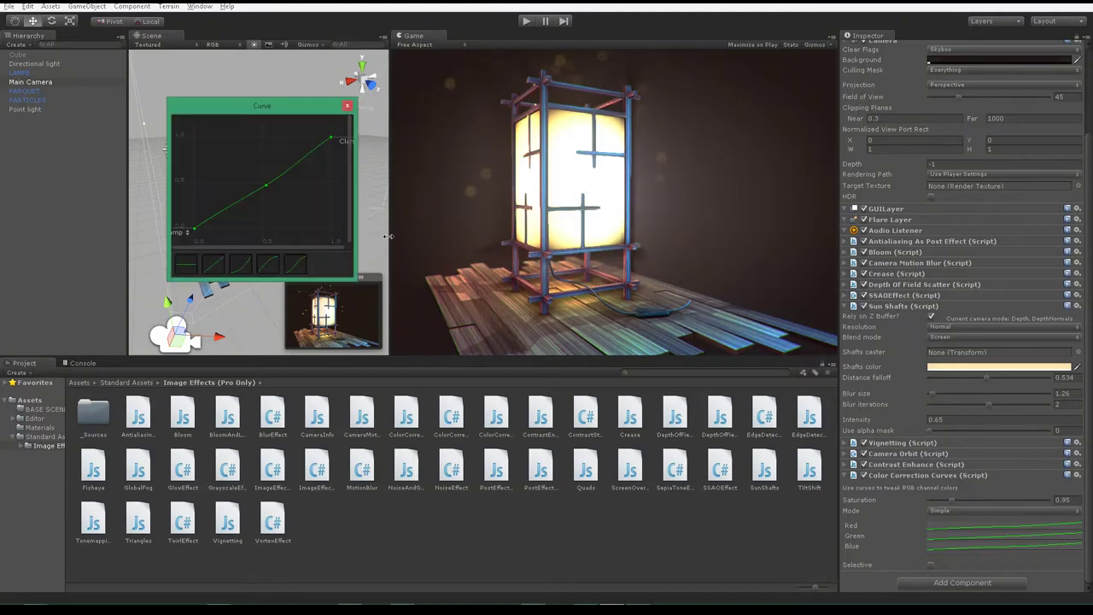
# Step: Flatten the curve by adjusting the middle key and its tangents, then maximize the Game view
pyautogui.click(267, 185)
pyautogui.moveTo(291, 169)
pyautogui.mouseDown()
pyautogui.moveTo(307, 178)
pyautogui.moveTo(265, 193)
pyautogui.mouseUp()
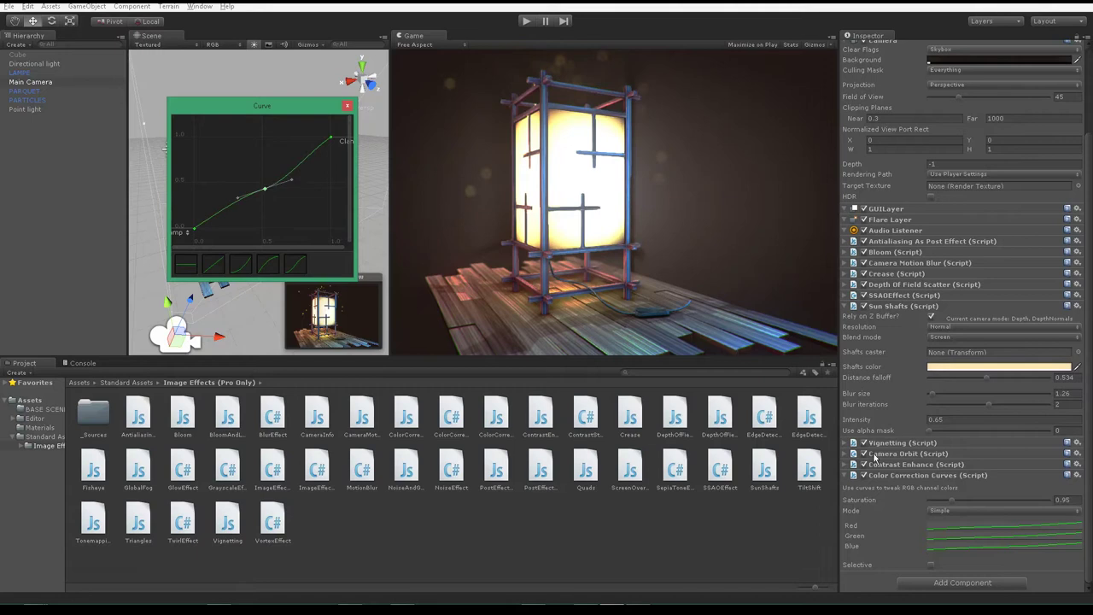
pyautogui.click(989, 545)
pyautogui.moveTo(266, 188); pyautogui.dragTo(269, 189)
pyautogui.moveTo(241, 191)
pyautogui.mouseDown()
pyautogui.moveTo(249, 201)
pyautogui.moveTo(214, 214)
pyautogui.mouseUp()
pyautogui.click(867, 475)
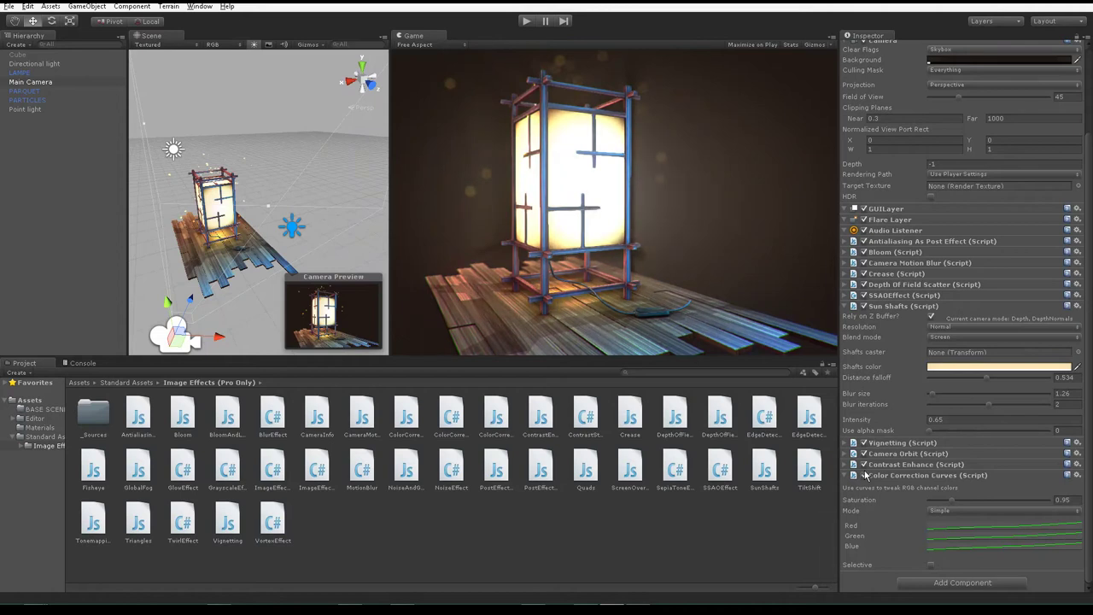
pyautogui.hotkey('shift', 'space')
# Step: Preview the finished lantern in play mode, stop it, and disable Color Correction Curves
pyautogui.click(526, 21)
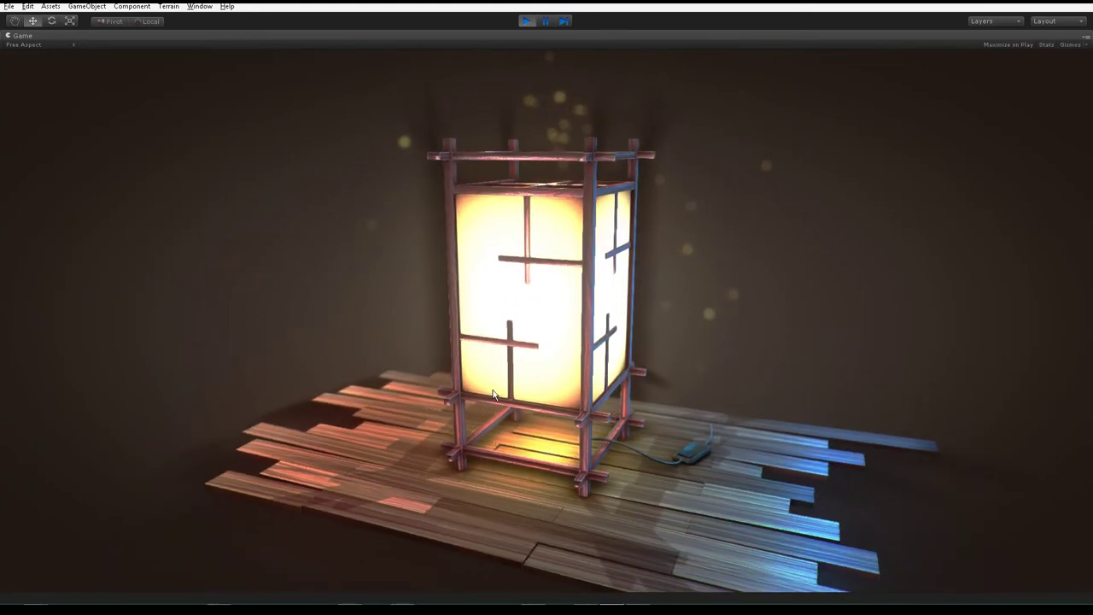
pyautogui.click(525, 22)
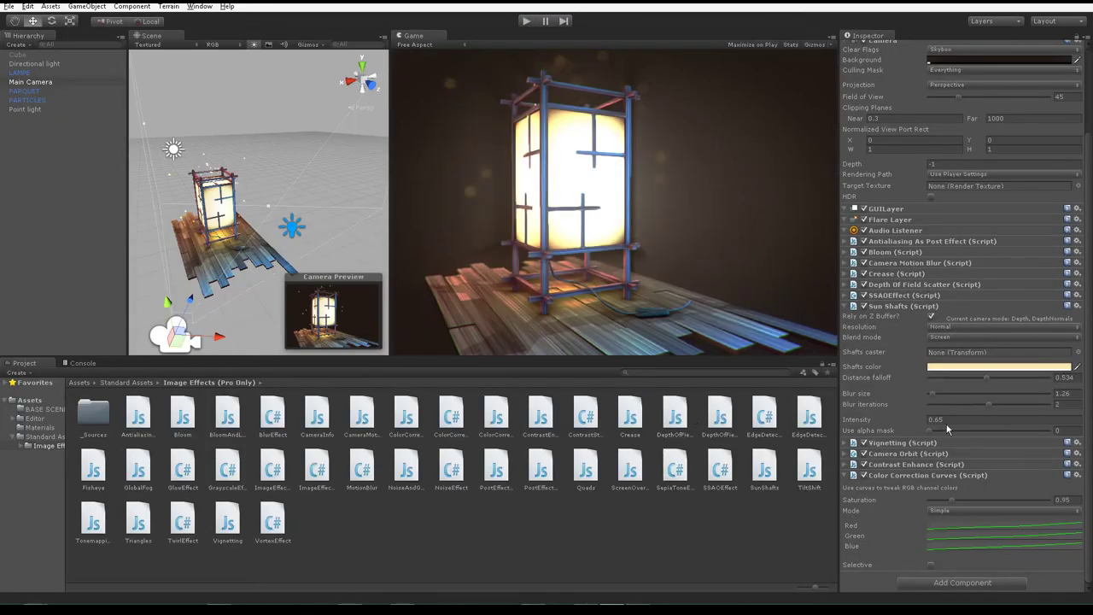
pyautogui.click(863, 477)
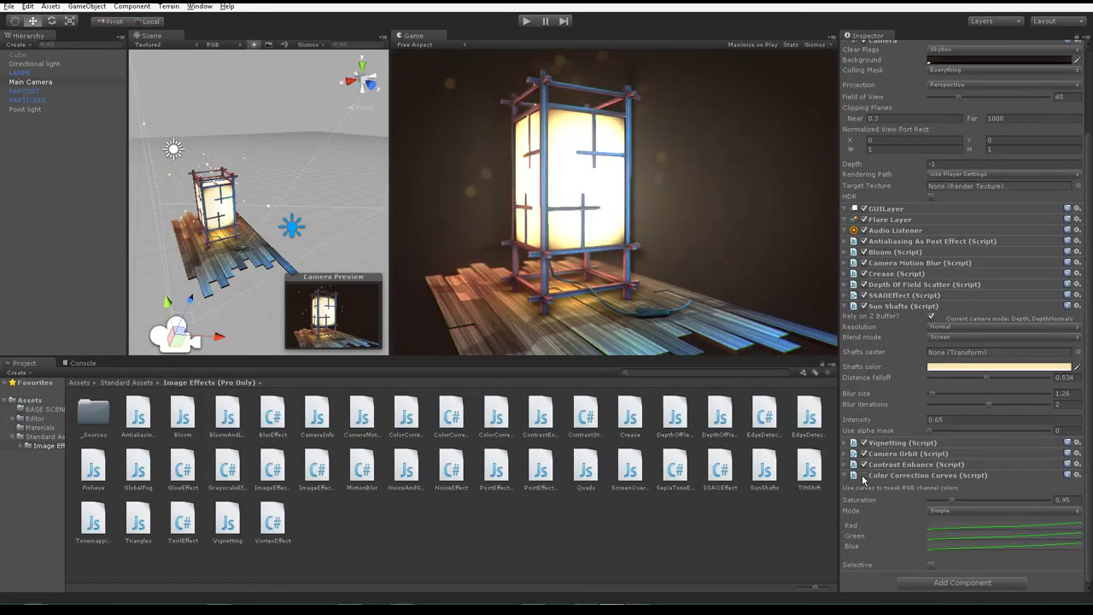